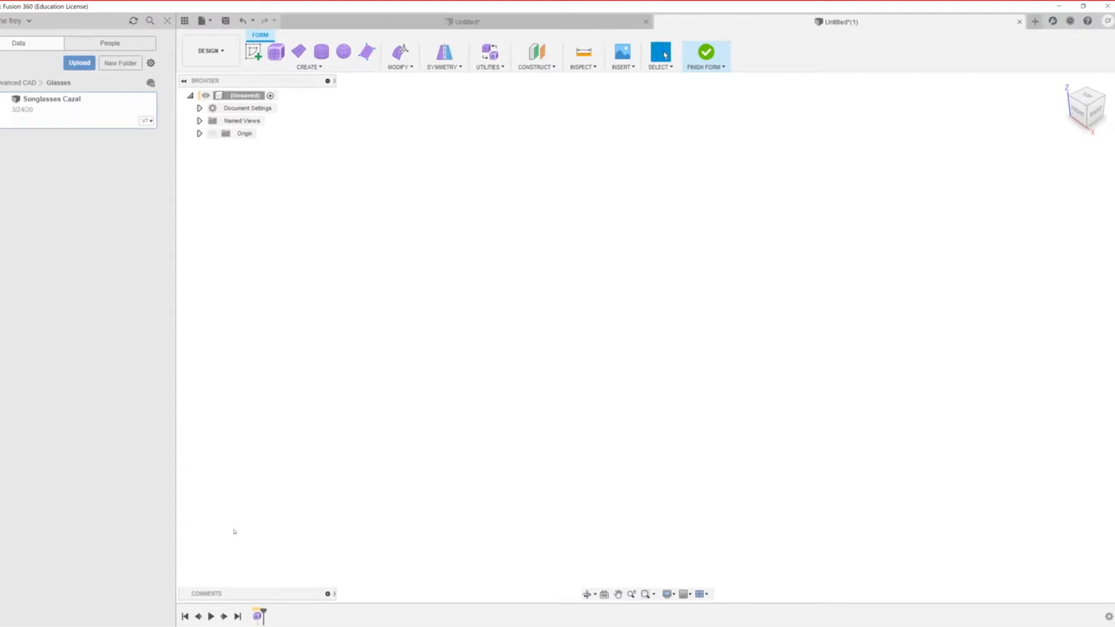
# Step: Sketch a trial T-spline box base on the ground plane, cancel it, and bring up the Create shape list
pyautogui.click(276, 52)
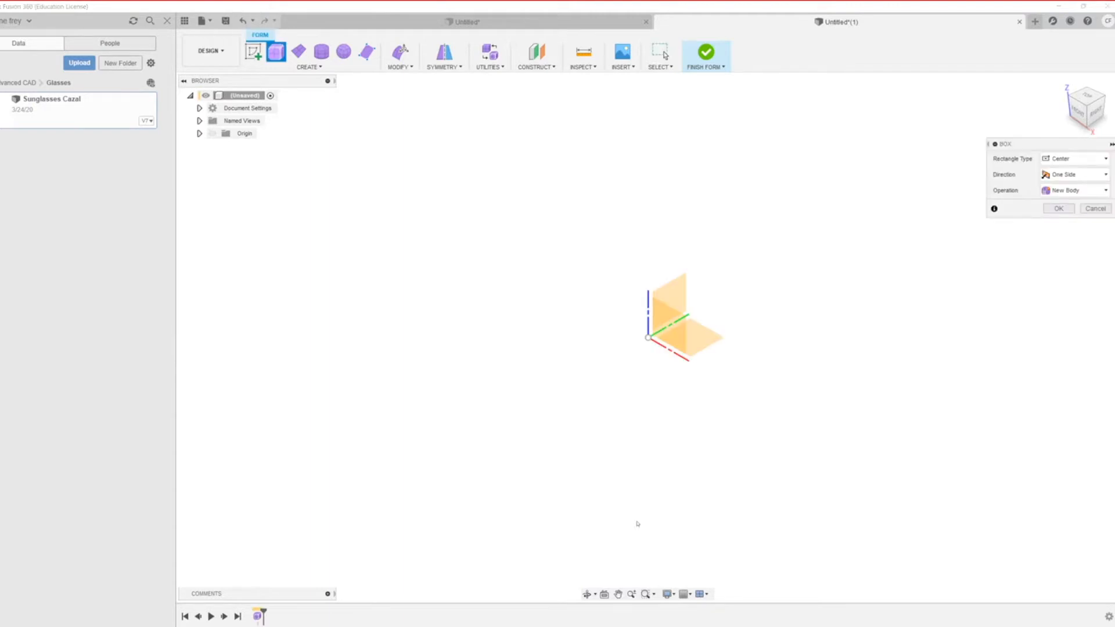
pyautogui.click(691, 340)
pyautogui.click(644, 336)
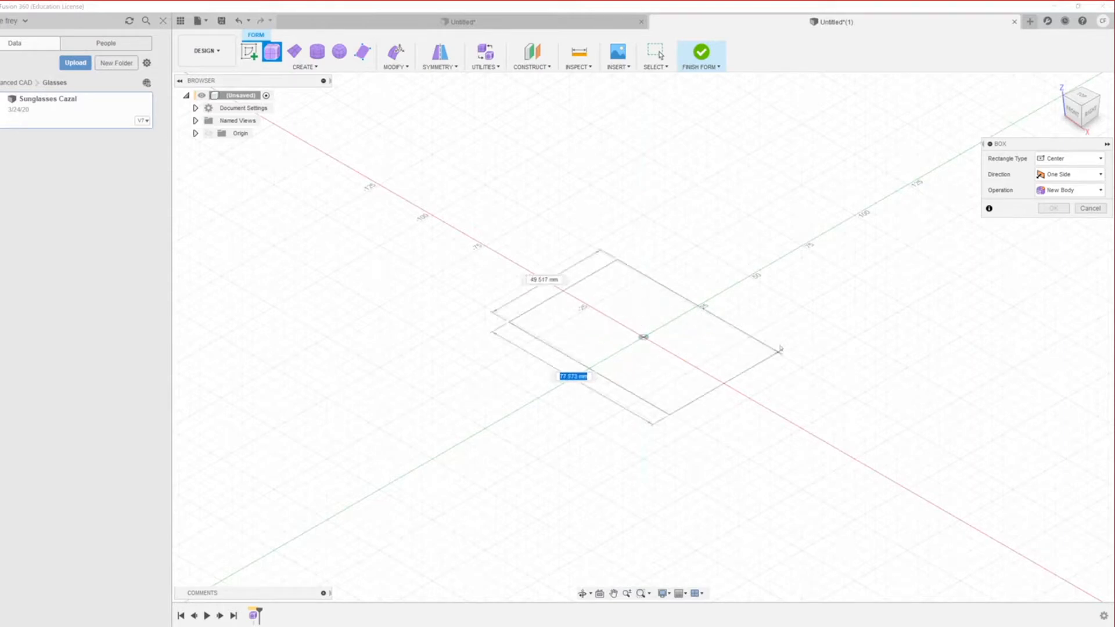
pyautogui.click(797, 324)
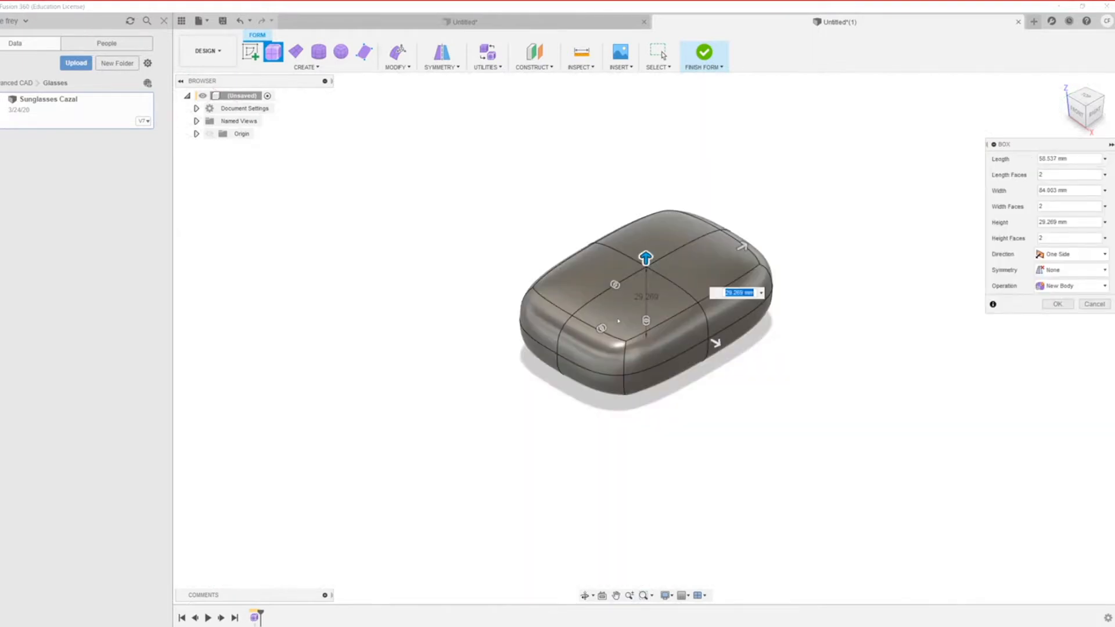
pyautogui.press('Escape')
pyautogui.click(302, 67)
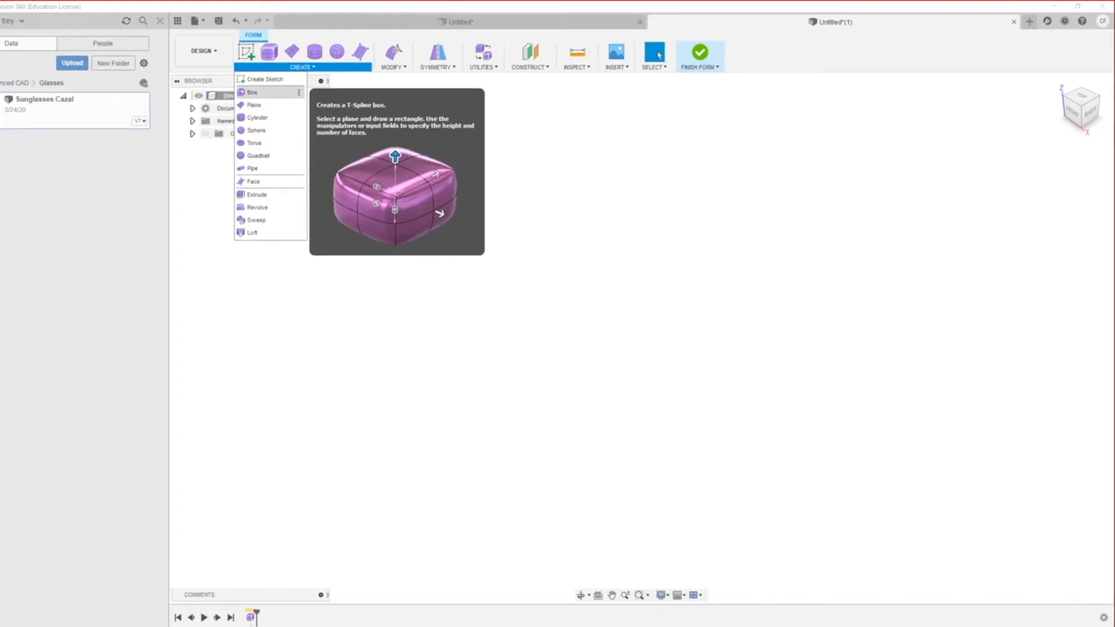
# Step: Start a T-spline box on the ground plane centred at the origin and drag out its base
pyautogui.click(252, 92)
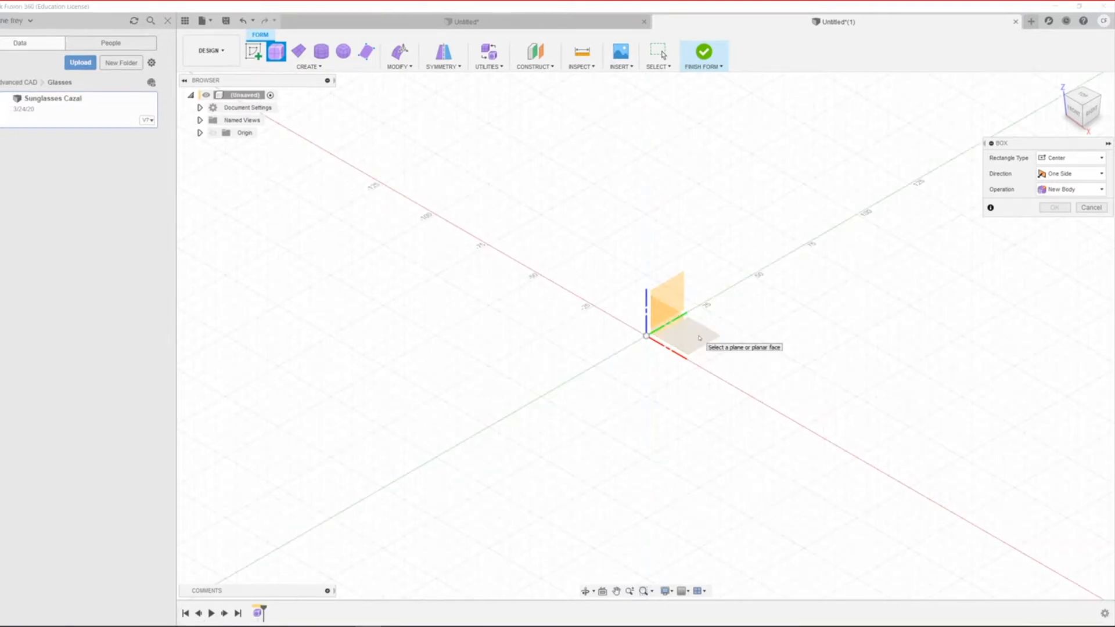
pyautogui.click(699, 338)
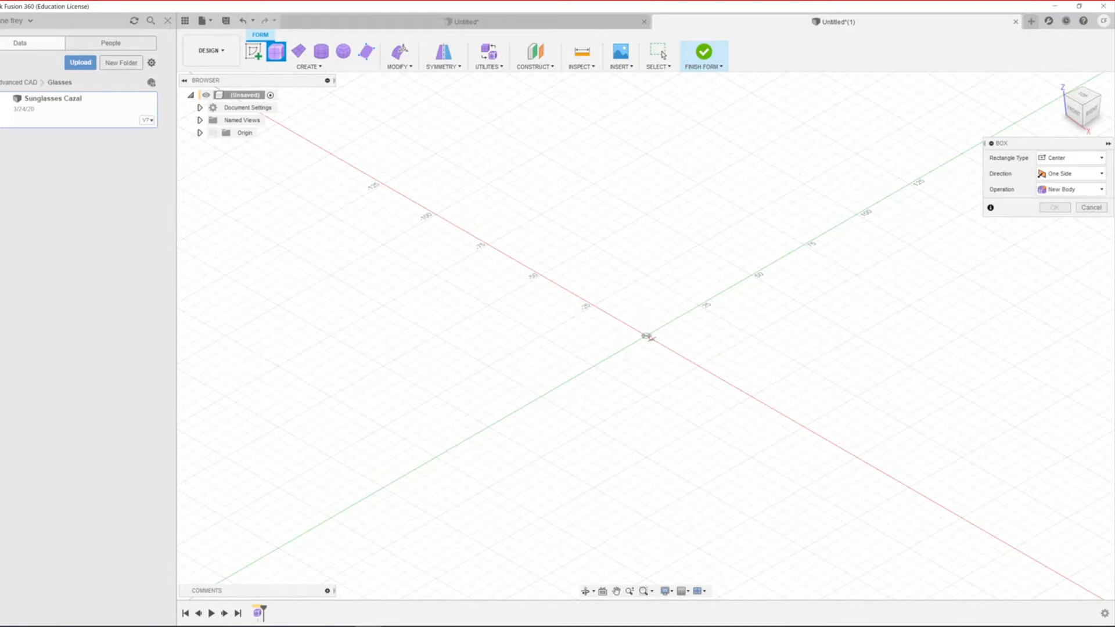
pyautogui.click(646, 336)
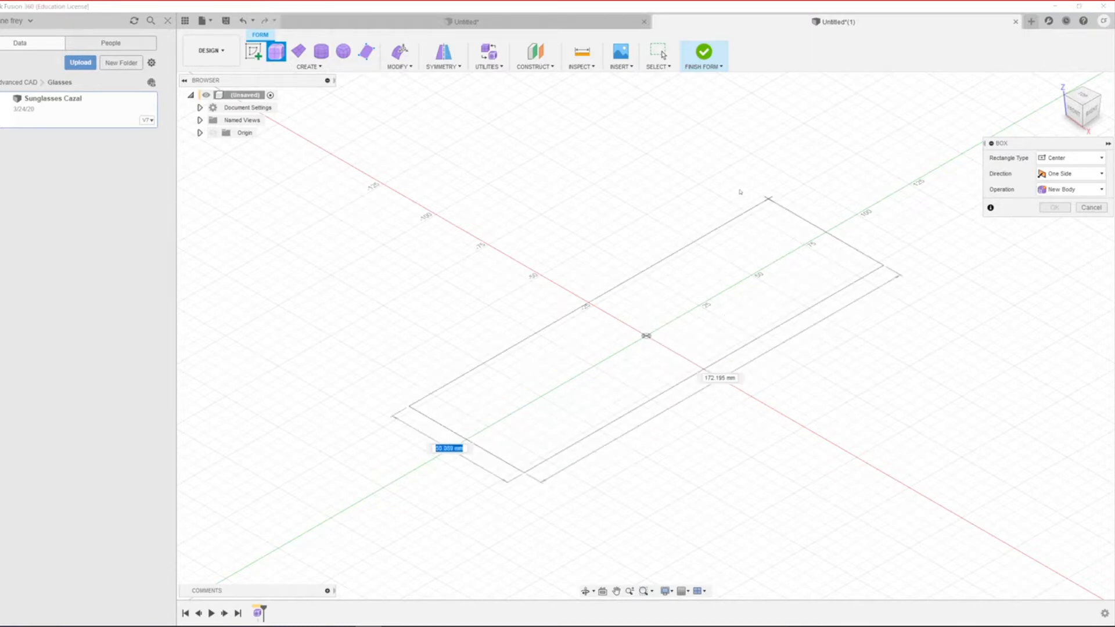
pyautogui.click(653, 136)
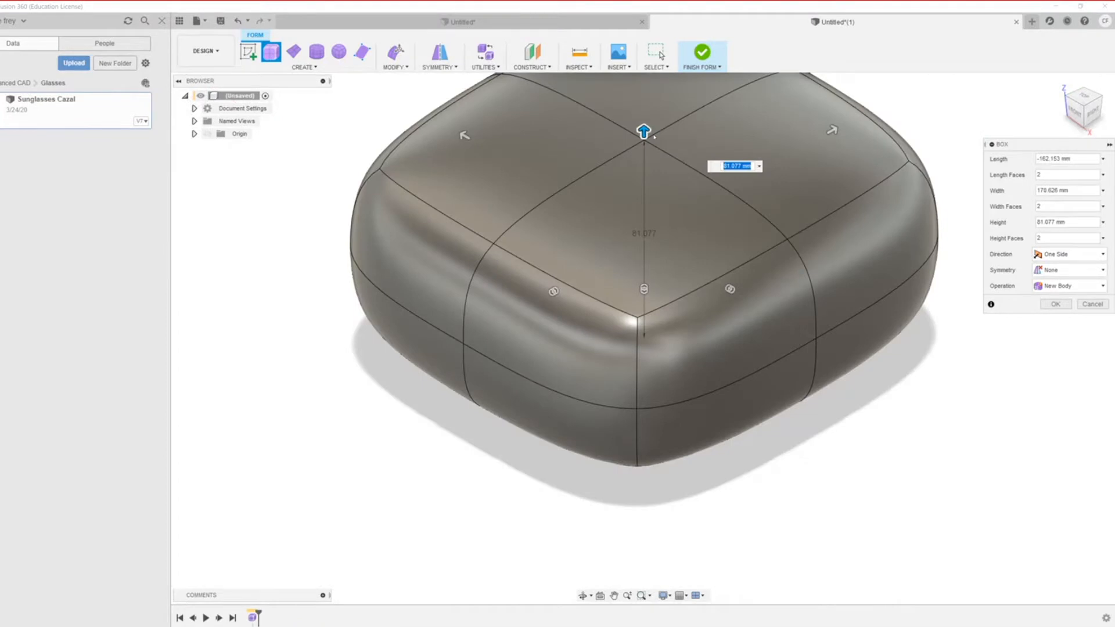
# Step: Enter box length 100 mm, height 100 mm and width 170 mm
pyautogui.click(1057, 158)
pyautogui.hotkey('ctrl', 'a')
pyautogui.write('100')
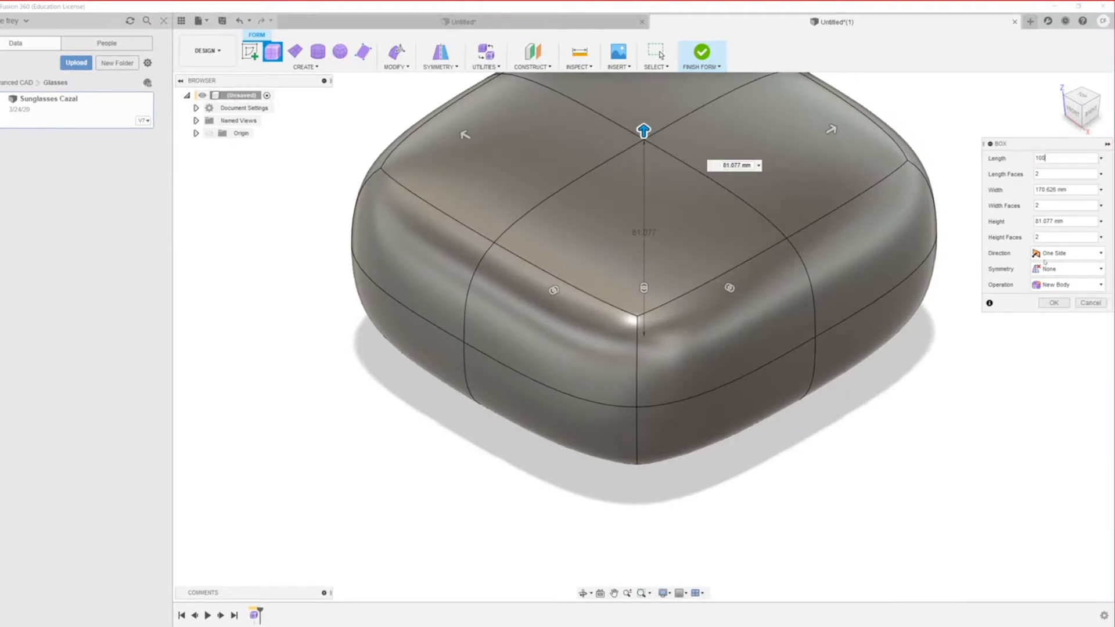
pyautogui.click(1057, 221)
pyautogui.hotkey('ctrl', 'a')
pyautogui.write('4')
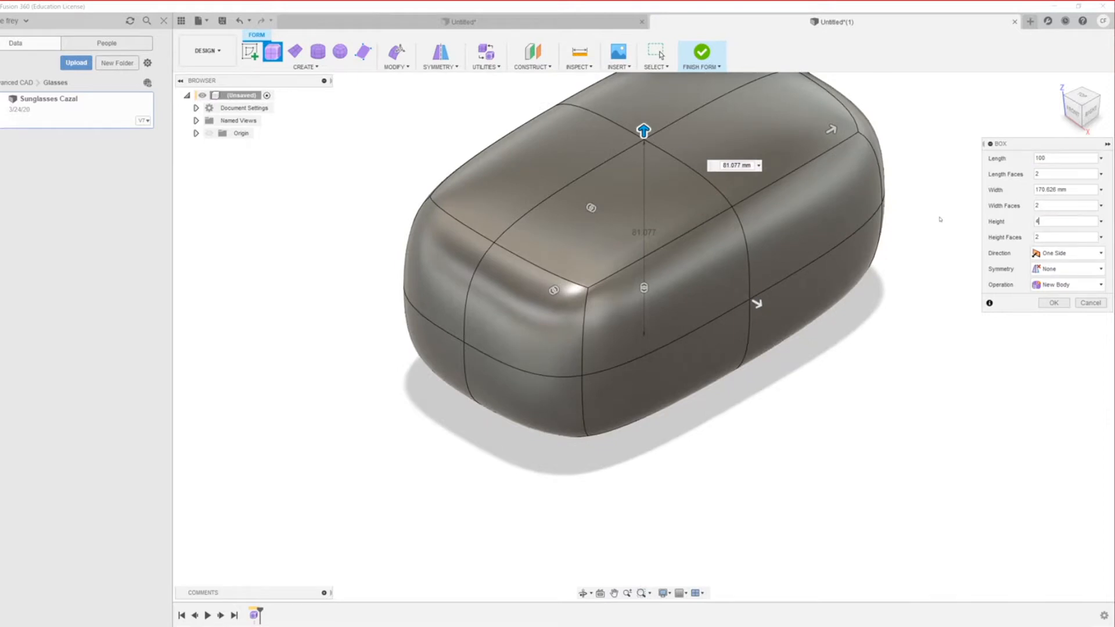
pyautogui.press('BackSpace')
pyautogui.write('1')
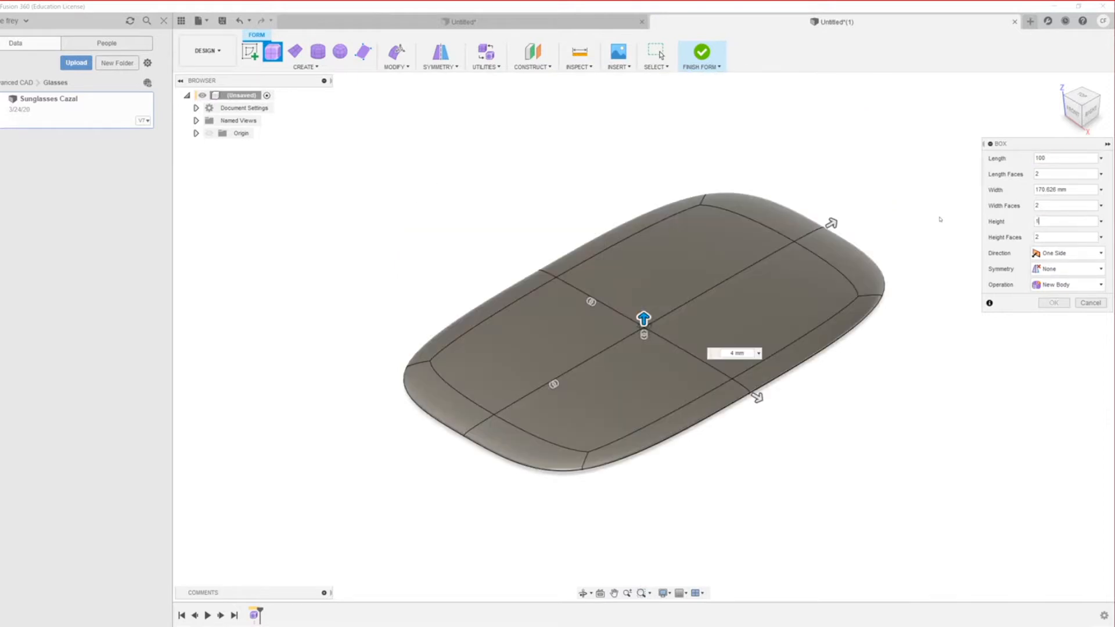
pyautogui.write('00')
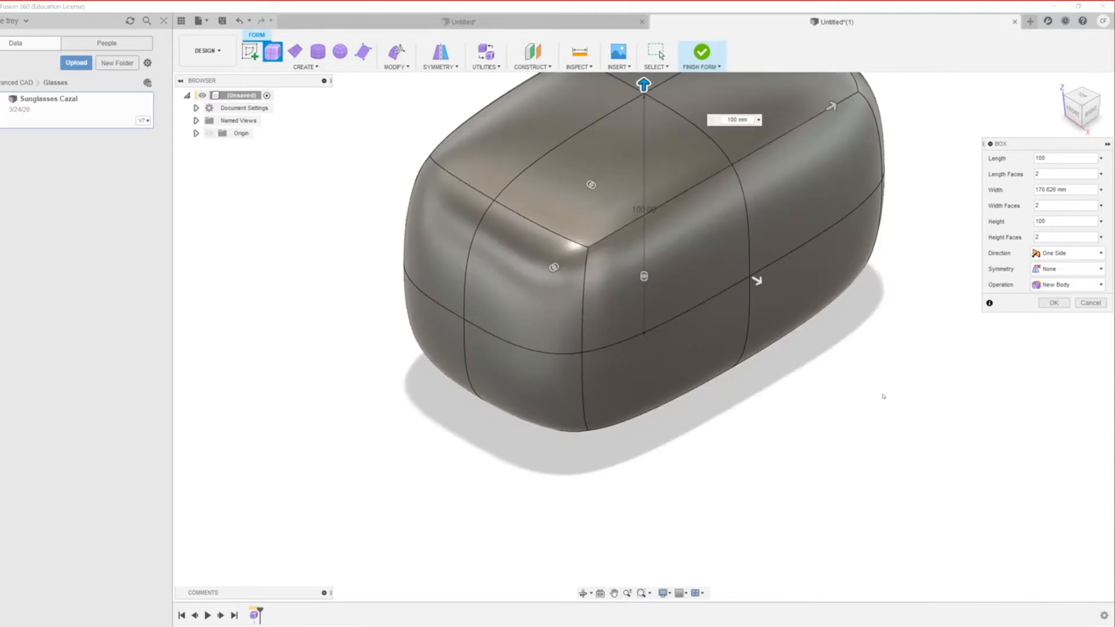
pyautogui.click(1079, 186)
pyautogui.hotkey('ctrl', 'a')
pyautogui.write('170')
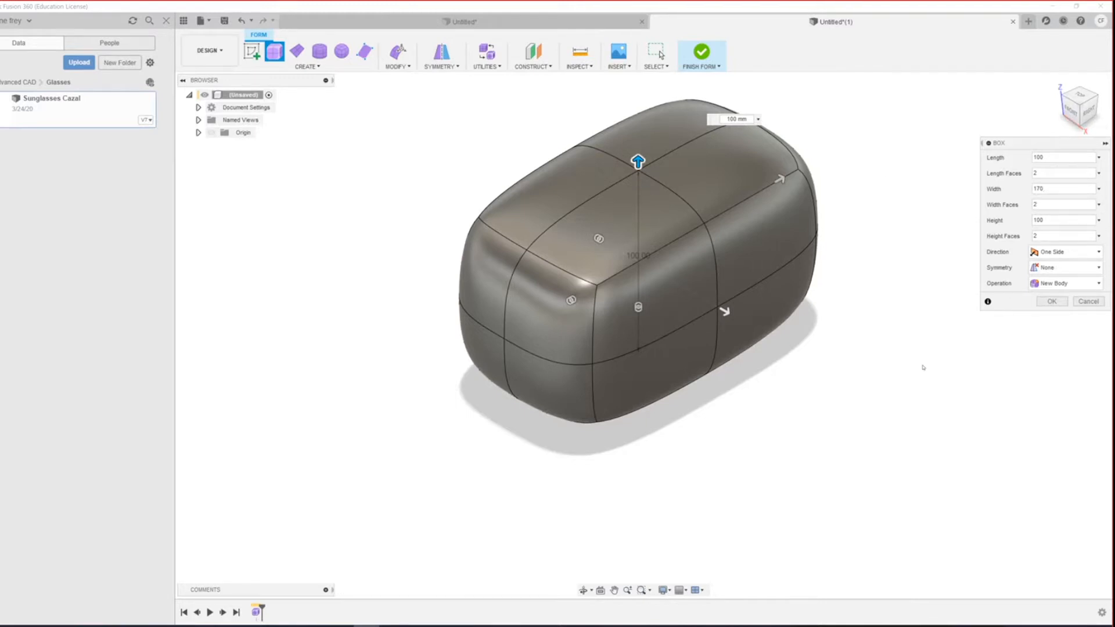
# Step: Reduce the box width to 100 mm and confirm the 100 × 100 × 100 mm cube
pyautogui.click(1054, 188)
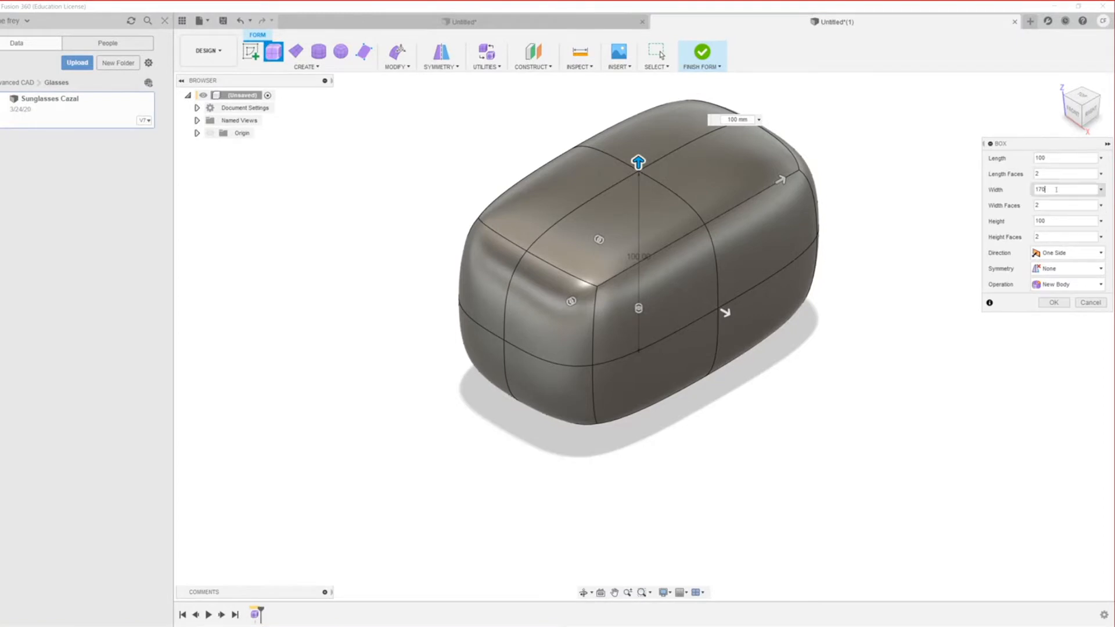
pyautogui.doubleClick(1055, 189)
pyautogui.write('100')
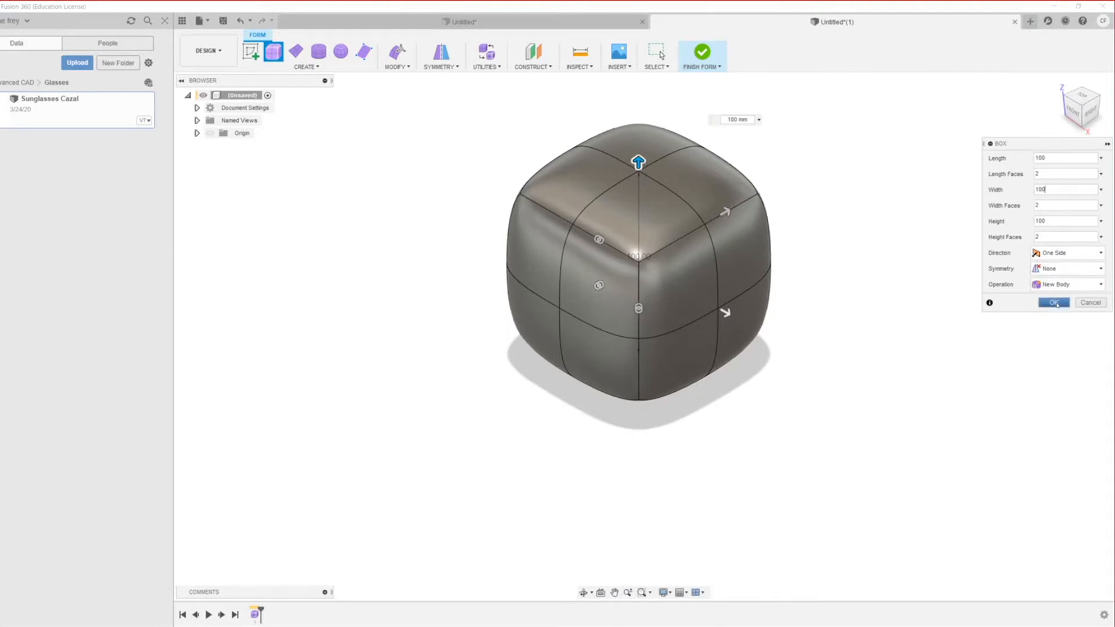
pyautogui.click(1054, 302)
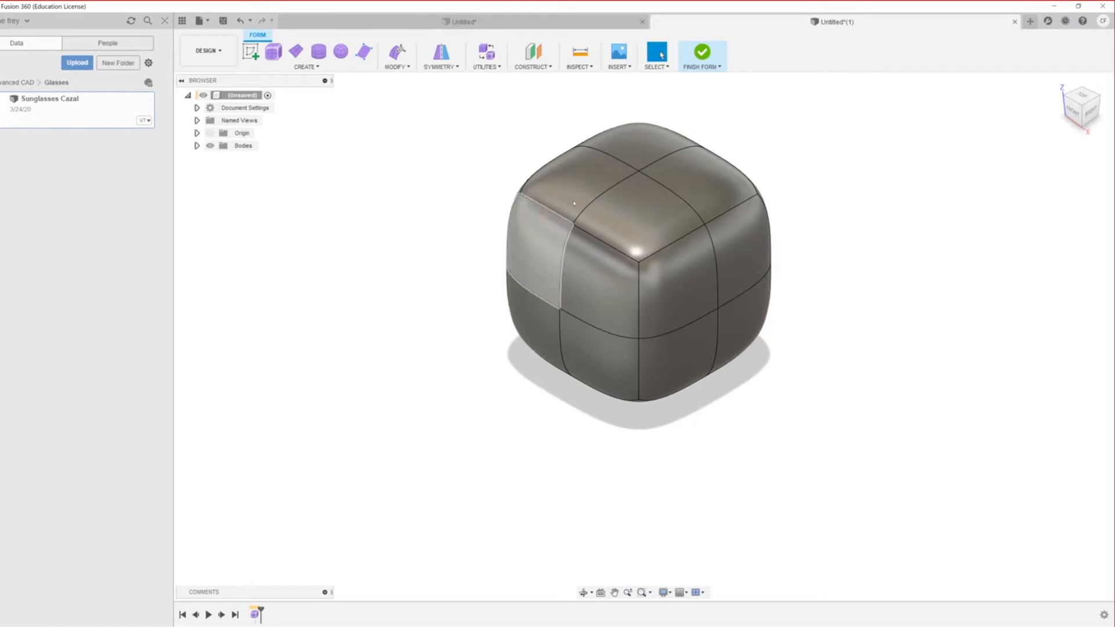
# Step: Orbit the cube to face its right side and bring up the Utilities list
pyautogui.moveTo(526, 276); pyautogui.dragTo(579, 280, button='middle')
pyautogui.keyDown('shift'); pyautogui.moveTo(635, 344); pyautogui.dragTo(511, 296, button='middle'); pyautogui.keyUp('shift')
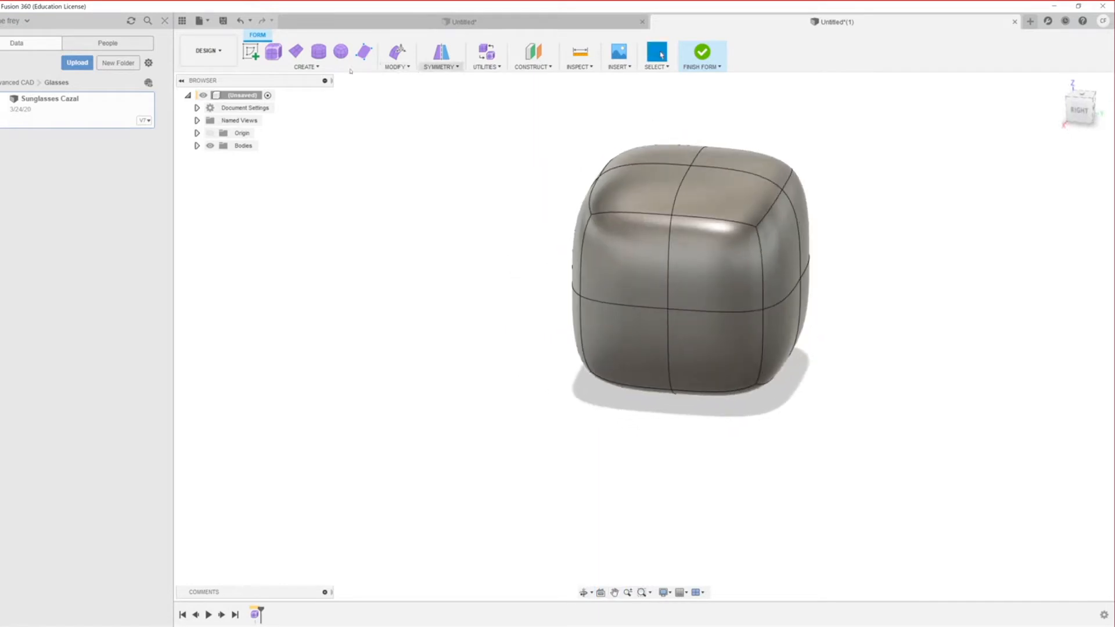
pyautogui.click(486, 64)
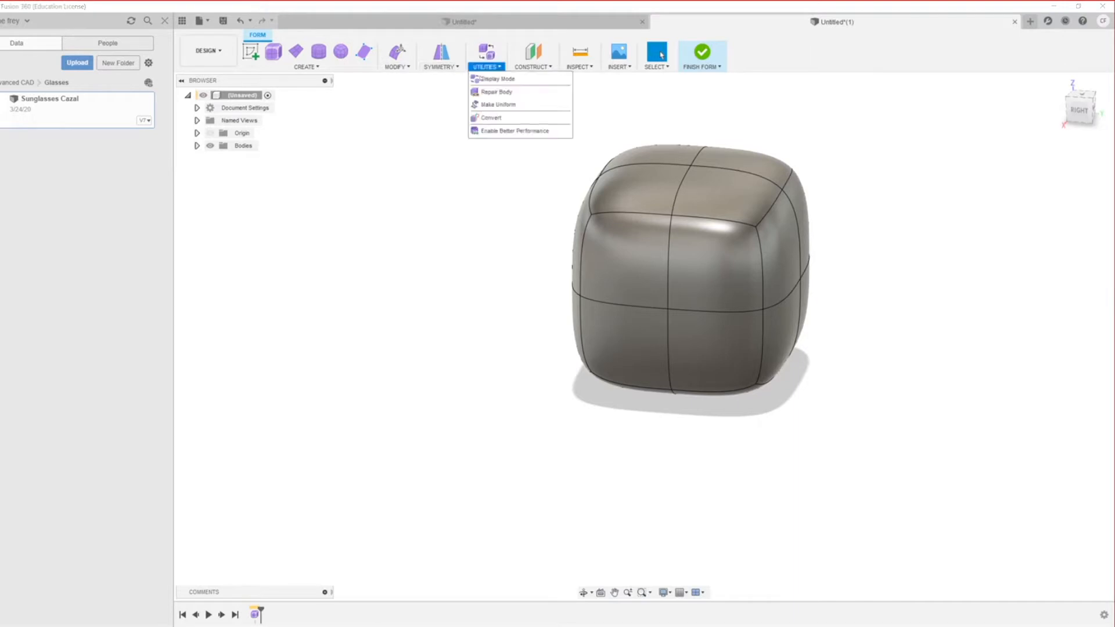
# Step: Open Display Mode and try the Box, Control Frame and Smooth display buttons on the cube
pyautogui.click(481, 83)
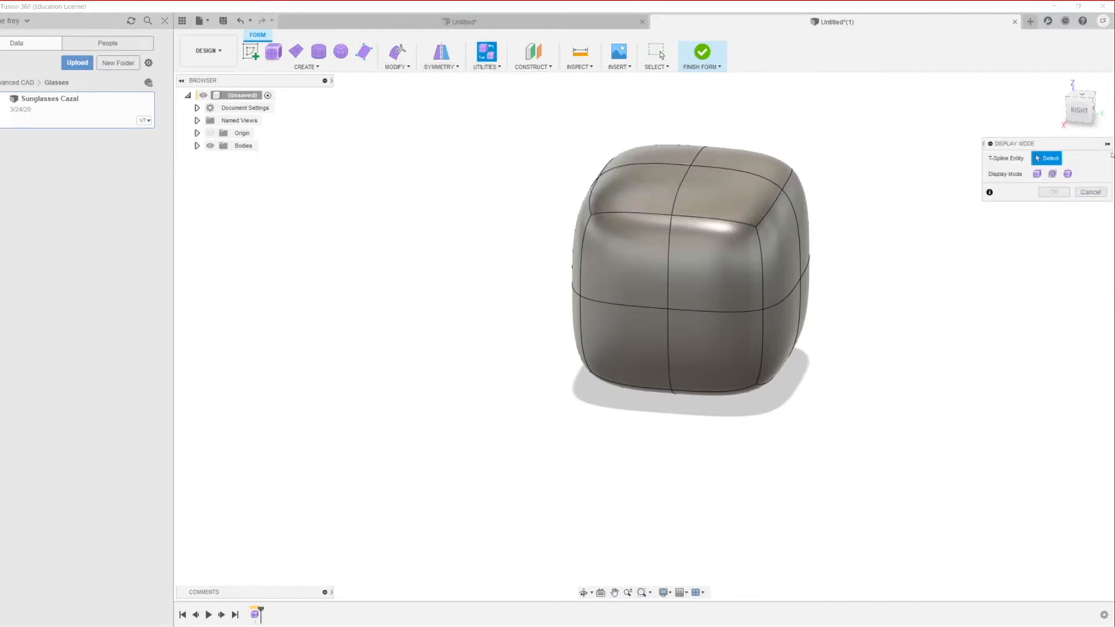
pyautogui.click(1037, 174)
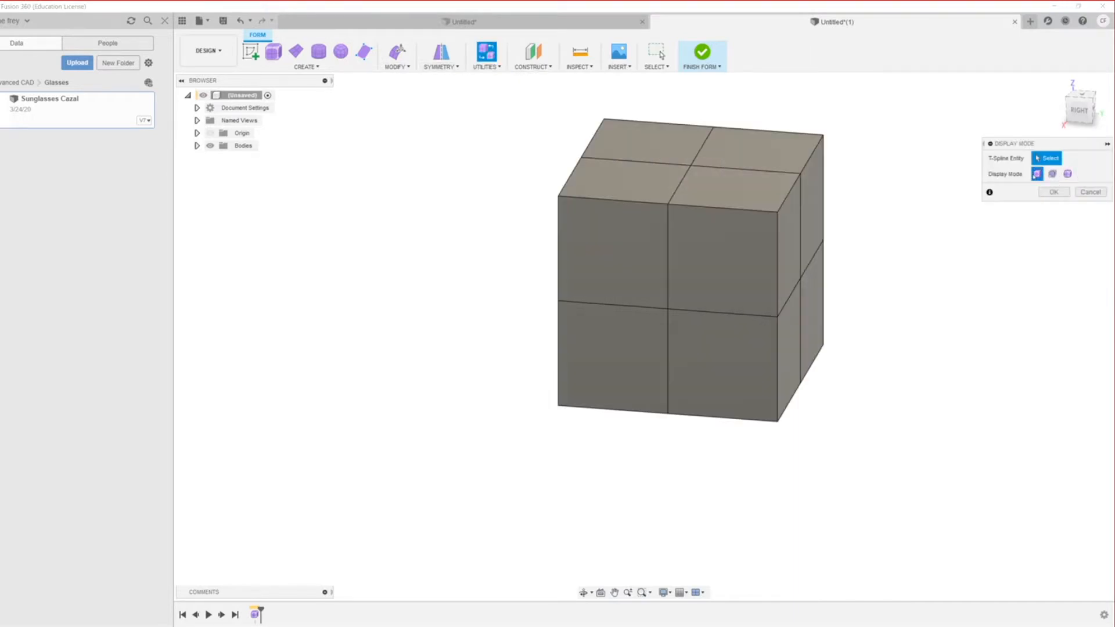
pyautogui.click(1052, 174)
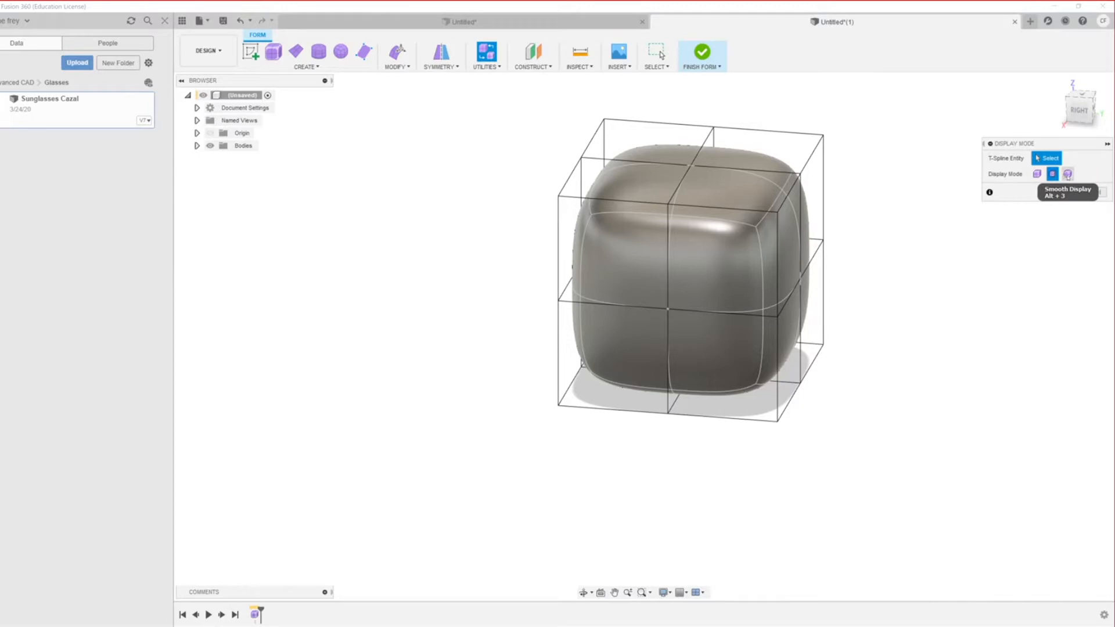
pyautogui.click(1067, 174)
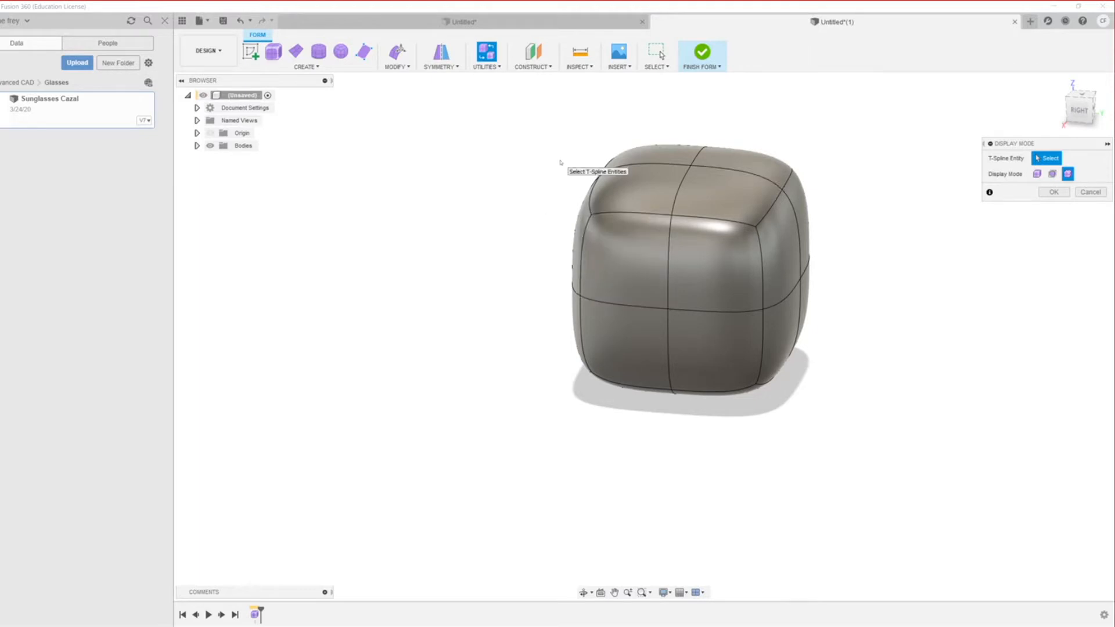
# Step: Cycle displays with Alt+1/2/3, ending on the smooth cube inside its control cage
pyautogui.hotkey('alt', '1')
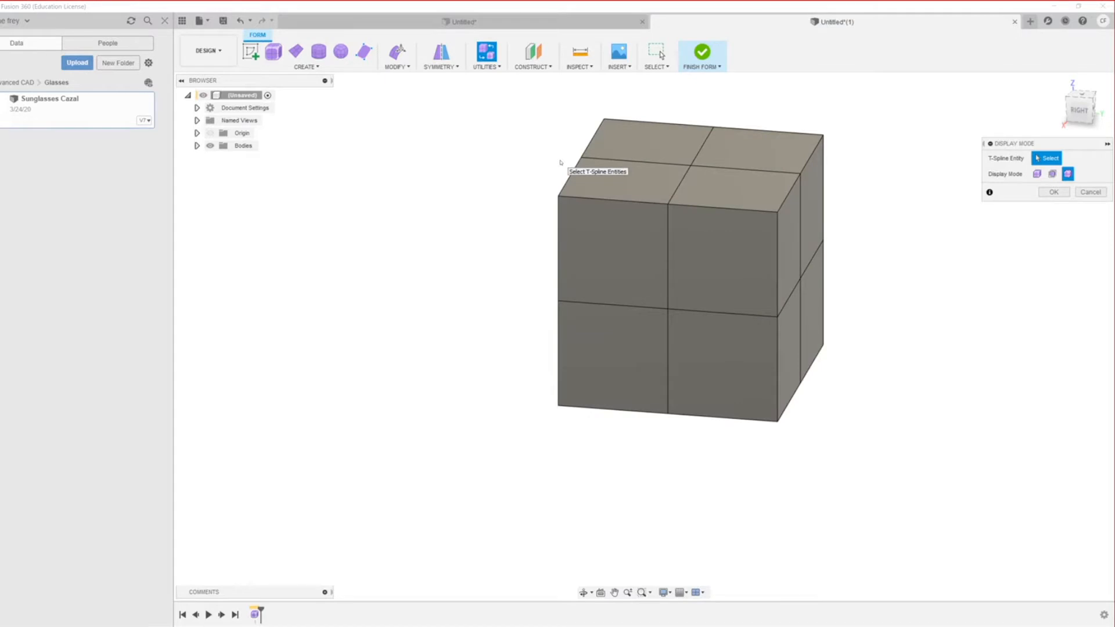
pyautogui.hotkey('alt', '2')
pyautogui.hotkey('alt', '3')
pyautogui.hotkey('alt', '1')
pyautogui.hotkey('alt', '2')
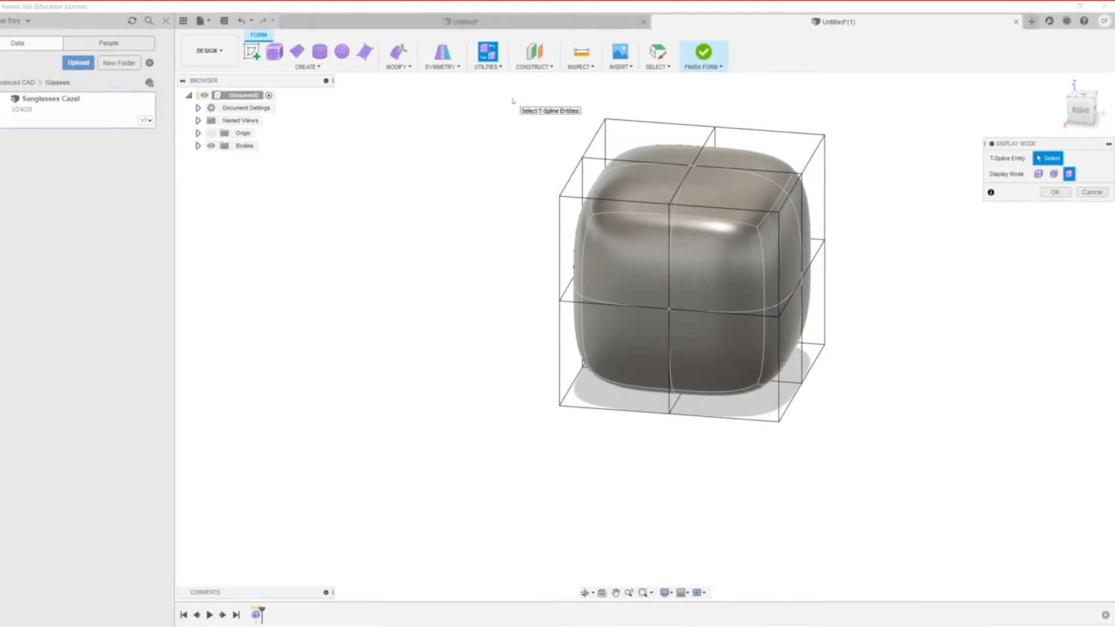
# Step: Cycle the cube through smooth, box and control-frame displays, then pick one top cage face
pyautogui.hotkey('alt', '3')
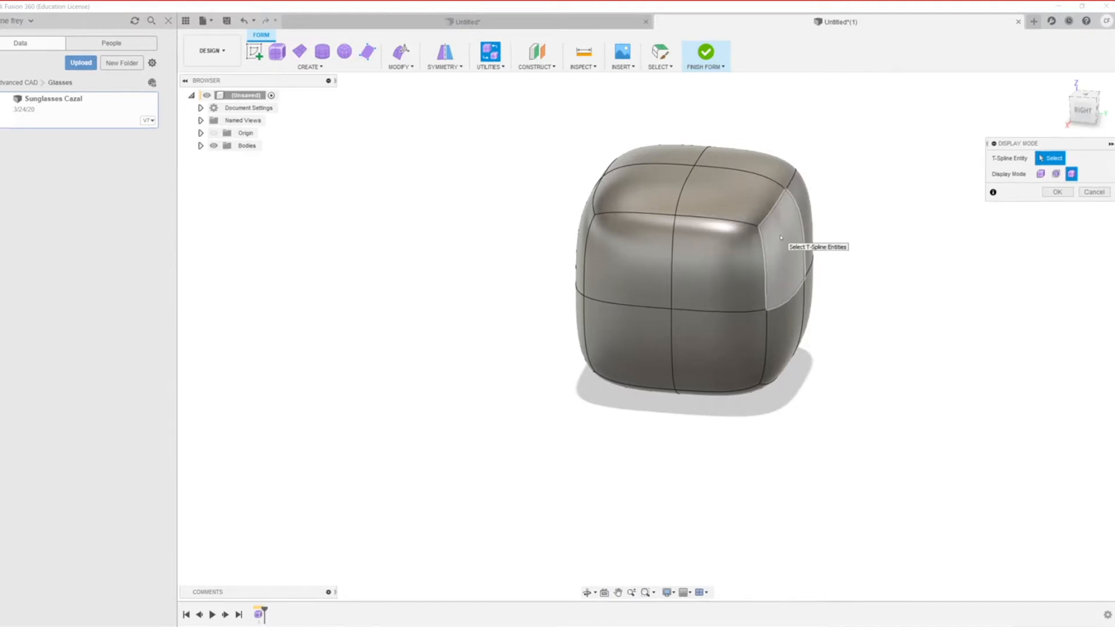
pyautogui.click(1062, 174)
pyautogui.click(1041, 174)
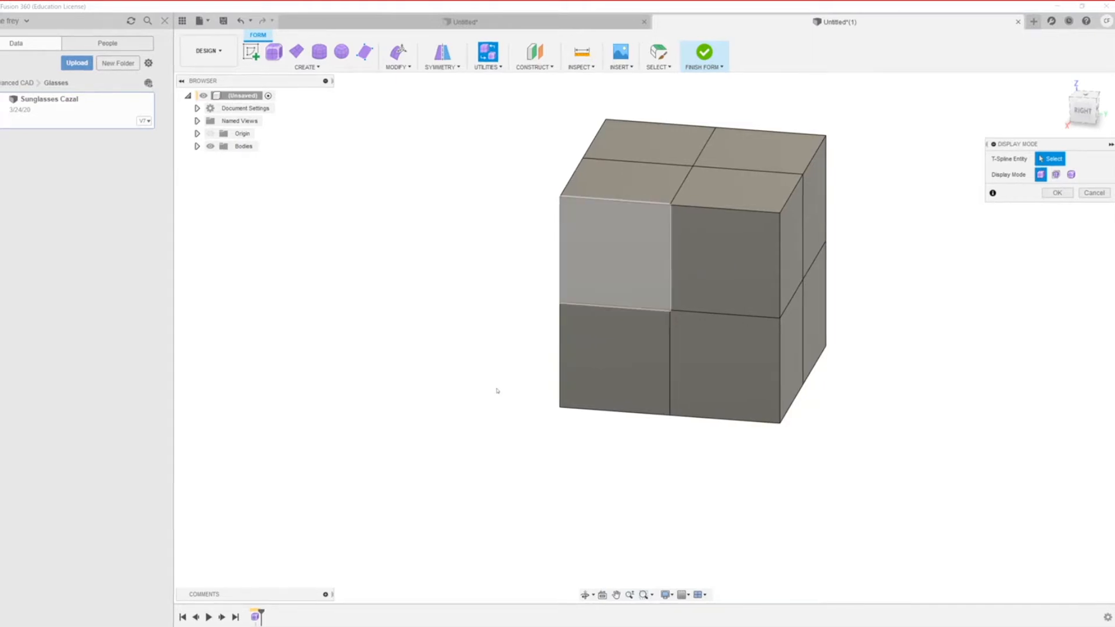
pyautogui.hotkey('alt', '3')
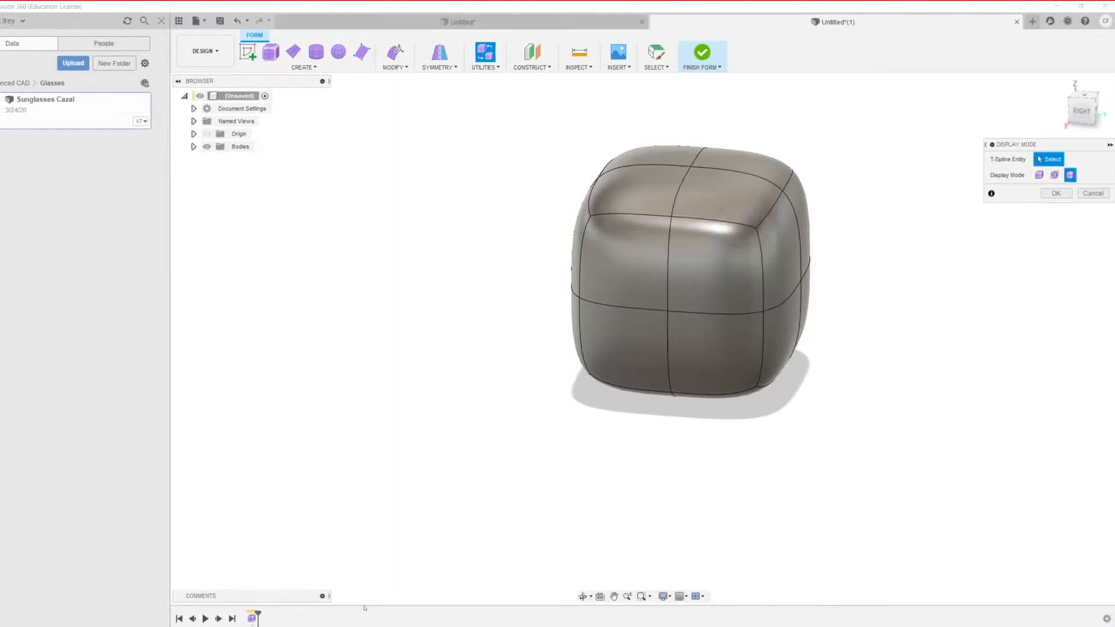
pyautogui.hotkey('alt', '2')
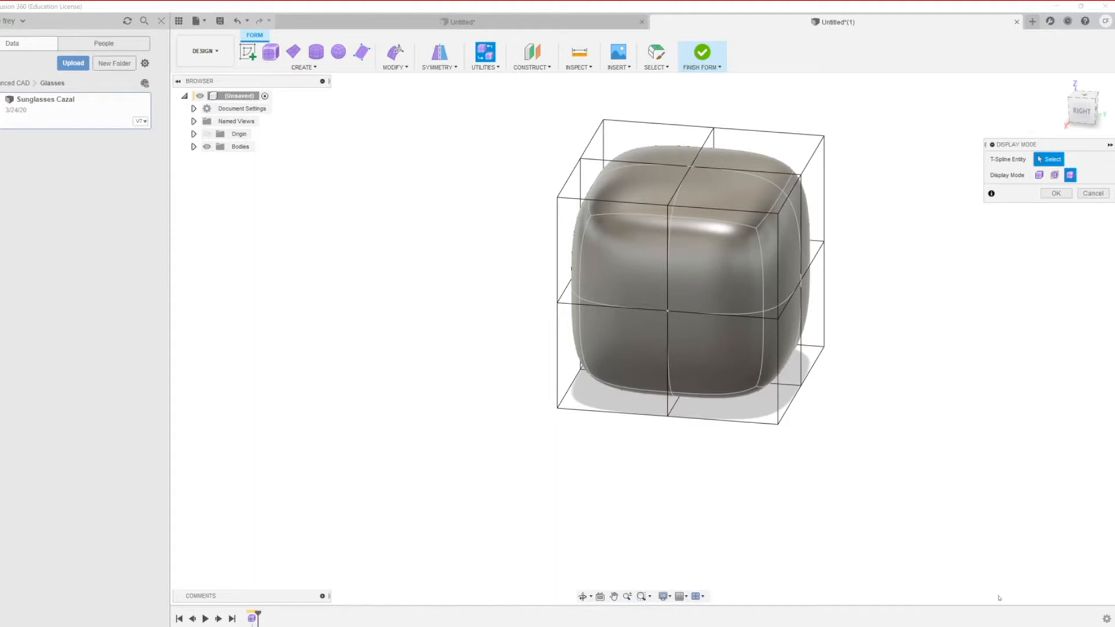
pyautogui.click(1054, 175)
pyautogui.click(780, 155)
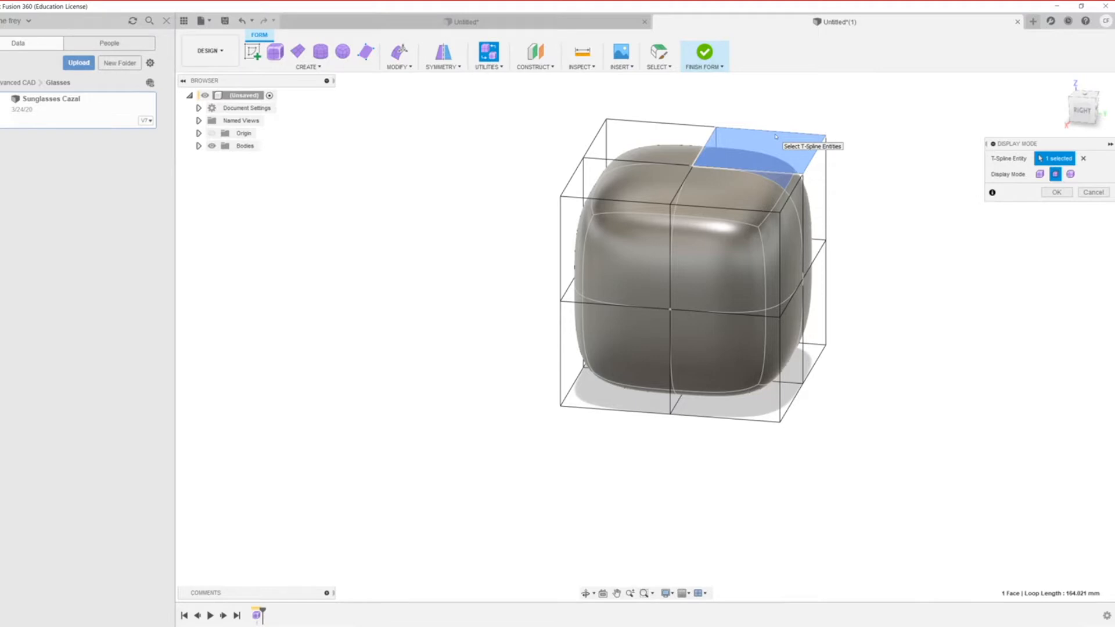
# Step: Toggle Alt+1/2/3 display modes, end on smooth with cage, and start Edit Form on the top face
pyautogui.hotkey('alt', '1')
pyautogui.hotkey('alt', '3')
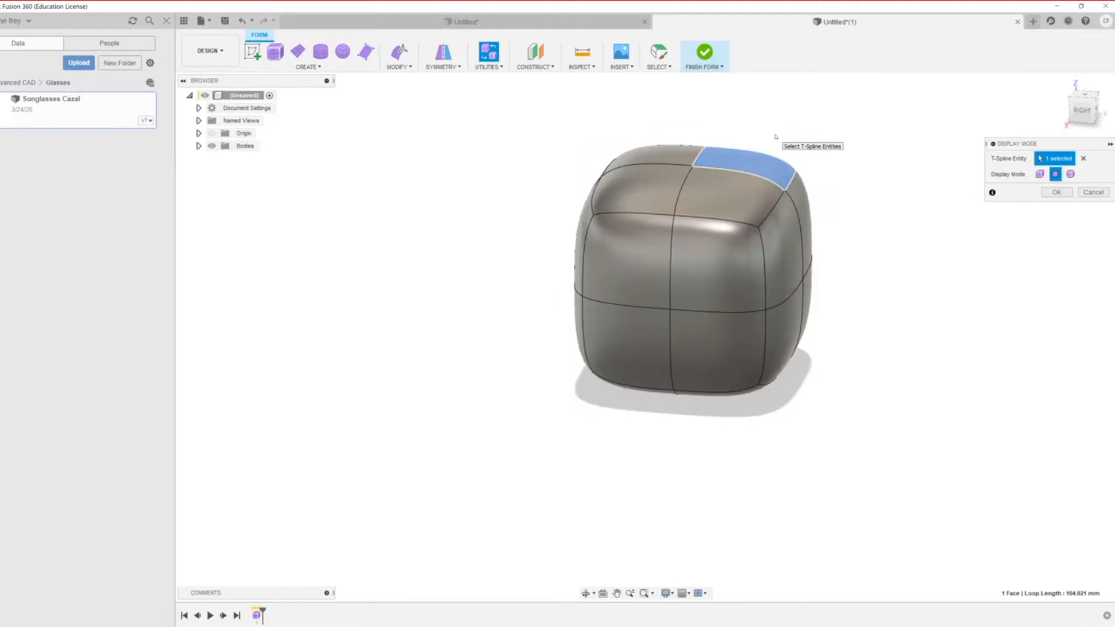
pyautogui.hotkey('alt', '2')
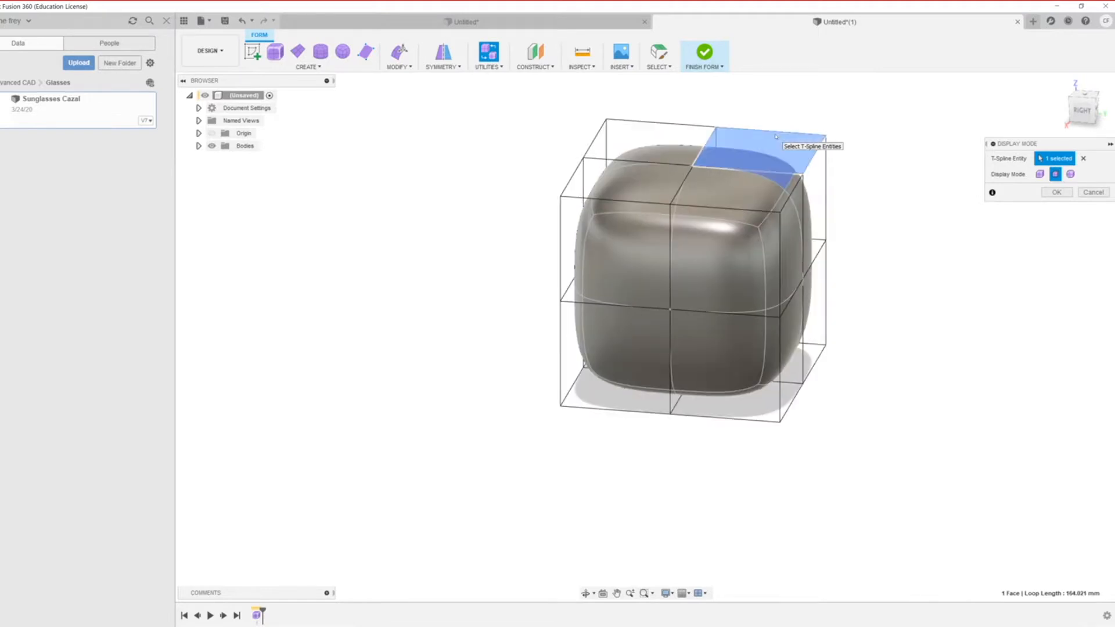
pyautogui.hotkey('alt', '1')
pyautogui.hotkey('alt', '3')
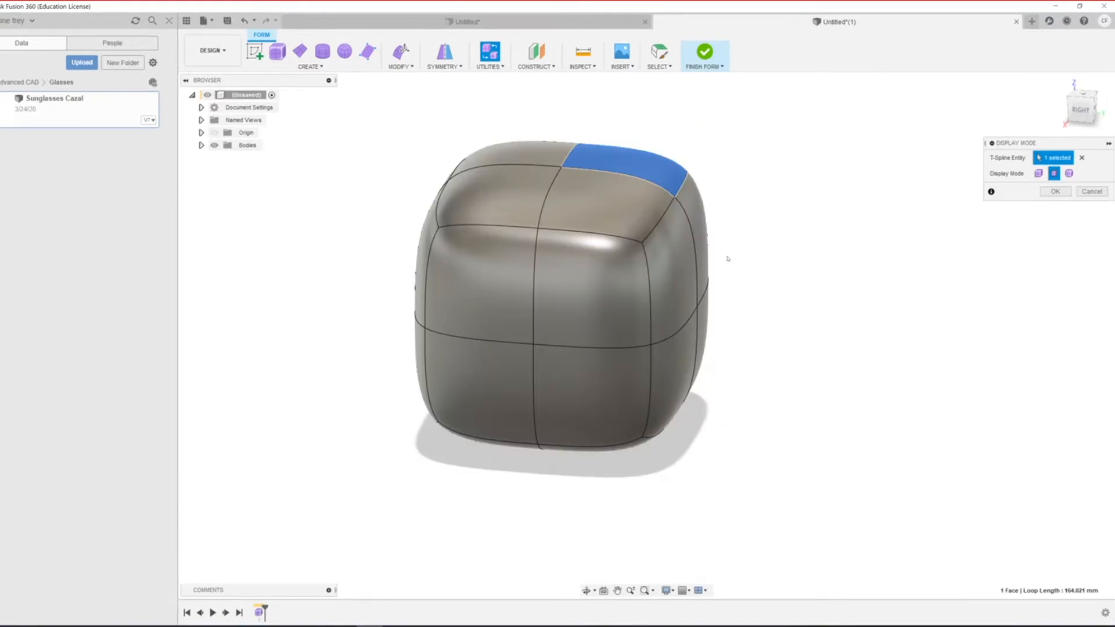
pyautogui.click(1038, 173)
pyautogui.click(1054, 173)
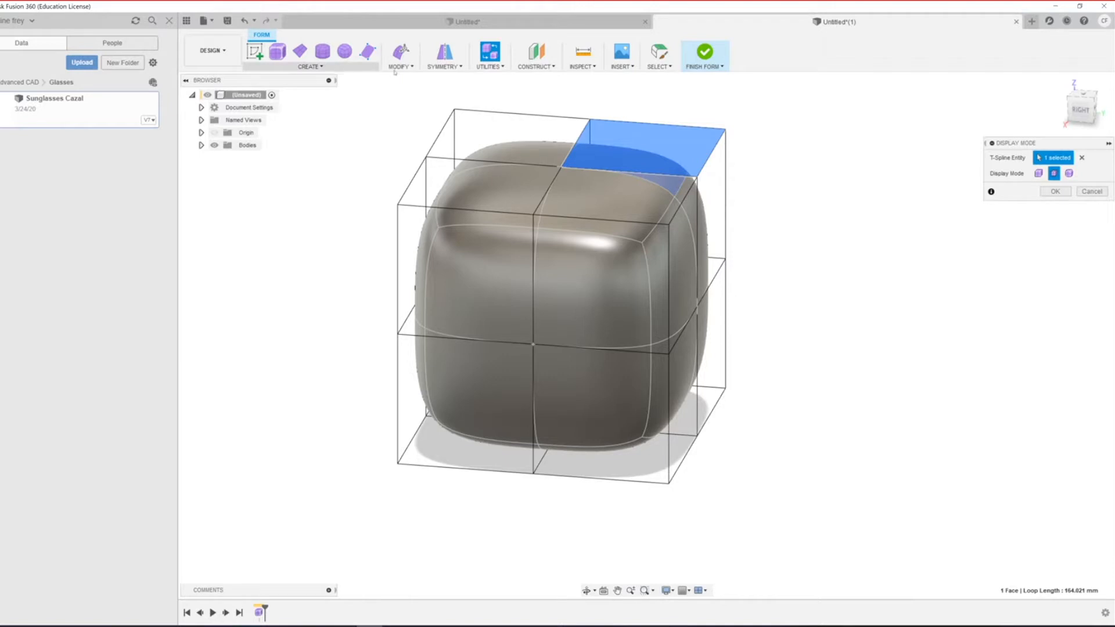
pyautogui.click(399, 52)
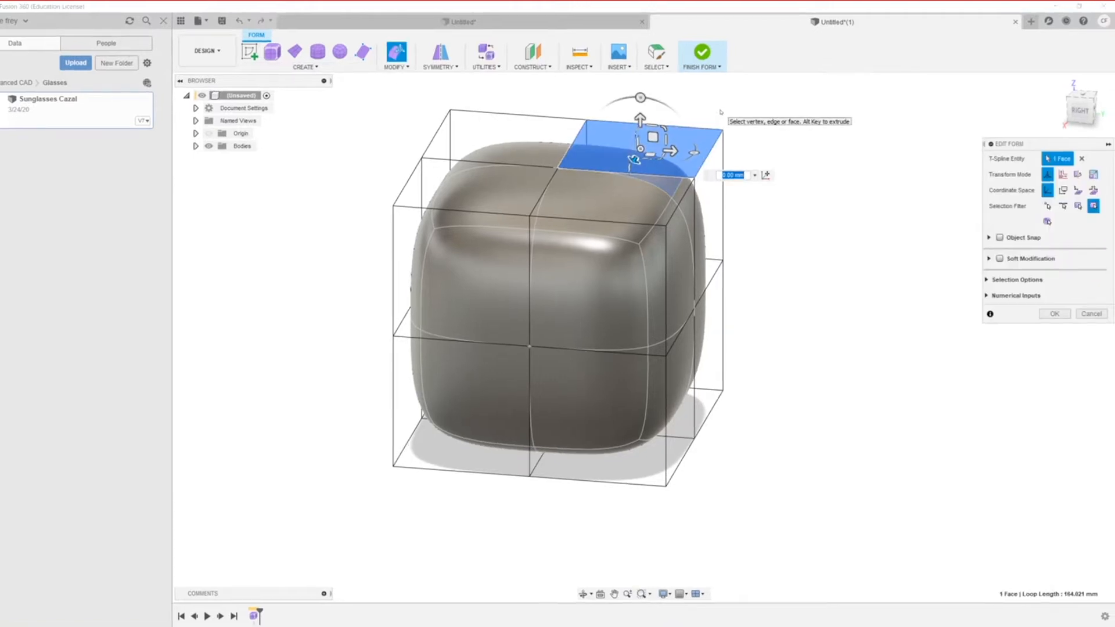
# Step: Pick the front-right top face and raise it by 25.859 mm into a peak
pyautogui.click(504, 135)
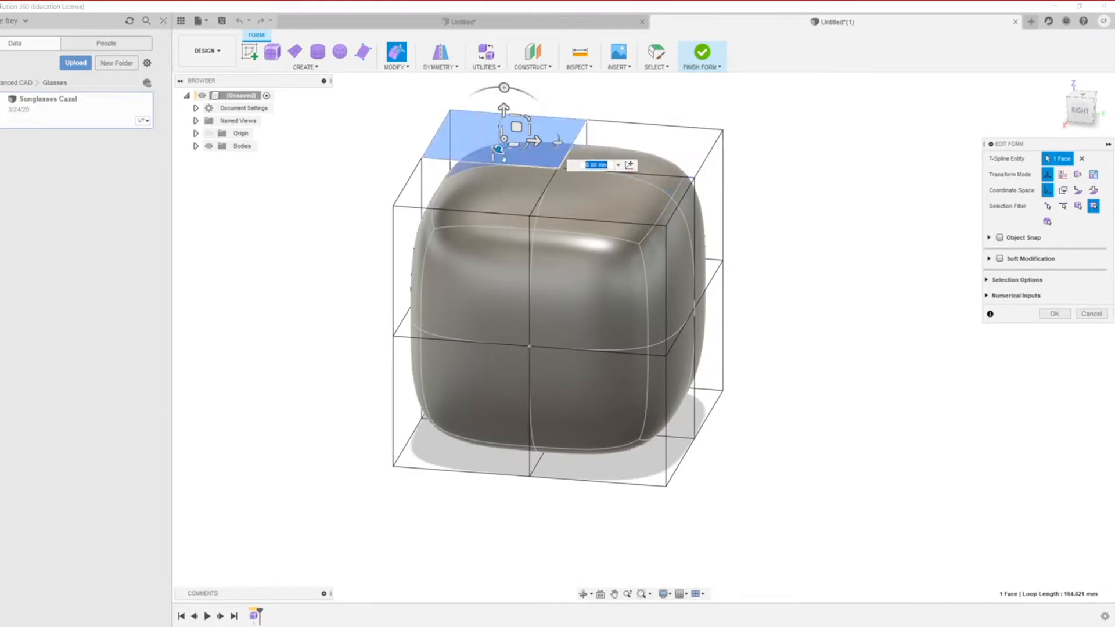
pyautogui.click(493, 200)
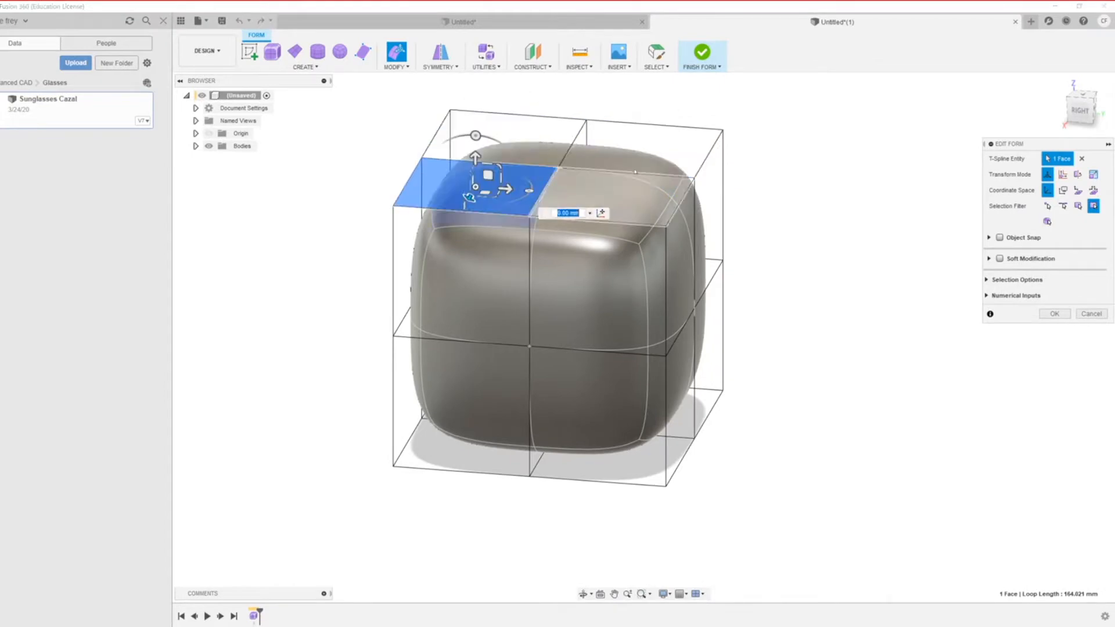
pyautogui.click(621, 203)
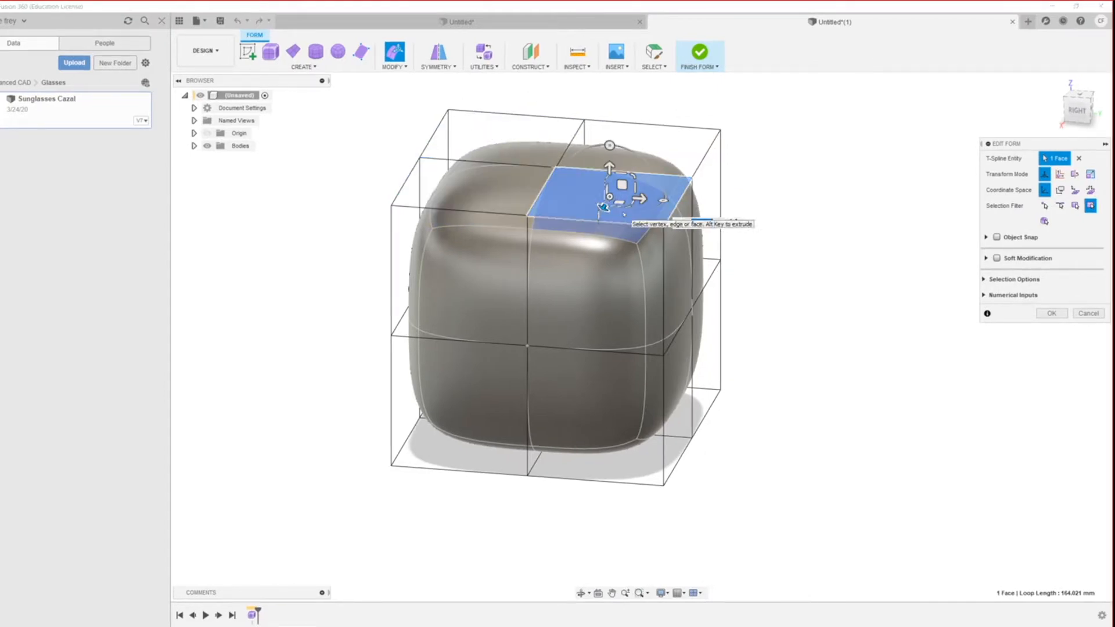
pyautogui.keyDown('shift'); pyautogui.moveTo(603, 317); pyautogui.dragTo(652, 366, button='middle'); pyautogui.keyUp('shift')
pyautogui.moveTo(659, 150); pyautogui.dragTo(659, 104)
pyautogui.scroll(3, 644, 220)
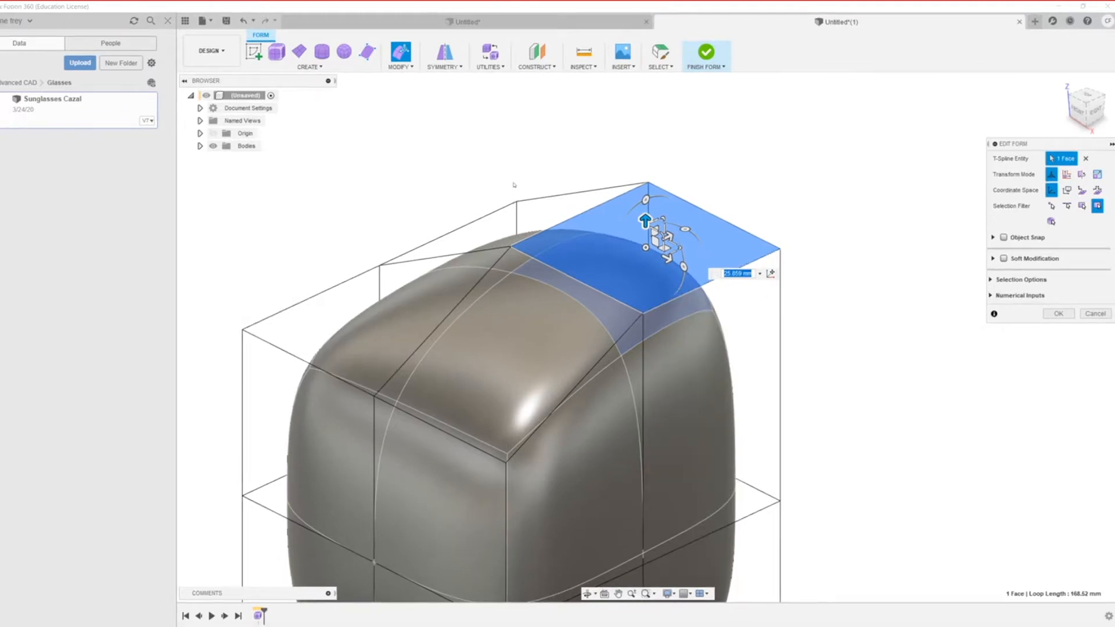
# Step: Compare the raised shape in box, caged and smooth displays, finishing in box display
pyautogui.hotkey('ctrl', '1')
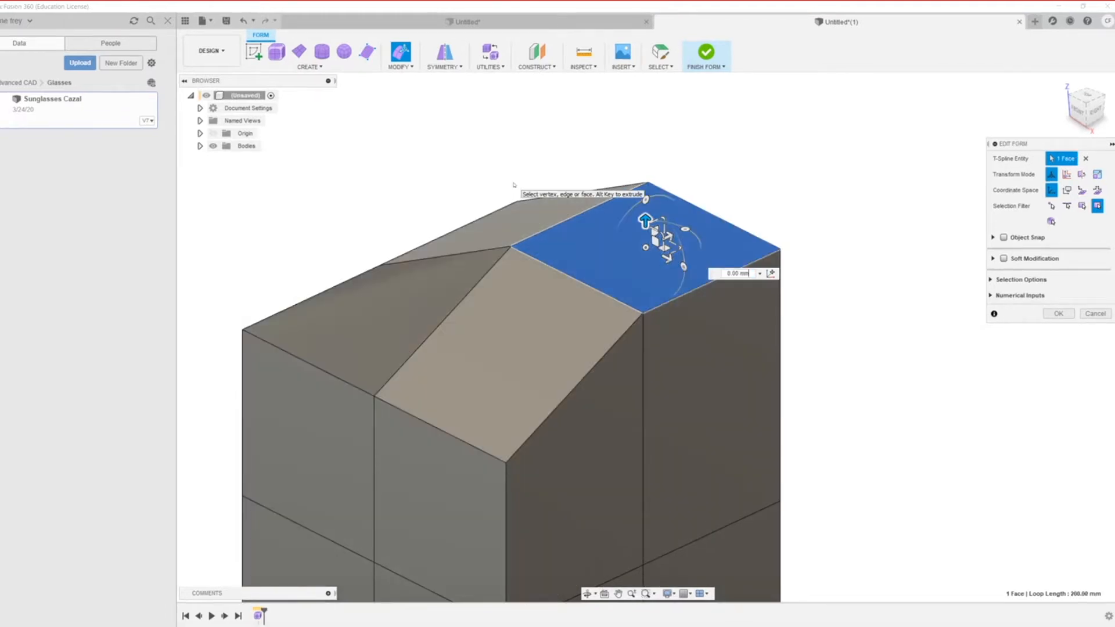
pyautogui.hotkey('ctrl', '2')
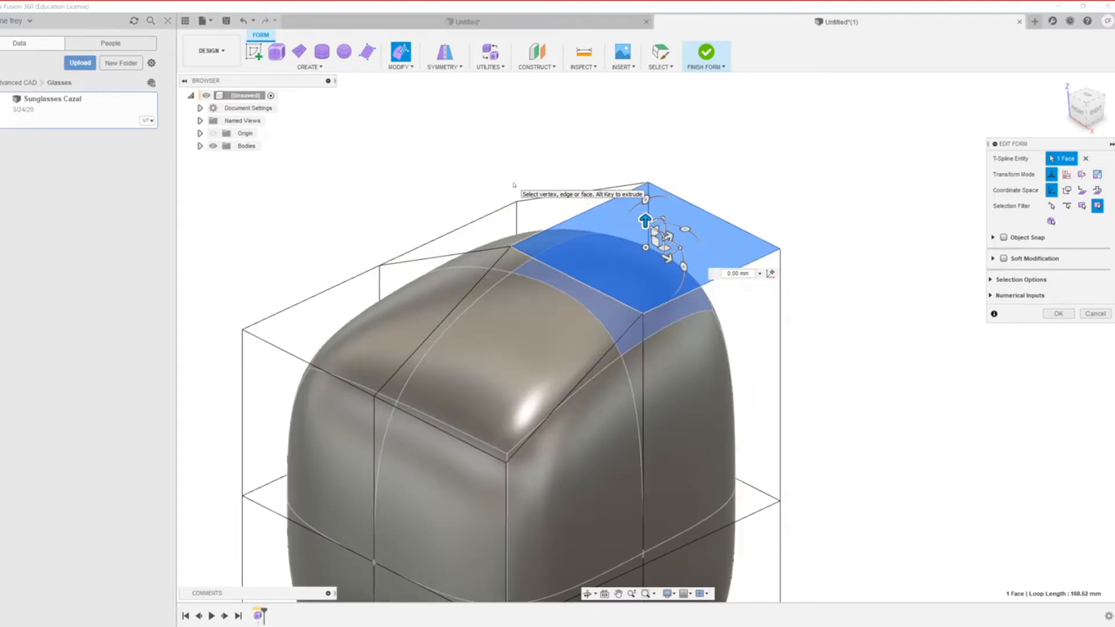
pyautogui.hotkey('alt', '3')
pyautogui.hotkey('ctrl', '2')
pyautogui.hotkey('ctrl', '1')
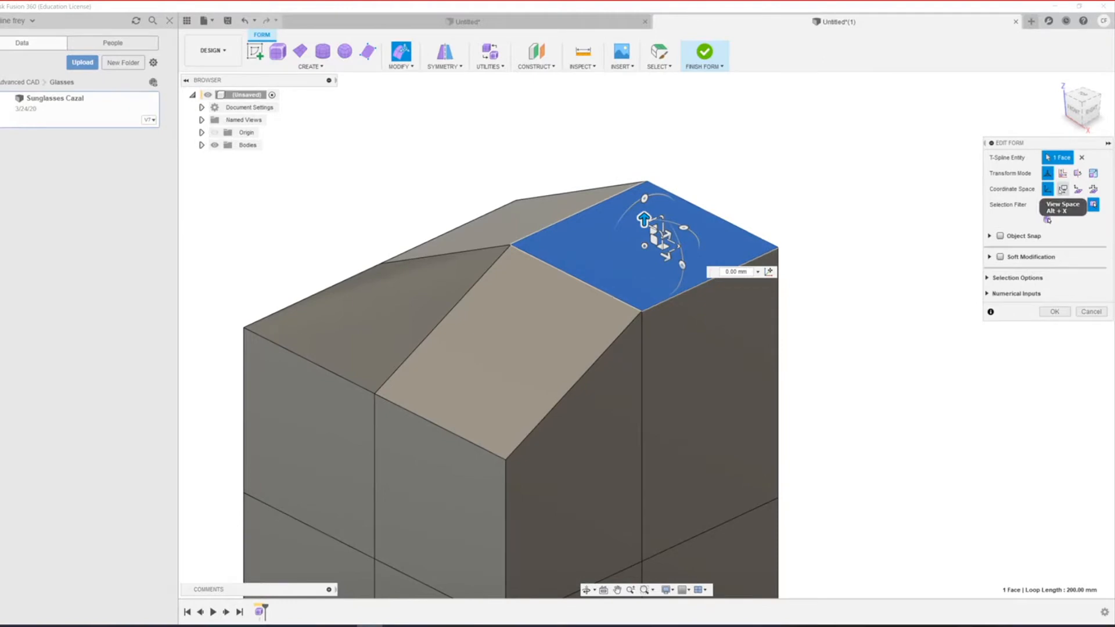
pyautogui.hotkey('alt', '2')
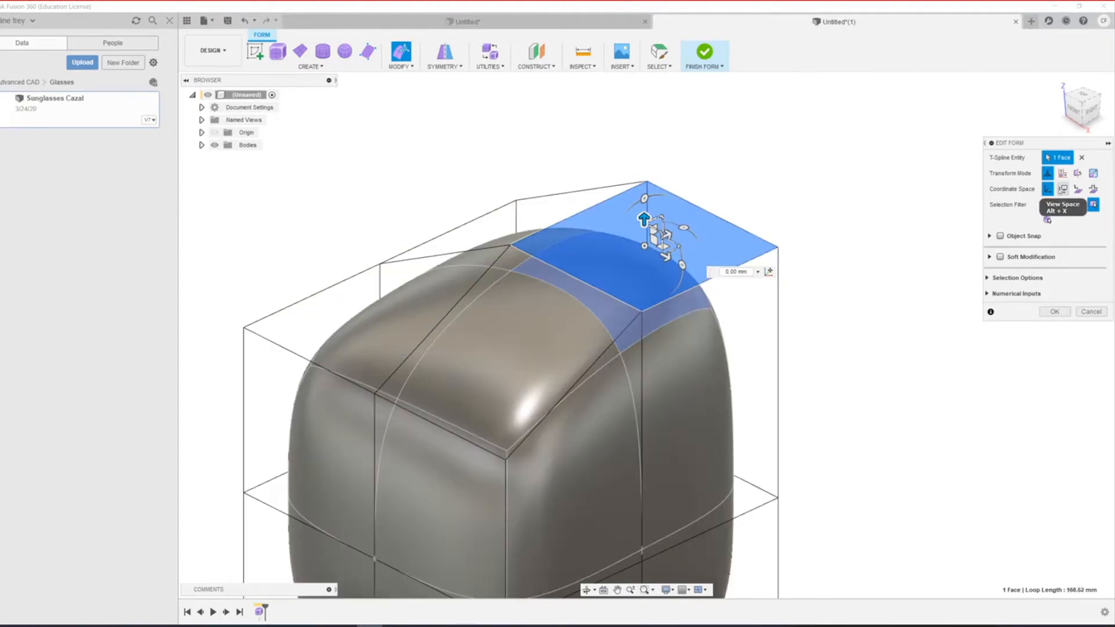
pyautogui.hotkey('alt', '3')
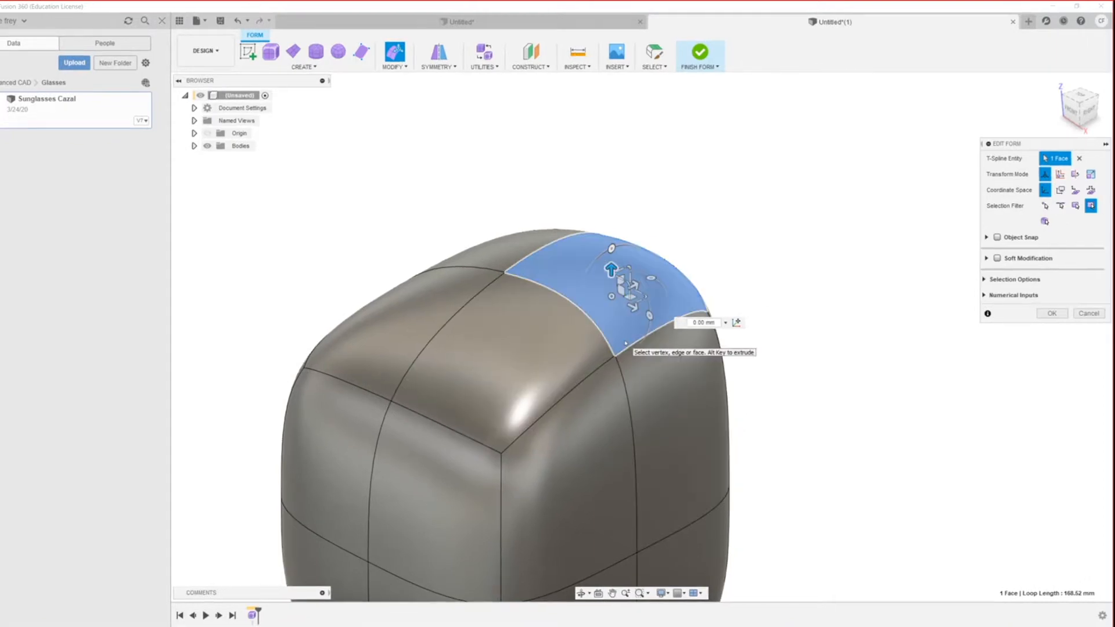
pyautogui.hotkey('alt', '1')
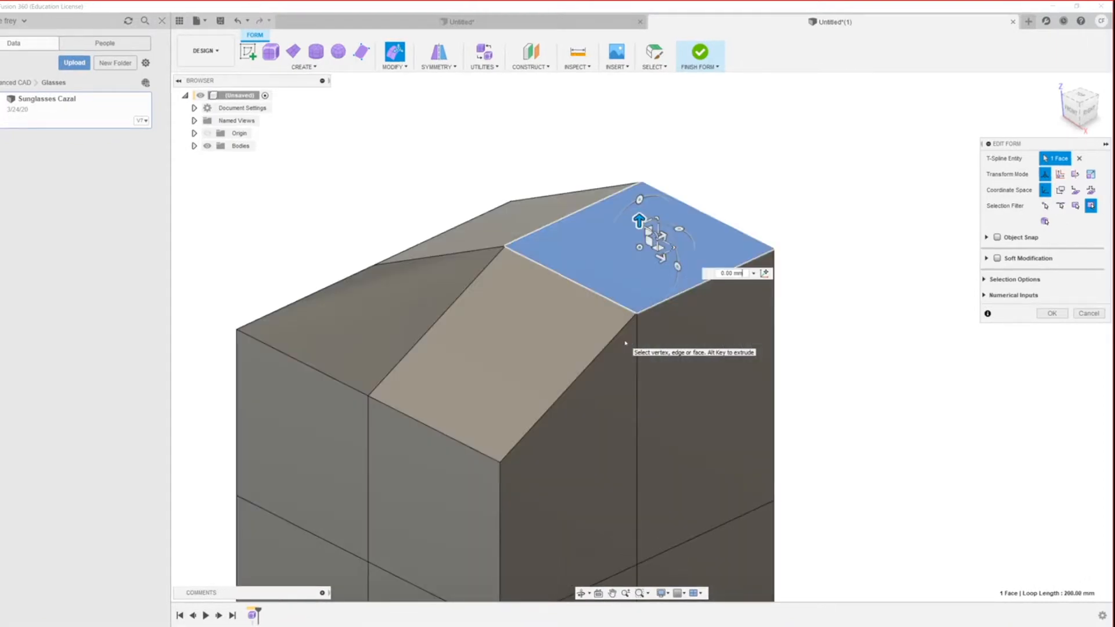
pyautogui.hotkey('alt', '2')
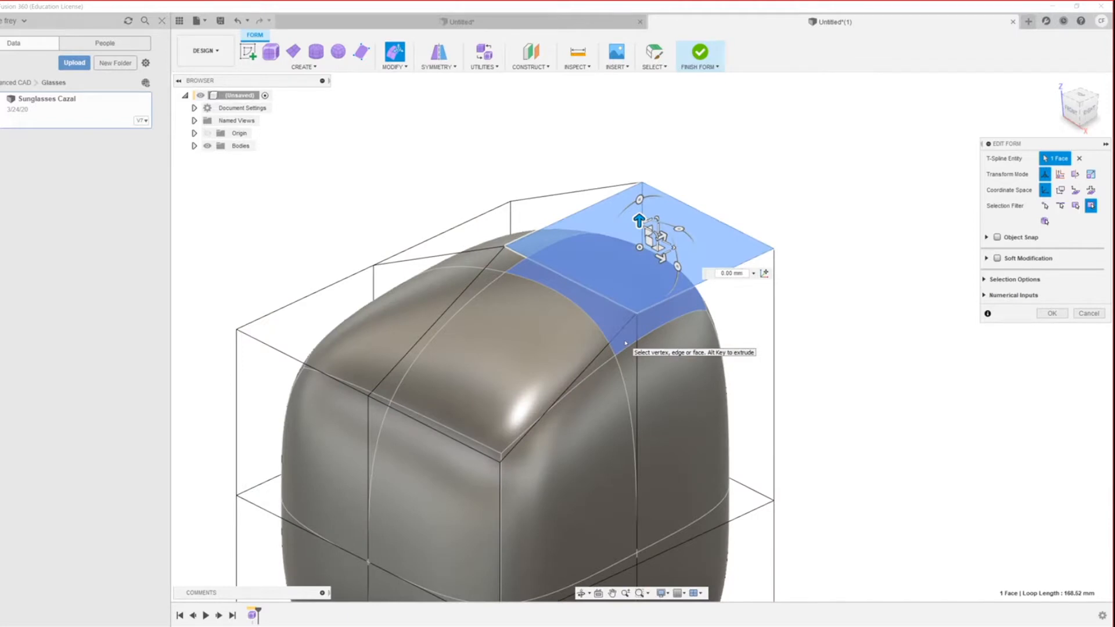
pyautogui.hotkey('alt', '3')
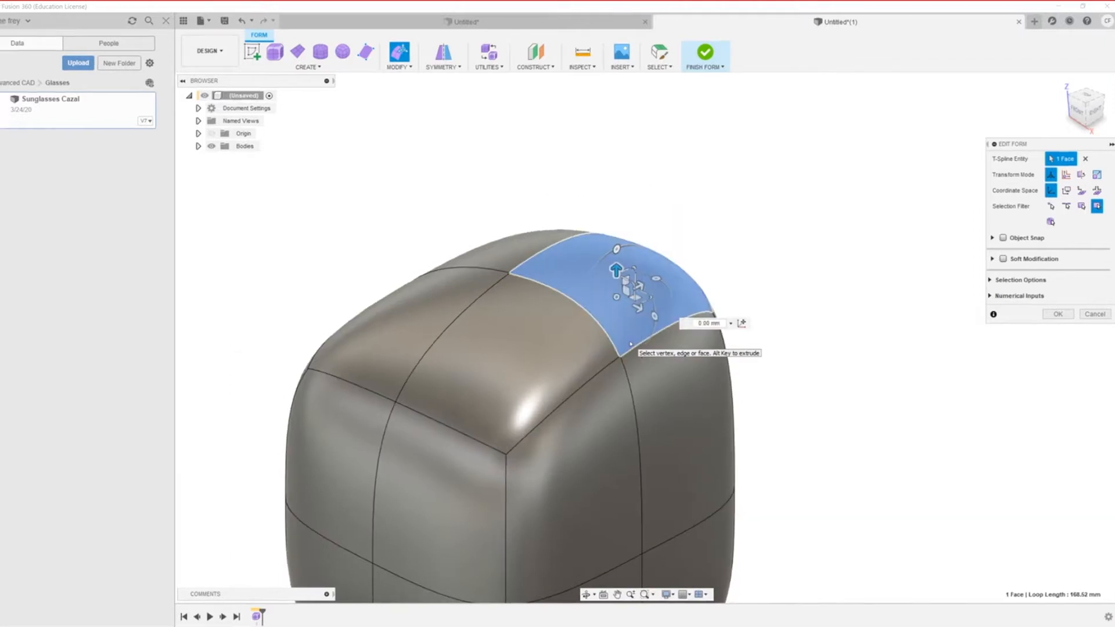
pyautogui.hotkey('alt', '2')
pyautogui.hotkey('alt', '1')
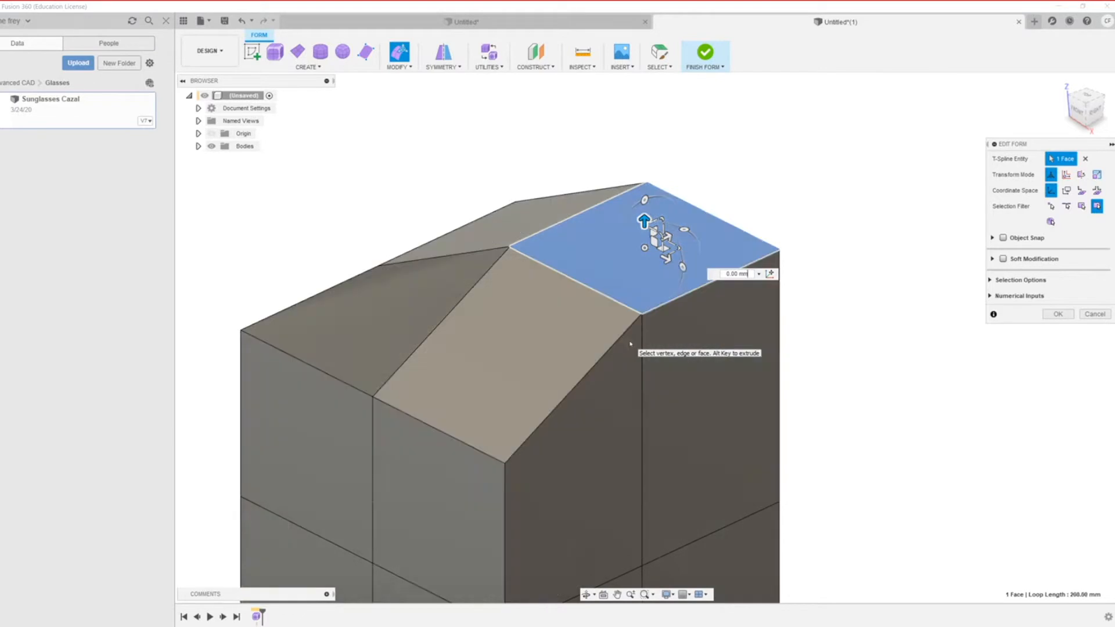
pyautogui.hotkey('alt', '2')
pyautogui.hotkey('alt', '3')
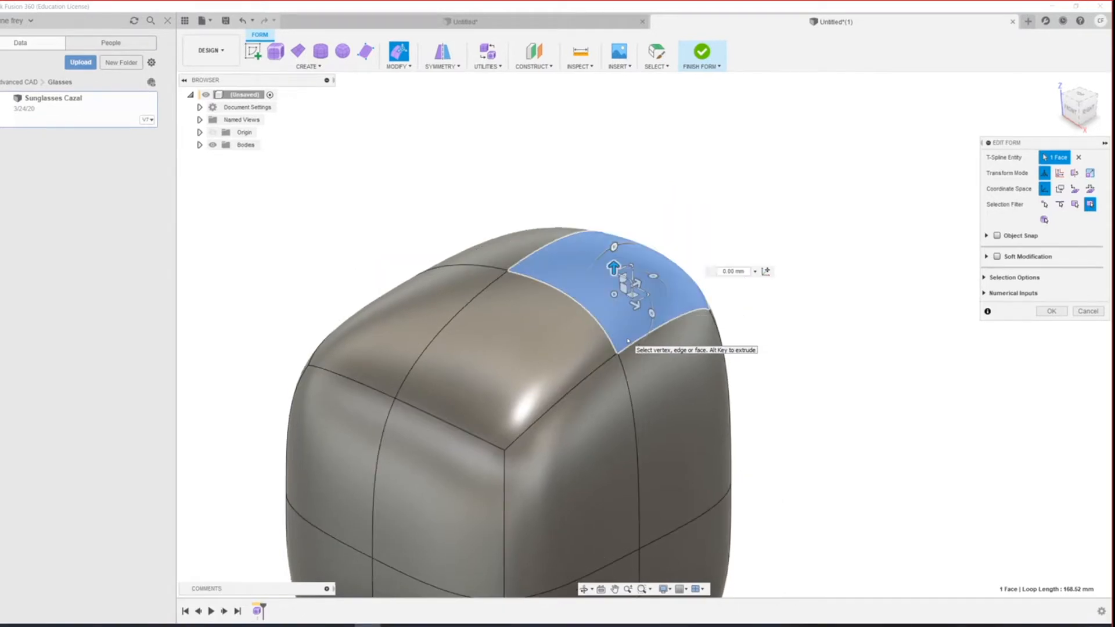
pyautogui.hotkey('alt', '1')
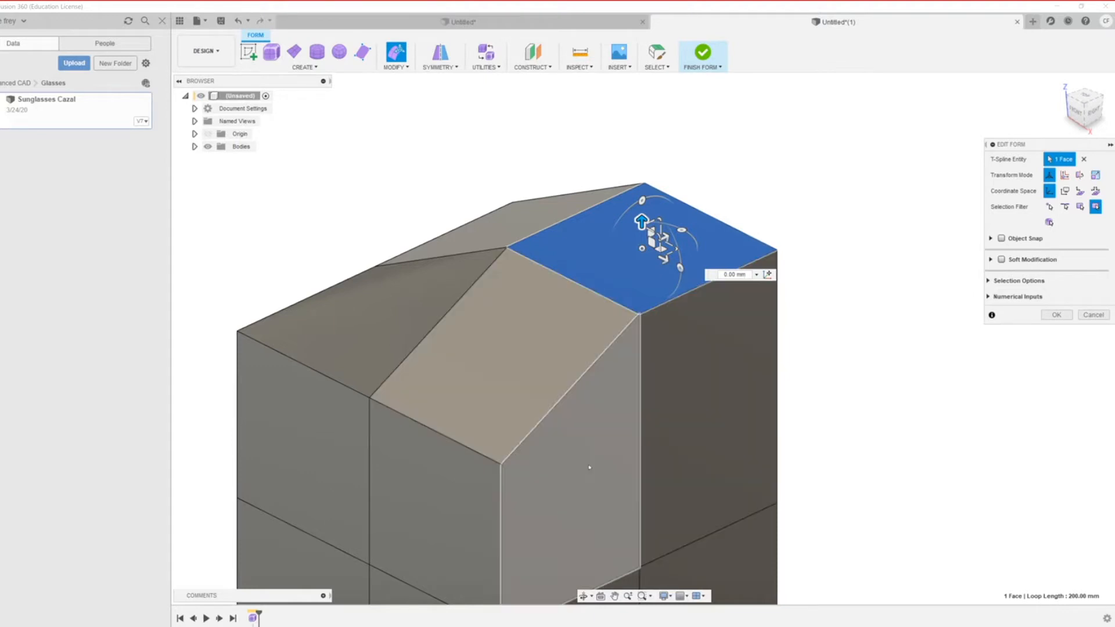
pyautogui.scroll(-2, 587, 463)
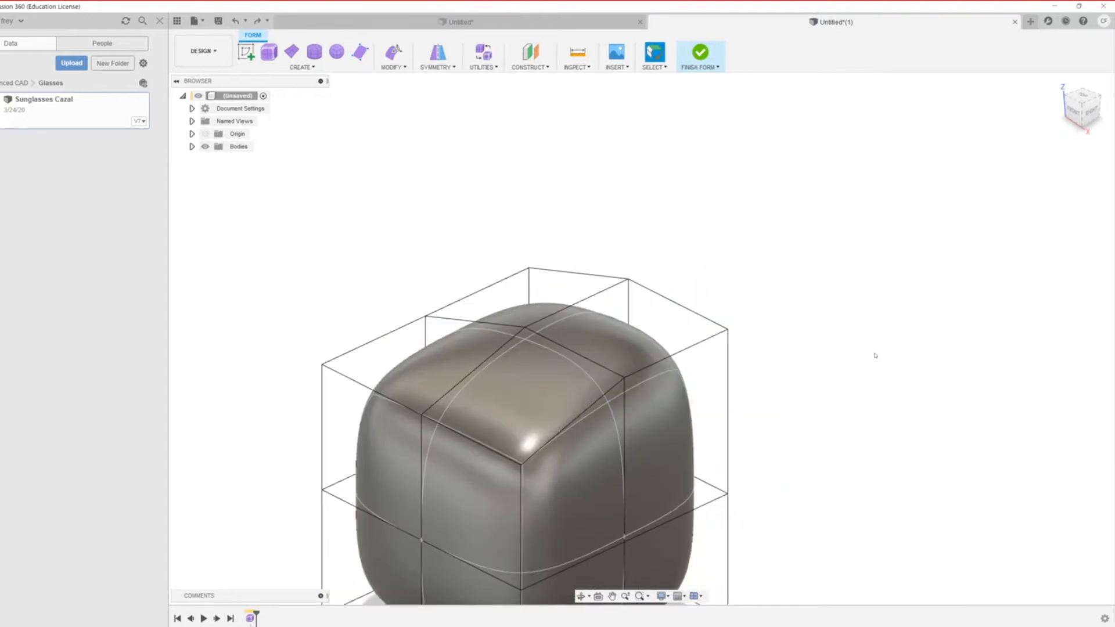
# Step: Undo the raised face, then crease two edges of the cube's control cage
pyautogui.hotkey('ctrl', 'z')
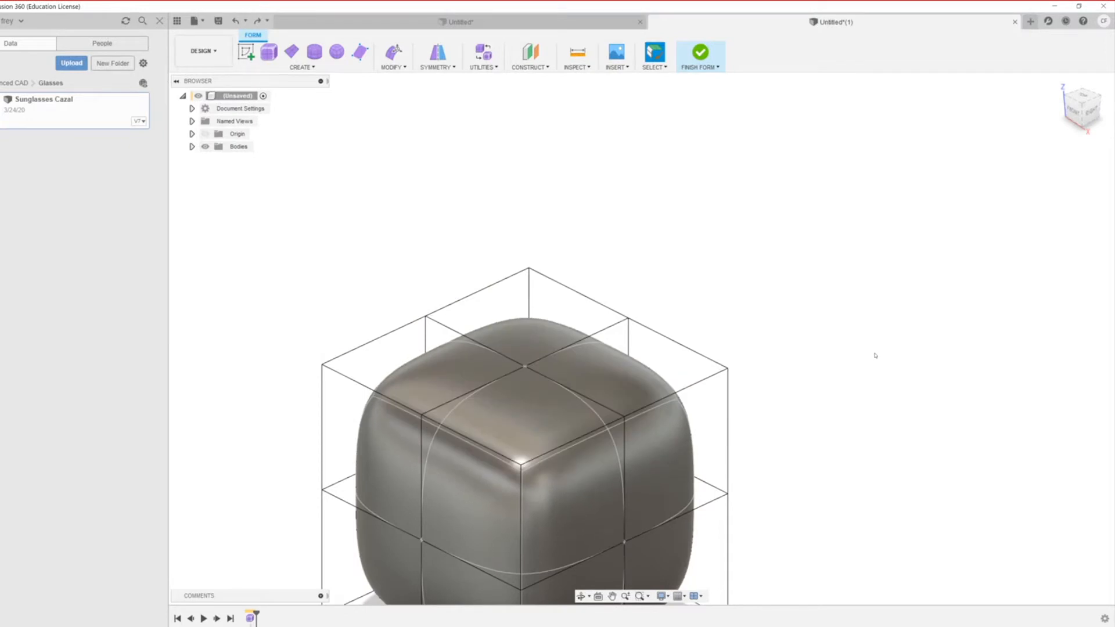
pyautogui.click(408, 68)
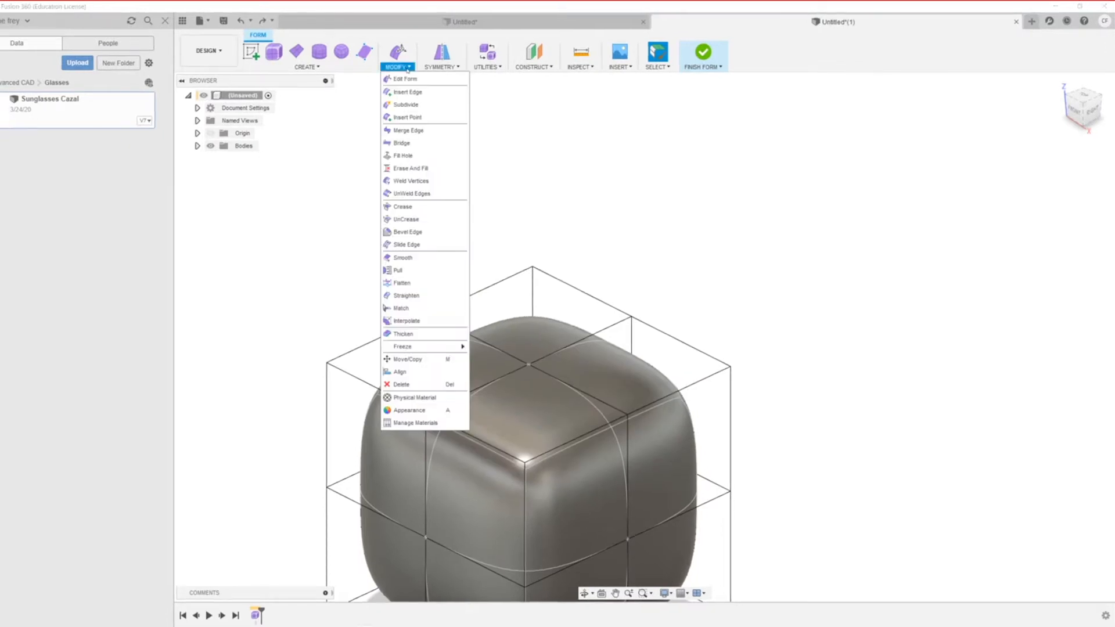
pyautogui.click(403, 207)
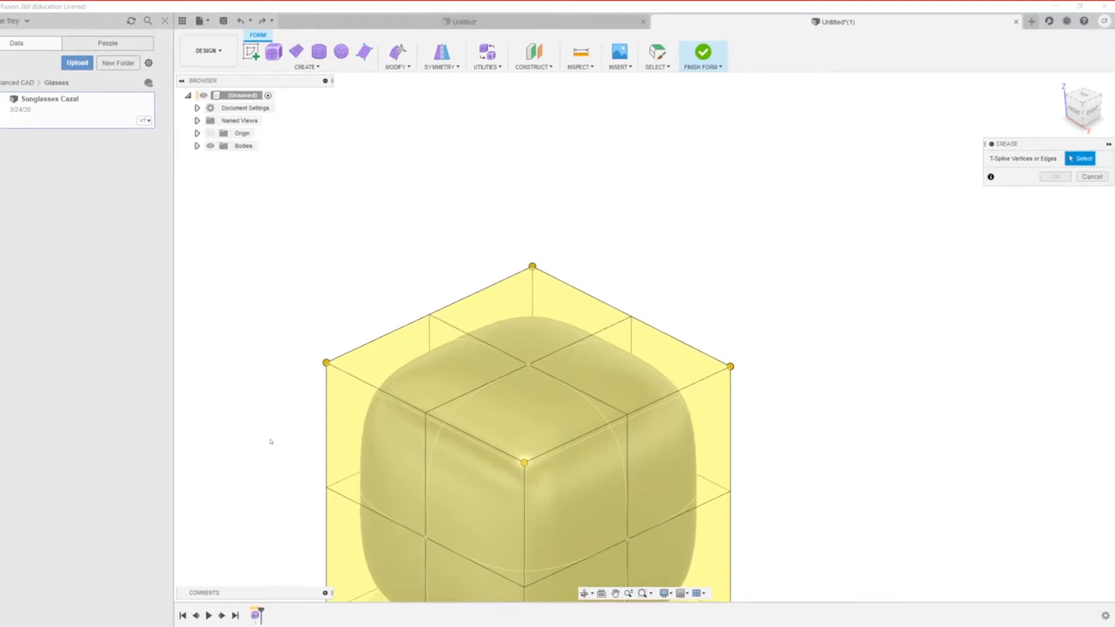
pyautogui.scroll(-3, 796, 296)
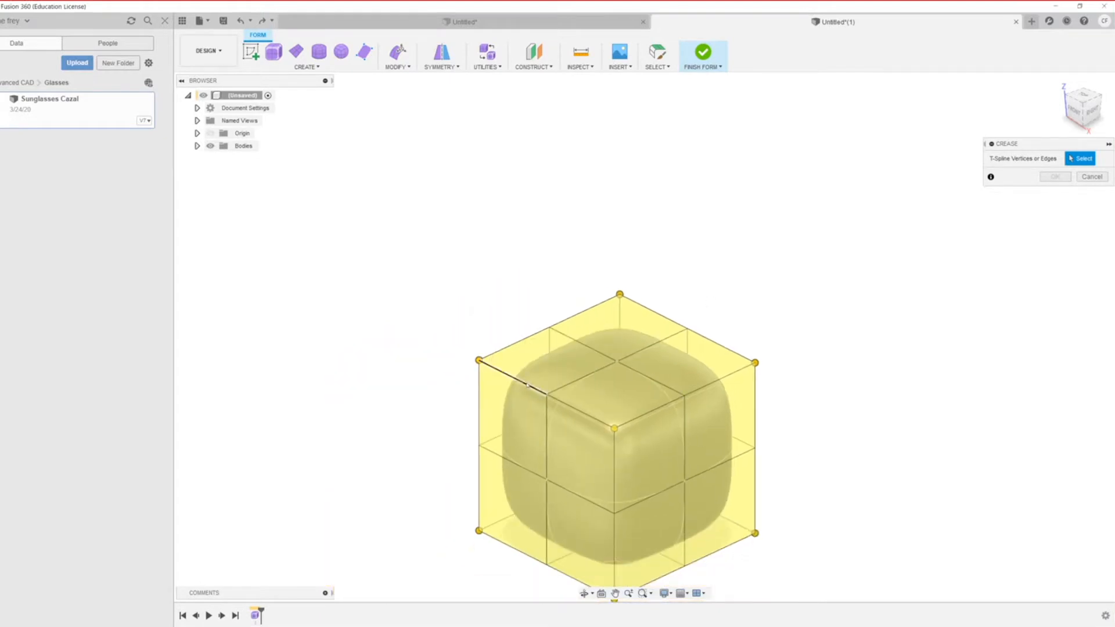
pyautogui.click(565, 409)
pyautogui.click(564, 409)
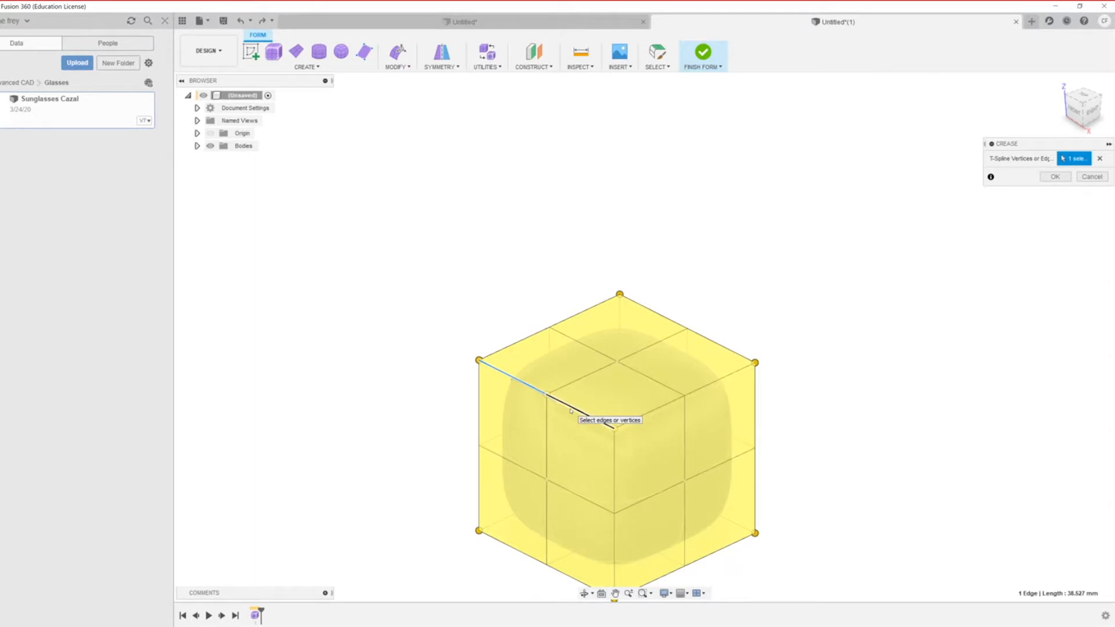
pyautogui.scroll(2, 590, 454)
pyautogui.scroll(3, 591, 455)
pyautogui.keyDown('shift'); pyautogui.moveTo(622, 408); pyautogui.dragTo(576, 419, button='middle'); pyautogui.keyUp('shift')
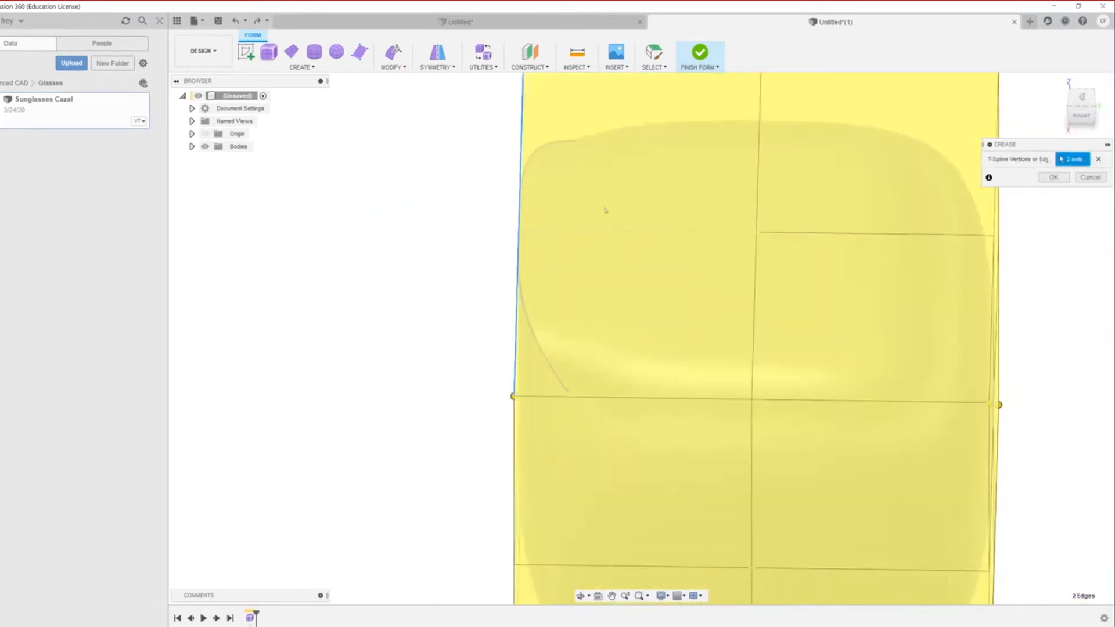
pyautogui.click(1046, 178)
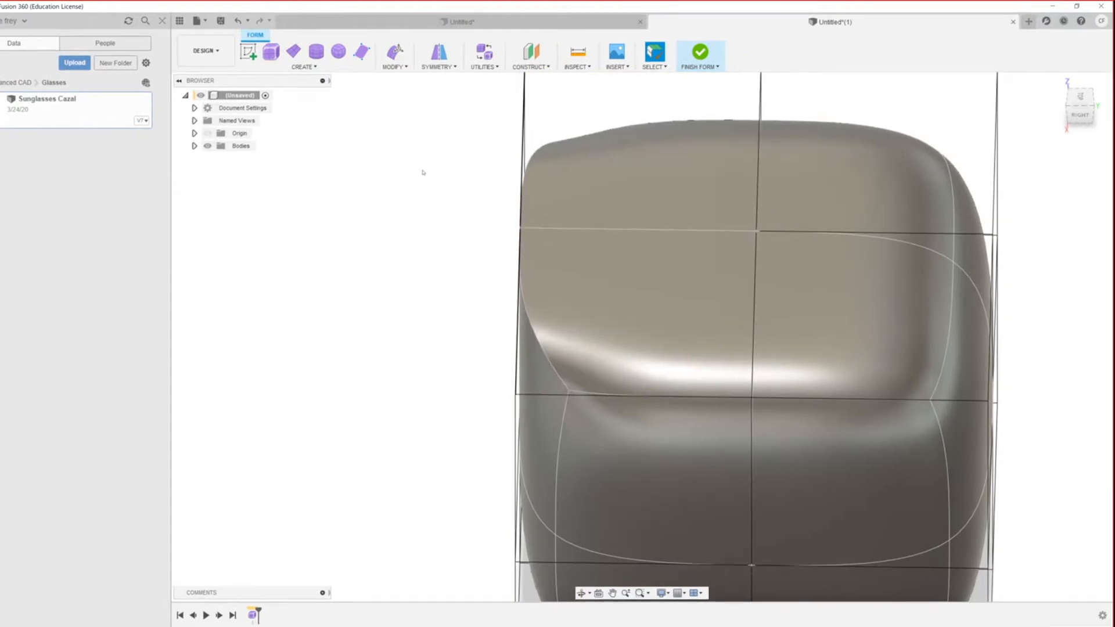
# Step: Switch the body from box back to smooth display and orbit around to view its back
pyautogui.hotkey('ctrl', '1')
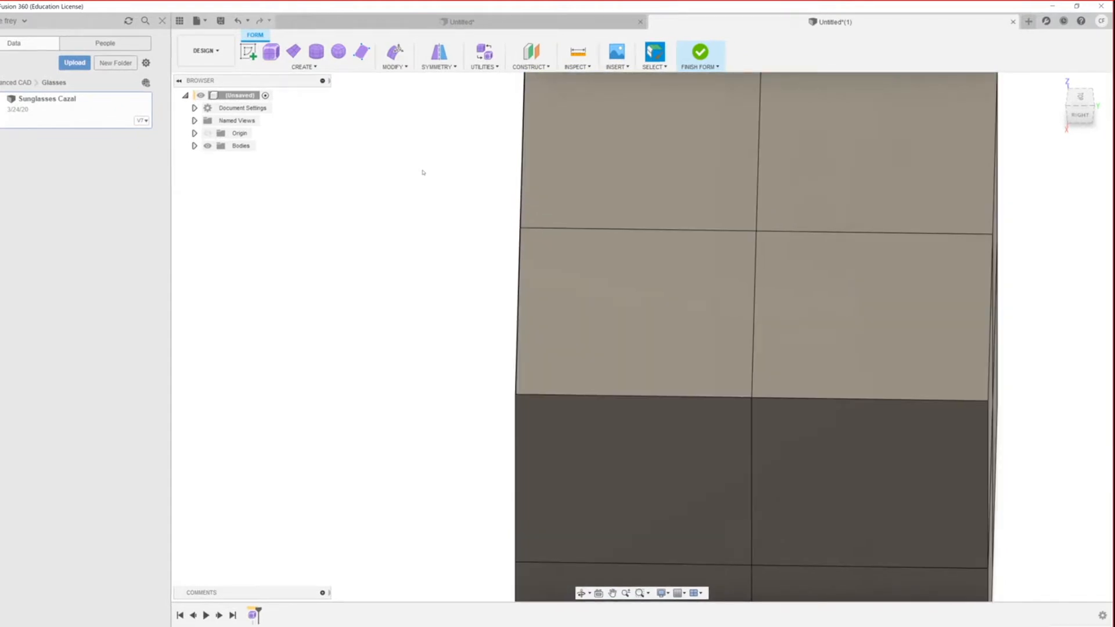
pyautogui.scroll(3, 465, 187)
pyautogui.scroll(-4, 478, 234)
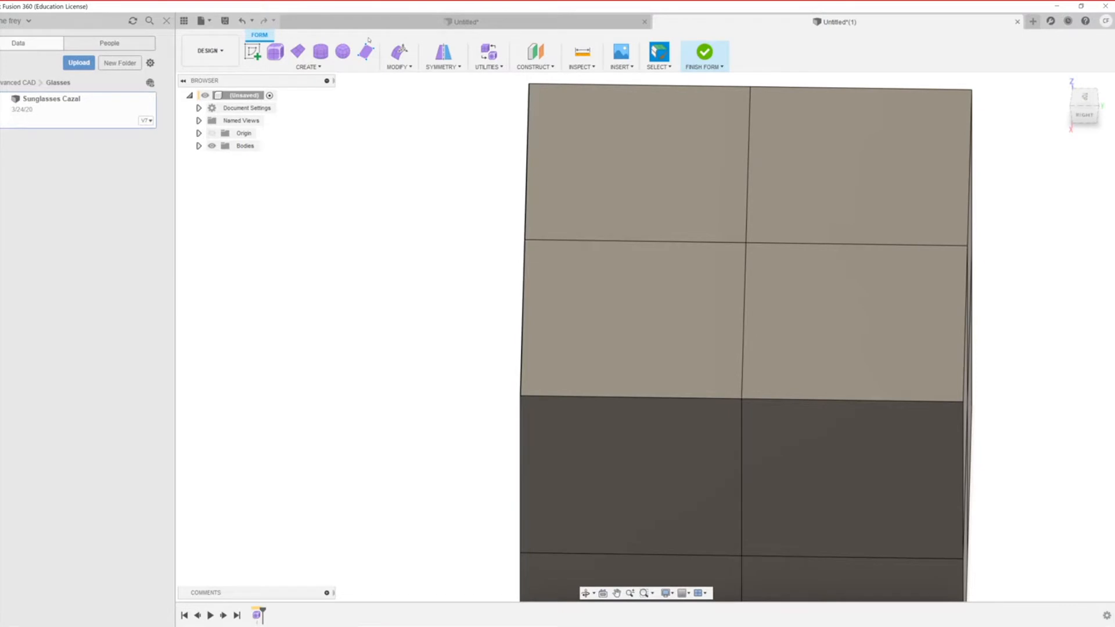
pyautogui.hotkey('alt', '3')
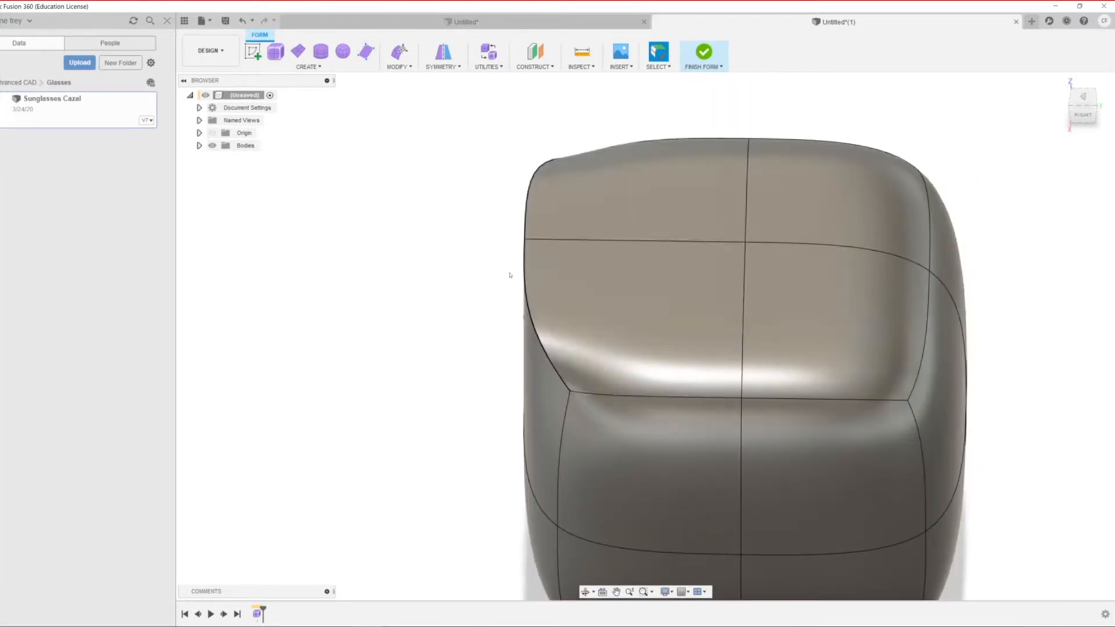
pyautogui.scroll(5, 514, 300)
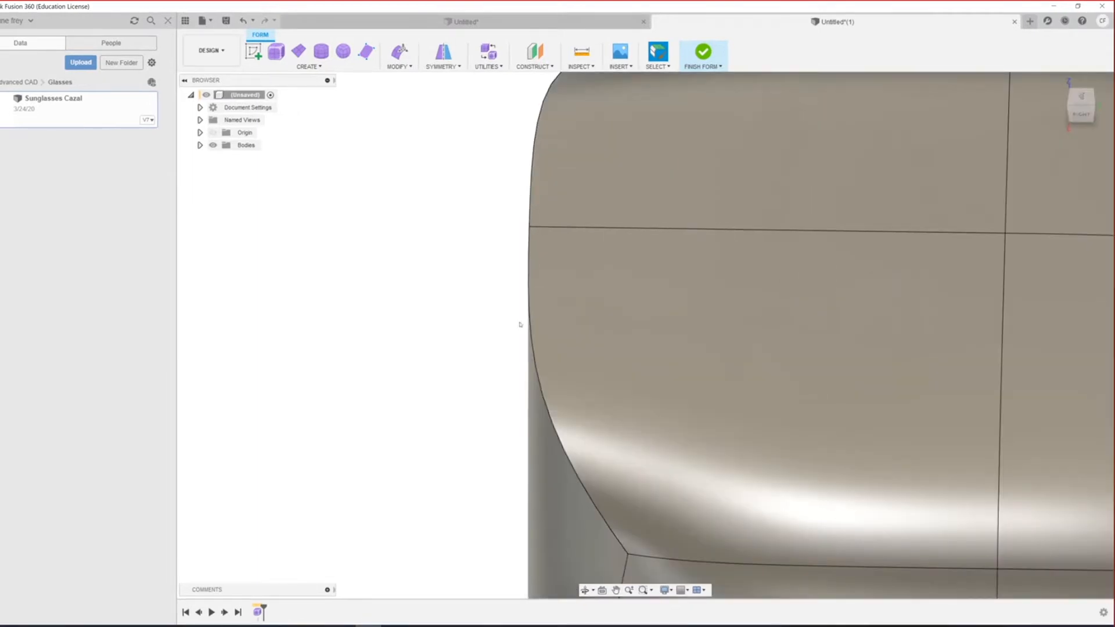
pyautogui.moveTo(530, 312); pyautogui.dragTo(586, 320, button='middle')
pyautogui.scroll(-3, 584, 326)
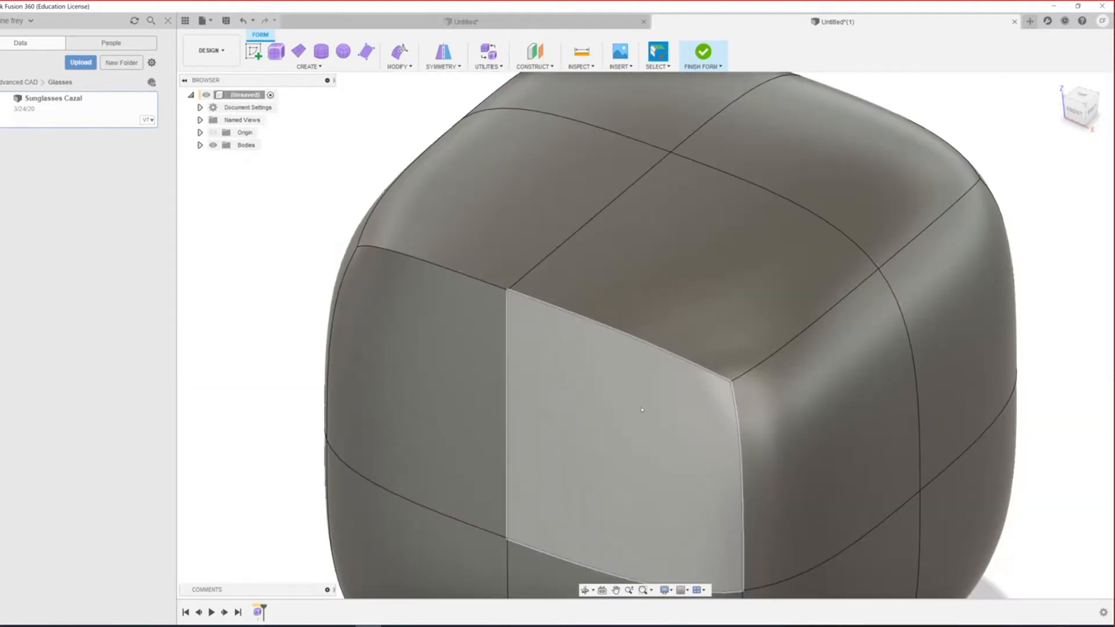
pyautogui.keyDown('shift'); pyautogui.moveTo(600, 406); pyautogui.dragTo(713, 447, button='middle'); pyautogui.keyUp('shift')
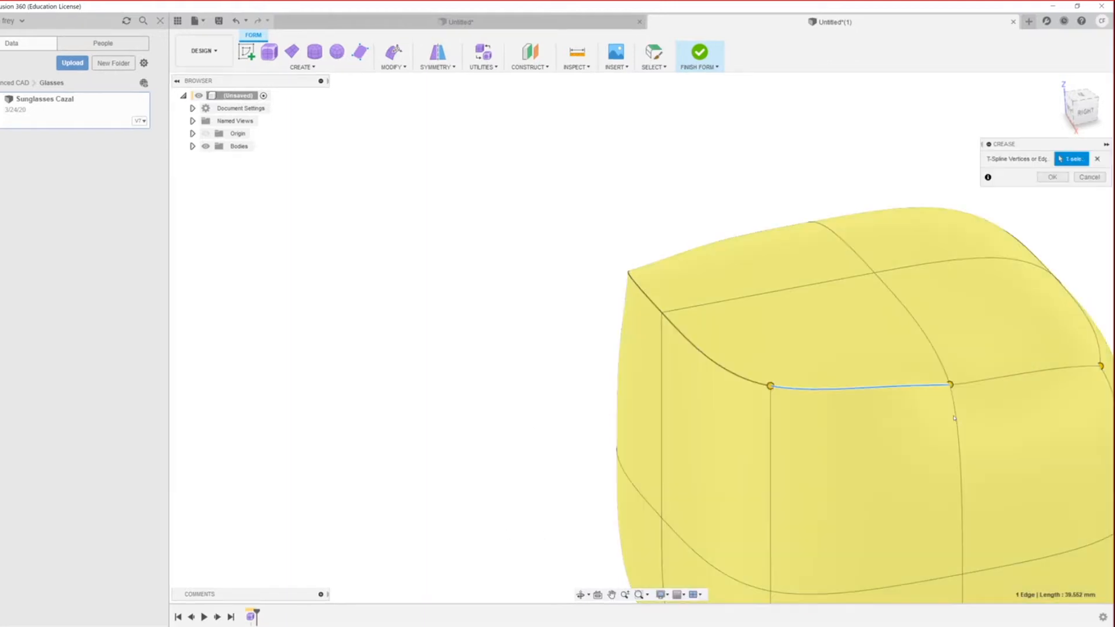
# Step: Add the top edges, including the right corner and back top edges, to the crease
pyautogui.click(987, 383)
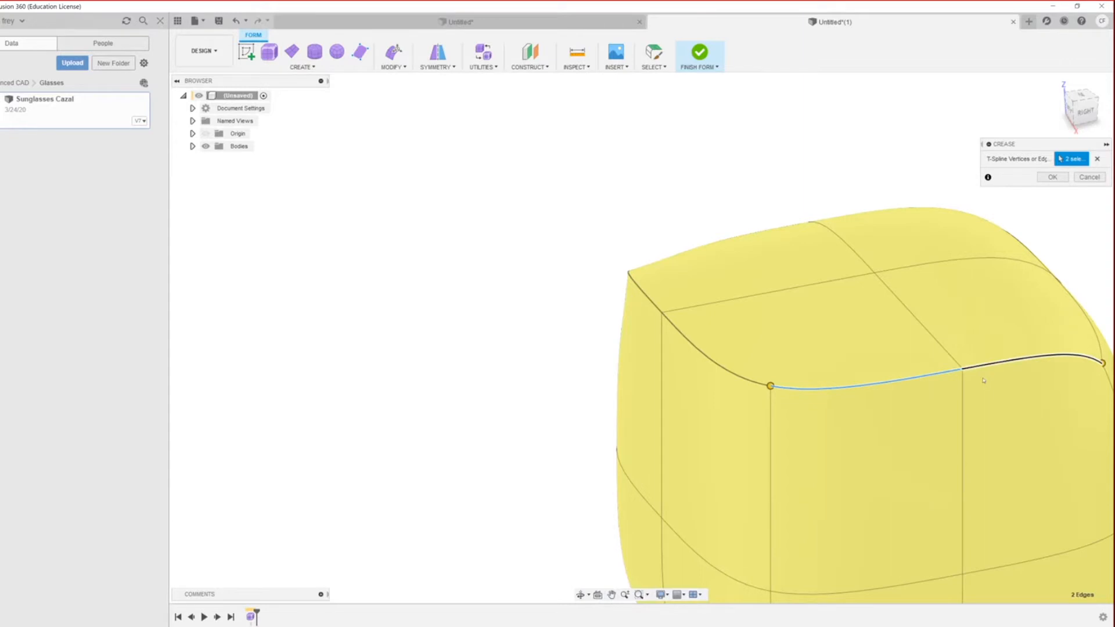
pyautogui.scroll(-4, 873, 370)
pyautogui.scroll(4, 962, 340)
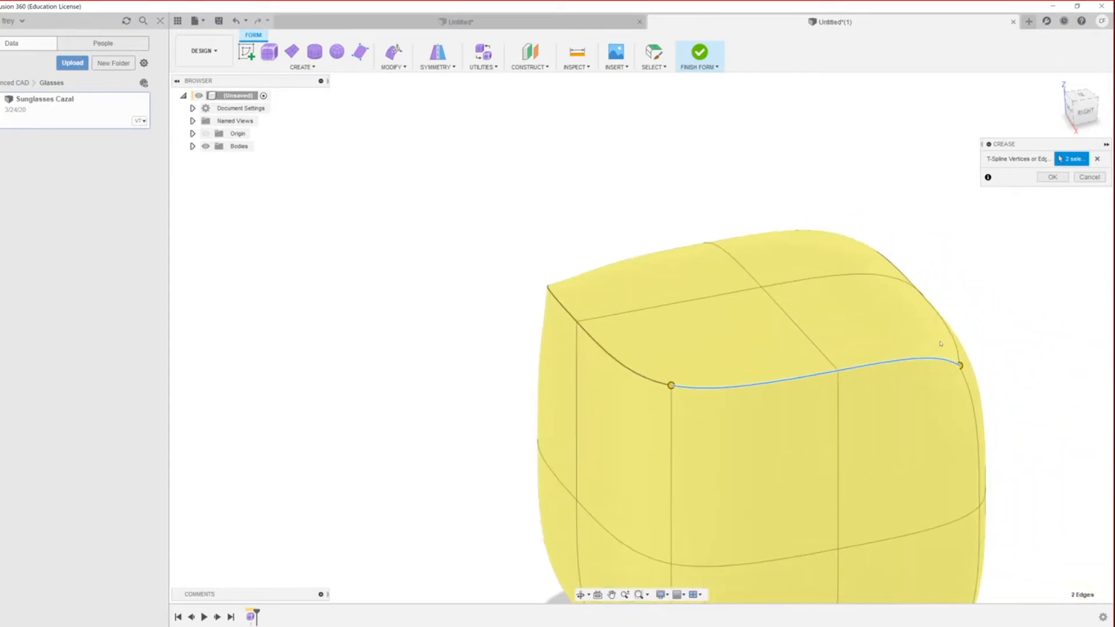
pyautogui.click(955, 340)
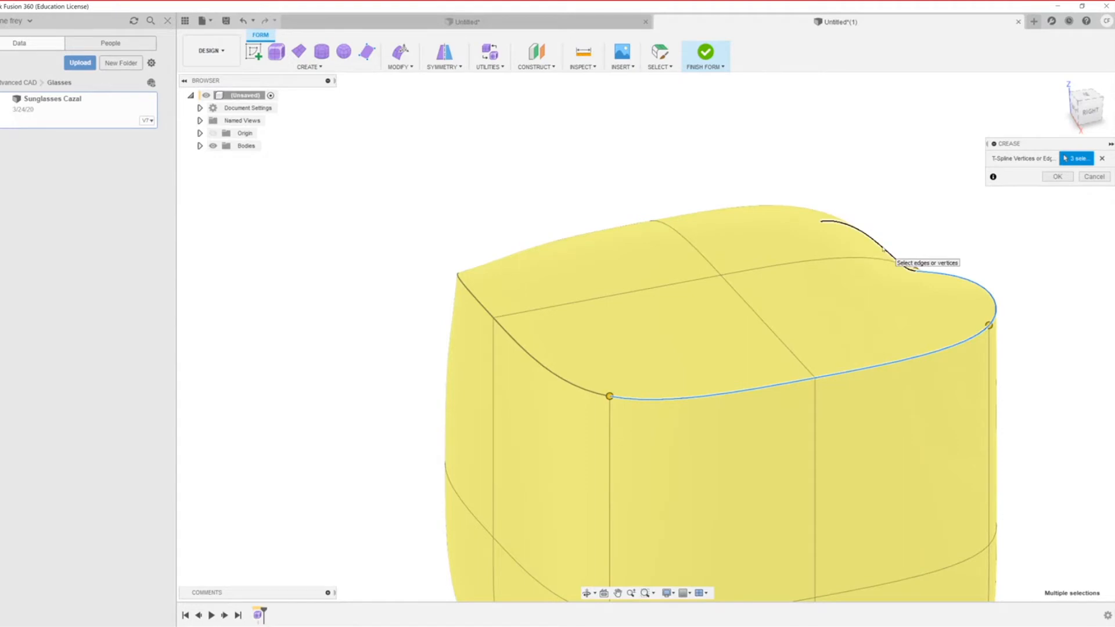
pyautogui.click(895, 253)
pyautogui.scroll(-2, 675, 244)
pyautogui.keyDown('shift'); pyautogui.moveTo(635, 325); pyautogui.dragTo(576, 442, button='middle'); pyautogui.keyUp('shift')
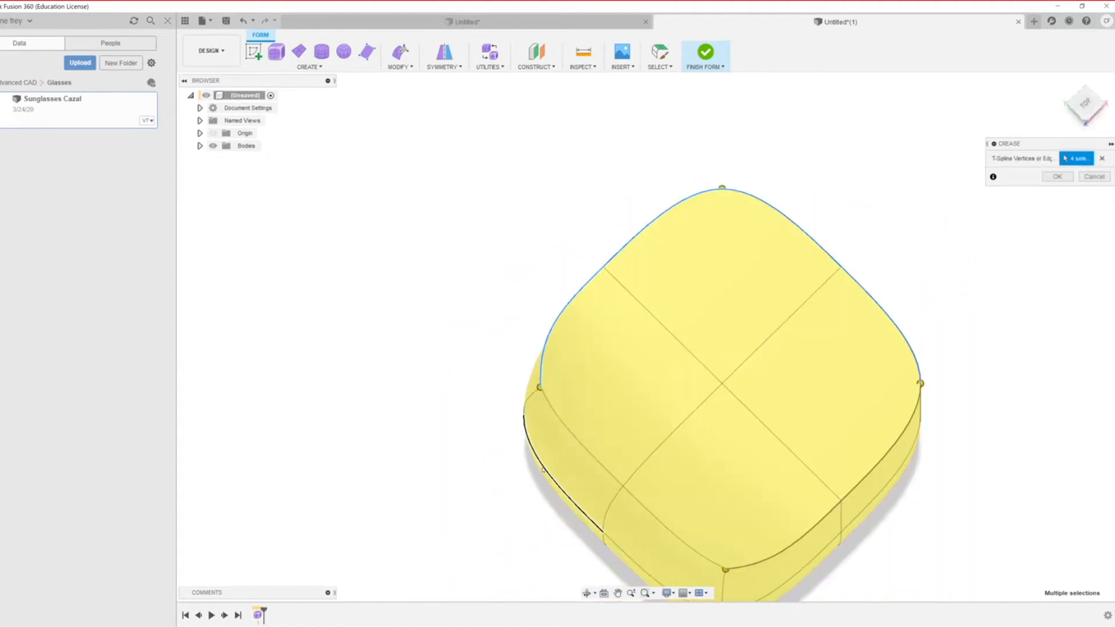
pyautogui.click(611, 491)
pyautogui.scroll(-5, 607, 436)
pyautogui.scroll(3, 628, 402)
pyautogui.scroll(3, 584, 363)
pyautogui.keyDown('shift'); pyautogui.moveTo(587, 535); pyautogui.dragTo(593, 401, button='middle'); pyautogui.keyUp('shift')
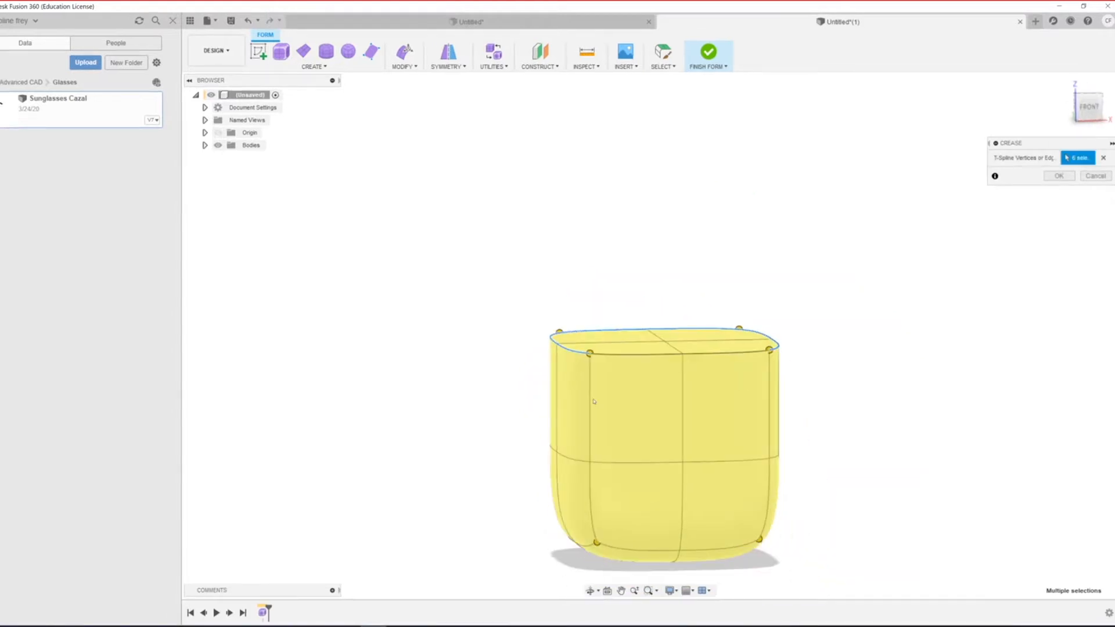
# Step: Add the upper and lower vertical edges on the left corners to the crease
pyautogui.click(591, 404)
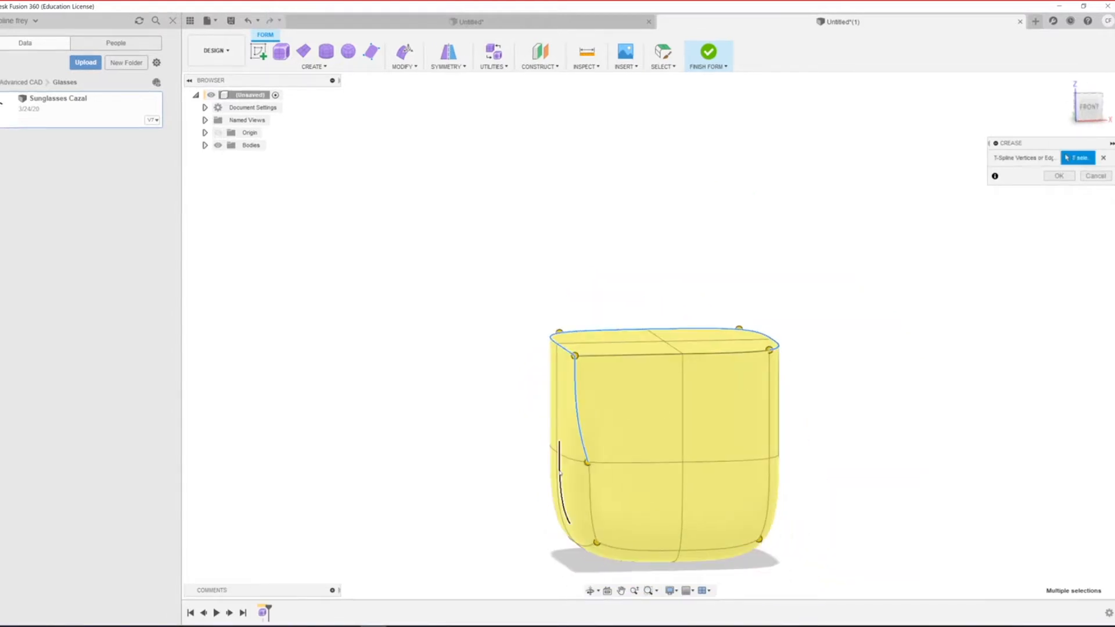
pyautogui.click(589, 503)
pyautogui.keyDown('shift'); pyautogui.moveTo(485, 535); pyautogui.dragTo(552, 532, button='middle'); pyautogui.keyUp('shift')
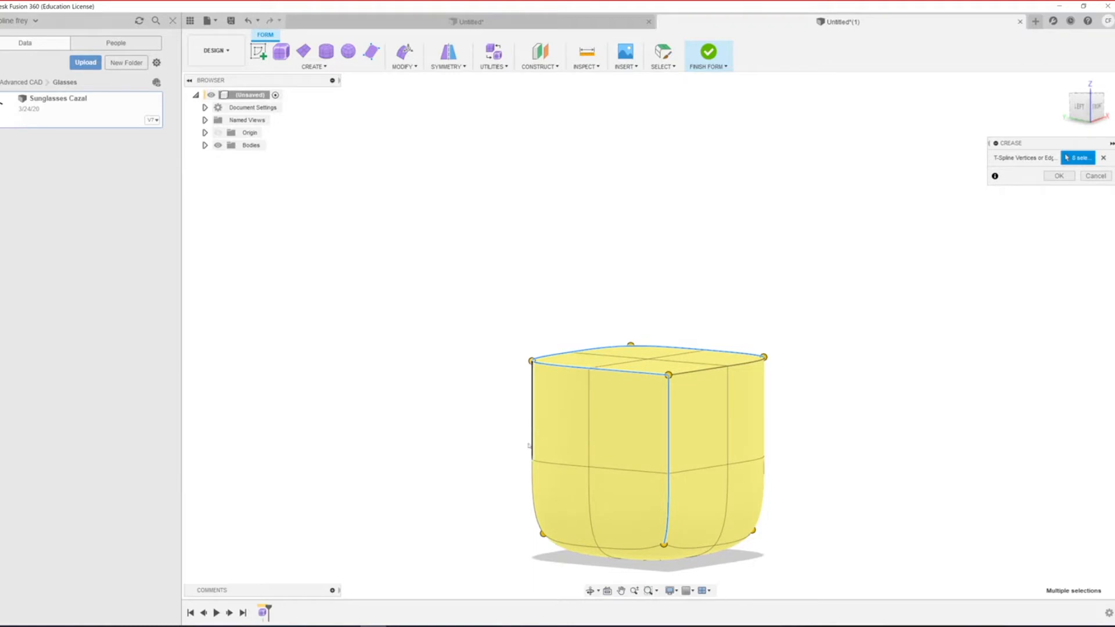
pyautogui.click(532, 419)
pyautogui.click(554, 537)
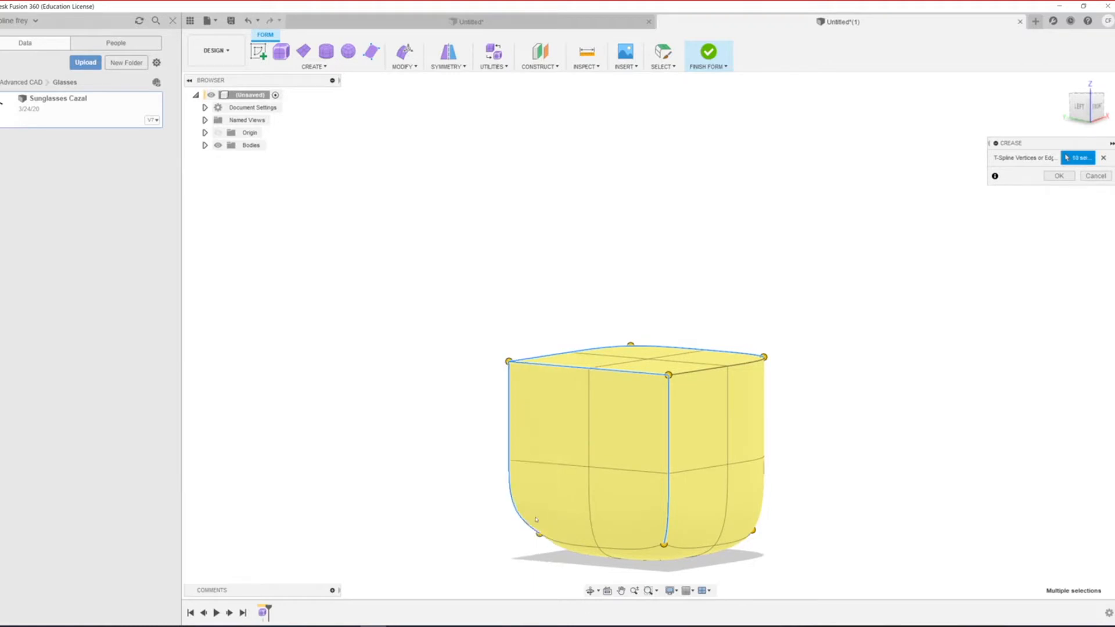
pyautogui.scroll(-3, 592, 522)
pyautogui.keyDown('shift'); pyautogui.moveTo(641, 494); pyautogui.dragTo(601, 487, button='middle'); pyautogui.keyUp('shift')
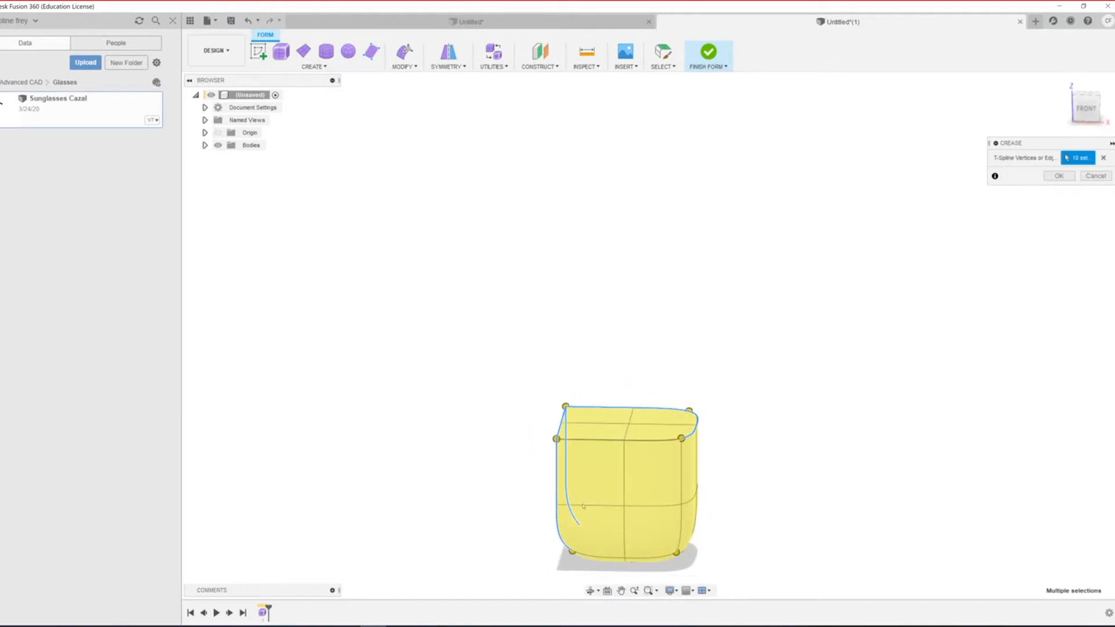
pyautogui.scroll(-2, 604, 542)
pyautogui.scroll(2, 639, 486)
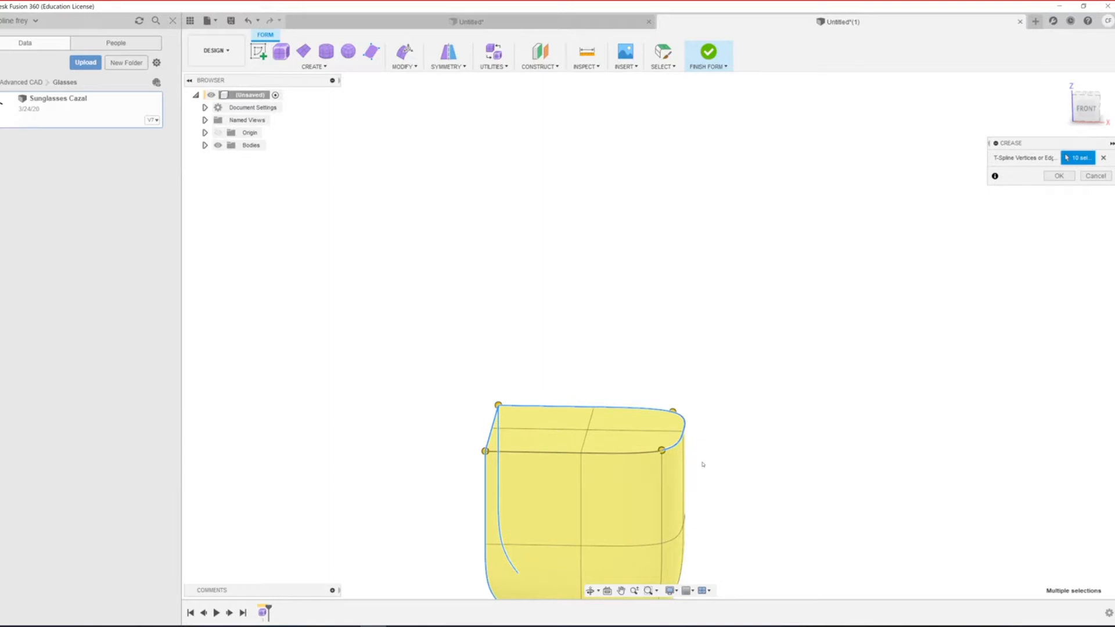
pyautogui.scroll(-1, 724, 510)
pyautogui.scroll(3, 724, 510)
pyautogui.scroll(-5, 515, 506)
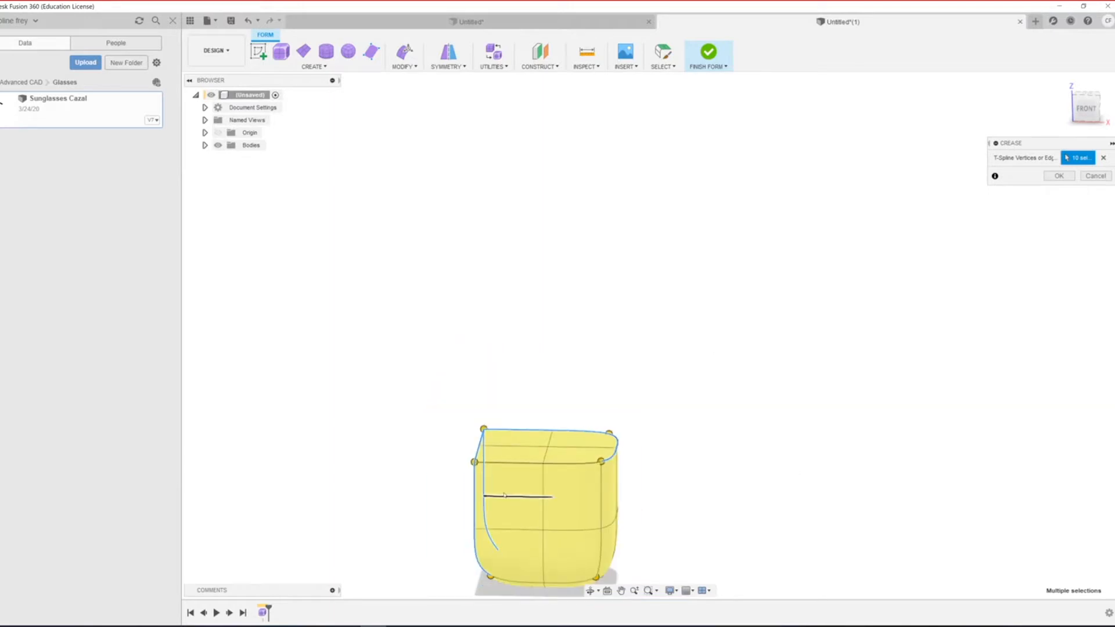
pyautogui.scroll(4, 542, 562)
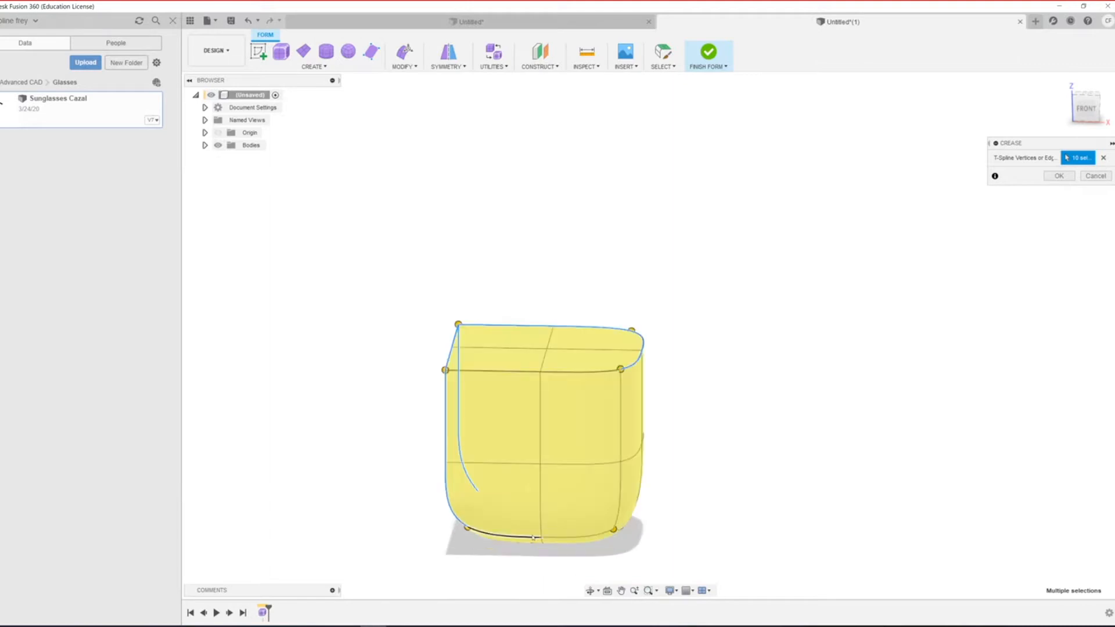
# Step: Add four bottom edges to the crease, orbiting beneath the body to reach them
pyautogui.click(533, 540)
pyautogui.click(581, 539)
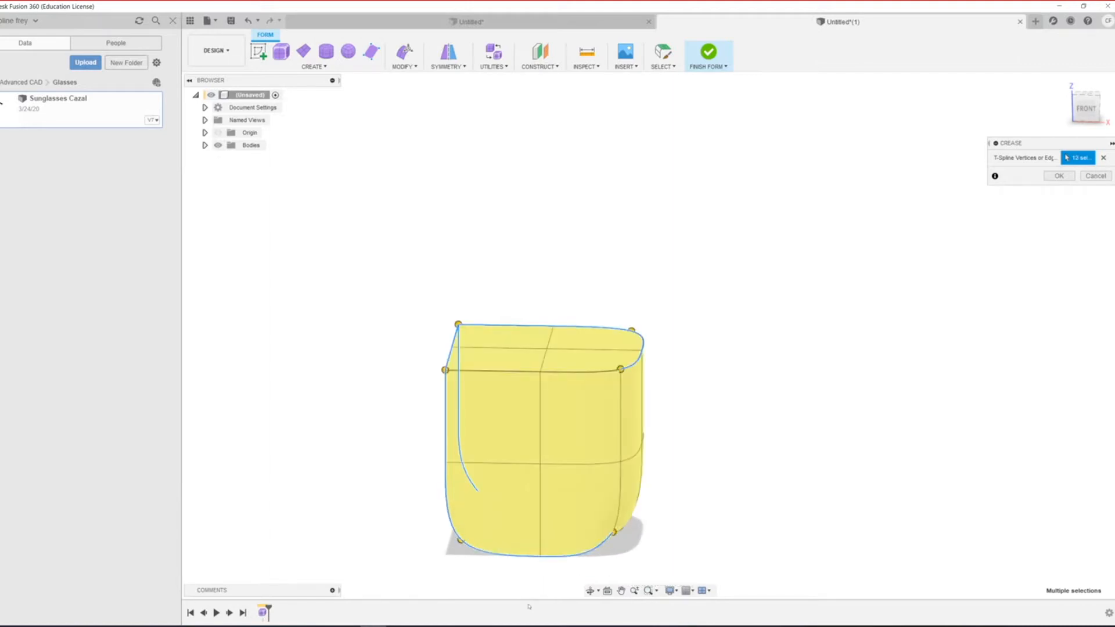
pyautogui.keyDown('shift'); pyautogui.moveTo(513, 559); pyautogui.dragTo(602, 489, button='middle'); pyautogui.keyUp('shift')
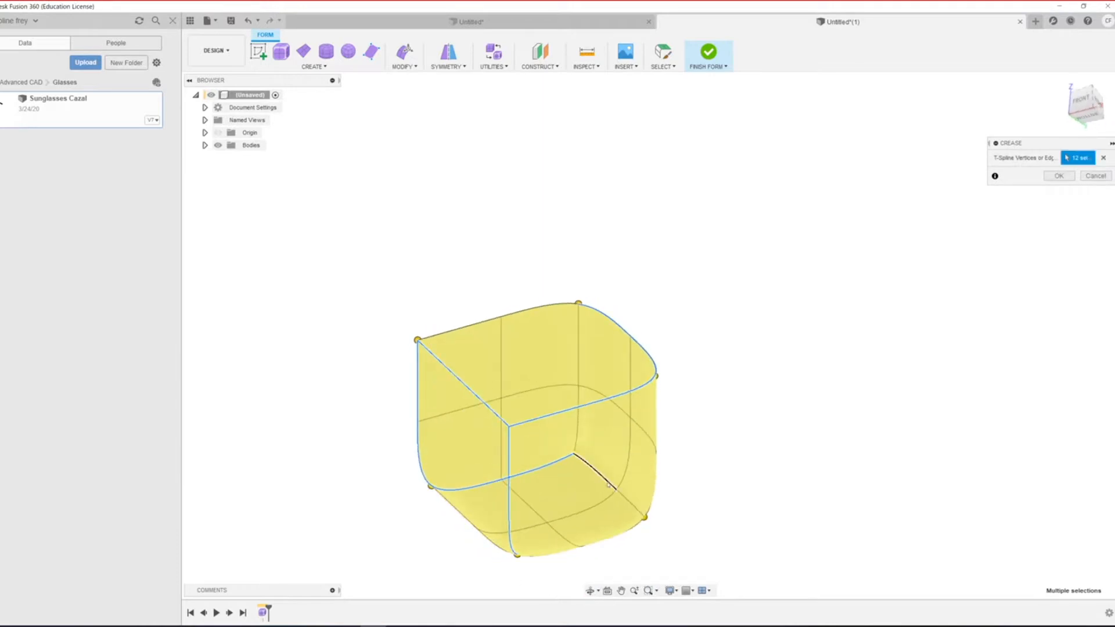
pyautogui.click(608, 485)
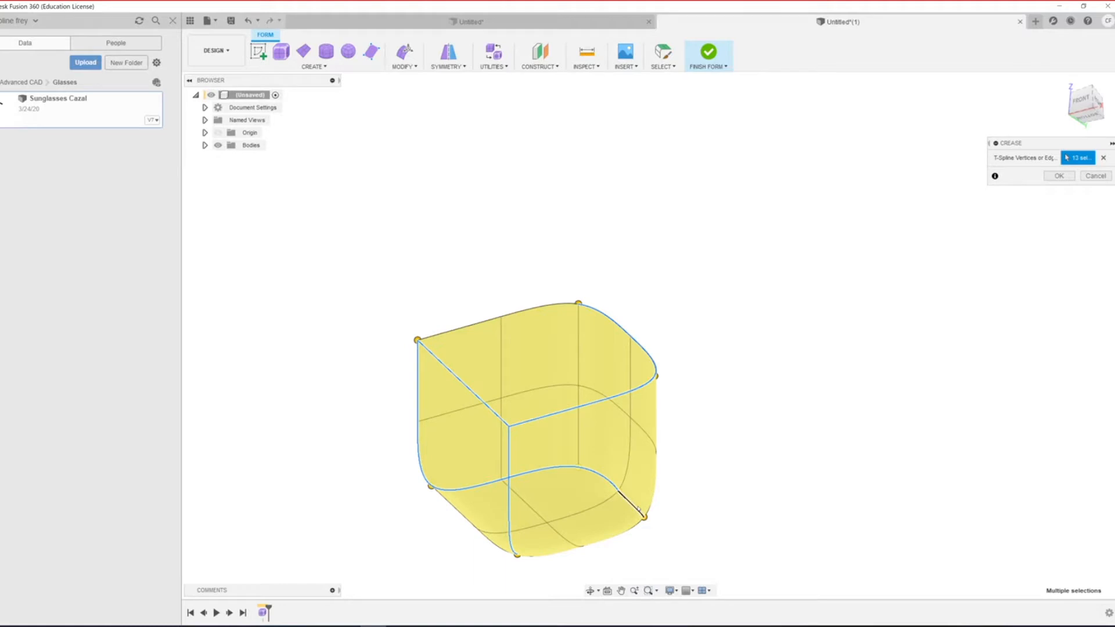
pyautogui.click(638, 511)
pyautogui.scroll(-3, 550, 569)
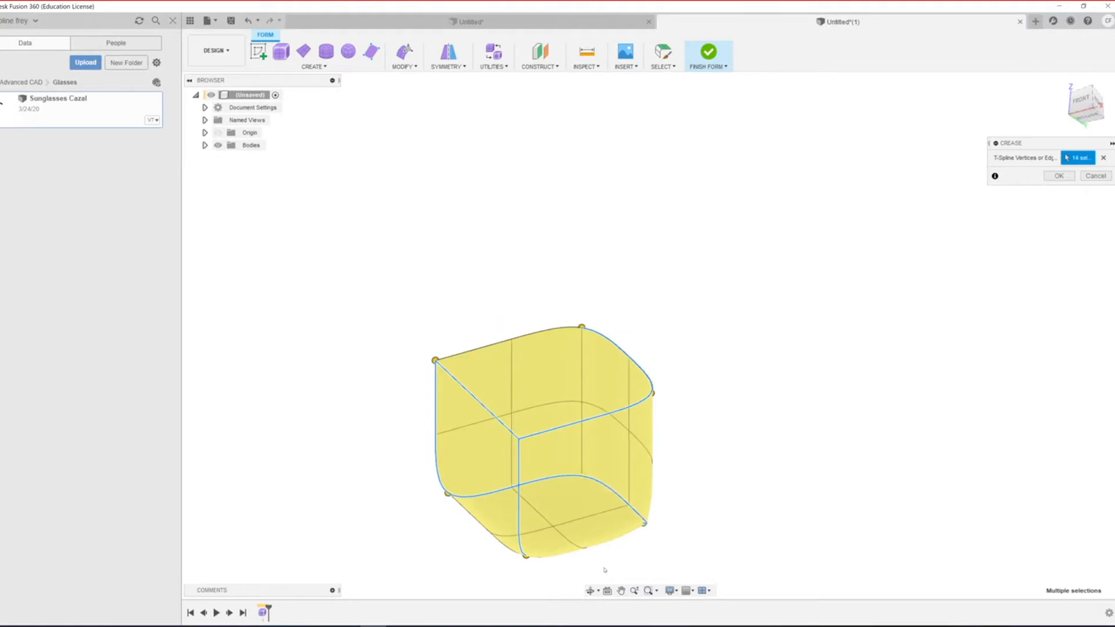
pyautogui.keyDown('shift'); pyautogui.moveTo(551, 569); pyautogui.dragTo(652, 480, button='middle'); pyautogui.keyUp('shift')
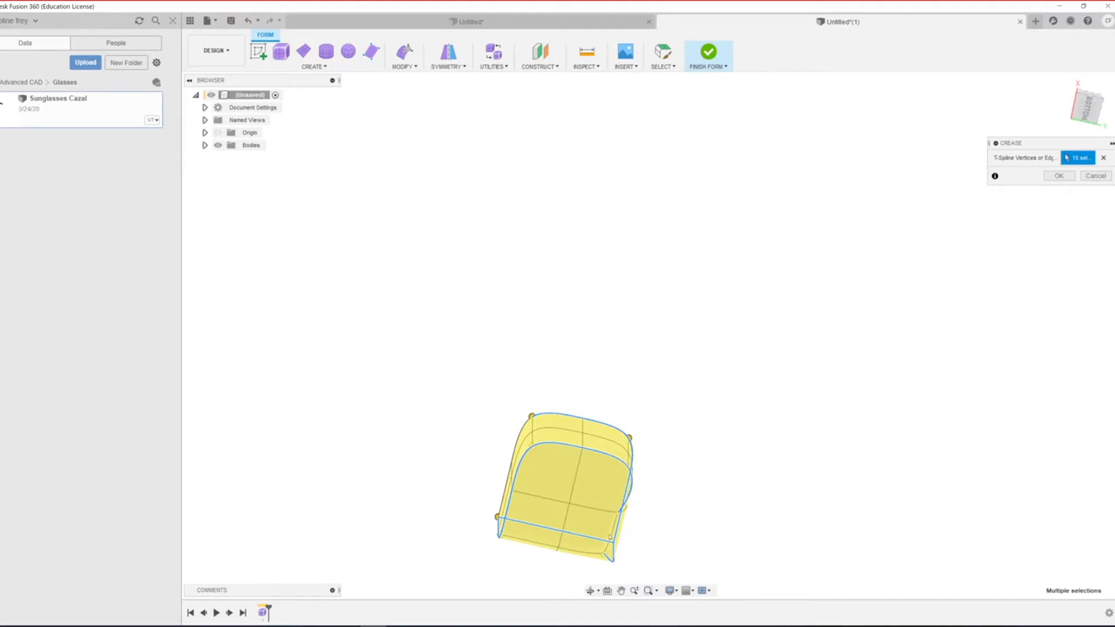
pyautogui.scroll(-2, 610, 539)
pyautogui.moveTo(610, 539); pyautogui.dragTo(644, 553, button='middle')
pyautogui.keyDown('shift'); pyautogui.moveTo(548, 530); pyautogui.dragTo(633, 580, button='middle'); pyautogui.keyUp('shift')
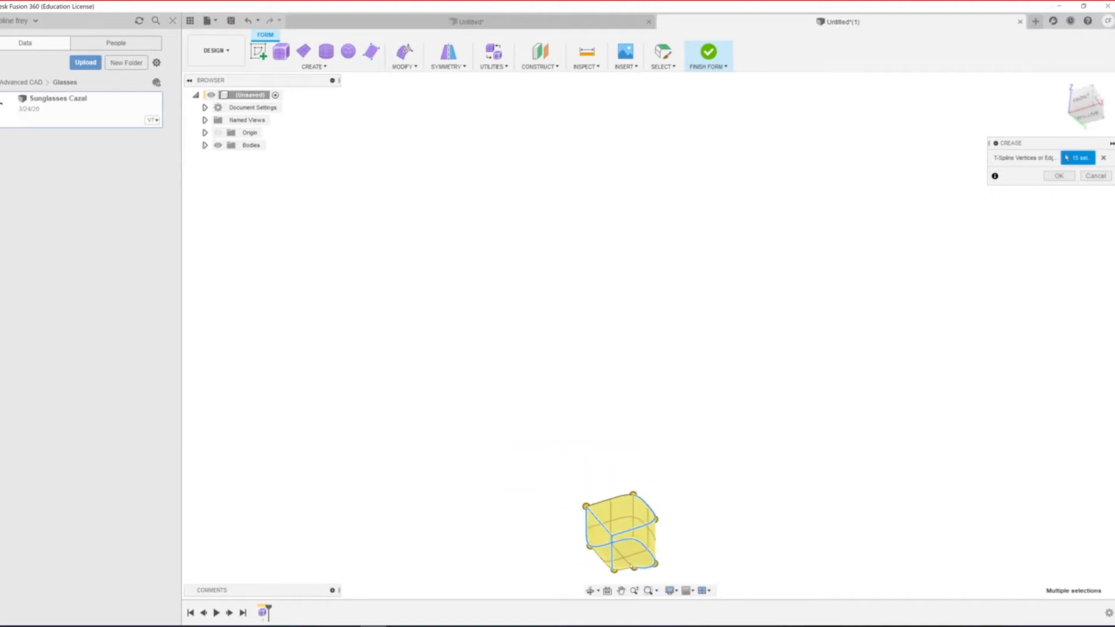
pyautogui.scroll(6, 633, 580)
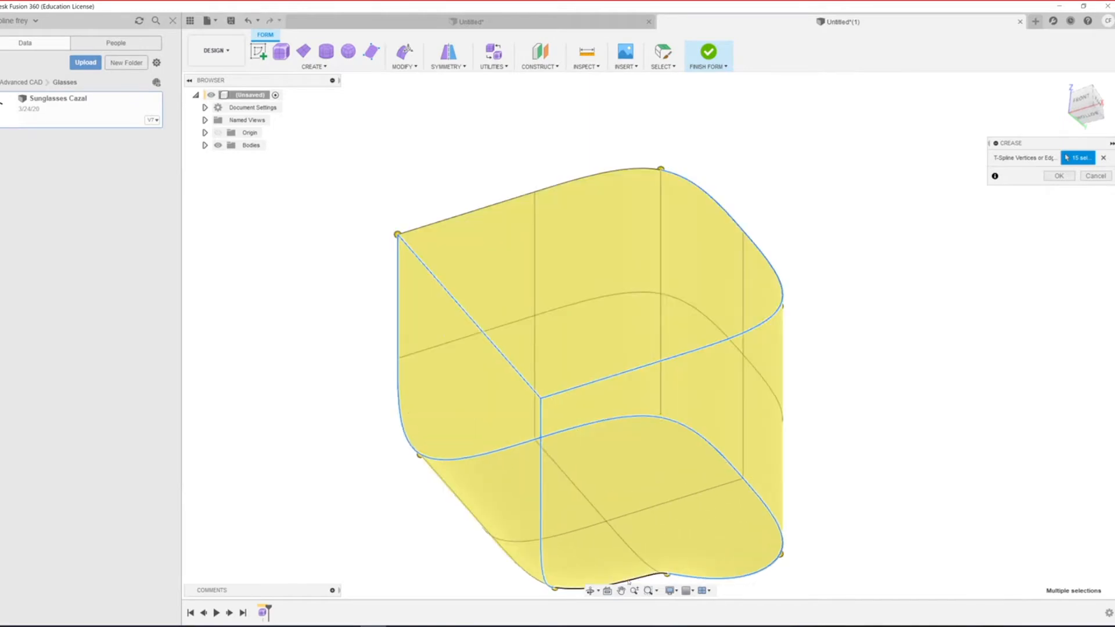
pyautogui.scroll(-2, 545, 505)
pyautogui.scroll(-3, 546, 505)
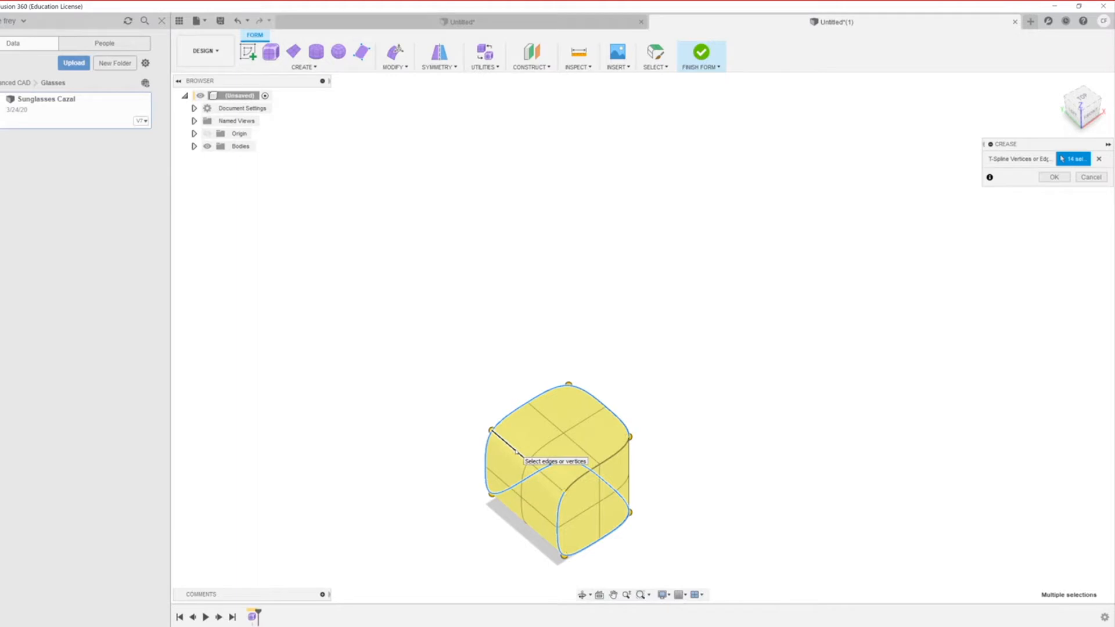
# Step: Remove the left edge from the crease selection and add one more vertical edge
pyautogui.keyDown('ctrl'); pyautogui.click(515, 452); pyautogui.keyUp('ctrl')
pyautogui.scroll(-1, 674, 509)
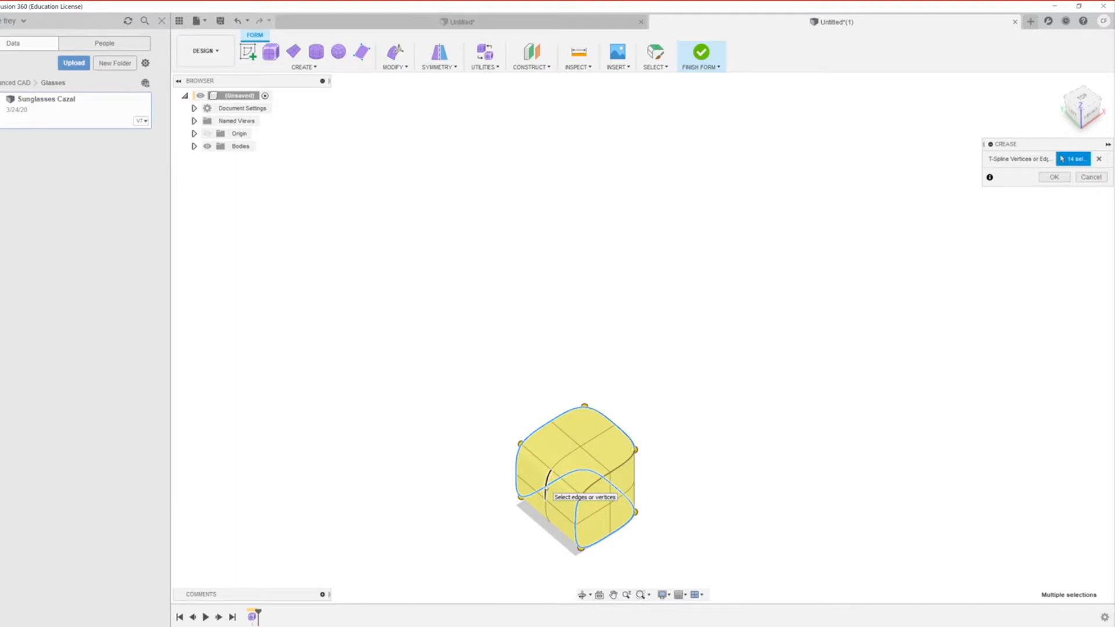
pyautogui.scroll(-2, 547, 527)
pyautogui.scroll(5, 573, 543)
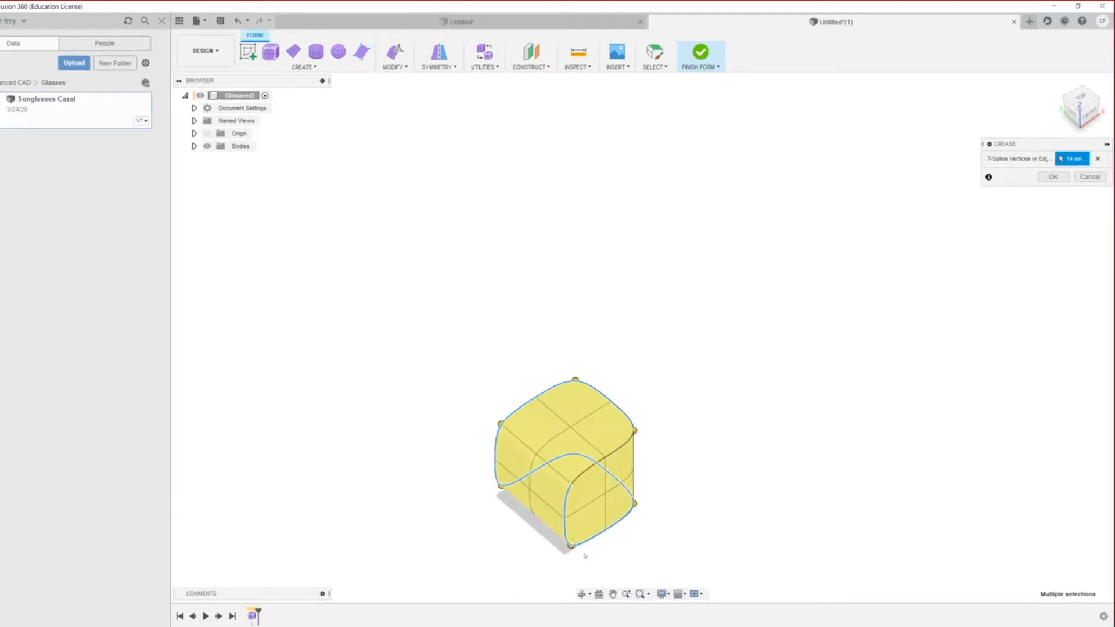
pyautogui.click(620, 444)
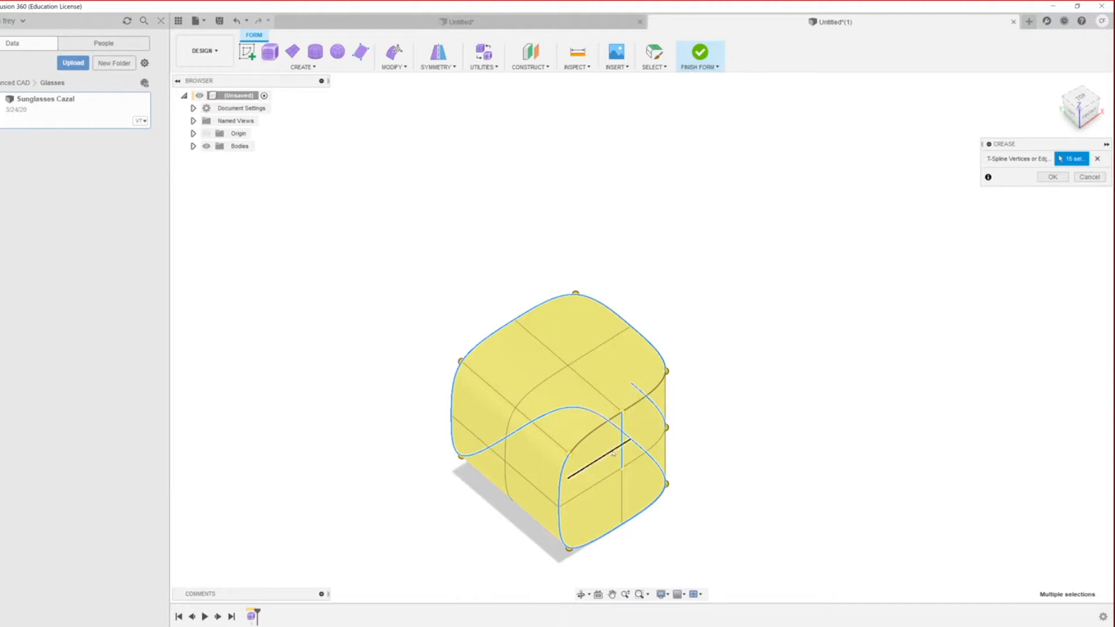
pyautogui.keyDown('shift'); pyautogui.moveTo(624, 447); pyautogui.dragTo(613, 471, button='middle'); pyautogui.keyUp('shift')
# Step: Drop the top-front corner vertex and apply the crease to the 14 chosen edges
pyautogui.click(565, 393)
pyautogui.scroll(-3, 668, 535)
pyautogui.scroll(3, 540, 430)
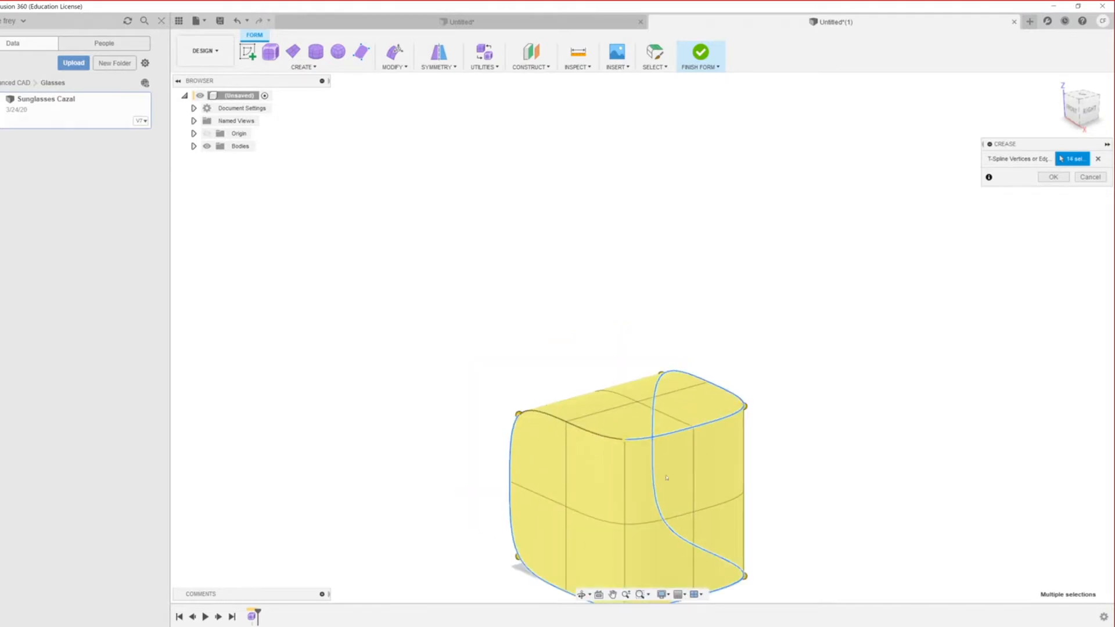
pyautogui.scroll(-2, 662, 488)
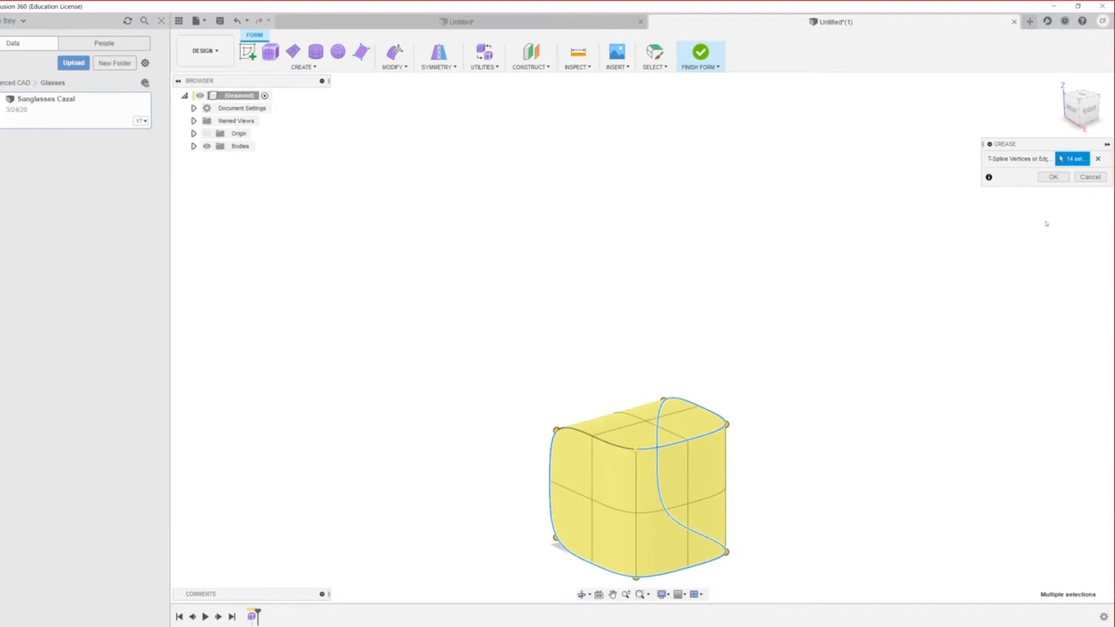
pyautogui.click(1053, 176)
pyautogui.scroll(-2, 571, 516)
pyautogui.scroll(4, 571, 516)
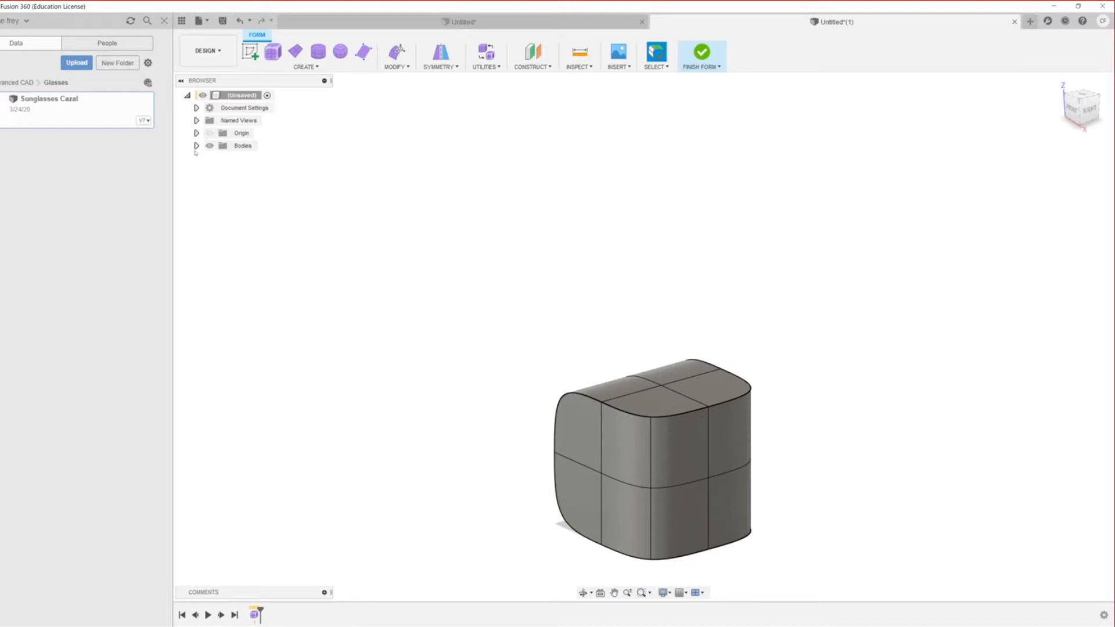
# Step: Reveal Body1 in the browser and cycle the form through box, control-frame and smooth displays
pyautogui.click(197, 146)
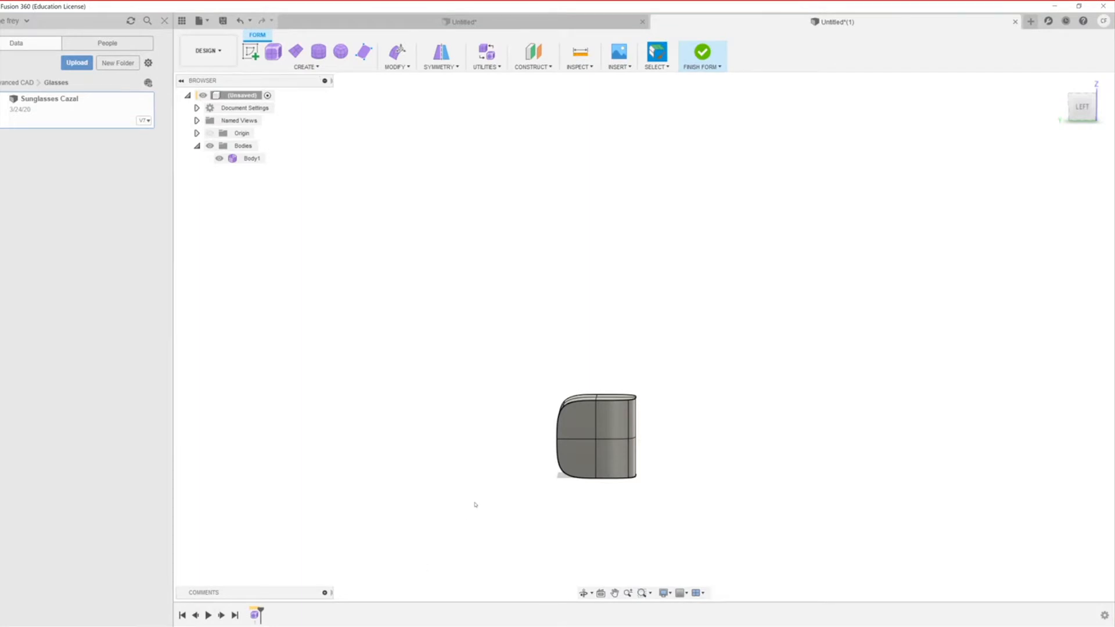
pyautogui.hotkey('ctrl', '1')
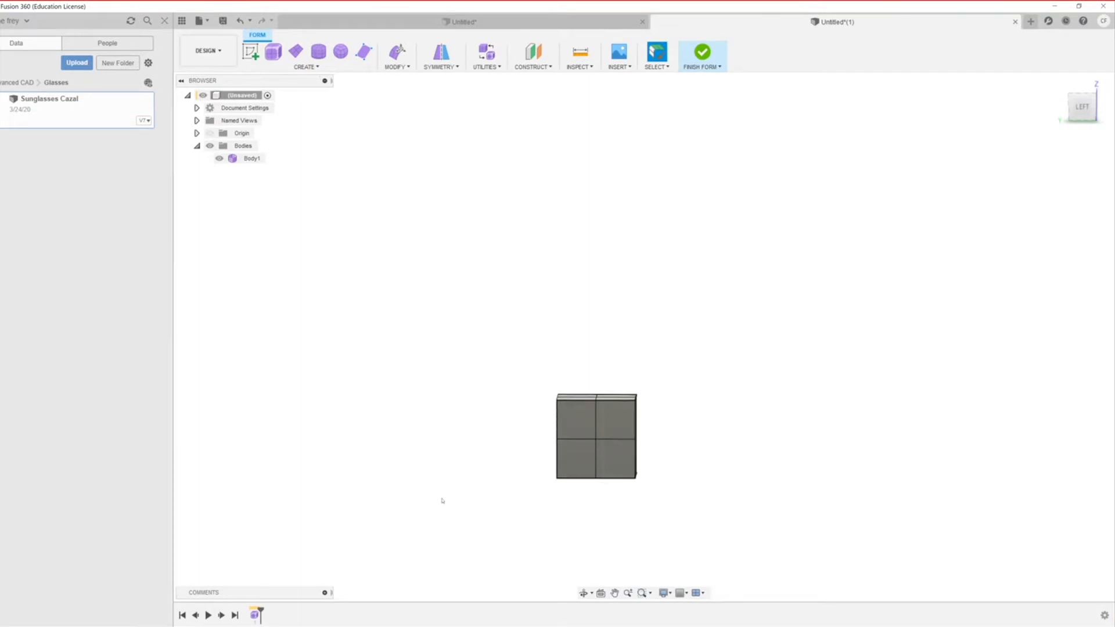
pyautogui.moveTo(480, 555); pyautogui.dragTo(702, 524, button='middle')
pyautogui.scroll(3, 697, 522)
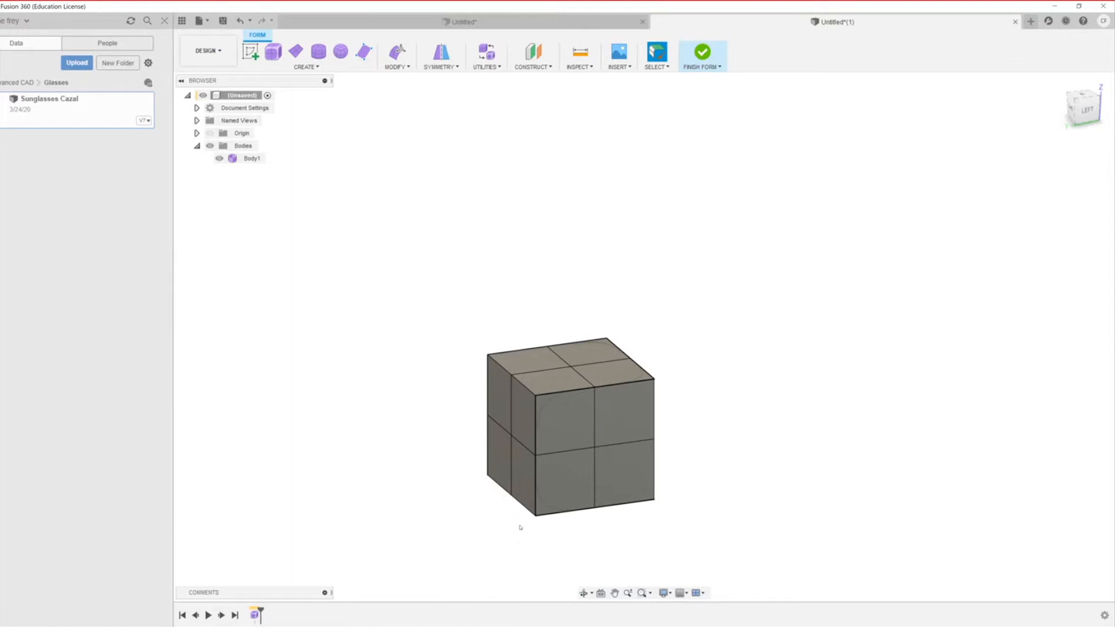
pyautogui.scroll(2, 521, 527)
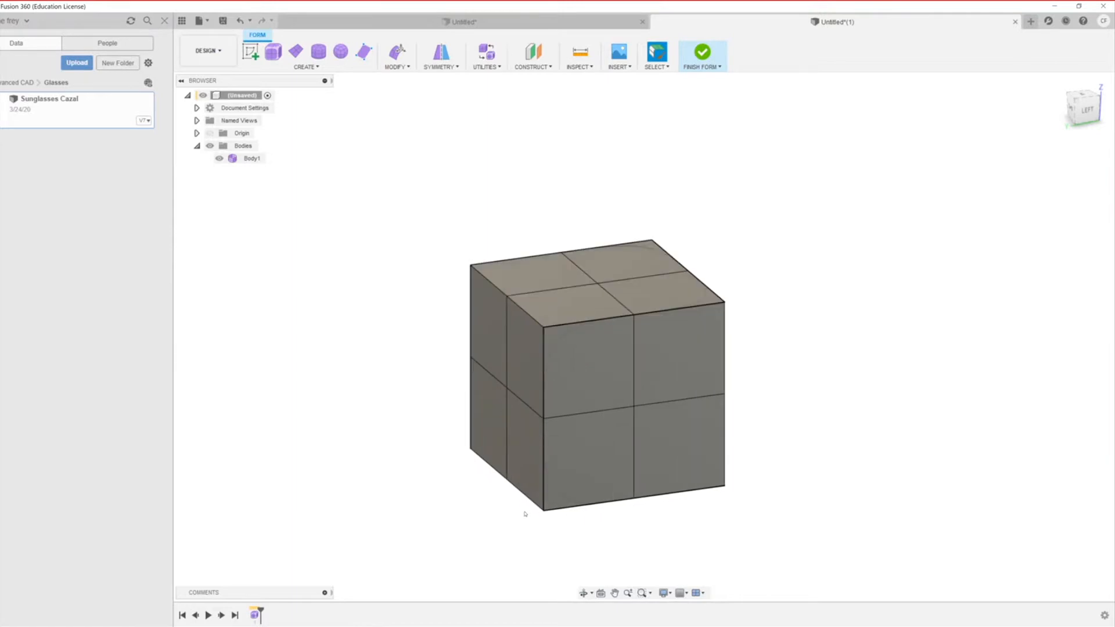
pyautogui.hotkey('alt', '3')
pyautogui.hotkey('alt', '2')
pyautogui.hotkey('alt', '1')
pyautogui.hotkey('alt', '2')
pyautogui.hotkey('alt', '3')
pyautogui.hotkey('alt', '2')
# Step: Finish the form to preview it as a solid body, then back out to keep editing
pyautogui.click(603, 330)
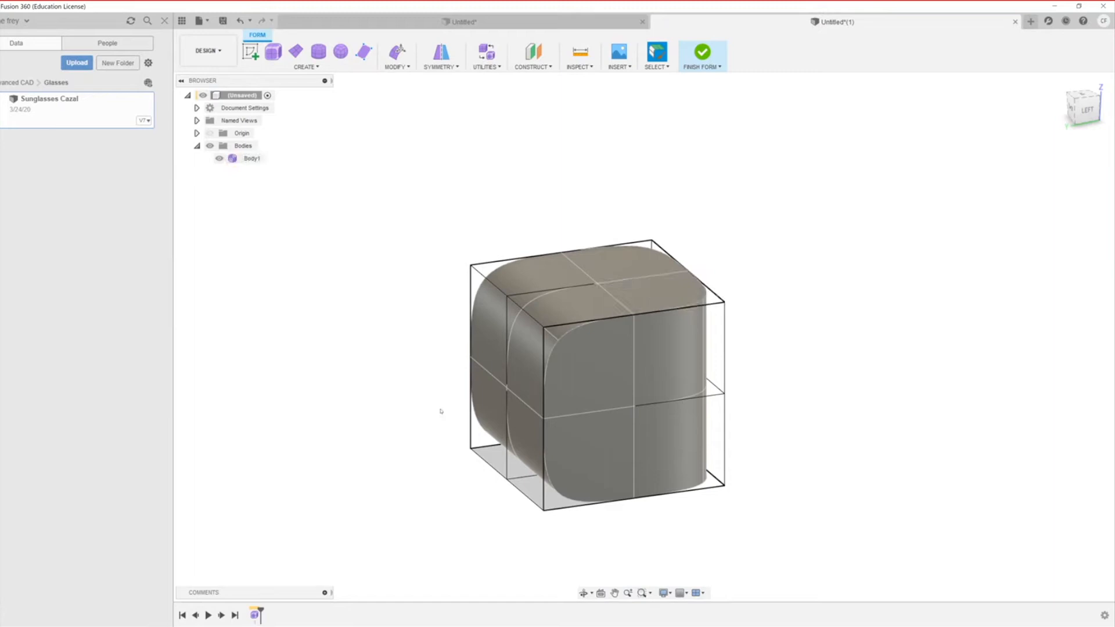
pyautogui.keyDown('shift'); pyautogui.moveTo(681, 471); pyautogui.dragTo(619, 475, button='middle'); pyautogui.keyUp('shift')
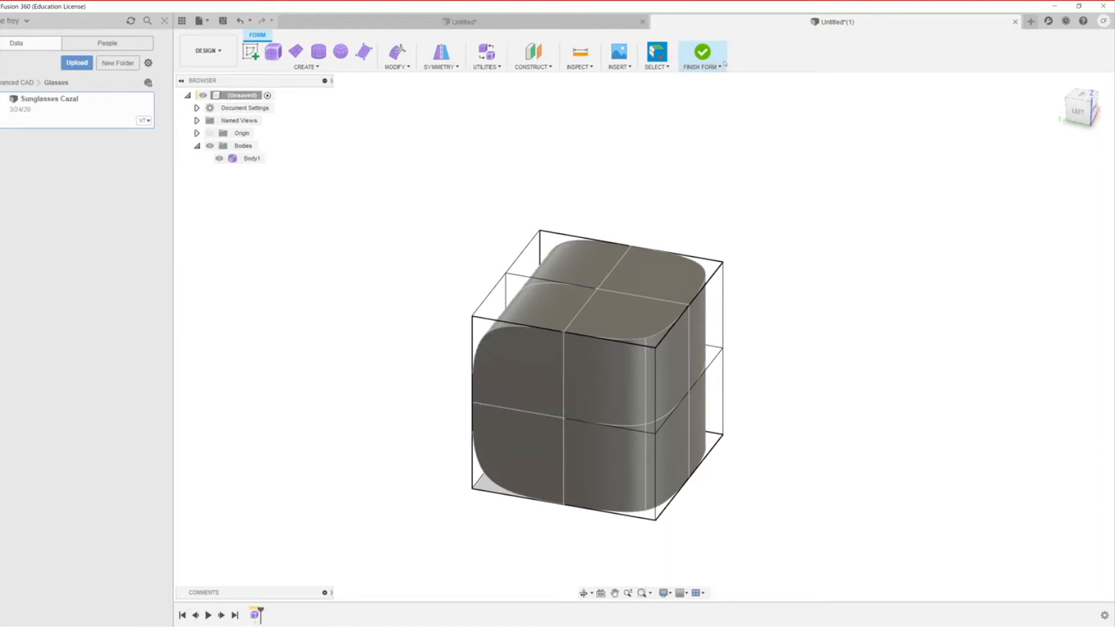
pyautogui.click(702, 54)
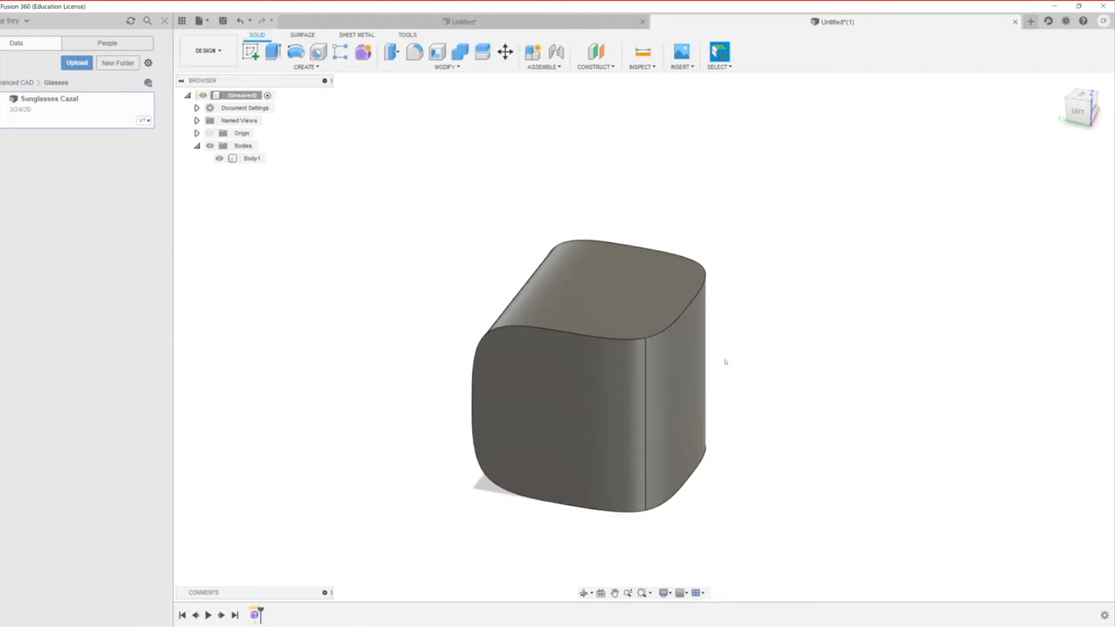
pyautogui.click(665, 330)
pyautogui.press('Escape')
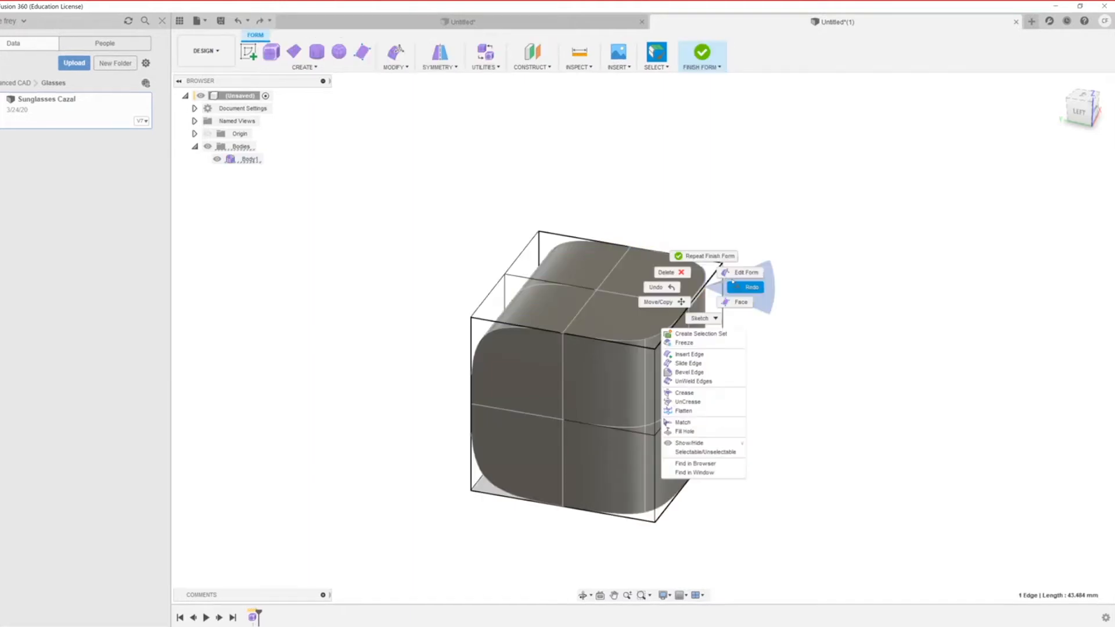
# Step: Start Edit Form on the selected top edge and cycle box, control-frame and smooth displays
pyautogui.click(735, 274)
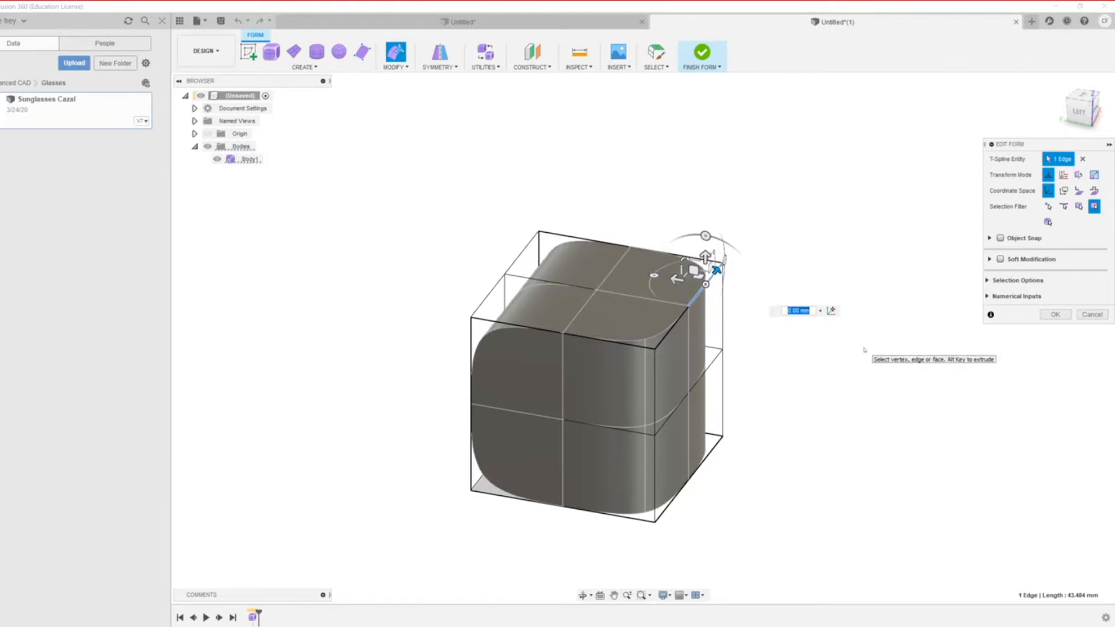
pyautogui.hotkey('alt', '1')
pyautogui.hotkey('alt', '2')
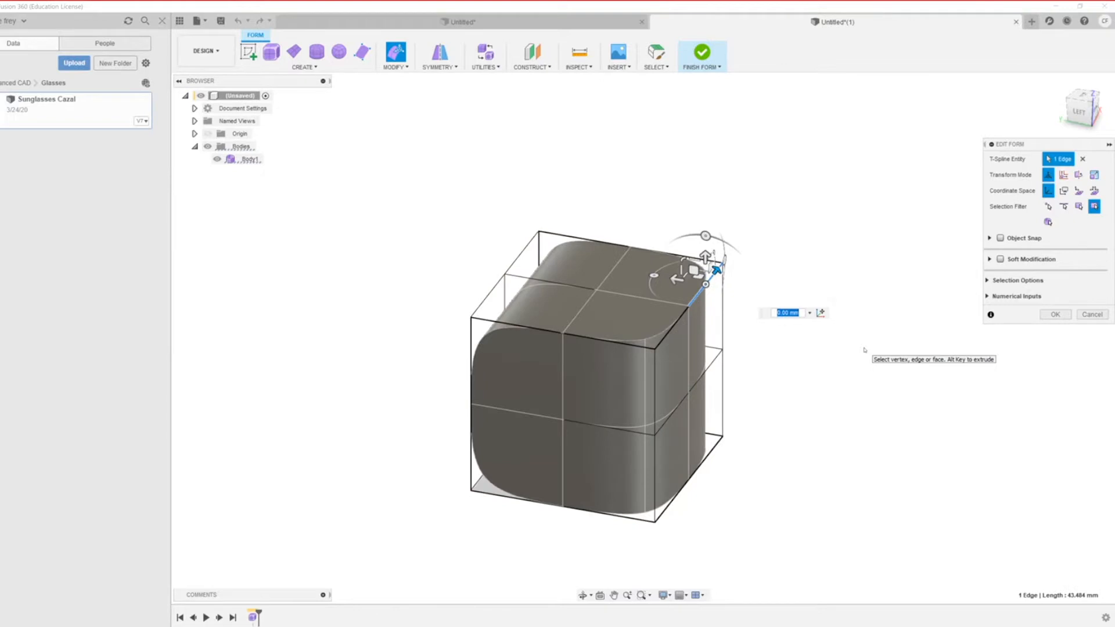
pyautogui.hotkey('alt', '3')
pyautogui.hotkey('alt', '2')
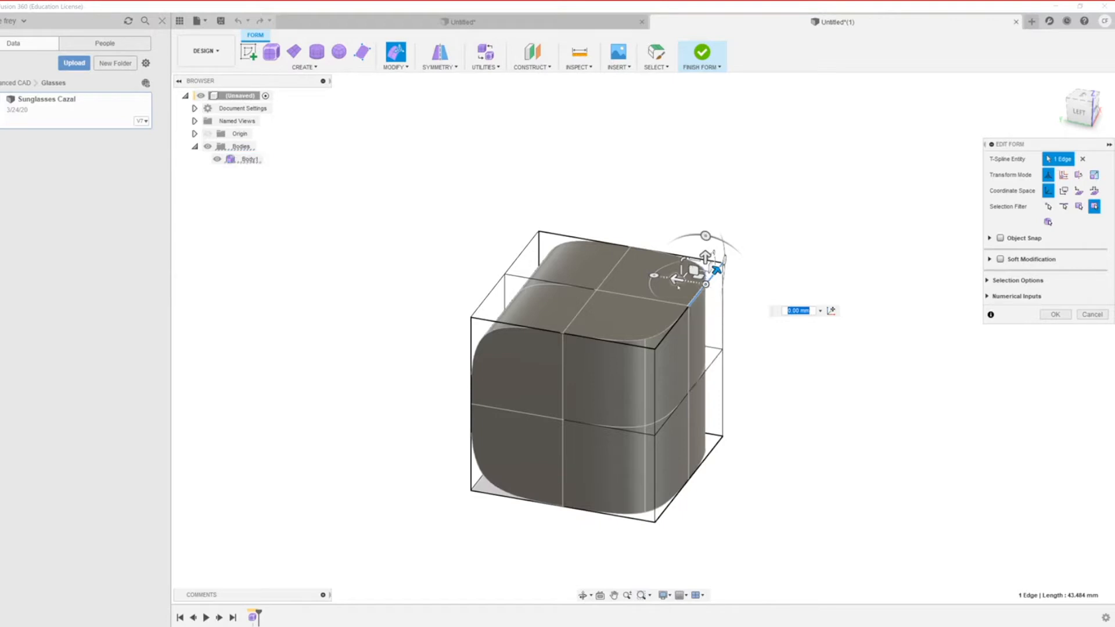
pyautogui.keyDown('shift'); pyautogui.click(677, 320); pyautogui.keyUp('shift')
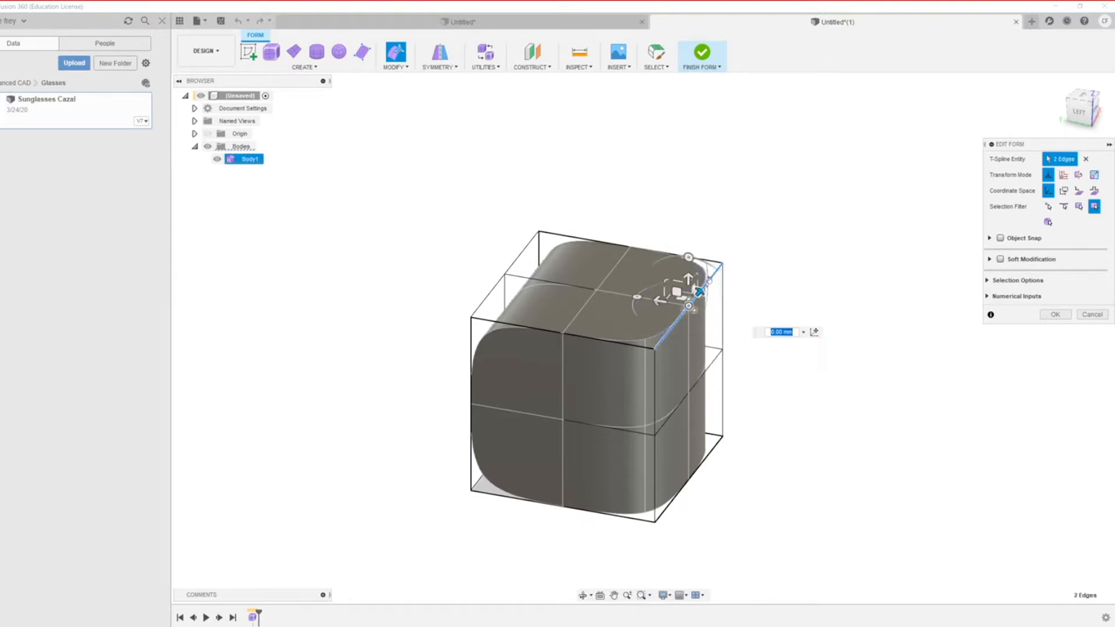
pyautogui.scroll(-1, 656, 351)
pyautogui.moveTo(656, 305); pyautogui.dragTo(813, 354)
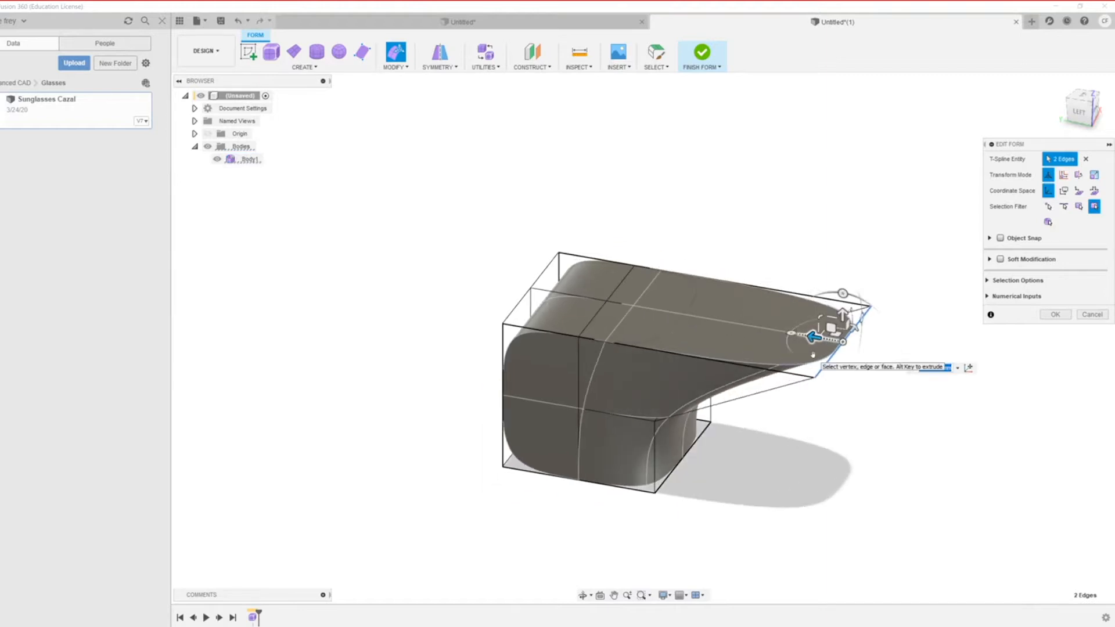
pyautogui.hotkey('ctrl', 'z')
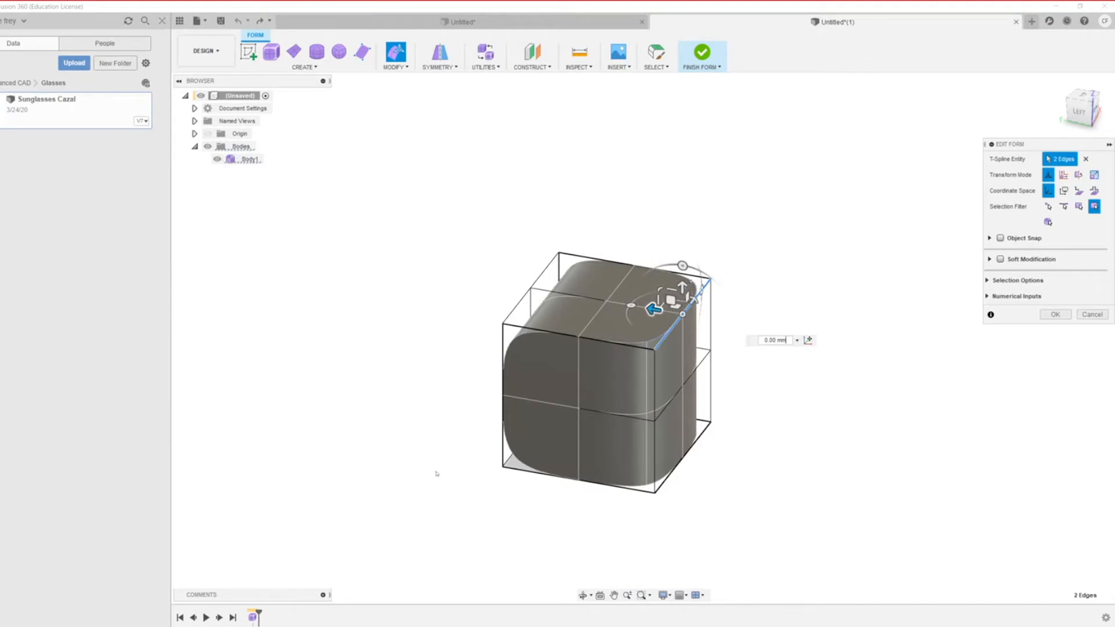
pyautogui.scroll(-2, 437, 471)
pyautogui.scroll(1, 432, 469)
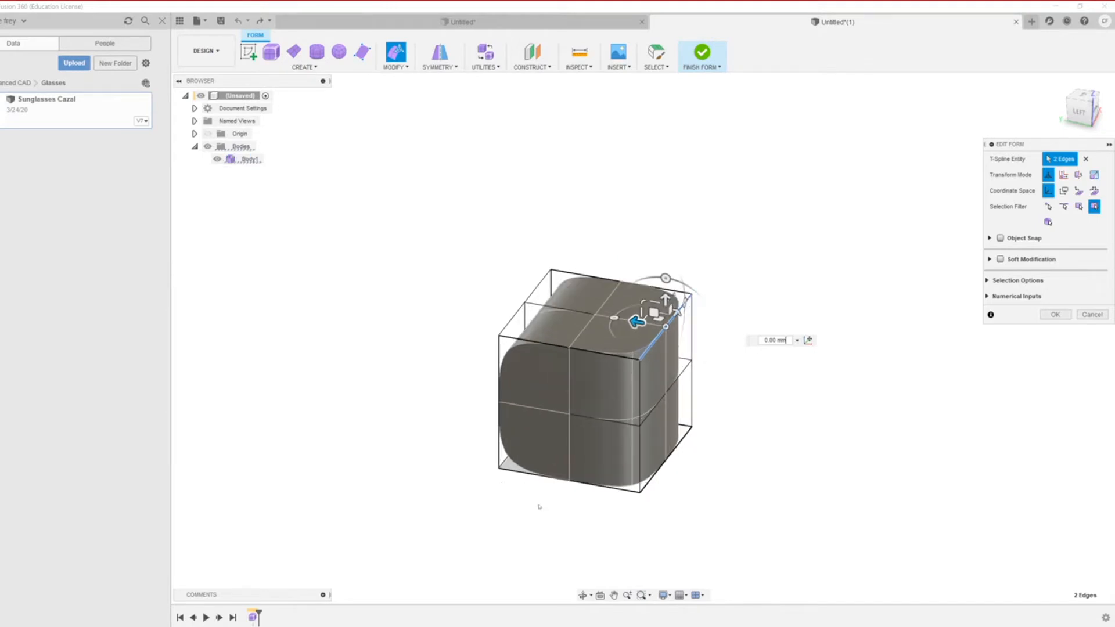
pyautogui.scroll(-2, 692, 377)
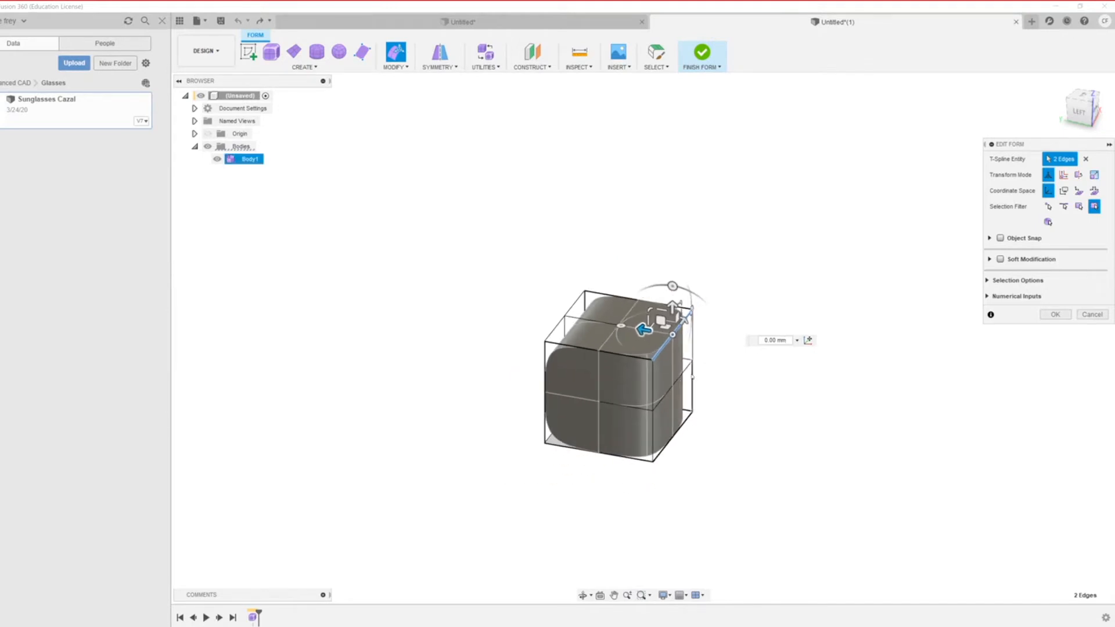
pyautogui.scroll(2, 693, 377)
pyautogui.moveTo(638, 305); pyautogui.dragTo(782, 361)
pyautogui.scroll(-2, 557, 422)
pyautogui.scroll(3, 551, 423)
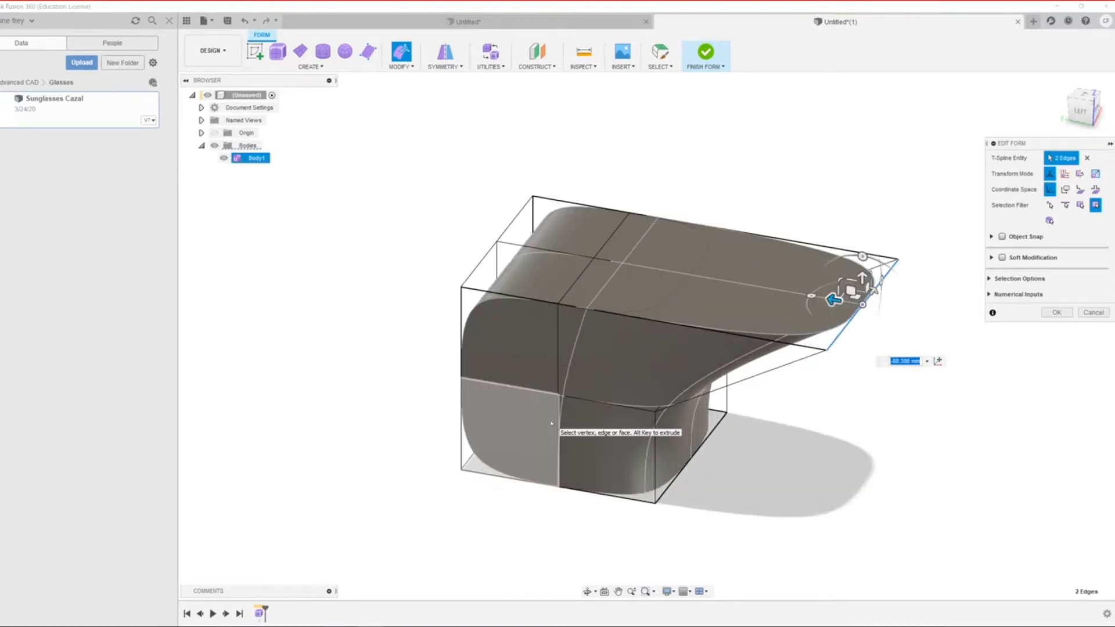
pyautogui.hotkey('ctrl', 'z')
pyautogui.keyDown('shift'); pyautogui.moveTo(408, 396); pyautogui.dragTo(534, 412, button='middle'); pyautogui.keyUp('shift')
# Step: Push the two back top edges down about 10 mm
pyautogui.click(579, 342)
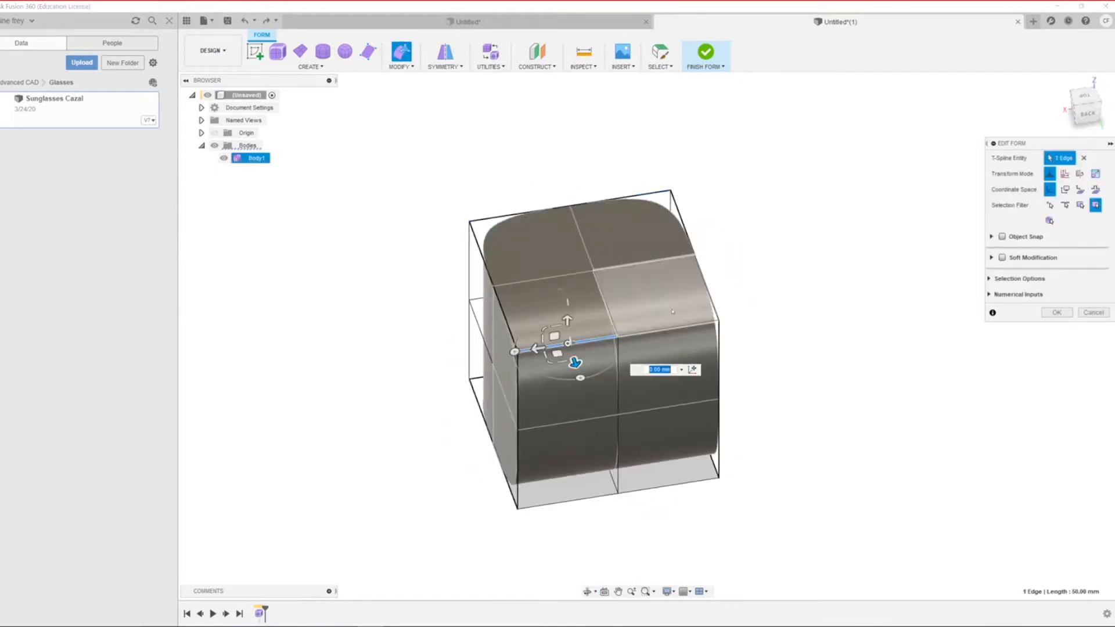
pyautogui.click(680, 326)
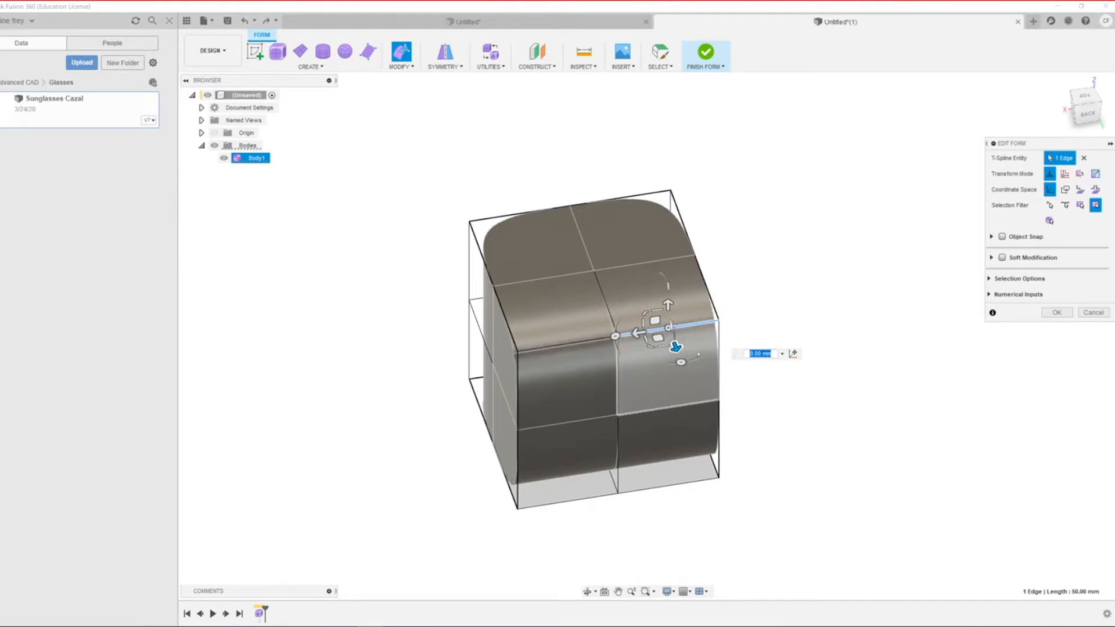
pyautogui.moveTo(621, 349); pyautogui.dragTo(659, 486)
# Step: Pull the two middle edges up and outward 145.474 mm into a long lip, then exit the edit
pyautogui.keyDown('shift'); pyautogui.moveTo(478, 367); pyautogui.dragTo(510, 339, button='middle'); pyautogui.keyUp('shift')
pyautogui.scroll(-4, 528, 417)
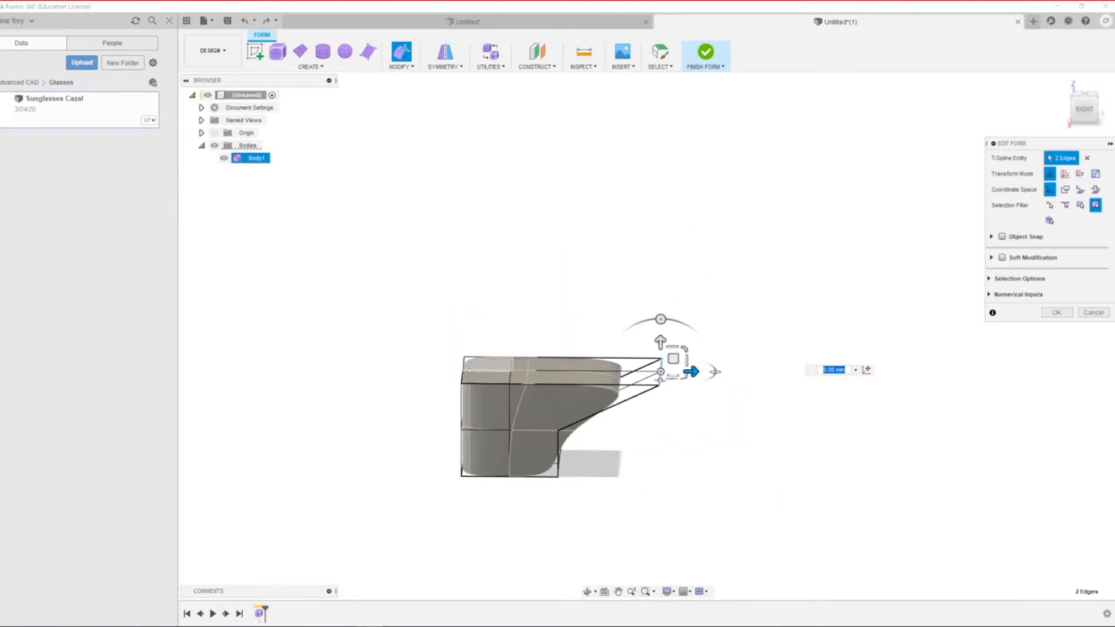
pyautogui.scroll(5, 448, 439)
pyautogui.keyDown('shift'); pyautogui.moveTo(583, 470); pyautogui.dragTo(603, 434, button='middle'); pyautogui.keyUp('shift')
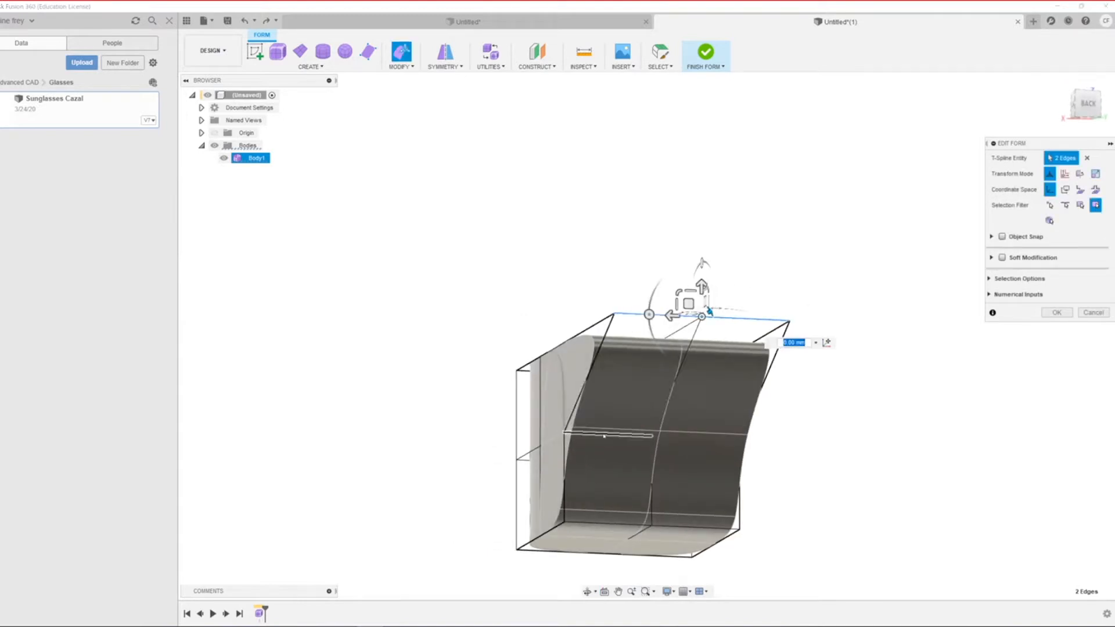
pyautogui.click(604, 434)
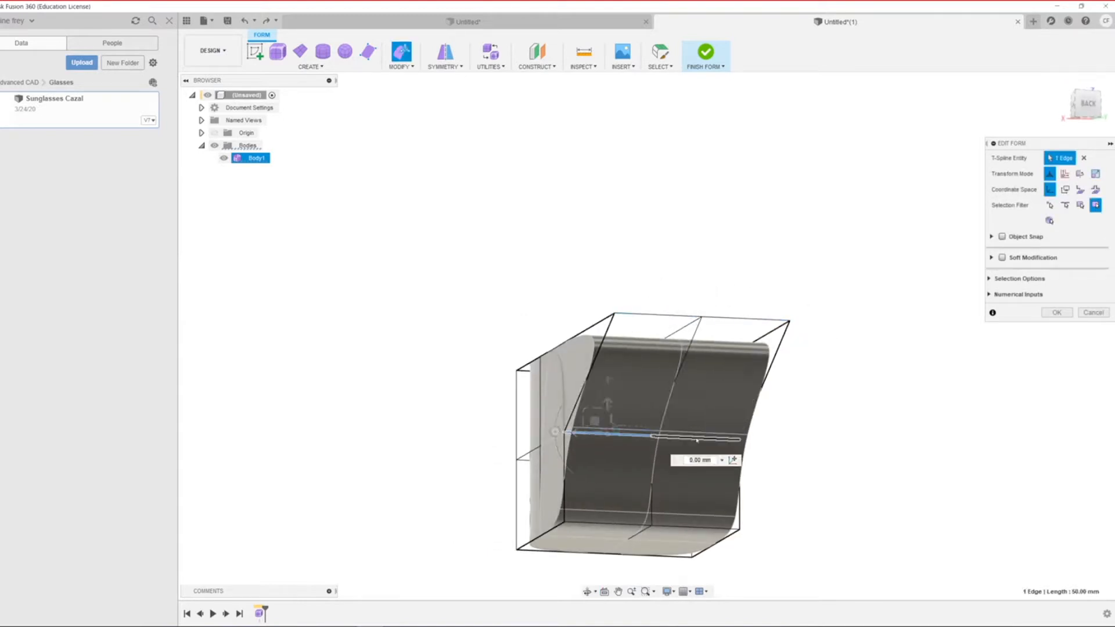
pyautogui.keyDown('shift'); pyautogui.click(696, 439); pyautogui.keyUp('shift')
pyautogui.moveTo(663, 432); pyautogui.dragTo(729, 390)
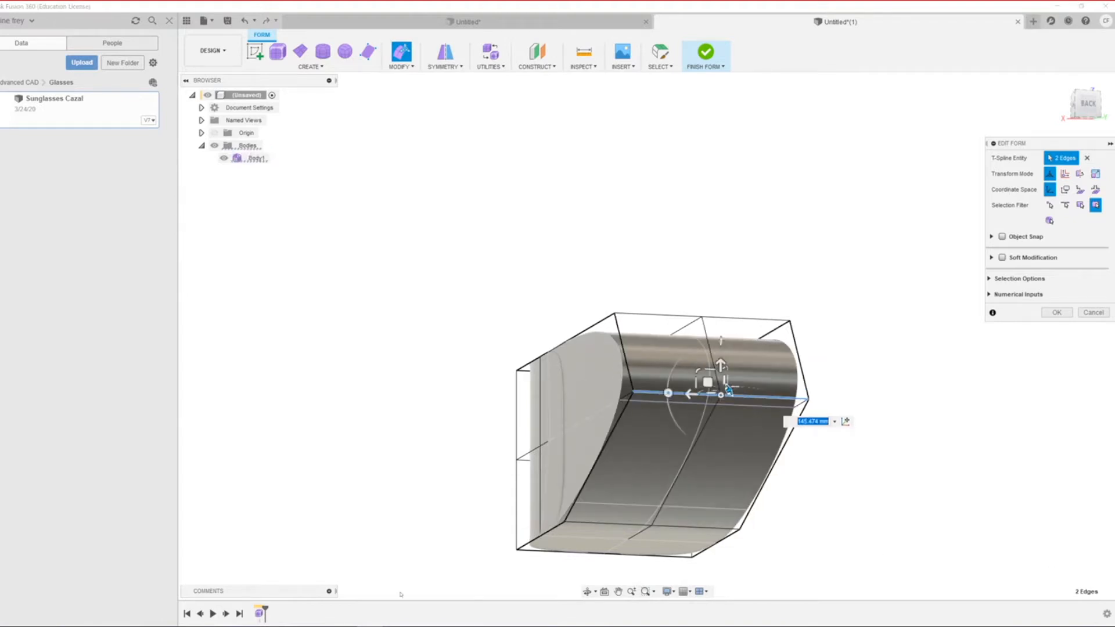
pyautogui.scroll(-3, 400, 594)
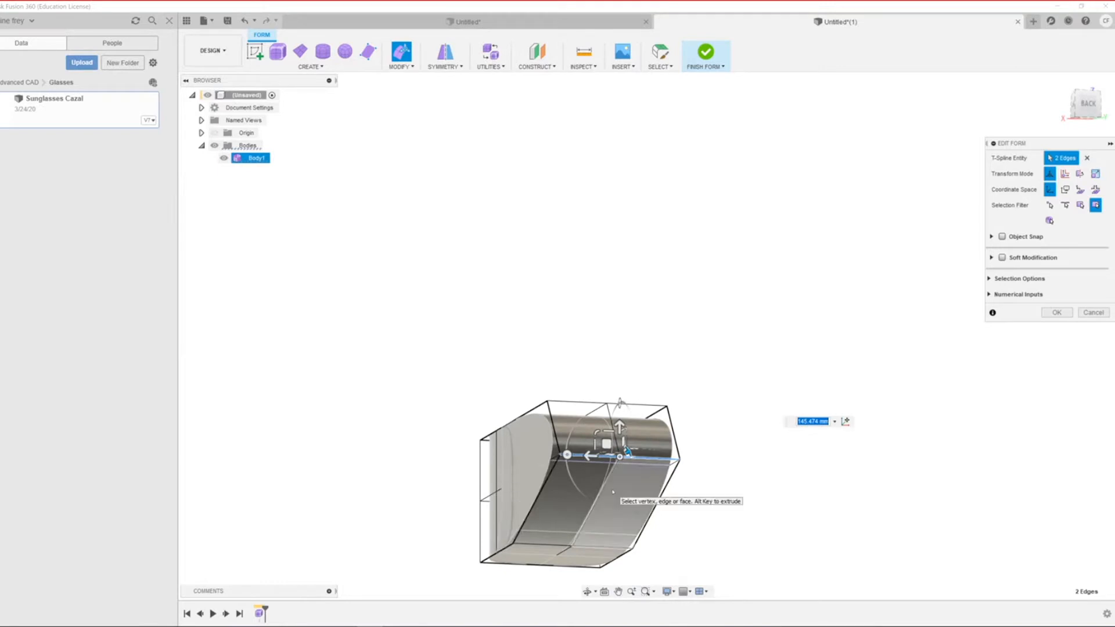
pyautogui.keyDown('shift'); pyautogui.moveTo(614, 493); pyautogui.dragTo(668, 490, button='middle'); pyautogui.keyUp('shift')
pyautogui.scroll(2, 384, 476)
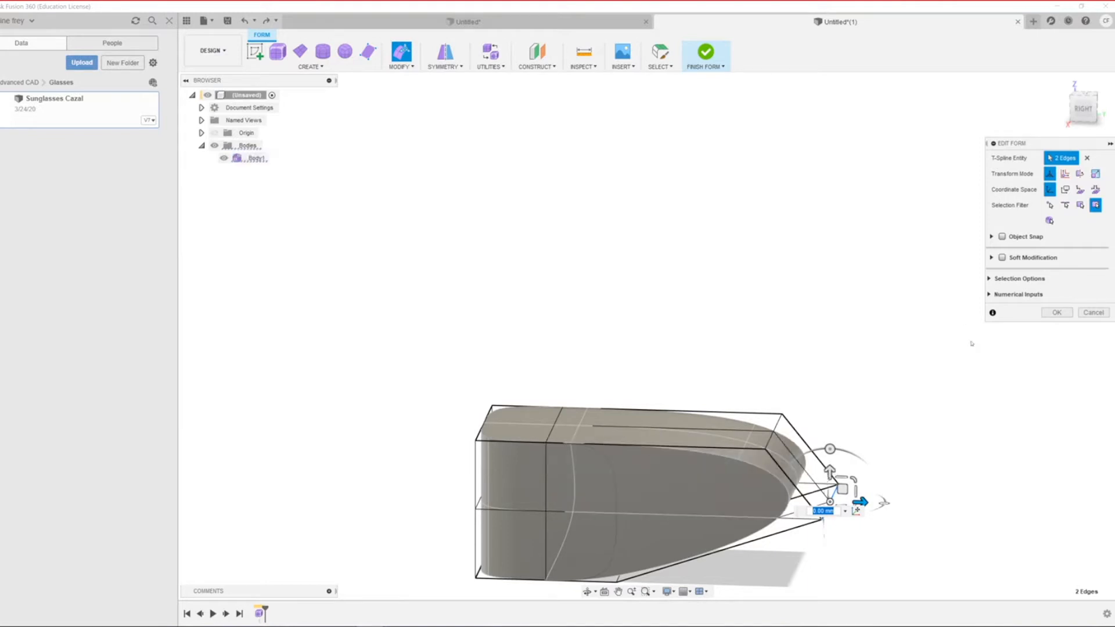
pyautogui.press('Escape')
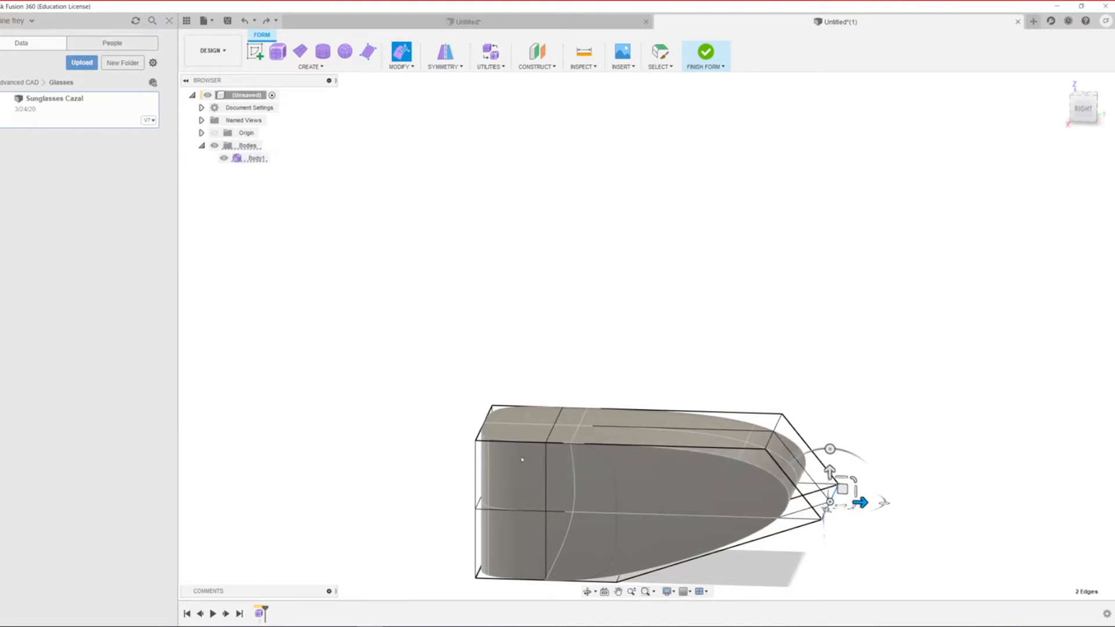
# Step: Toggle the body between box and smooth display, ending on smooth, and zoom in on it
pyautogui.scroll(-7, 539, 329)
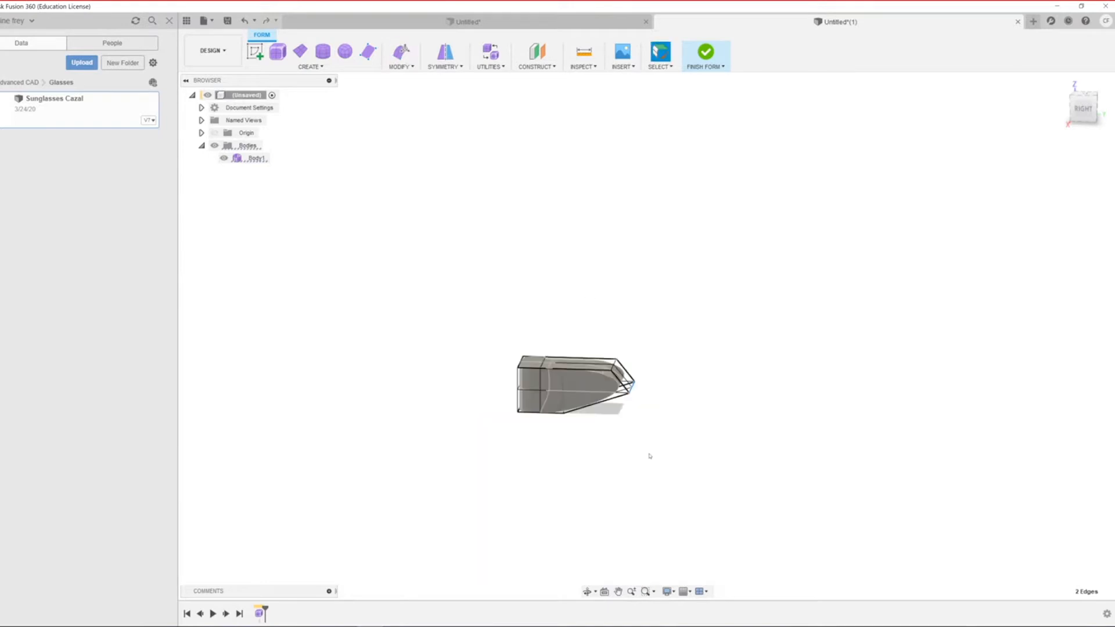
pyautogui.scroll(6, 585, 446)
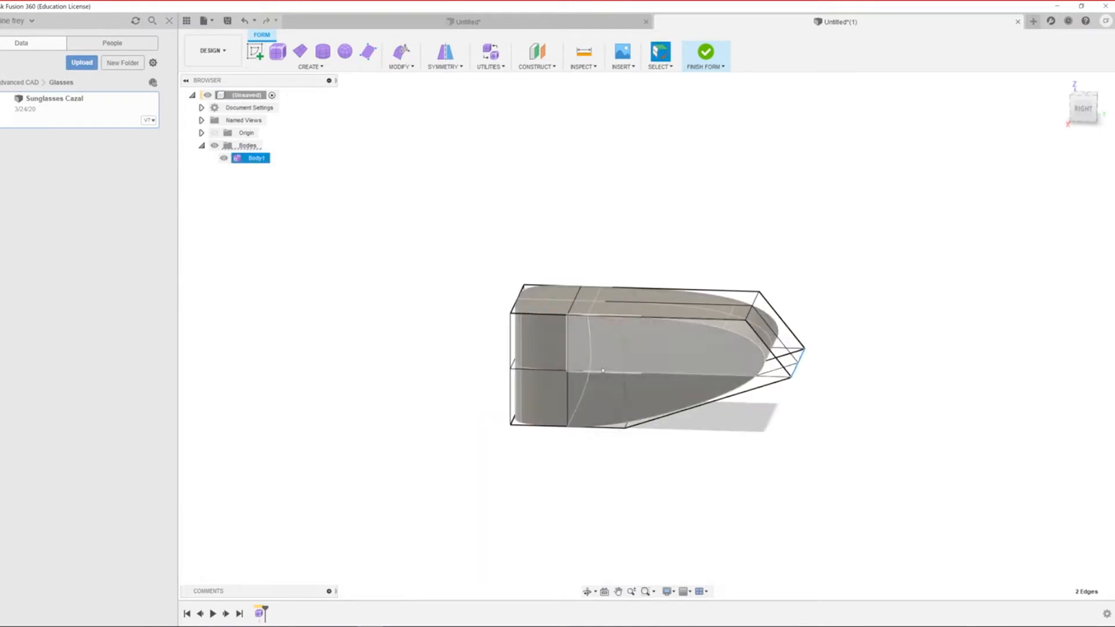
pyautogui.hotkey('alt', '1')
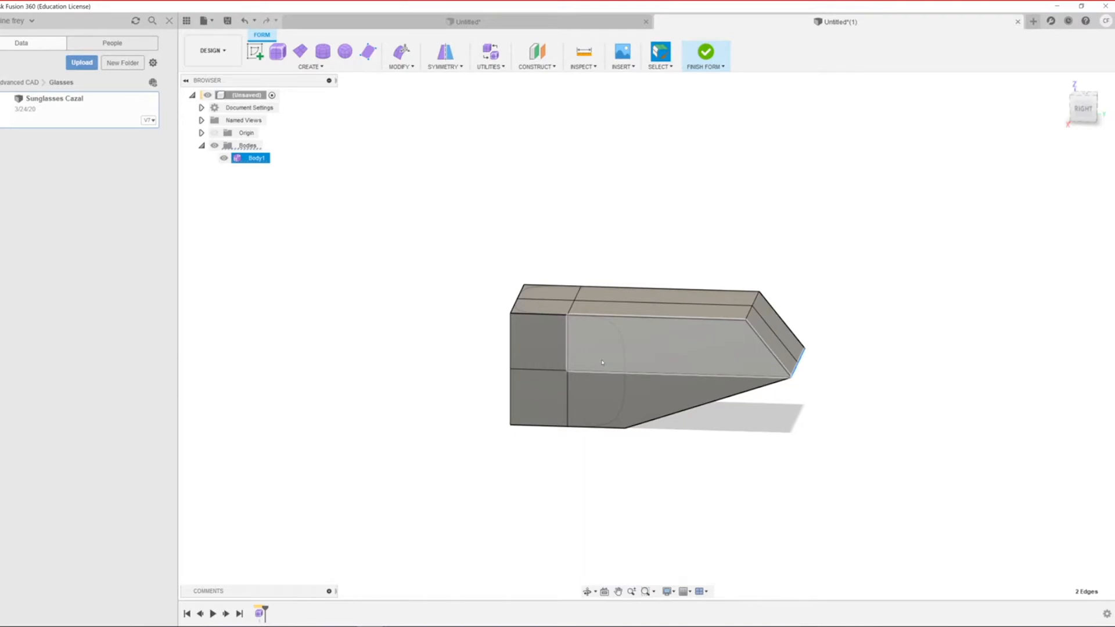
pyautogui.hotkey('alt', '3')
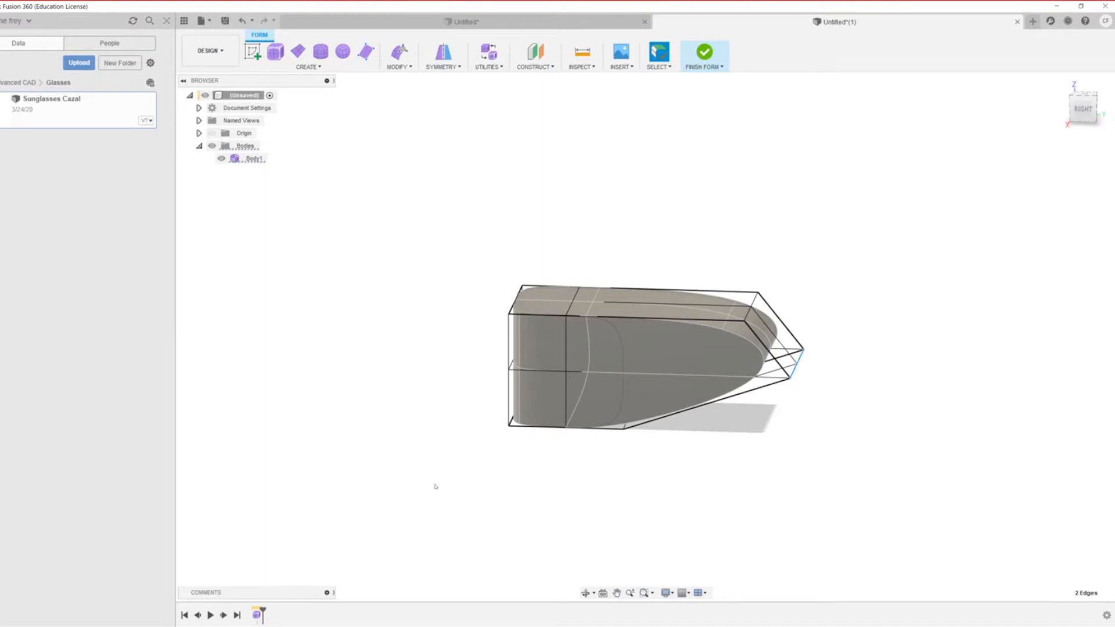
pyautogui.hotkey('ctrl', '1')
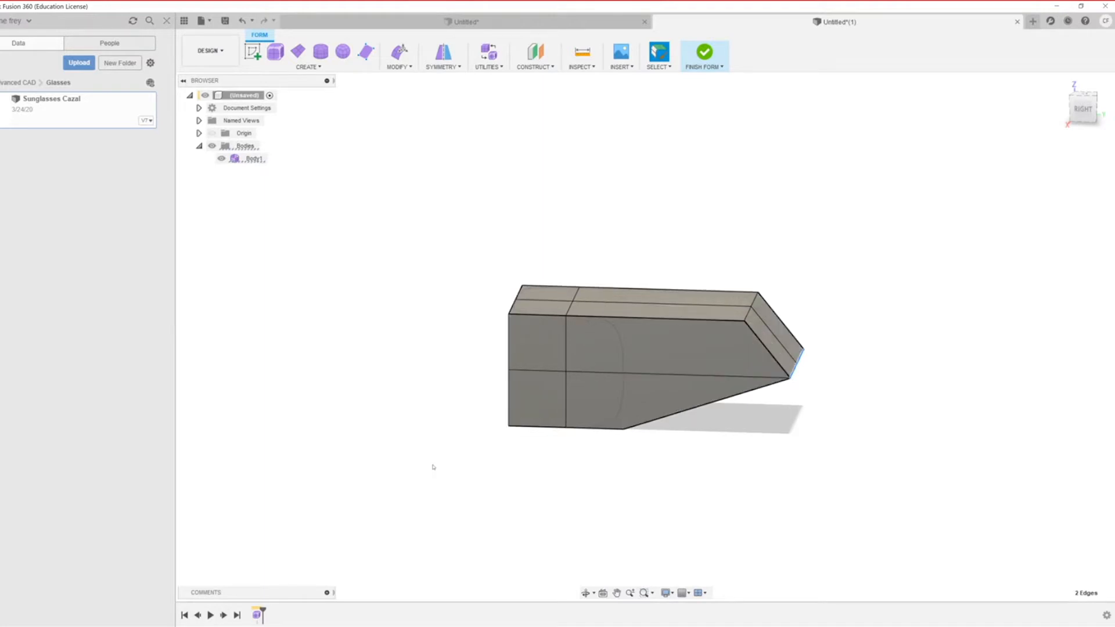
pyautogui.hotkey('ctrl', '3')
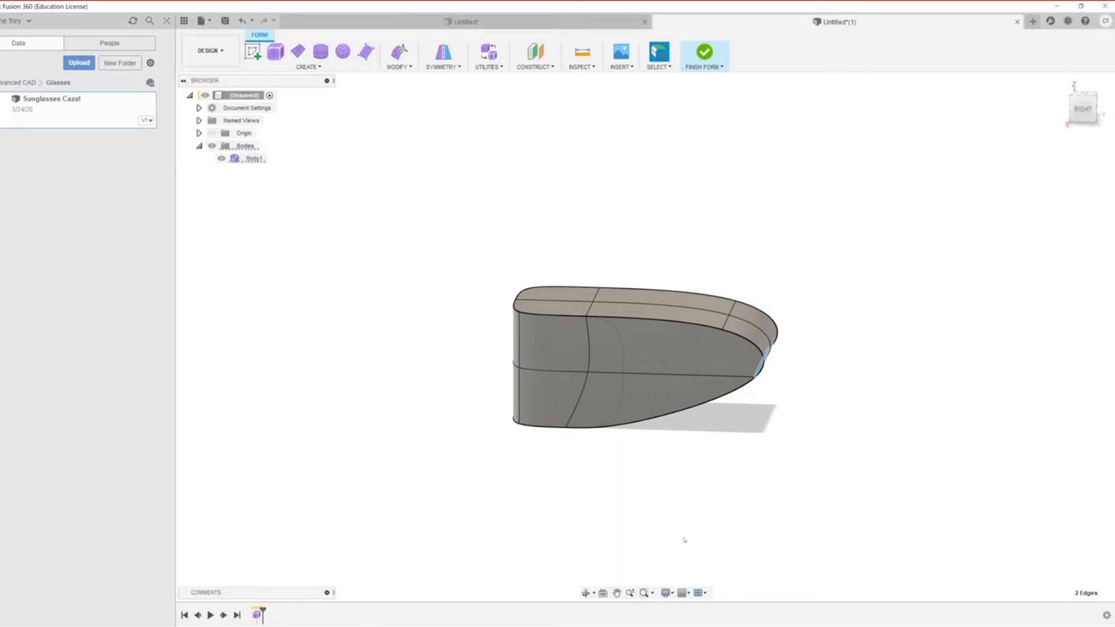
pyautogui.scroll(-2, 684, 540)
pyautogui.scroll(2, 611, 556)
pyautogui.scroll(3, 738, 440)
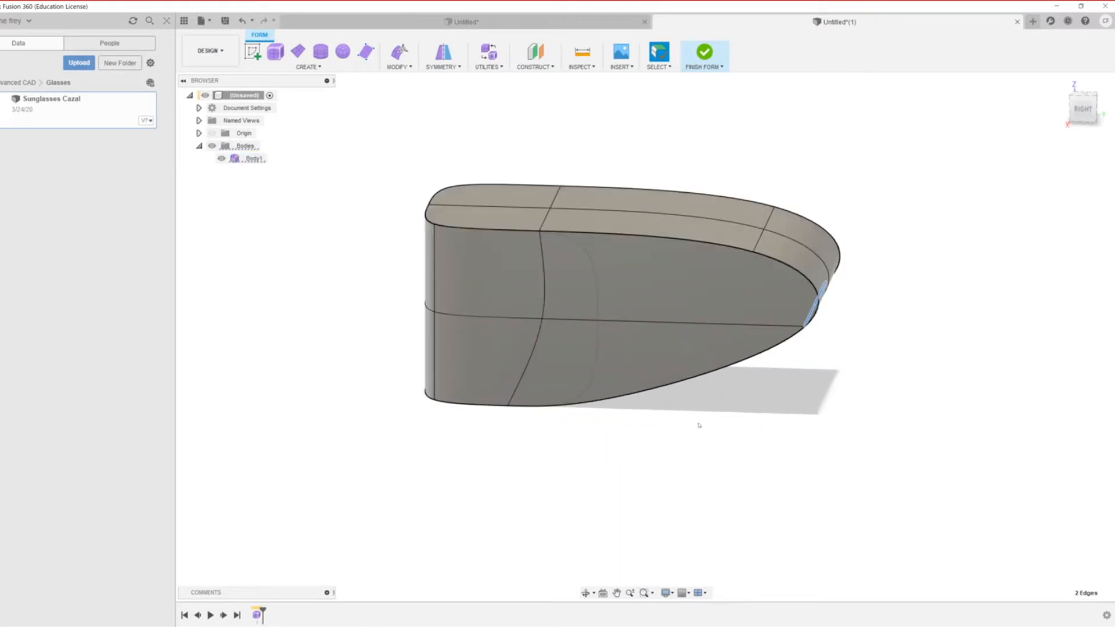
pyautogui.scroll(-1, 699, 426)
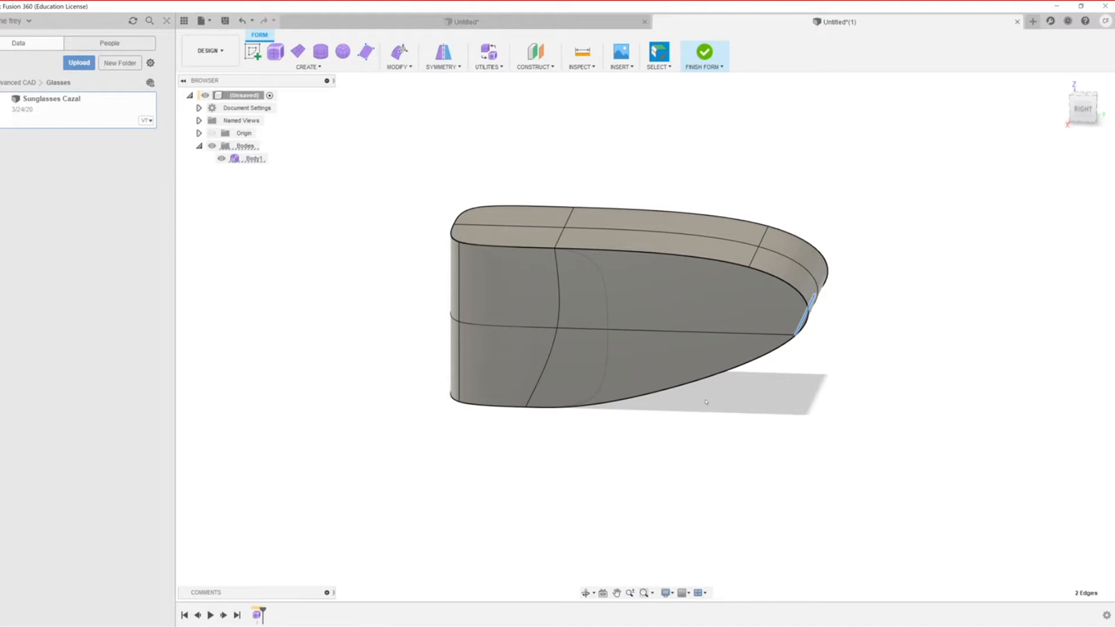
pyautogui.scroll(2, 769, 428)
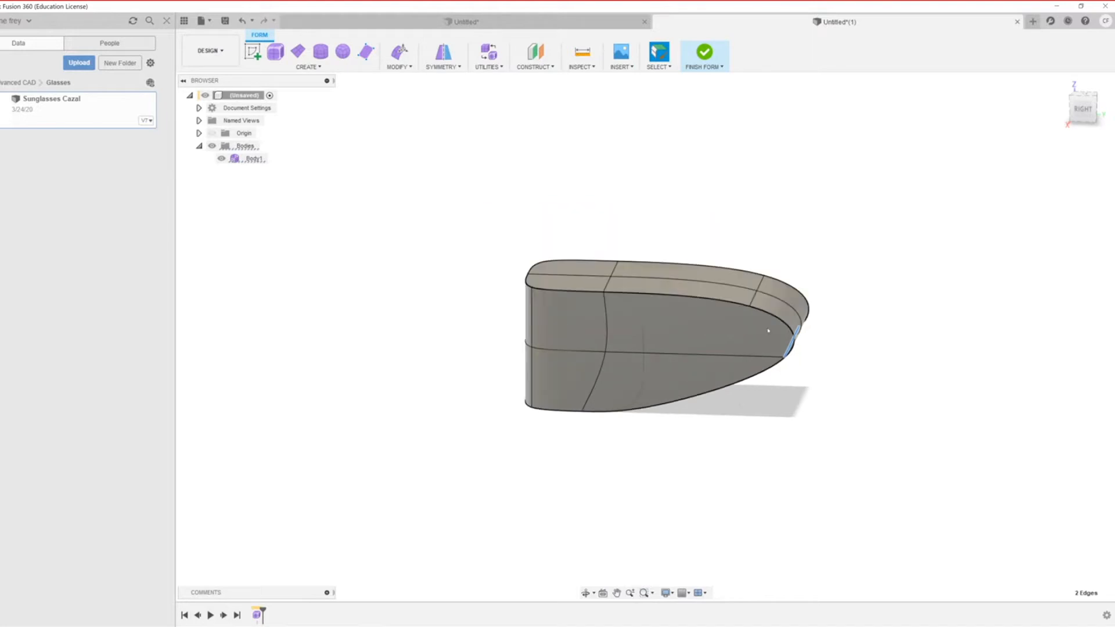
pyautogui.scroll(3, 800, 386)
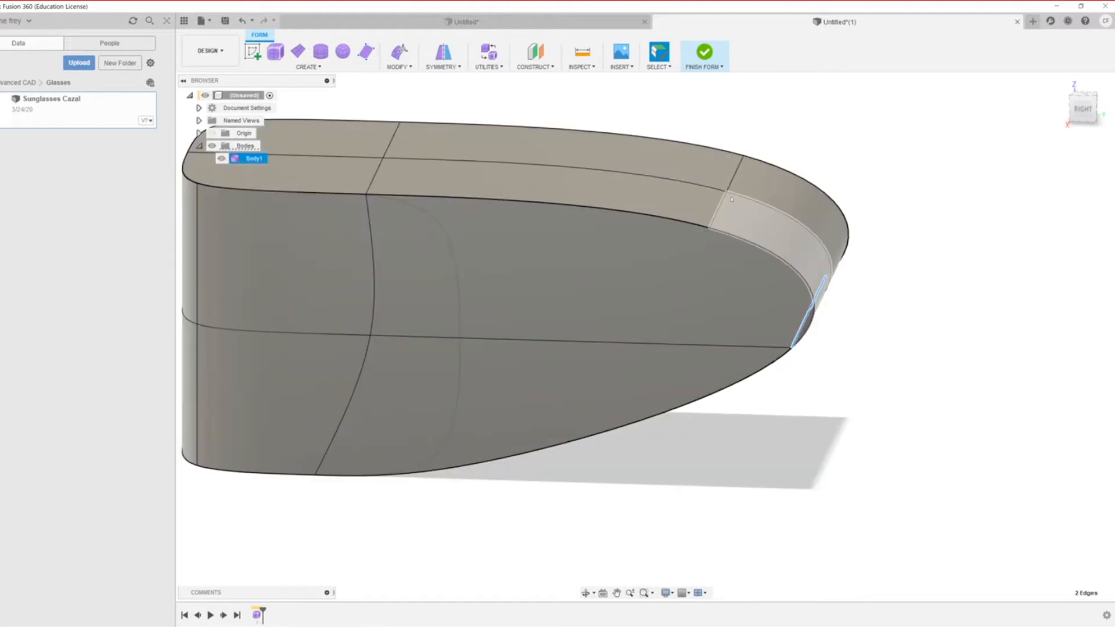
# Step: Push the curved tip edge about -32 mm inward with Edit Form to dent the nose
pyautogui.click(825, 256)
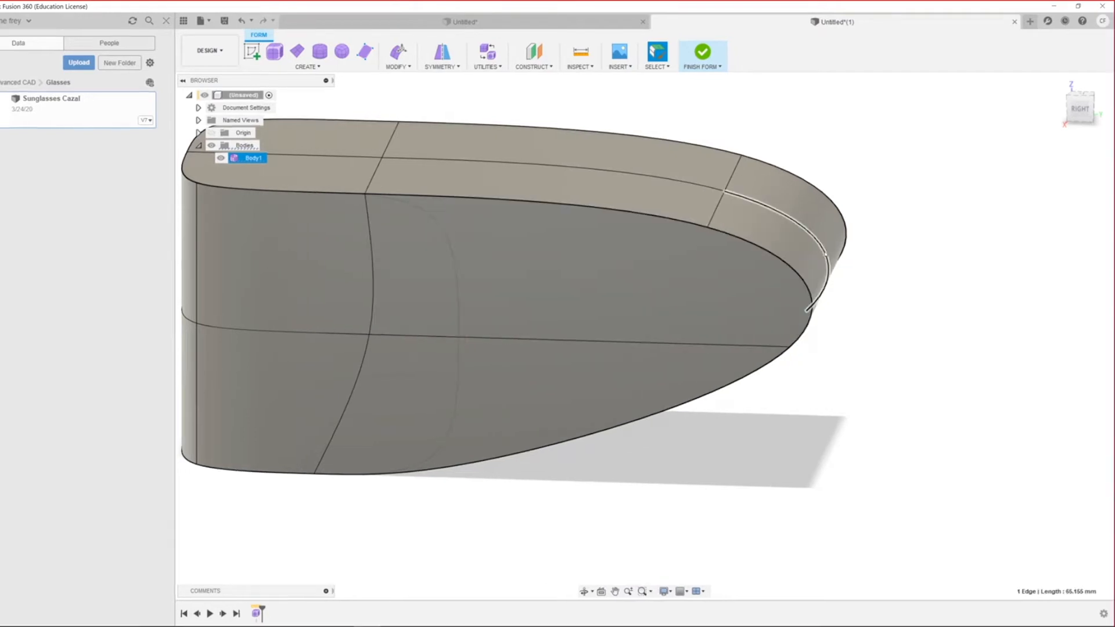
pyautogui.rightClick(828, 255)
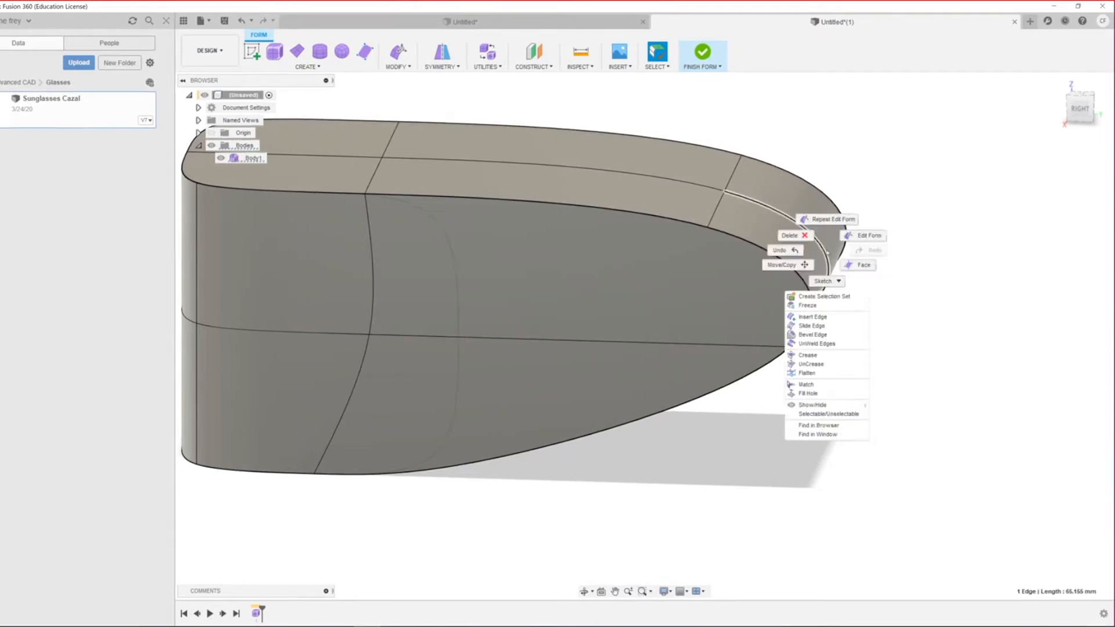
pyautogui.click(870, 235)
pyautogui.scroll(-3, 813, 278)
pyautogui.moveTo(800, 278); pyautogui.dragTo(612, 279)
pyautogui.moveTo(721, 343); pyautogui.dragTo(655, 395, button='middle')
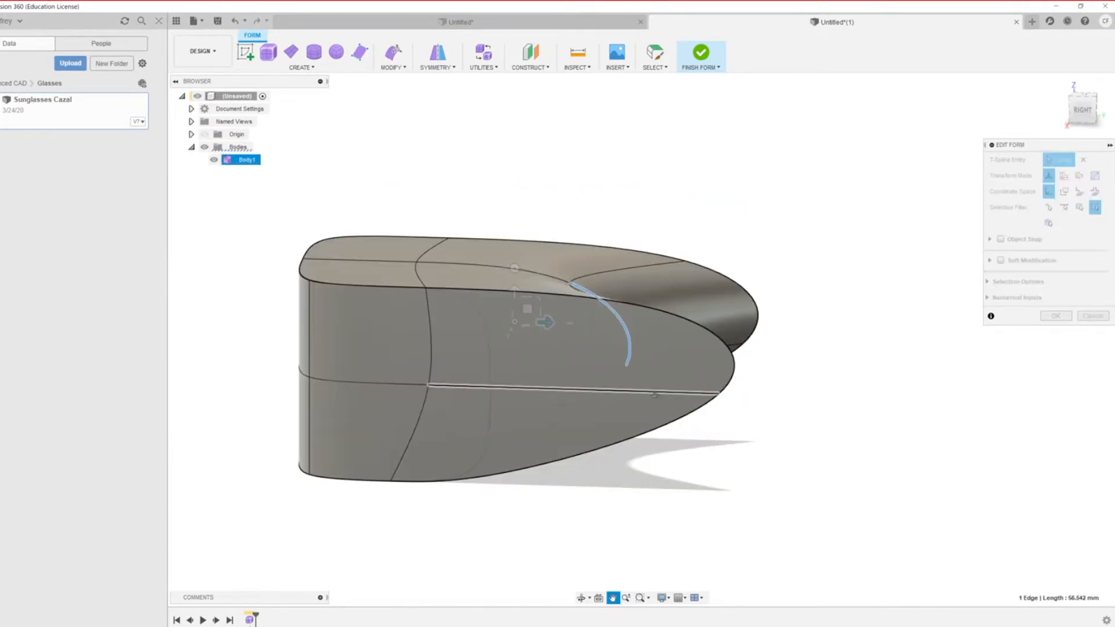
pyautogui.moveTo(753, 368)
pyautogui.keyDown('shift'); pyautogui.mouseDown(button='middle')
pyautogui.moveTo(720, 383)
pyautogui.moveTo(736, 451)
pyautogui.moveTo(755, 371)
pyautogui.mouseUp(button='middle'); pyautogui.keyUp('shift')
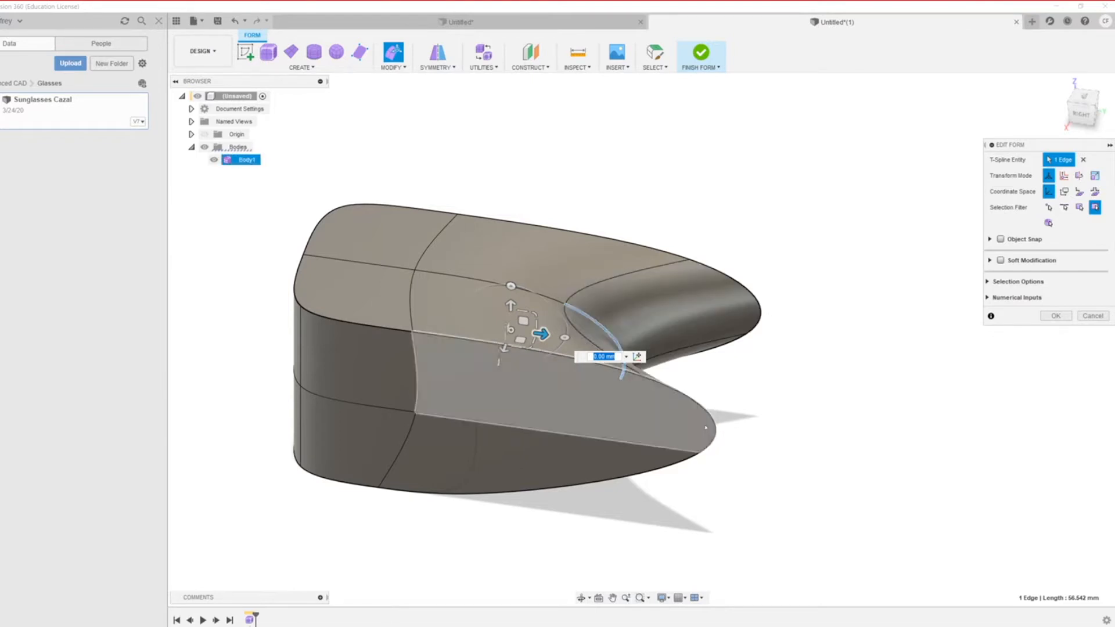
pyautogui.hotkey('alt', '1')
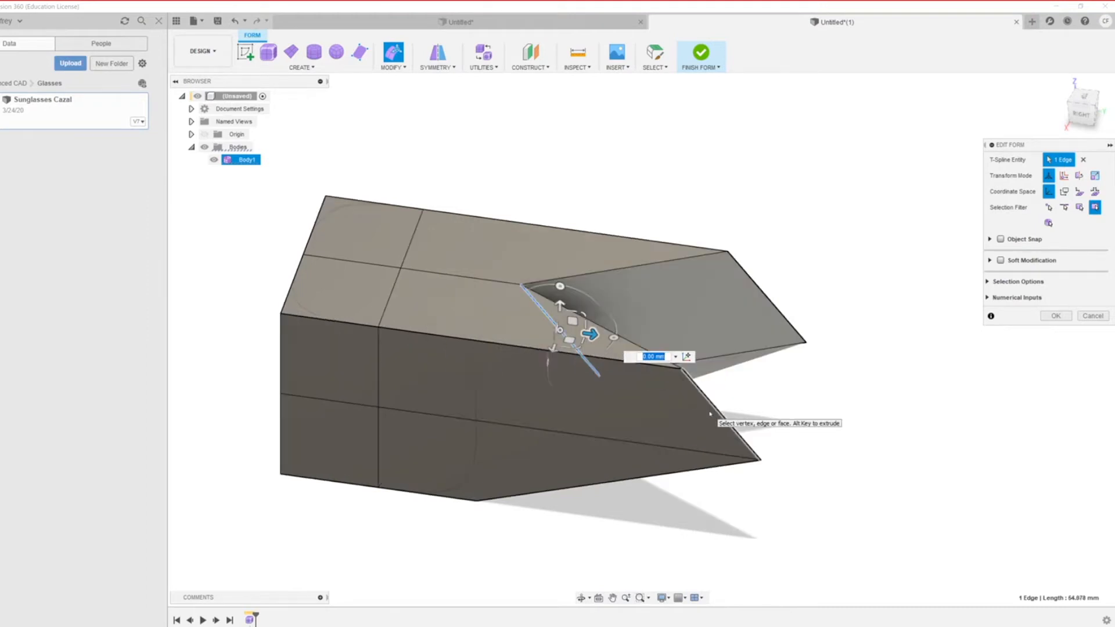
pyautogui.keyDown('shift'); pyautogui.moveTo(741, 489); pyautogui.dragTo(720, 471, button='middle'); pyautogui.keyUp('shift')
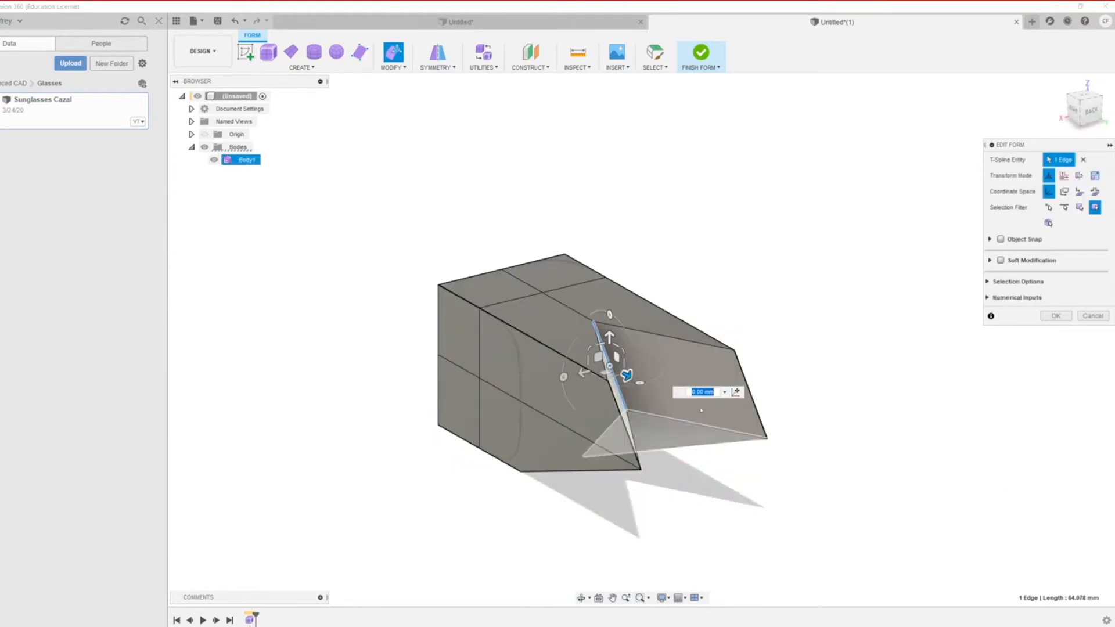
pyautogui.keyDown('shift'); pyautogui.moveTo(779, 484); pyautogui.dragTo(752, 502, button='middle'); pyautogui.keyUp('shift')
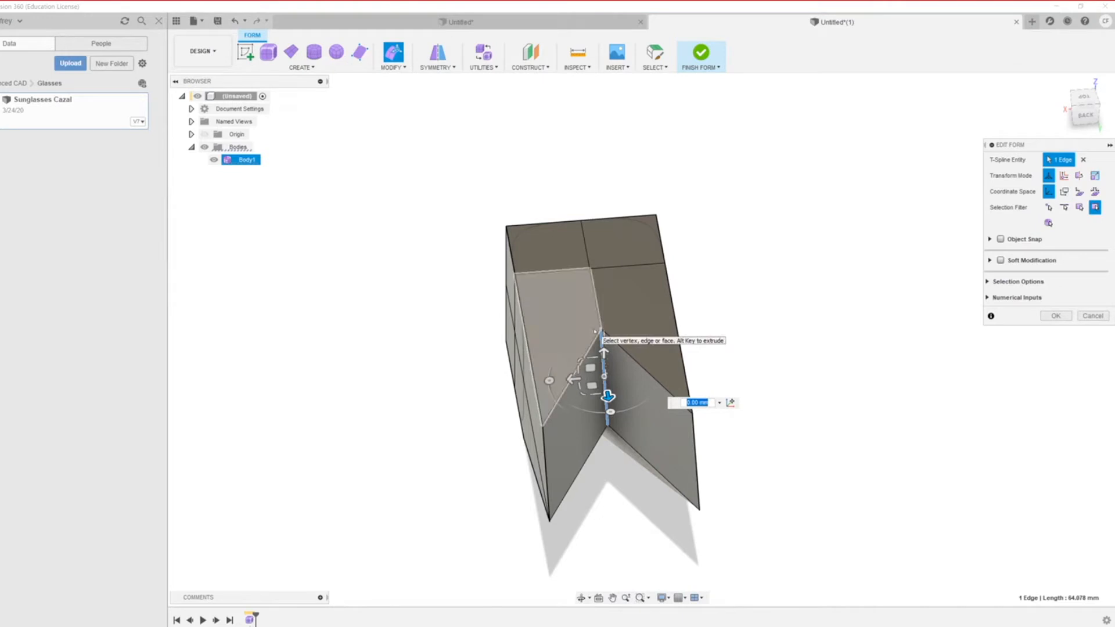
pyautogui.hotkey('alt', '2')
pyautogui.hotkey('alt', '3')
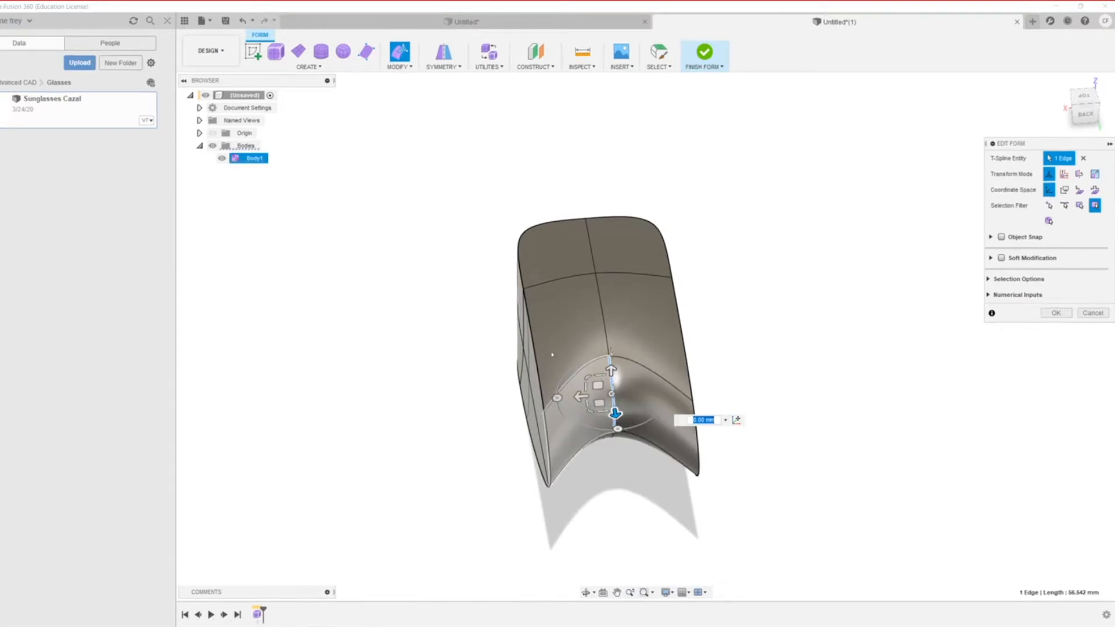
pyautogui.hotkey('alt', '1')
pyautogui.hotkey('alt', '2')
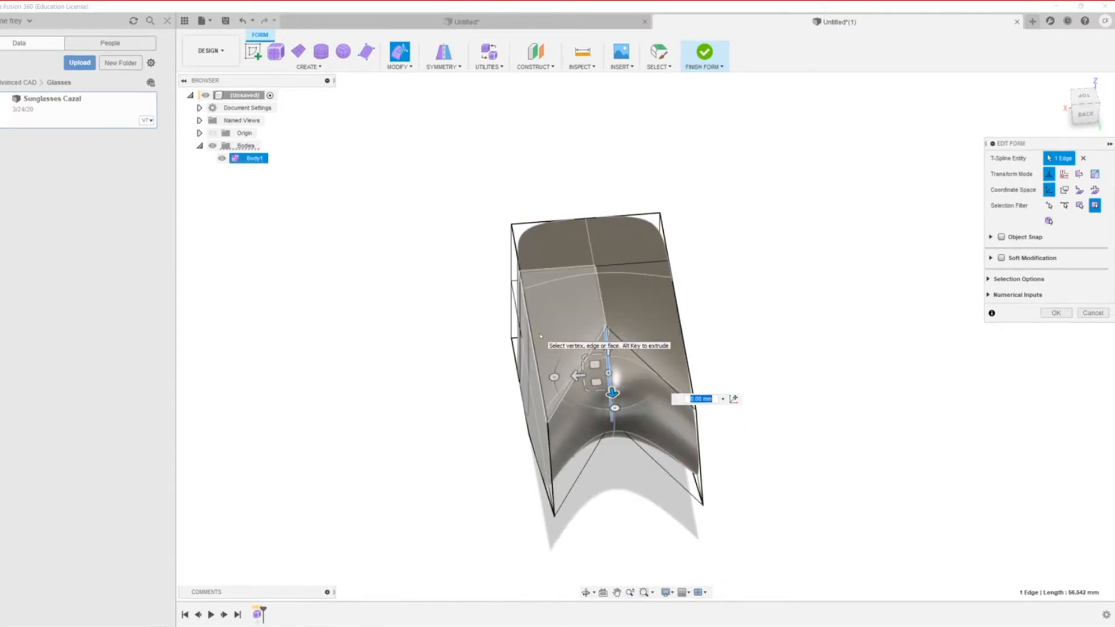
pyautogui.hotkey('alt', '3')
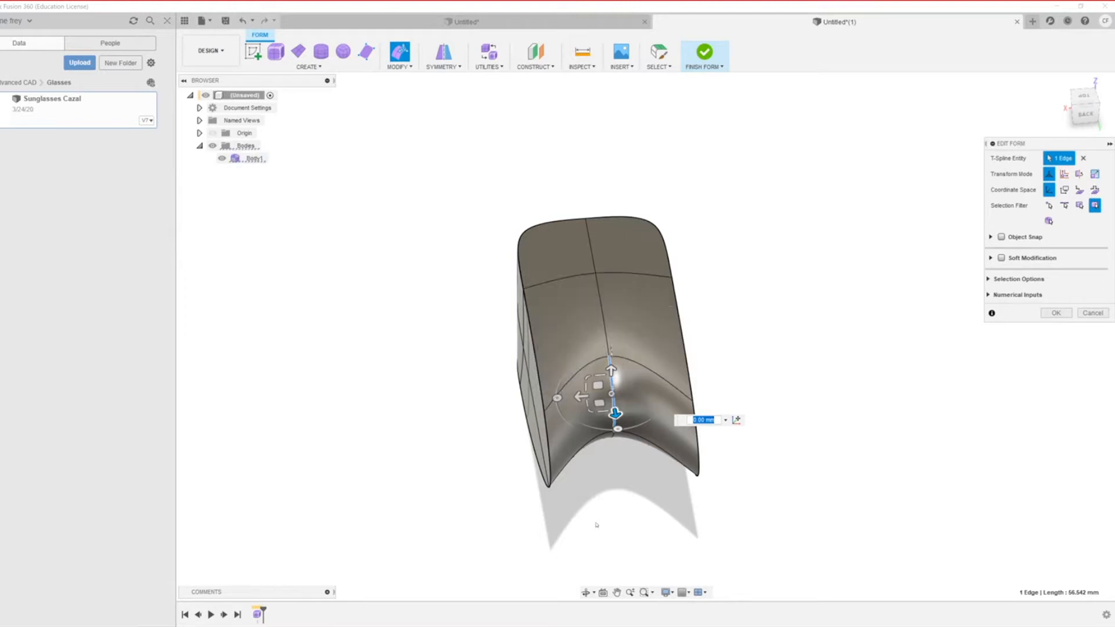
# Step: Orbit to the form's underside, switch to box display and trial-pick bottom edges and faces
pyautogui.keyDown('shift'); pyautogui.moveTo(582, 517); pyautogui.dragTo(654, 488, button='middle'); pyautogui.keyUp('shift')
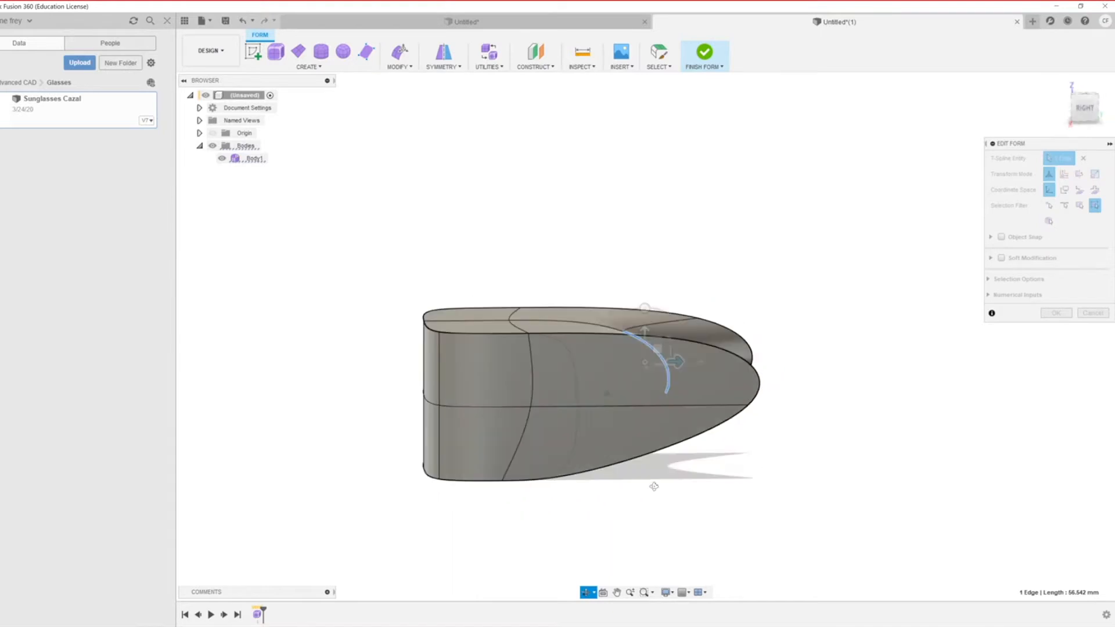
pyautogui.scroll(-2, 440, 542)
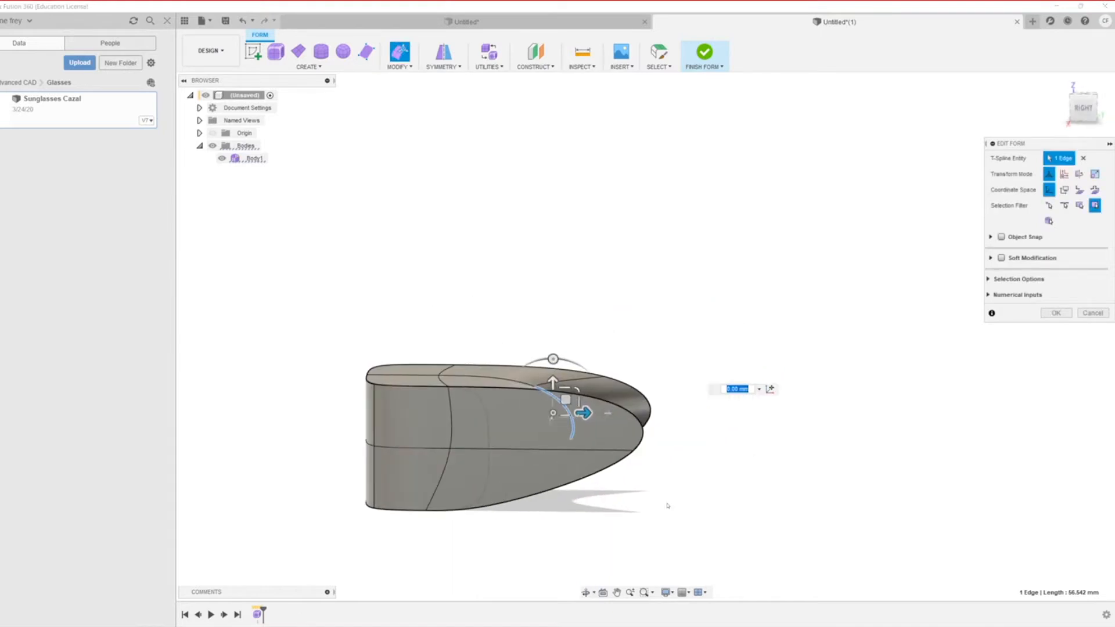
pyautogui.scroll(3, 406, 534)
pyautogui.scroll(-5, 378, 528)
pyautogui.keyDown('shift'); pyautogui.moveTo(355, 525); pyautogui.dragTo(313, 497, button='middle'); pyautogui.keyUp('shift')
pyautogui.scroll(-2, 413, 516)
pyautogui.scroll(5, 444, 509)
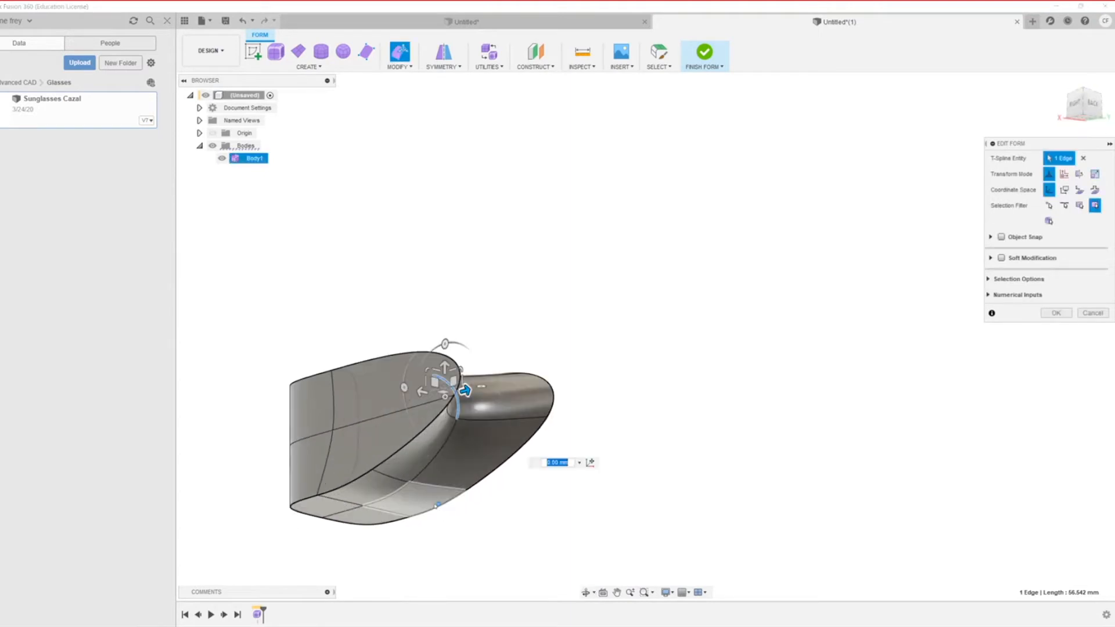
pyautogui.click(434, 460)
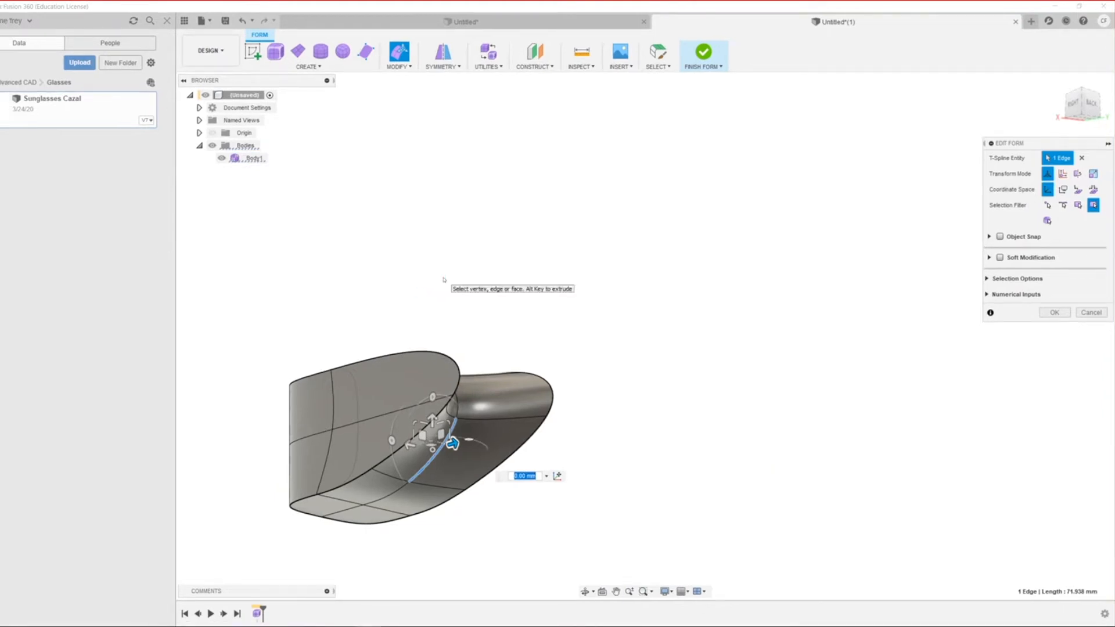
pyautogui.hotkey('alt', '1')
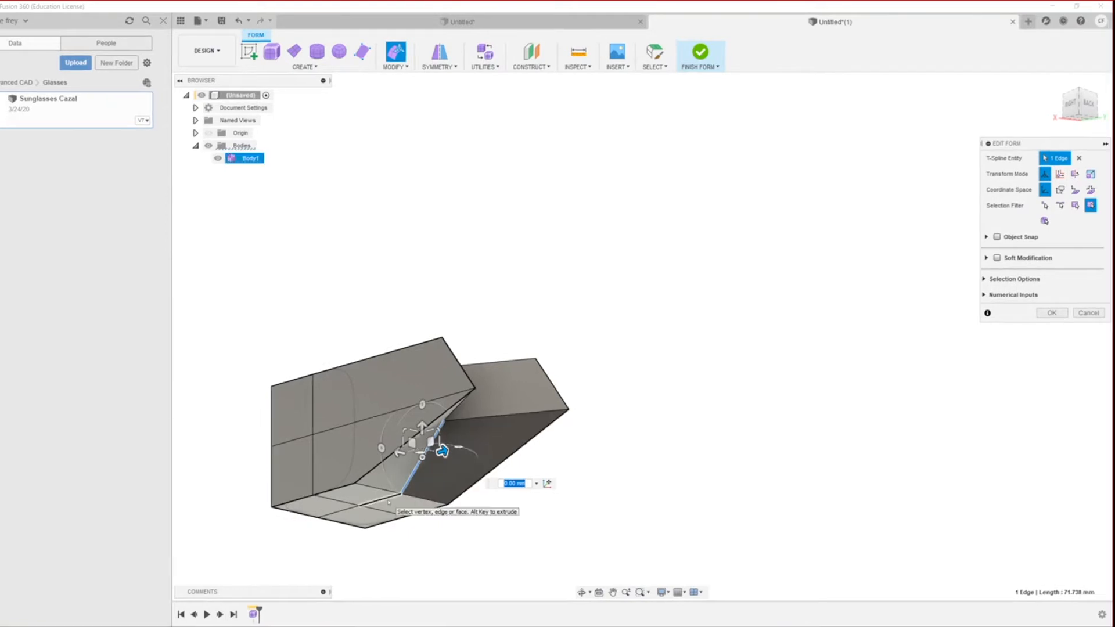
pyautogui.click(367, 502)
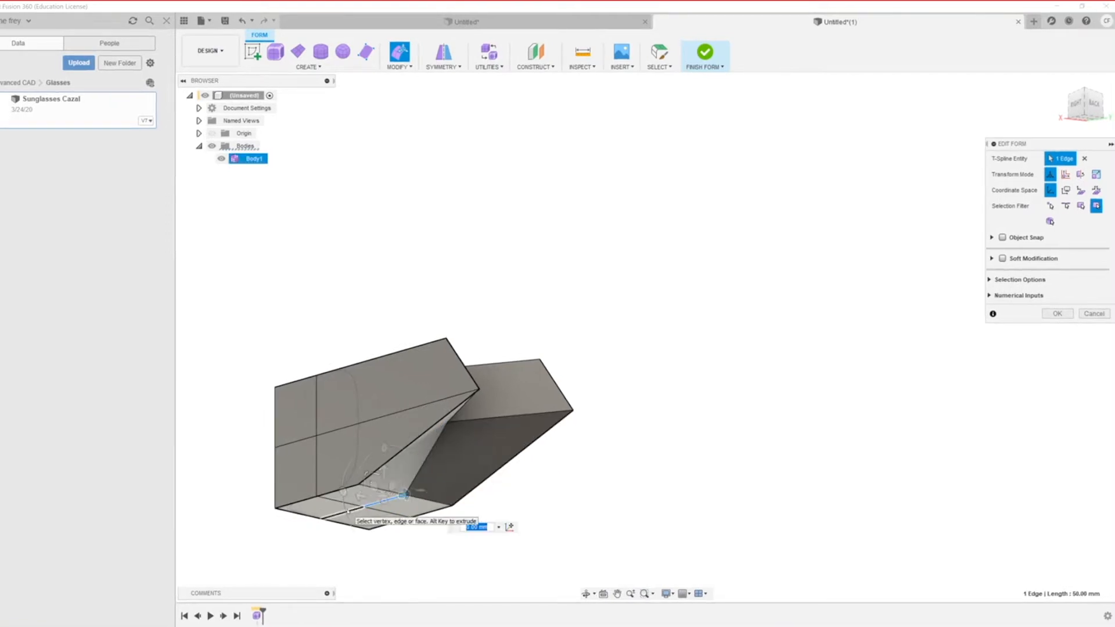
pyautogui.keyDown('shift'); pyautogui.click(349, 512); pyautogui.keyUp('shift')
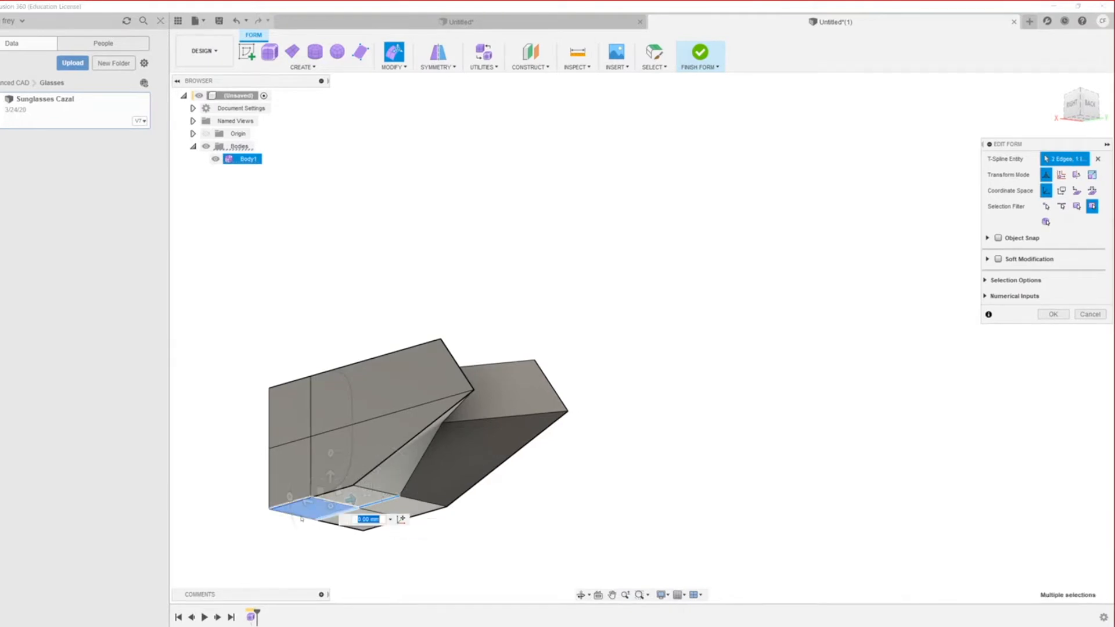
pyautogui.press('Escape')
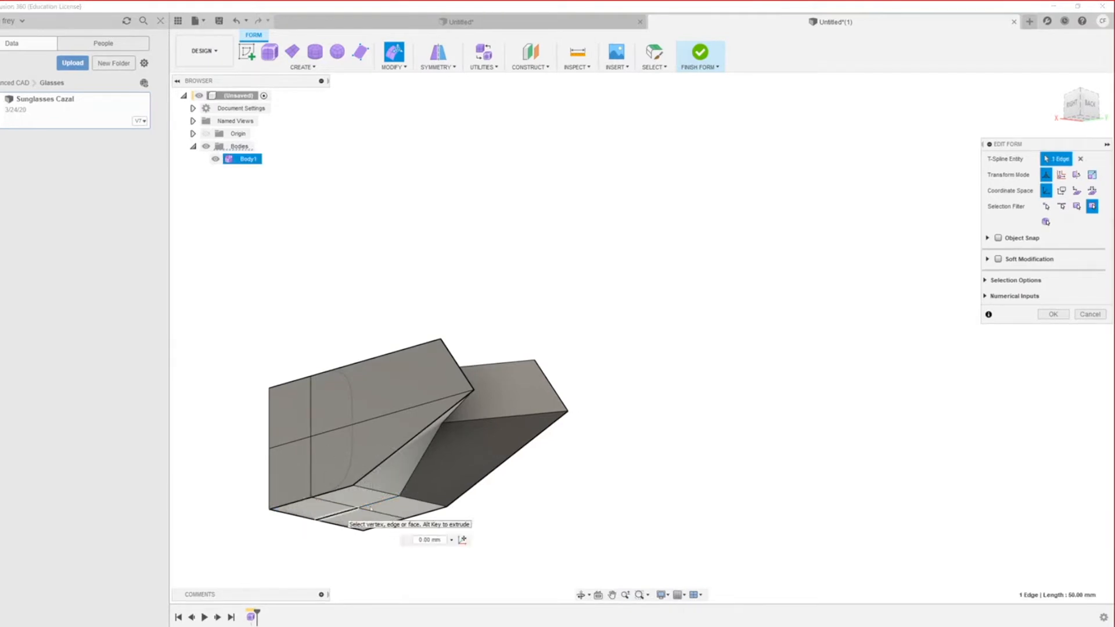
# Step: Select the bottom face edge loop and raise it 22.805 mm, committing the edit
pyautogui.doubleClick(341, 514)
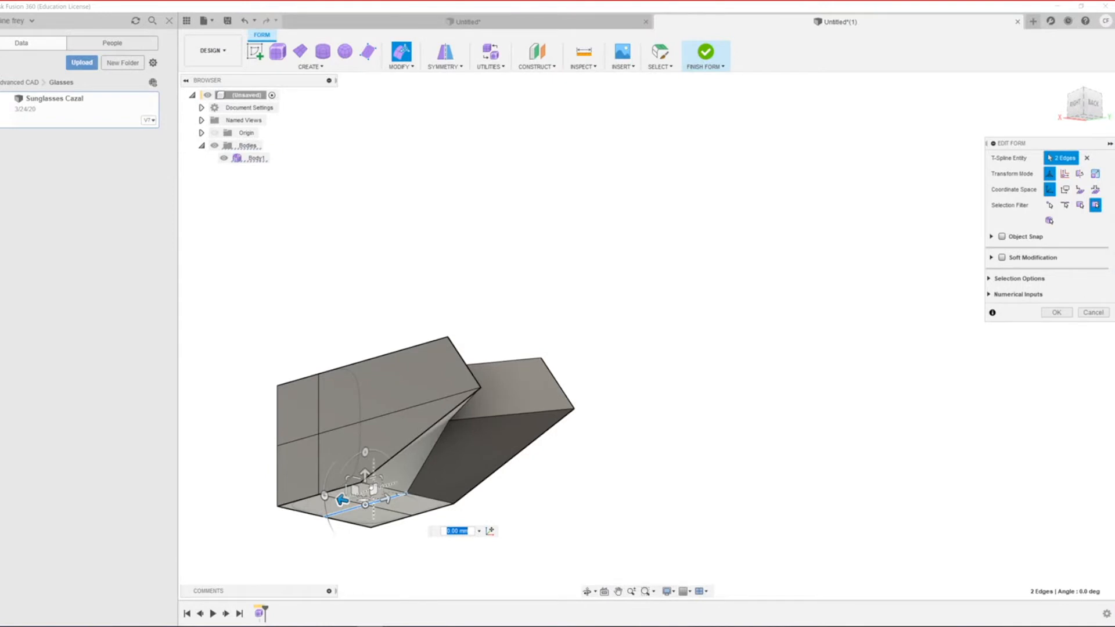
pyautogui.keyDown('shift'); pyautogui.moveTo(523, 504); pyautogui.dragTo(476, 501, button='middle'); pyautogui.keyUp('shift')
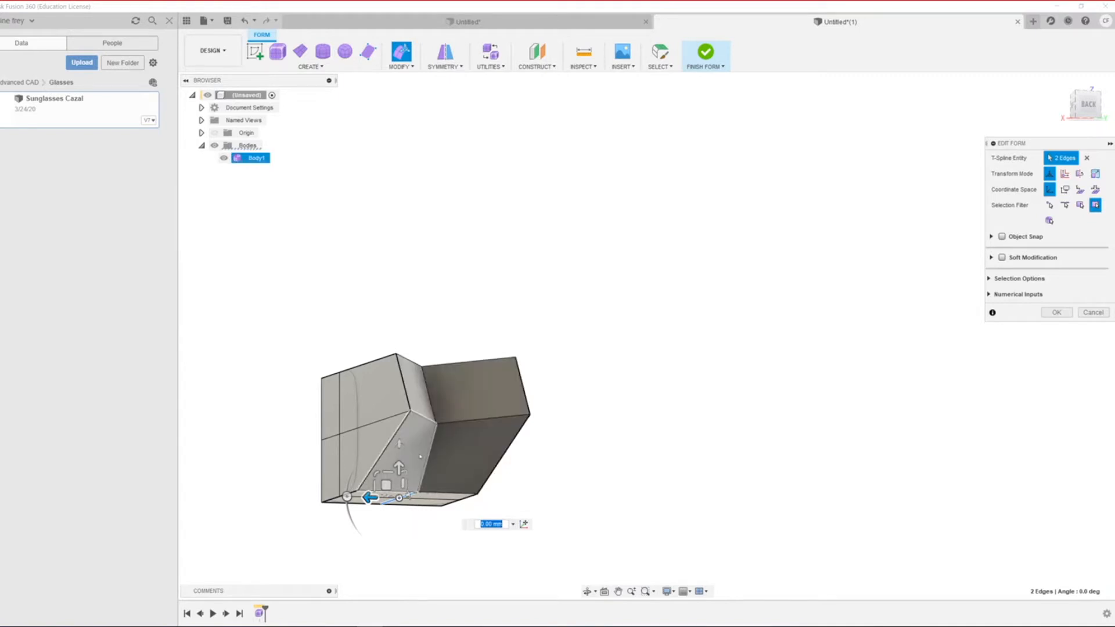
pyautogui.hotkey('alt', '2')
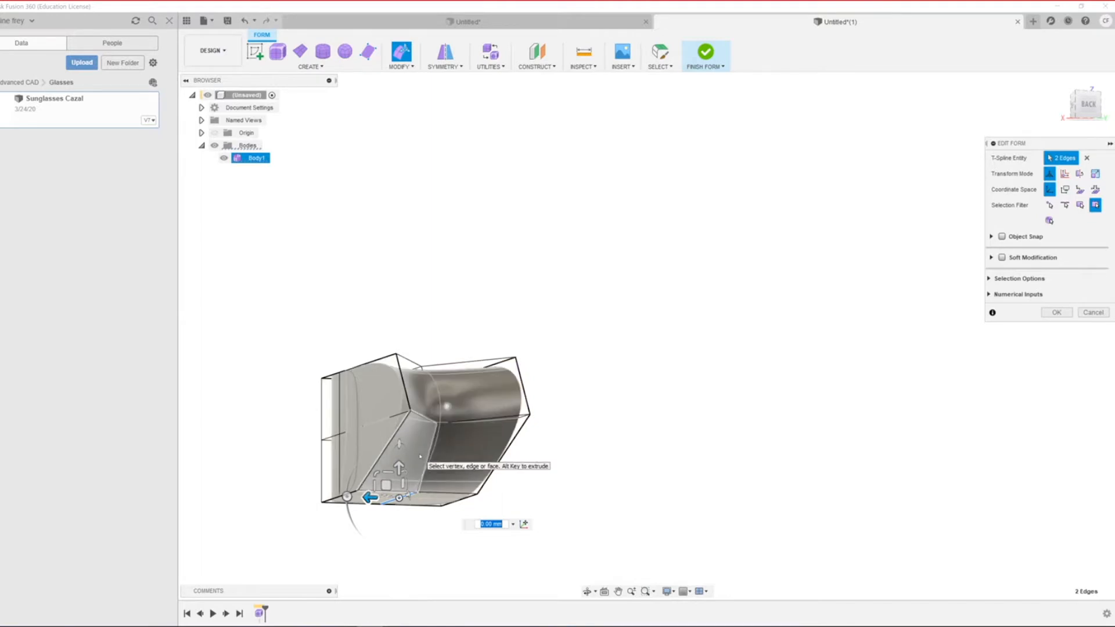
pyautogui.hotkey('alt', '3')
pyautogui.hotkey('alt', '2')
pyautogui.hotkey('alt', '1')
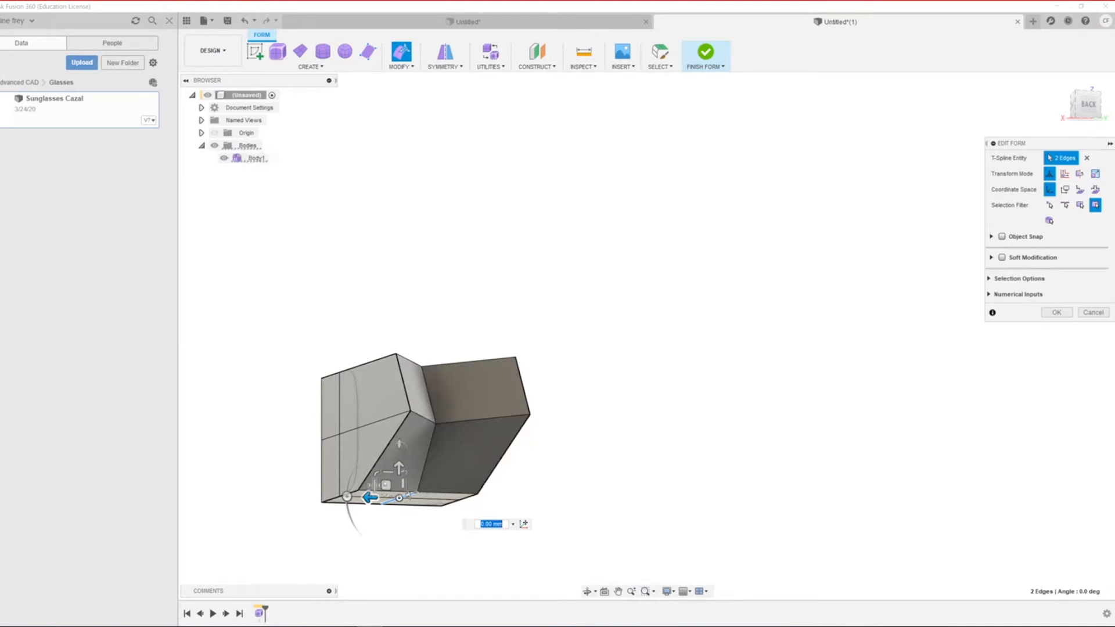
pyautogui.moveTo(401, 468); pyautogui.dragTo(401, 441)
pyautogui.scroll(-3, 417, 506)
pyautogui.scroll(4, 389, 477)
pyautogui.scroll(3, 295, 475)
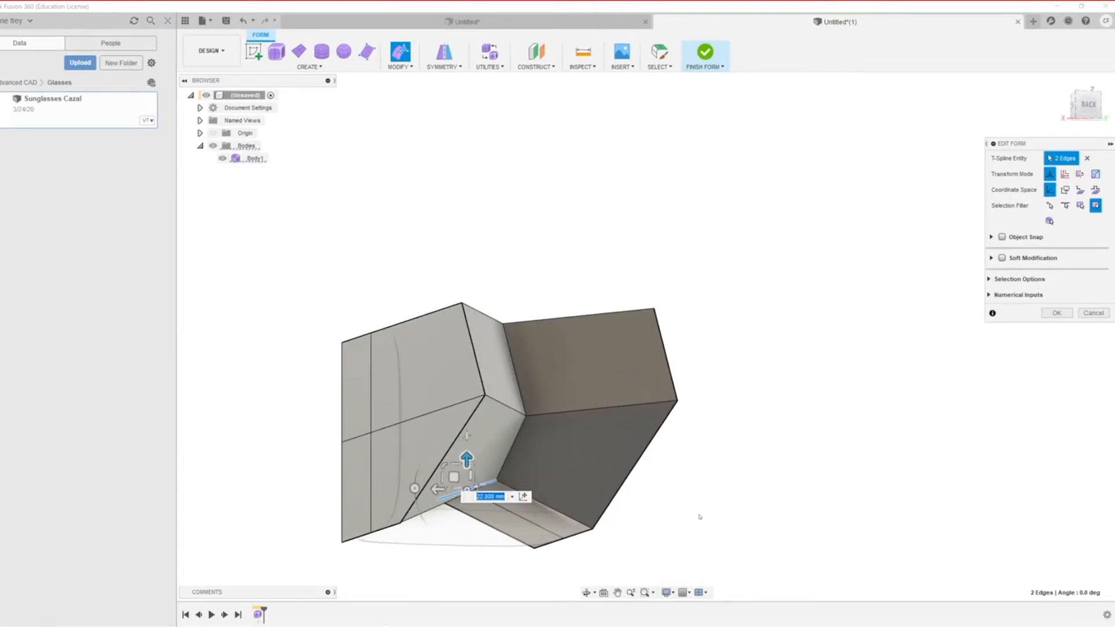
pyautogui.scroll(-2, 653, 516)
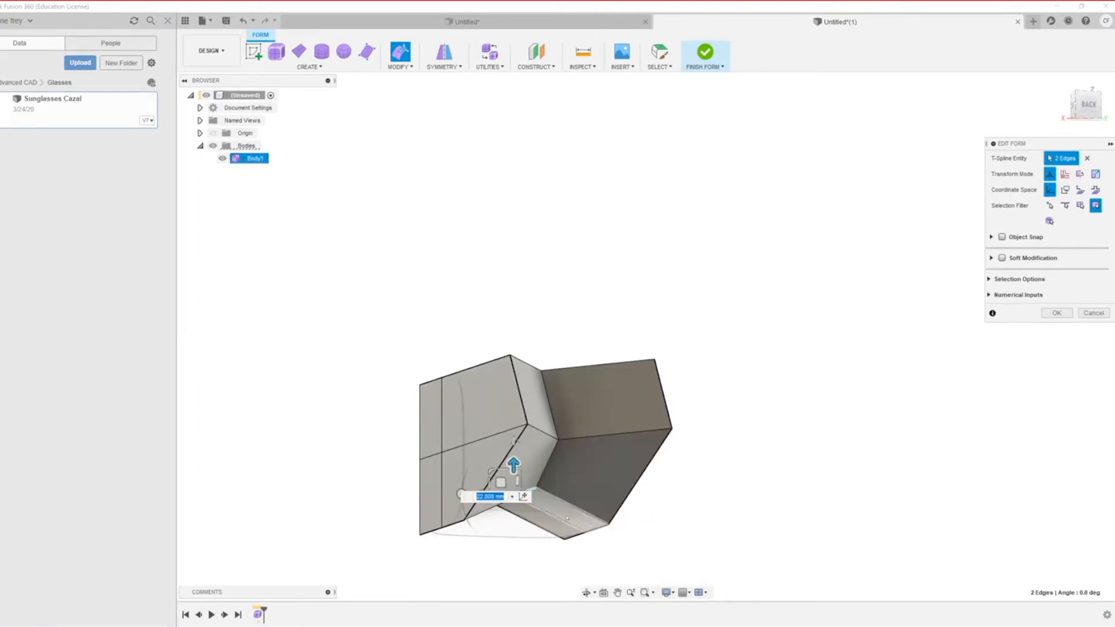
pyautogui.press('Return')
pyautogui.scroll(-3, 568, 540)
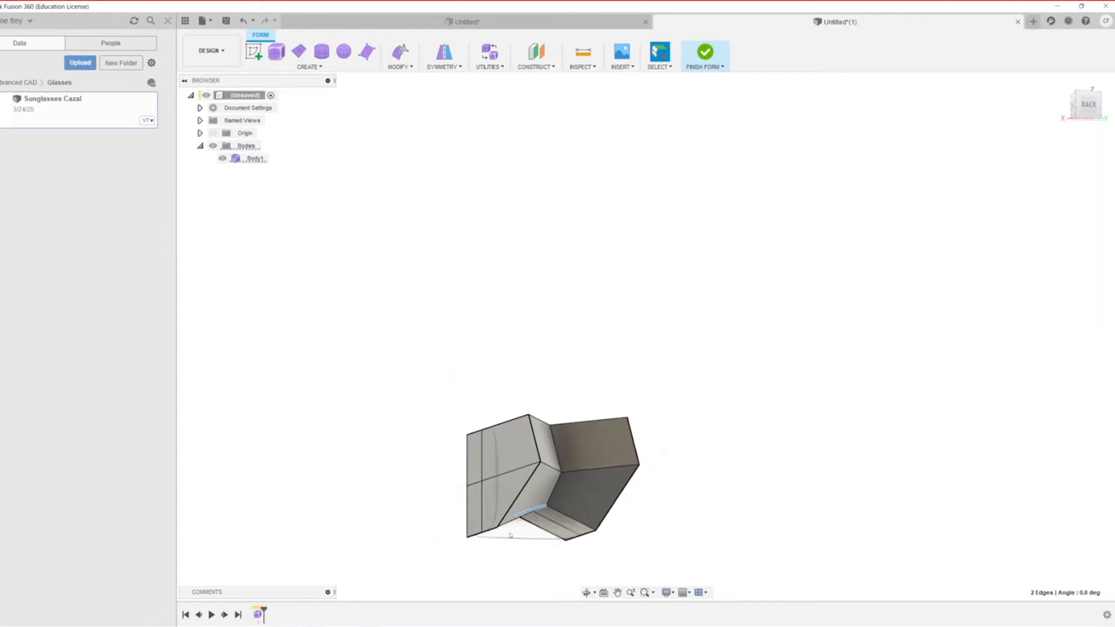
# Step: Push the two middle top edges down about 14.86 mm with Edit Form to notch the top
pyautogui.keyDown('shift'); pyautogui.moveTo(537, 507); pyautogui.dragTo(526, 482, button='middle'); pyautogui.keyUp('shift')
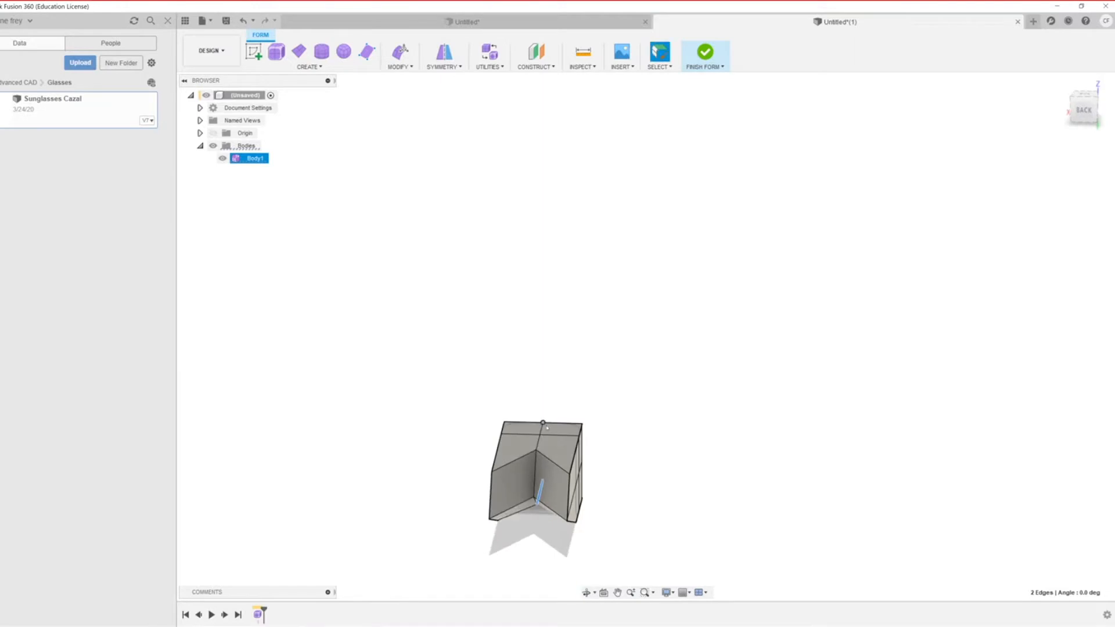
pyautogui.click(540, 436)
pyautogui.keyDown('shift'); pyautogui.click(541, 426); pyautogui.keyUp('shift')
pyautogui.rightClick(540, 428)
pyautogui.click(578, 412)
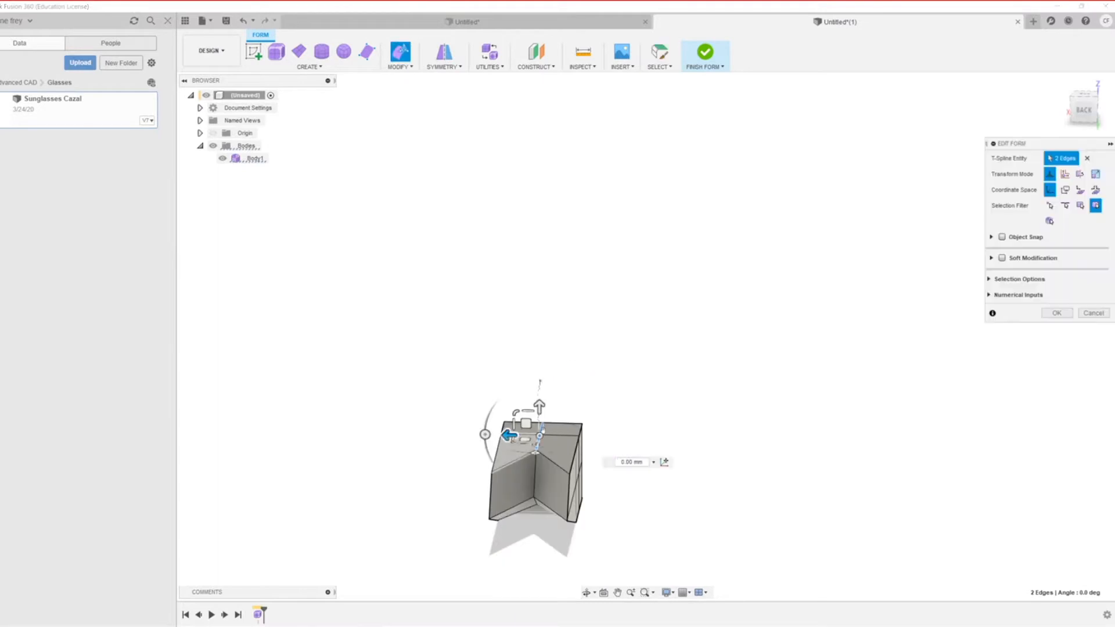
pyautogui.moveTo(539, 405); pyautogui.dragTo(540, 418)
pyautogui.scroll(-3, 442, 563)
pyautogui.scroll(2, 459, 568)
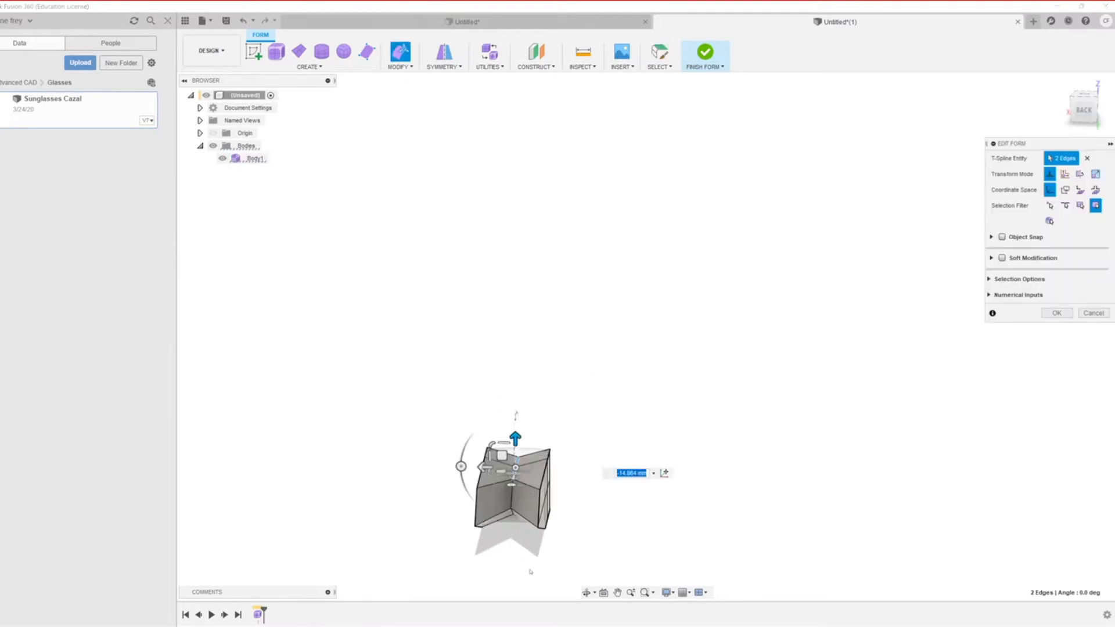
pyautogui.scroll(-2, 491, 526)
pyautogui.press('Return')
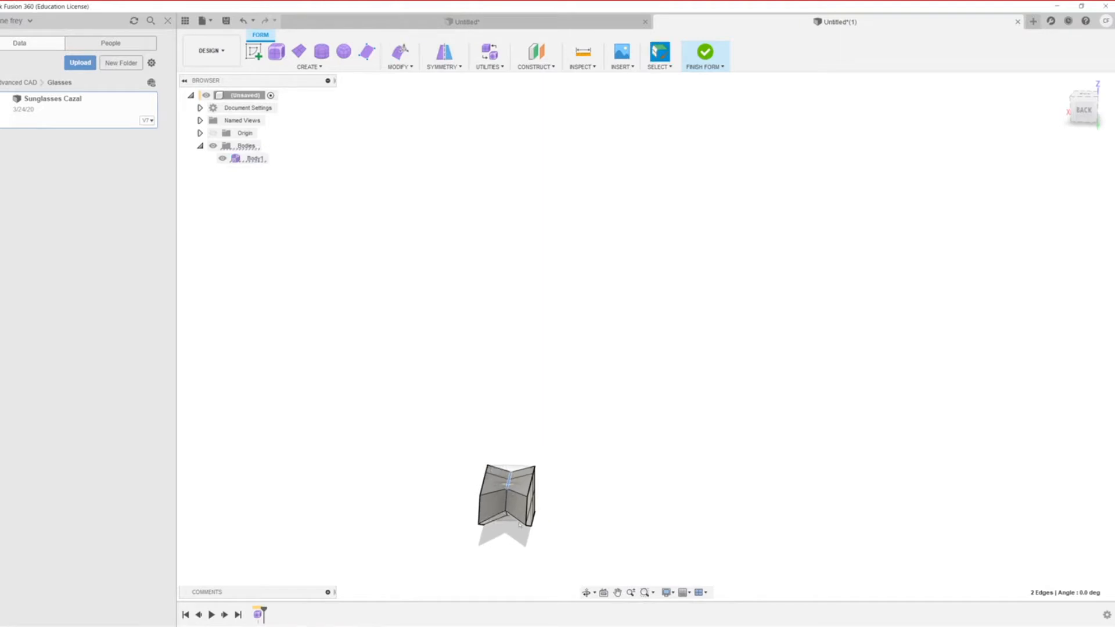
pyautogui.keyDown('shift'); pyautogui.moveTo(511, 517); pyautogui.dragTo(557, 521, button='middle'); pyautogui.keyUp('shift')
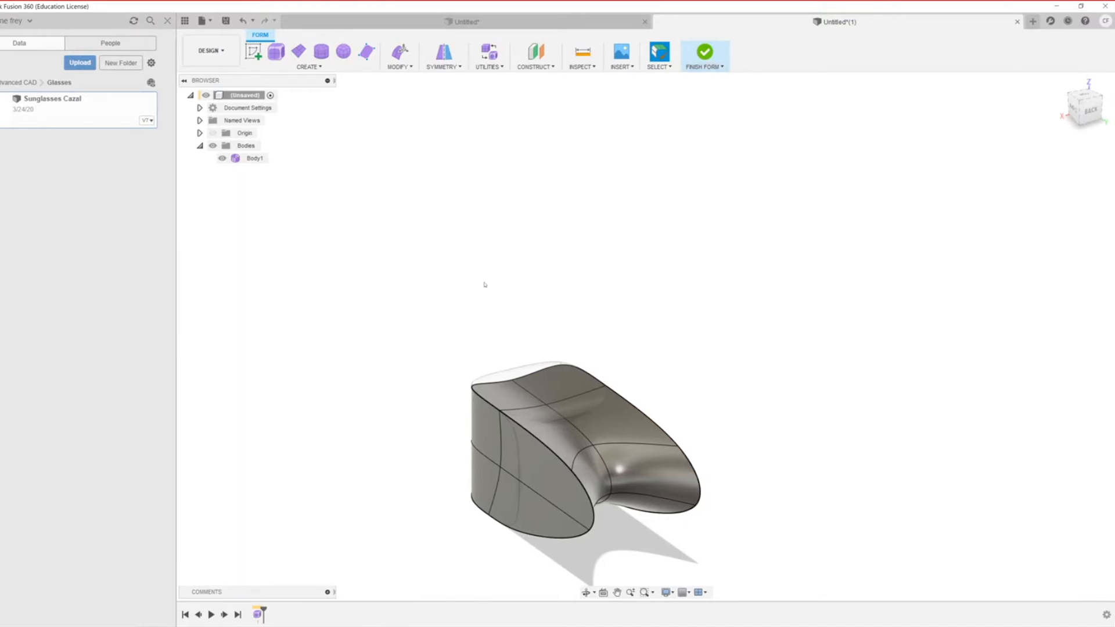
# Step: Finish the form to convert it into a solid body
pyautogui.scroll(-2, 485, 284)
pyautogui.click(697, 70)
pyautogui.click(706, 78)
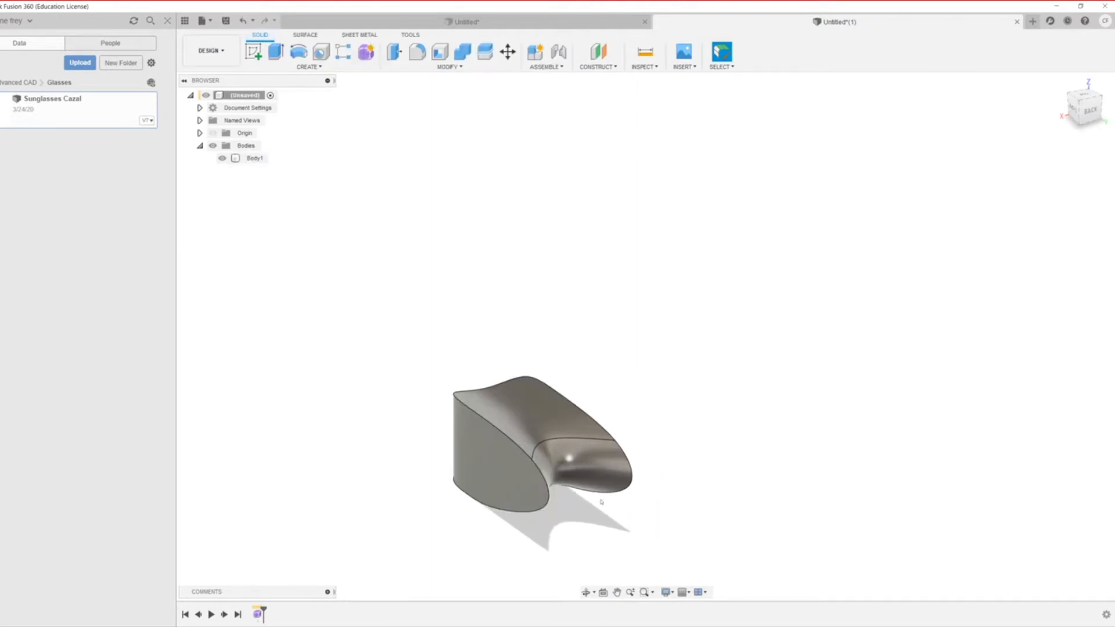
pyautogui.scroll(2, 531, 460)
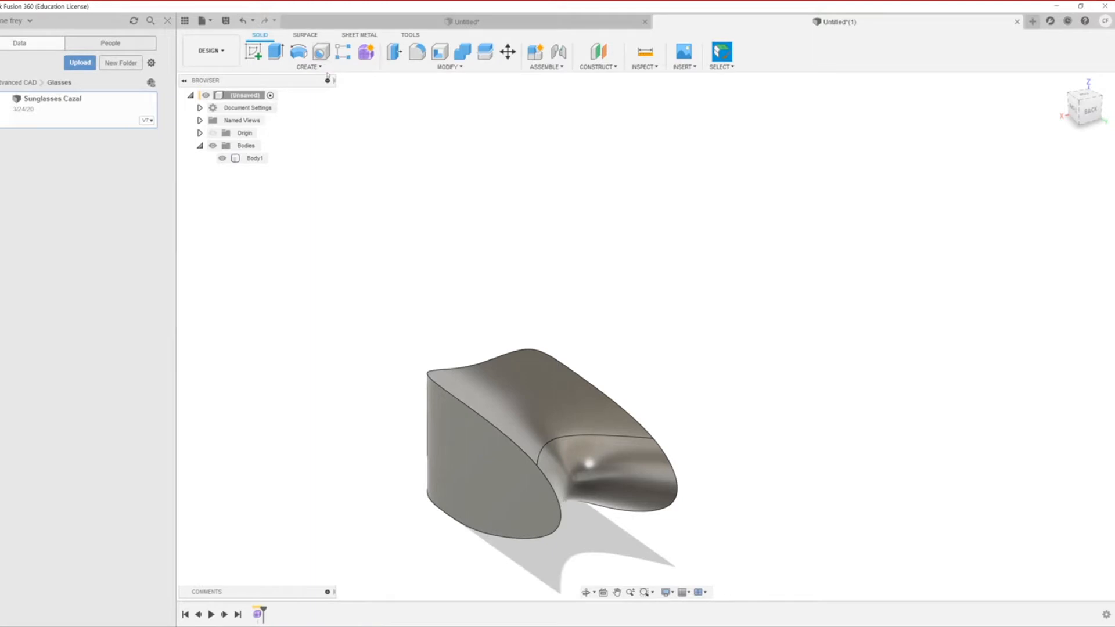
# Step: Fillet the body's 8 chained outer edges with a 9 mm radius
pyautogui.click(417, 52)
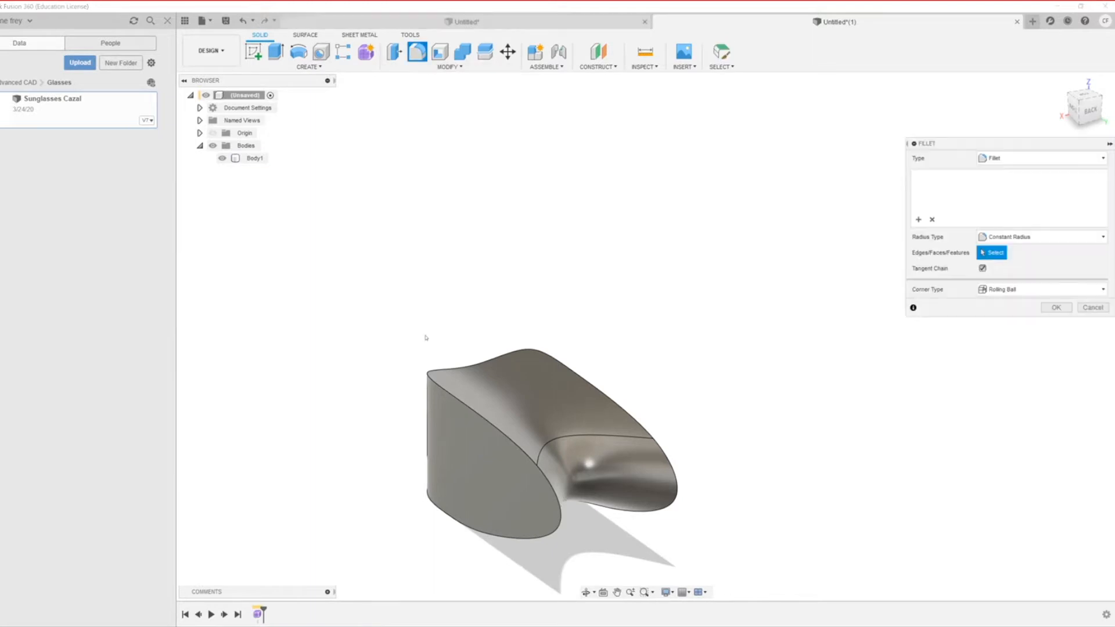
pyautogui.click(469, 409)
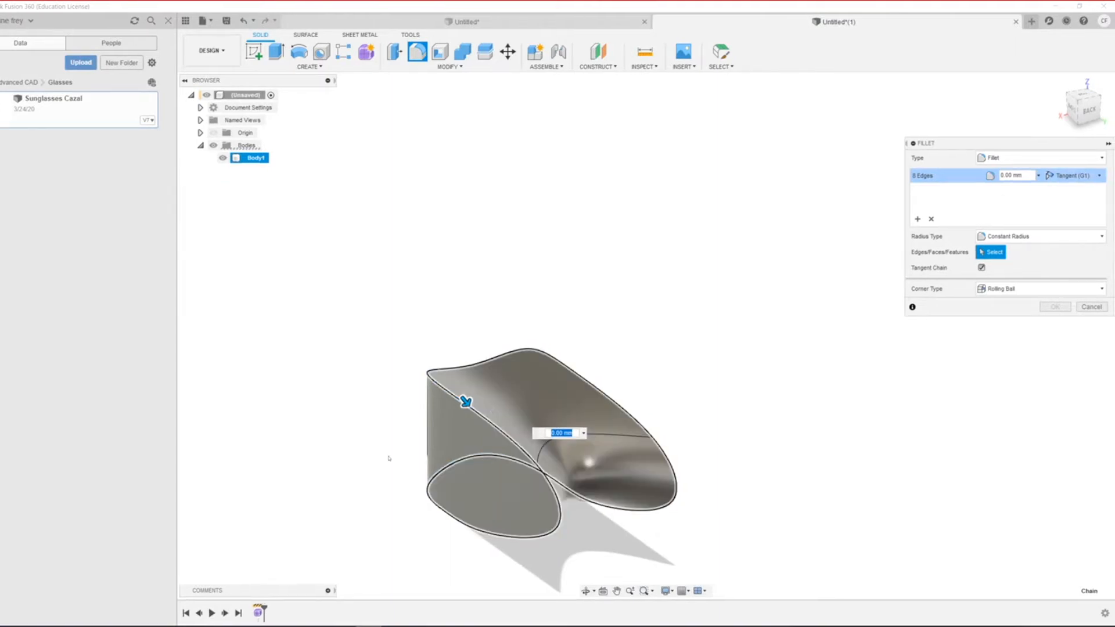
pyautogui.moveTo(467, 400); pyautogui.dragTo(493, 437)
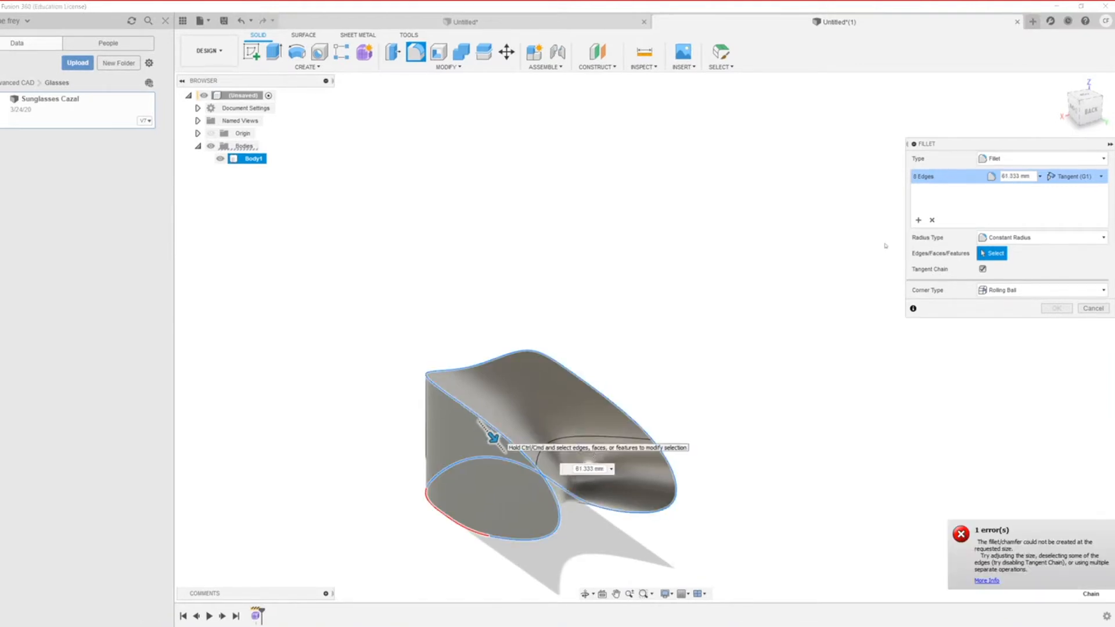
pyautogui.moveTo(1025, 176); pyautogui.dragTo(947, 166)
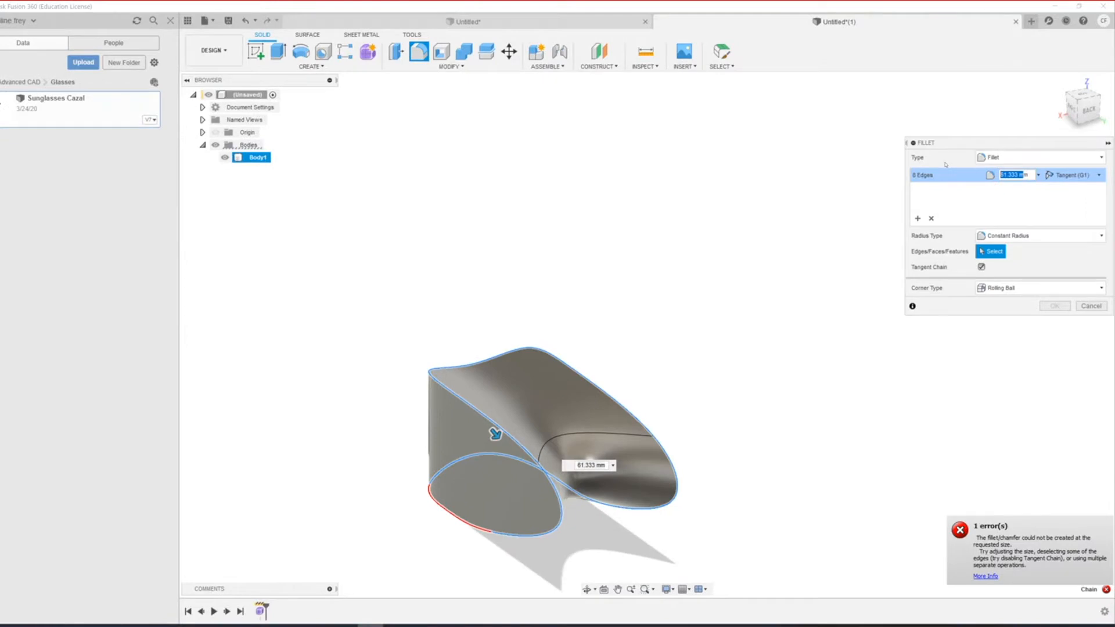
pyautogui.write('5')
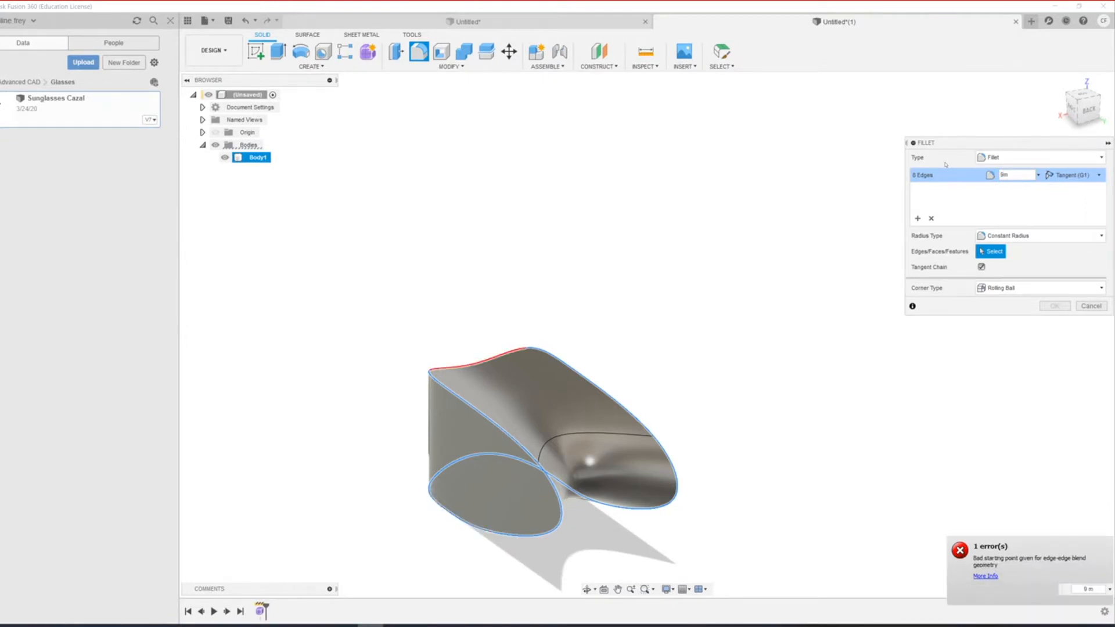
pyautogui.press('BackSpace')
pyautogui.write('M')
pyautogui.write('9')
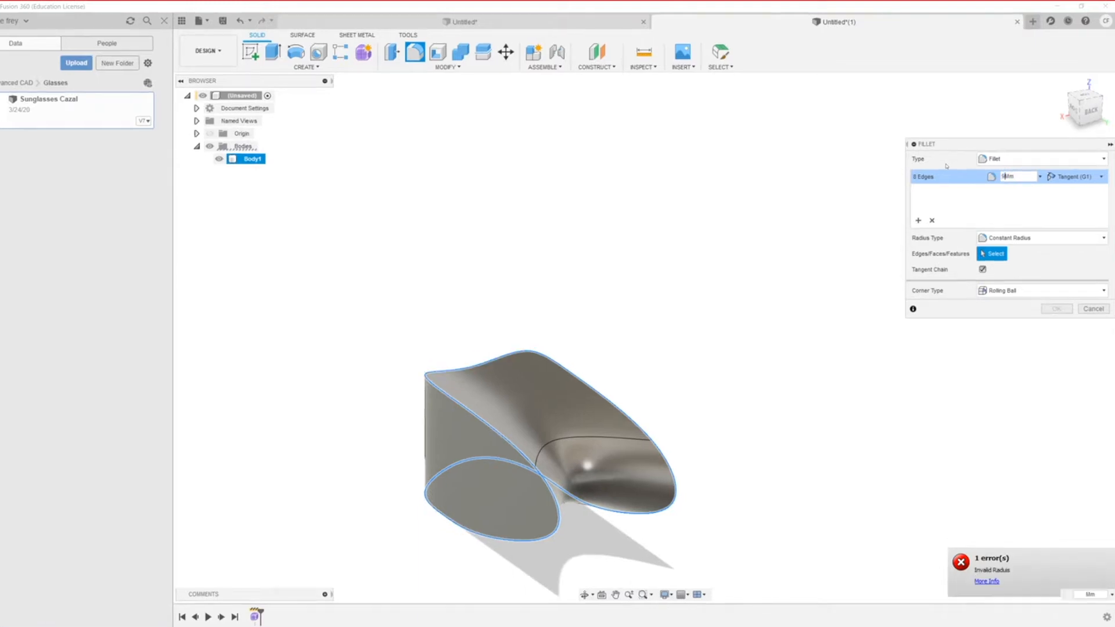
pyautogui.moveTo(1021, 175); pyautogui.dragTo(943, 162)
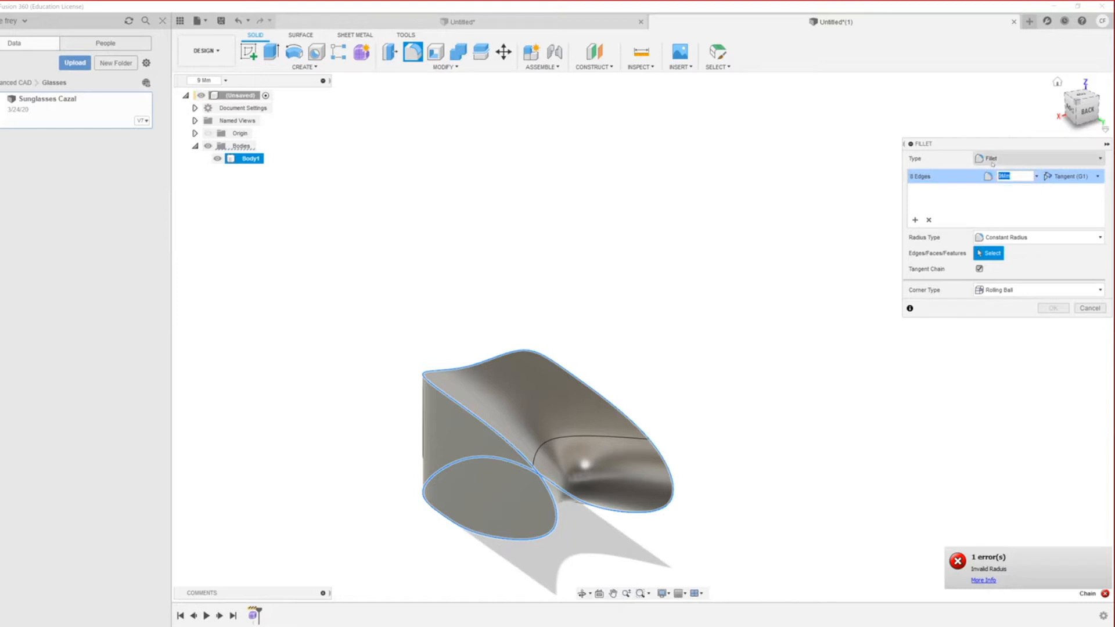
pyautogui.write('9')
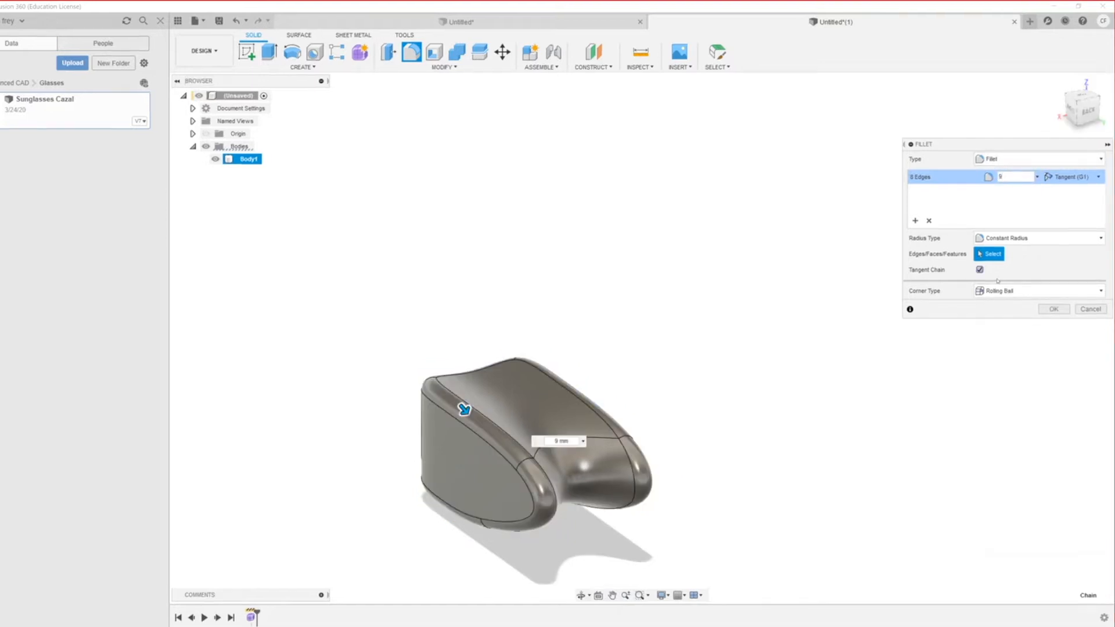
pyautogui.click(1052, 309)
pyautogui.scroll(-2, 563, 455)
pyautogui.scroll(1, 369, 572)
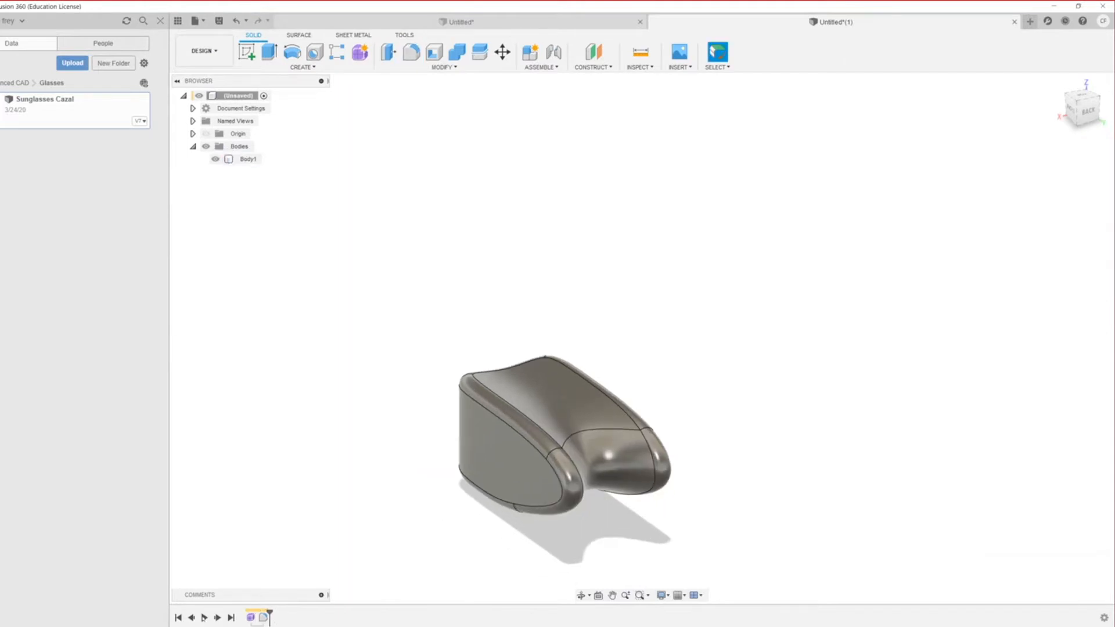
# Step: Reopen the Form feature from the timeline and trial-move two lower vertices about 73 mm, then undo
pyautogui.rightClick(250, 617)
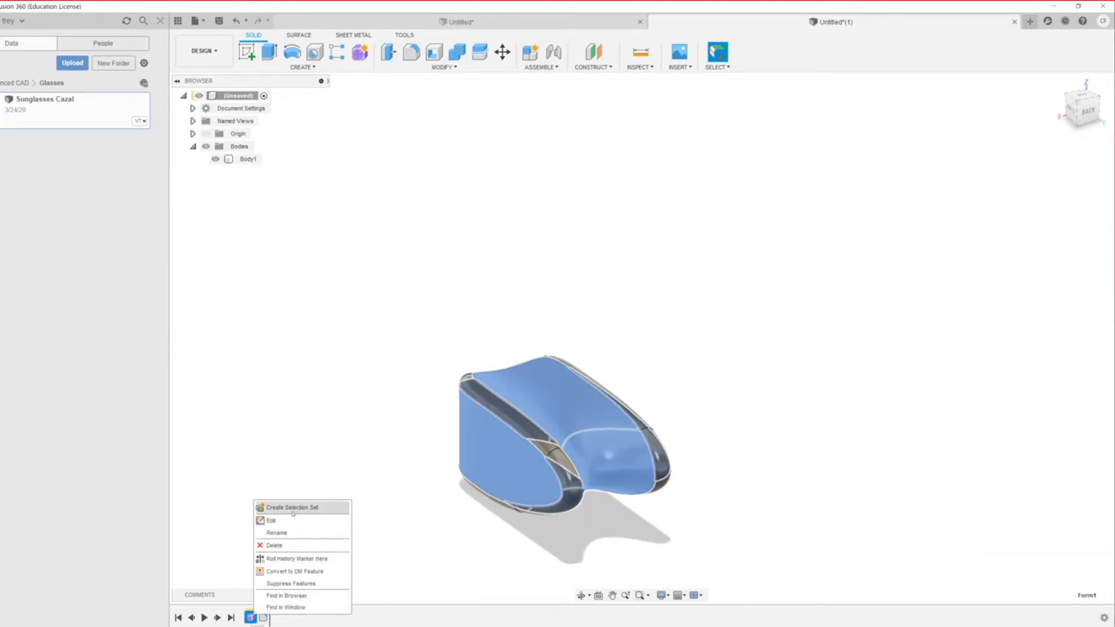
pyautogui.click(292, 521)
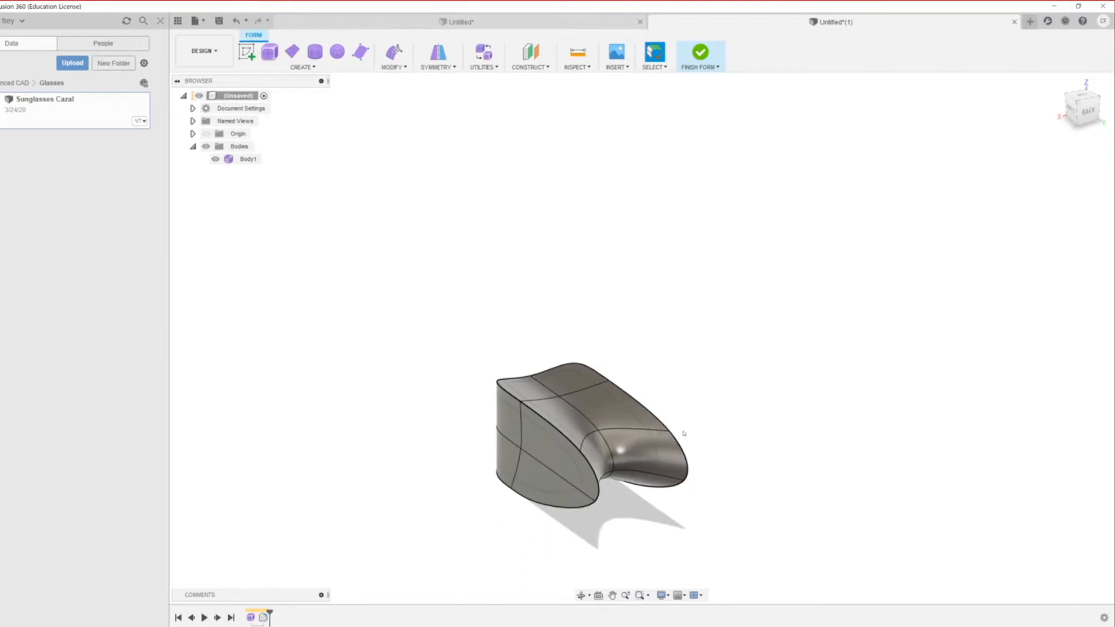
pyautogui.scroll(-1, 604, 429)
pyautogui.scroll(4, 604, 430)
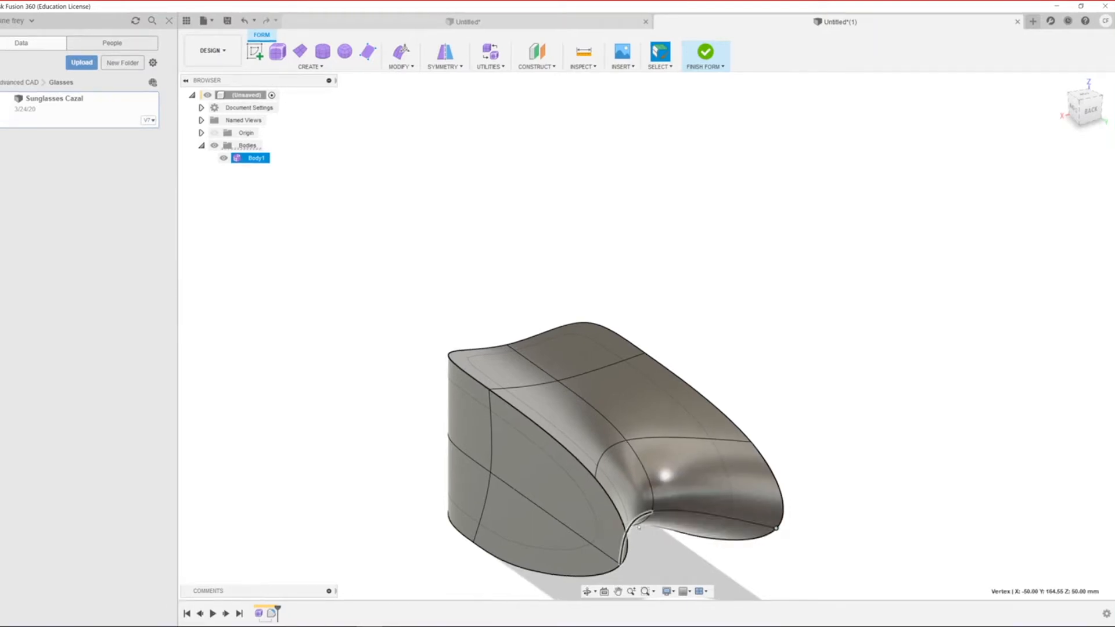
pyautogui.scroll(-1, 661, 515)
pyautogui.scroll(2, 661, 516)
pyautogui.rightClick(629, 529)
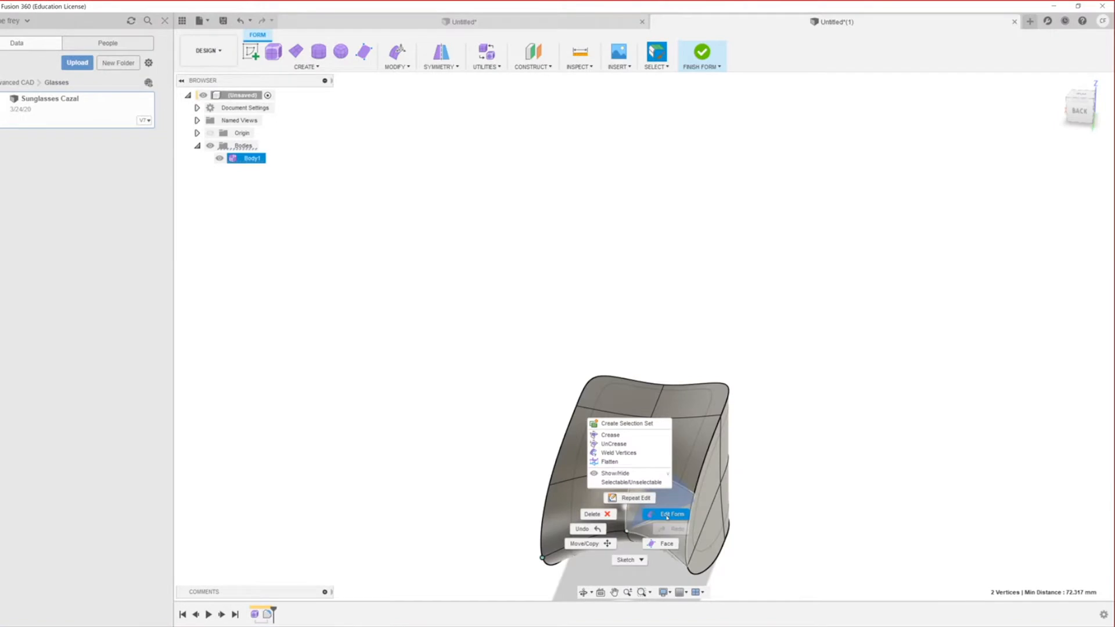
pyautogui.click(666, 515)
pyautogui.scroll(-1, 584, 557)
pyautogui.moveTo(588, 561); pyautogui.dragTo(571, 590)
pyautogui.scroll(-2, 663, 541)
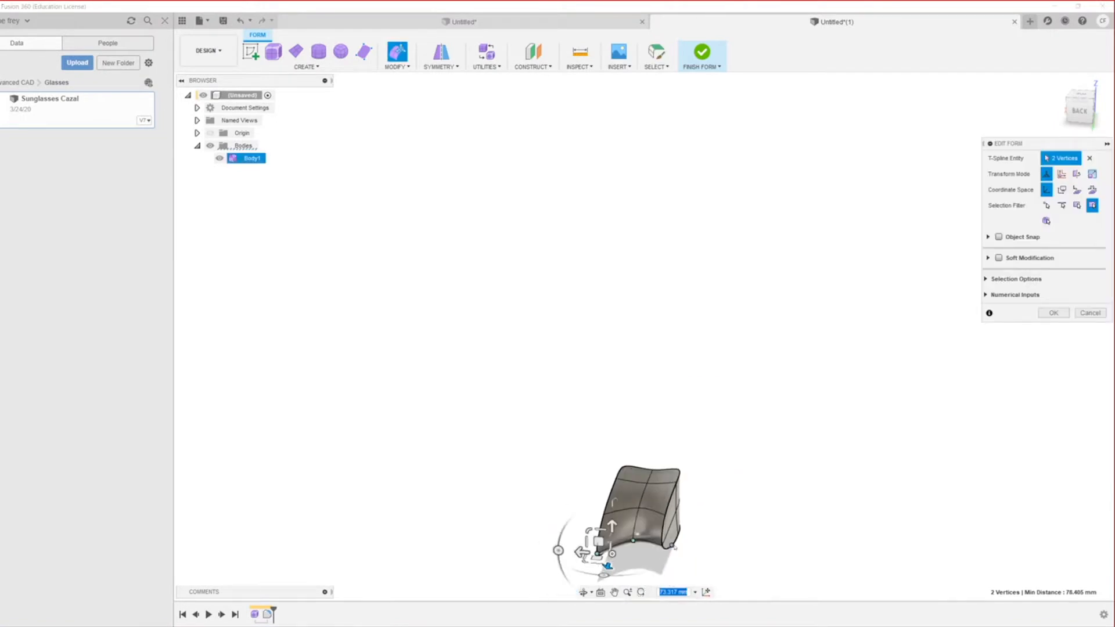
pyautogui.hotkey('ctrl', 'z')
pyautogui.scroll(-2, 687, 367)
pyautogui.scroll(4, 609, 573)
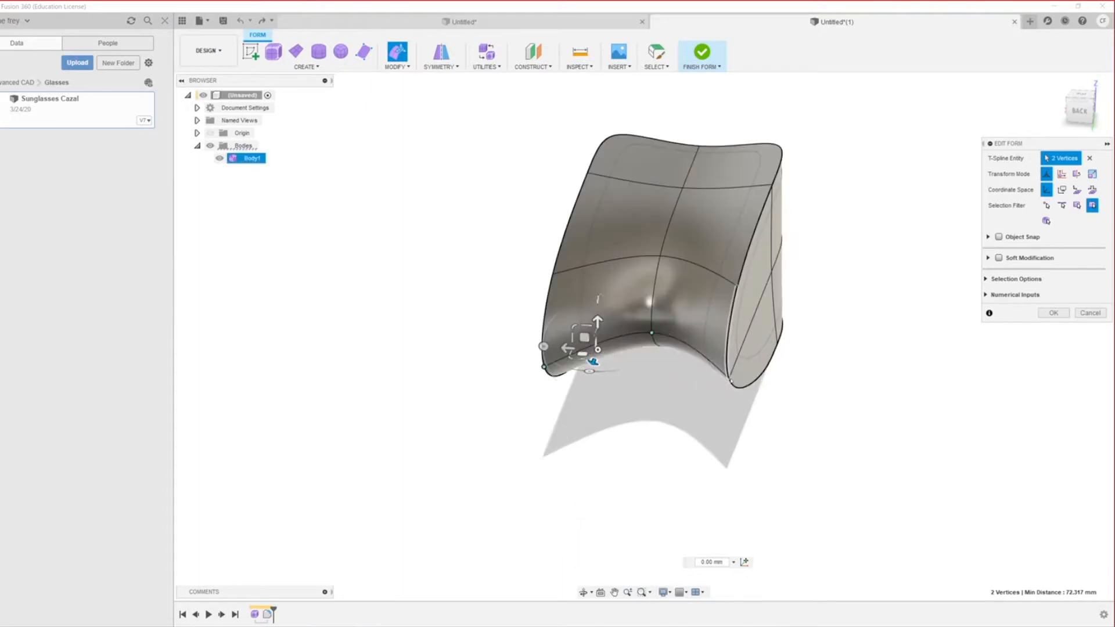
# Step: Pull three lower vertices down to stretch the lower edge, then finish the form
pyautogui.keyDown('shift'); pyautogui.click(730, 379); pyautogui.keyUp('shift')
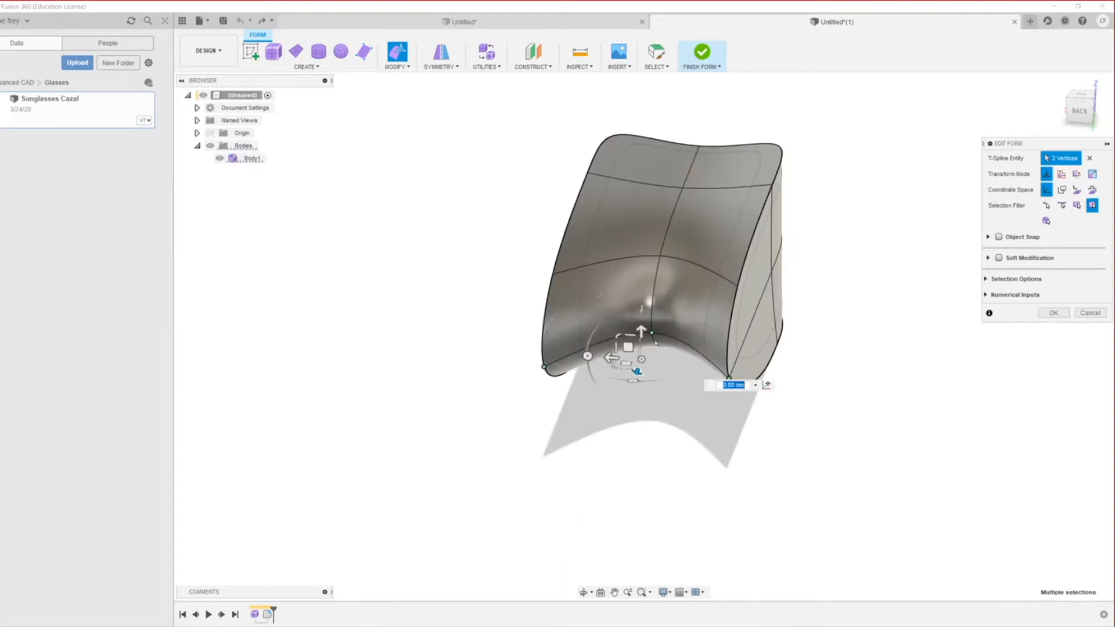
pyautogui.moveTo(637, 371); pyautogui.dragTo(617, 420)
pyautogui.keyDown('shift'); pyautogui.moveTo(511, 440); pyautogui.dragTo(681, 450, button='middle'); pyautogui.keyUp('shift')
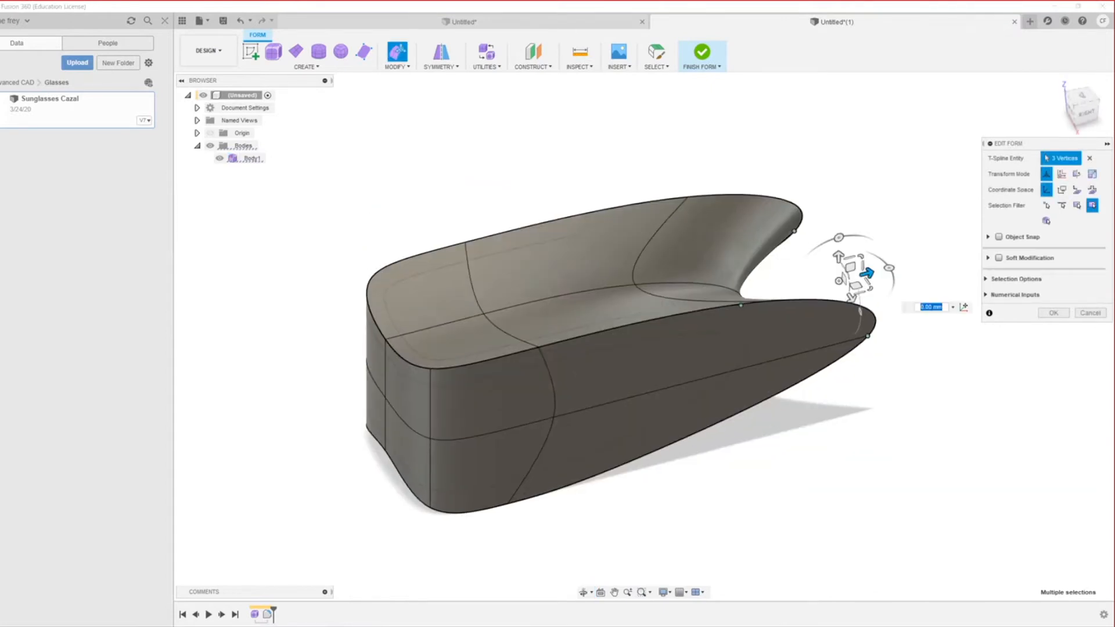
pyautogui.click(1060, 314)
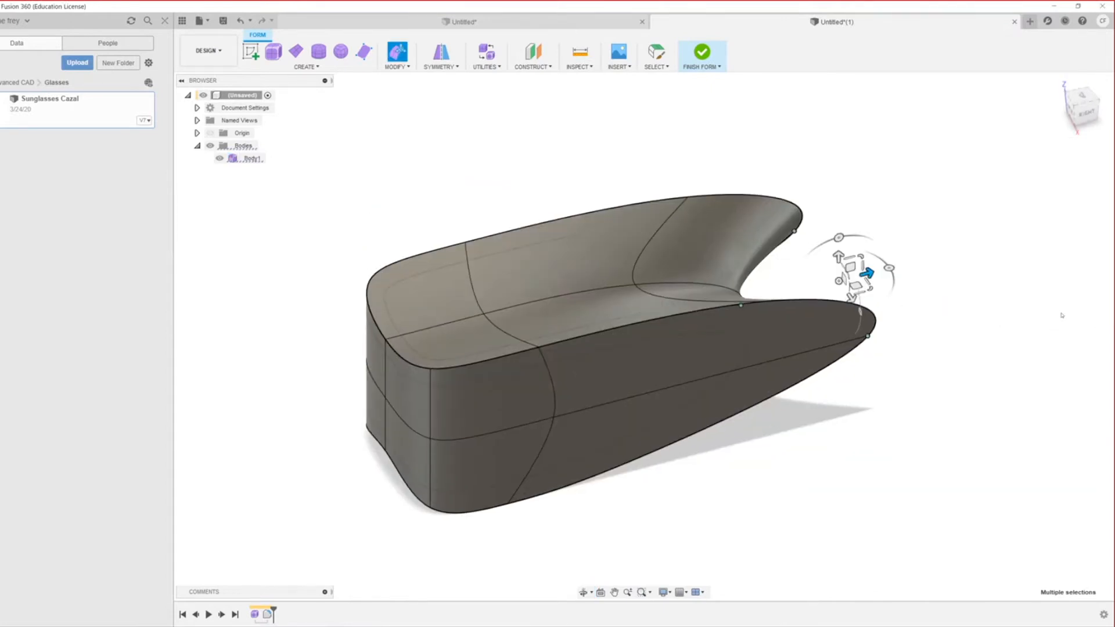
pyautogui.click(708, 57)
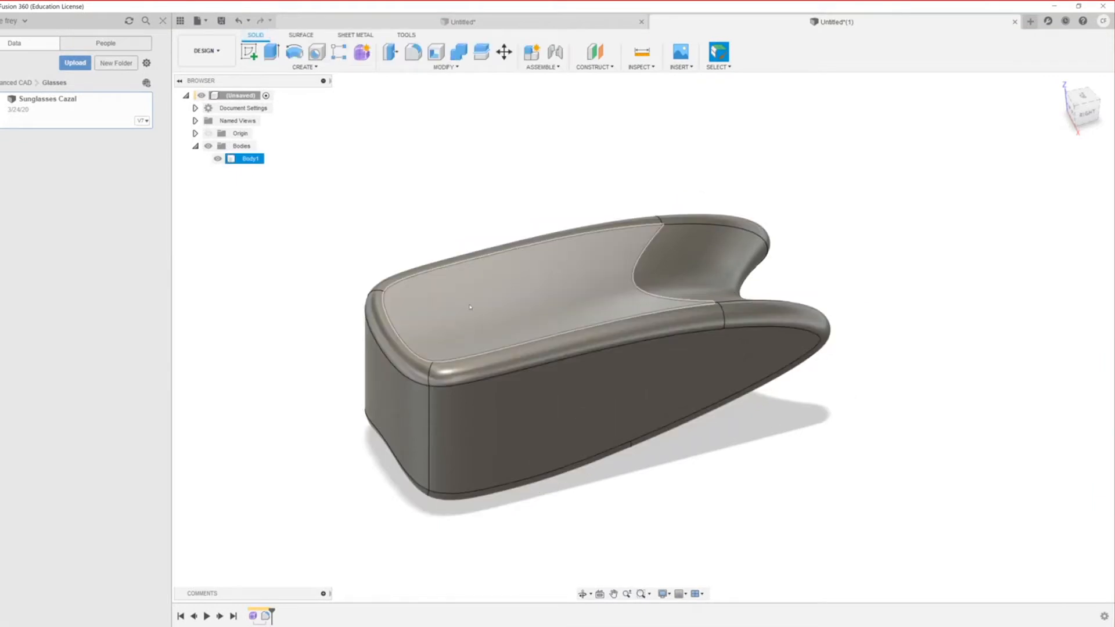
# Step: Deselect the filleted body and its fillet face by clicking empty canvas
pyautogui.click(348, 466)
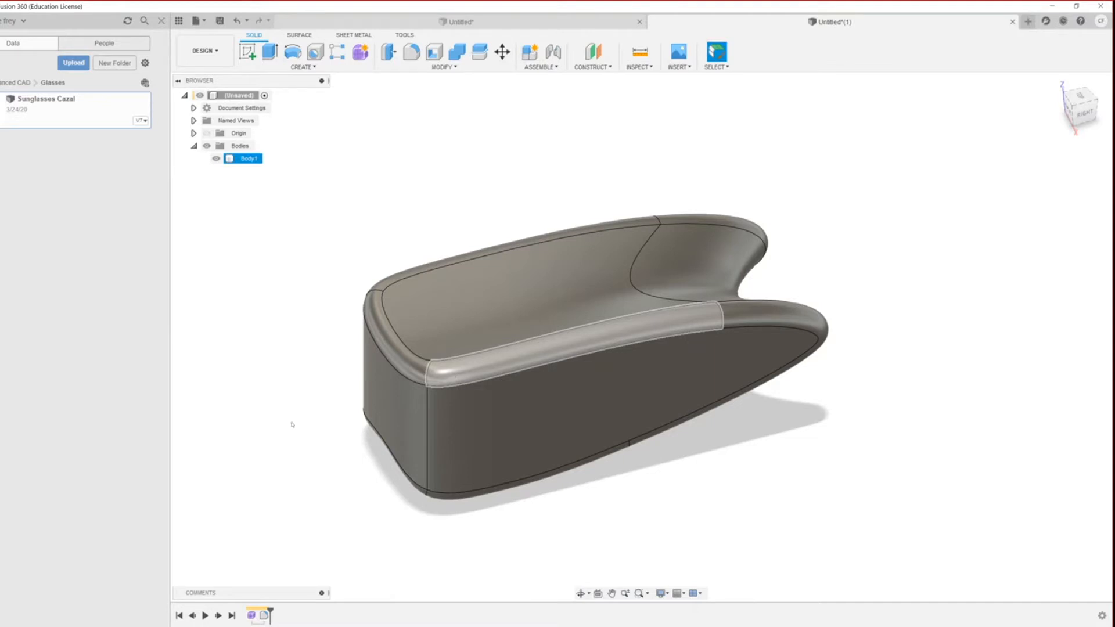
pyautogui.click(355, 437)
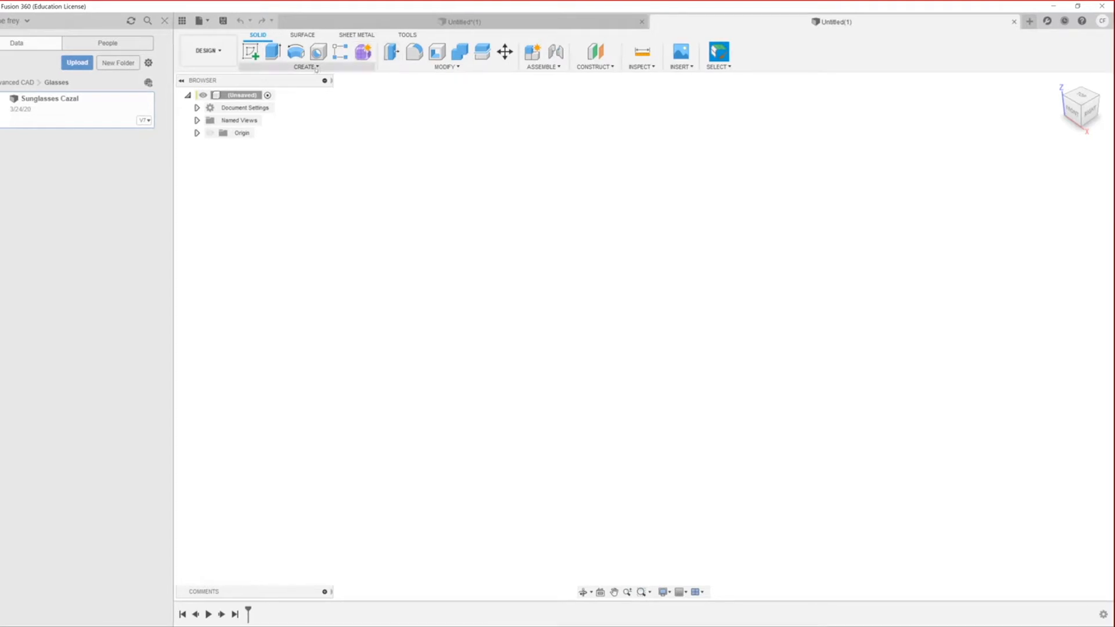
# Step: Start a T-spline plane on the ground plane, centred on the origin, and drag out its corner
pyautogui.click(364, 52)
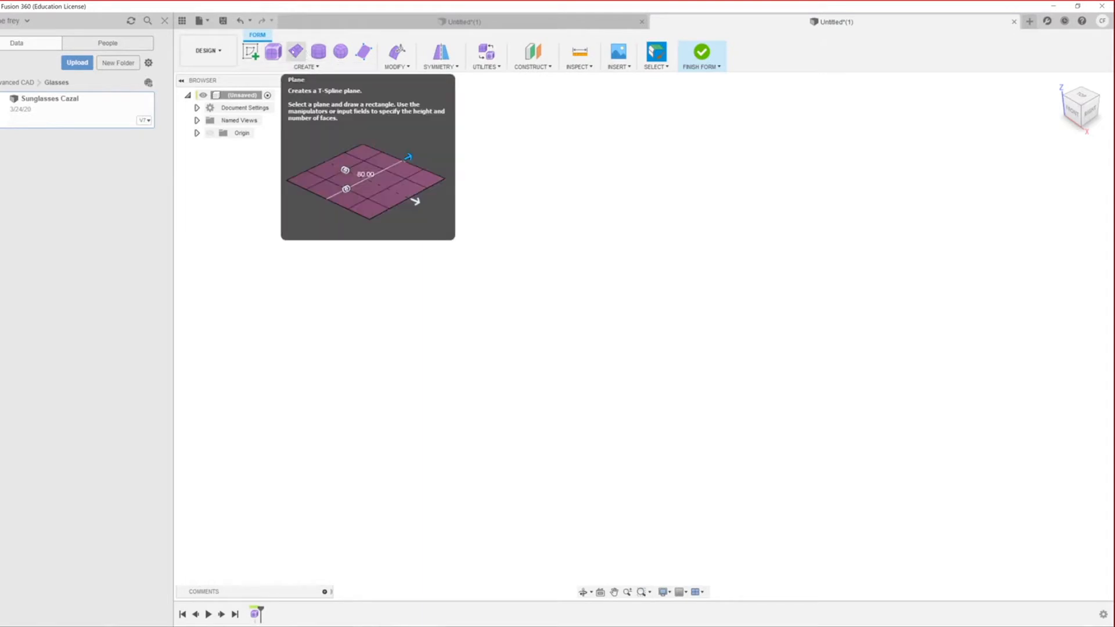
pyautogui.click(296, 51)
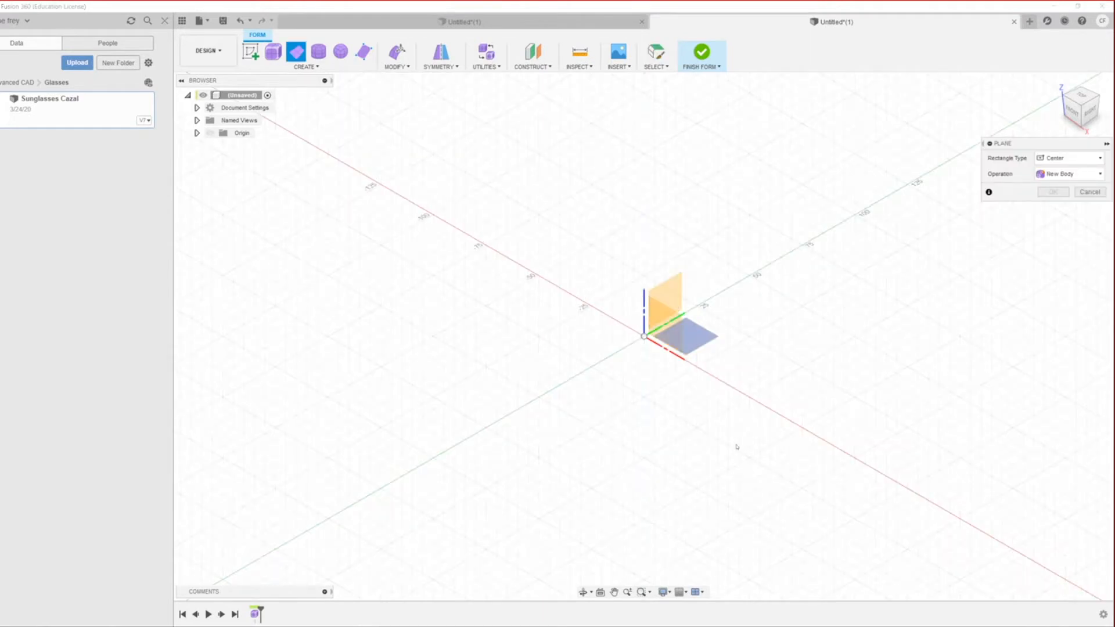
pyautogui.click(684, 336)
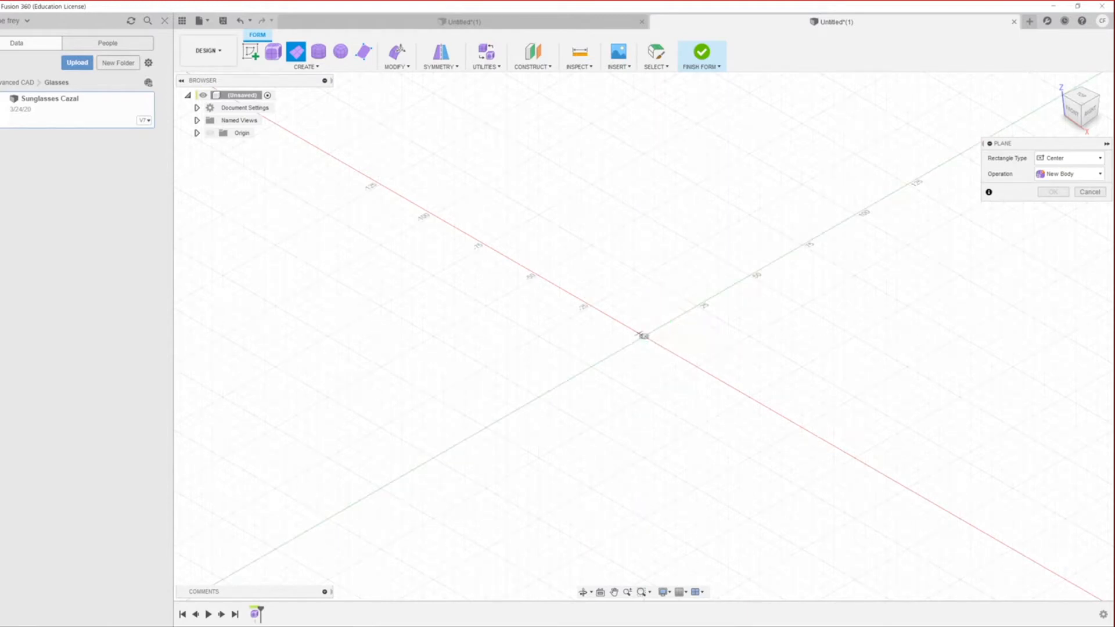
pyautogui.click(644, 337)
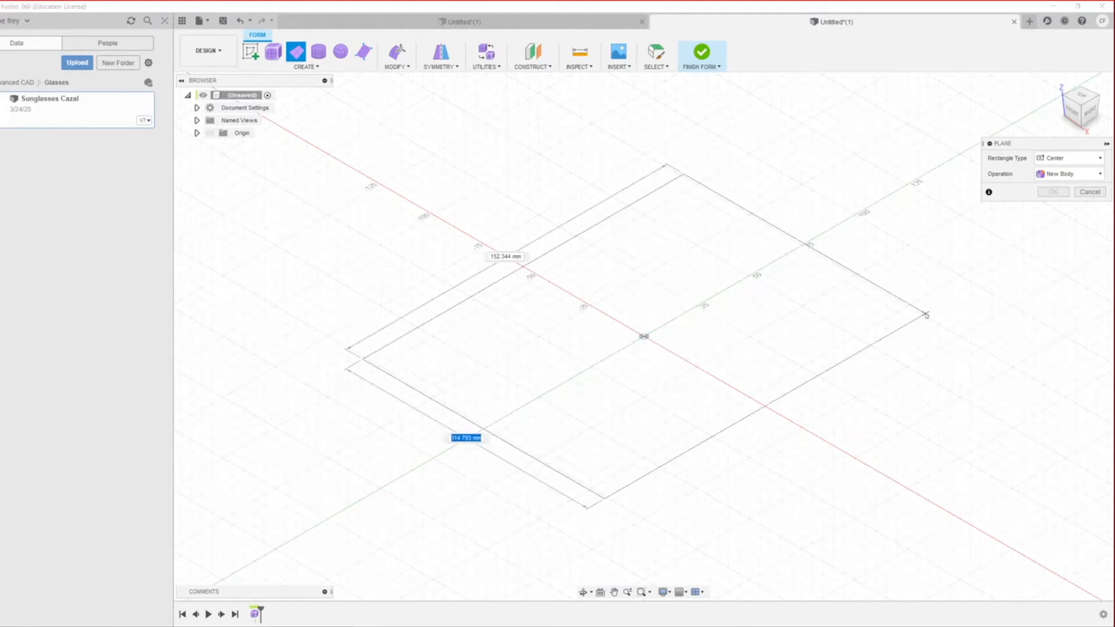
pyautogui.click(943, 310)
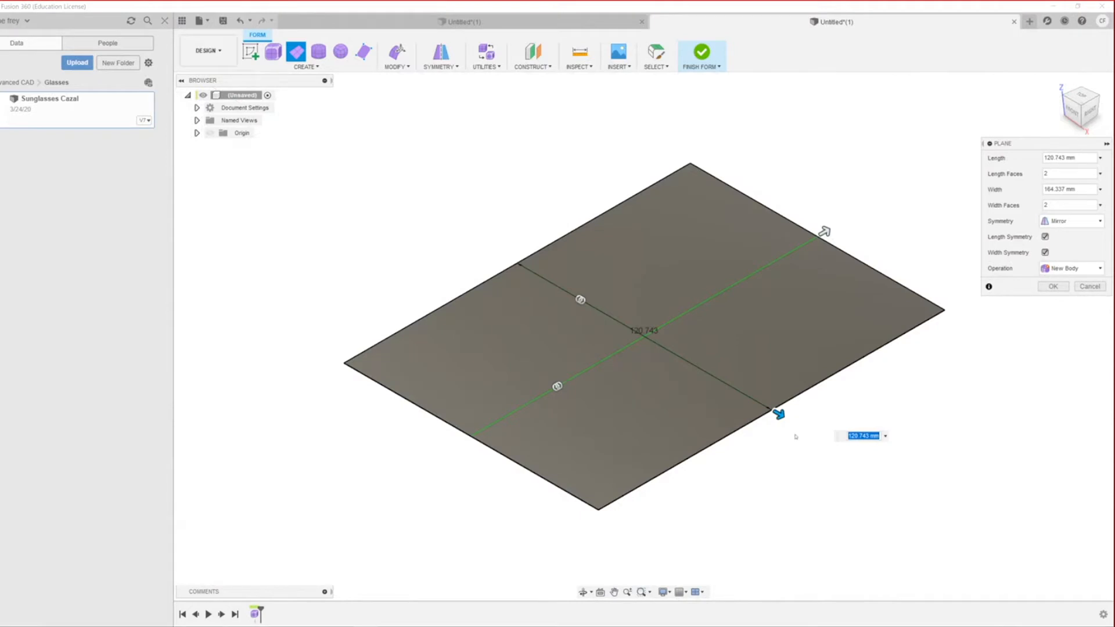
# Step: Set the plane's length and width to 150 mm with mirror symmetry
pyautogui.moveTo(1088, 160); pyautogui.dragTo(908, 119)
pyautogui.write('150')
pyautogui.press('Tab')
pyautogui.write('160')
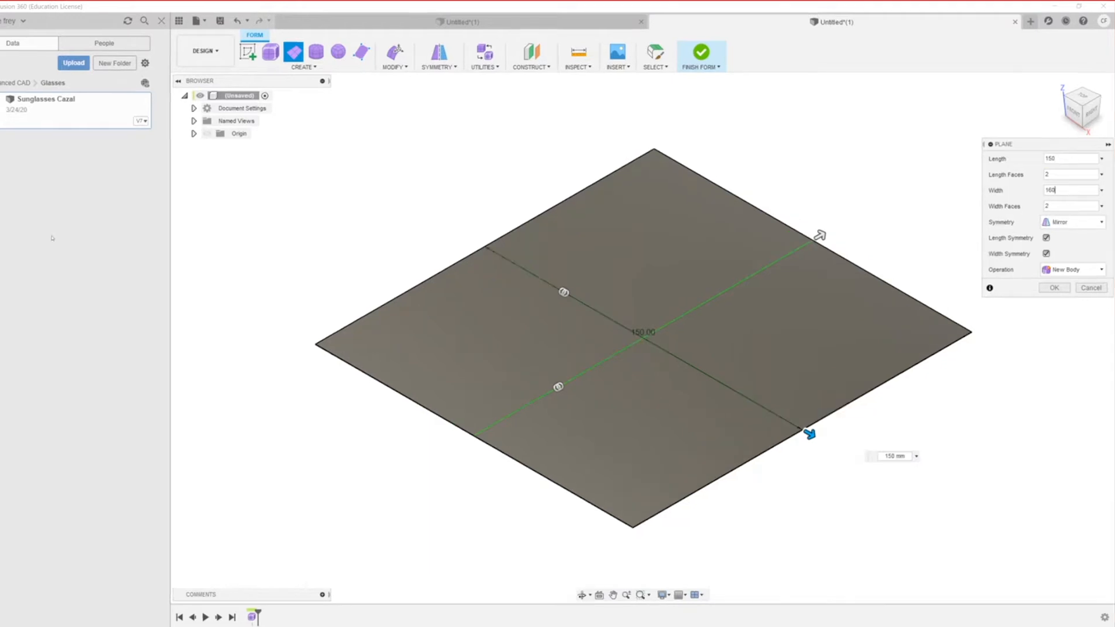
pyautogui.press('BackSpace')
pyautogui.press('BackSpace')
pyautogui.write('50')
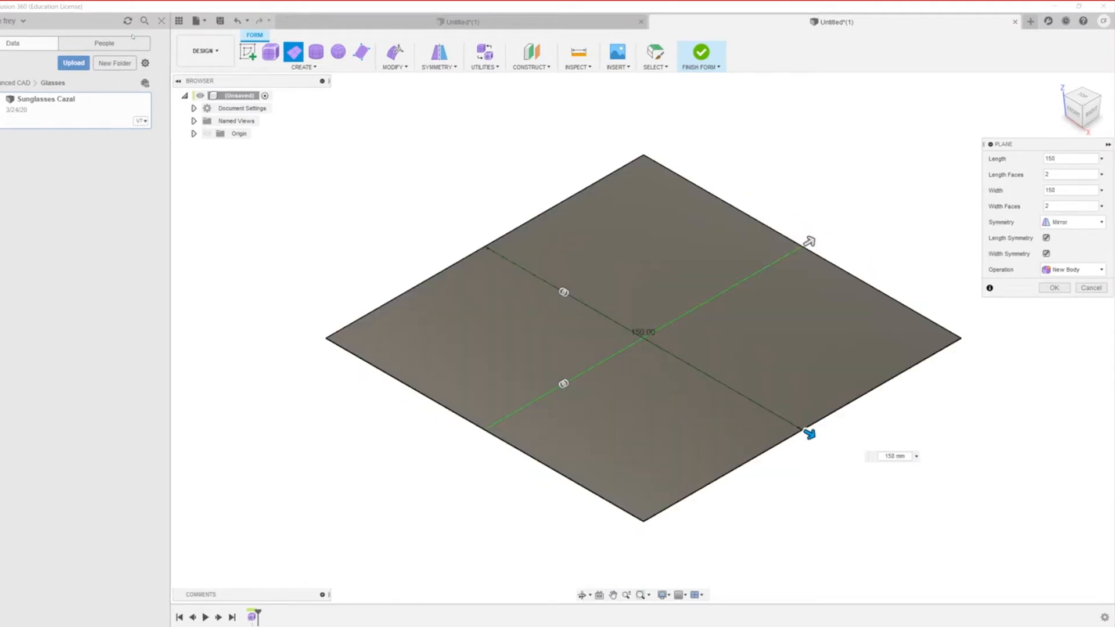
pyautogui.click(1094, 224)
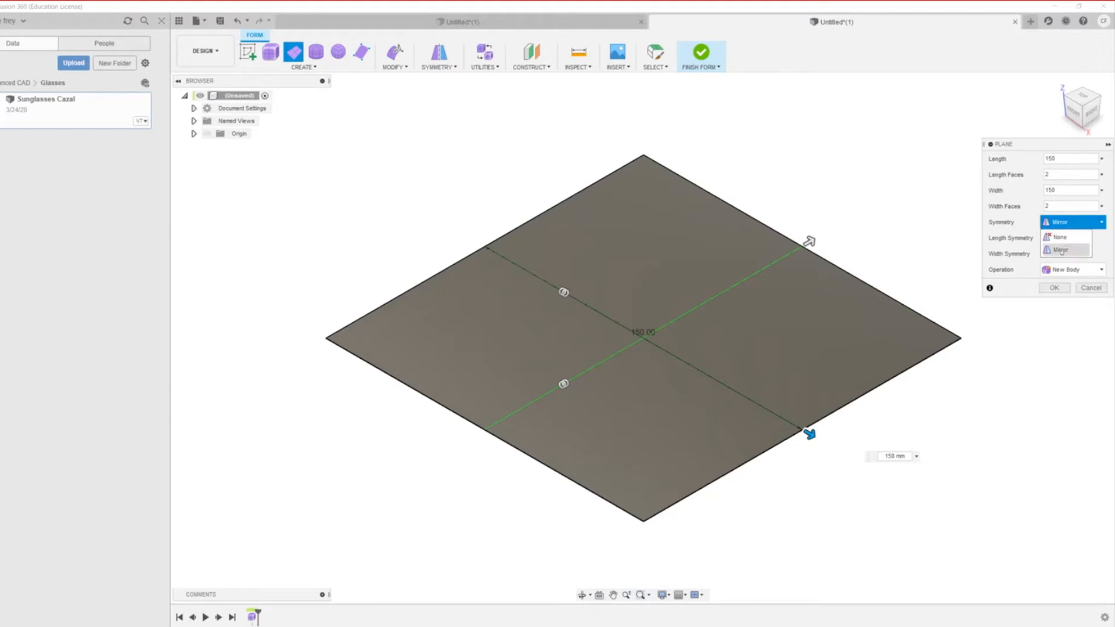
pyautogui.click(1061, 250)
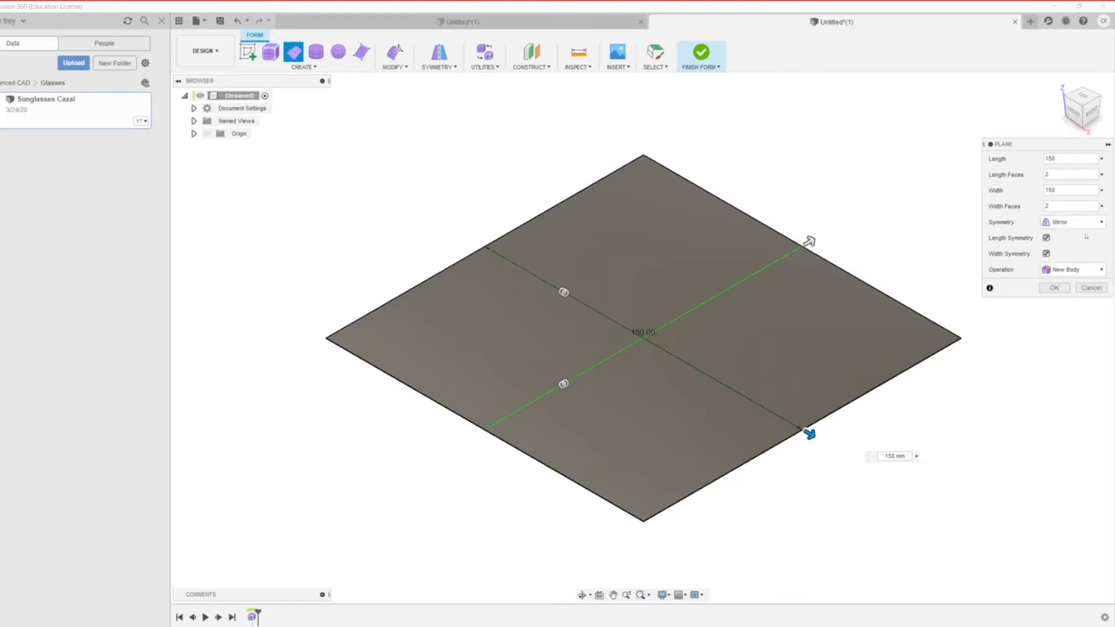
# Step: Add width symmetry, create the 150 mm plane, then select its edges and faces to preview mirroring
pyautogui.click(1047, 254)
pyautogui.click(1054, 287)
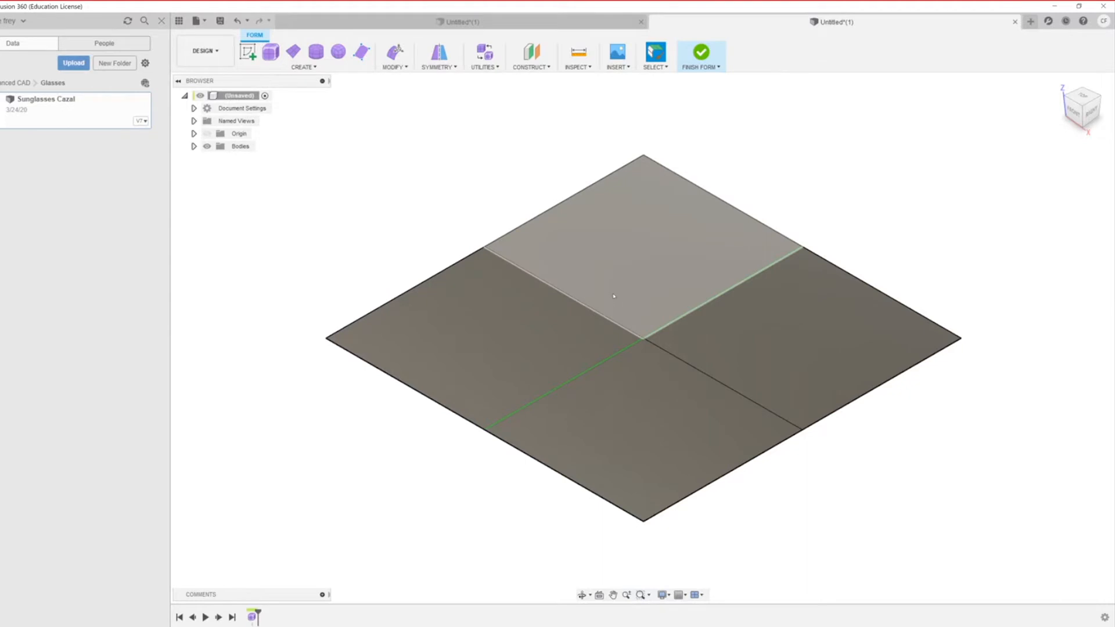
pyautogui.click(711, 378)
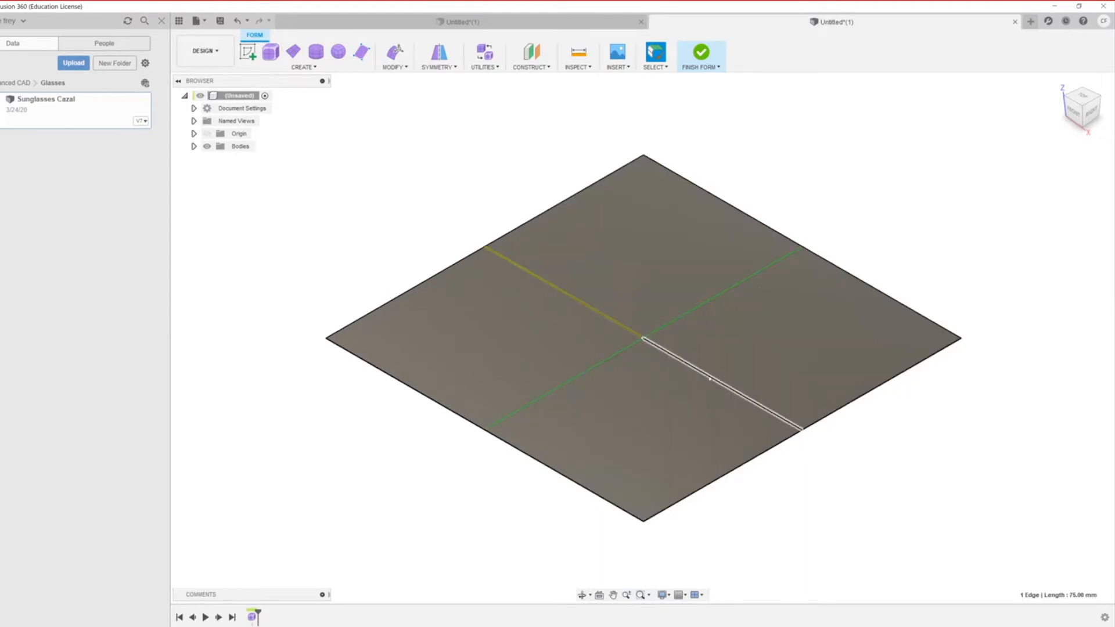
pyautogui.click(765, 313)
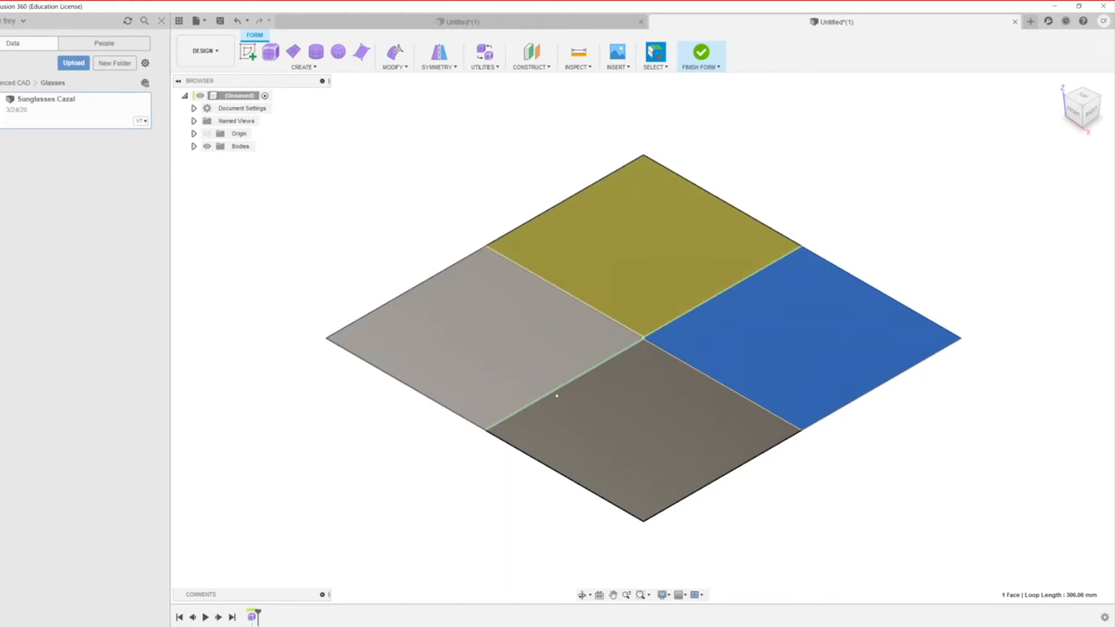
pyautogui.click(644, 430)
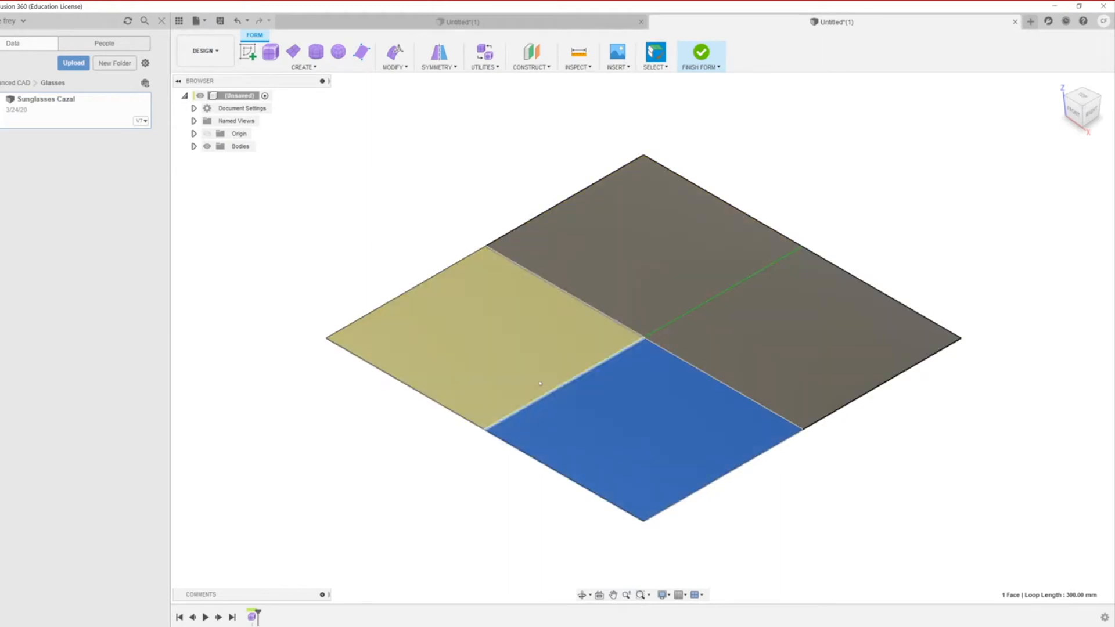
# Step: Try raising the bottom face about 16 mm with Edit Form, then undo it
pyautogui.rightClick(635, 461)
pyautogui.press('Escape')
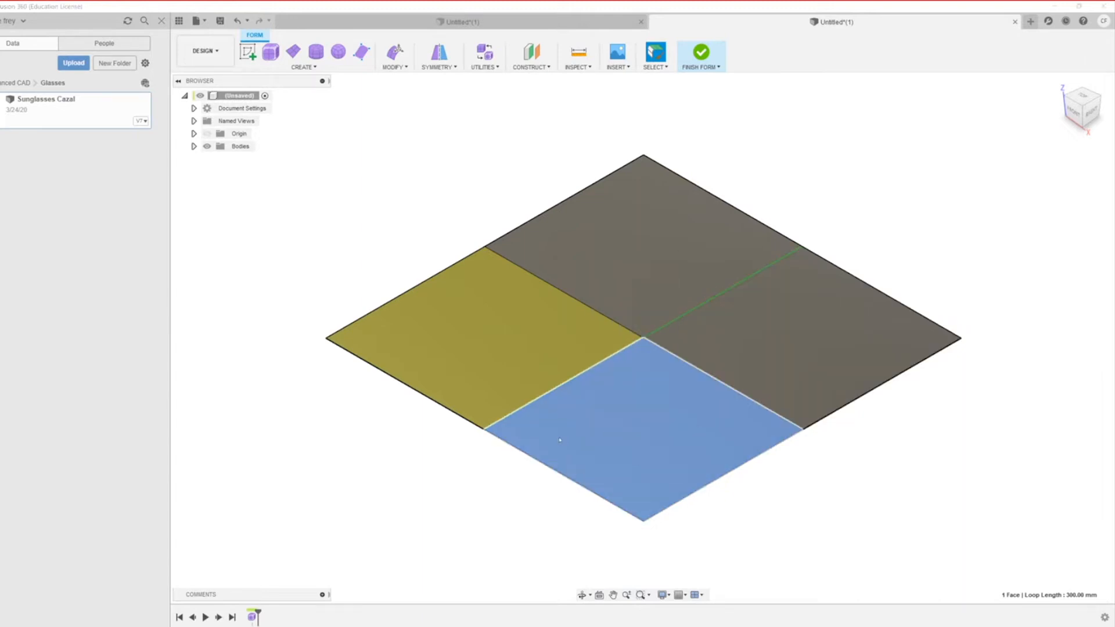
pyautogui.moveTo(645, 398); pyautogui.dragTo(651, 365)
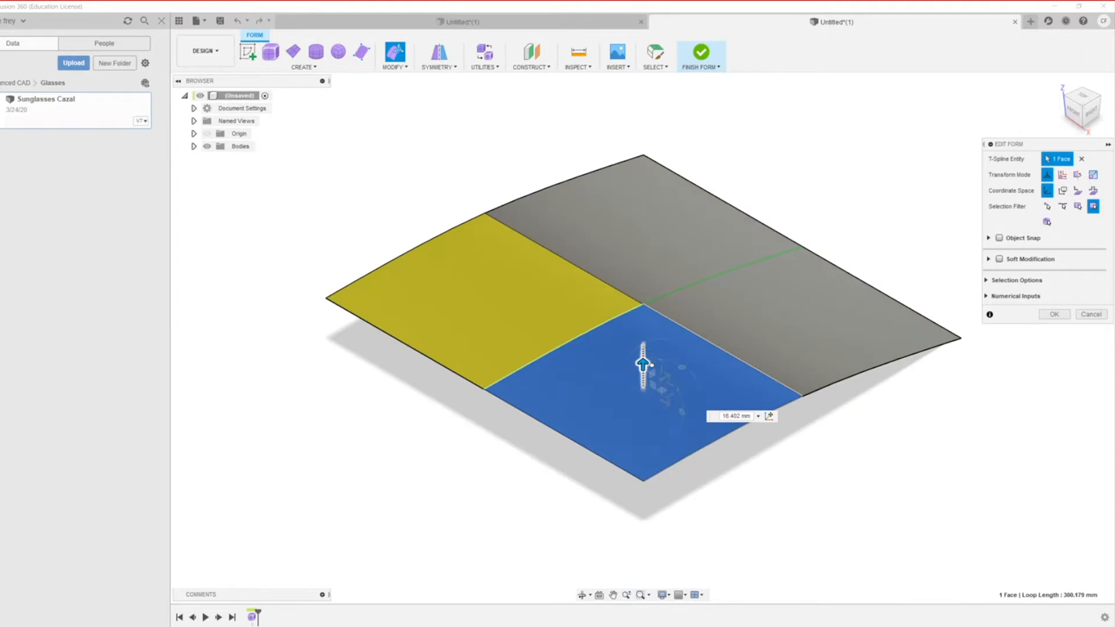
pyautogui.scroll(-4, 639, 407)
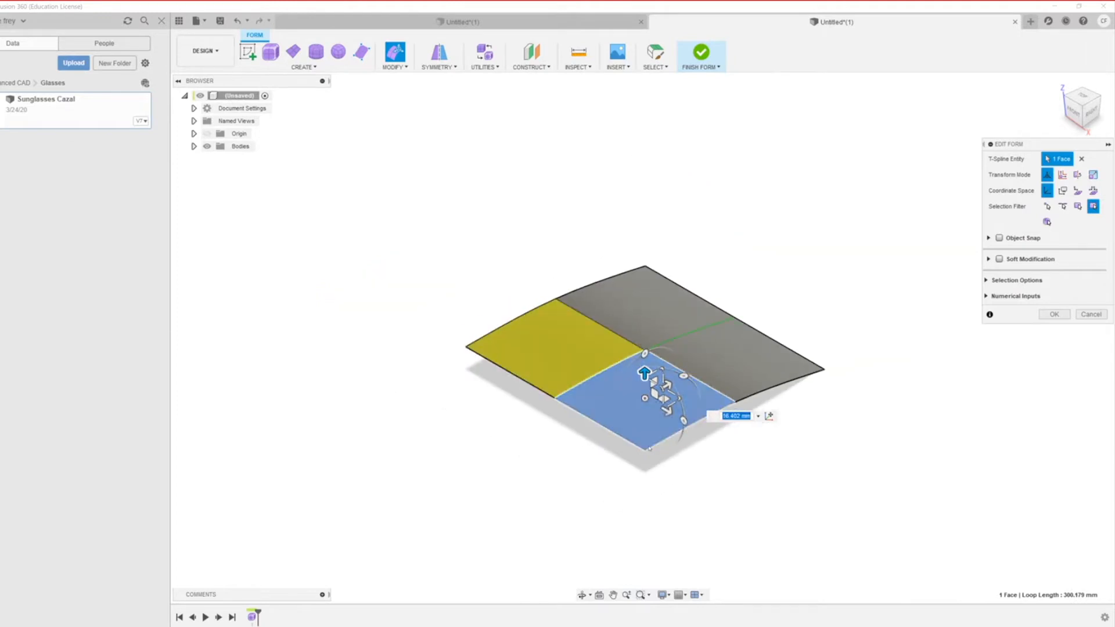
pyautogui.hotkey('ctrl', 'z')
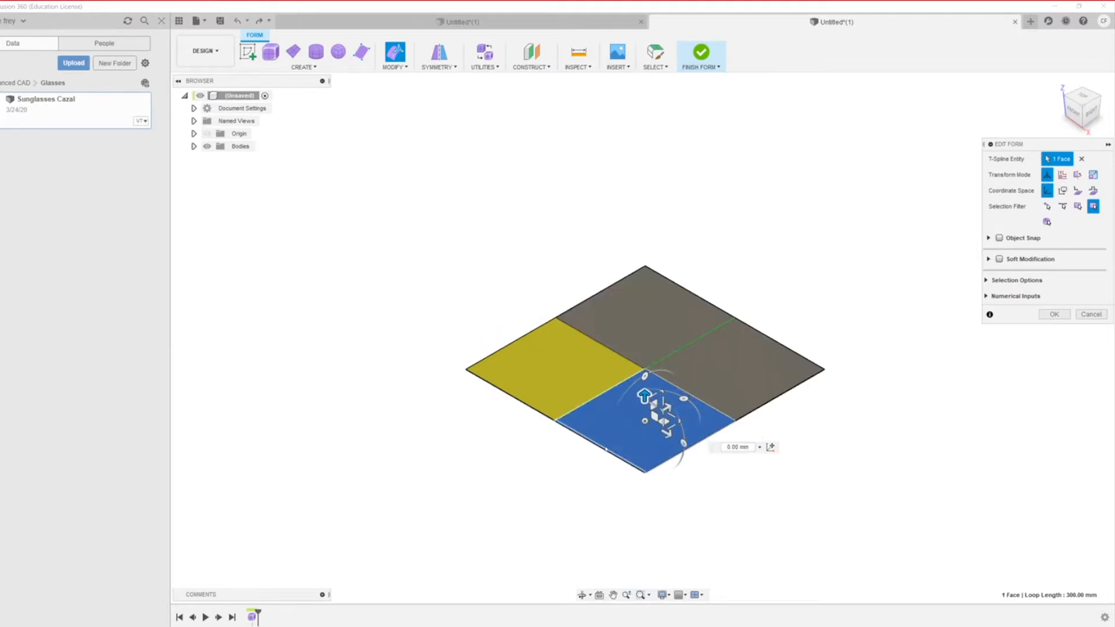
# Step: Pull the front corner vertex down about 25 mm and view the bend in box display
pyautogui.click(645, 471)
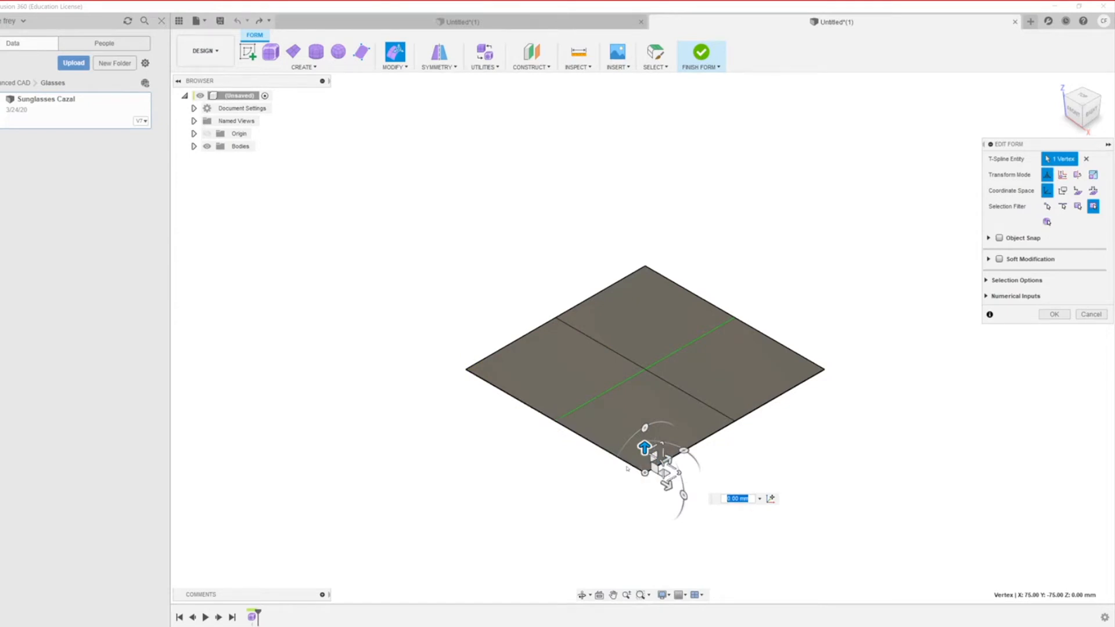
pyautogui.moveTo(643, 446); pyautogui.dragTo(638, 406)
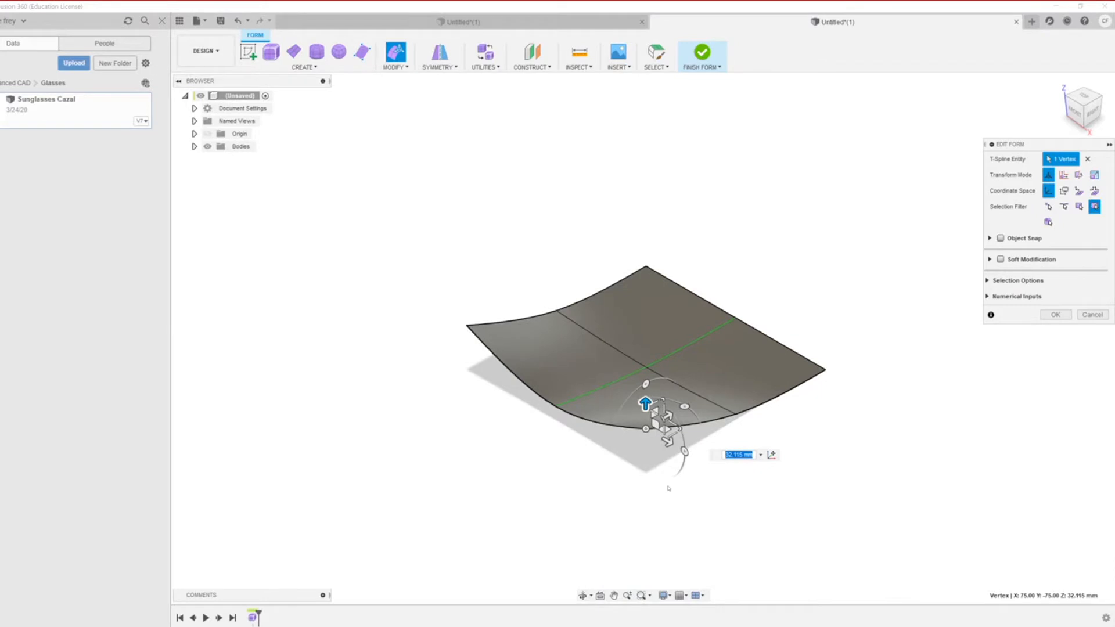
pyautogui.moveTo(645, 404); pyautogui.dragTo(645, 482)
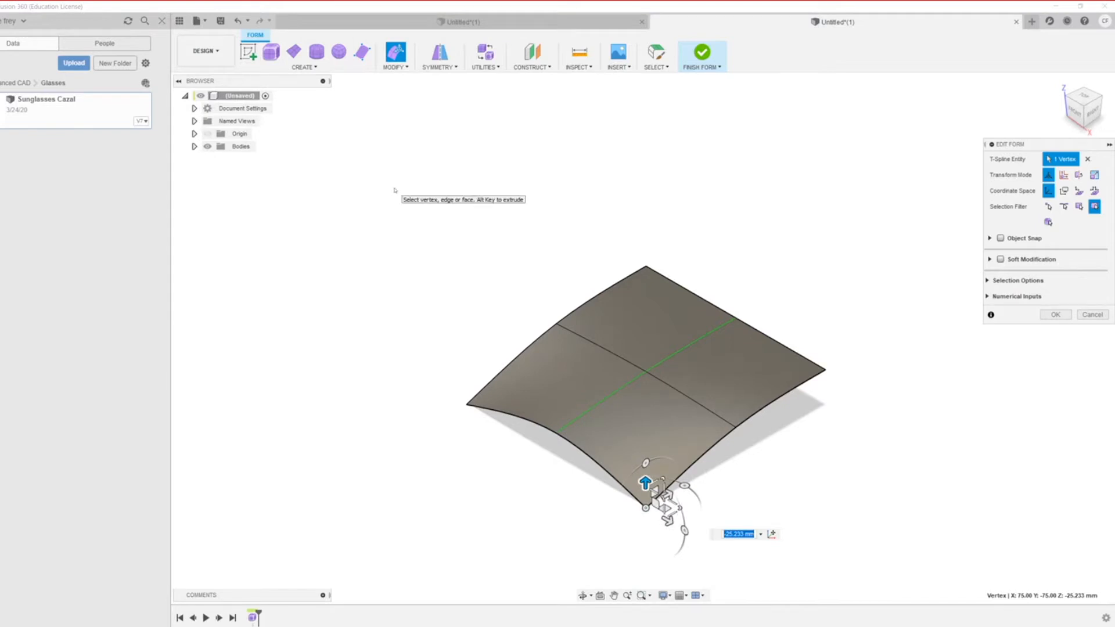
pyautogui.hotkey('alt', '1')
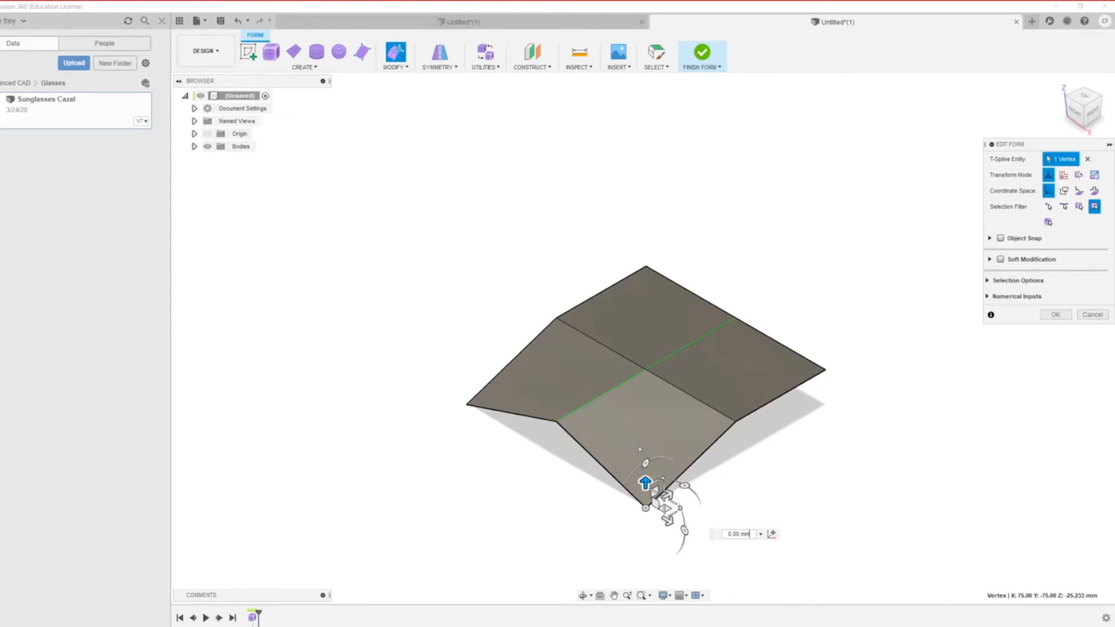
pyautogui.keyDown('shift'); pyautogui.moveTo(523, 488); pyautogui.dragTo(657, 427, button='middle'); pyautogui.keyUp('shift')
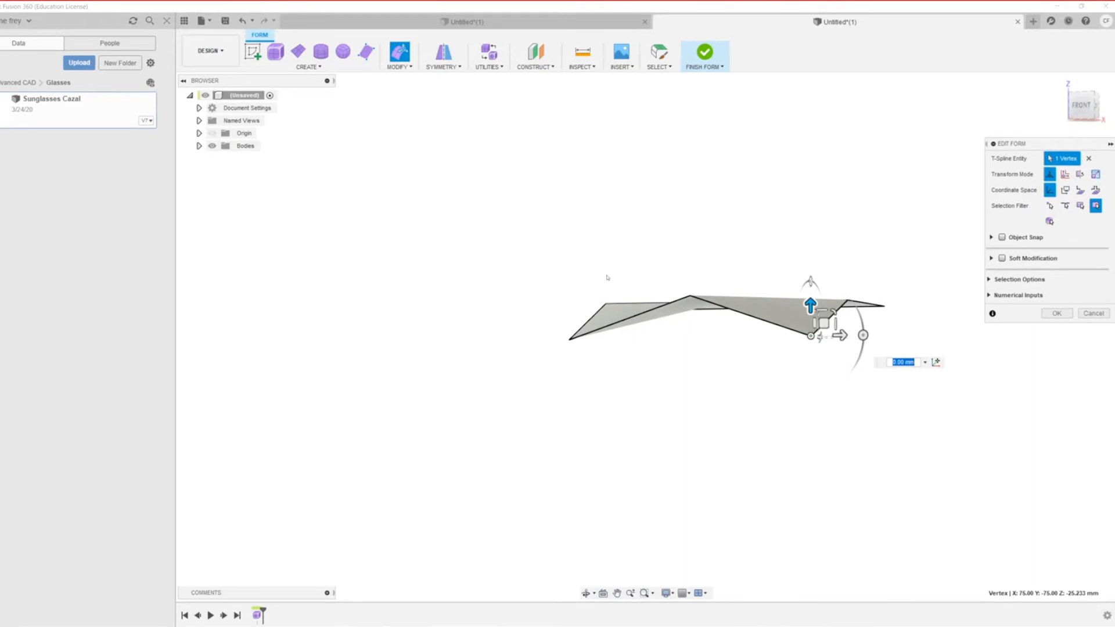
# Step: Cycle box, control-frame and smooth displays, then undo the corner bend to flatten the plane
pyautogui.hotkey('ctrl', '3')
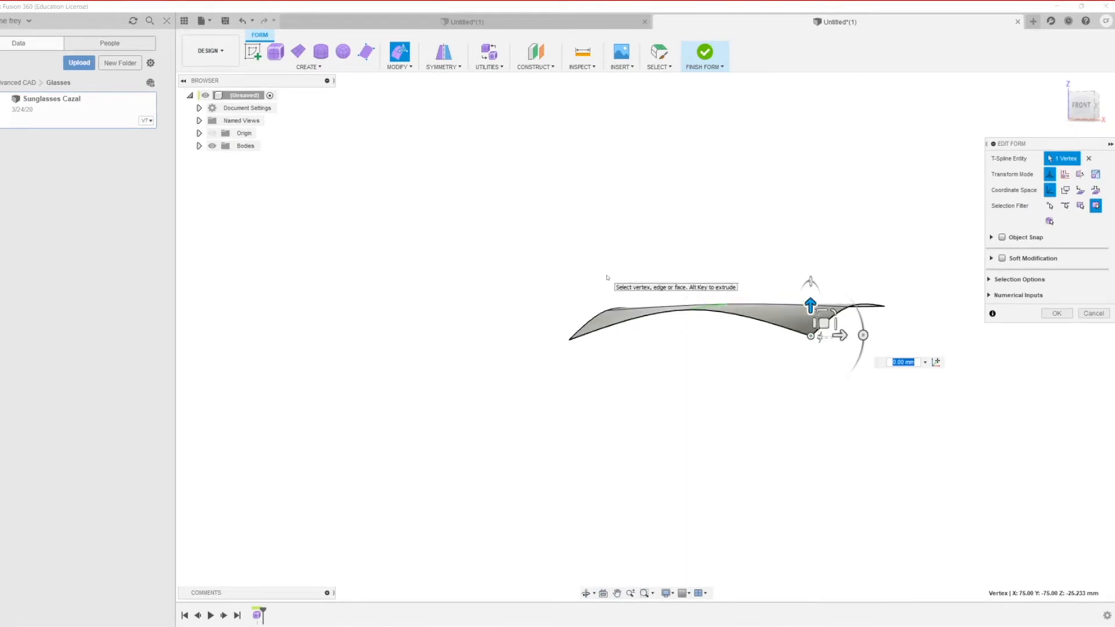
pyautogui.hotkey('alt', '2')
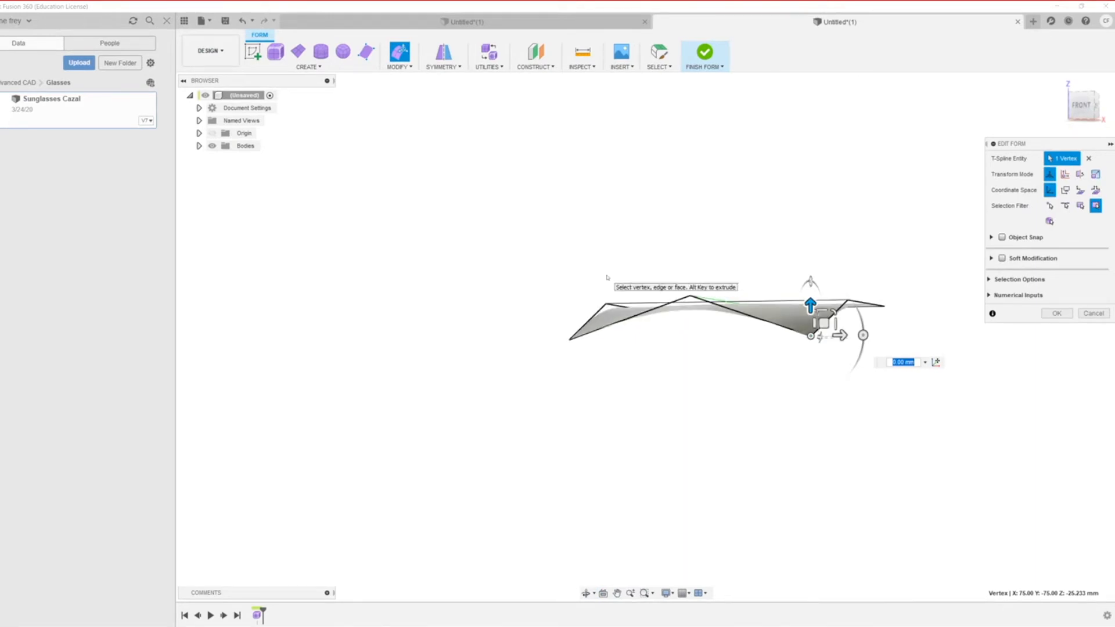
pyautogui.hotkey('alt', '1')
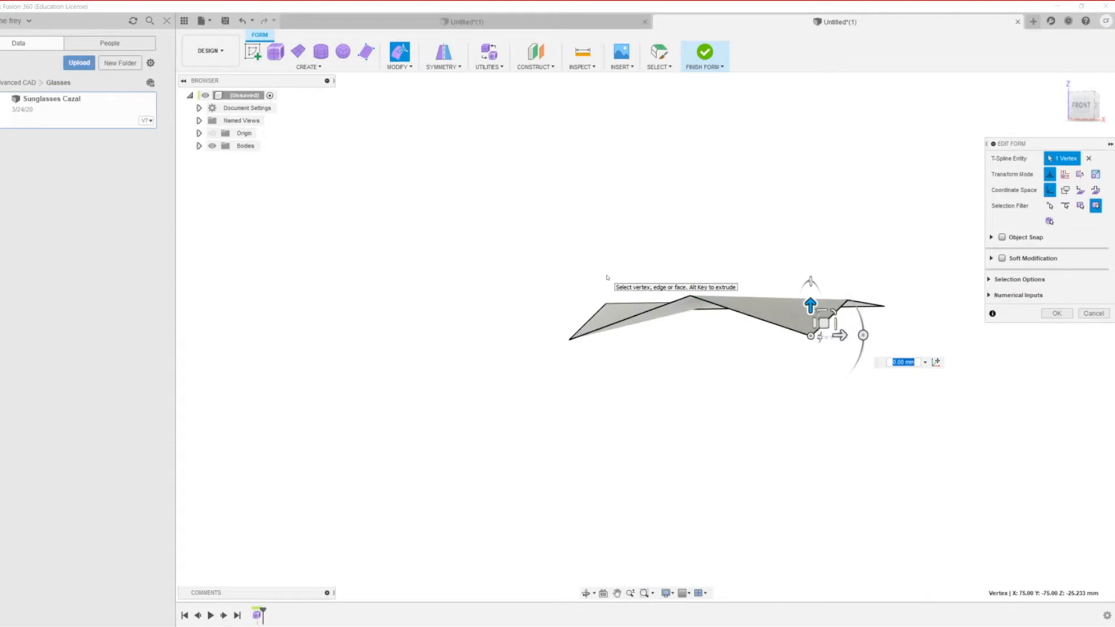
pyautogui.hotkey('alt', '3')
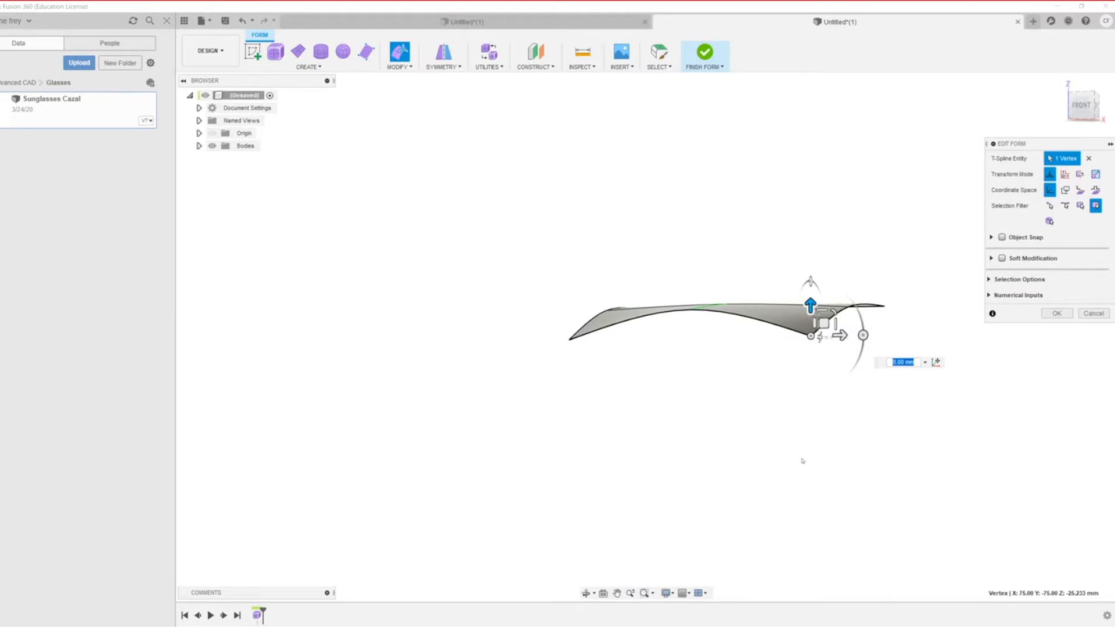
pyautogui.keyDown('shift'); pyautogui.moveTo(743, 455); pyautogui.dragTo(784, 433, button='middle'); pyautogui.keyUp('shift')
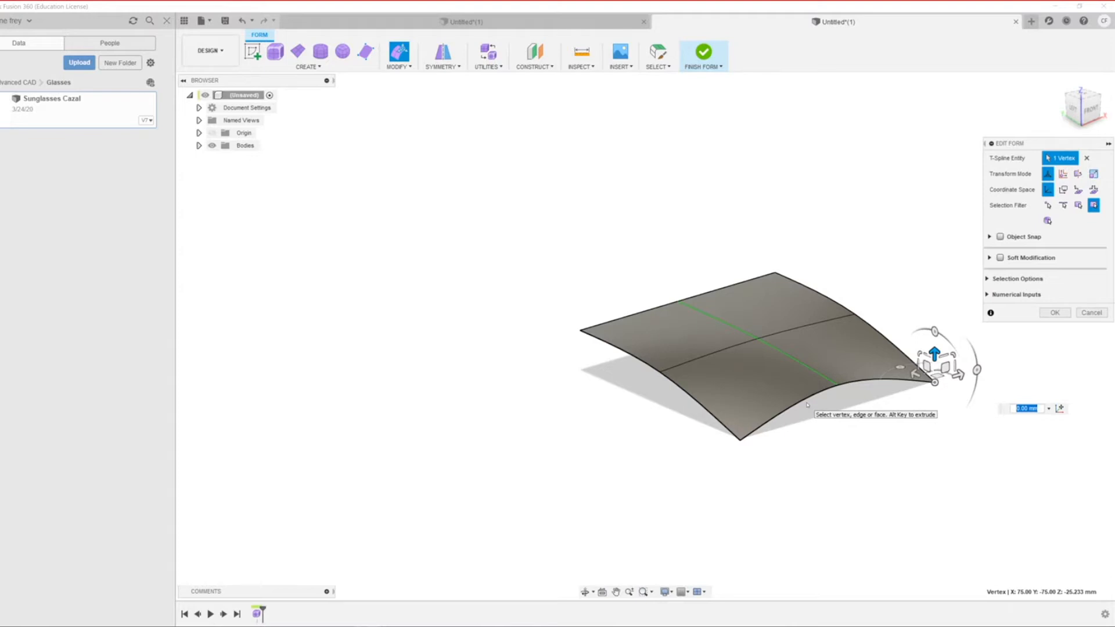
pyautogui.hotkey('ctrl', 'z')
pyautogui.hotkey('ctrl', 'z')
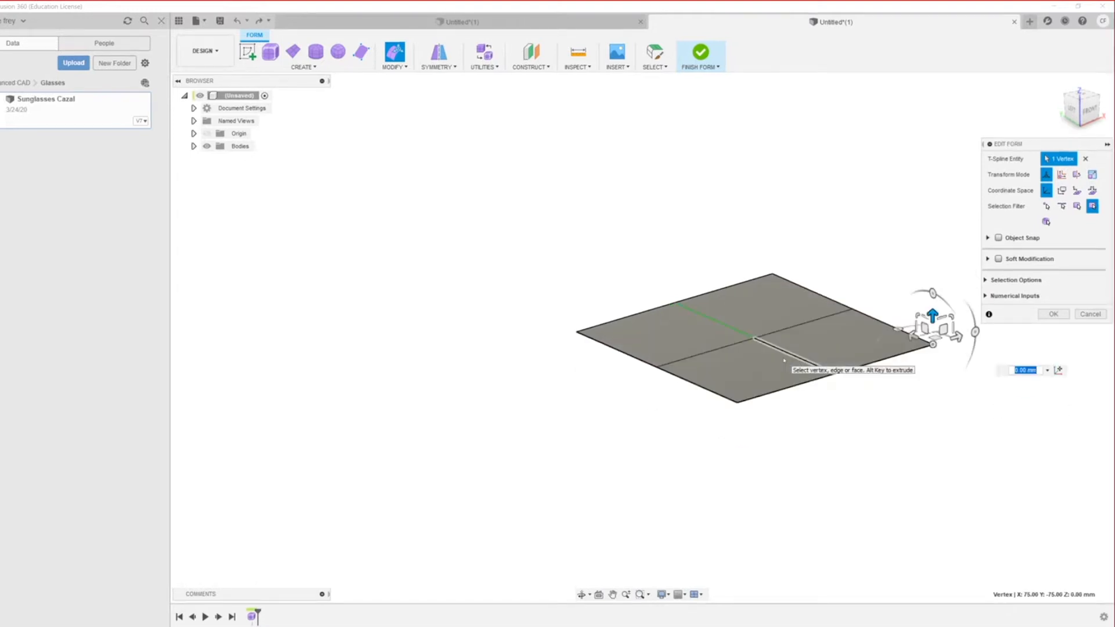
# Step: Delete the extra inner edge from the flat 150 mm plane after briefly editing the centre edge
pyautogui.keyDown('shift'); pyautogui.moveTo(477, 316); pyautogui.dragTo(691, 430, button='middle'); pyautogui.keyUp('shift')
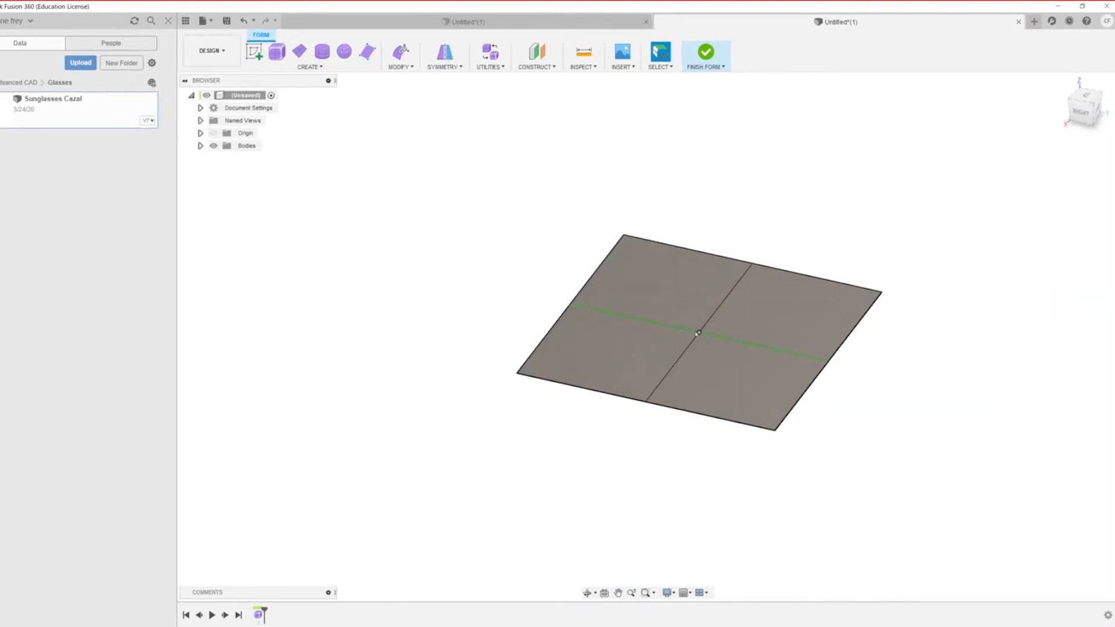
pyautogui.click(727, 339)
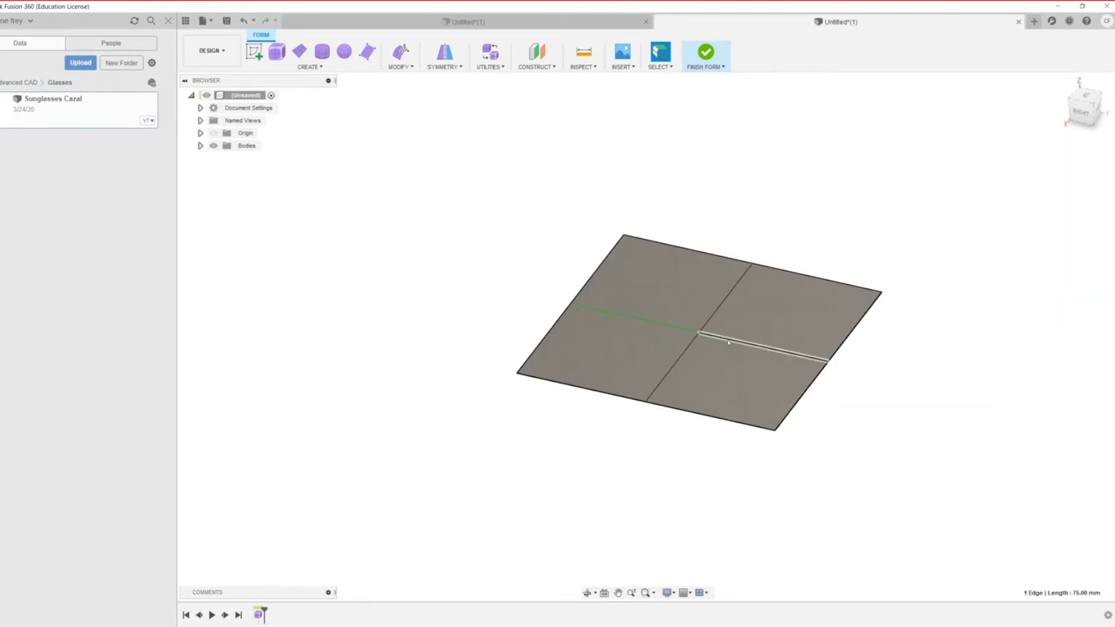
pyautogui.rightClick(727, 340)
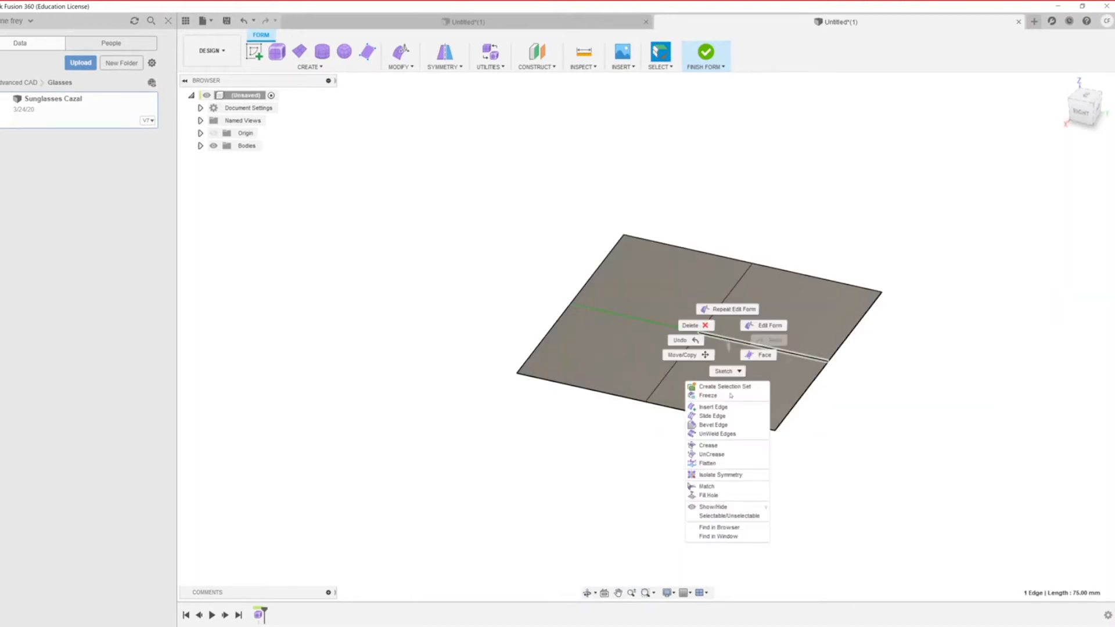
pyautogui.click(760, 324)
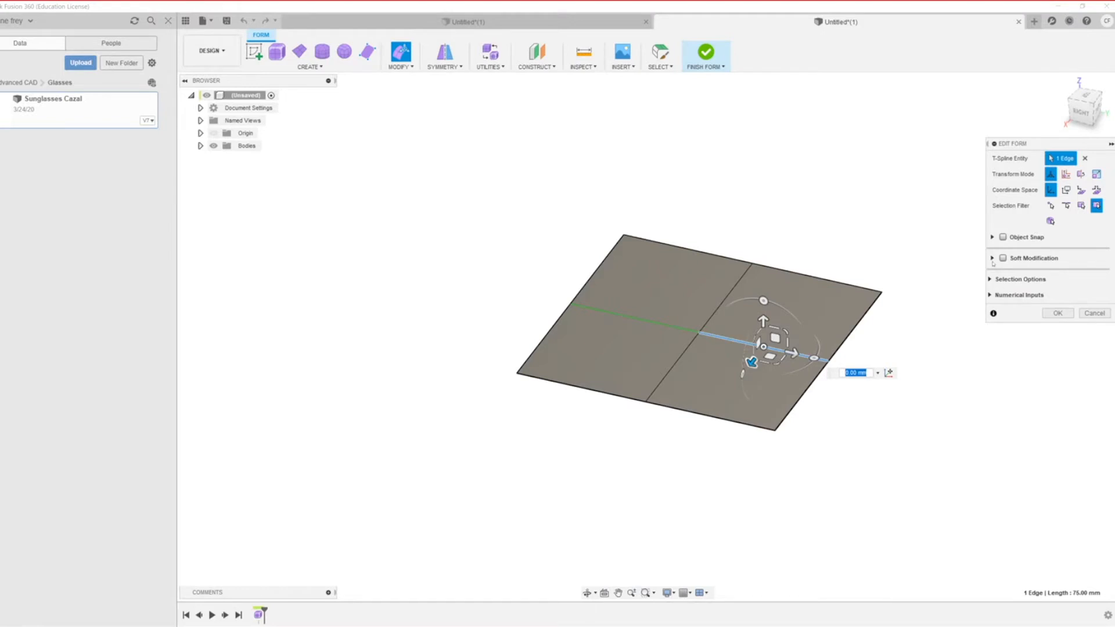
pyautogui.press('Escape')
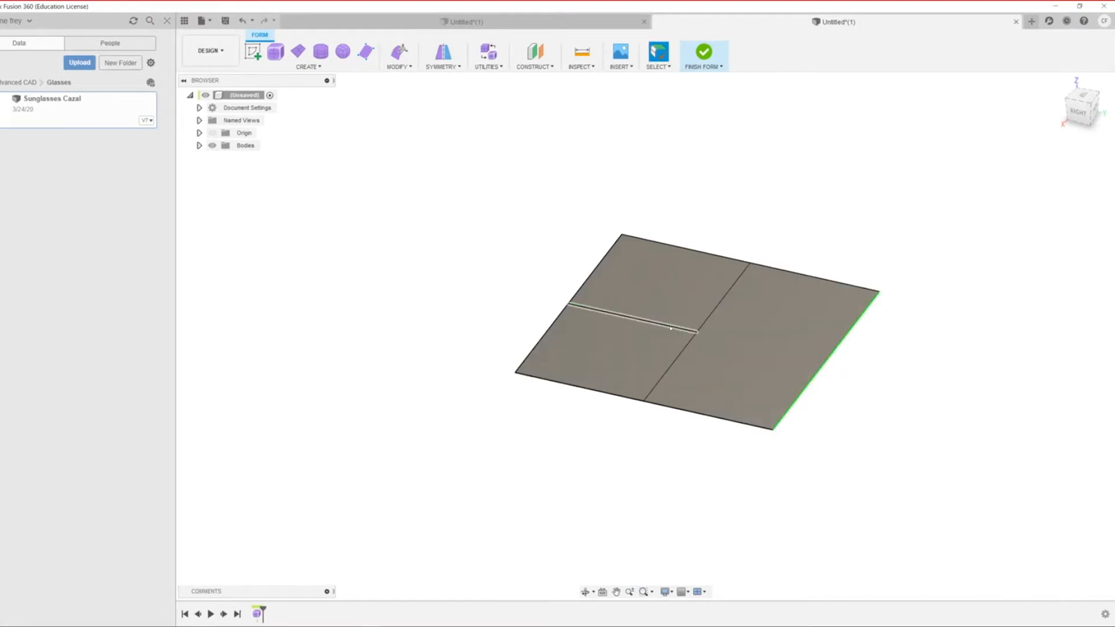
pyautogui.click(671, 328)
pyautogui.press('Delete')
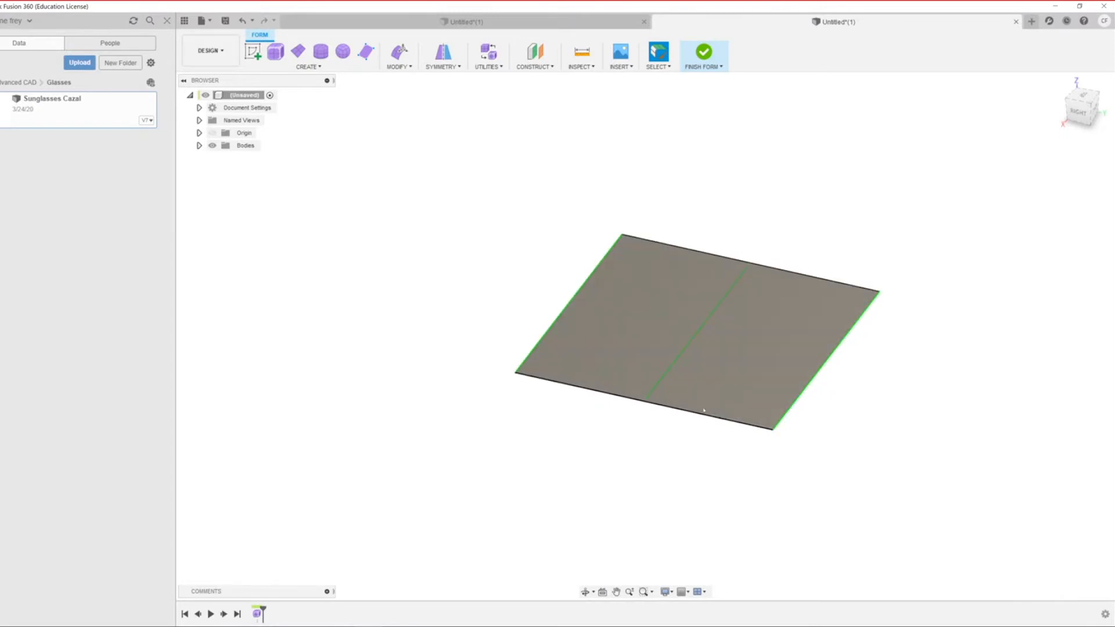
pyautogui.rightClick(675, 328)
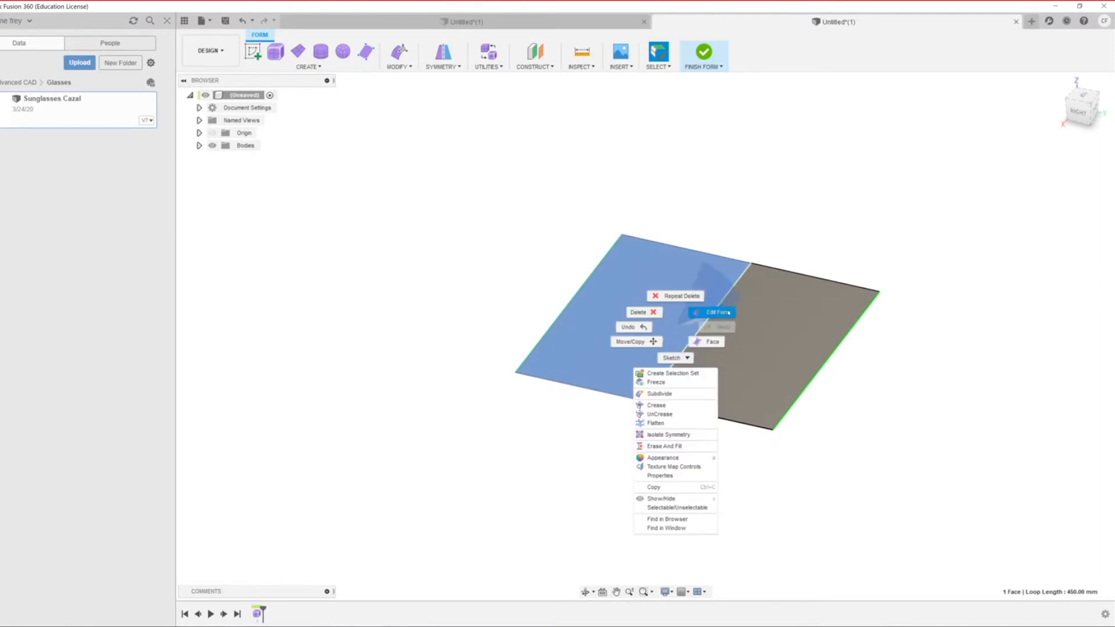
pyautogui.click(715, 312)
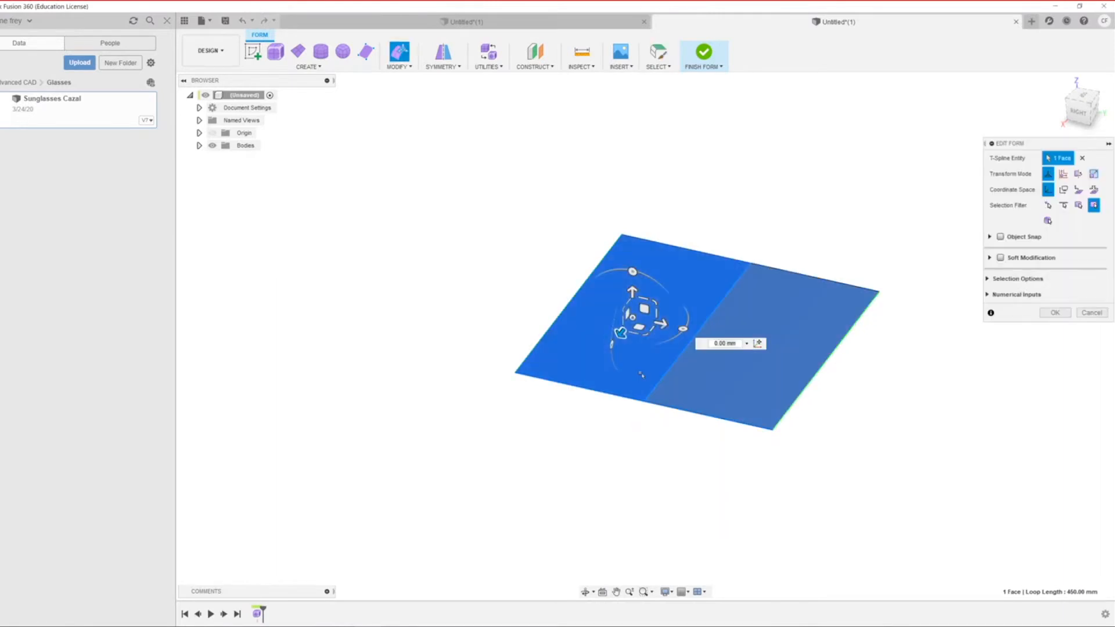
pyautogui.moveTo(642, 377); pyautogui.dragTo(641, 374)
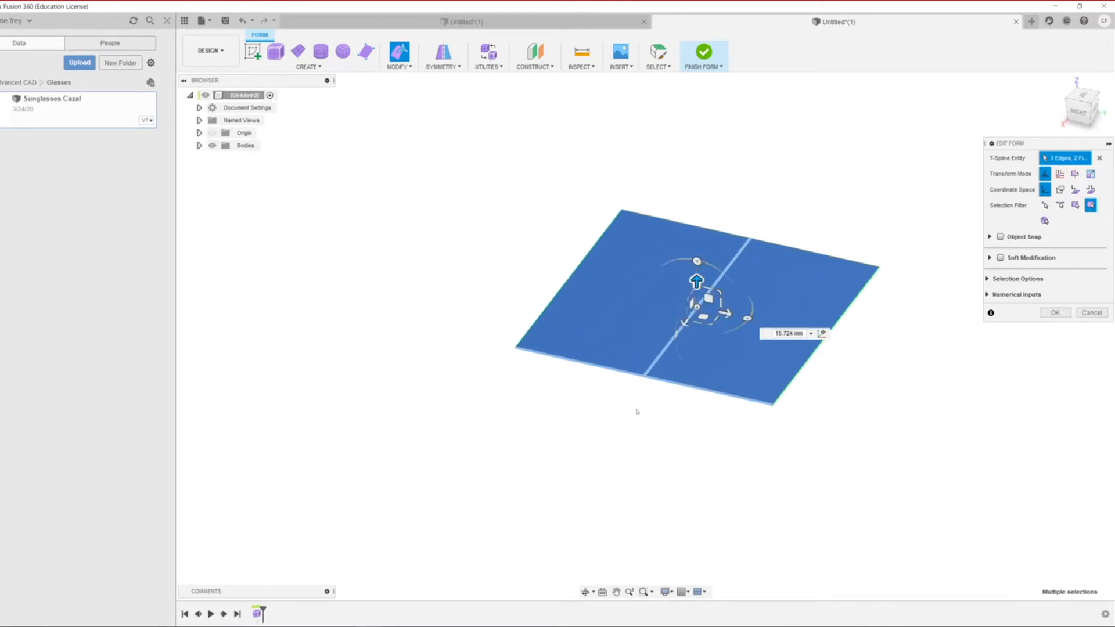
pyautogui.click(762, 429)
pyautogui.click(771, 404)
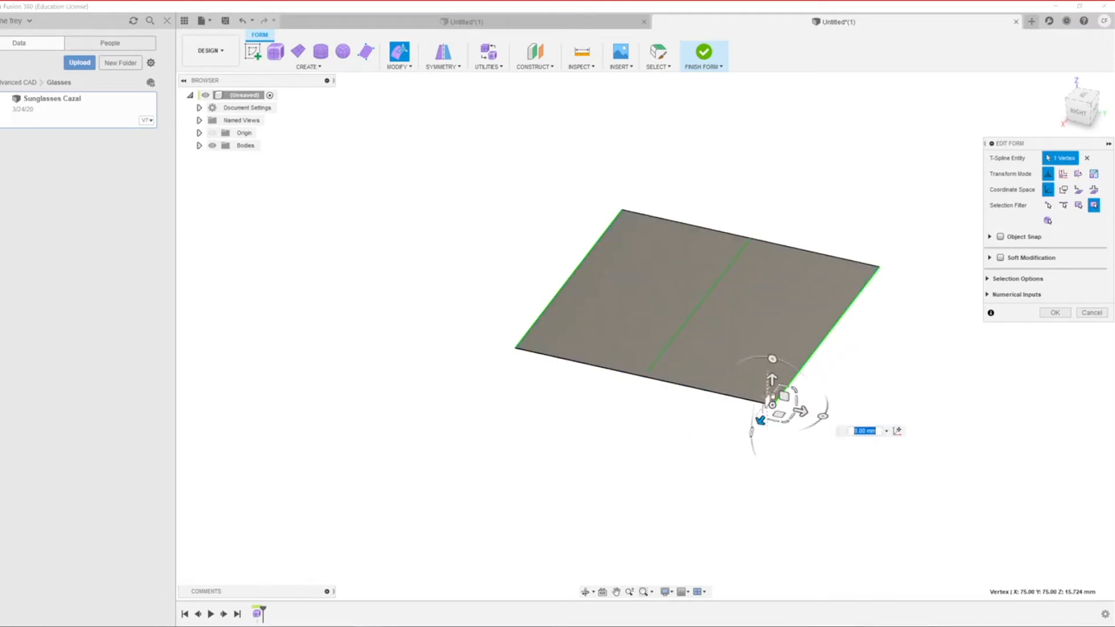
pyautogui.moveTo(772, 380); pyautogui.dragTo(772, 328)
pyautogui.click(721, 274)
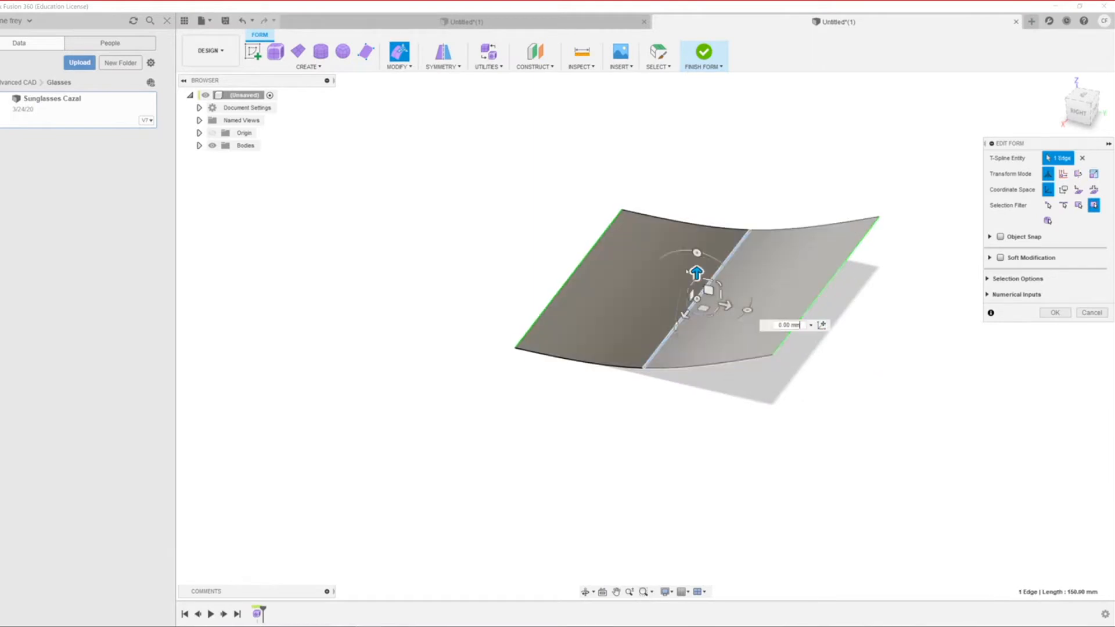
pyautogui.click(750, 227)
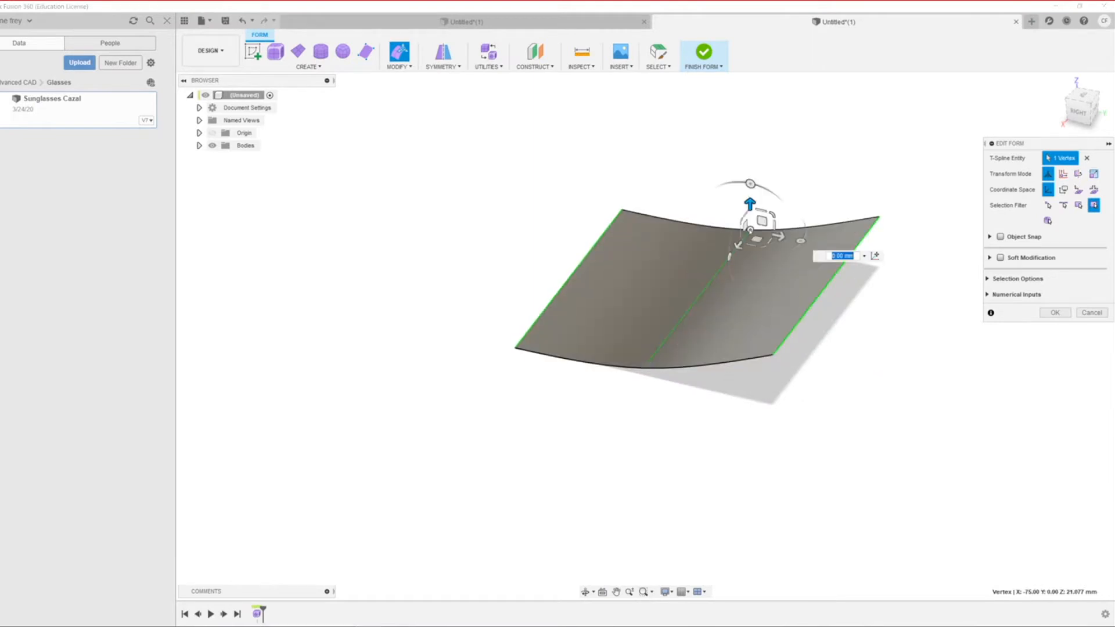
pyautogui.moveTo(752, 207); pyautogui.dragTo(749, 284)
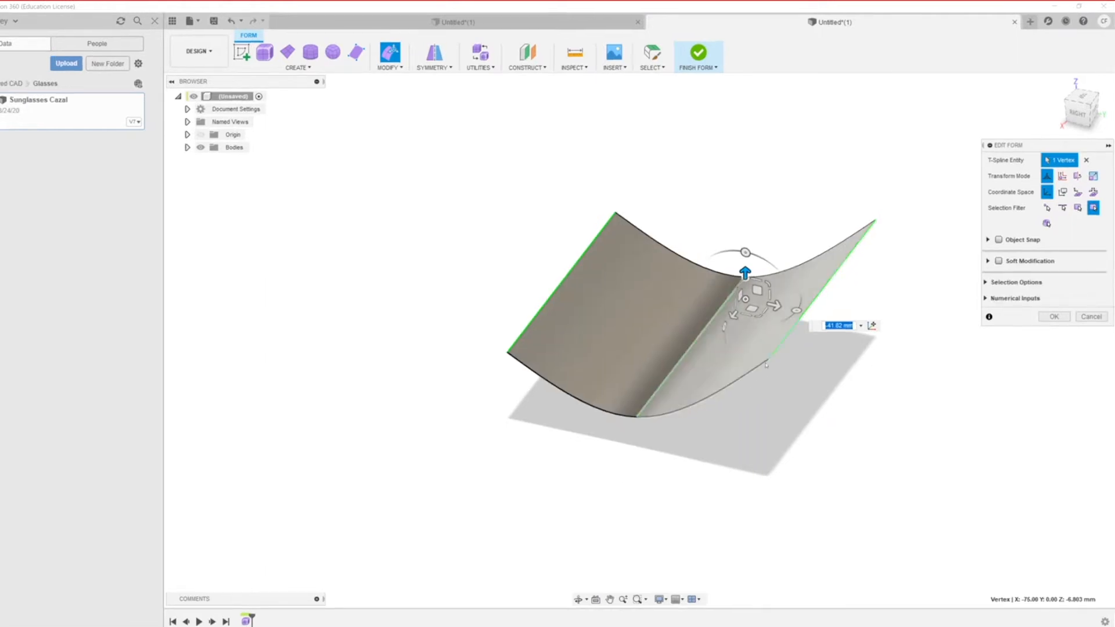
pyautogui.click(769, 362)
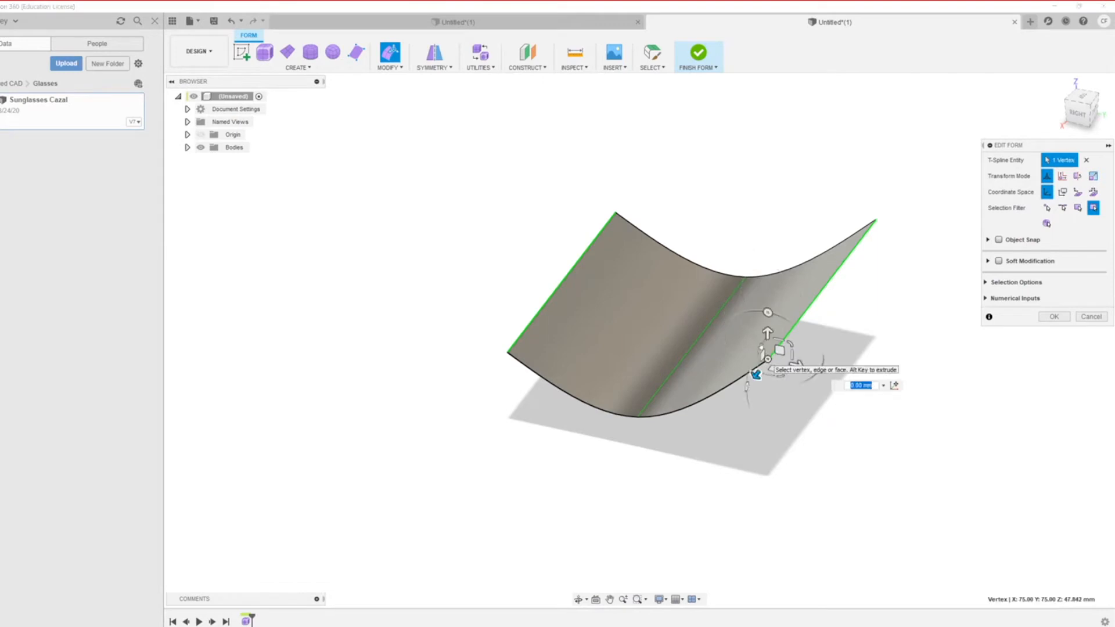
pyautogui.moveTo(767, 332)
pyautogui.mouseDown()
pyautogui.moveTo(767, 407)
pyautogui.moveTo(767, 353)
pyautogui.mouseUp()
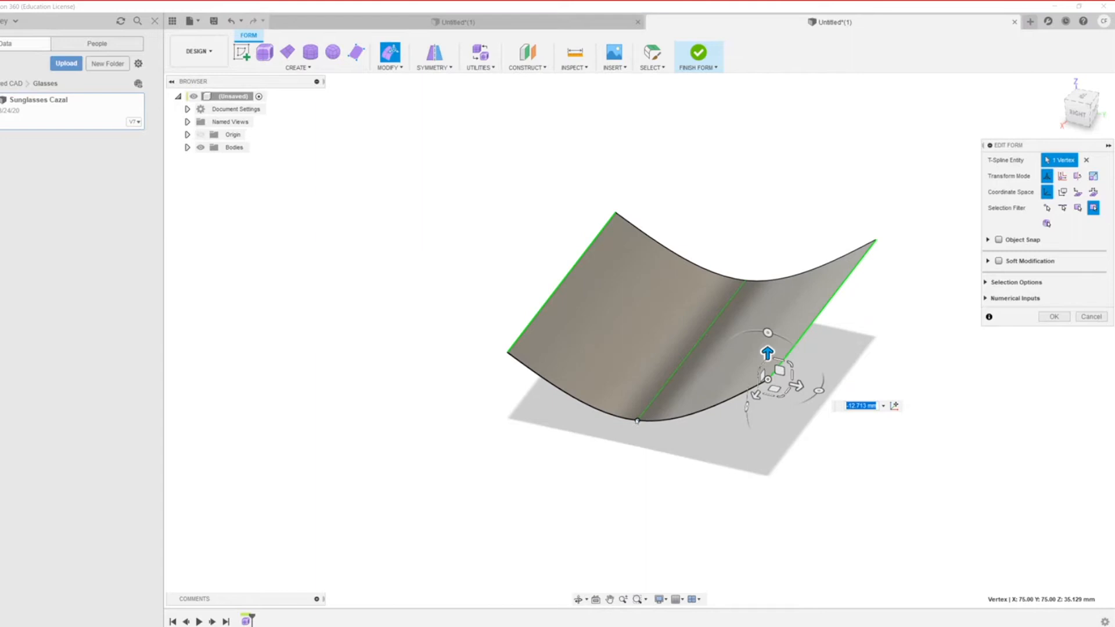
pyautogui.click(637, 419)
pyautogui.moveTo(639, 398); pyautogui.dragTo(637, 231)
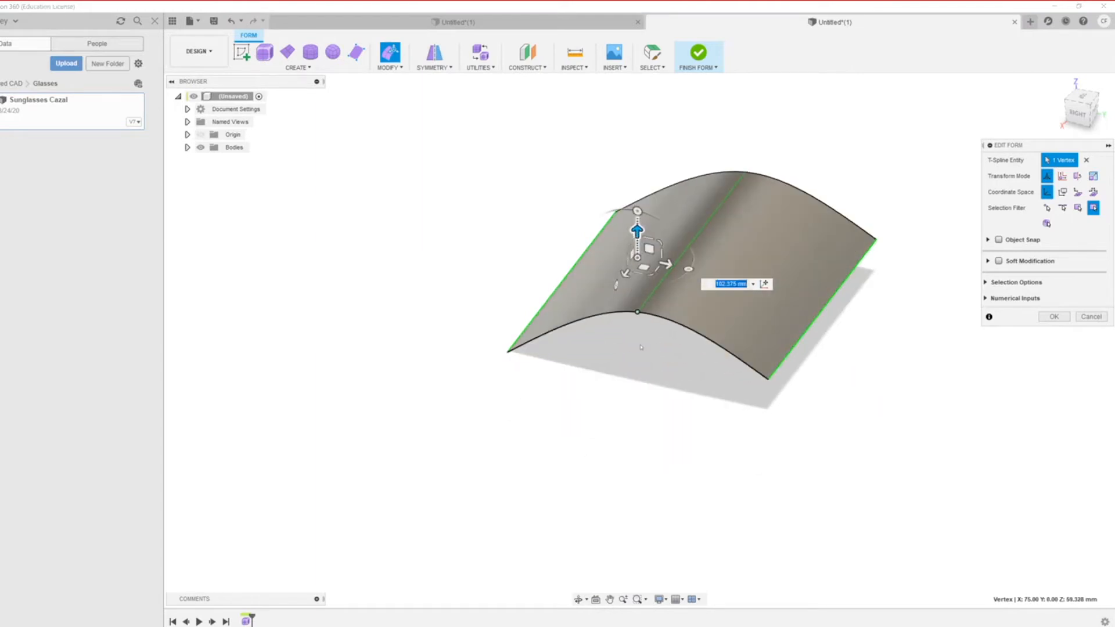
pyautogui.click(874, 238)
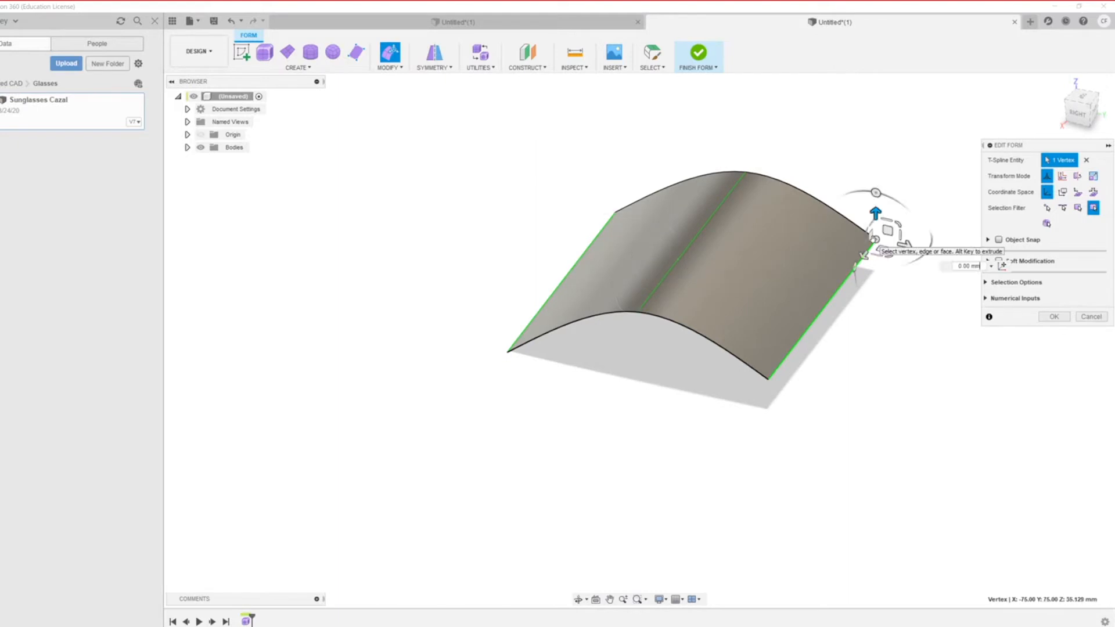
pyautogui.moveTo(872, 222); pyautogui.dragTo(866, 187)
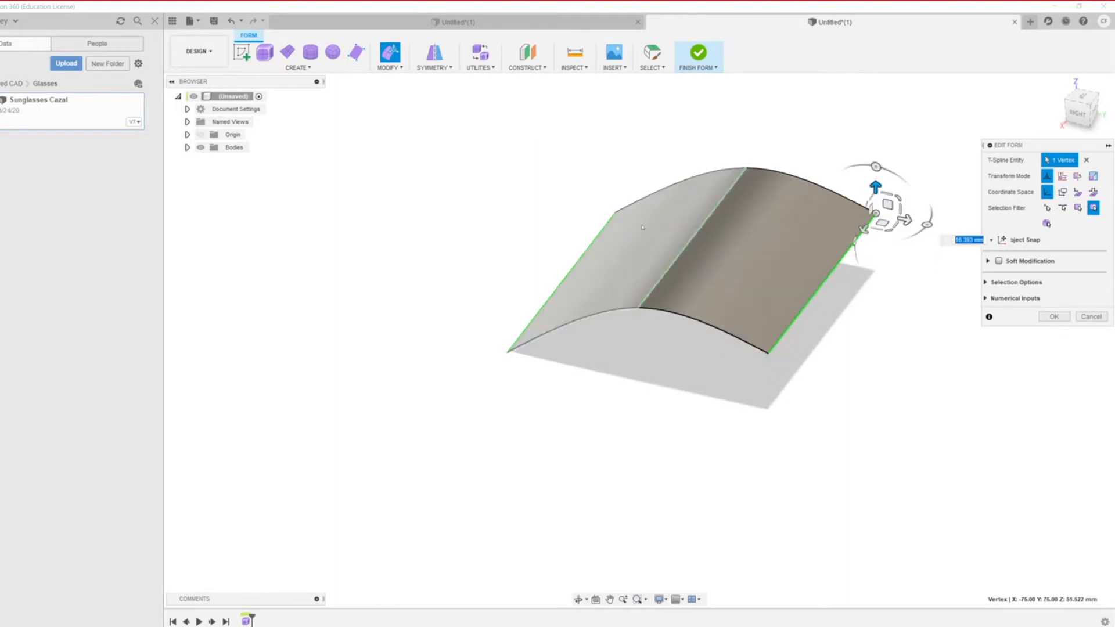
pyautogui.click(637, 307)
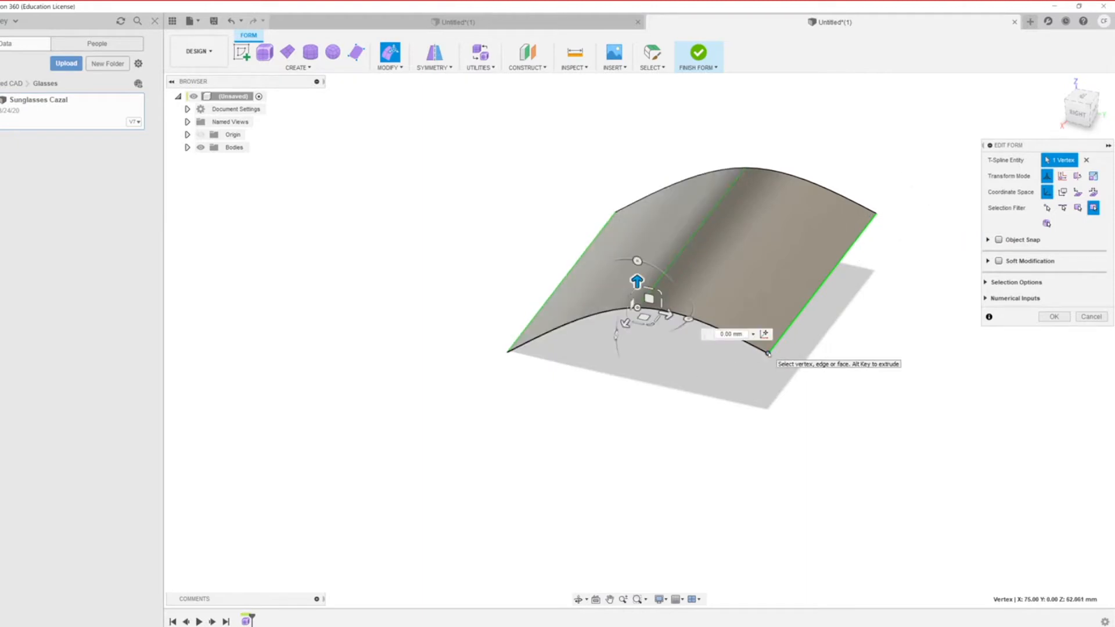
pyautogui.click(768, 352)
pyautogui.moveTo(796, 361); pyautogui.dragTo(849, 371)
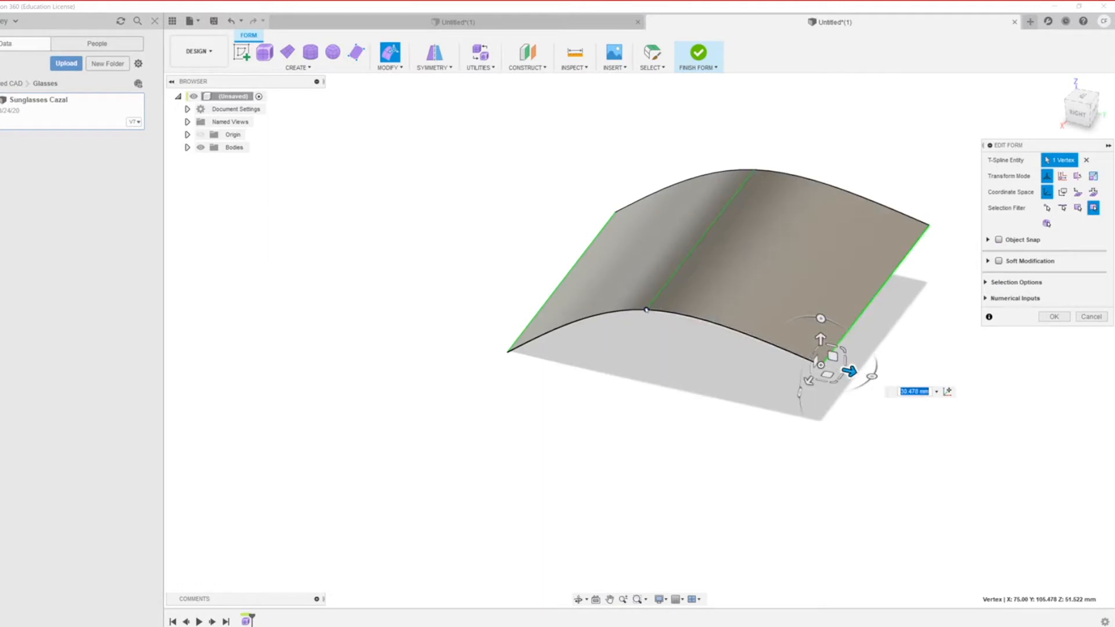
pyautogui.click(646, 309)
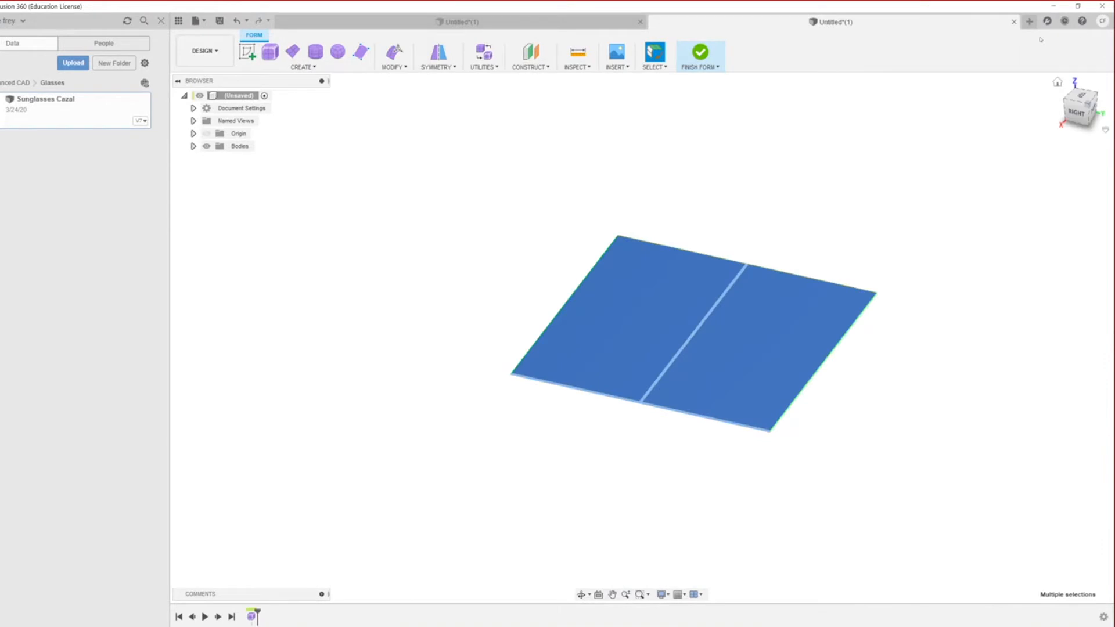
# Step: Open a new design, enter the Form environment, and start a plane on the ground plane
pyautogui.click(1029, 22)
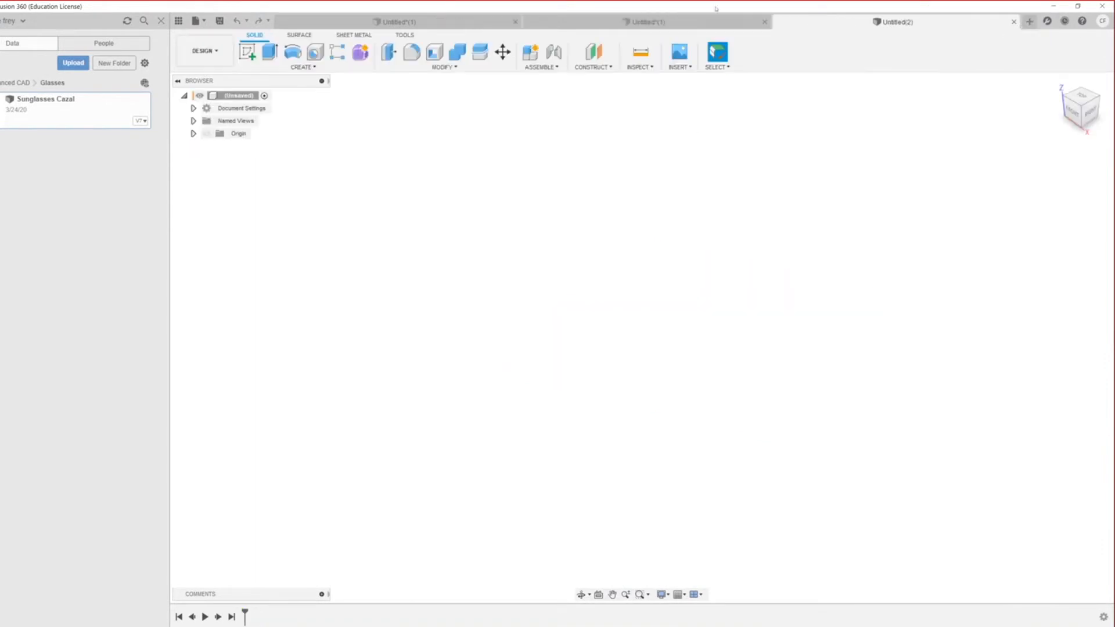
pyautogui.click(251, 53)
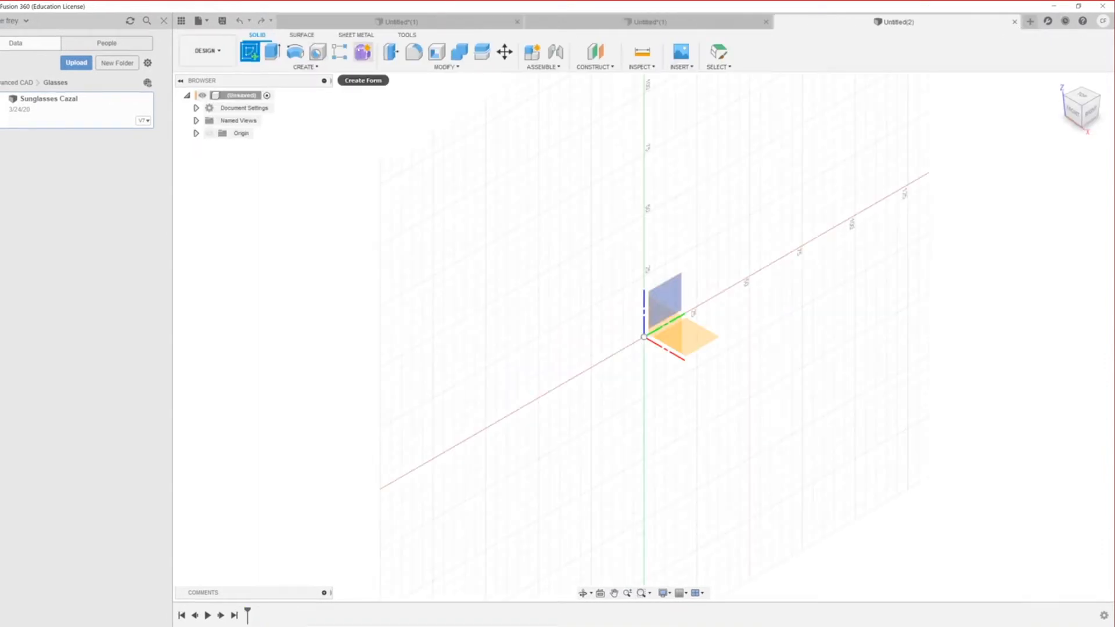
pyautogui.click(362, 52)
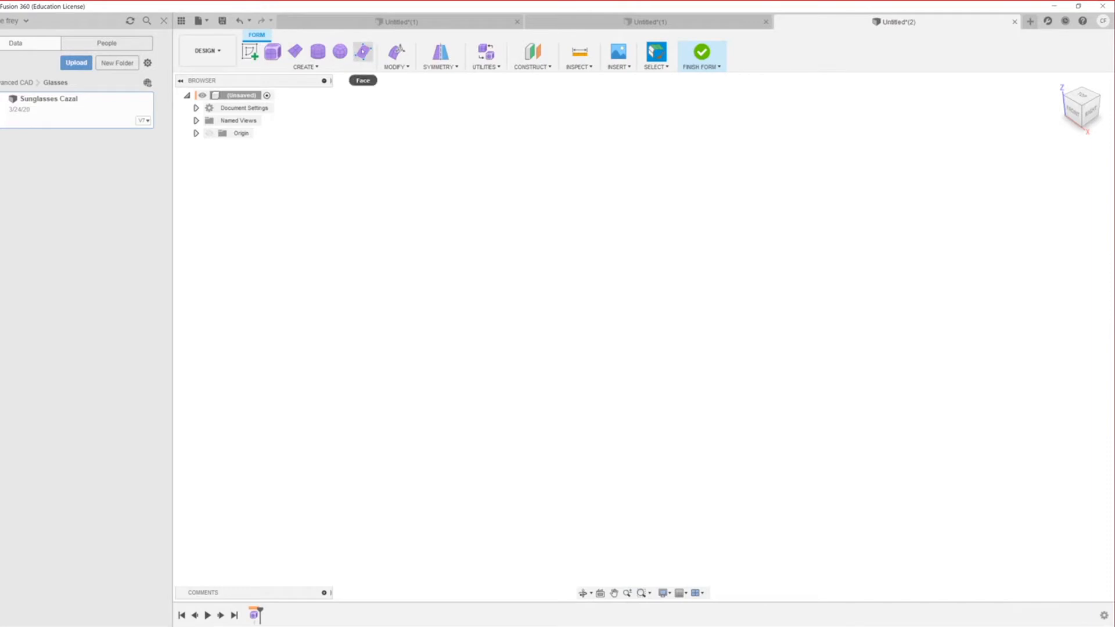
pyautogui.click(363, 51)
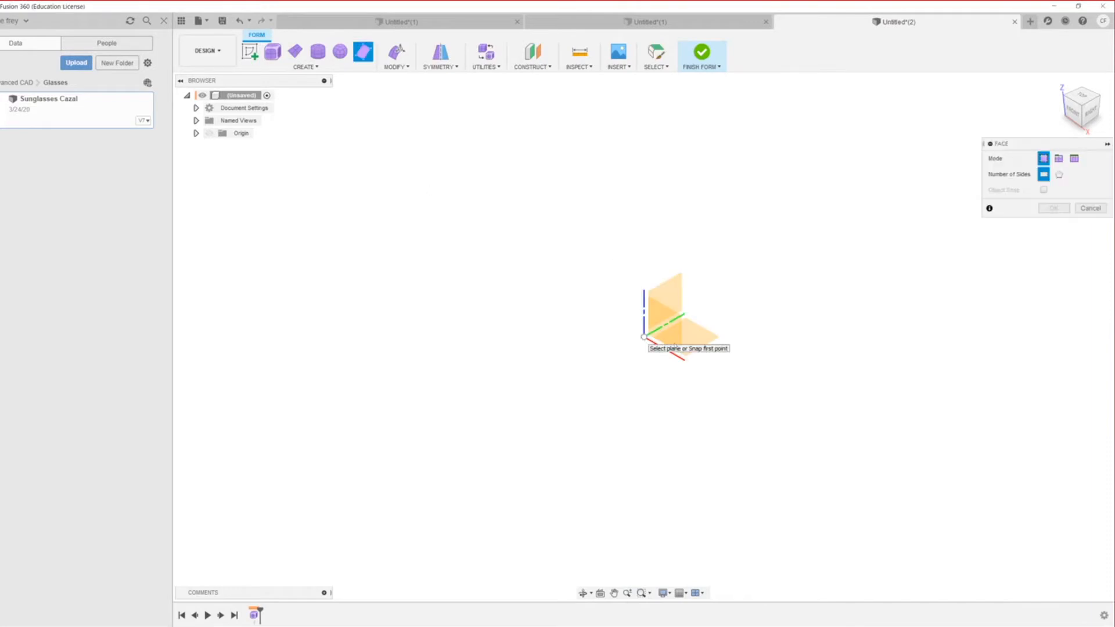
pyautogui.click(693, 341)
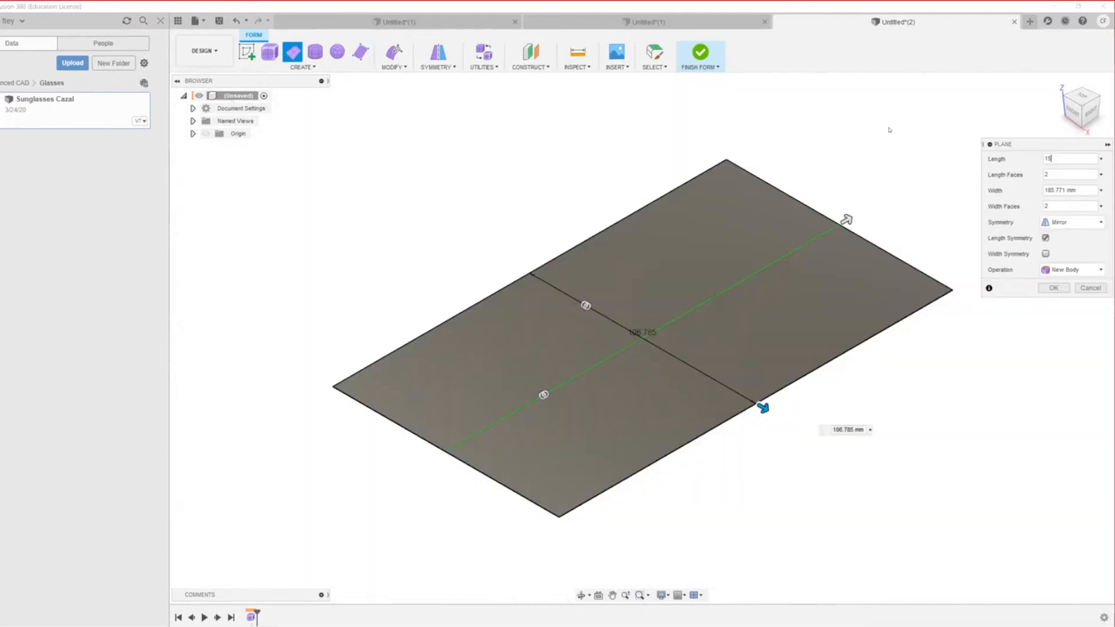
pyautogui.write('0')
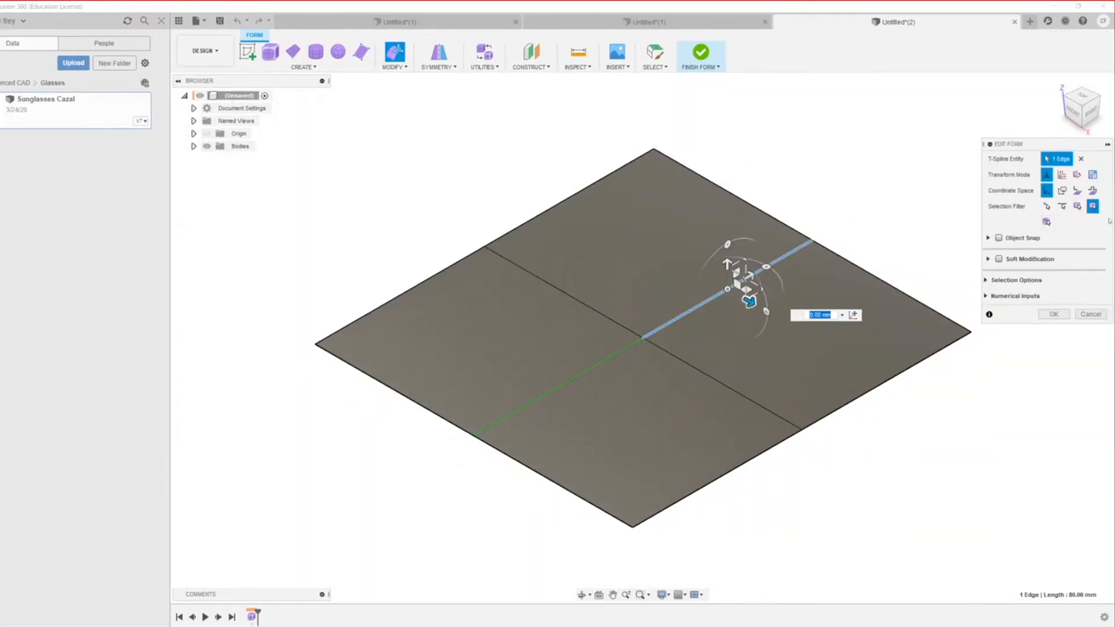
pyautogui.click(1090, 316)
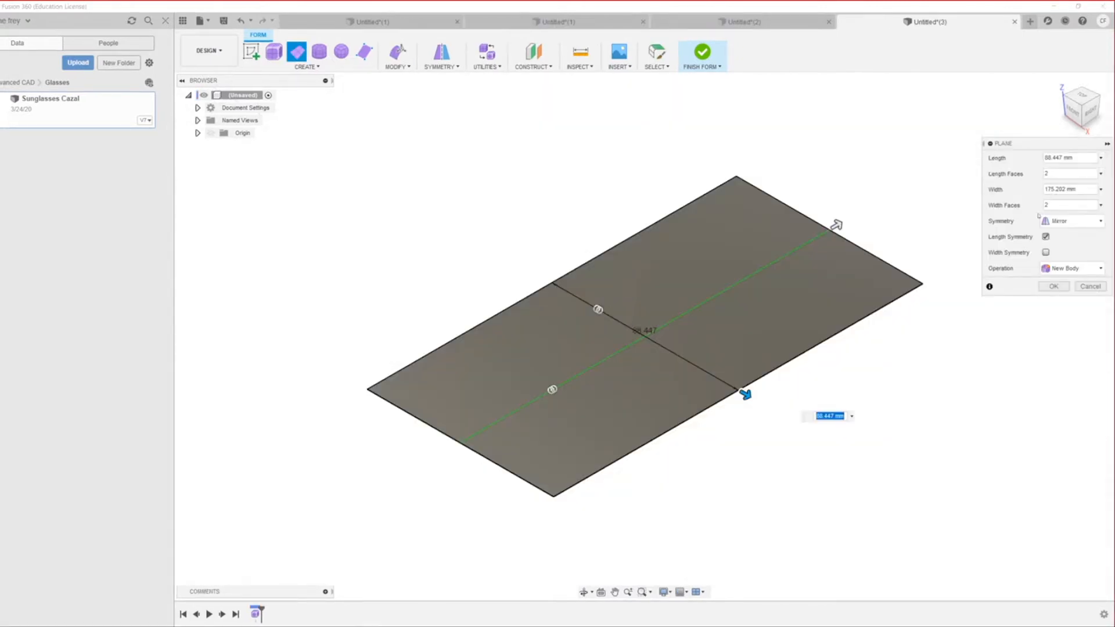
# Step: Enter 150 mm length and 160 mm width, then drag face counts to 5 wide and 4 long
pyautogui.click(1074, 158)
pyautogui.write('150')
pyautogui.click(1062, 189)
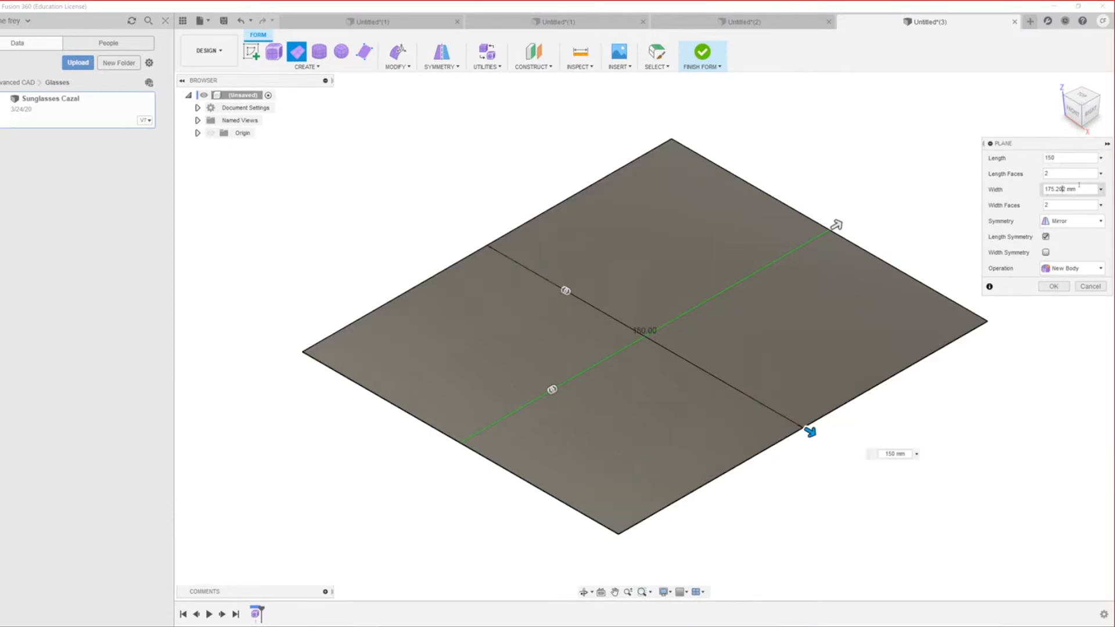
pyautogui.doubleClick(1079, 187)
pyautogui.write('160')
pyautogui.moveTo(560, 387); pyautogui.dragTo(611, 359)
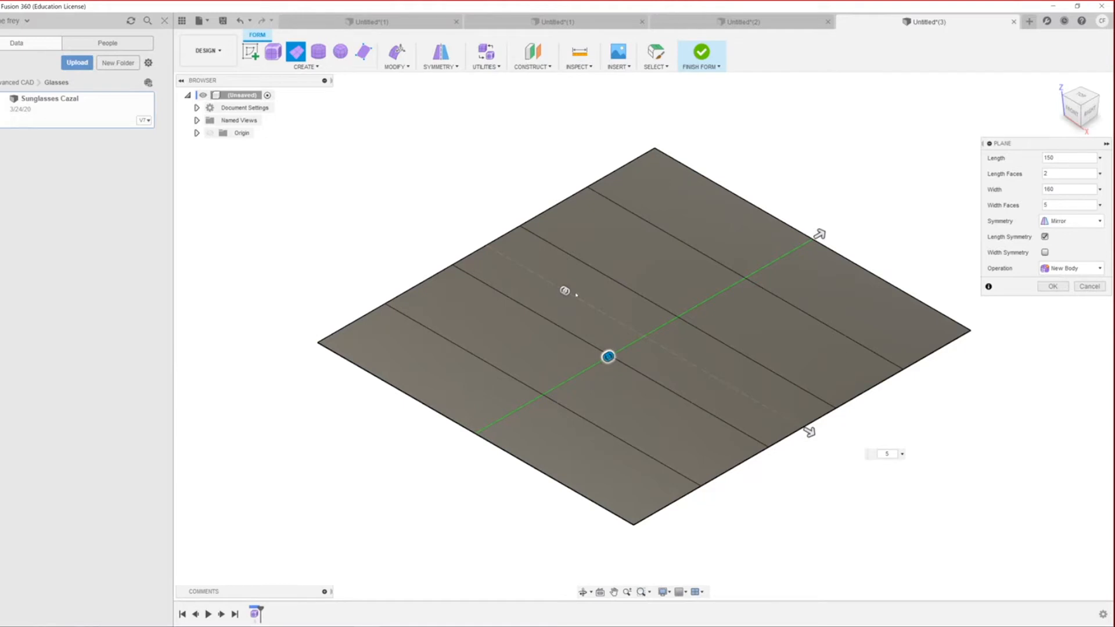
pyautogui.moveTo(568, 292); pyautogui.dragTo(598, 310)
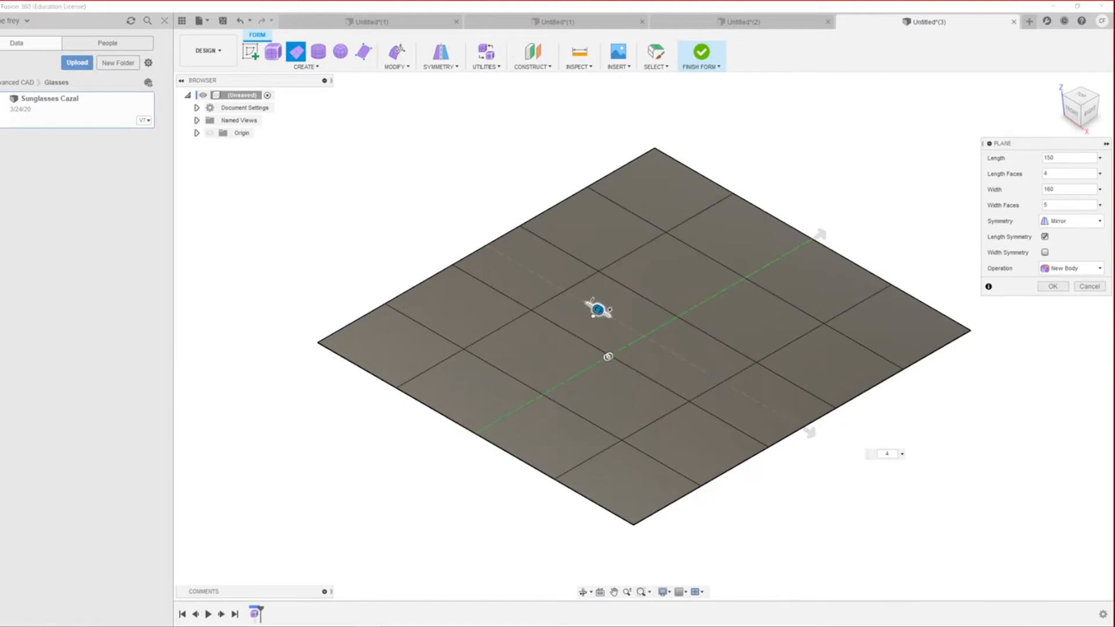
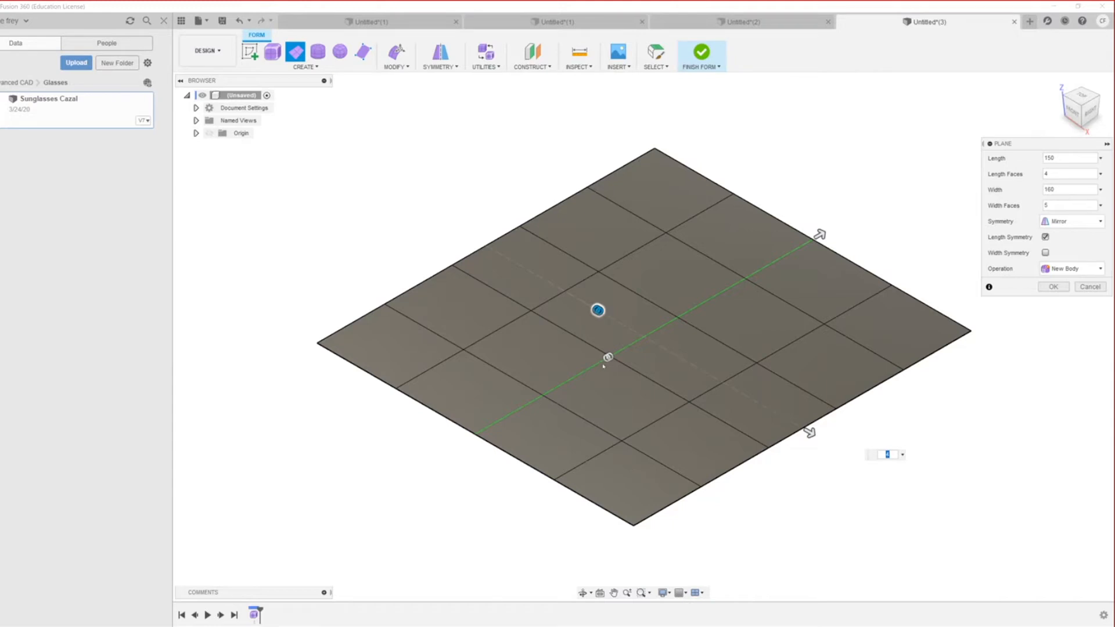
# Step: Set the 150 × 160 mm plane to 6 length faces and 6 width faces
pyautogui.moveTo(609, 359)
pyautogui.mouseDown()
pyautogui.moveTo(531, 399)
pyautogui.moveTo(598, 362)
pyautogui.mouseUp()
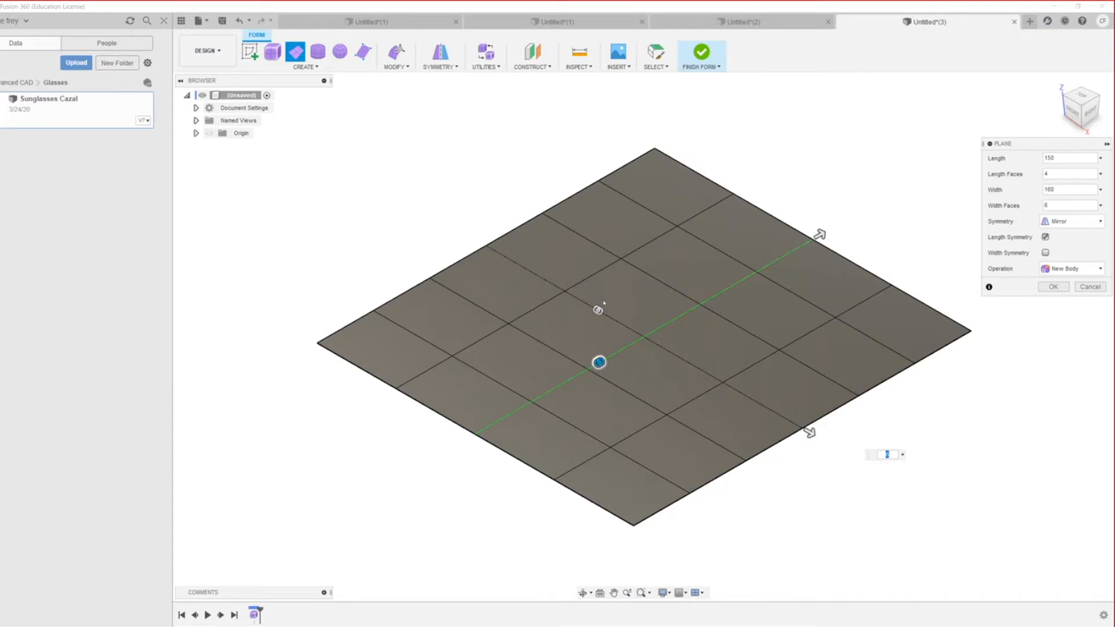
pyautogui.write('2')
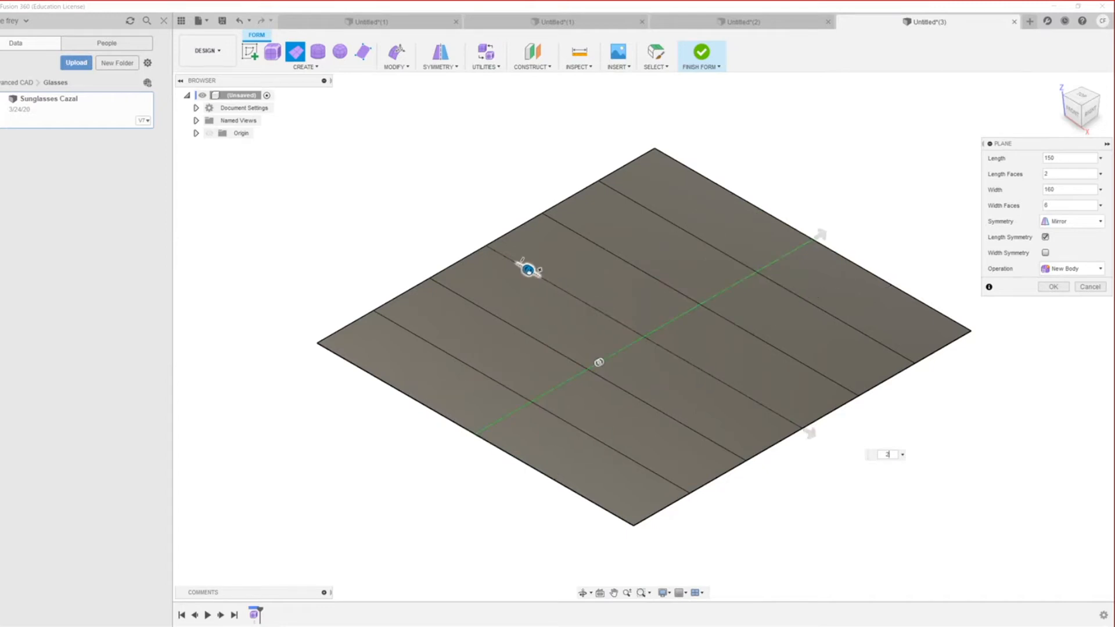
pyautogui.press('BackSpace')
pyautogui.write('6')
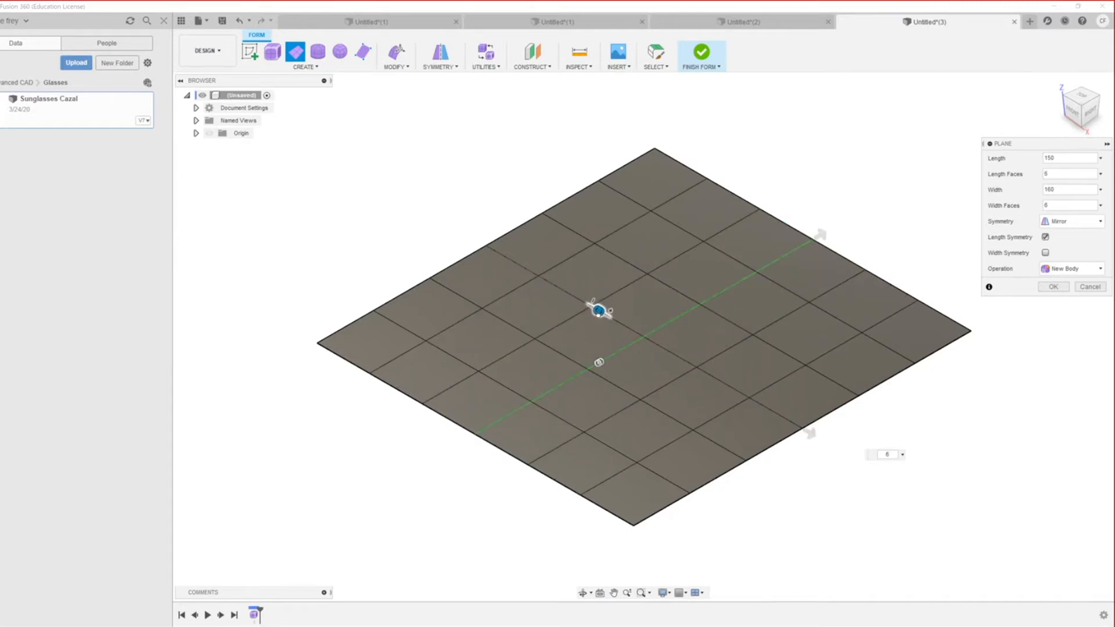
pyautogui.moveTo(598, 314); pyautogui.dragTo(600, 315)
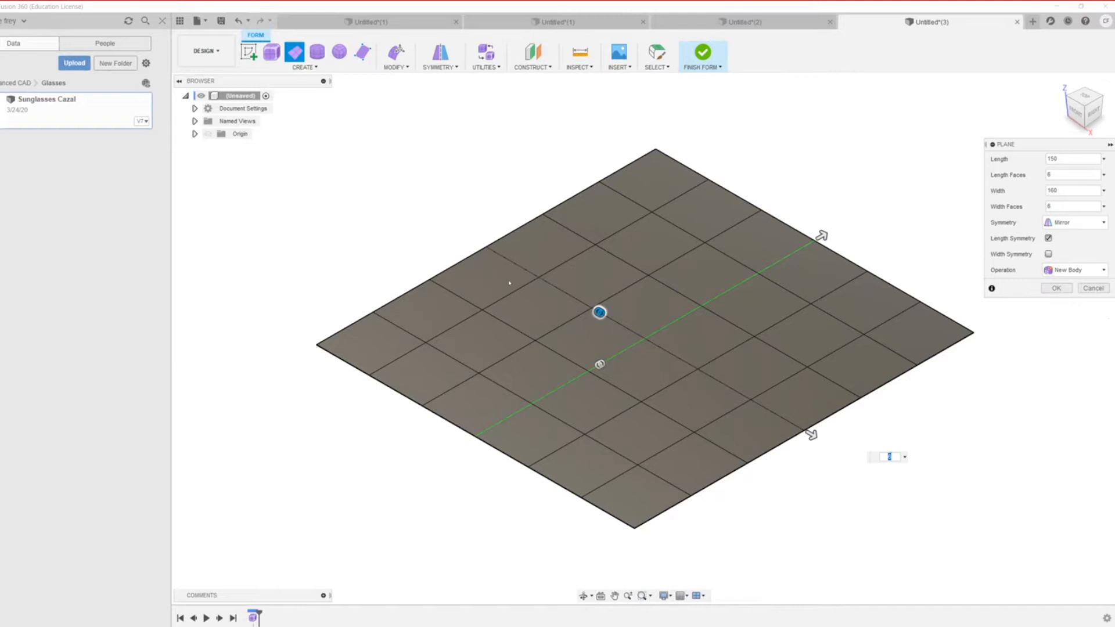
# Step: Accept the 6×6 plane, then raise its bottom corner vertex with Edit Form so the edges curve
pyautogui.click(1043, 290)
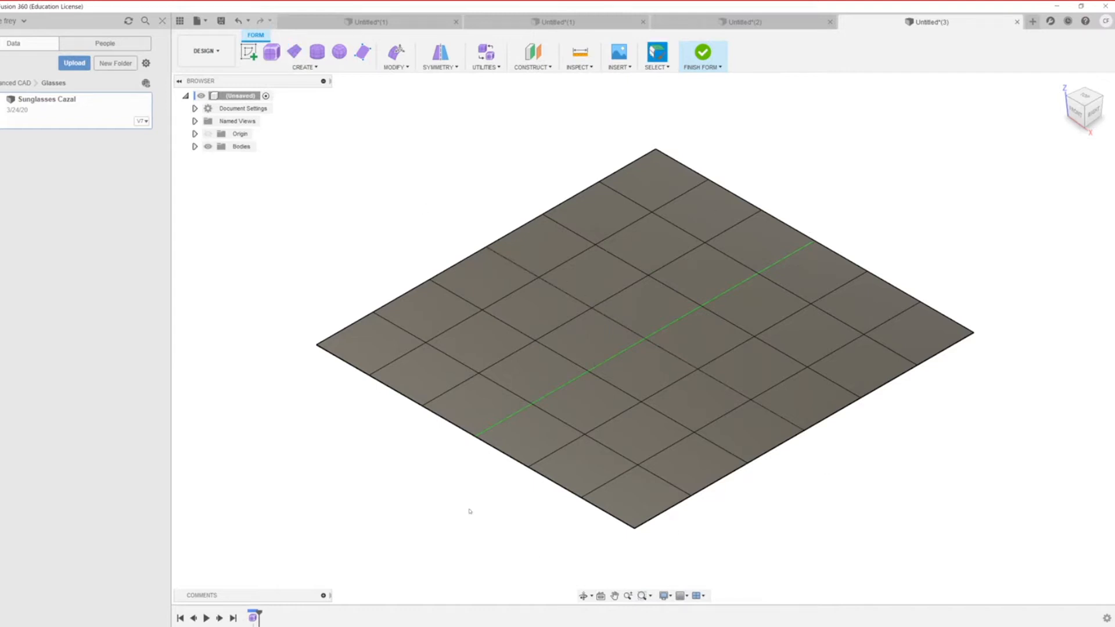
pyautogui.click(774, 417)
pyautogui.rightClick(804, 430)
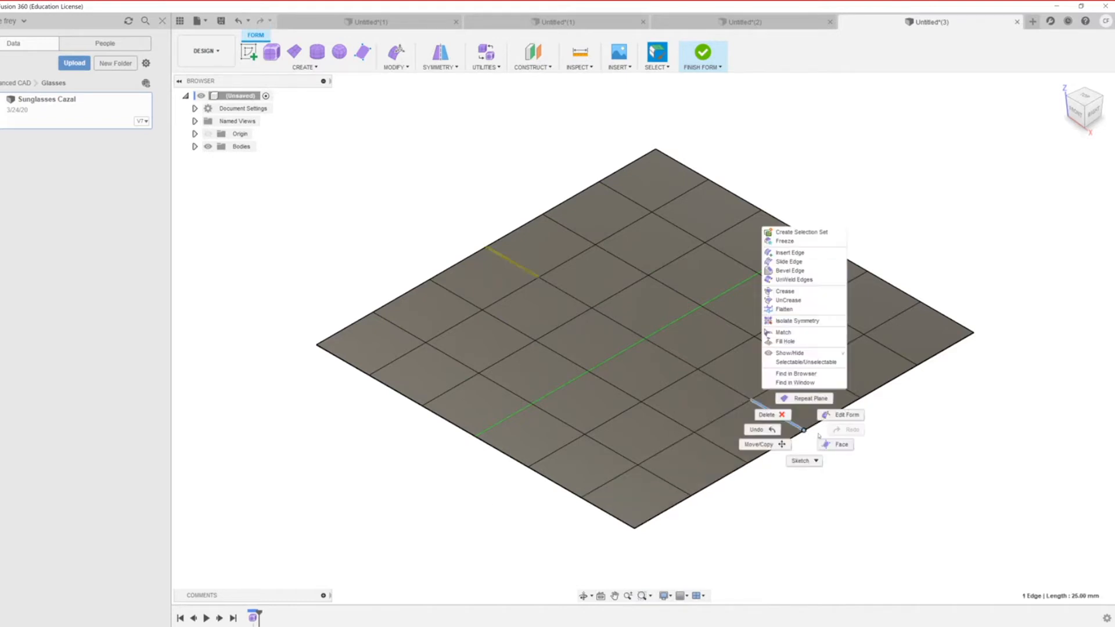
pyautogui.click(842, 414)
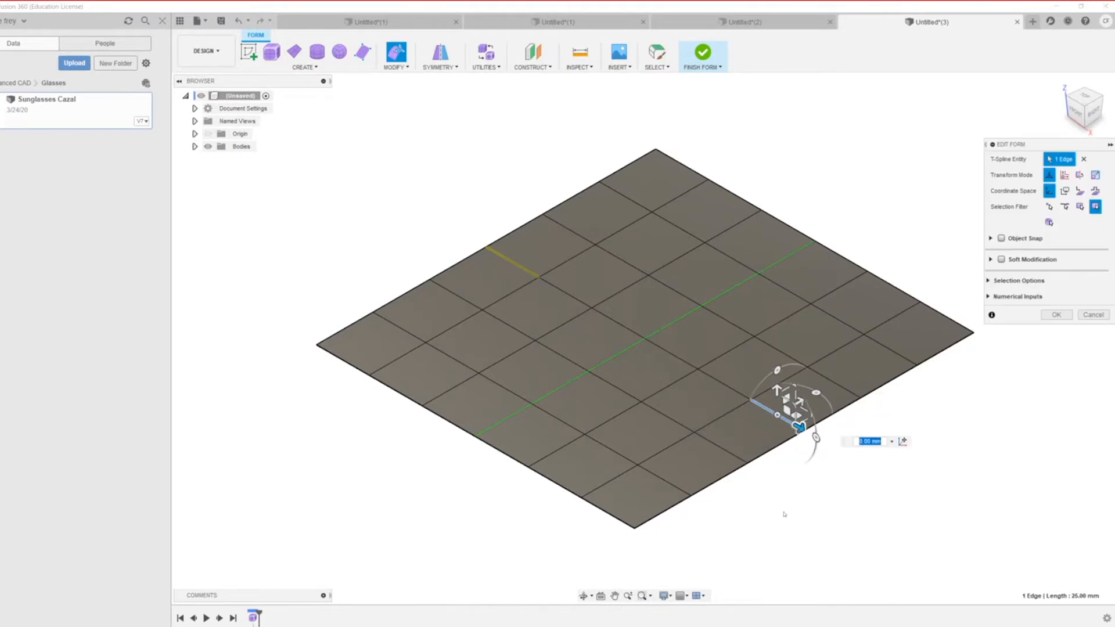
pyautogui.click(634, 527)
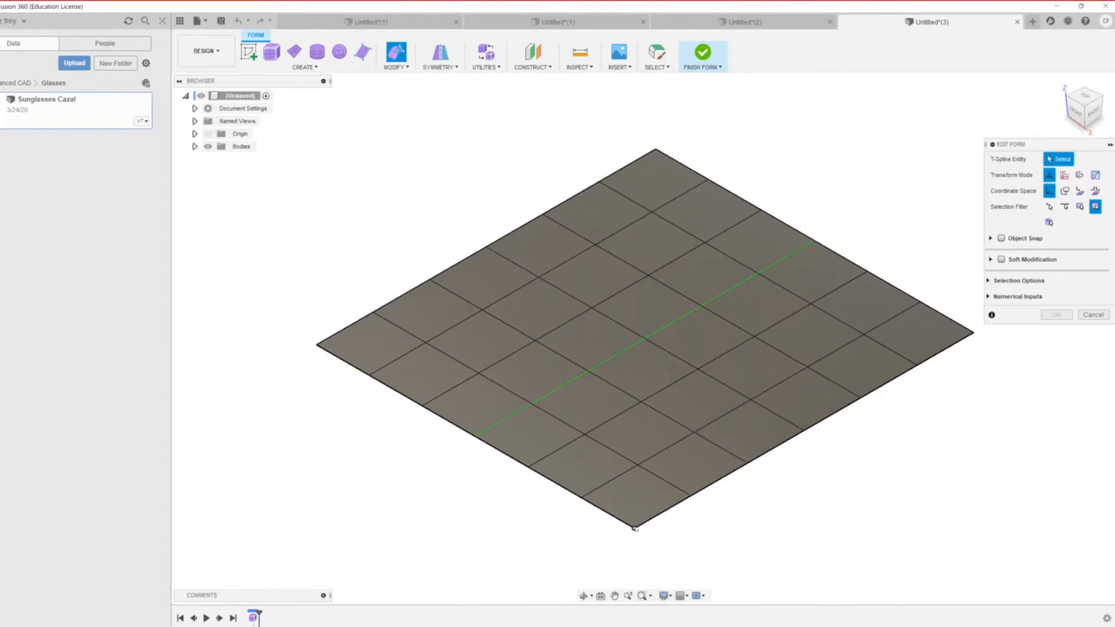
pyautogui.moveTo(634, 502); pyautogui.dragTo(634, 481)
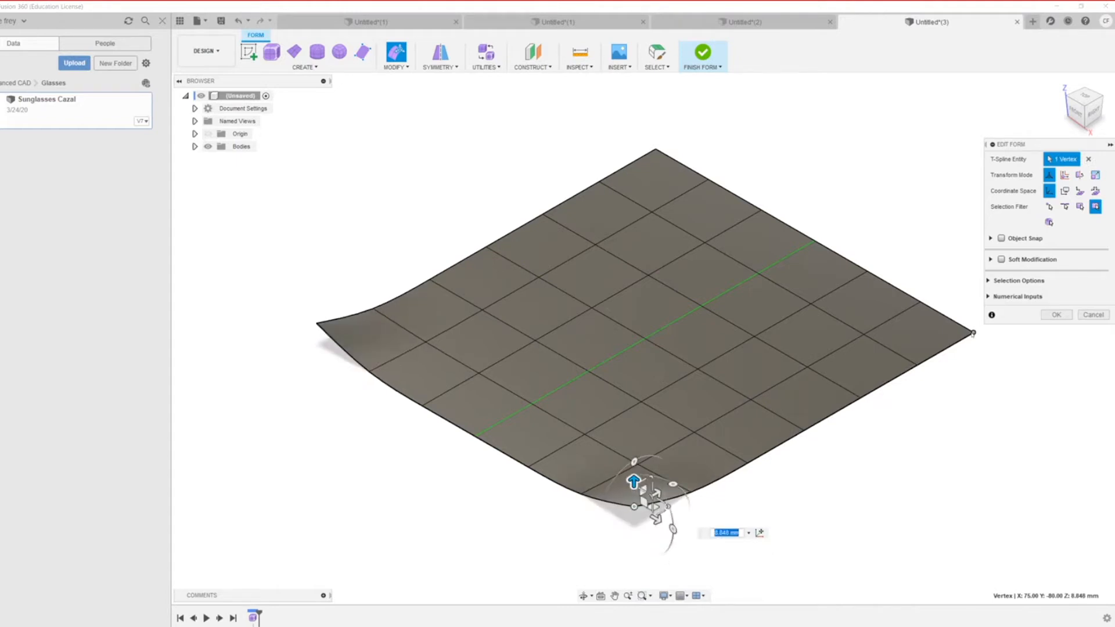
# Step: Lower the right corner about 20 mm and raise a bump at the centre vertex
pyautogui.click(972, 332)
pyautogui.moveTo(970, 306); pyautogui.dragTo(970, 352)
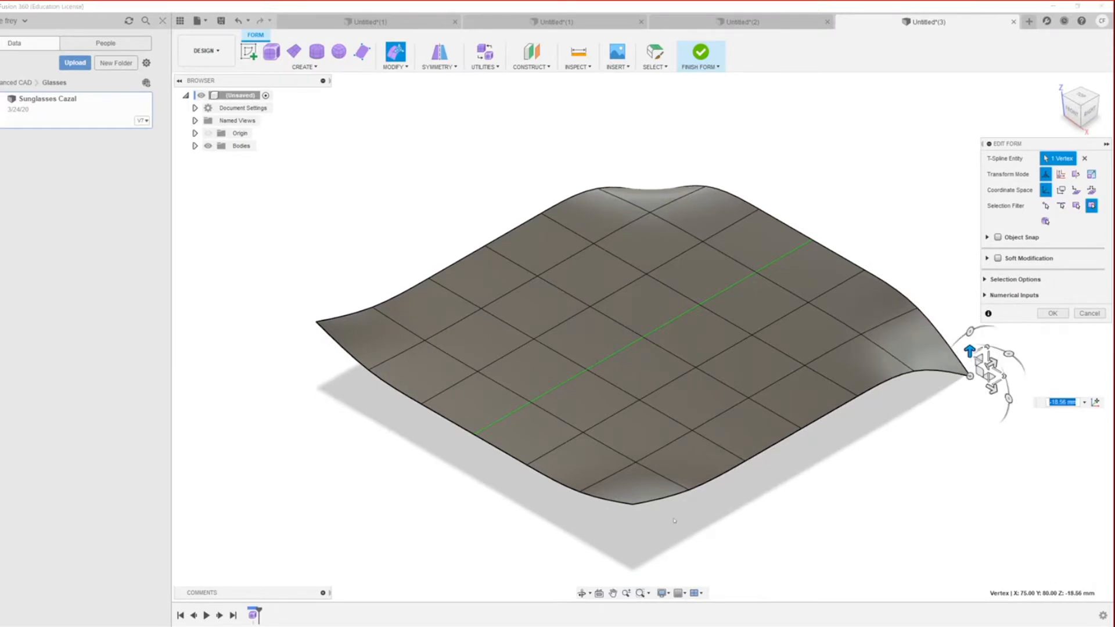
pyautogui.click(638, 400)
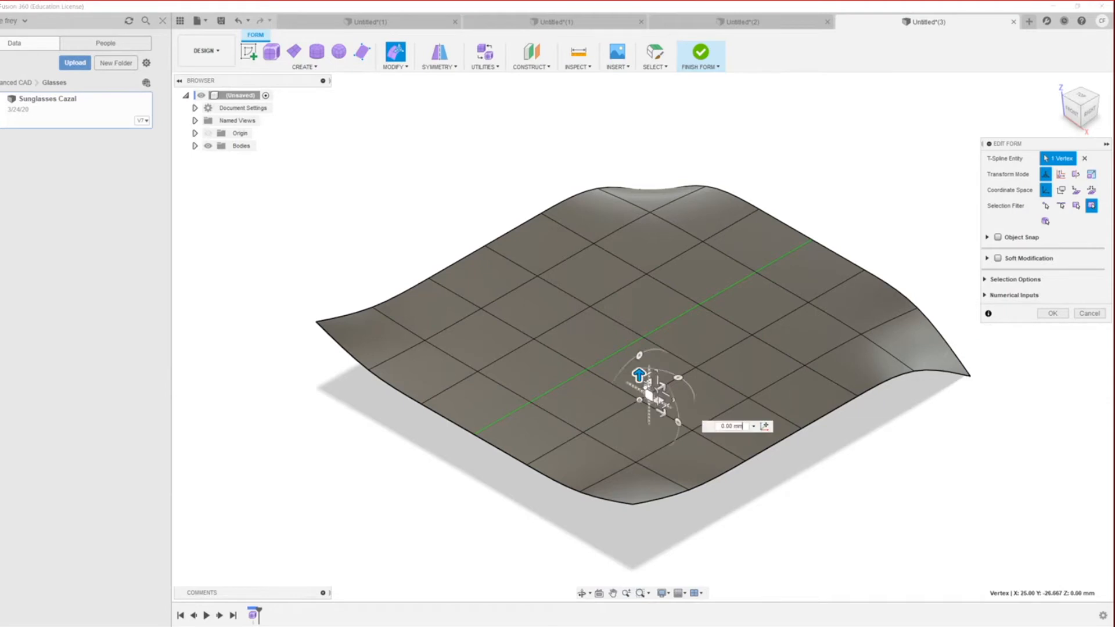
pyautogui.moveTo(639, 375); pyautogui.dragTo(639, 333)
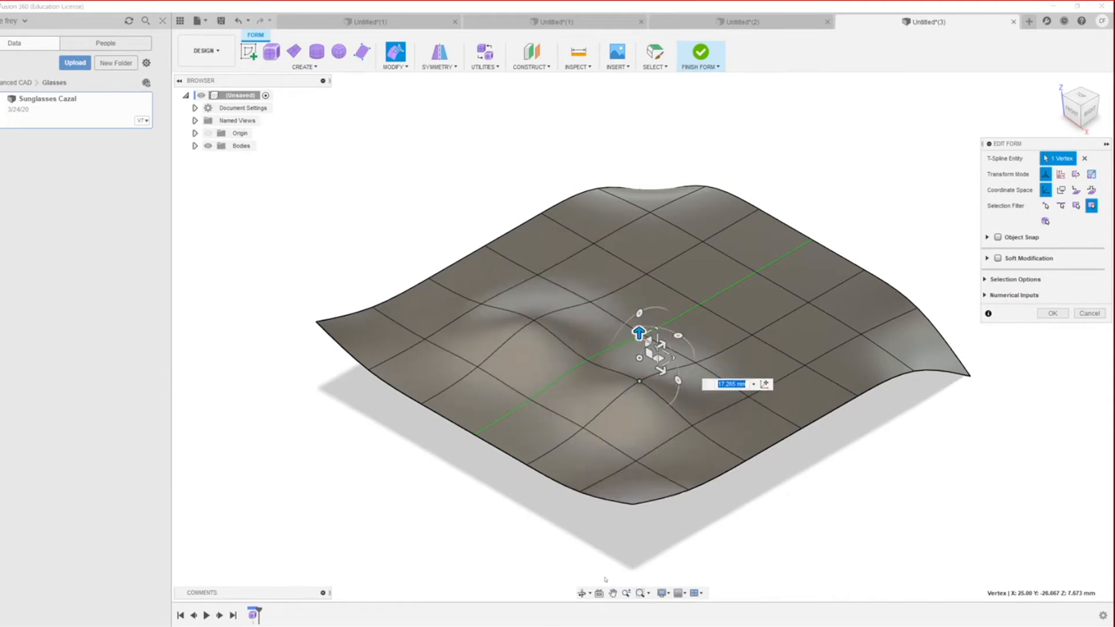
# Step: Pull a lower-right edge vertex and its mirror downward, then finish the edit
pyautogui.keyDown('shift'); pyautogui.moveTo(441, 502); pyautogui.dragTo(378, 455, button='middle'); pyautogui.keyUp('shift')
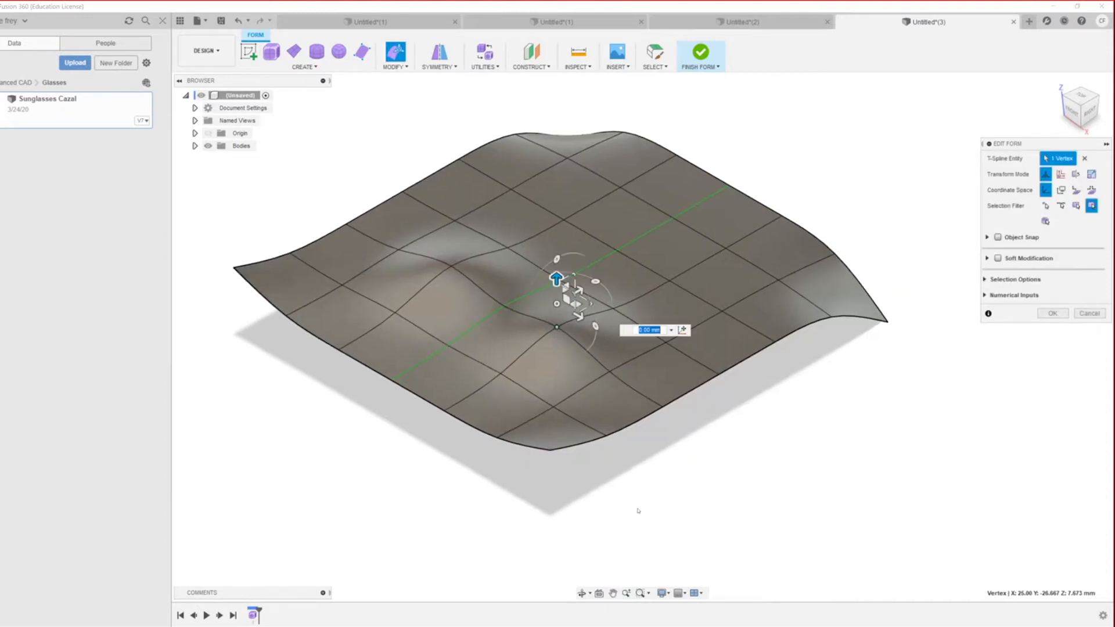
pyautogui.keyDown('shift'); pyautogui.moveTo(642, 508); pyautogui.dragTo(612, 484, button='middle'); pyautogui.keyUp('shift')
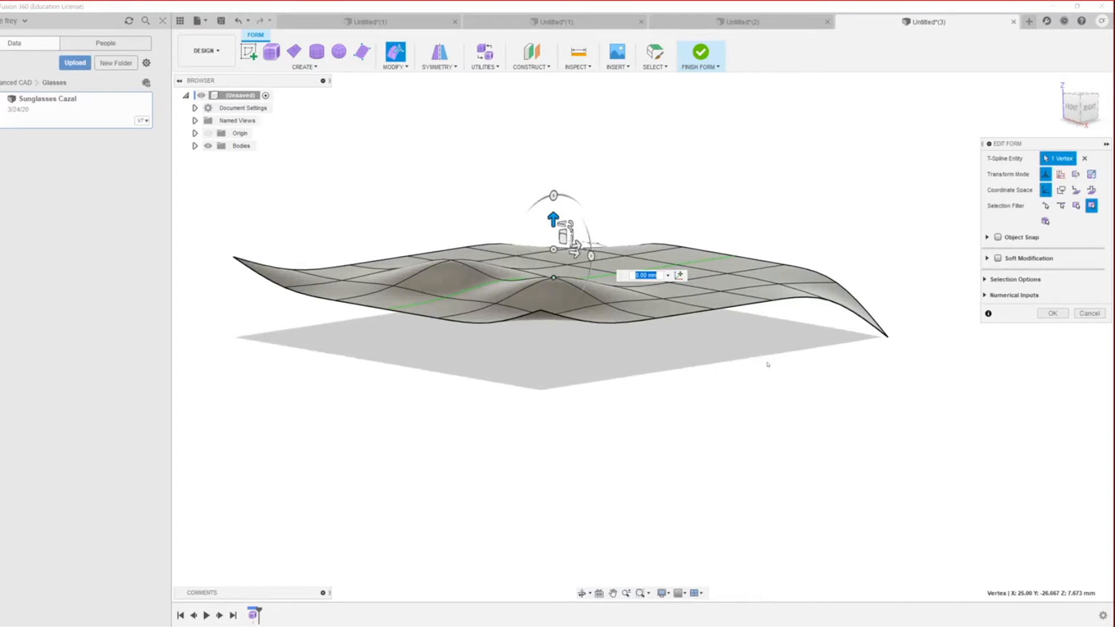
pyautogui.moveTo(767, 364); pyautogui.dragTo(747, 428, button='middle')
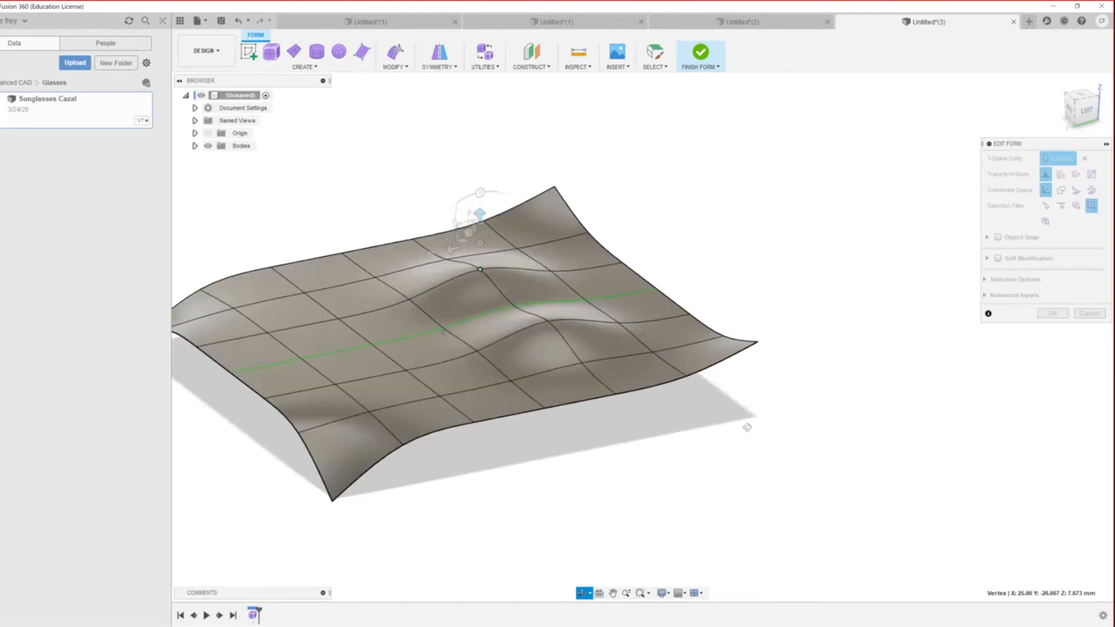
pyautogui.keyDown('shift'); pyautogui.moveTo(813, 358); pyautogui.dragTo(946, 353, button='middle'); pyautogui.keyUp('shift')
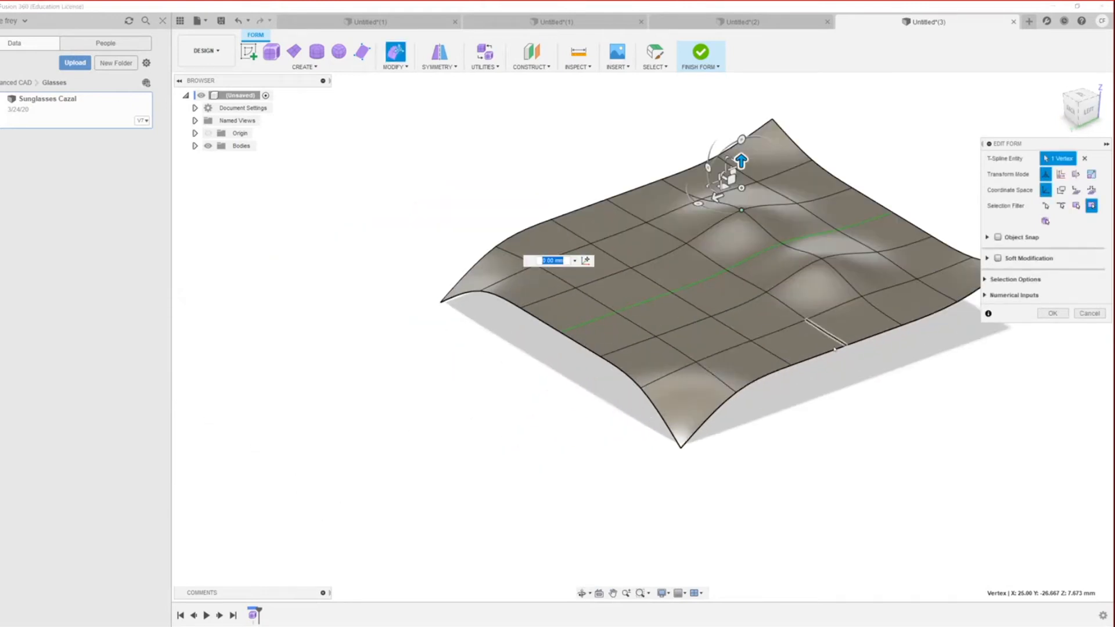
pyautogui.click(836, 348)
pyautogui.moveTo(846, 319); pyautogui.dragTo(847, 343)
pyautogui.press('Return')
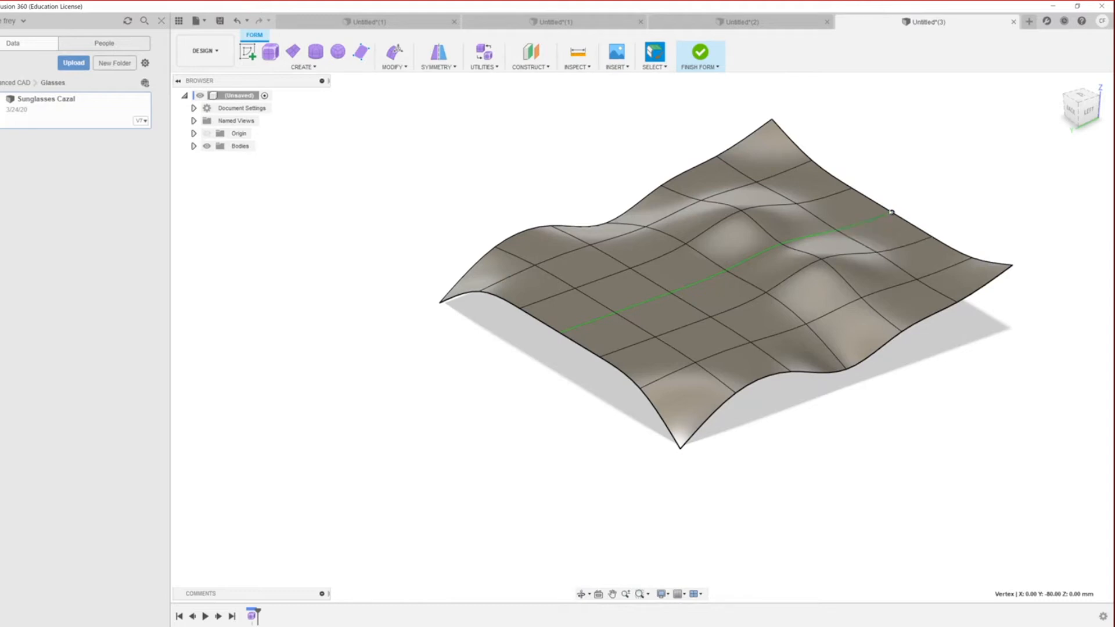
# Step: Pull another right-side vertex down into a dip with Edit Form
pyautogui.rightClick(891, 215)
pyautogui.click(923, 193)
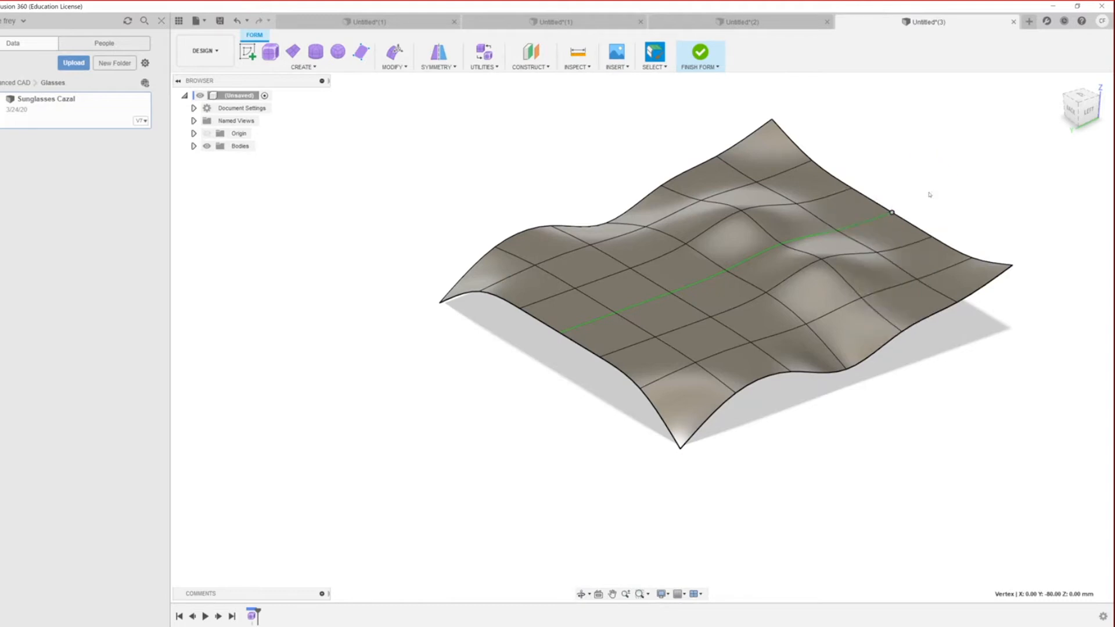
pyautogui.click(852, 188)
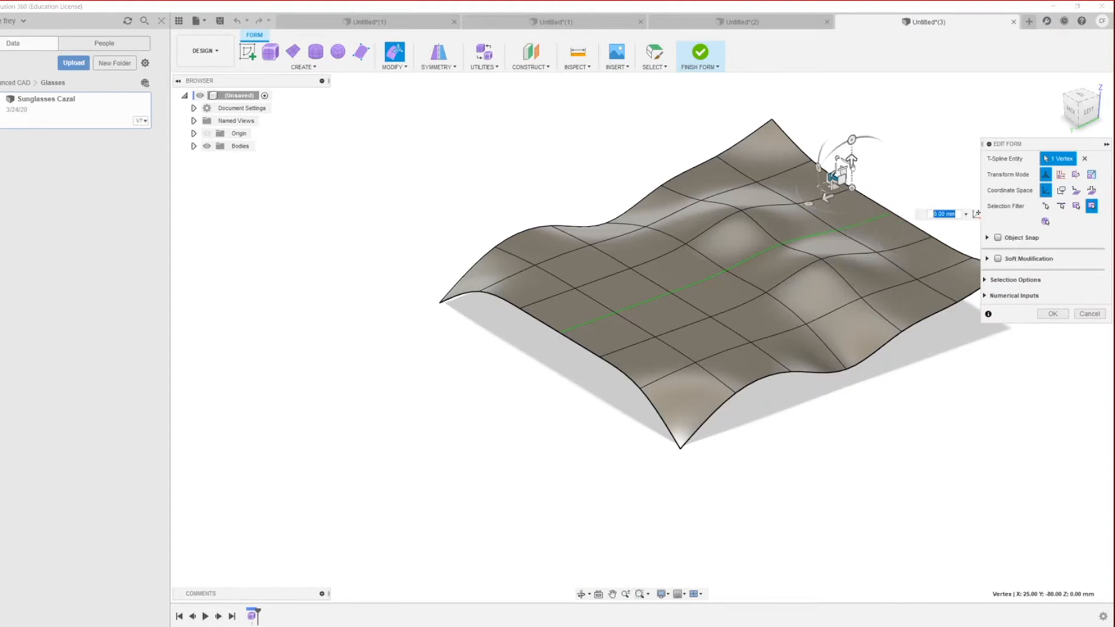
pyautogui.moveTo(851, 162); pyautogui.dragTo(852, 195)
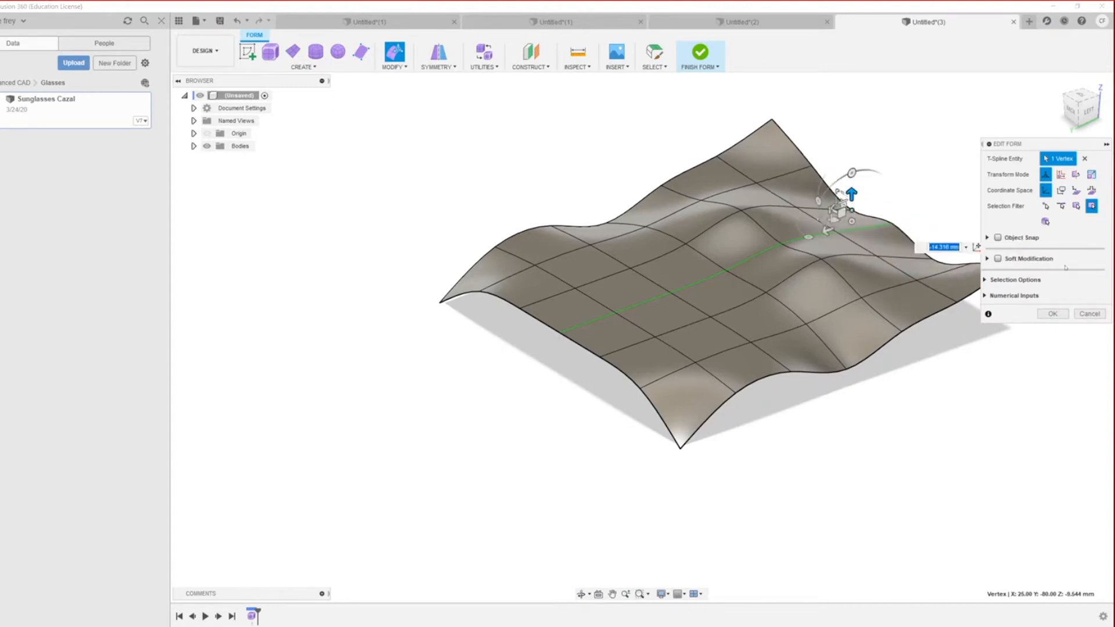
# Step: Select four faces near the middle and push them down into a shallow dent
pyautogui.click(717, 293)
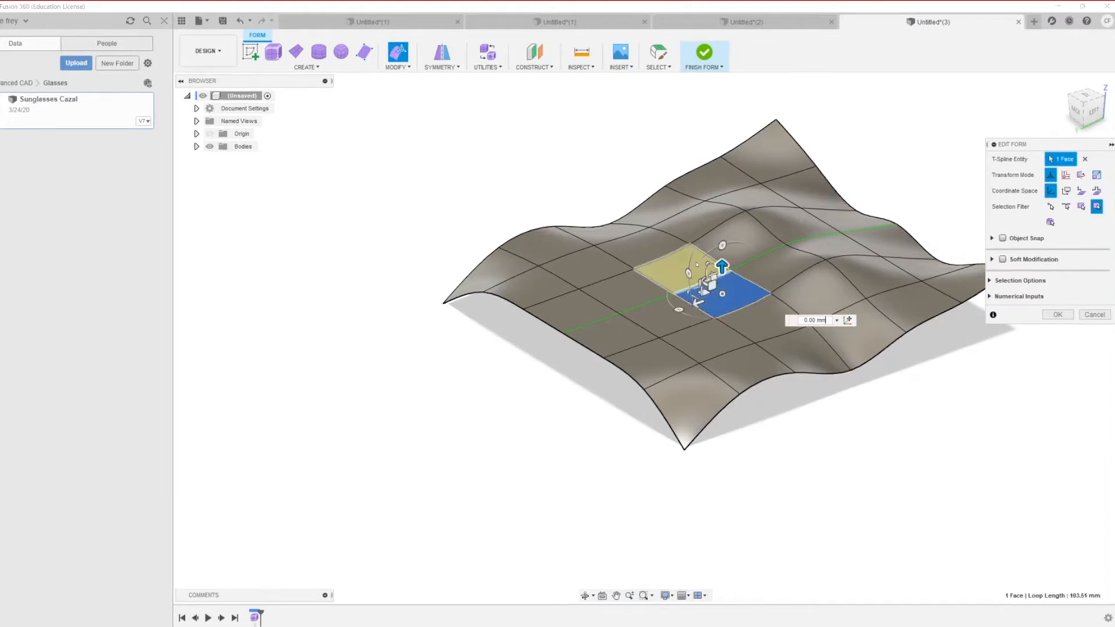
pyautogui.press('Escape')
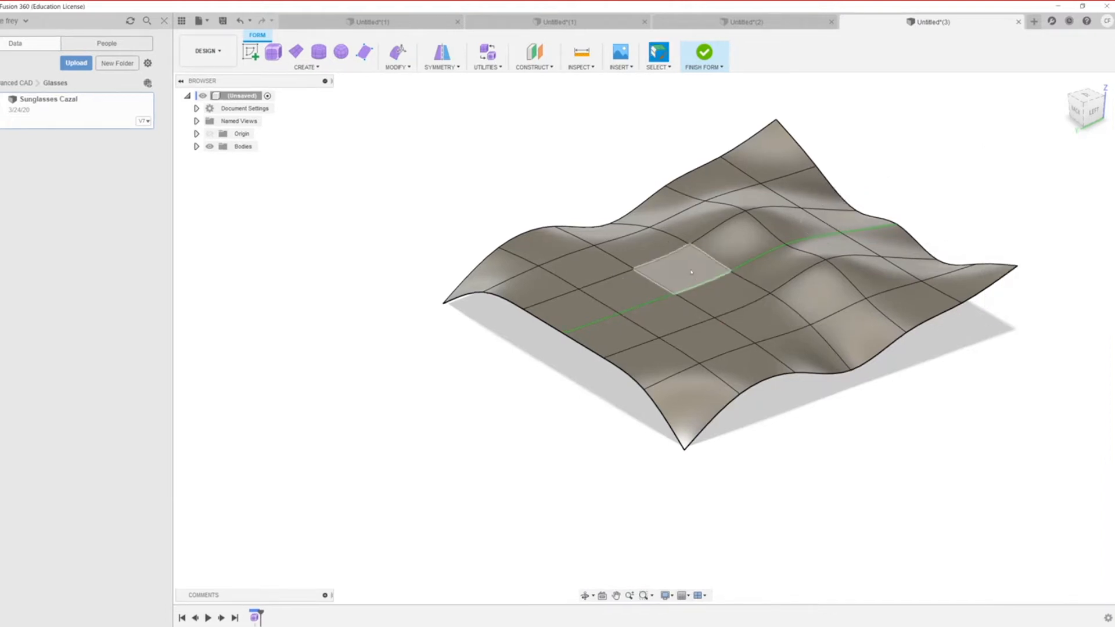
pyautogui.click(691, 272)
pyautogui.keyDown('shift'); pyautogui.click(673, 312); pyautogui.keyUp('shift')
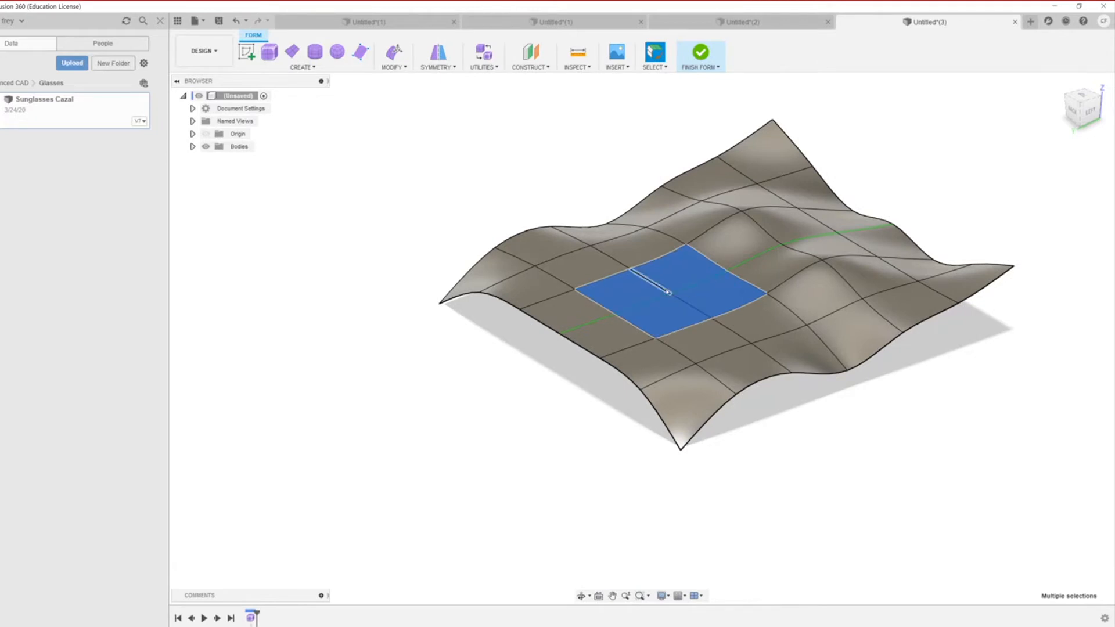
pyautogui.rightClick(668, 292)
pyautogui.click(668, 253)
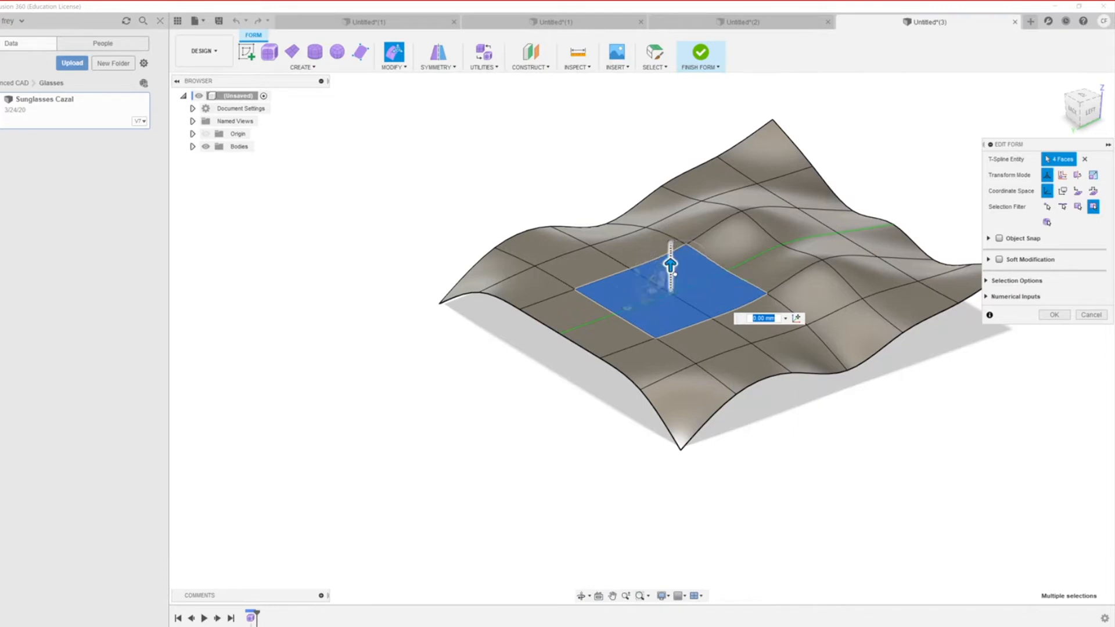
pyautogui.moveTo(670, 267); pyautogui.dragTo(671, 305)
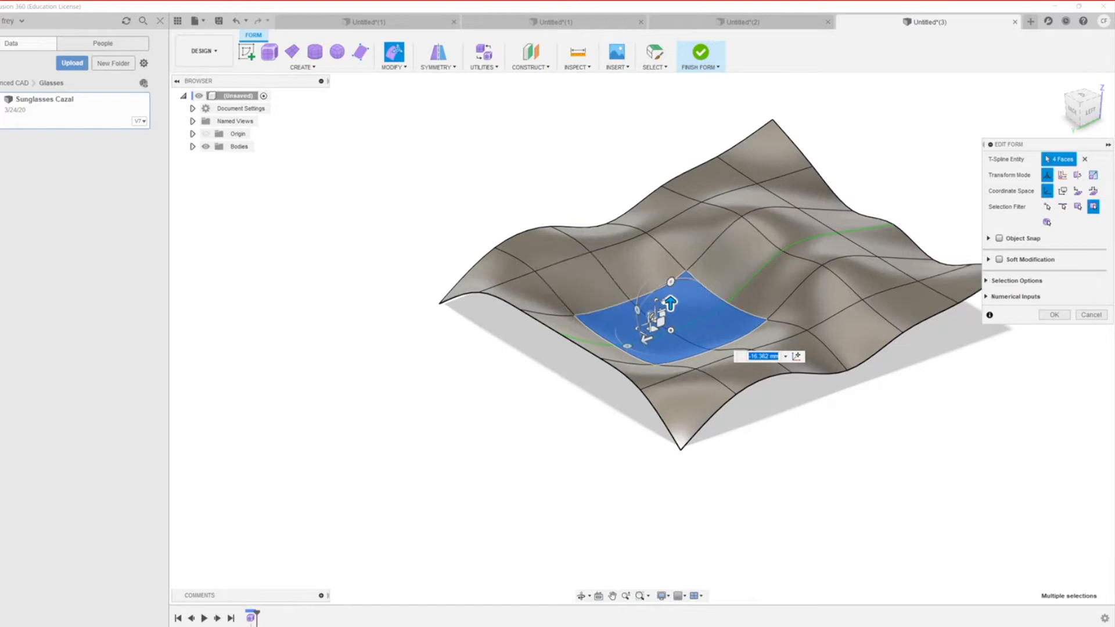
pyautogui.moveTo(671, 302); pyautogui.dragTo(670, 274)
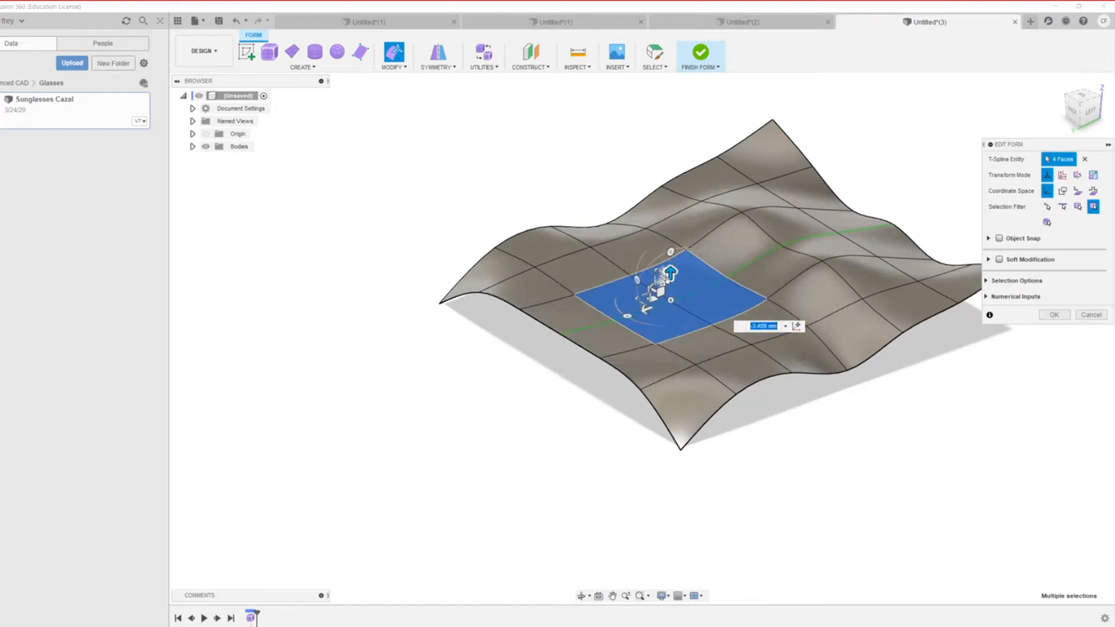
# Step: Pull a vertex on the left side down about 20 mm
pyautogui.click(673, 278)
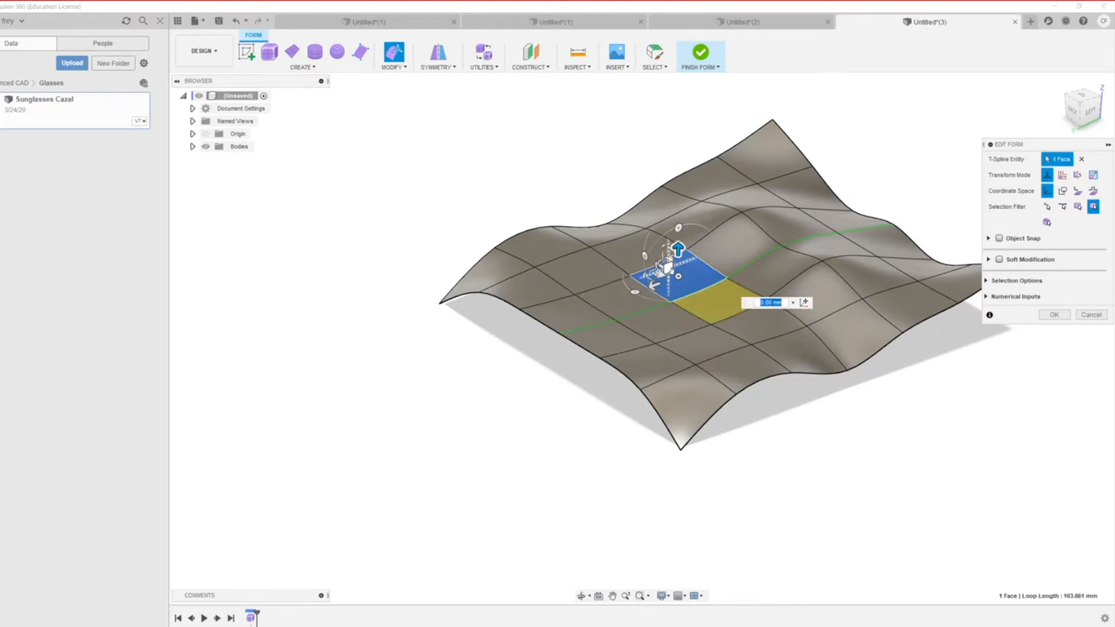
pyautogui.click(588, 246)
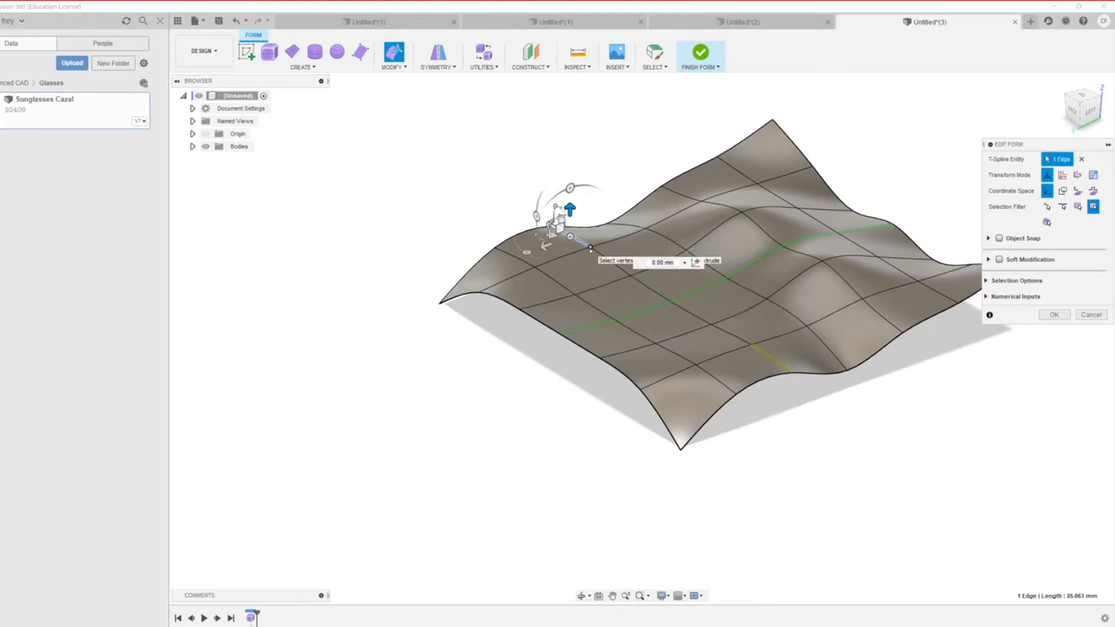
pyautogui.moveTo(590, 220); pyautogui.dragTo(590, 267)
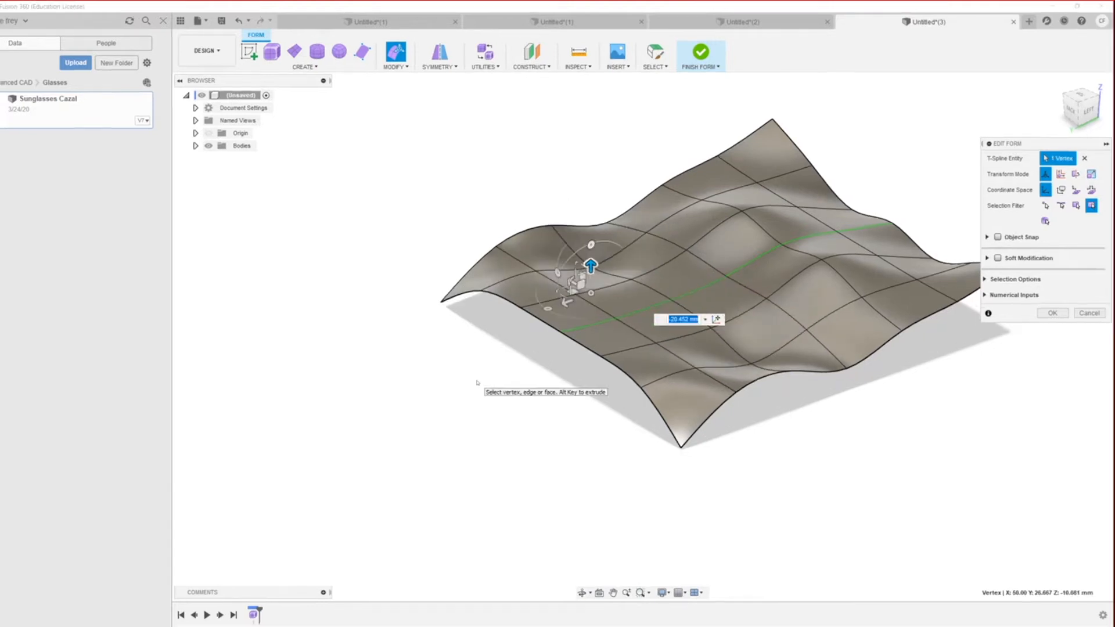
pyautogui.moveTo(659, 394)
pyautogui.keyDown('shift'); pyautogui.mouseDown(button='middle')
pyautogui.moveTo(642, 368)
pyautogui.moveTo(667, 361)
pyautogui.moveTo(665, 401)
pyautogui.mouseUp(button='middle'); pyautogui.keyUp('shift')
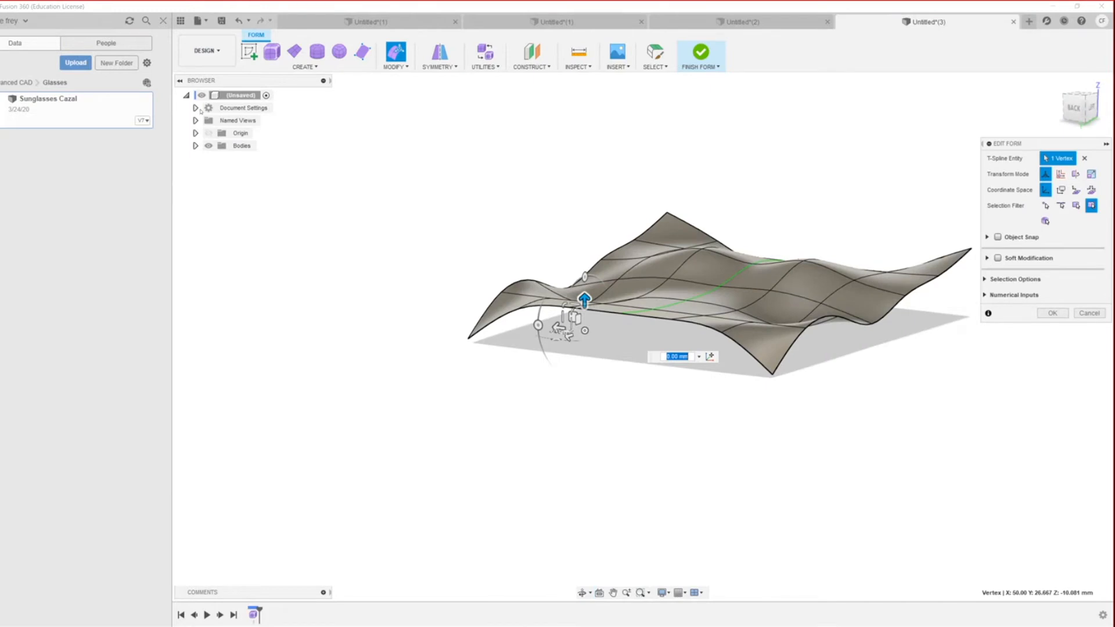
# Step: Switch to box display and push the selected vertex down to -18.544 mm
pyautogui.hotkey('alt', '1')
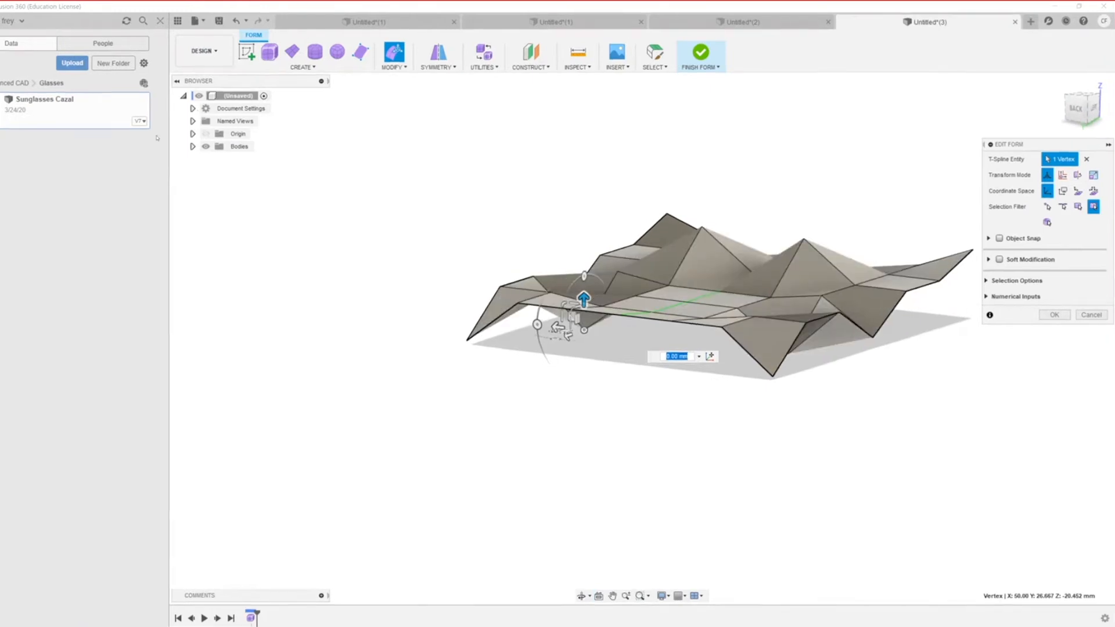
pyautogui.click(96, 252)
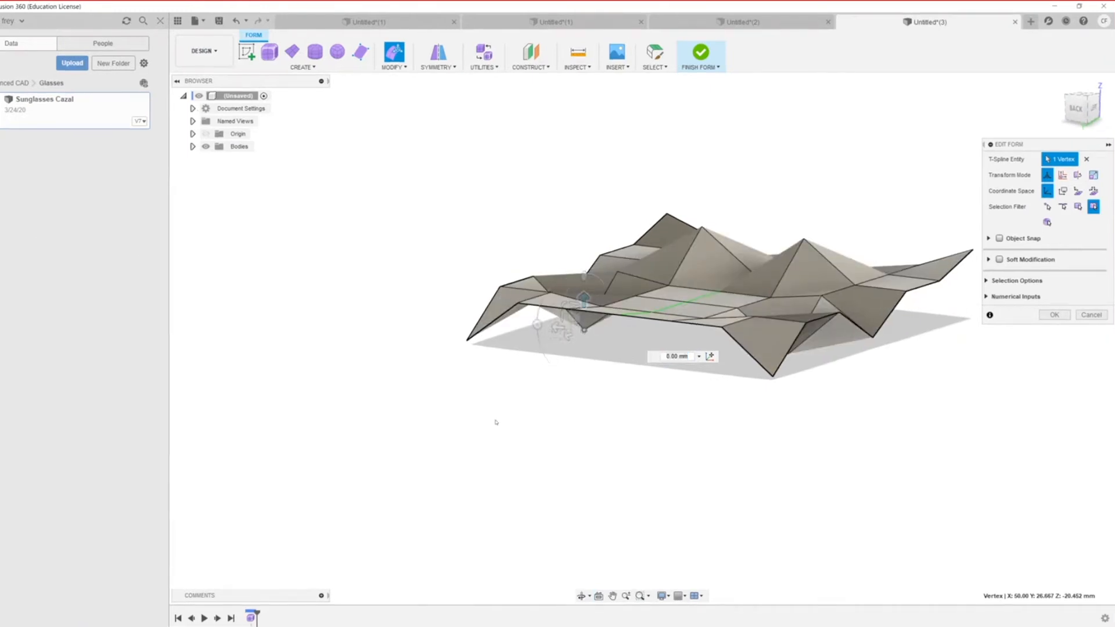
pyautogui.keyDown('shift'); pyautogui.moveTo(590, 386); pyautogui.dragTo(550, 400, button='middle'); pyautogui.keyUp('shift')
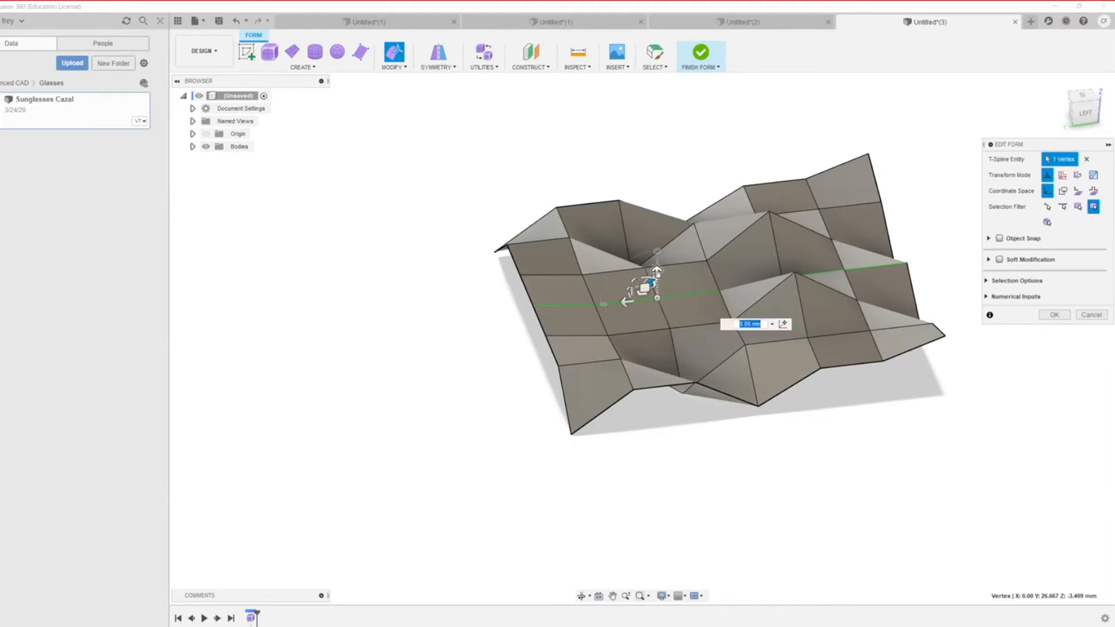
pyautogui.moveTo(656, 271); pyautogui.dragTo(656, 306)
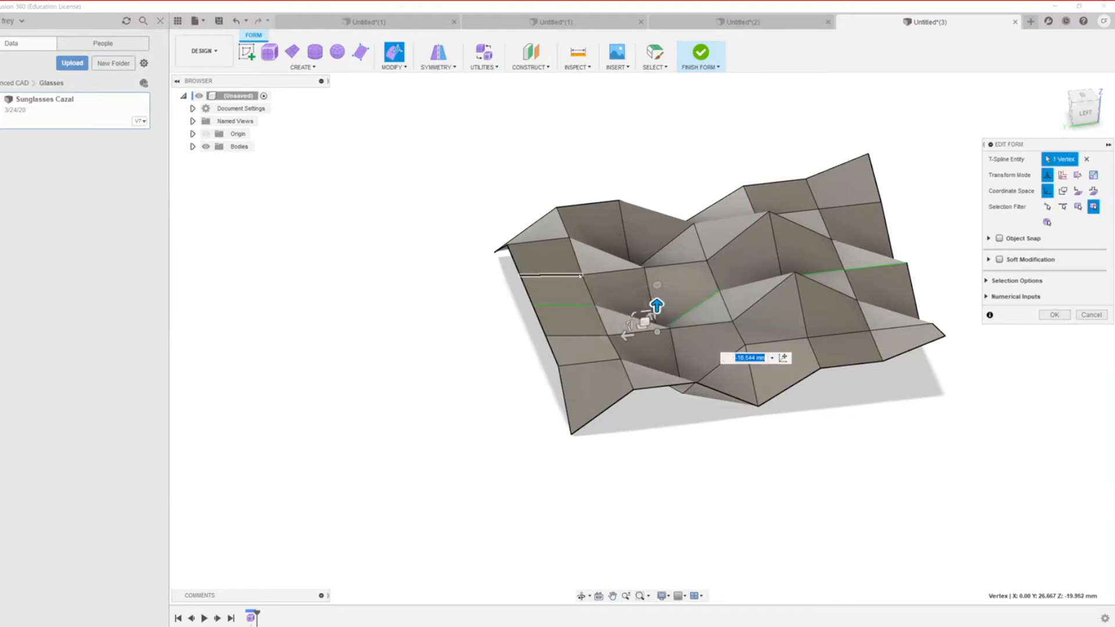
# Step: Pull a vertex near the front edge up to 16.749 mm
pyautogui.keyDown('shift'); pyautogui.moveTo(689, 312); pyautogui.dragTo(825, 389, button='middle'); pyautogui.keyUp('shift')
pyautogui.keyDown('shift'); pyautogui.moveTo(712, 330); pyautogui.dragTo(580, 334, button='middle'); pyautogui.keyUp('shift')
pyautogui.click(867, 354)
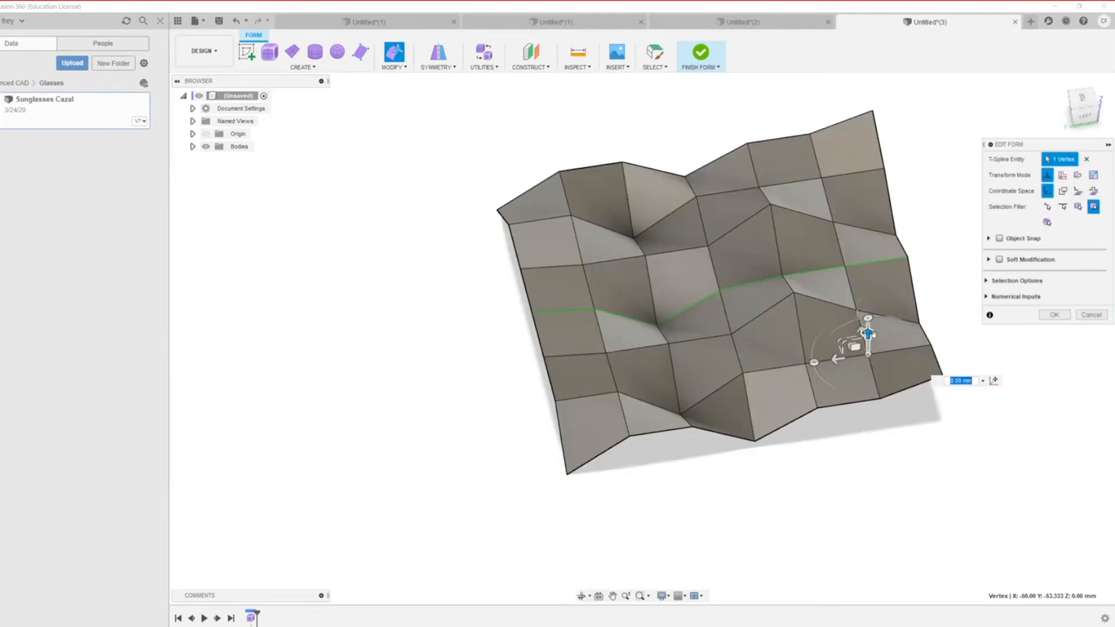
pyautogui.moveTo(871, 334); pyautogui.dragTo(869, 308)
# Step: Check selections near the front-left edge, then finish the form edit keeping the changes
pyautogui.keyDown('shift'); pyautogui.moveTo(868, 307); pyautogui.dragTo(655, 415, button='middle'); pyautogui.keyUp('shift')
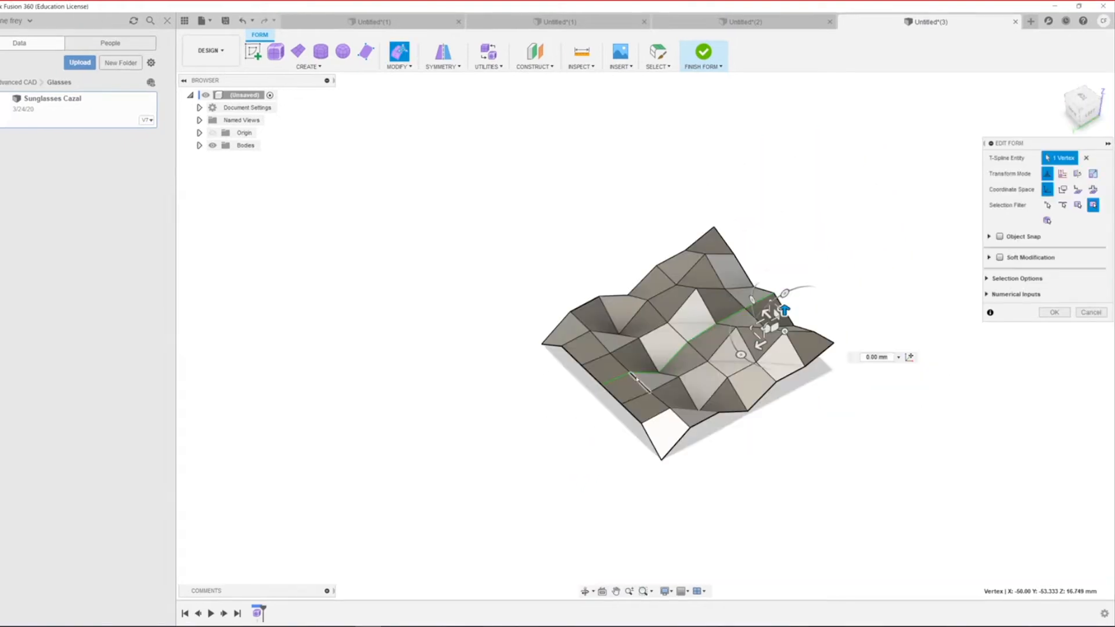
pyautogui.click(627, 377)
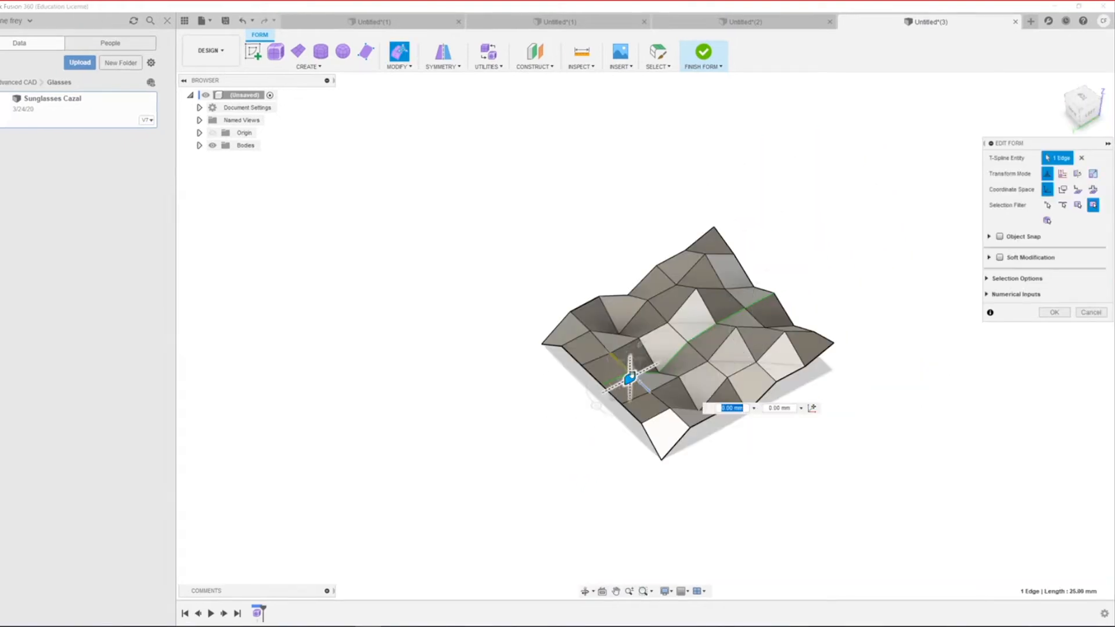
pyautogui.click(525, 405)
pyautogui.scroll(1, 609, 389)
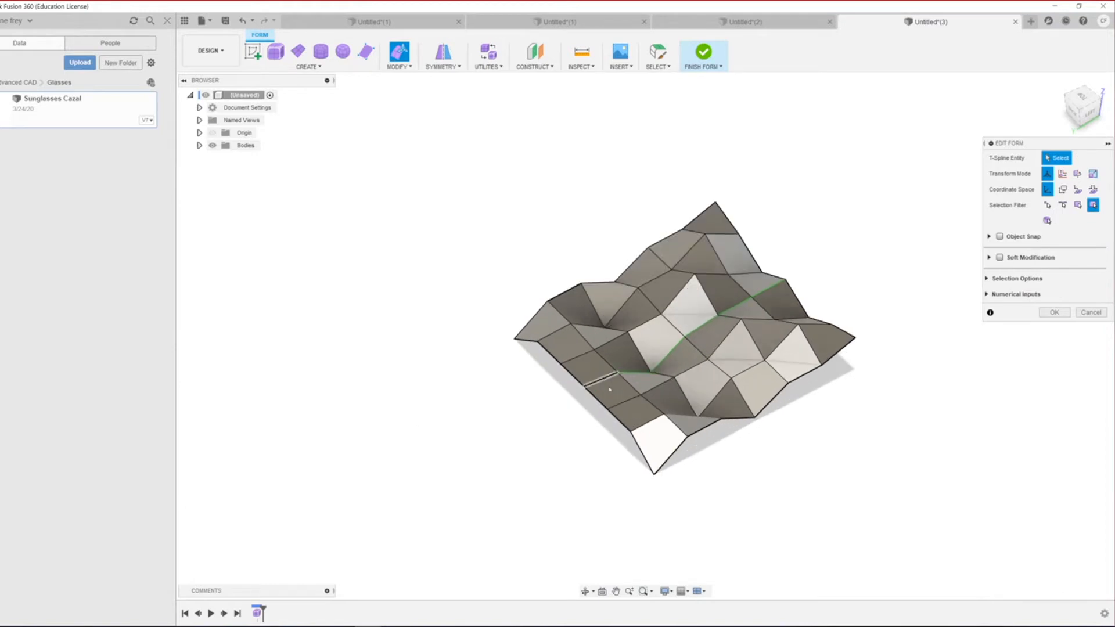
pyautogui.scroll(2, 610, 389)
pyautogui.click(548, 375)
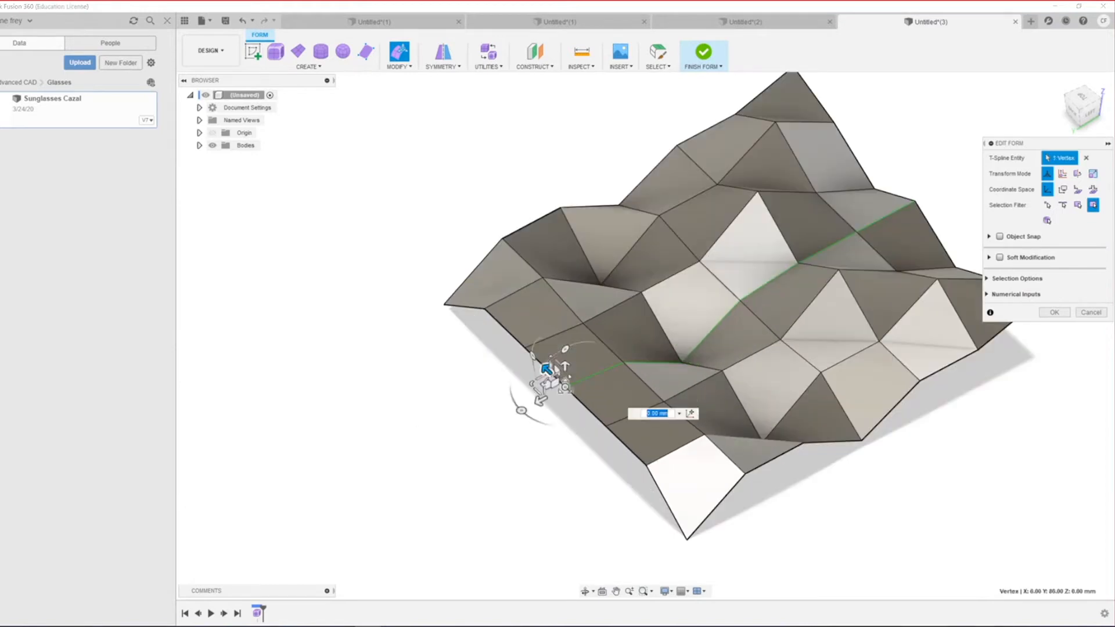
pyautogui.click(572, 355)
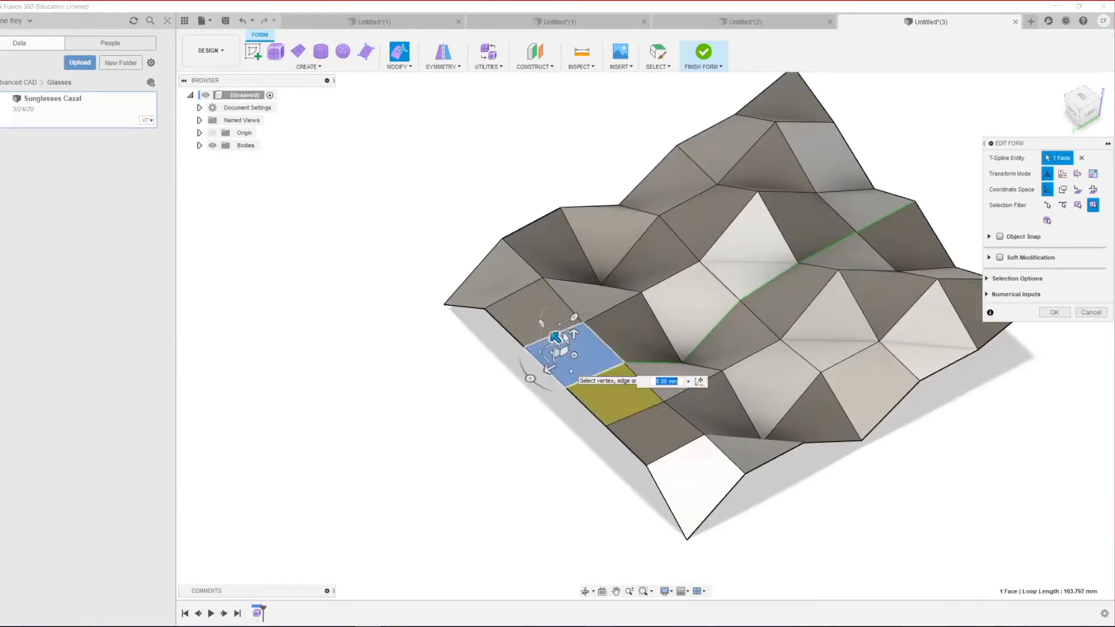
pyautogui.click(560, 442)
pyautogui.click(565, 379)
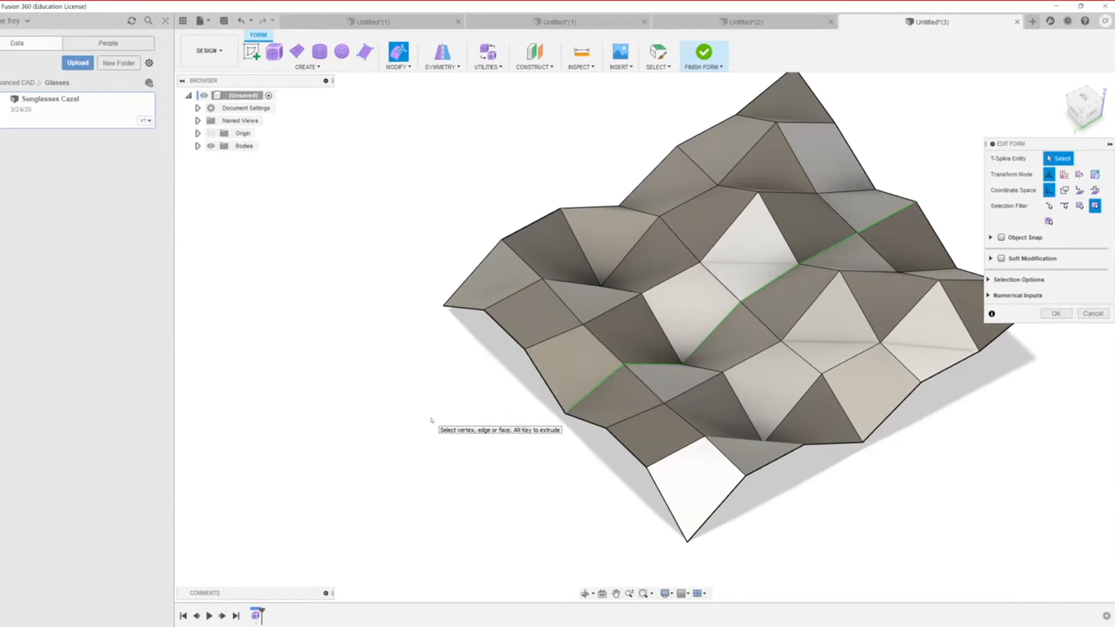
pyautogui.click(1056, 314)
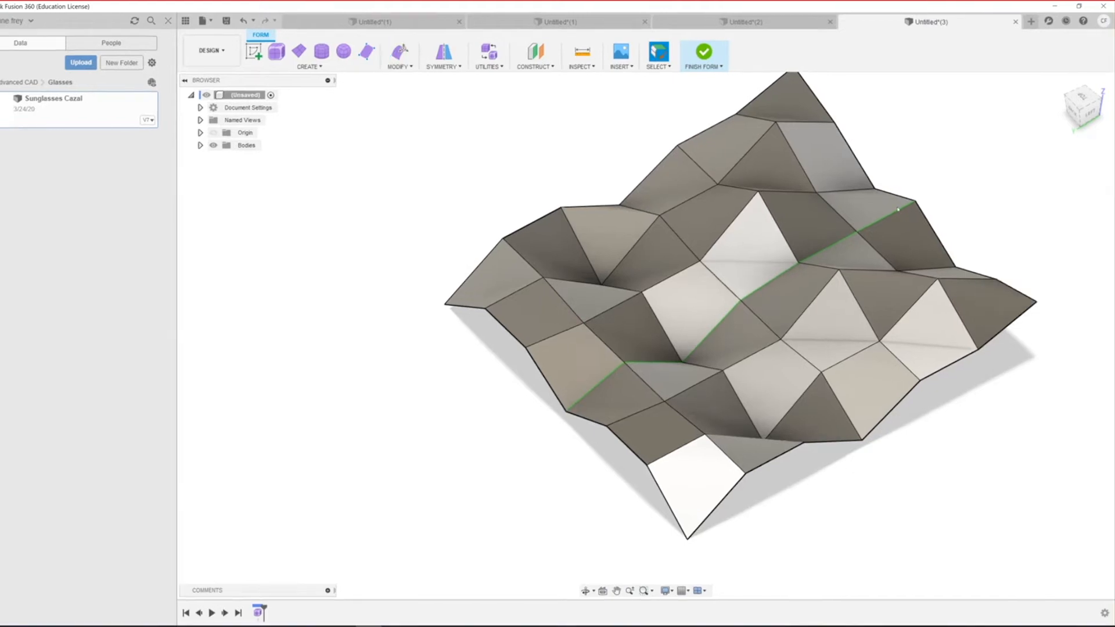
# Step: Show the canopy in smooth display with the control cage hidden and inspect it
pyautogui.scroll(-2, 790, 372)
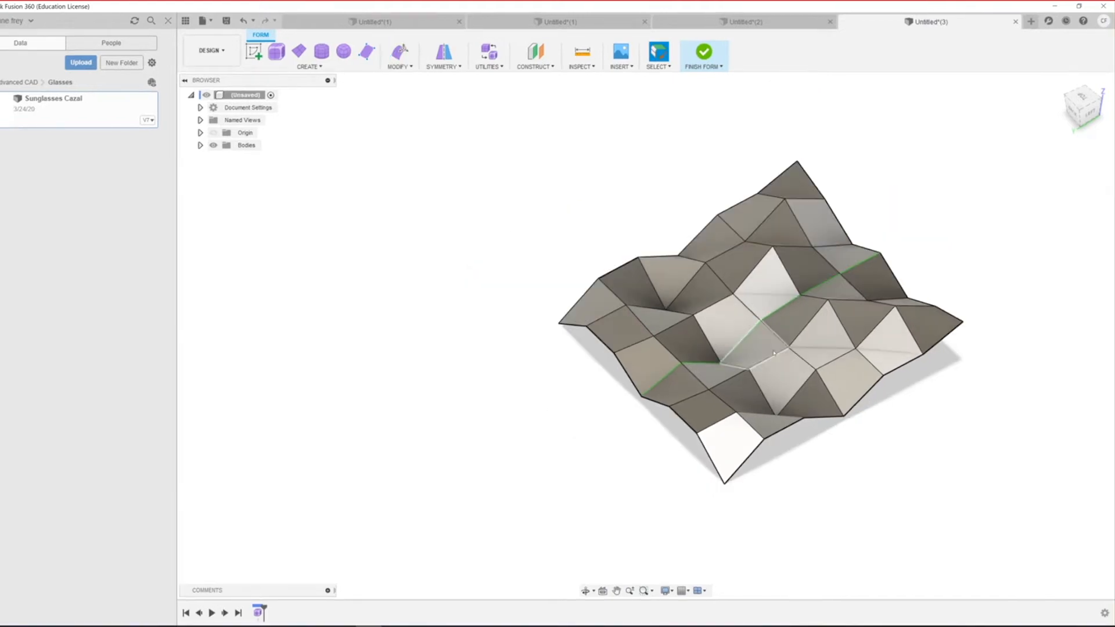
pyautogui.hotkey('alt', '3')
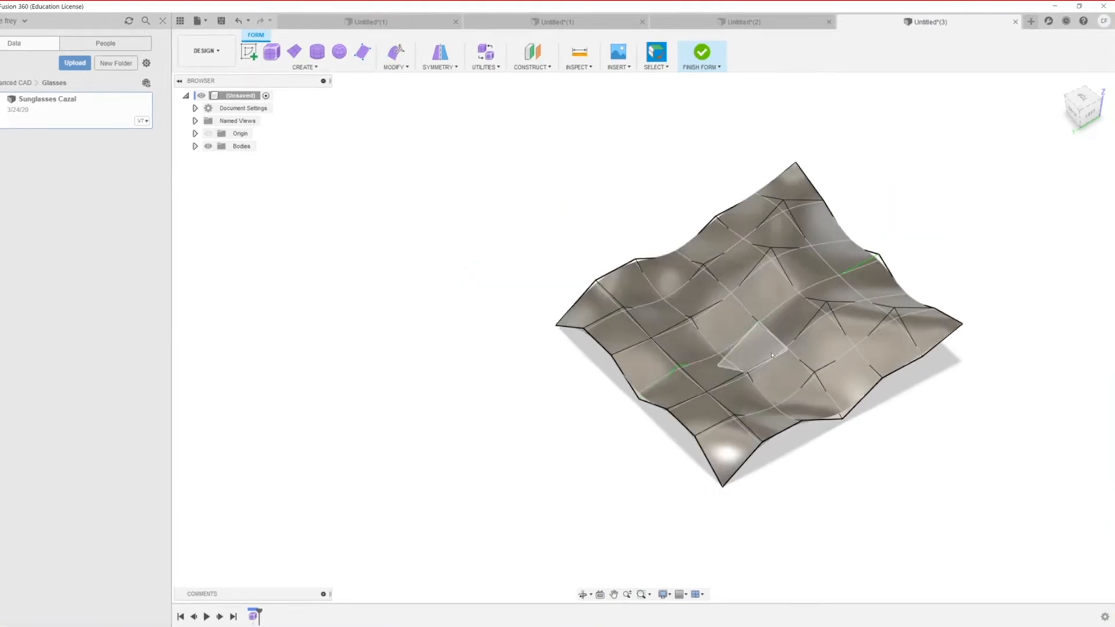
pyautogui.hotkey('alt', '3')
pyautogui.hotkey('alt', '2')
pyautogui.hotkey('alt', '3')
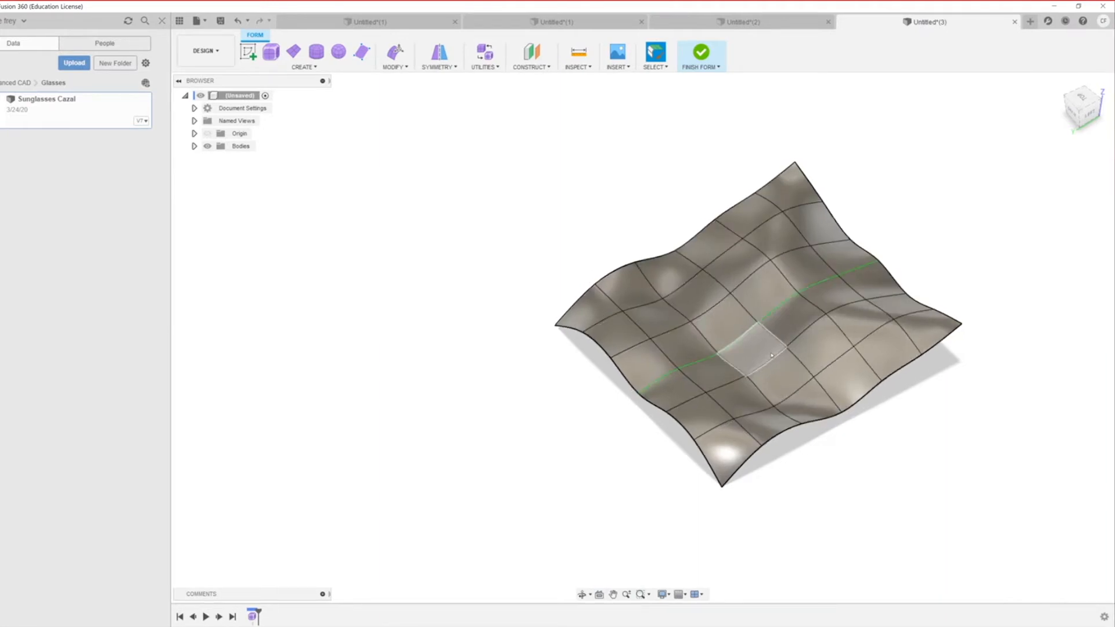
pyautogui.keyDown('shift'); pyautogui.moveTo(687, 461); pyautogui.dragTo(543, 363, button='middle'); pyautogui.keyUp('shift')
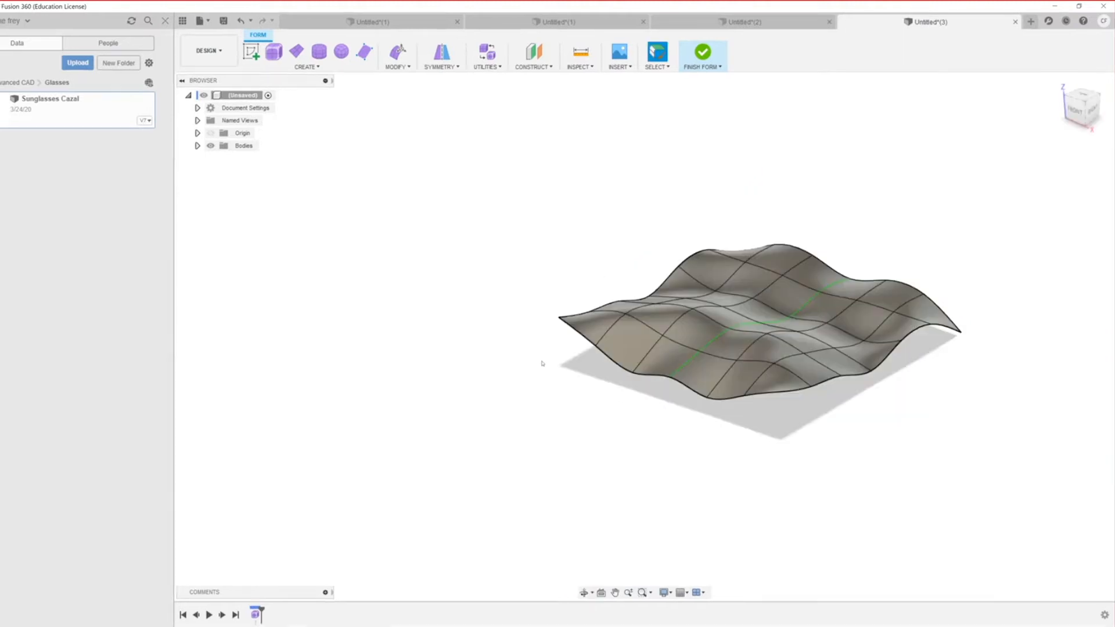
pyautogui.scroll(-1, 870, 376)
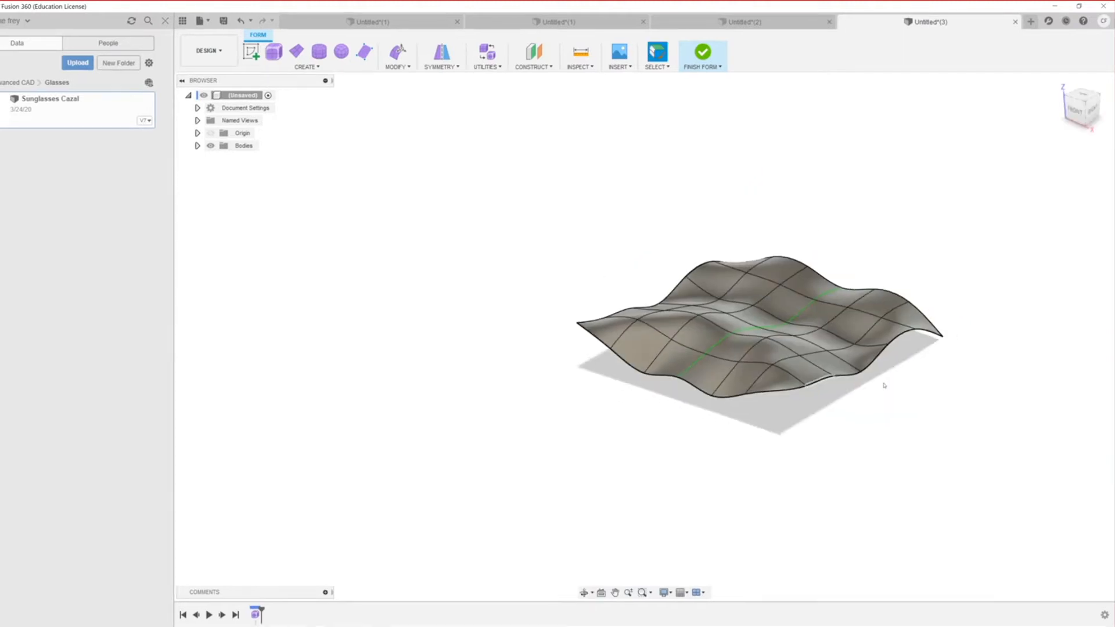
pyautogui.scroll(-1, 861, 372)
pyautogui.scroll(3, 865, 373)
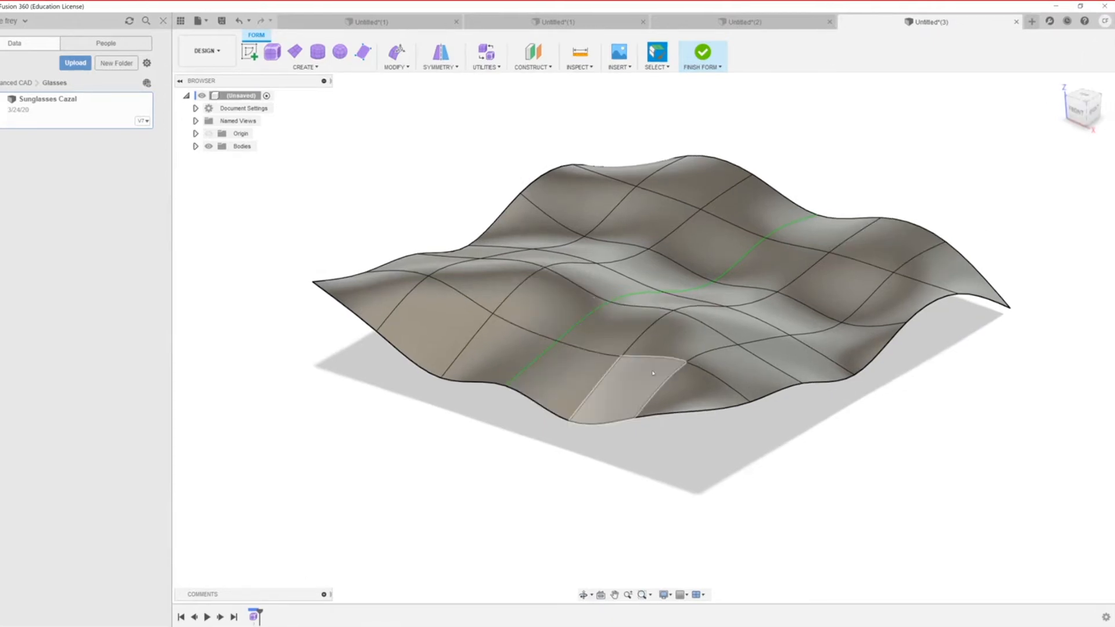
pyautogui.scroll(-1, 667, 367)
pyautogui.scroll(3, 674, 367)
pyautogui.scroll(-4, 673, 344)
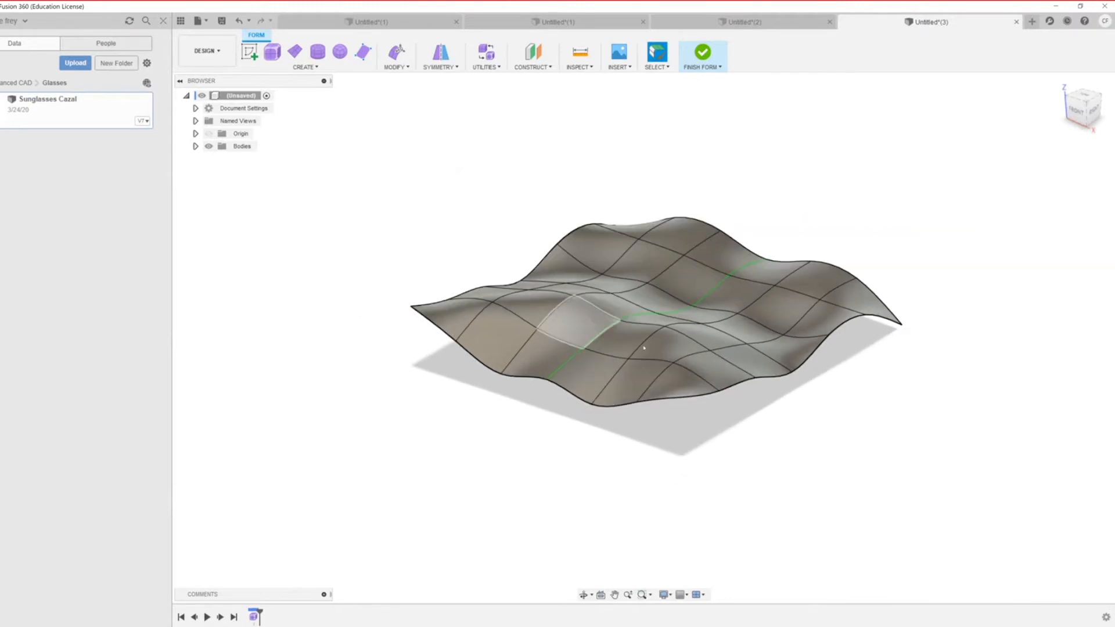
pyautogui.scroll(2, 675, 330)
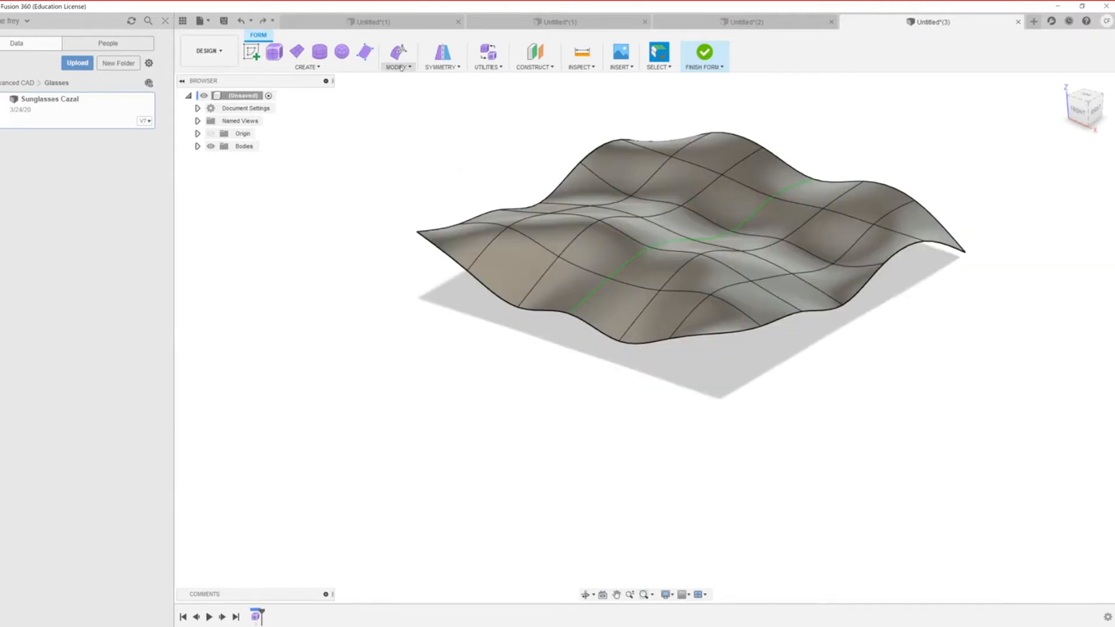
# Step: Crease two adjacent edges along the far side of the wavy surface
pyautogui.click(398, 67)
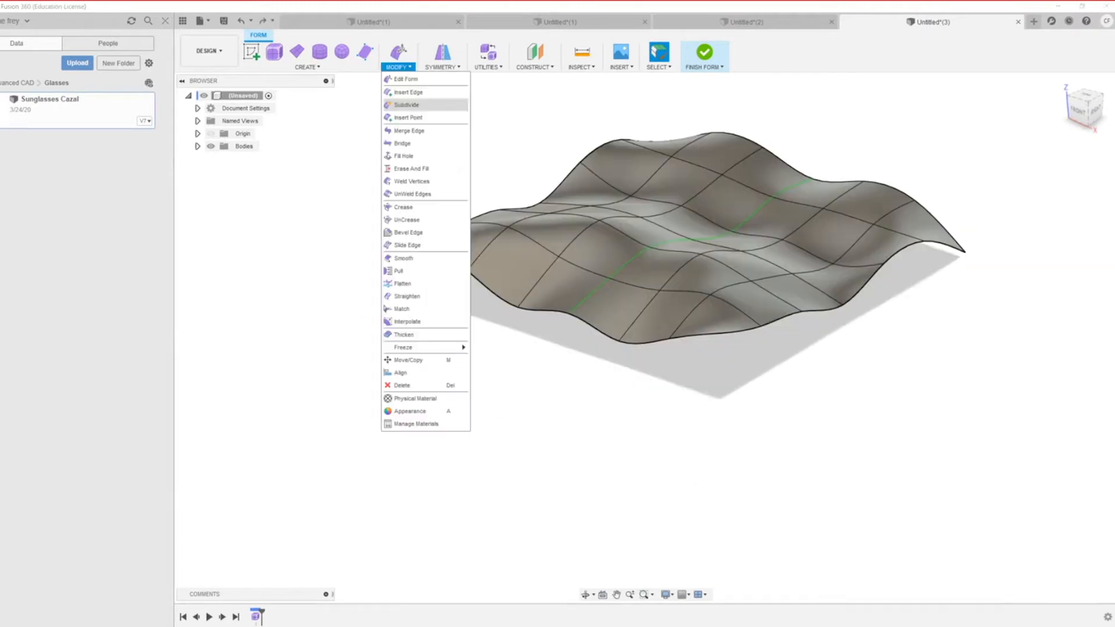
pyautogui.click(403, 208)
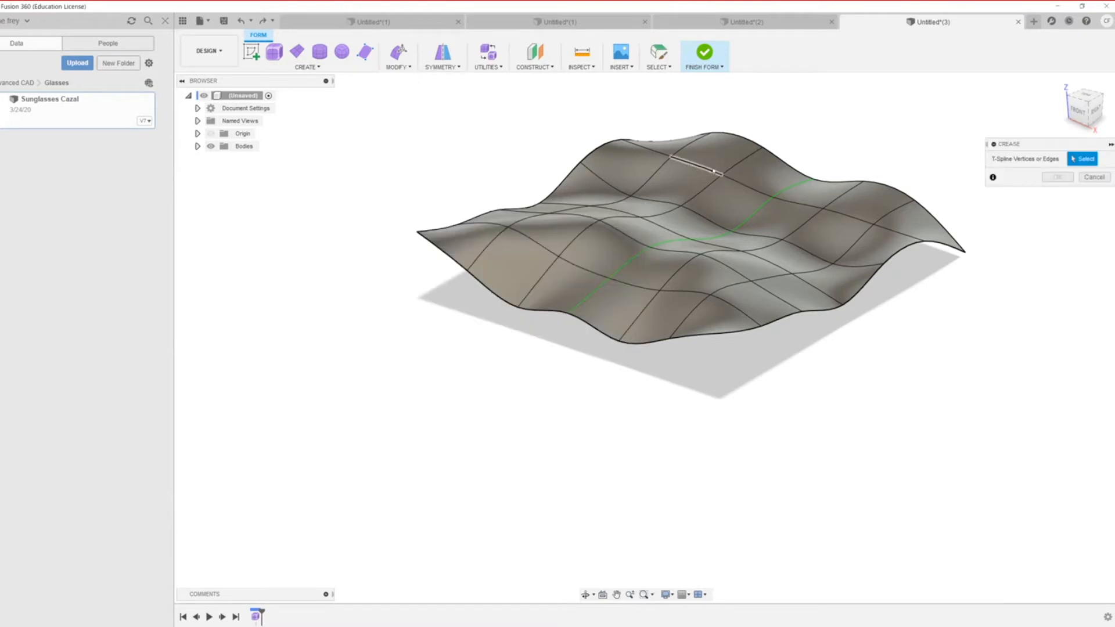
pyautogui.click(746, 185)
pyautogui.click(745, 186)
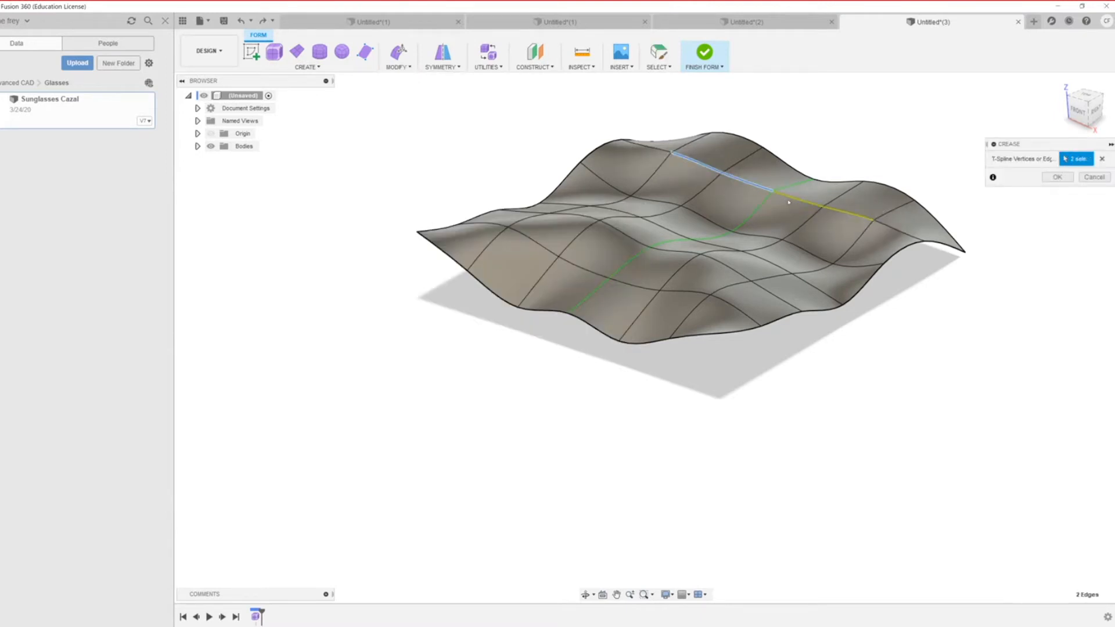
pyautogui.scroll(2, 722, 248)
pyautogui.keyDown('shift'); pyautogui.moveTo(877, 228); pyautogui.dragTo(859, 201, button='middle'); pyautogui.keyUp('shift')
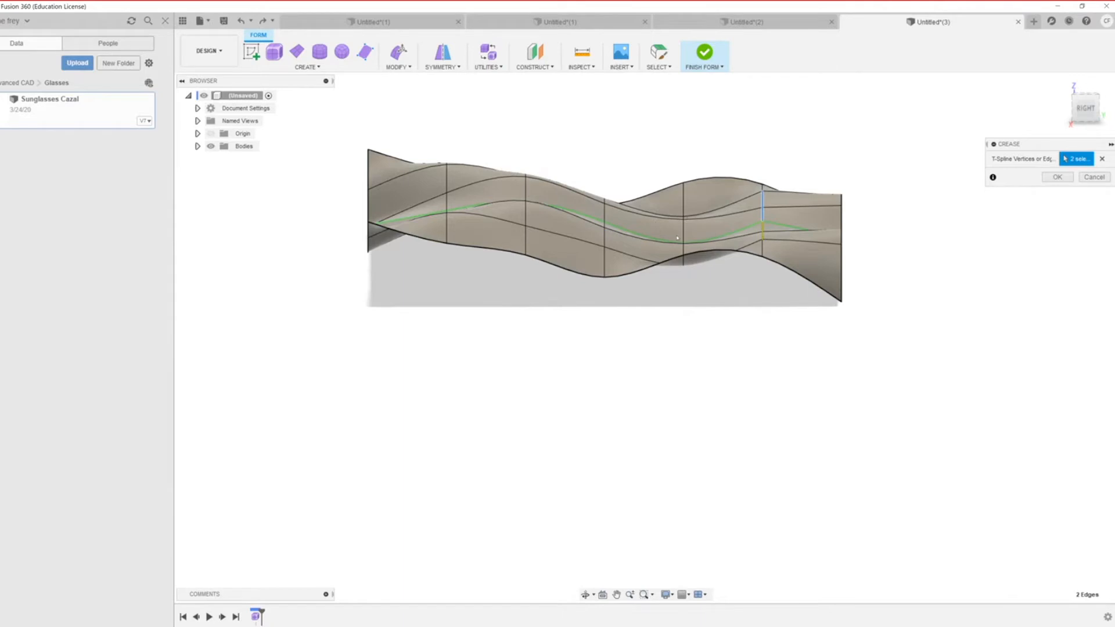
pyautogui.scroll(-3, 655, 223)
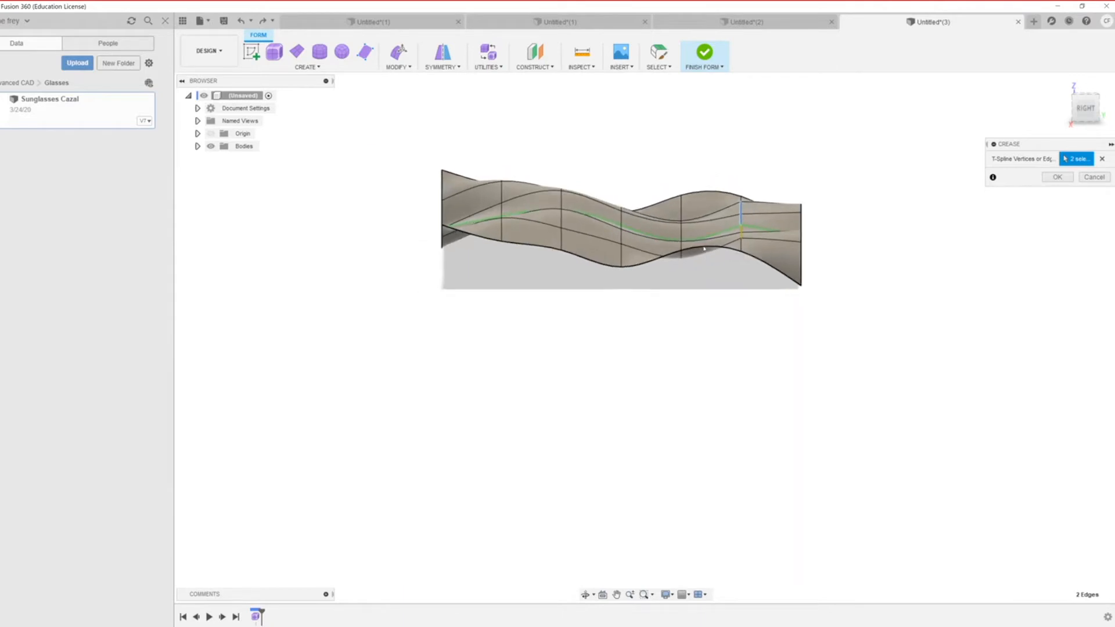
pyautogui.scroll(-2, 683, 256)
pyautogui.scroll(5, 682, 255)
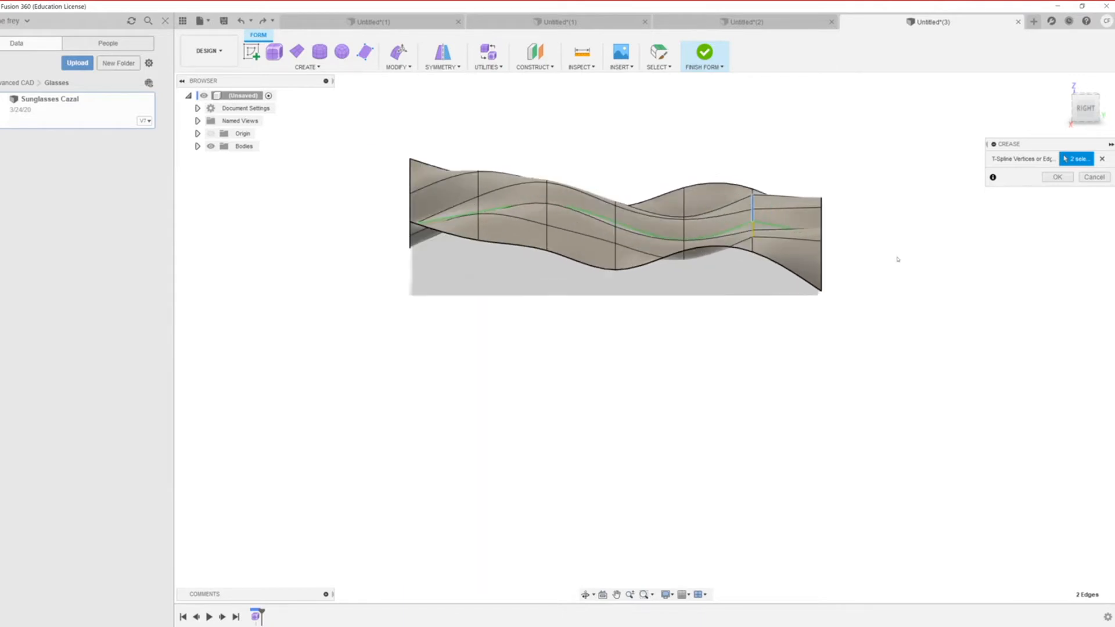
pyautogui.click(1056, 177)
# Step: View the surface from a tilted top angle and open the Symmetry and Modify menus
pyautogui.scroll(-2, 651, 348)
pyautogui.moveTo(675, 290)
pyautogui.keyDown('shift'); pyautogui.mouseDown(button='middle')
pyautogui.moveTo(747, 358)
pyautogui.moveTo(791, 368)
pyautogui.mouseUp(button='middle'); pyautogui.keyUp('shift')
pyautogui.click(440, 66)
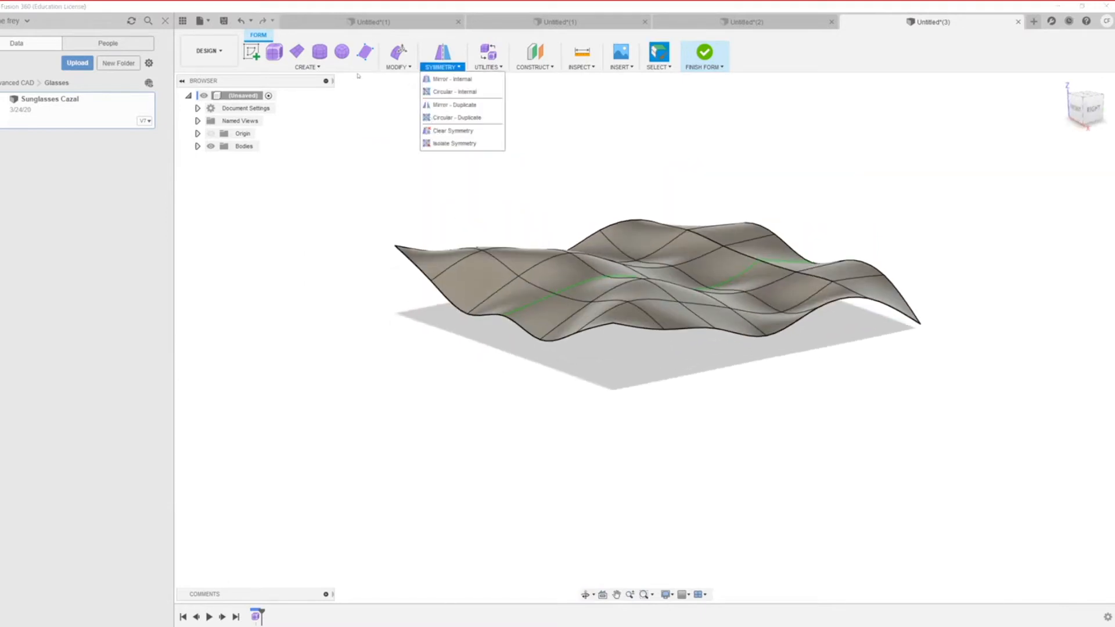
pyautogui.click(397, 67)
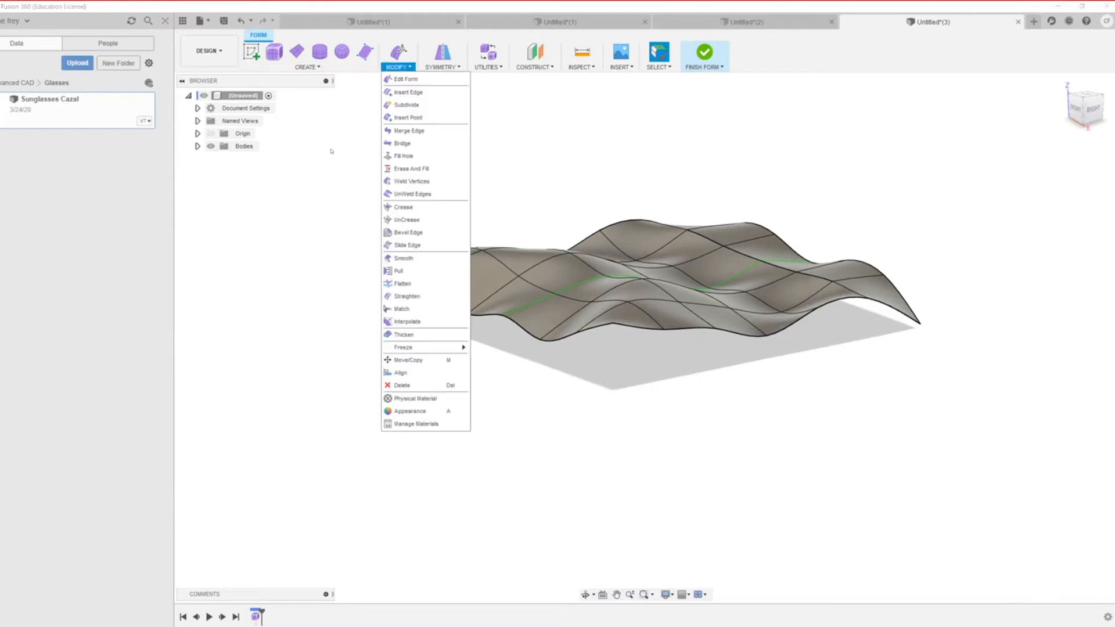
# Step: Crease the two connected central edges crossing the middle of the surface
pyautogui.click(410, 210)
pyautogui.scroll(-3, 685, 303)
pyautogui.keyDown('shift'); pyautogui.moveTo(670, 351); pyautogui.dragTo(697, 335, button='middle'); pyautogui.keyUp('shift')
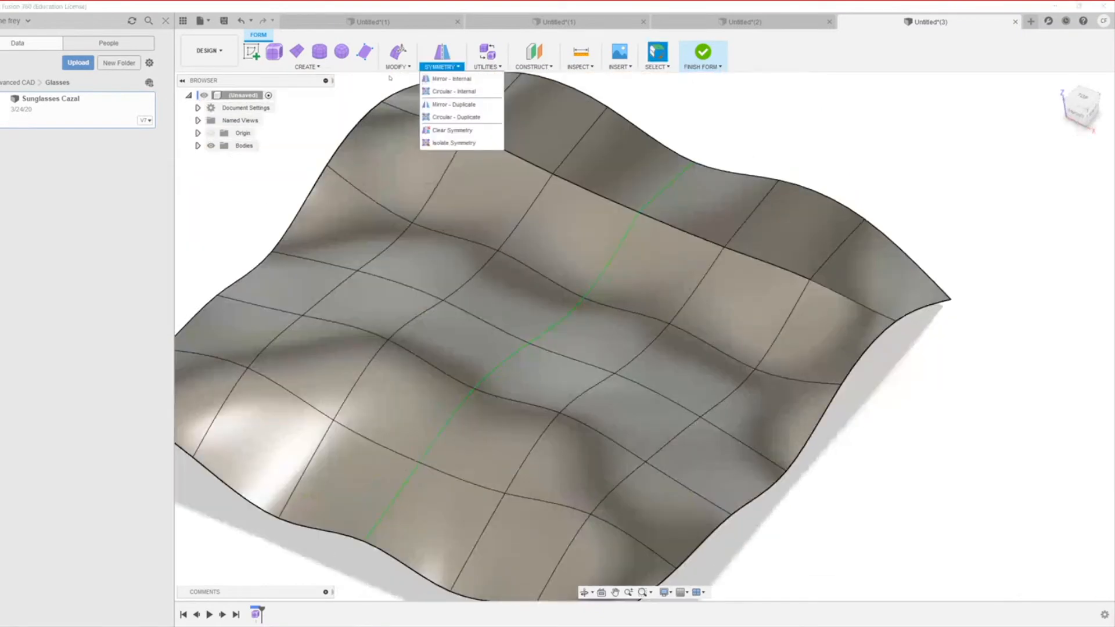
pyautogui.click(393, 71)
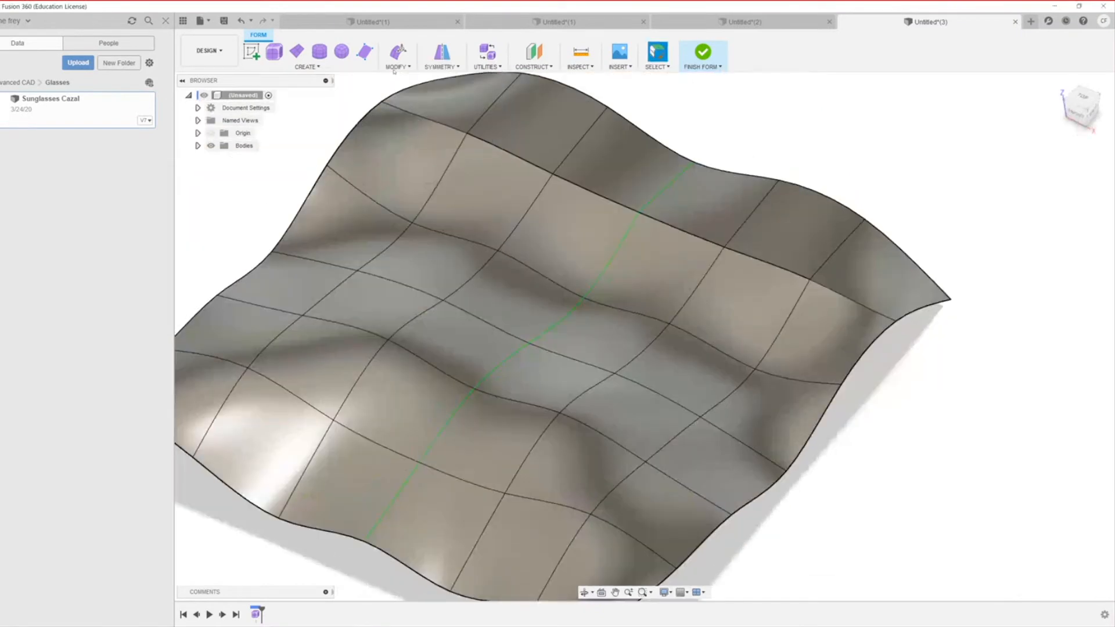
pyautogui.click(399, 68)
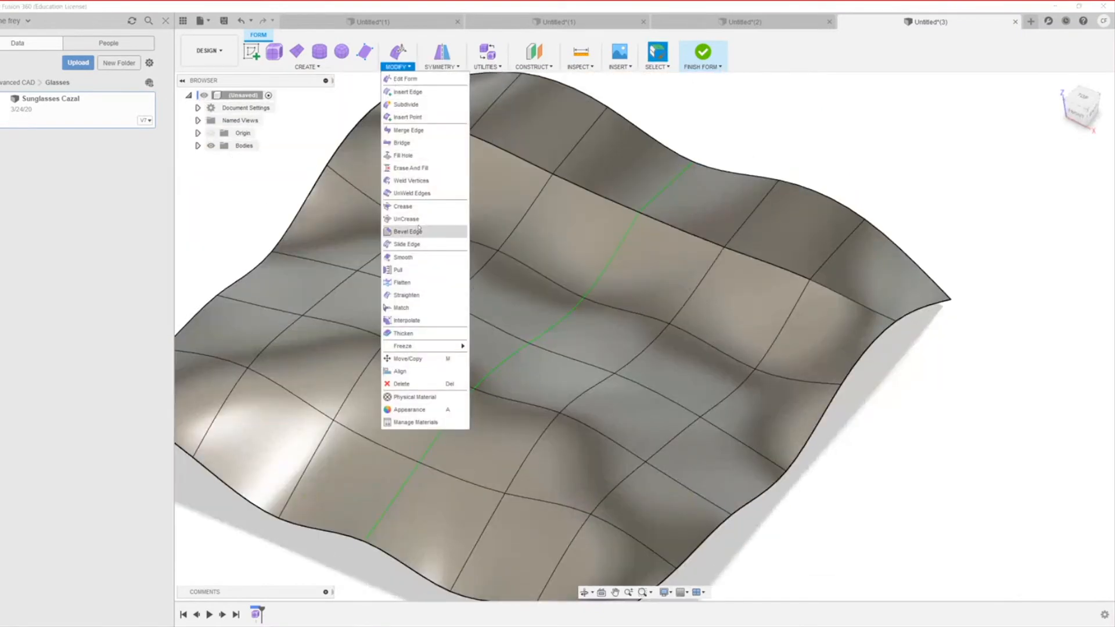
pyautogui.click(410, 208)
pyautogui.click(455, 242)
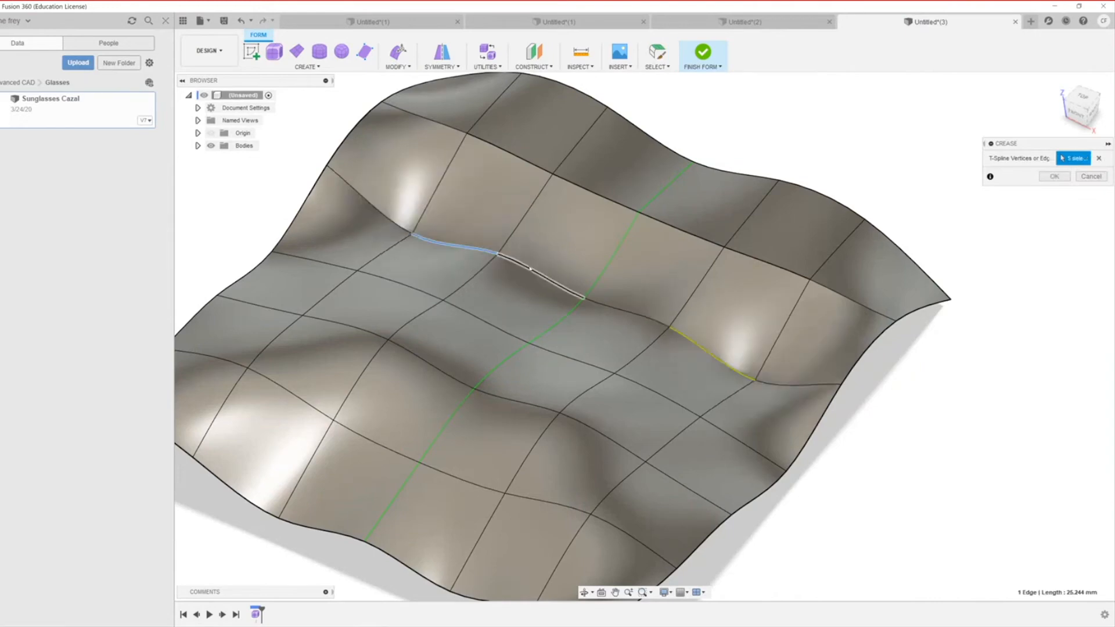
pyautogui.click(528, 269)
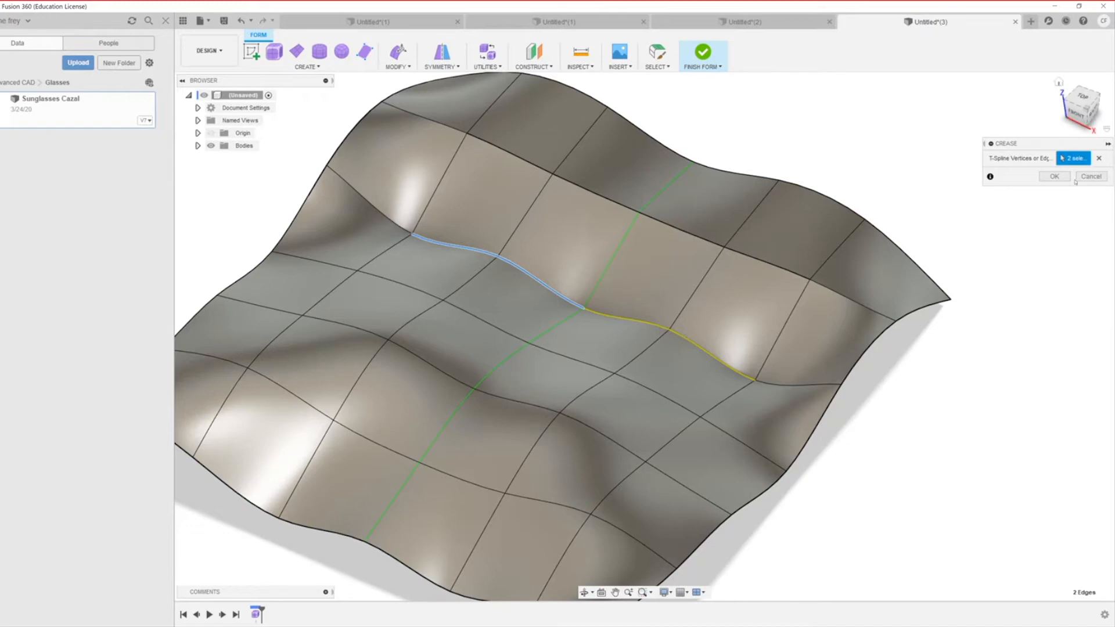
pyautogui.click(1054, 176)
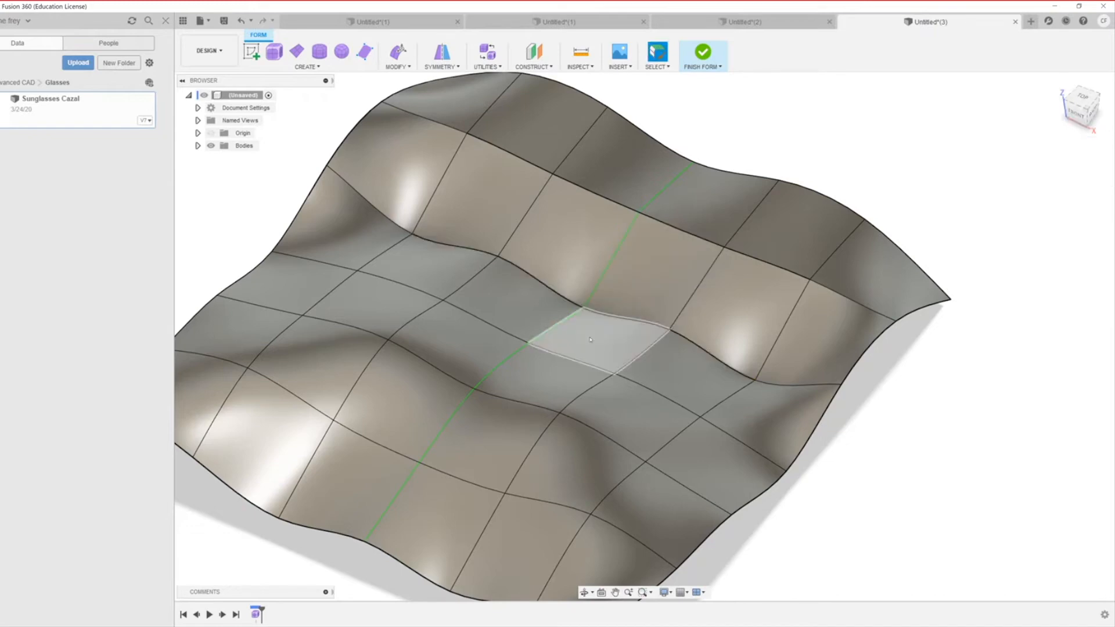
pyautogui.scroll(-2, 590, 340)
pyautogui.scroll(6, 968, 360)
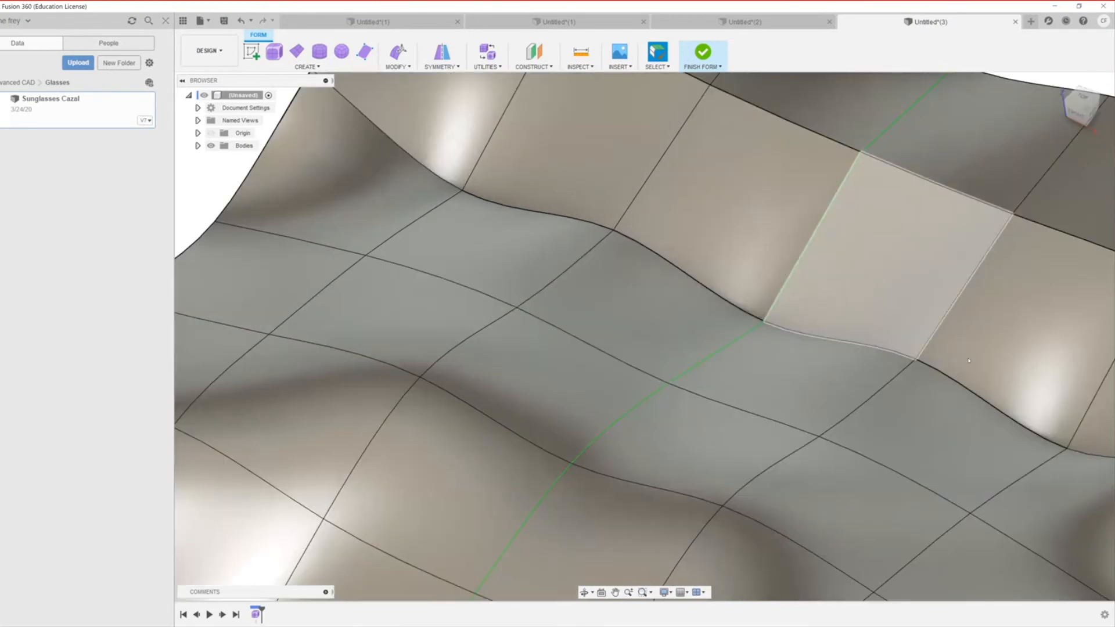
pyautogui.scroll(-5, 968, 360)
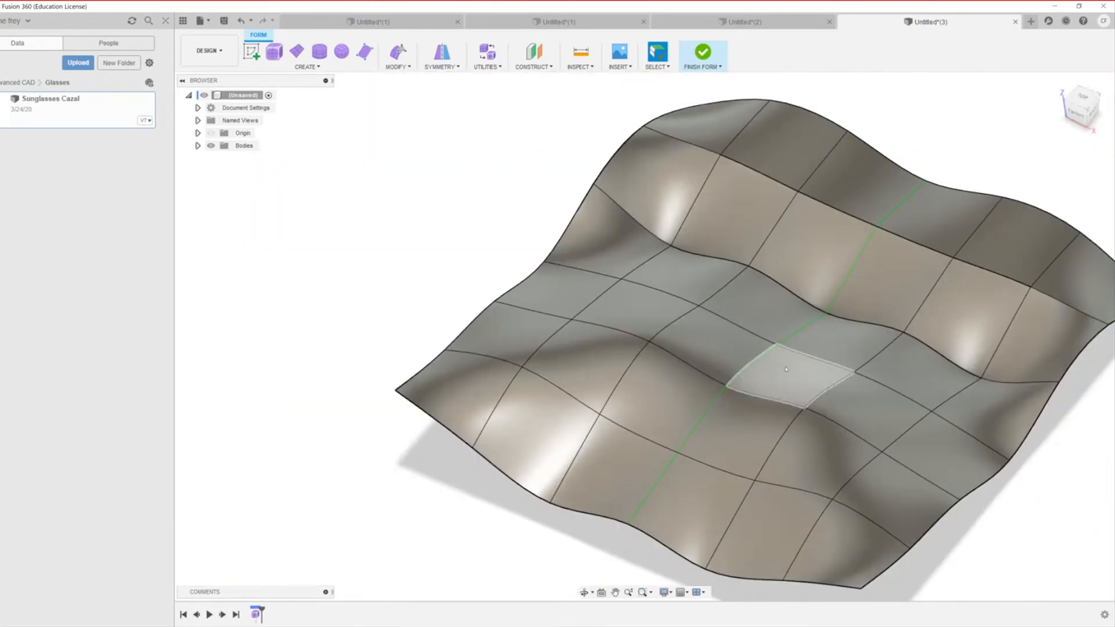
pyautogui.scroll(-2, 772, 432)
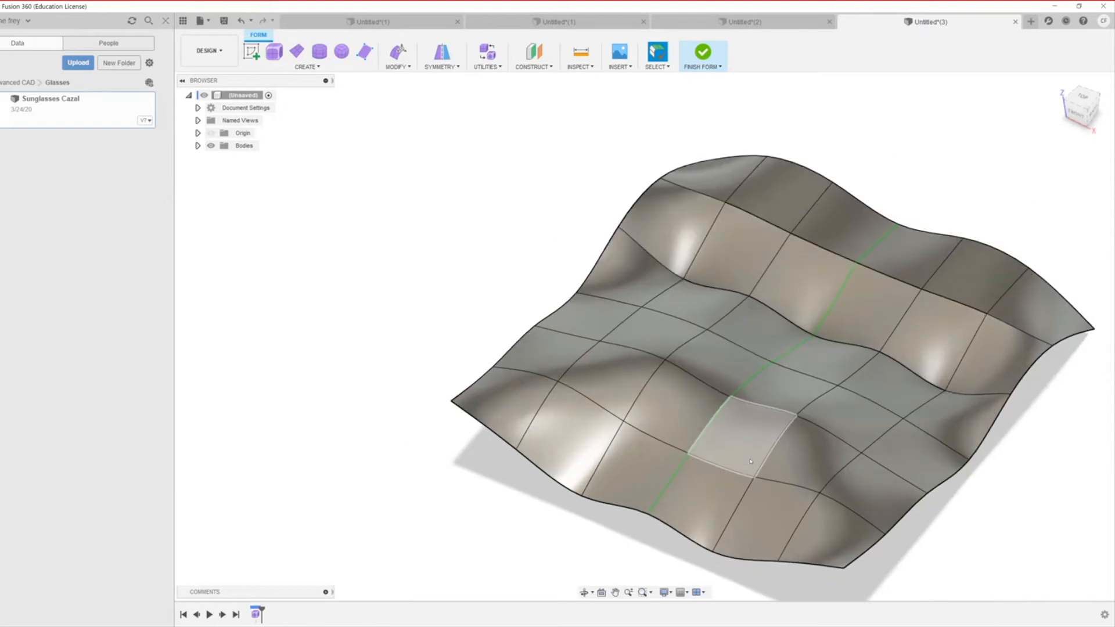
pyautogui.scroll(3, 750, 462)
# Step: Undo the creases and vertex pulls with Ctrl+Z, toggling box and smooth display, until nearly flat
pyautogui.moveTo(716, 372)
pyautogui.keyDown('shift'); pyautogui.mouseDown(button='middle')
pyautogui.moveTo(647, 331)
pyautogui.moveTo(678, 361)
pyautogui.moveTo(664, 324)
pyautogui.moveTo(734, 375)
pyautogui.moveTo(772, 441)
pyautogui.mouseUp(button='middle'); pyautogui.keyUp('shift')
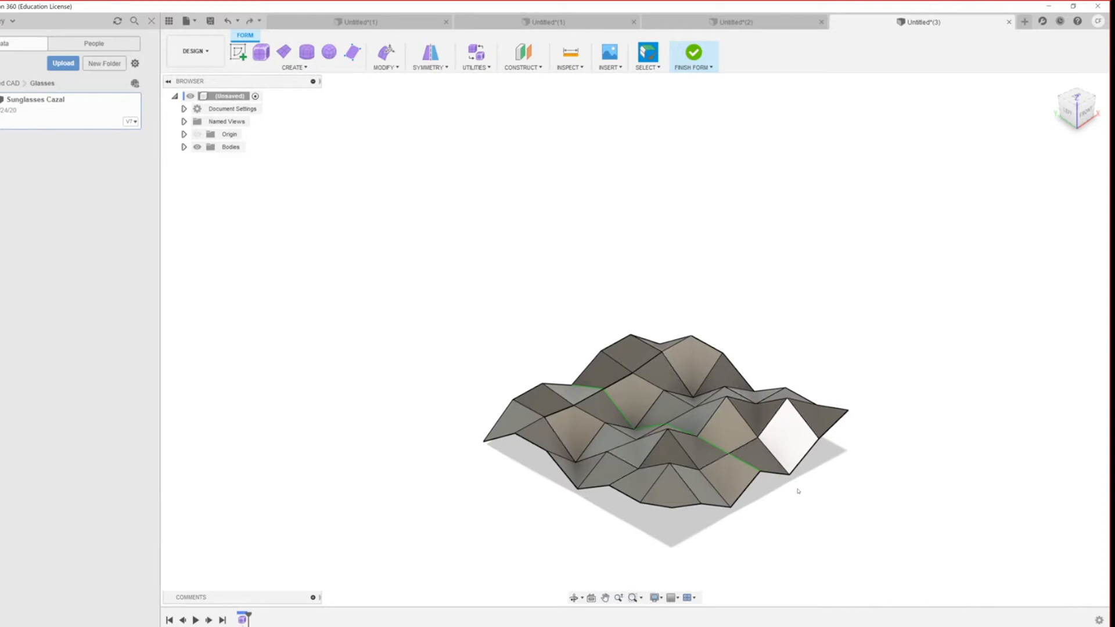
pyautogui.hotkey('ctrl', 'z')
pyautogui.hotkey('ctrl', 'z')
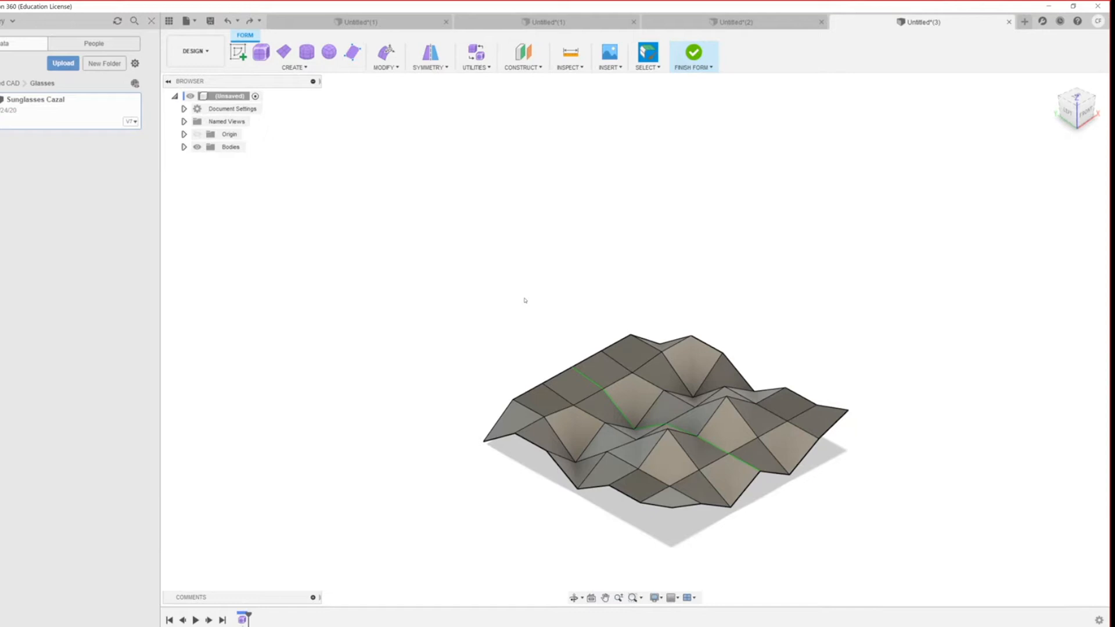
pyautogui.hotkey('alt', '2')
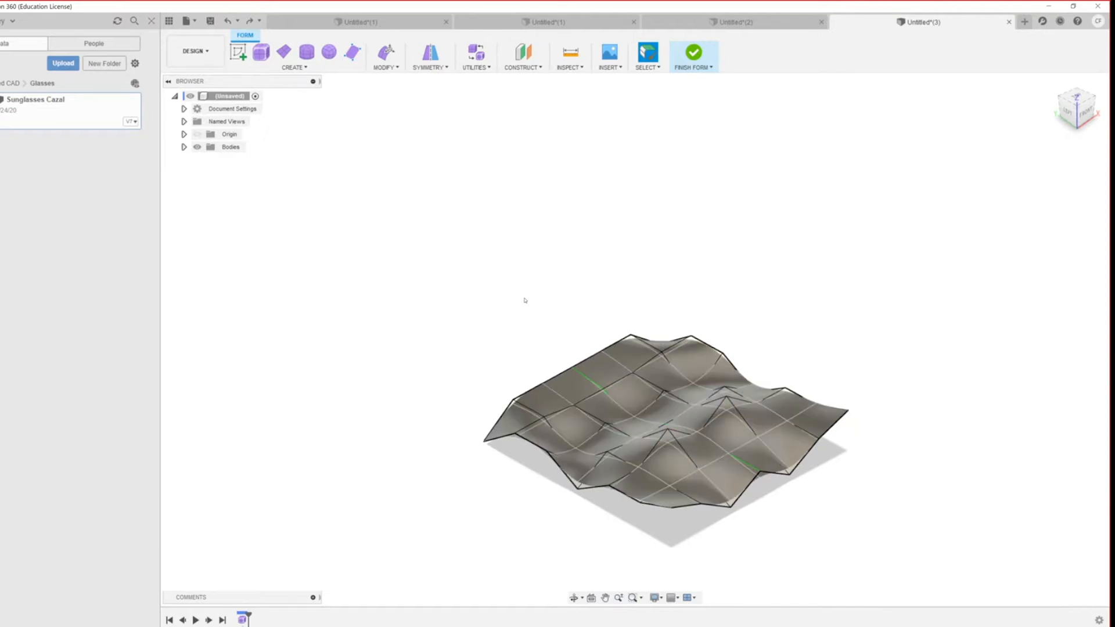
pyautogui.hotkey('alt', '1')
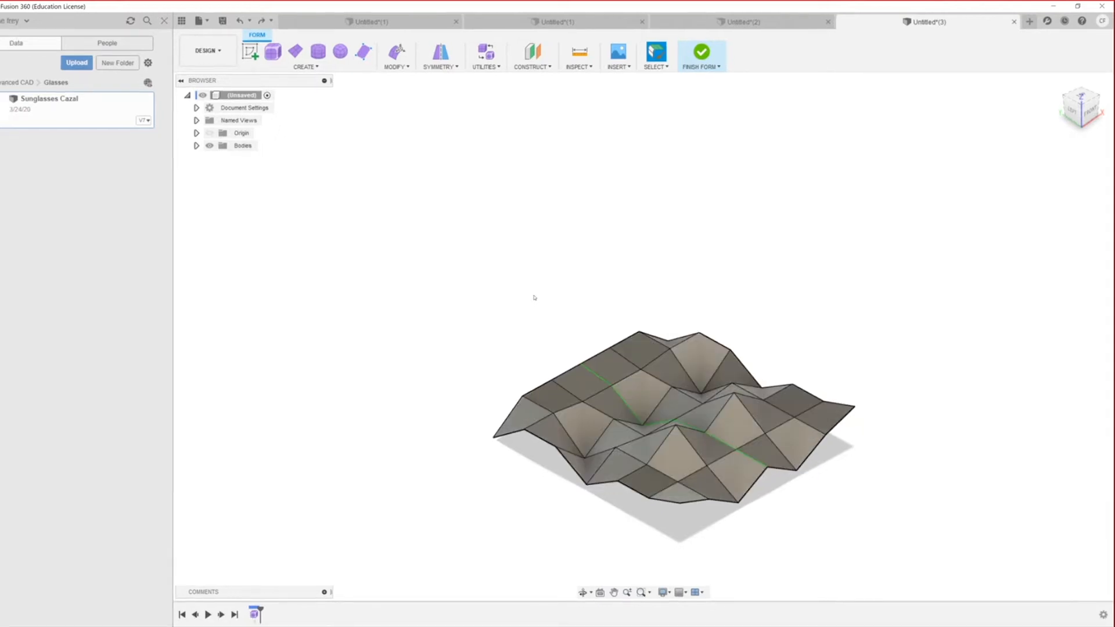
pyautogui.hotkey('alt', '3')
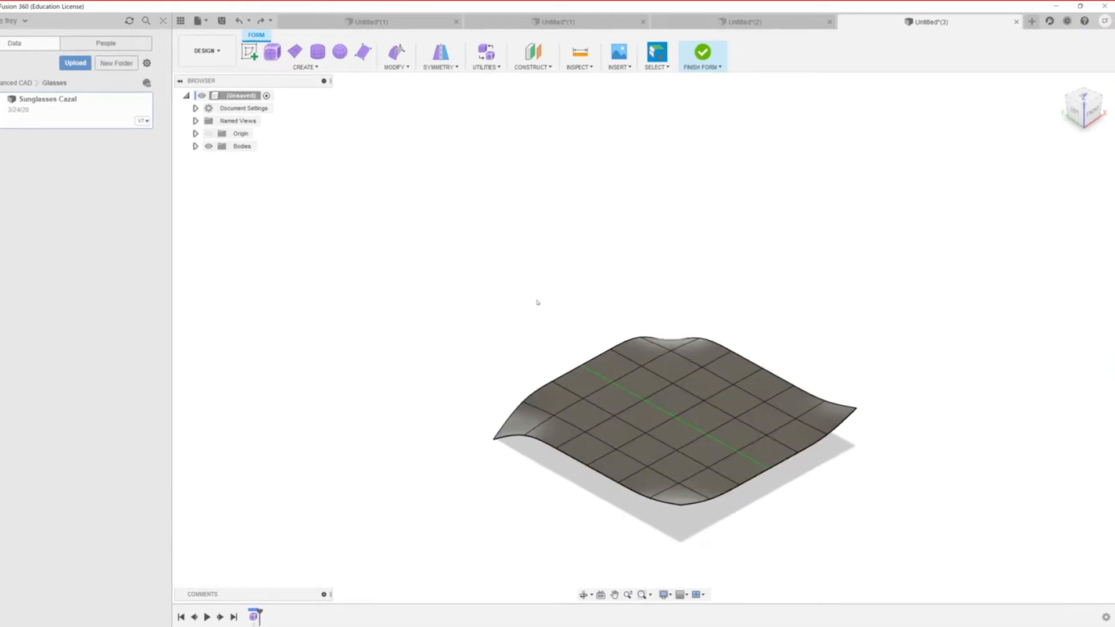
pyautogui.hotkey('ctrl', 'z')
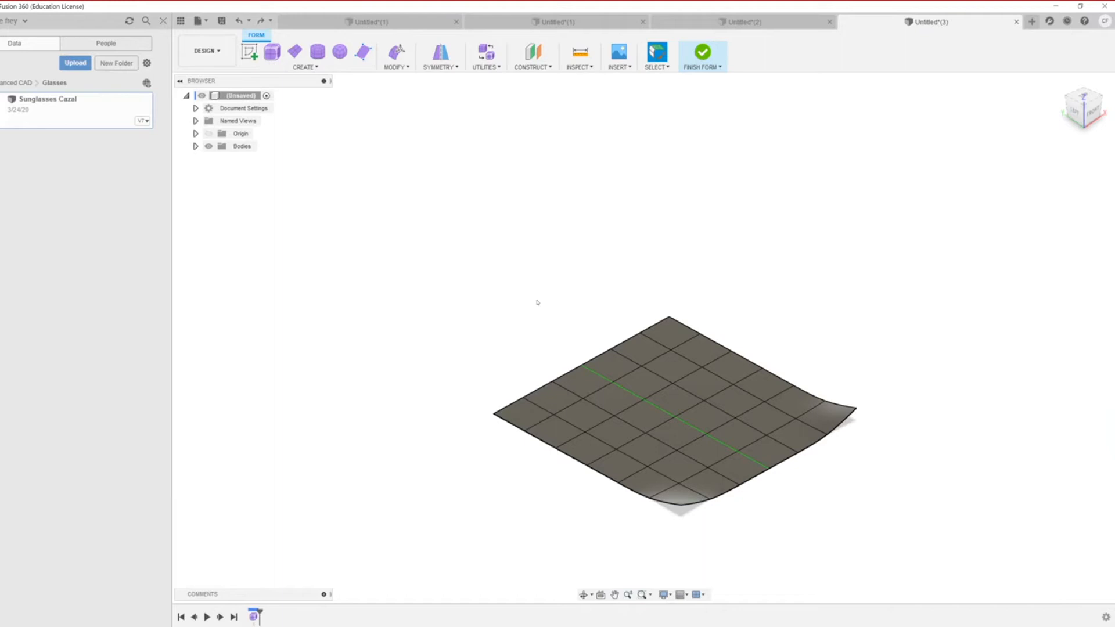
pyautogui.hotkey('ctrl', 'z')
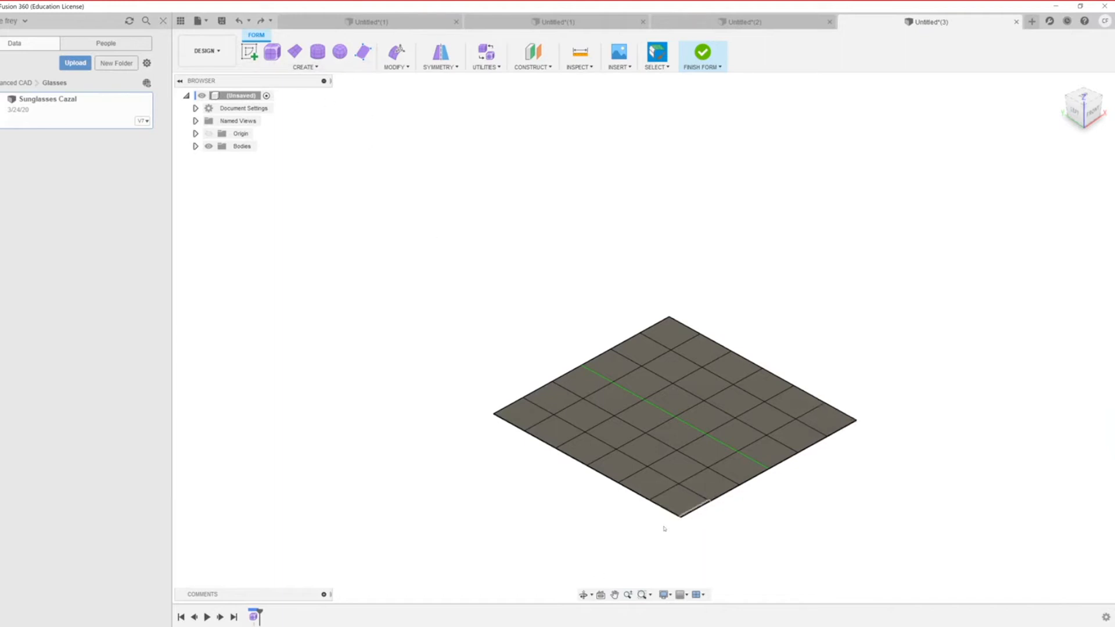
# Step: Pull the front and left corner vertices down below the plane with Edit Form
pyautogui.click(682, 519)
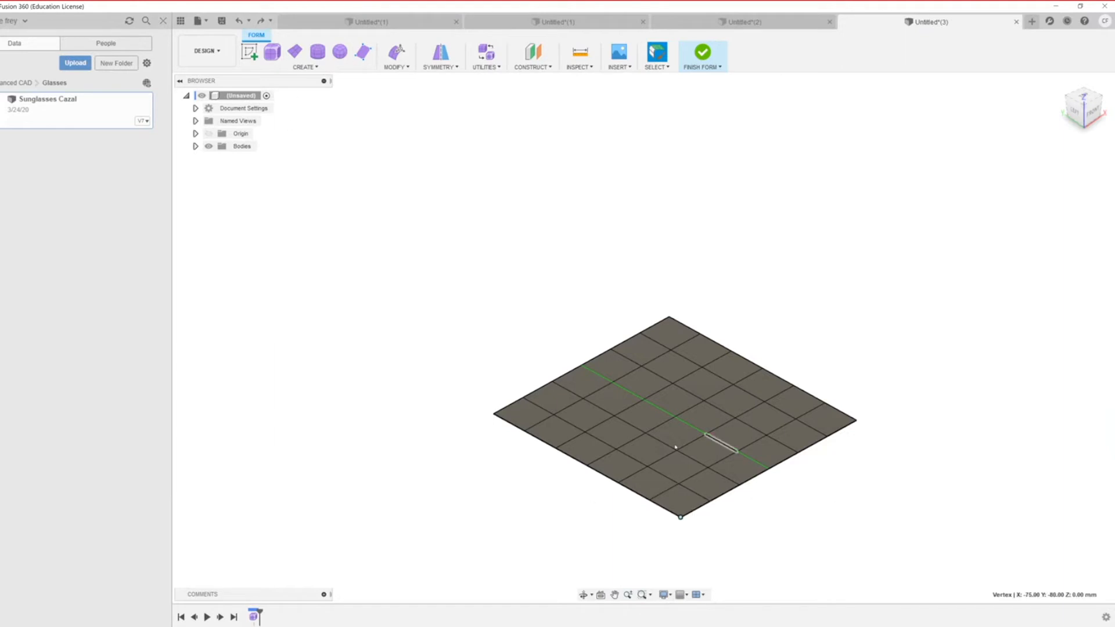
pyautogui.scroll(4, 614, 455)
pyautogui.rightClick(590, 444)
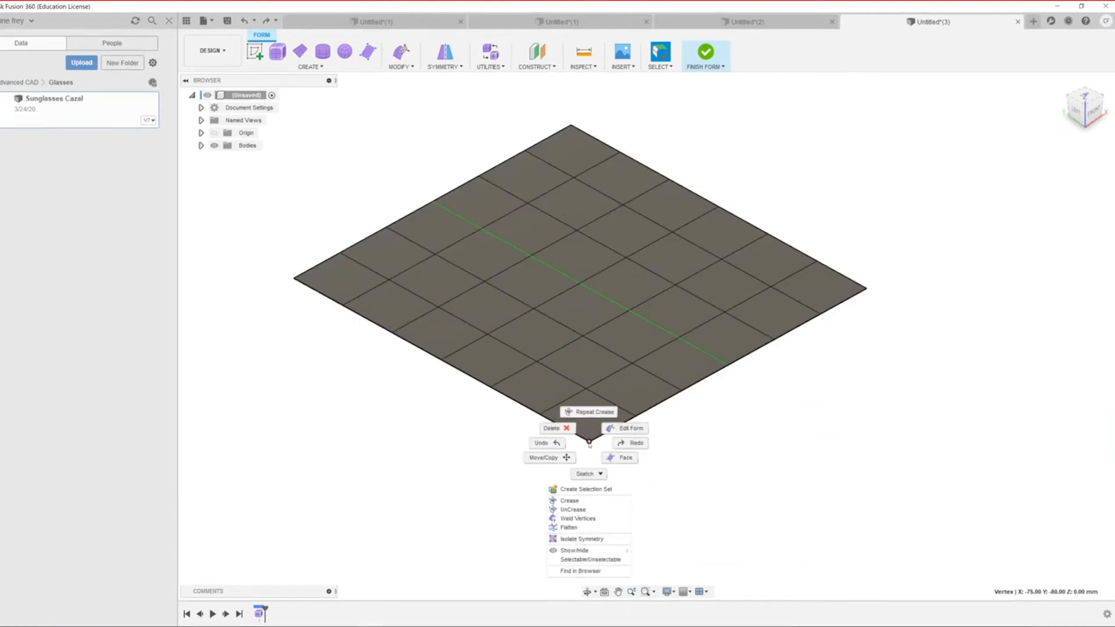
pyautogui.click(611, 428)
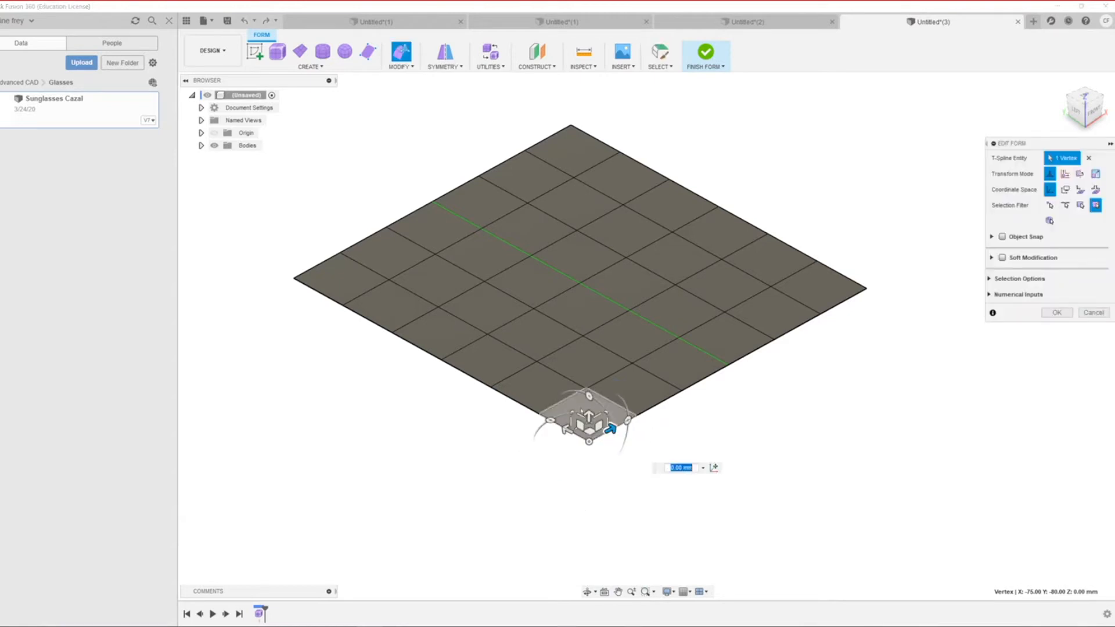
pyautogui.moveTo(589, 417); pyautogui.dragTo(589, 476)
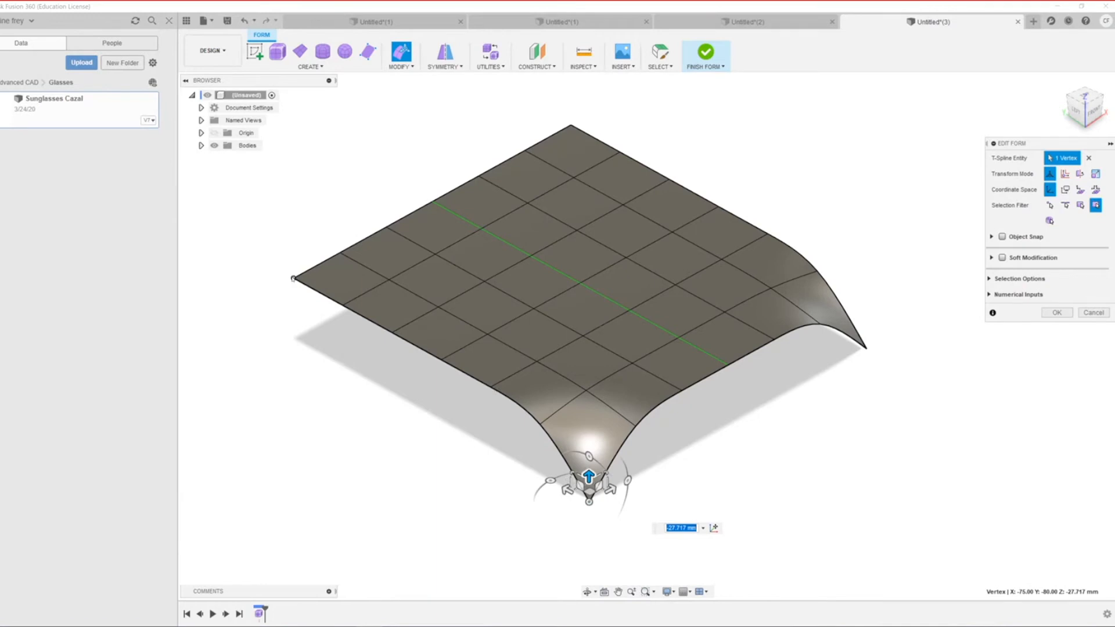
pyautogui.click(293, 279)
pyautogui.moveTo(292, 254); pyautogui.dragTo(268, 354)
# Step: Dent the front-edge midpoint to -39.451 mm and the left-edge midpoint to -43.905 mm
pyautogui.scroll(-3, 528, 397)
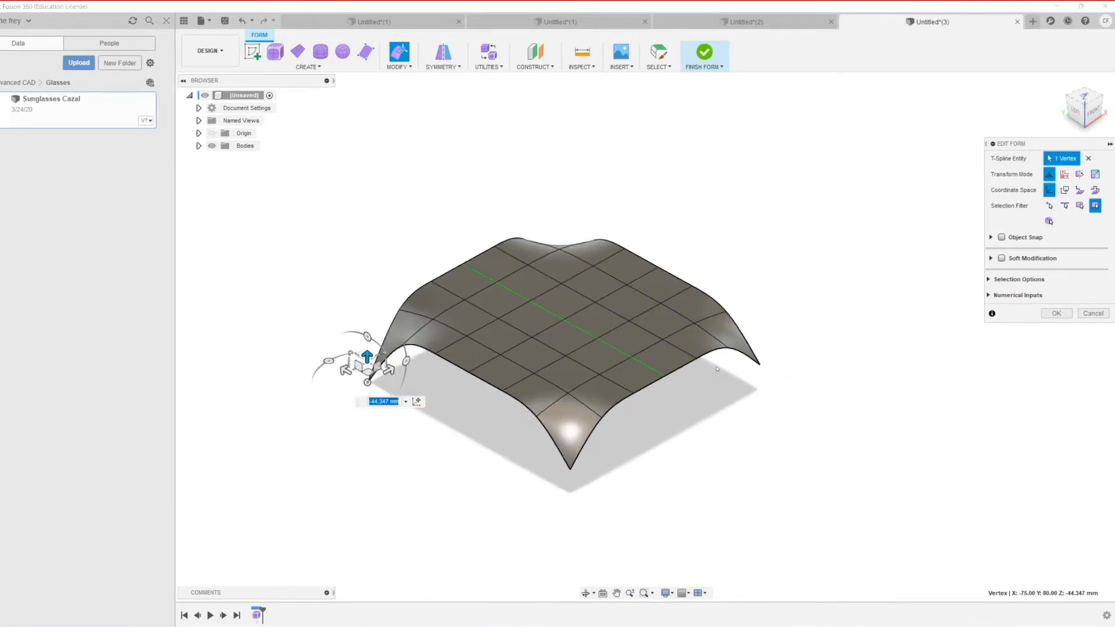
pyautogui.scroll(5, 718, 369)
pyautogui.click(618, 376)
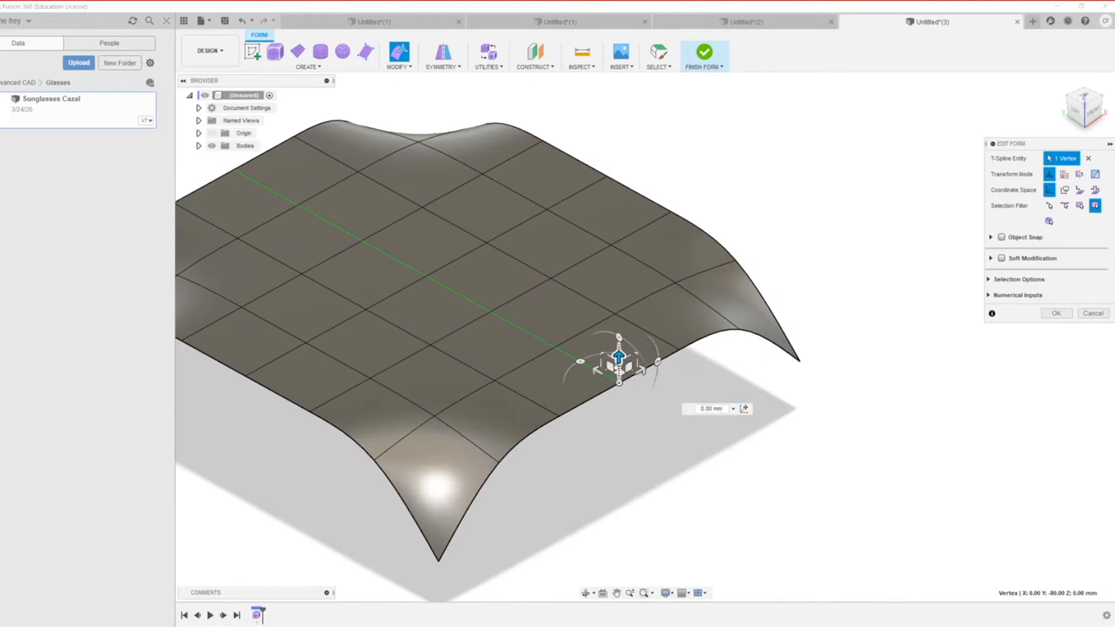
pyautogui.moveTo(618, 356); pyautogui.dragTo(619, 468)
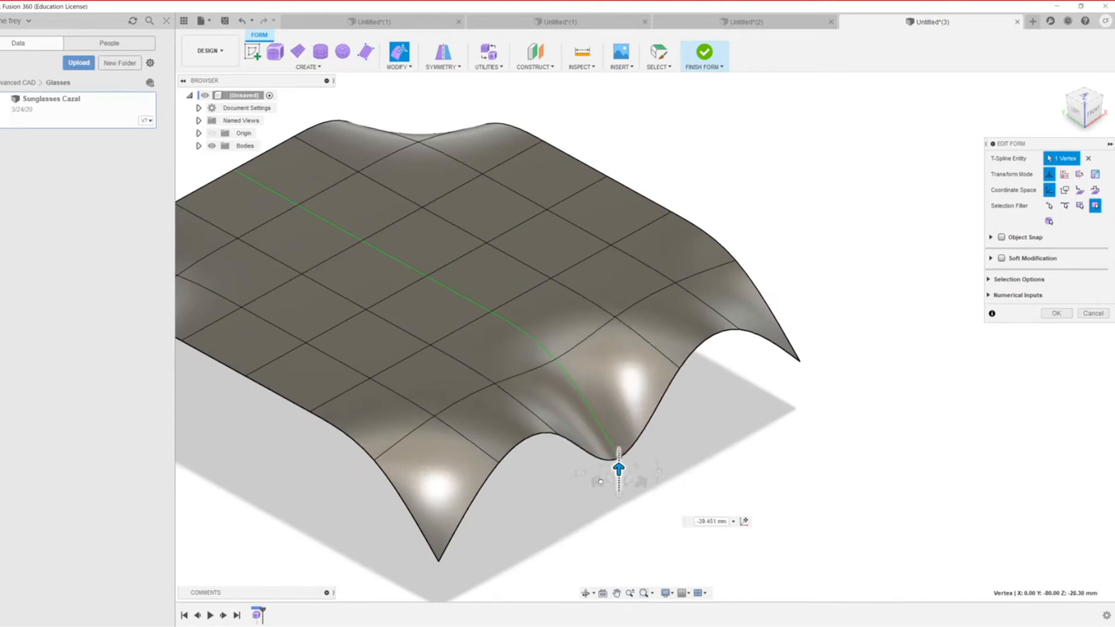
pyautogui.scroll(-3, 617, 461)
pyautogui.click(324, 384)
pyautogui.moveTo(323, 381); pyautogui.dragTo(323, 451)
# Step: Pull a back-edge vertex down to -27.922 mm, then exit Edit Form with Escape
pyautogui.scroll(-3, 319, 393)
pyautogui.scroll(2, 328, 297)
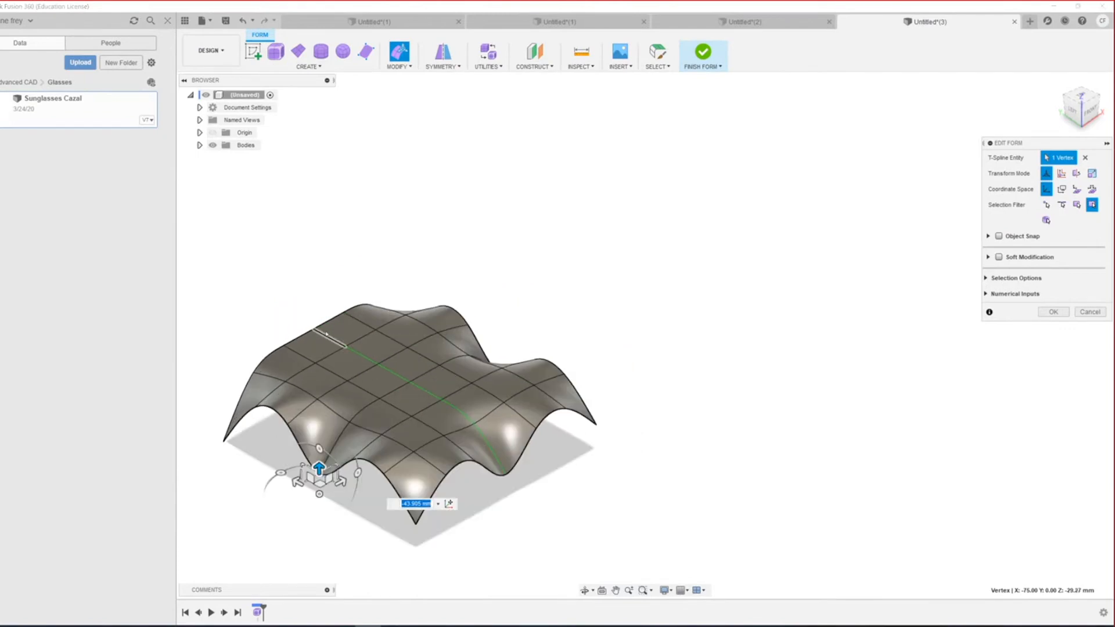
pyautogui.scroll(4, 326, 335)
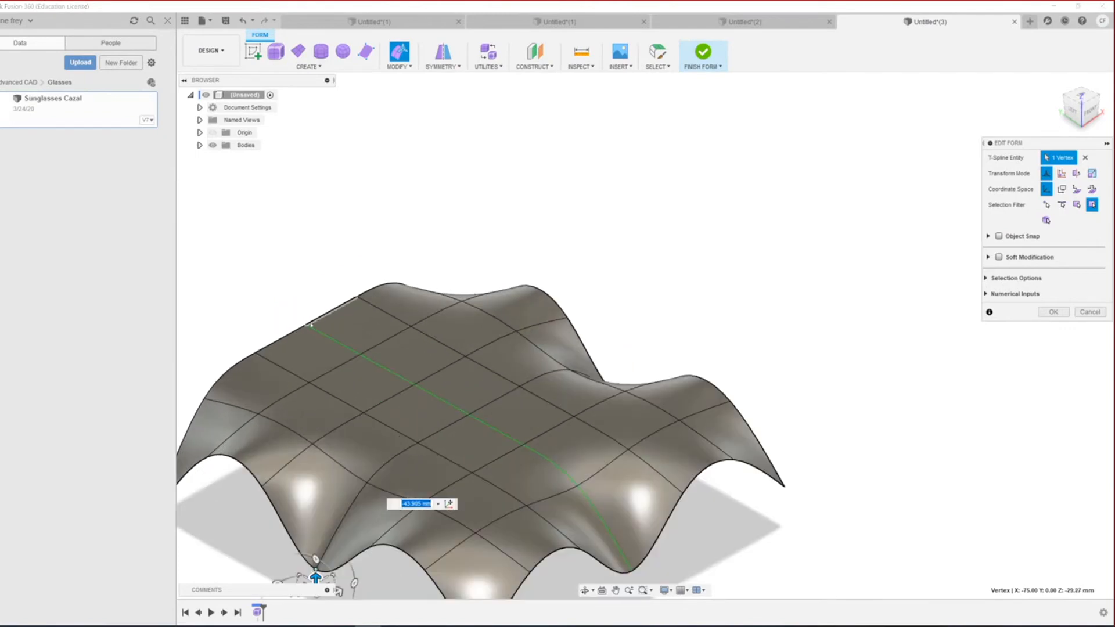
pyautogui.click(310, 325)
pyautogui.moveTo(305, 301); pyautogui.dragTo(294, 375)
pyautogui.scroll(-4, 353, 448)
pyautogui.scroll(5, 354, 448)
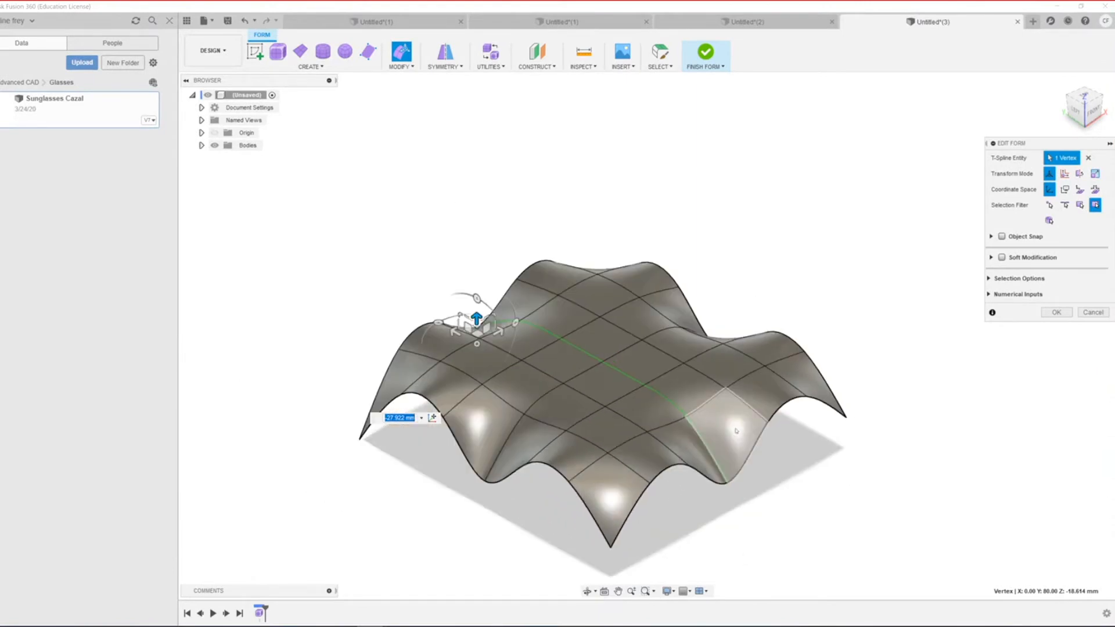
pyautogui.scroll(-3, 652, 419)
pyautogui.press('Escape')
pyautogui.scroll(-4, 747, 468)
pyautogui.scroll(3, 838, 422)
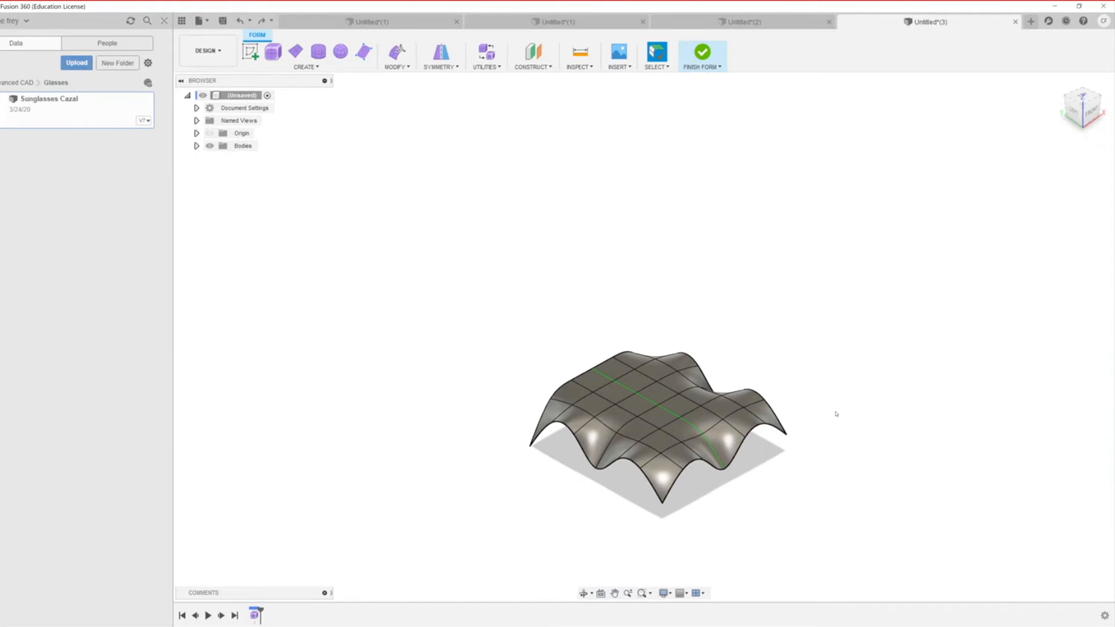
# Step: Undo the mirrored left and right edge pulls and show the control frame over the surface
pyautogui.hotkey('ctrl', 'z')
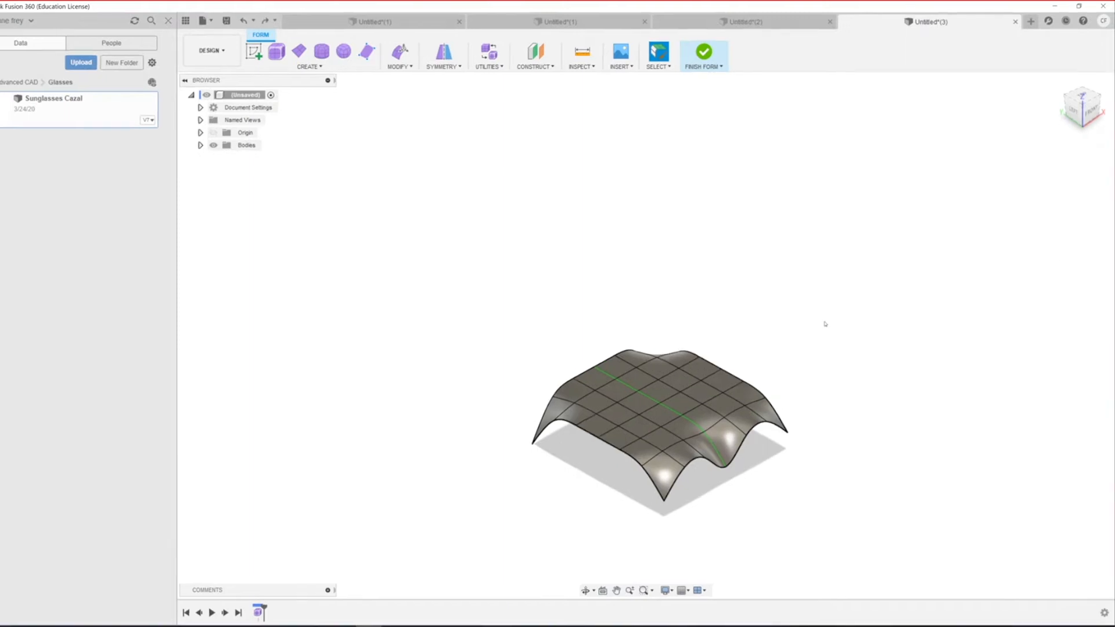
pyautogui.scroll(-2, 822, 458)
pyautogui.scroll(5, 823, 470)
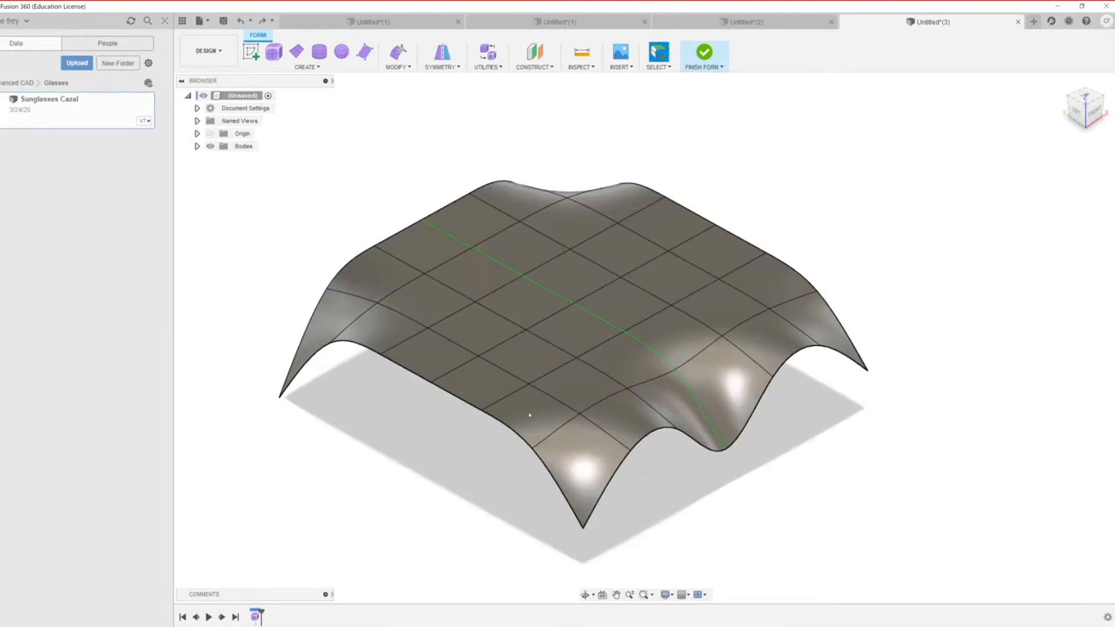
pyautogui.scroll(-1, 529, 415)
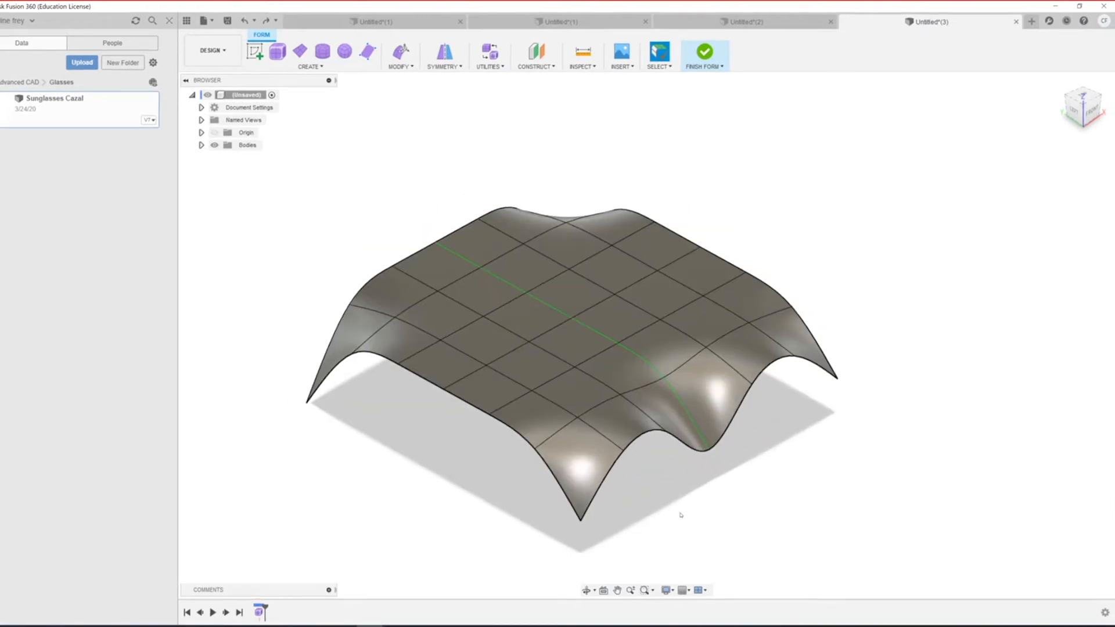
pyautogui.moveTo(645, 513); pyautogui.dragTo(555, 496, button='middle')
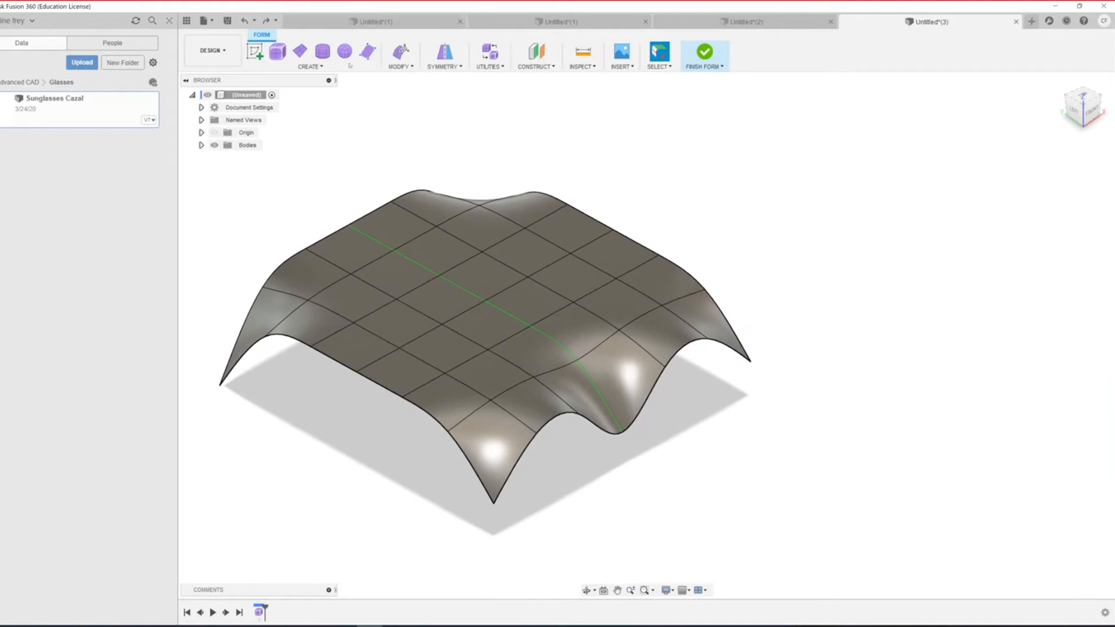
pyautogui.hotkey('alt', '1')
pyautogui.hotkey('alt', '2')
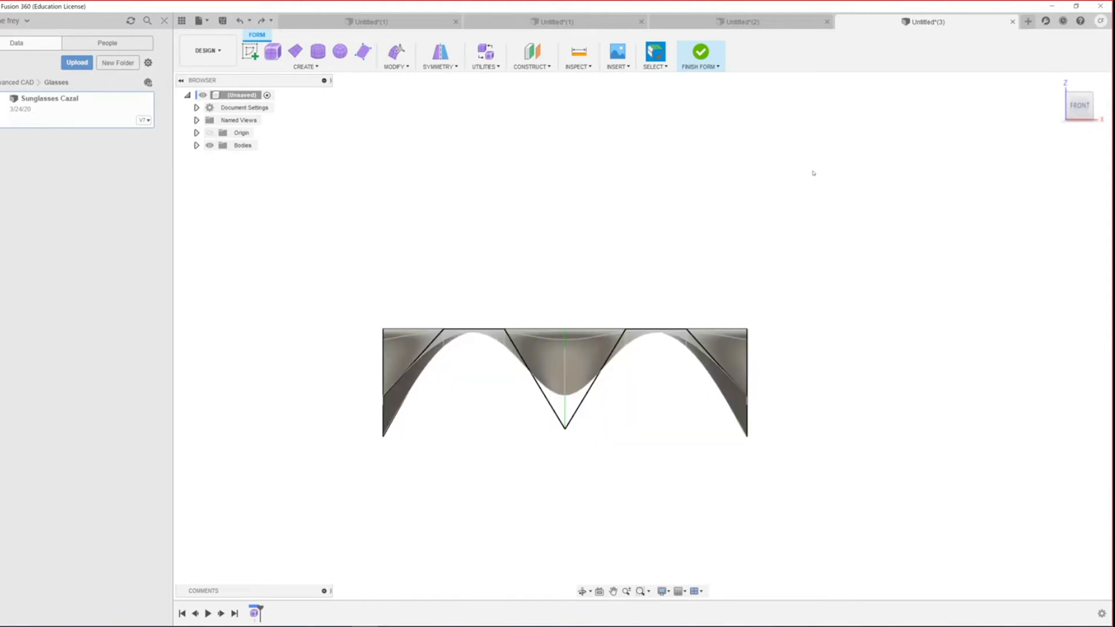
# Step: Select the central dip's vertex, edge and faces, then orbit to a perspective view
pyautogui.click(565, 429)
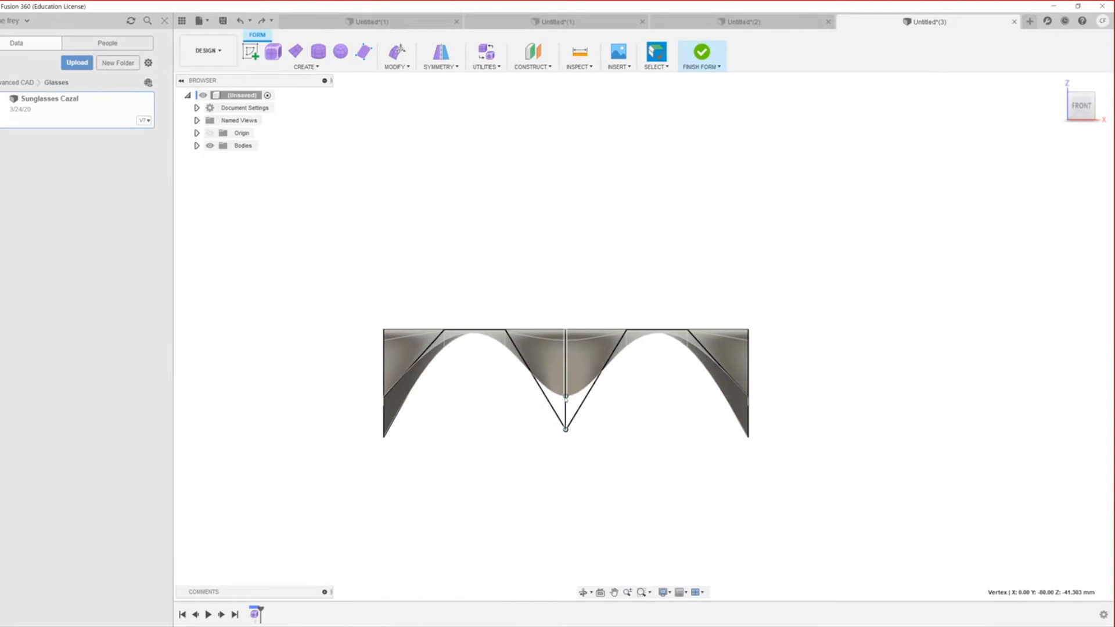
pyautogui.click(567, 397)
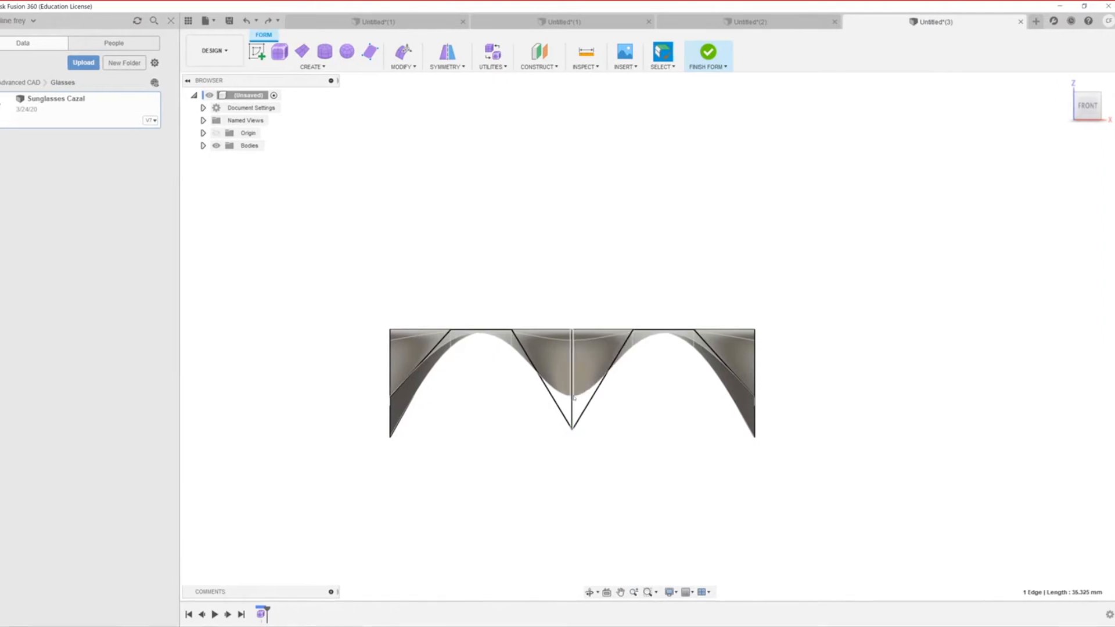
pyautogui.click(550, 364)
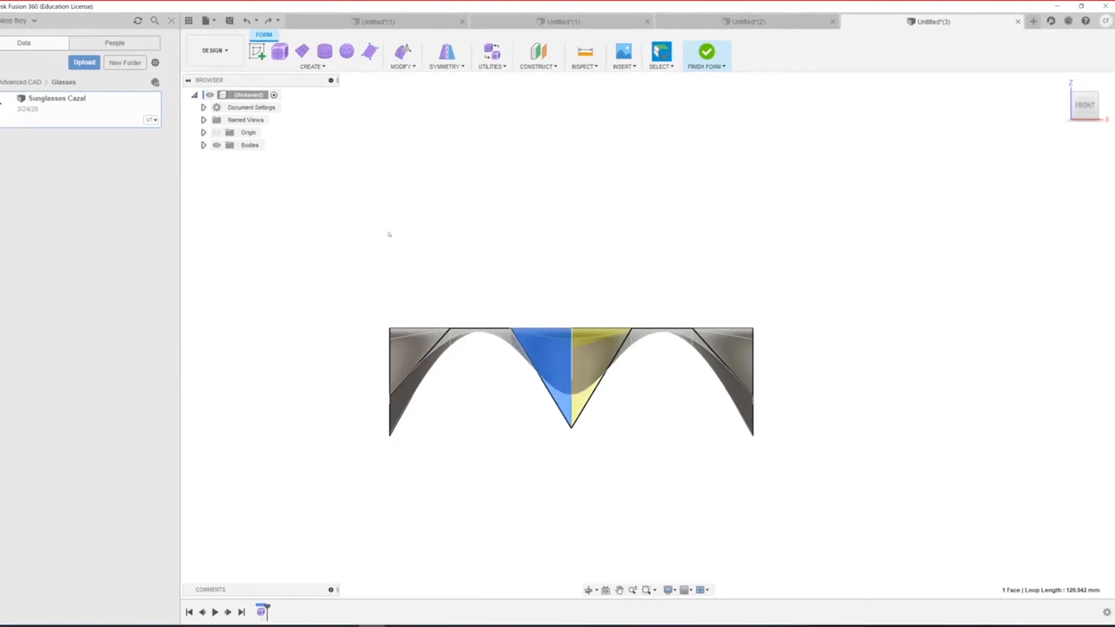
pyautogui.click(564, 462)
pyautogui.keyDown('shift'); pyautogui.moveTo(590, 438); pyautogui.dragTo(552, 460, button='middle'); pyautogui.keyUp('shift')
pyautogui.click(455, 396)
# Step: Pull the dip's bottom vertex down 7.226 mm with Edit Form in smooth display
pyautogui.rightClick(455, 397)
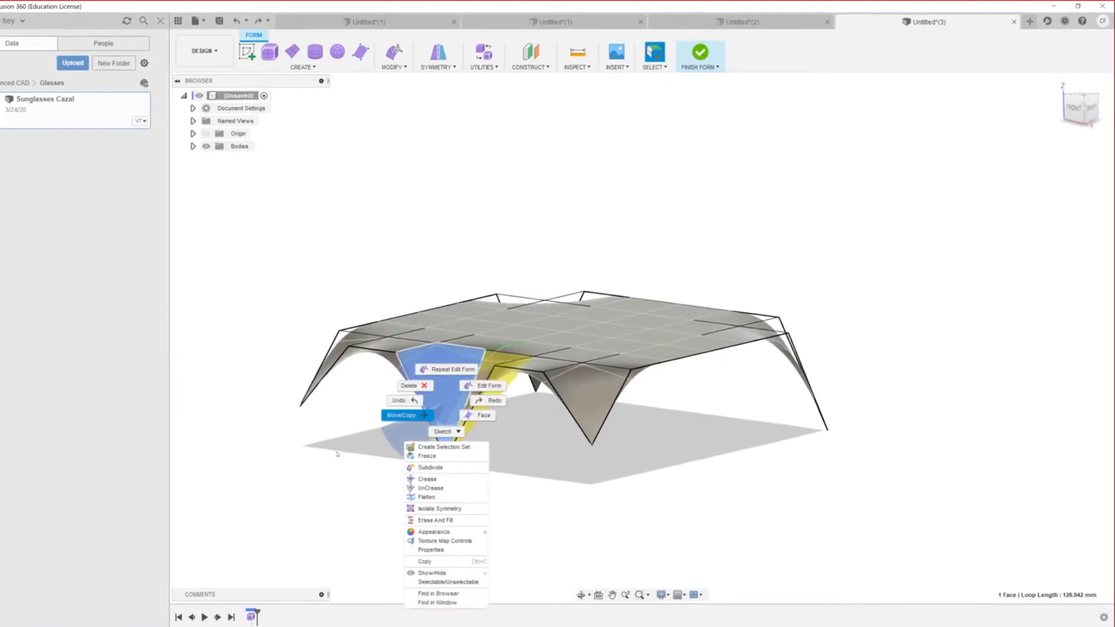
pyautogui.click(498, 387)
pyautogui.scroll(5, 447, 354)
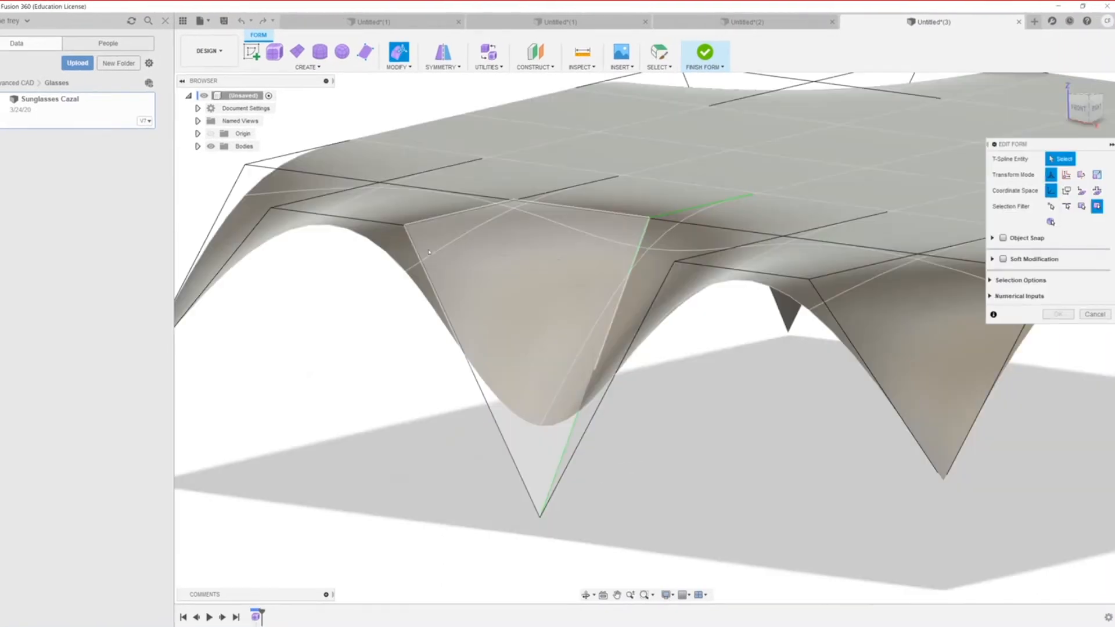
pyautogui.hotkey('alt', '3')
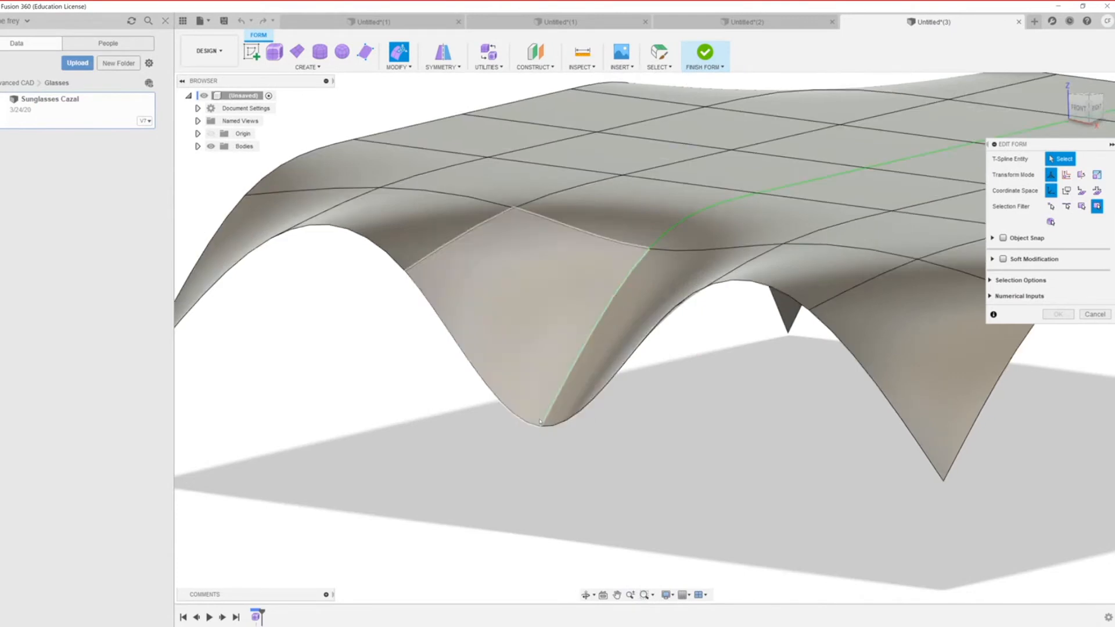
pyautogui.click(540, 423)
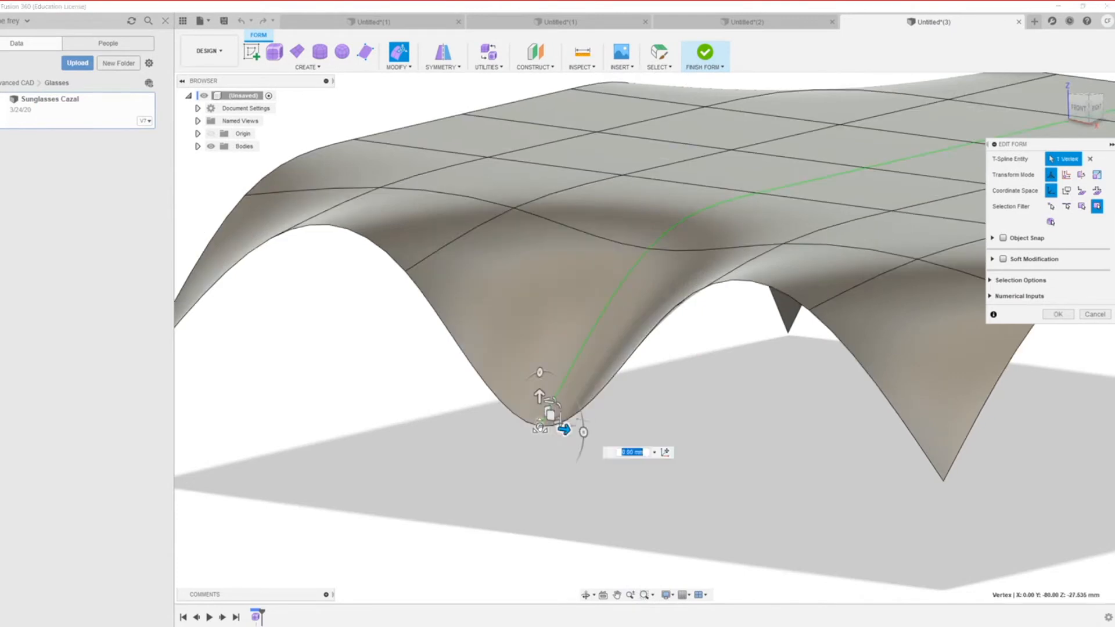
pyautogui.moveTo(539, 397); pyautogui.dragTo(540, 445)
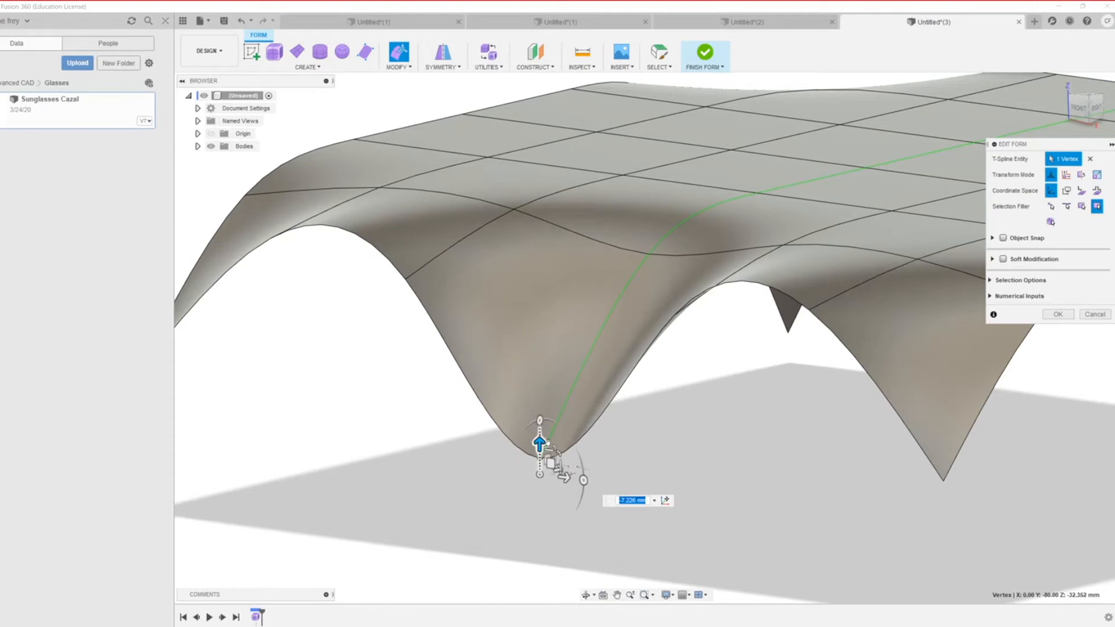
pyautogui.scroll(-3, 501, 473)
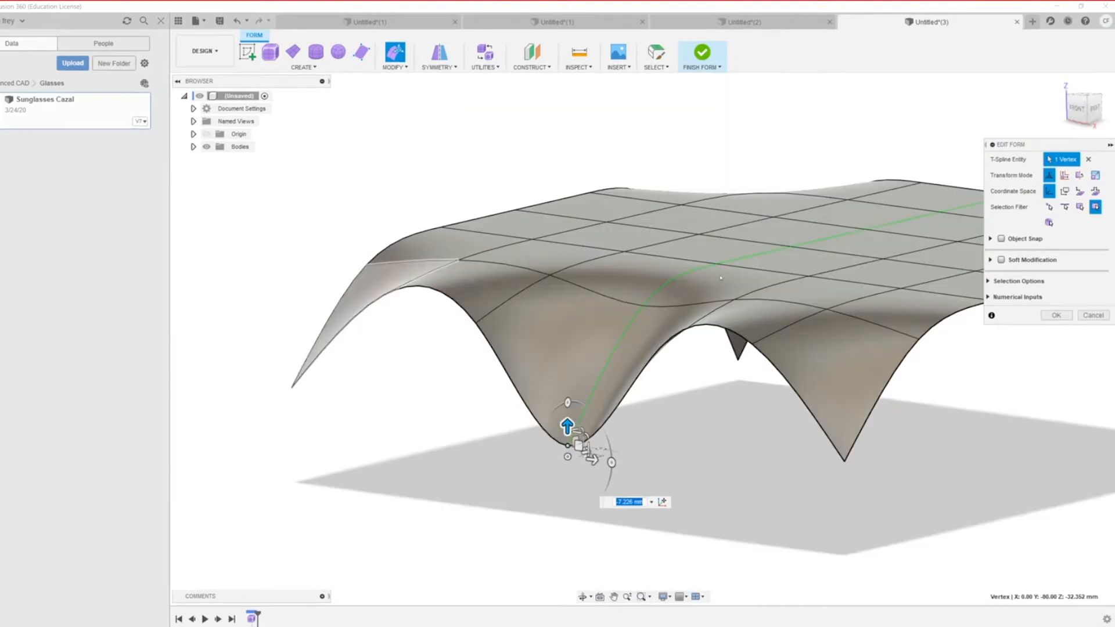
pyautogui.click(1056, 314)
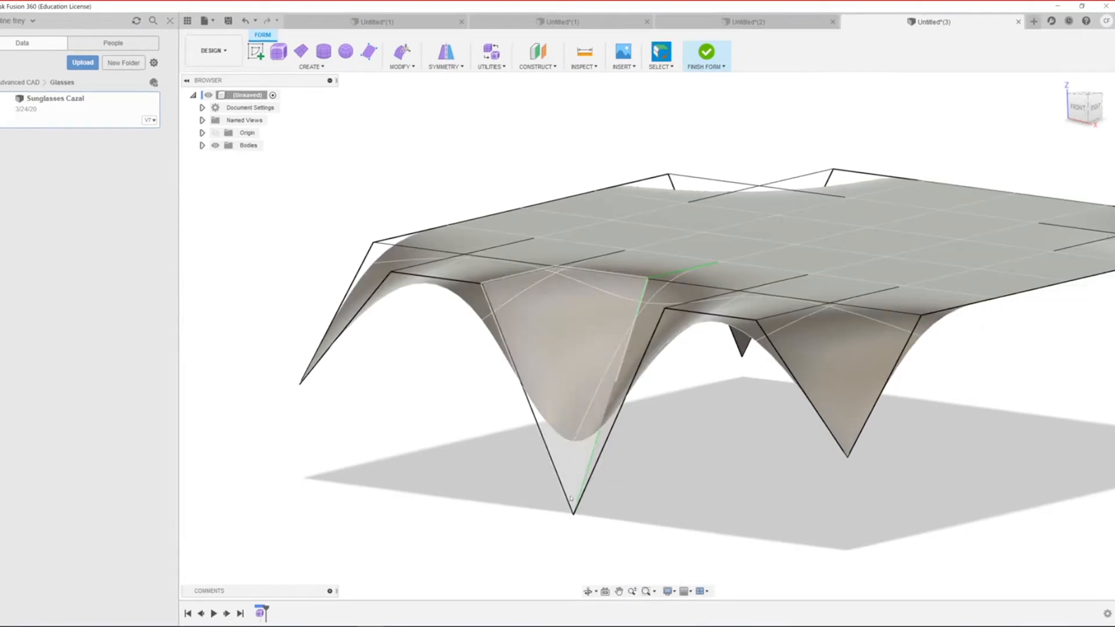
# Step: Undo the vertex pull so the dip's bottom point is shallower again
pyautogui.hotkey('ctrl', 'z')
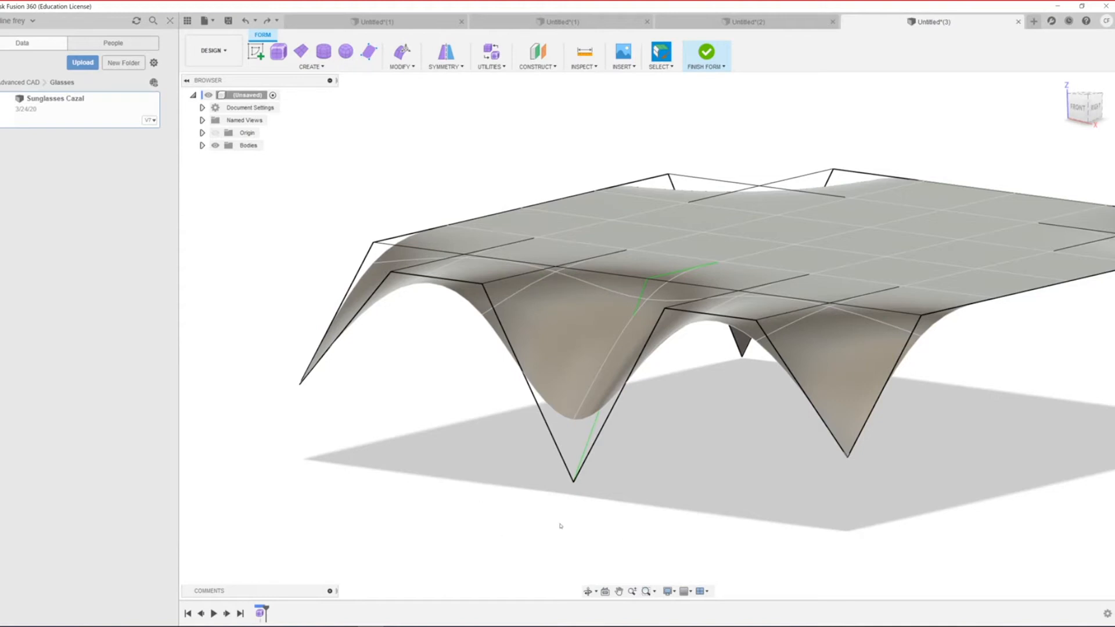
pyautogui.scroll(-3, 598, 544)
pyautogui.scroll(1, 565, 444)
pyautogui.scroll(2, 566, 484)
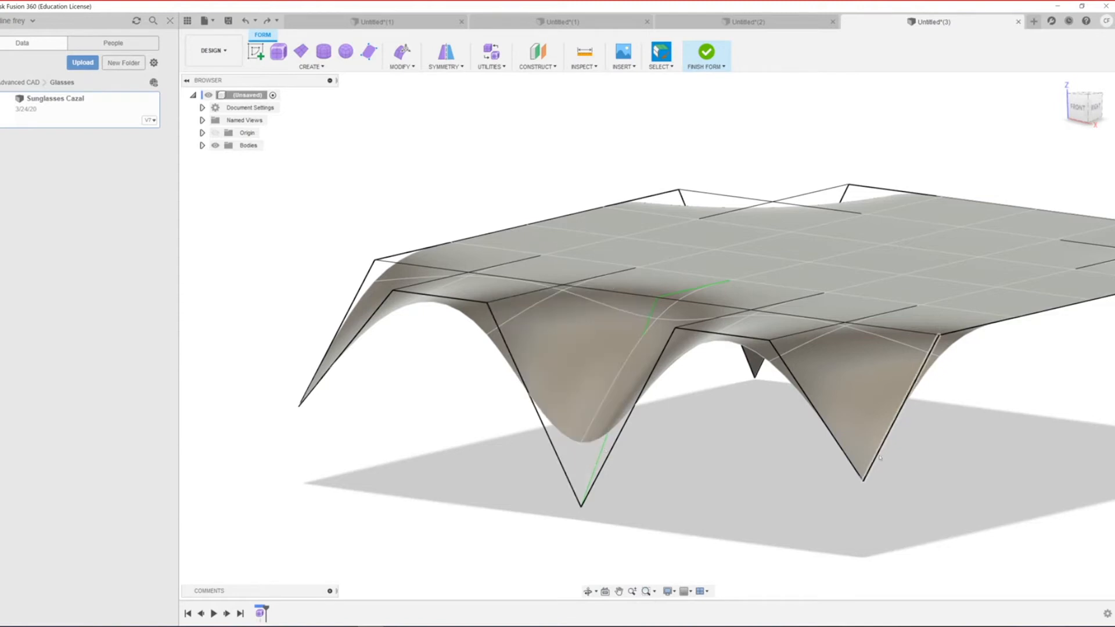
pyautogui.scroll(-2, 876, 445)
pyautogui.scroll(2, 877, 445)
pyautogui.scroll(1, 803, 450)
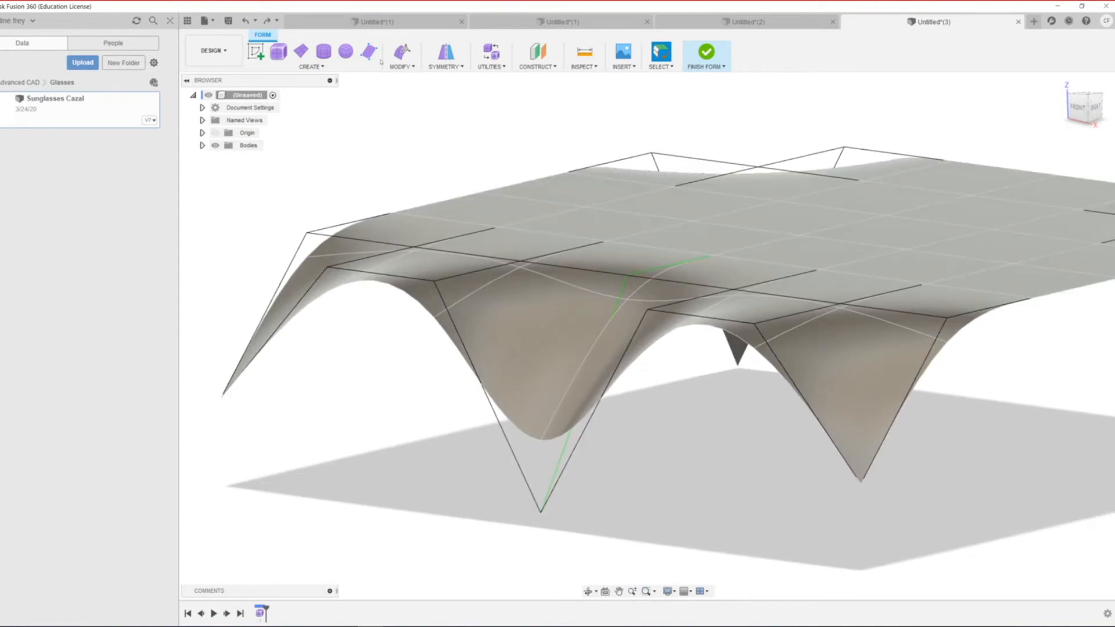
# Step: Insert an edge loop alongside the front boundary loop at Insert Location 0.667
pyautogui.click(406, 67)
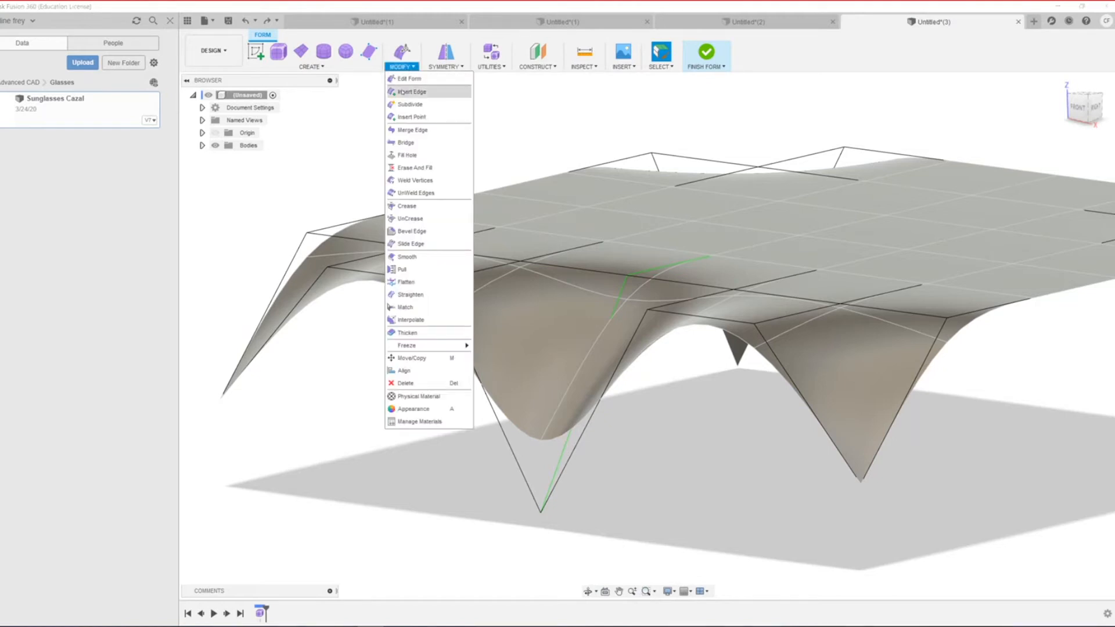
pyautogui.click(421, 92)
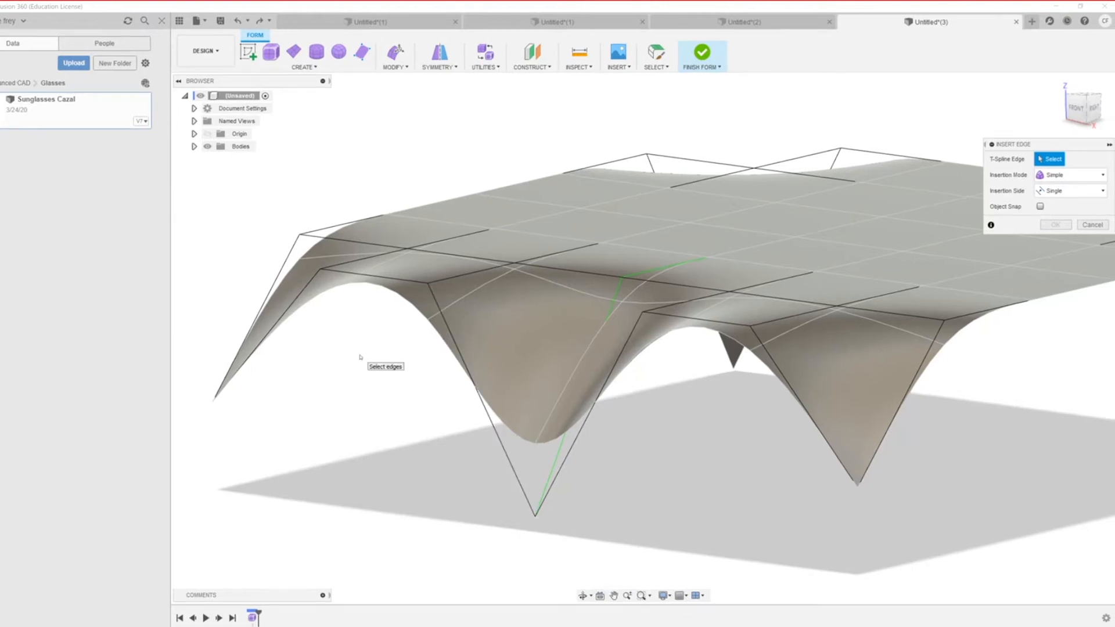
pyautogui.hotkey('alt', '3')
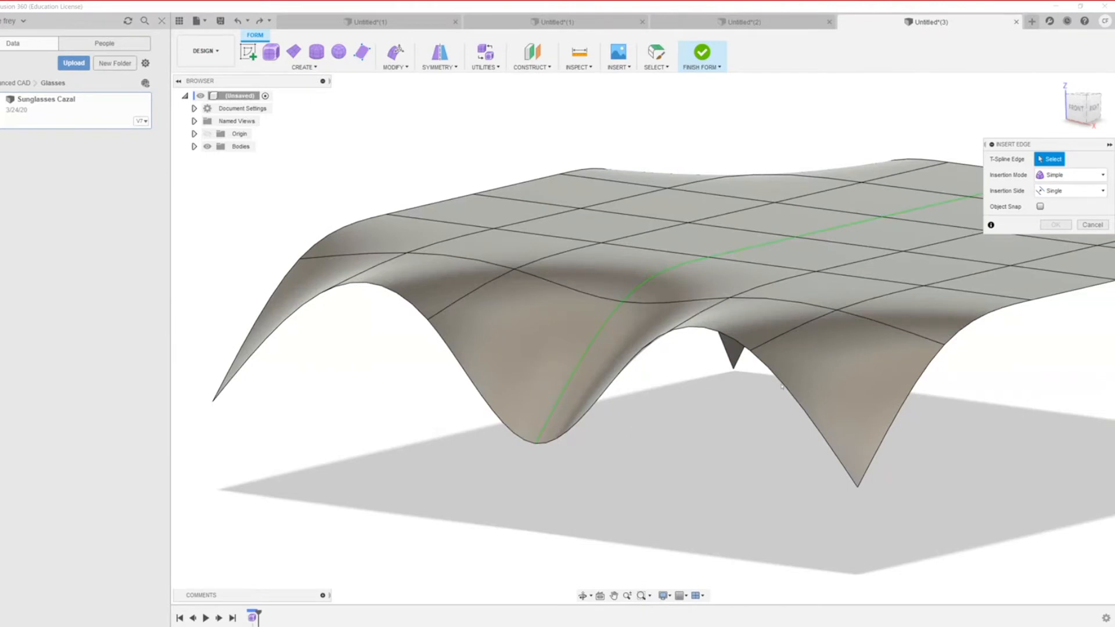
pyautogui.click(609, 387)
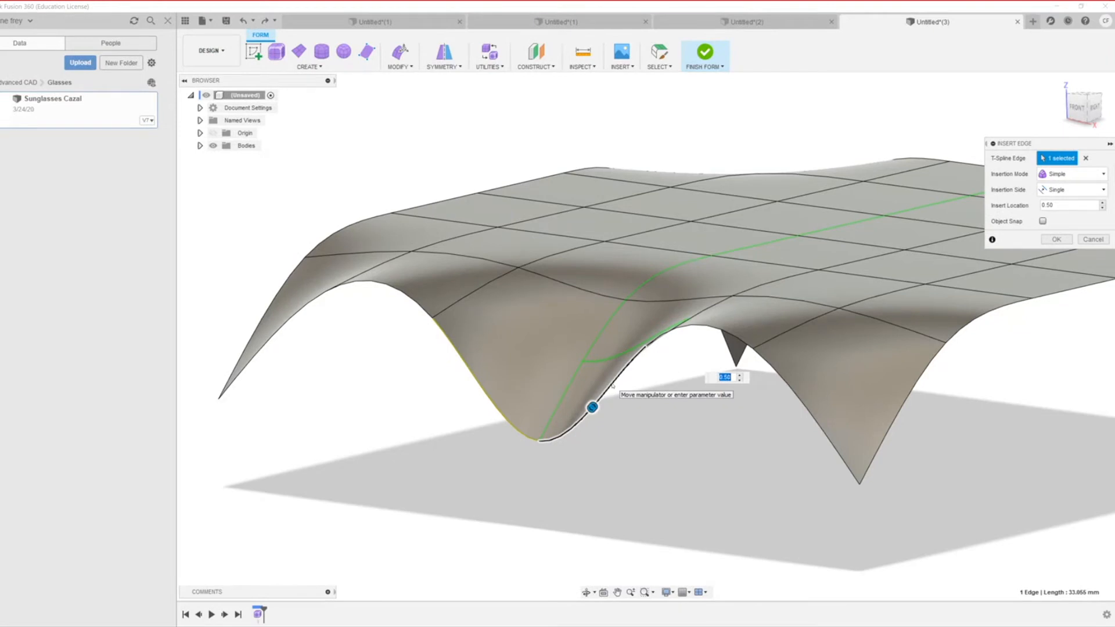
pyautogui.doubleClick(612, 385)
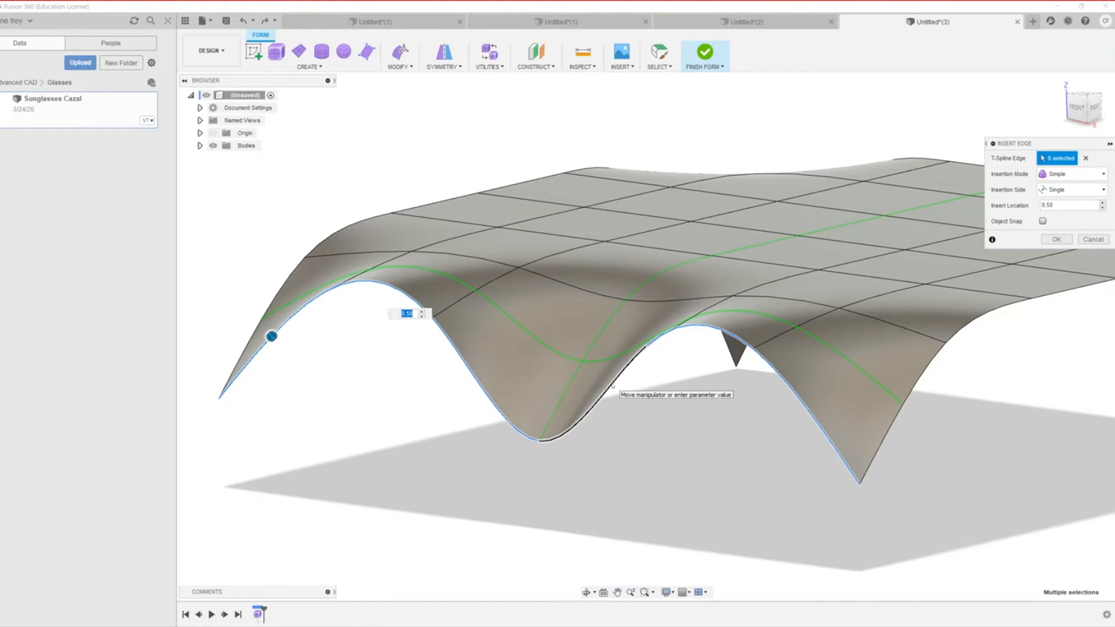
pyautogui.moveTo(272, 336); pyautogui.dragTo(297, 353)
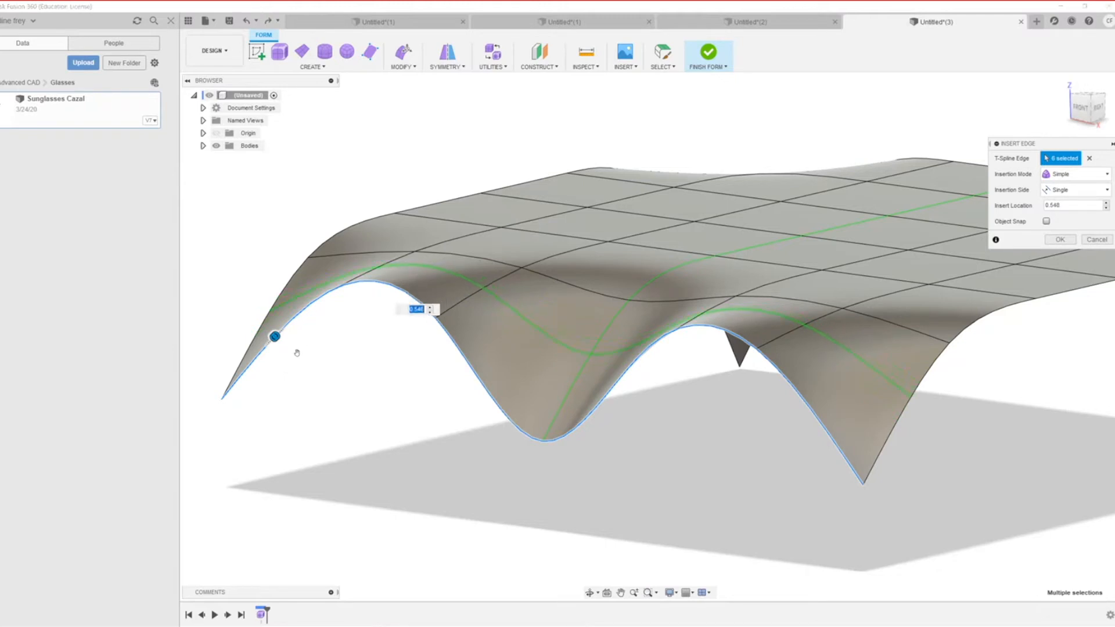
pyautogui.scroll(-2, 307, 339)
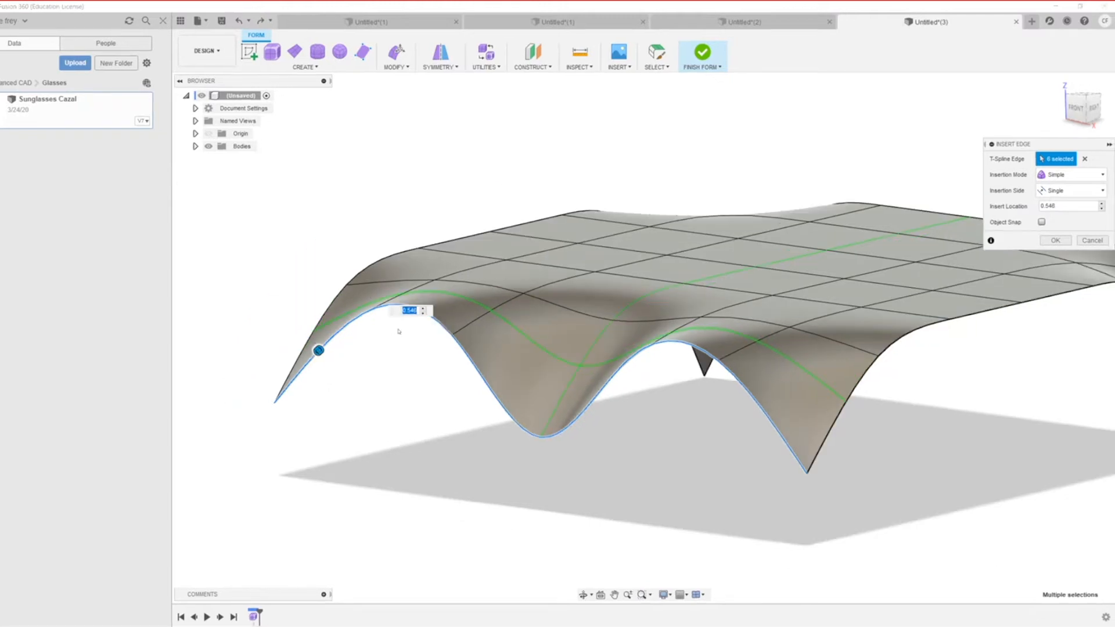
pyautogui.moveTo(318, 351); pyautogui.dragTo(334, 343)
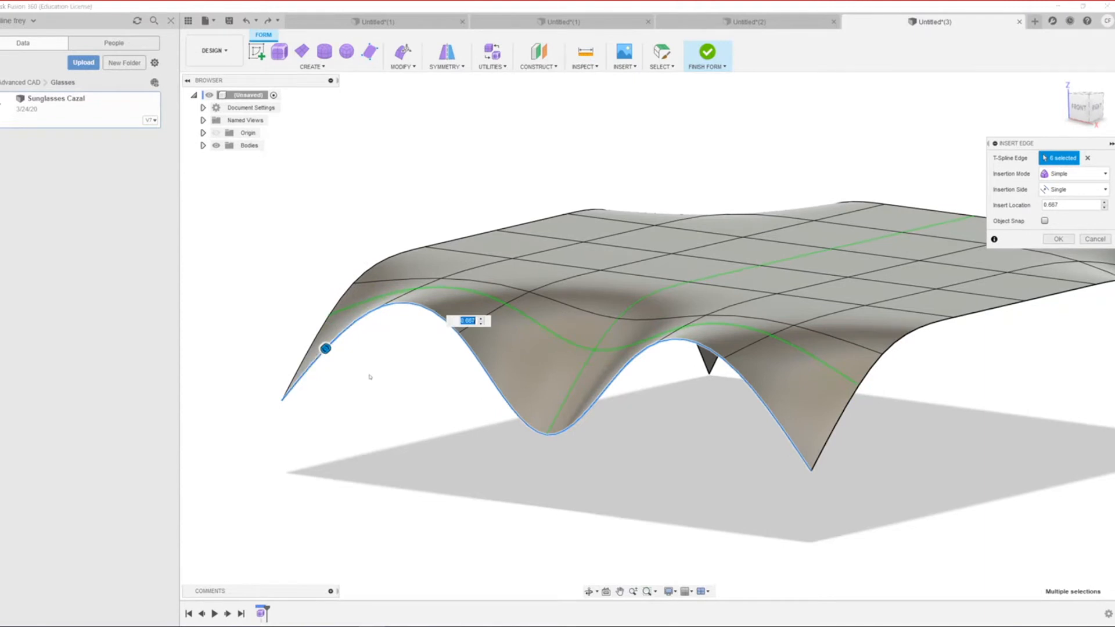
pyautogui.click(1055, 241)
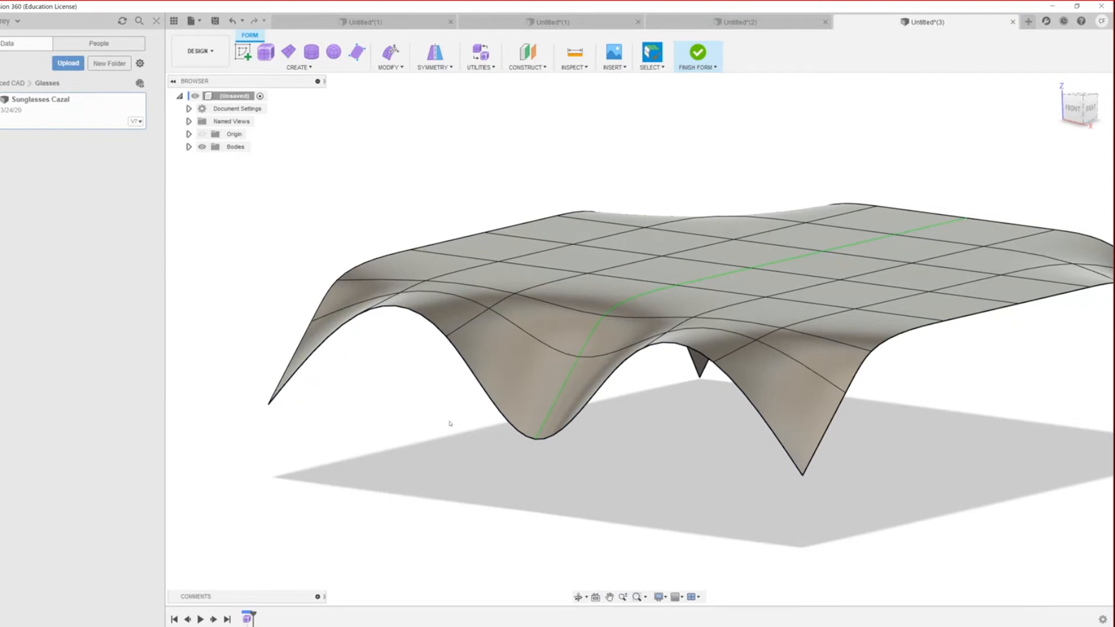
# Step: Pull the new vertex near the central dip down to deepen the dip
pyautogui.click(578, 356)
pyautogui.rightClick(579, 356)
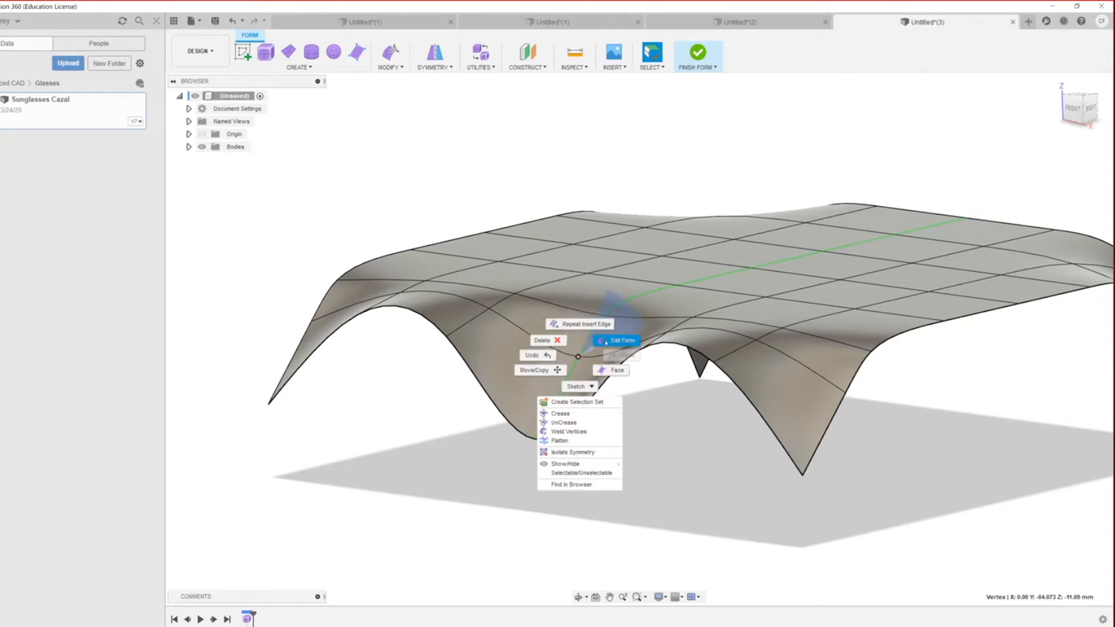
pyautogui.click(578, 321)
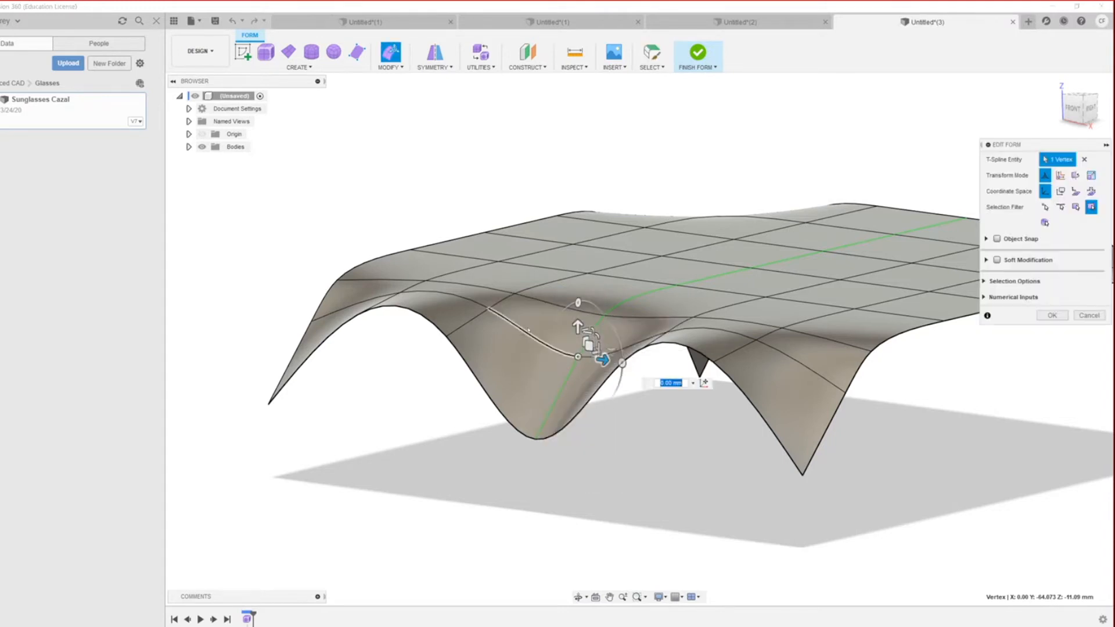
pyautogui.moveTo(577, 325)
pyautogui.mouseDown()
pyautogui.moveTo(578, 363)
pyautogui.moveTo(578, 335)
pyautogui.mouseUp()
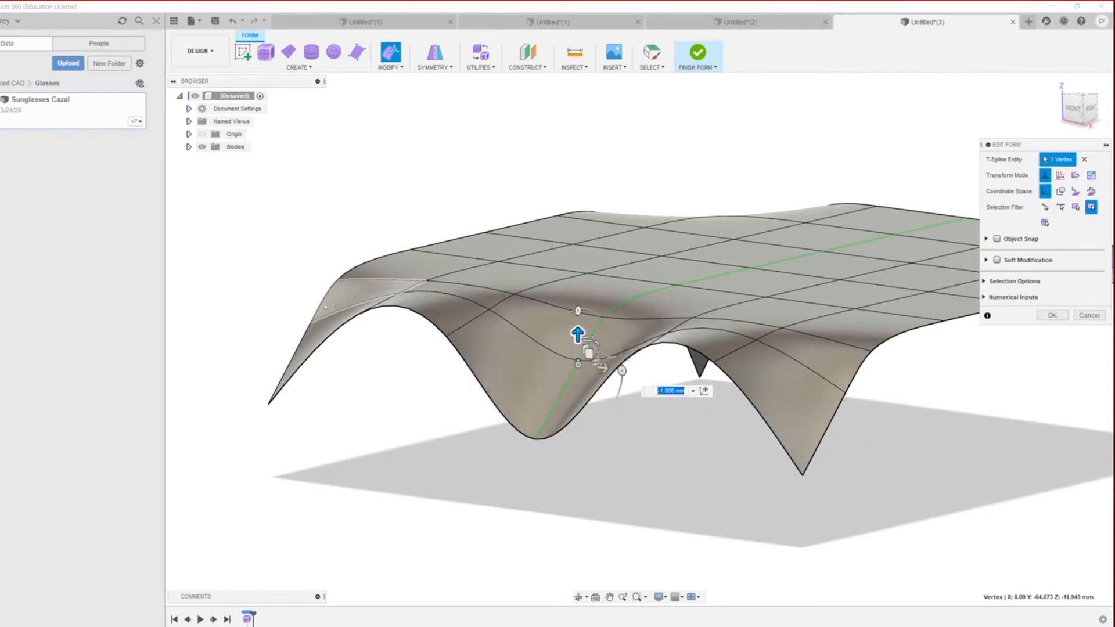
# Step: Pull the left ridge vertex about 17 mm down along with the dip vertices
pyautogui.click(401, 292)
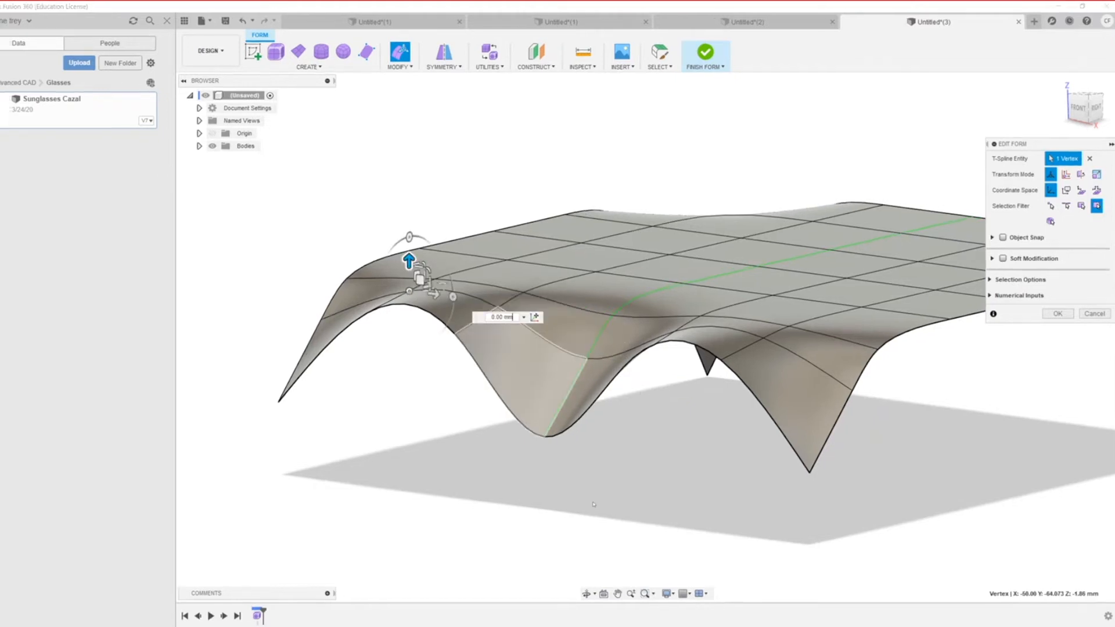
pyautogui.click(589, 511)
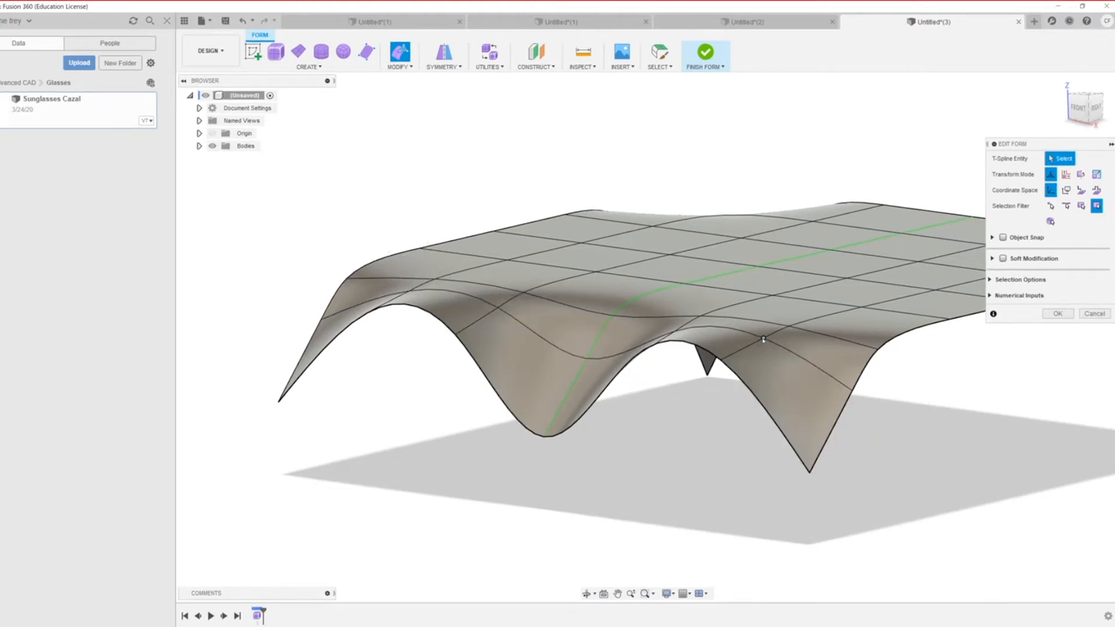
pyautogui.click(763, 339)
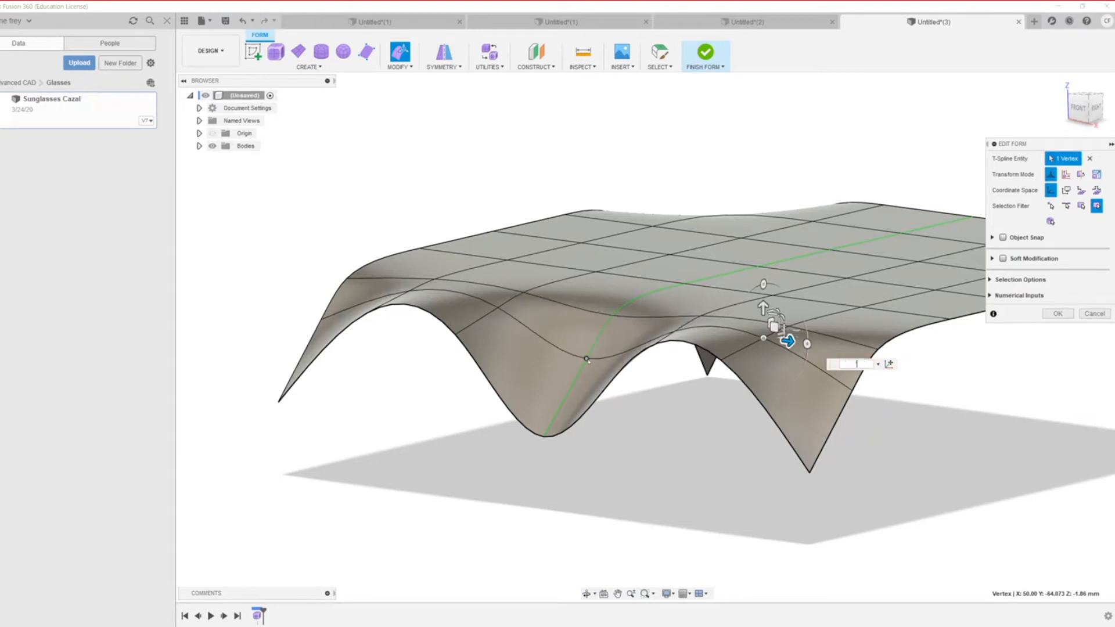
pyautogui.click(586, 359)
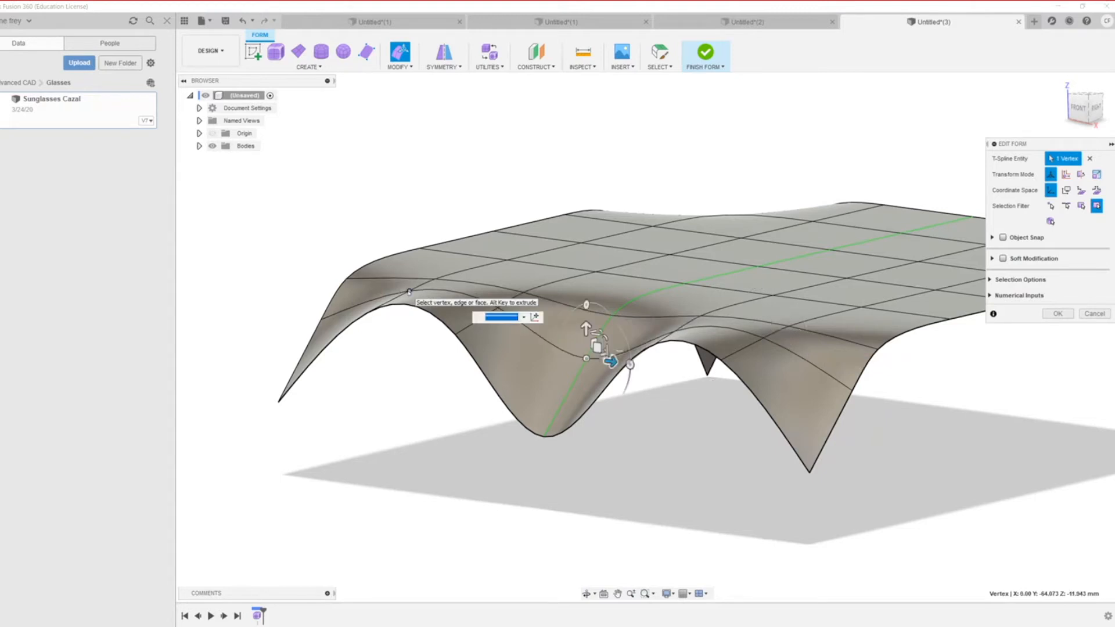
pyautogui.click(410, 291)
pyautogui.moveTo(409, 259); pyautogui.dragTo(409, 344)
# Step: Confirm the lower-right face edit and select two bottom edge segments of the surface
pyautogui.scroll(-5, 604, 418)
pyautogui.moveTo(604, 419); pyautogui.dragTo(625, 454, button='middle')
pyautogui.keyDown('shift'); pyautogui.moveTo(513, 457); pyautogui.dragTo(566, 508, button='middle'); pyautogui.keyUp('shift')
pyautogui.scroll(3, 746, 549)
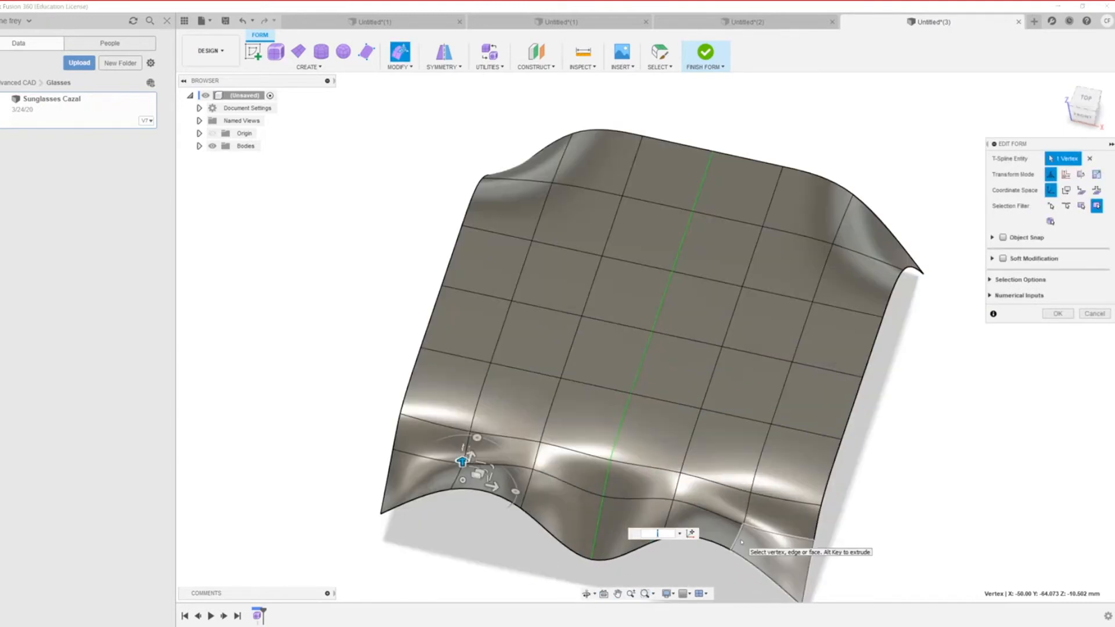
pyautogui.click(741, 543)
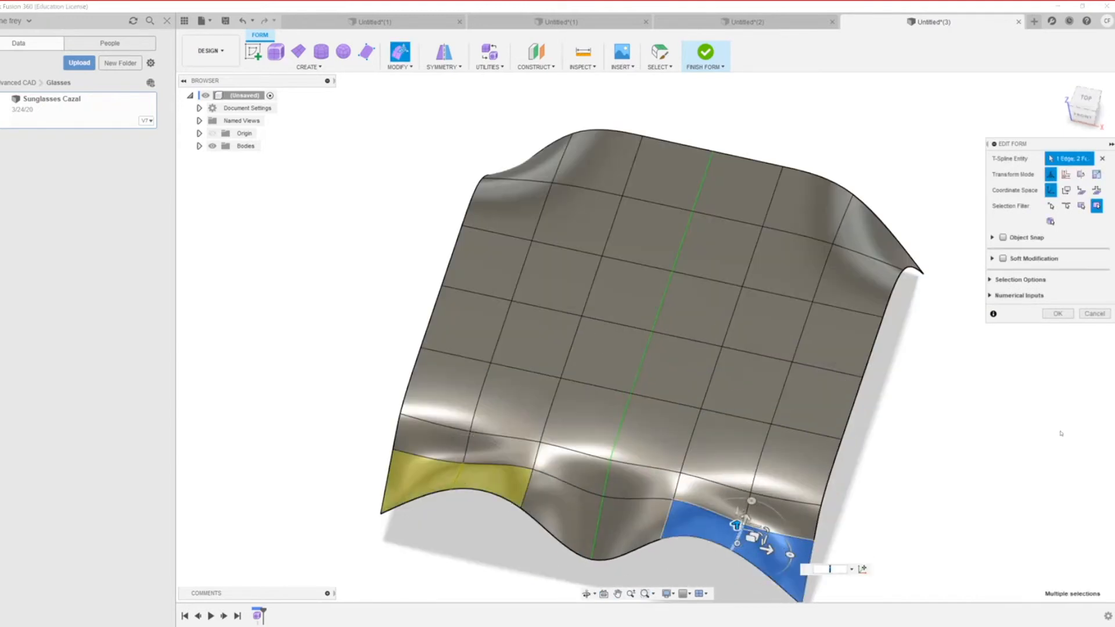
pyautogui.click(1057, 314)
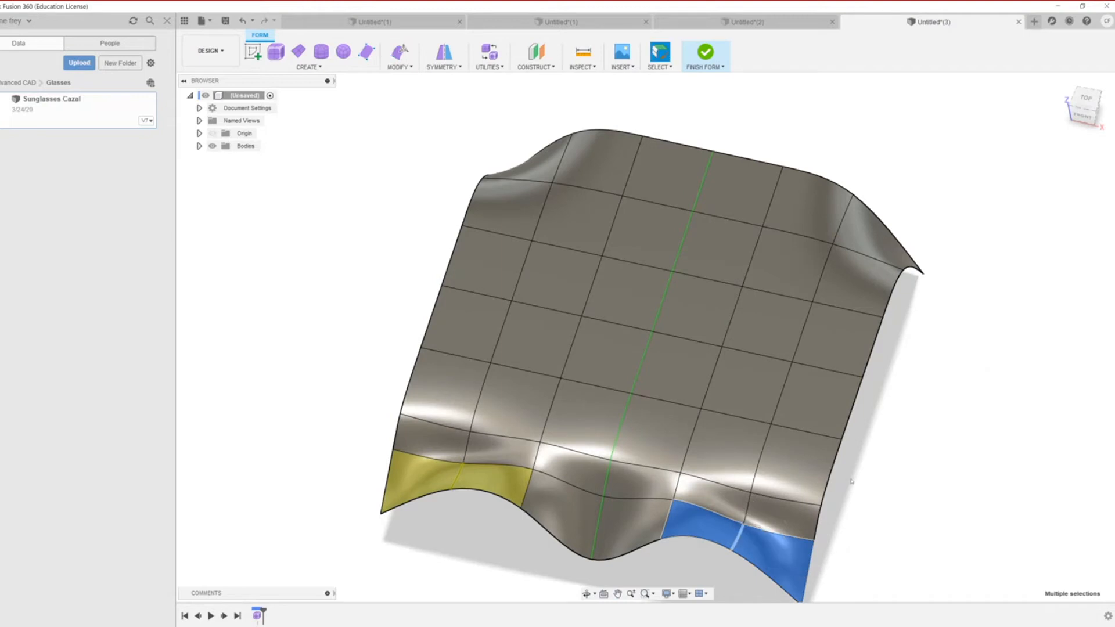
pyautogui.scroll(-3, 851, 480)
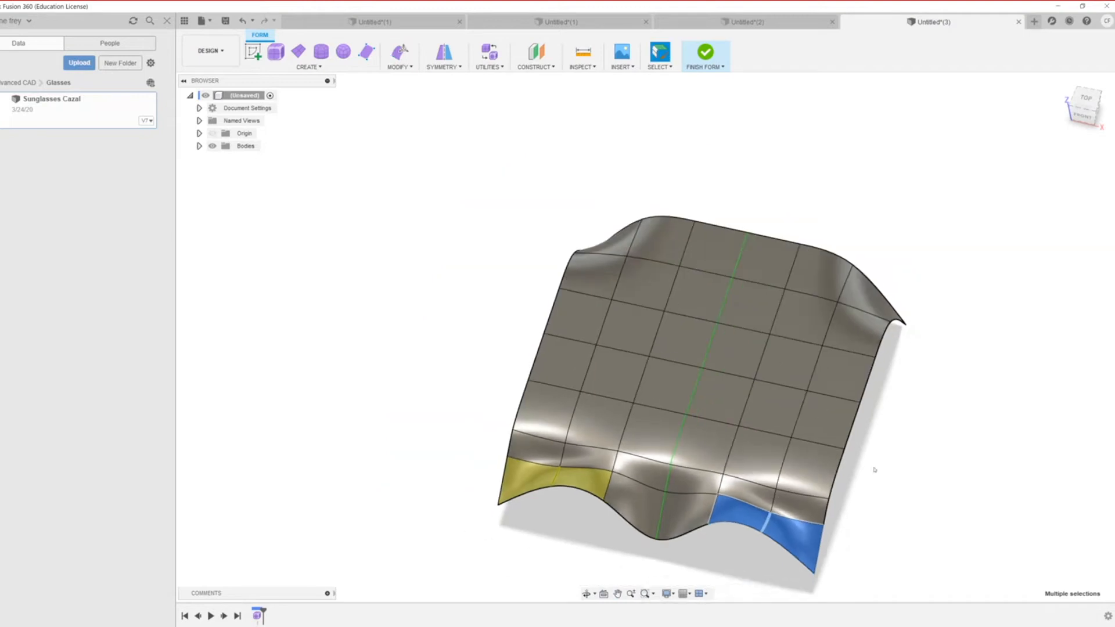
pyautogui.click(749, 546)
pyautogui.click(765, 521)
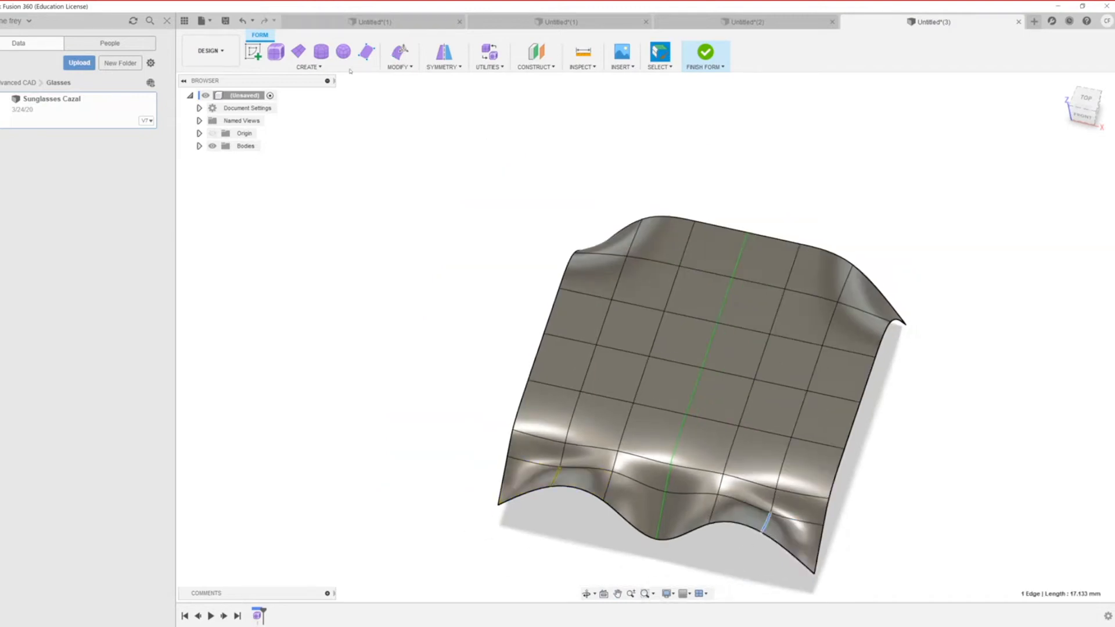
# Step: Insert edges on both sides of the vertical edge loop at Insert Location 0.5
pyautogui.click(320, 68)
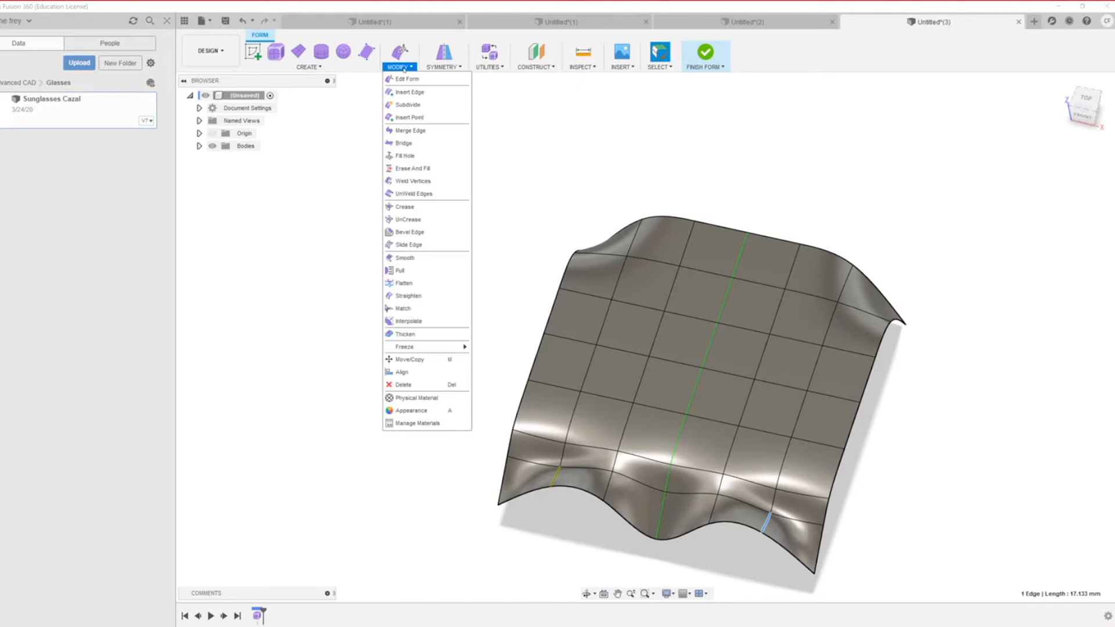
pyautogui.click(403, 67)
pyautogui.click(414, 85)
pyautogui.moveTo(765, 523); pyautogui.dragTo(820, 550)
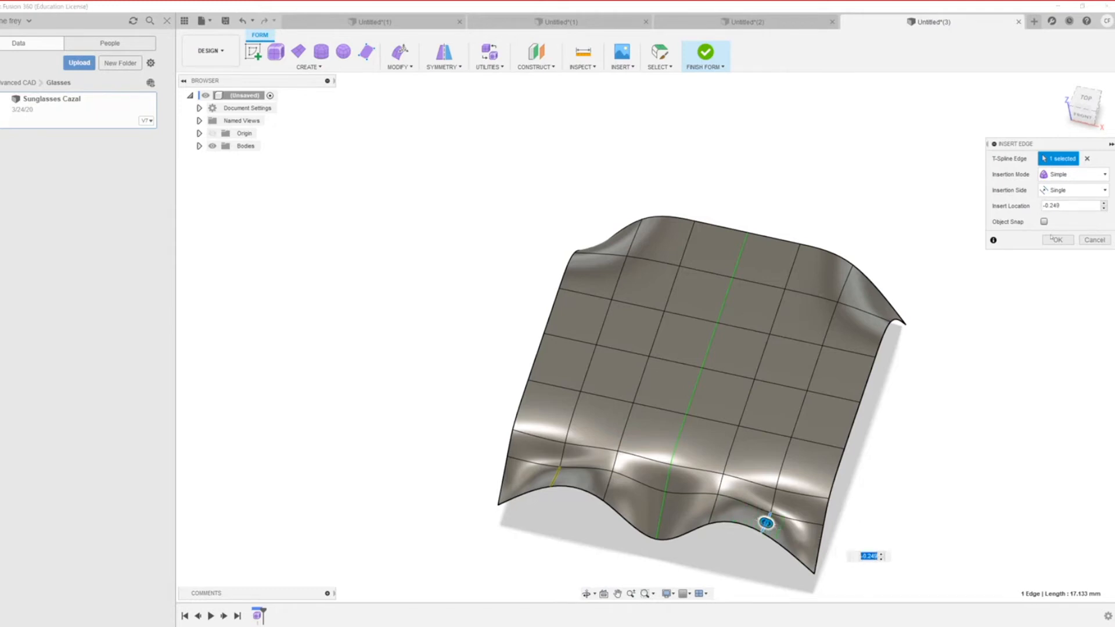
pyautogui.doubleClick(733, 442)
pyautogui.moveTo(752, 459); pyautogui.dragTo(797, 494)
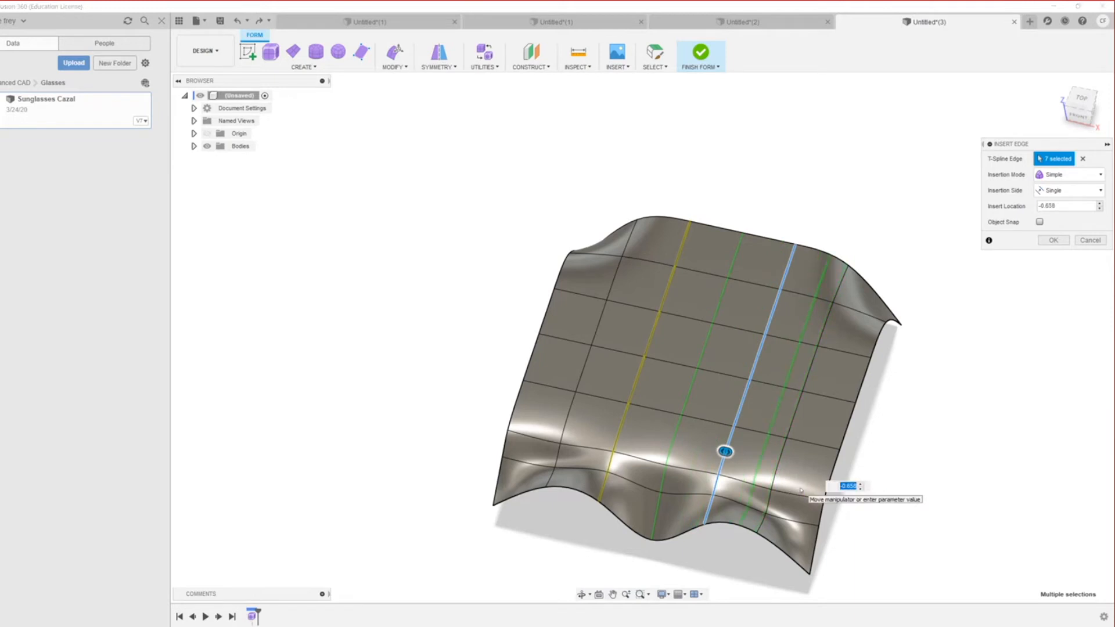
pyautogui.click(1069, 189)
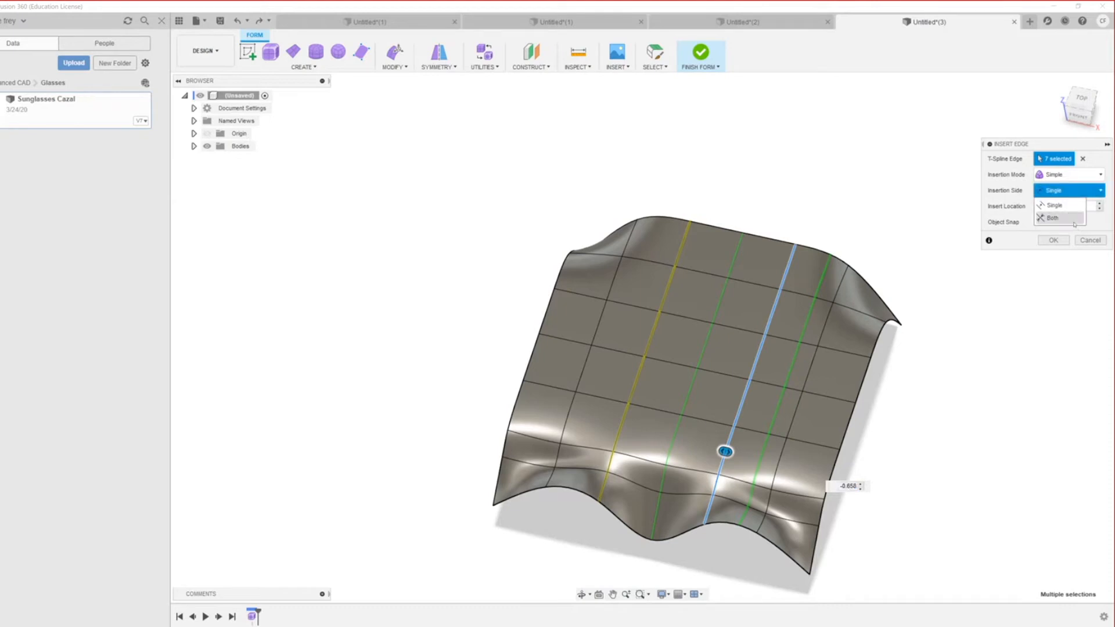
pyautogui.click(1074, 223)
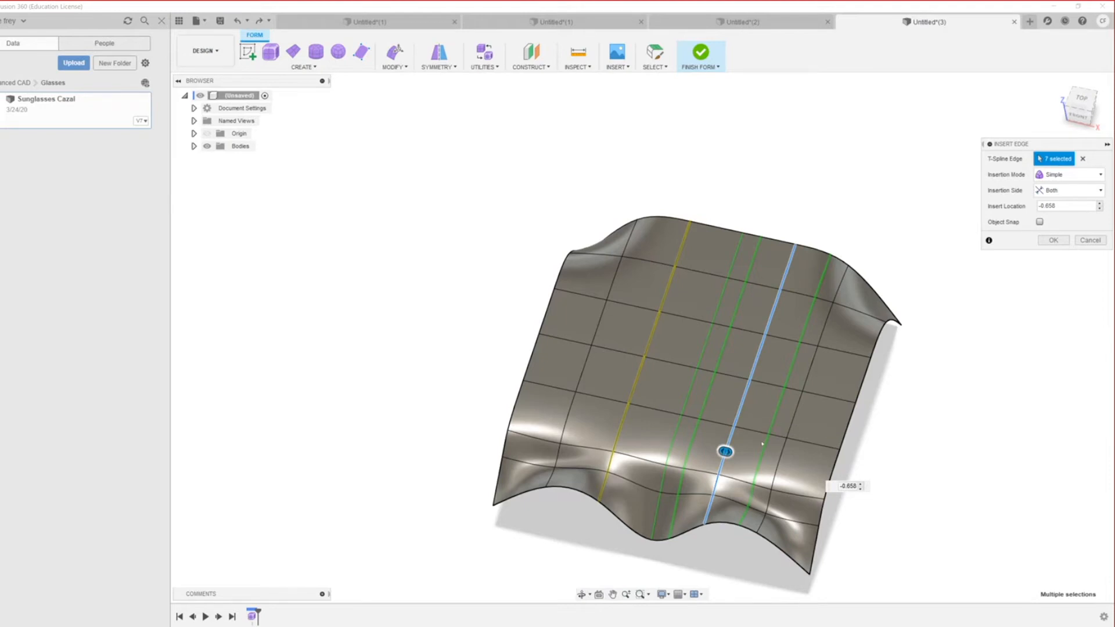
pyautogui.doubleClick(1082, 210)
pyautogui.write('.5')
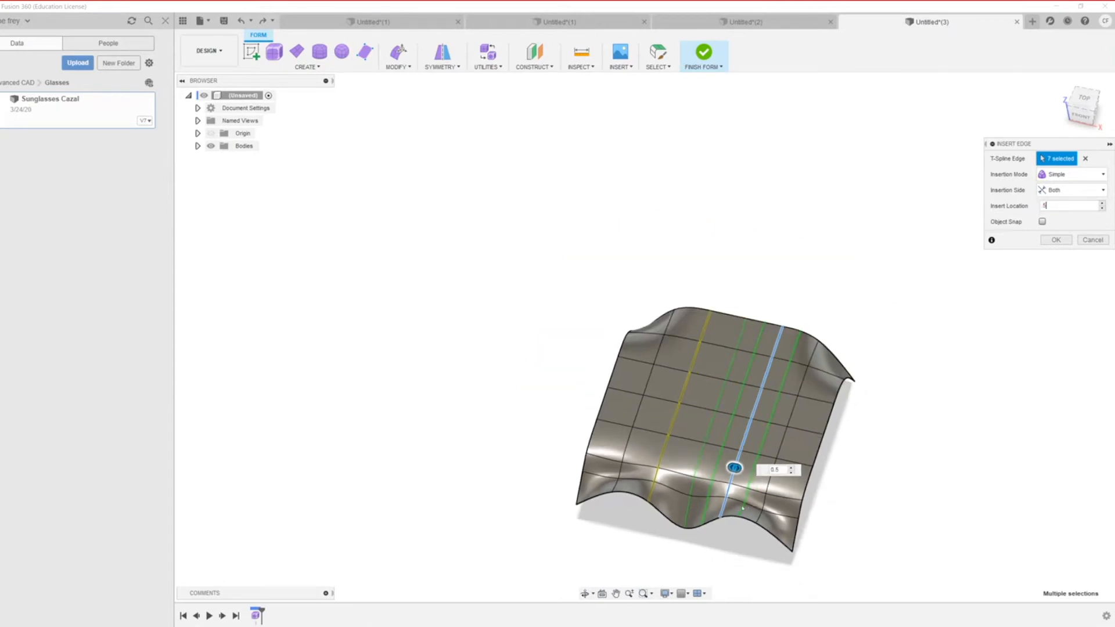
pyautogui.scroll(5, 749, 505)
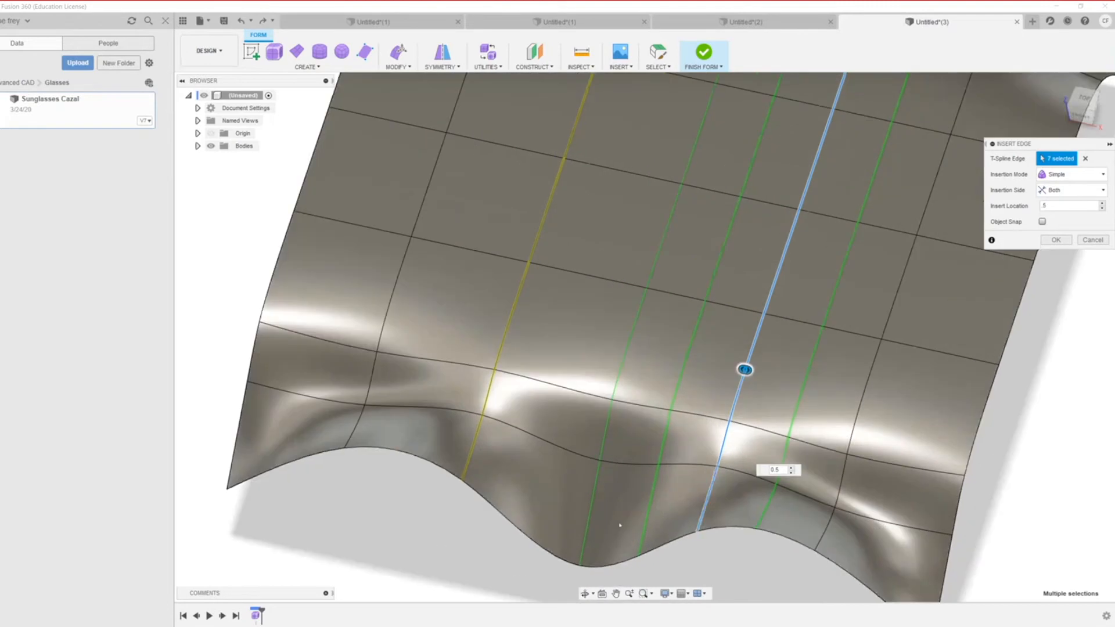
pyautogui.press('Return')
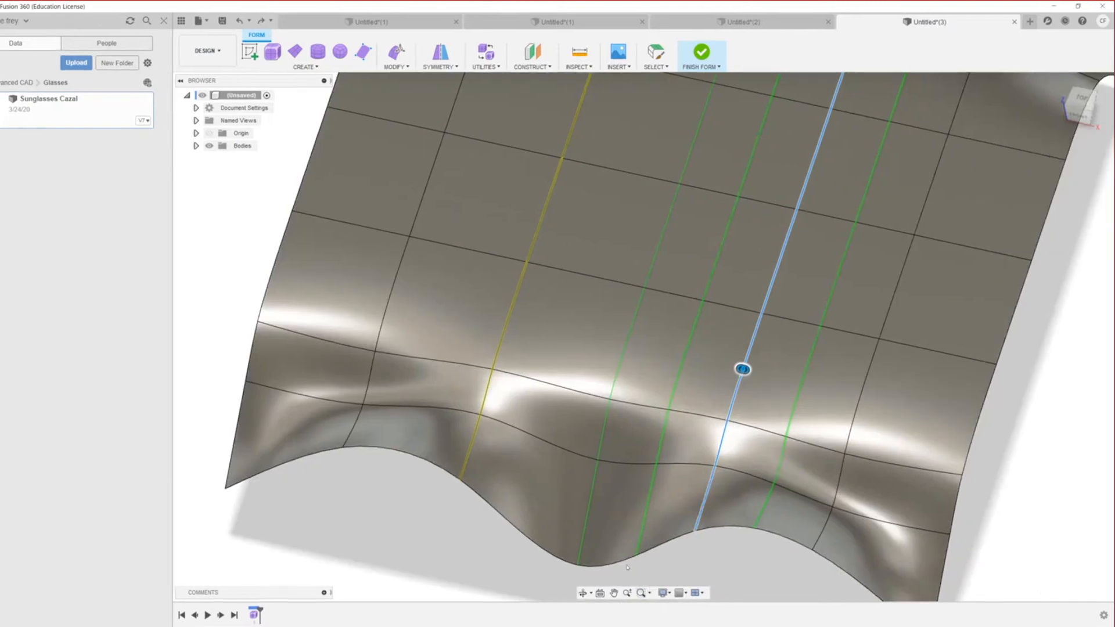
pyautogui.scroll(-4, 724, 551)
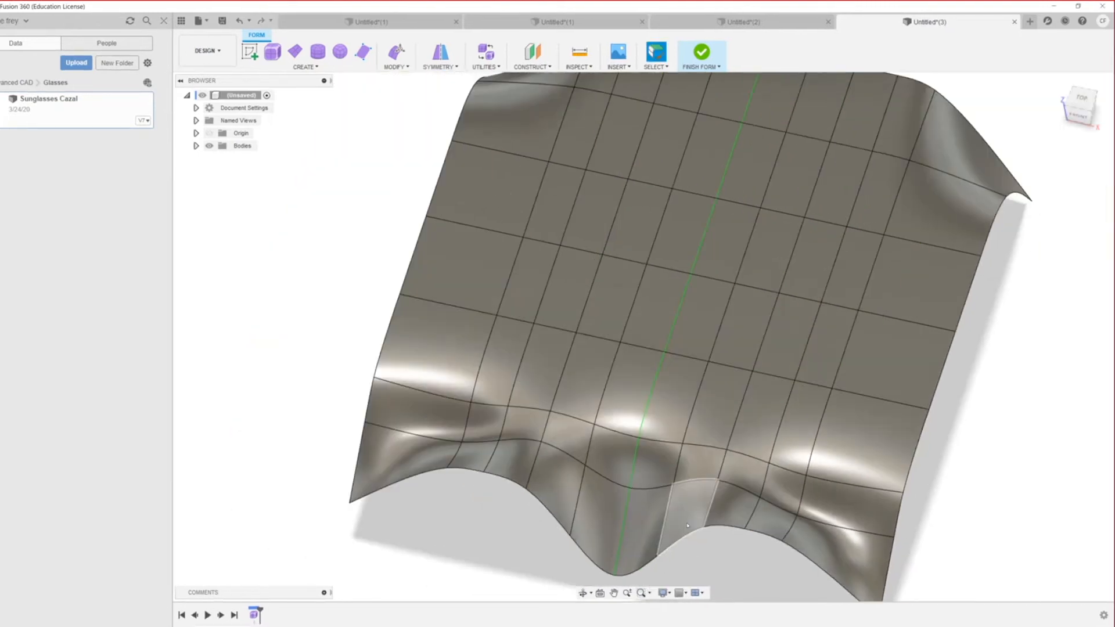
# Step: Select a lower front edge and orbit to a nearly flat front view
pyautogui.scroll(-2, 708, 568)
pyautogui.keyDown('shift'); pyautogui.moveTo(708, 567); pyautogui.dragTo(664, 511, button='middle'); pyautogui.keyUp('shift')
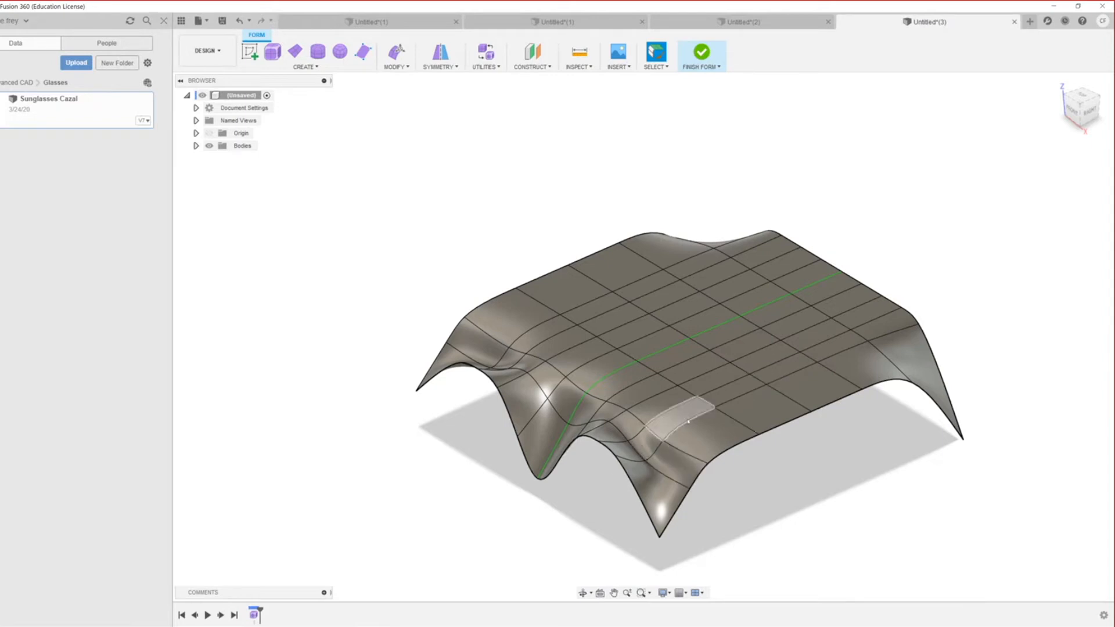
pyautogui.click(633, 462)
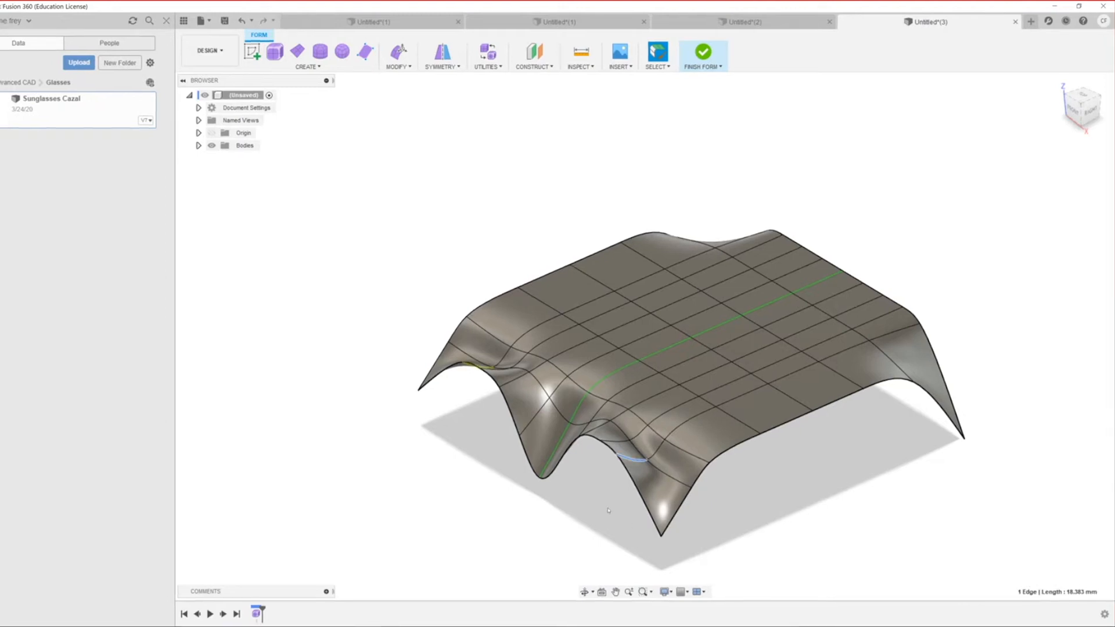
pyautogui.scroll(-3, 599, 509)
pyautogui.moveTo(600, 508); pyautogui.dragTo(722, 491, button='middle')
pyautogui.keyDown('shift'); pyautogui.moveTo(668, 395); pyautogui.dragTo(747, 487, button='middle'); pyautogui.keyUp('shift')
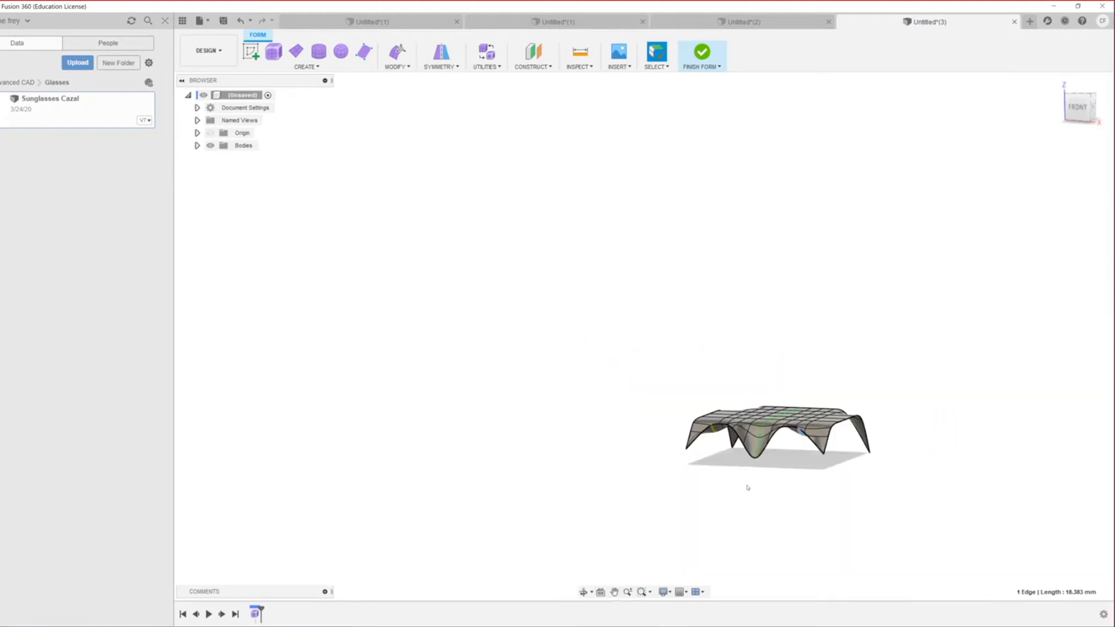
# Step: Toggle box and control-frame display, select the edge beside the central dip, ending in box display
pyautogui.hotkey('alt', '1')
pyautogui.hotkey('alt', '2')
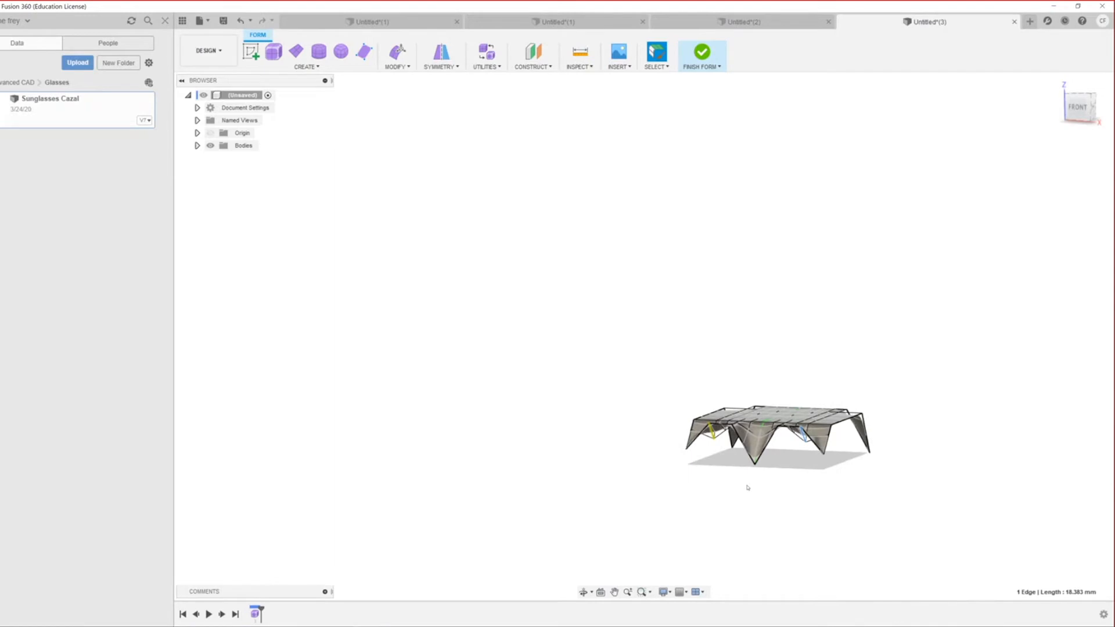
pyautogui.scroll(-2, 820, 555)
pyautogui.scroll(4, 747, 467)
pyautogui.scroll(4, 748, 467)
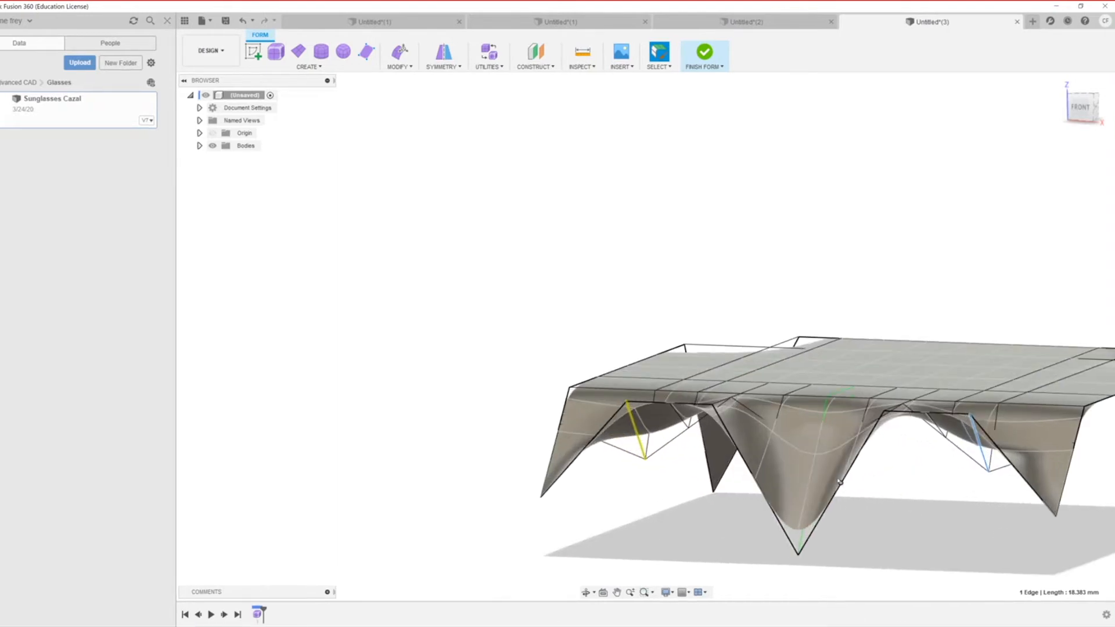
pyautogui.click(856, 454)
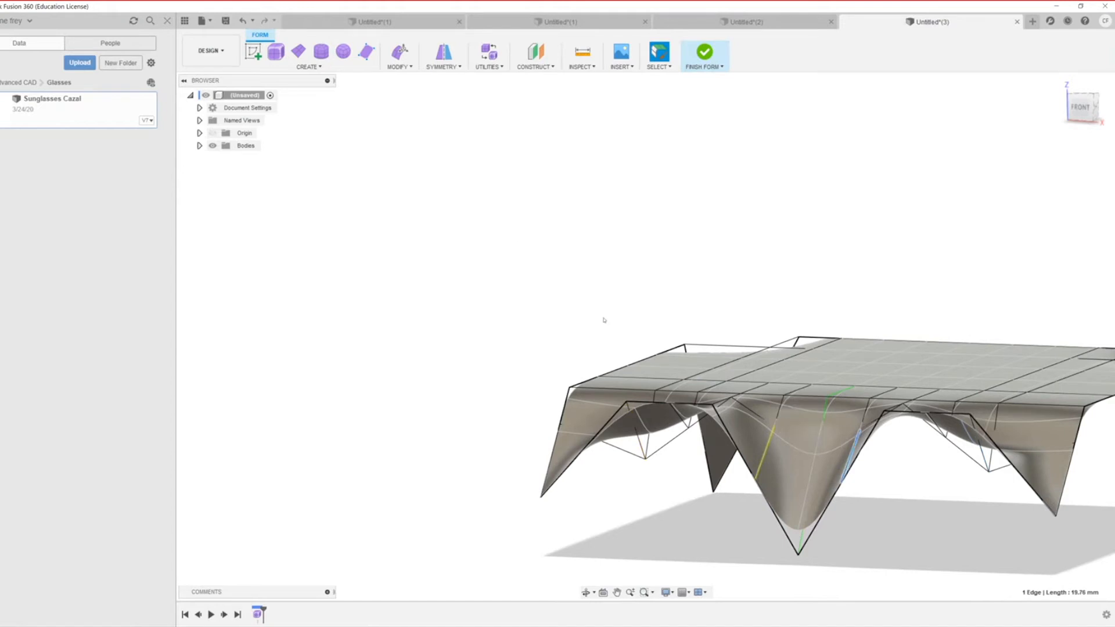
pyautogui.scroll(3, 477, 389)
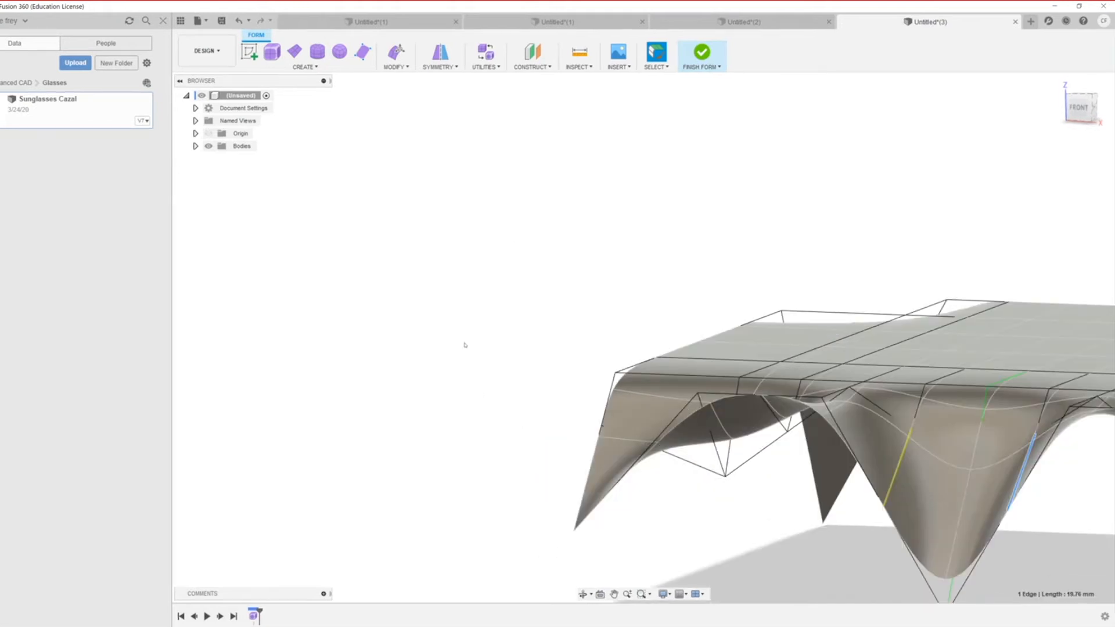
pyautogui.hotkey('alt', '1')
pyautogui.scroll(-5, 704, 464)
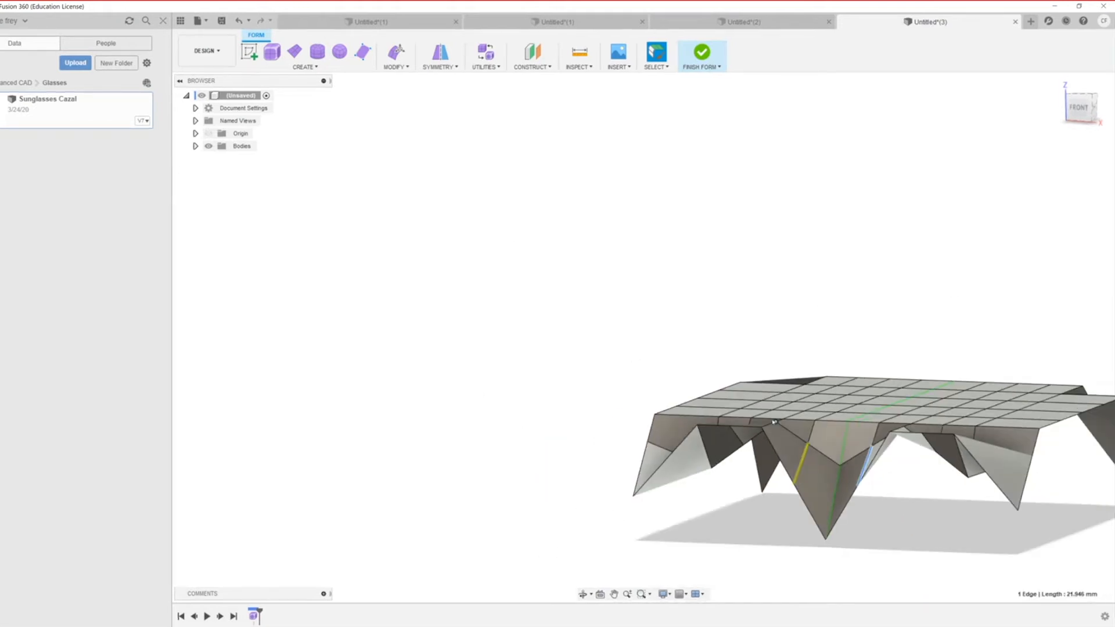
pyautogui.scroll(4, 863, 531)
pyautogui.scroll(2, 776, 490)
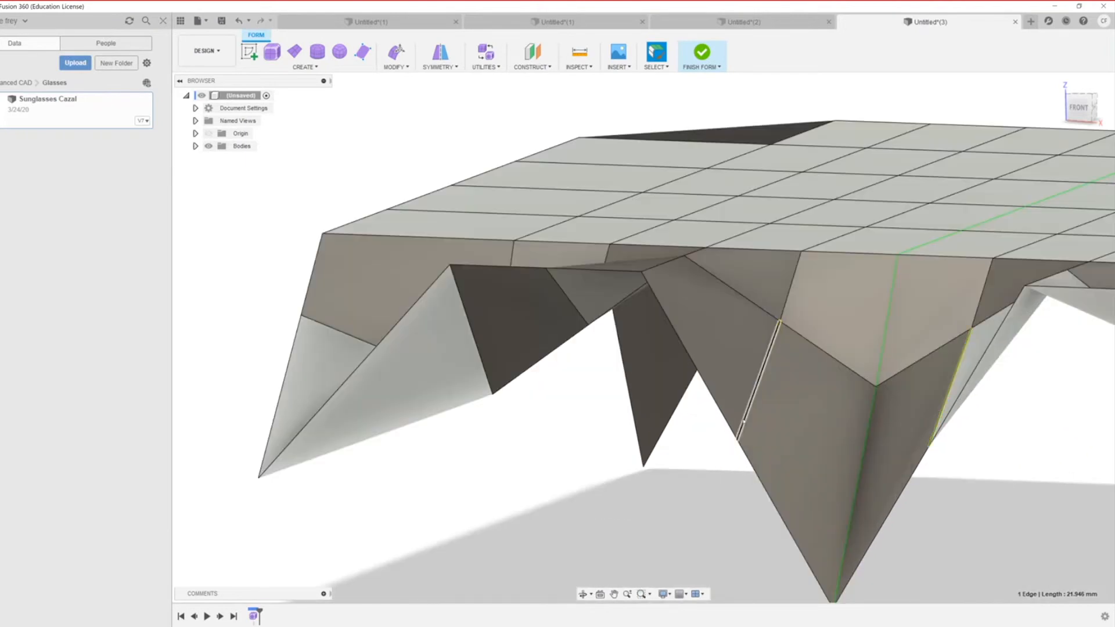
pyautogui.rightClick(743, 418)
pyautogui.click(781, 402)
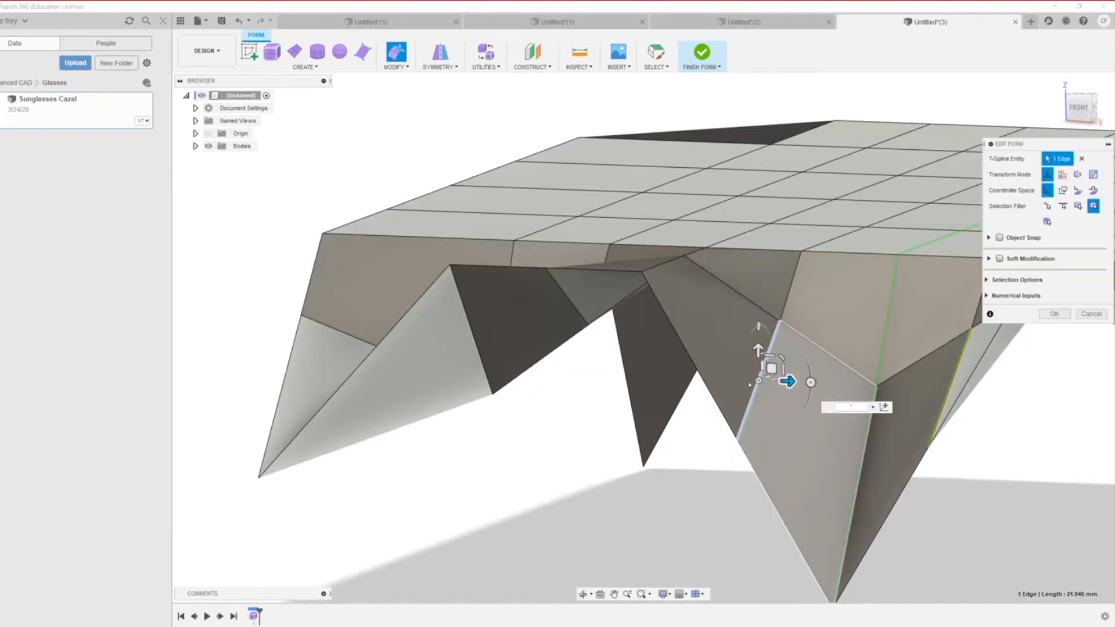
pyautogui.moveTo(757, 350)
pyautogui.mouseDown()
pyautogui.moveTo(758, 383)
pyautogui.moveTo(759, 366)
pyautogui.mouseUp()
pyautogui.scroll(-4, 699, 448)
pyautogui.scroll(-3, 699, 449)
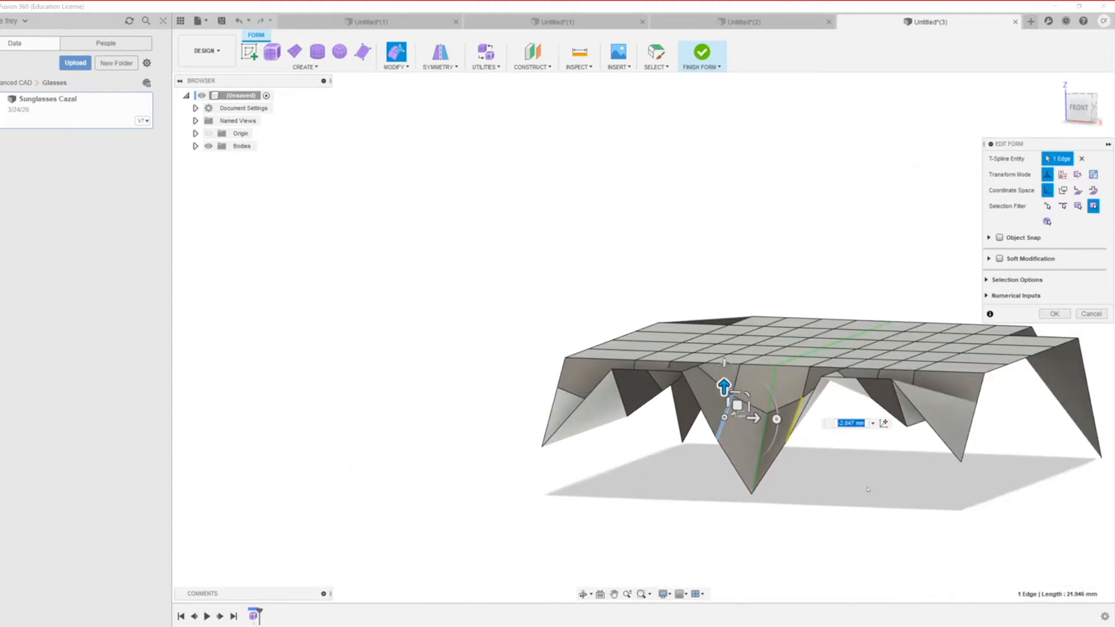
pyautogui.scroll(4, 870, 491)
pyautogui.scroll(-3, 788, 529)
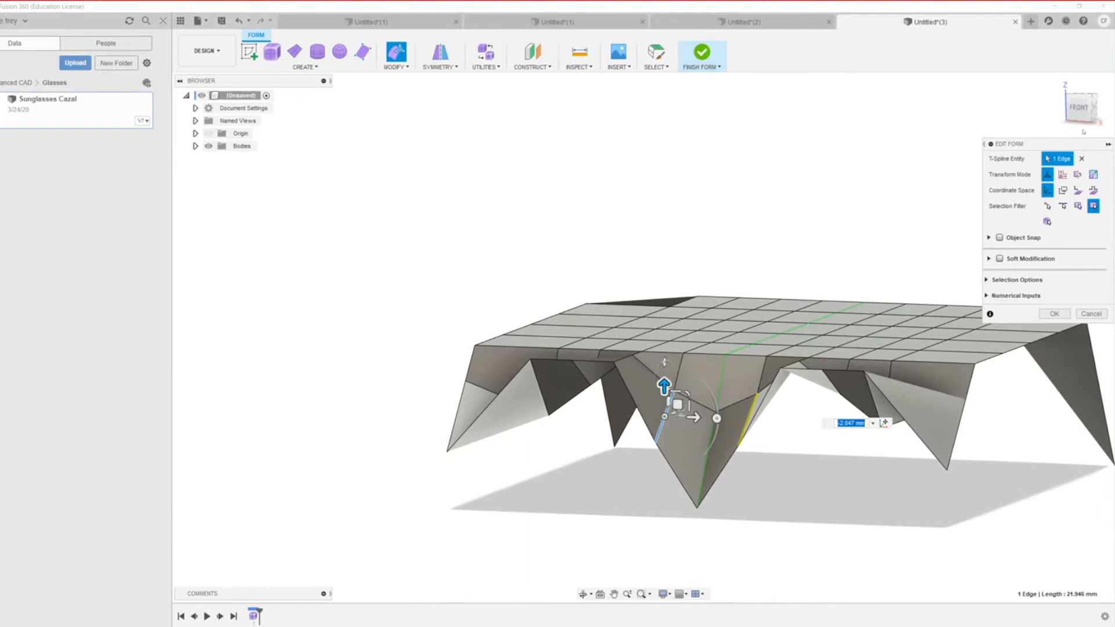
pyautogui.click(1079, 108)
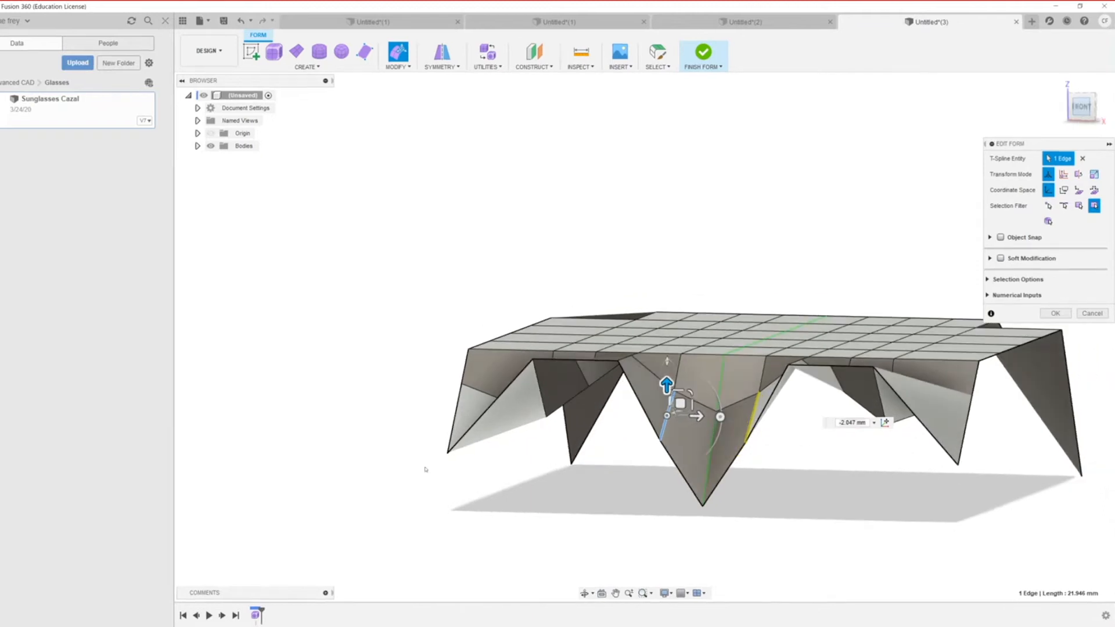
pyautogui.scroll(5, 694, 505)
pyautogui.click(1095, 312)
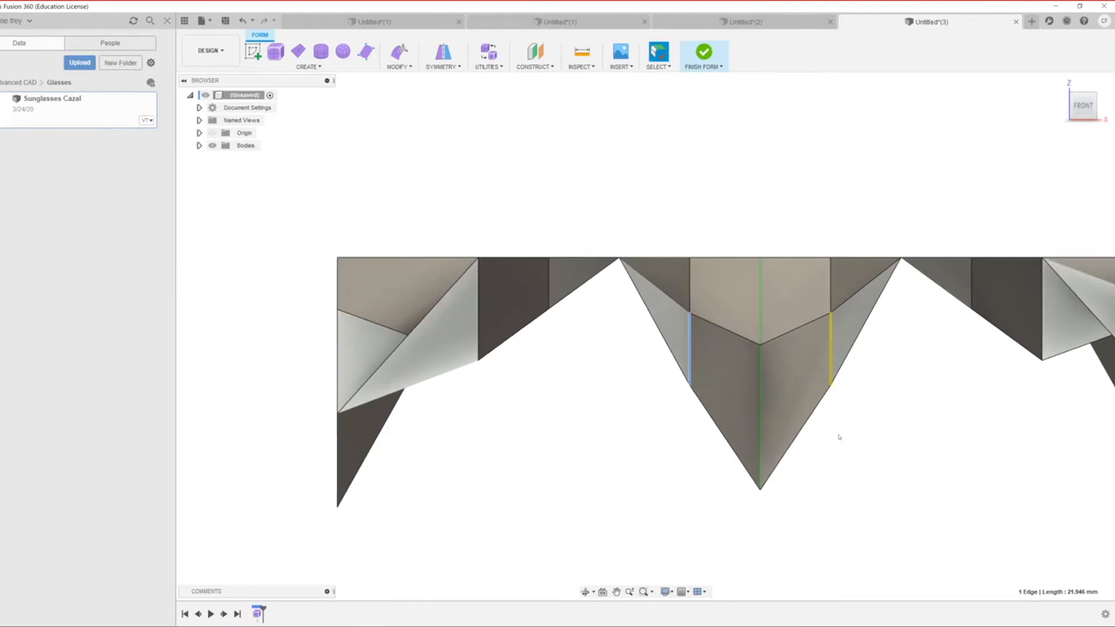
pyautogui.scroll(-3, 838, 437)
pyautogui.scroll(2, 819, 388)
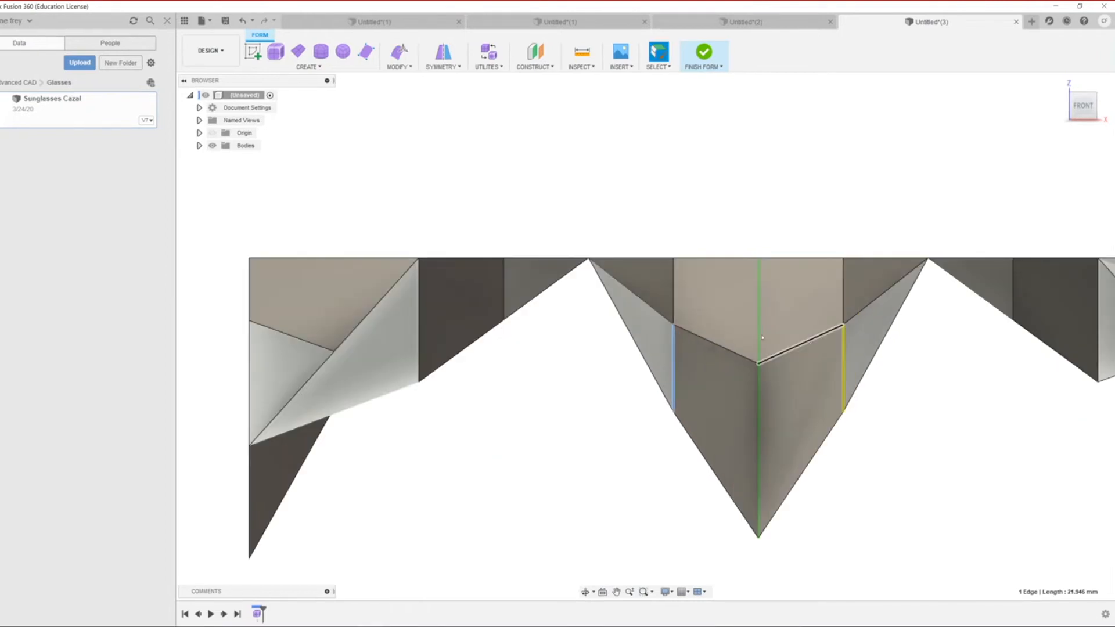
# Step: Lower the two slanted edges at the central V by about 2.55 mm
pyautogui.click(745, 351)
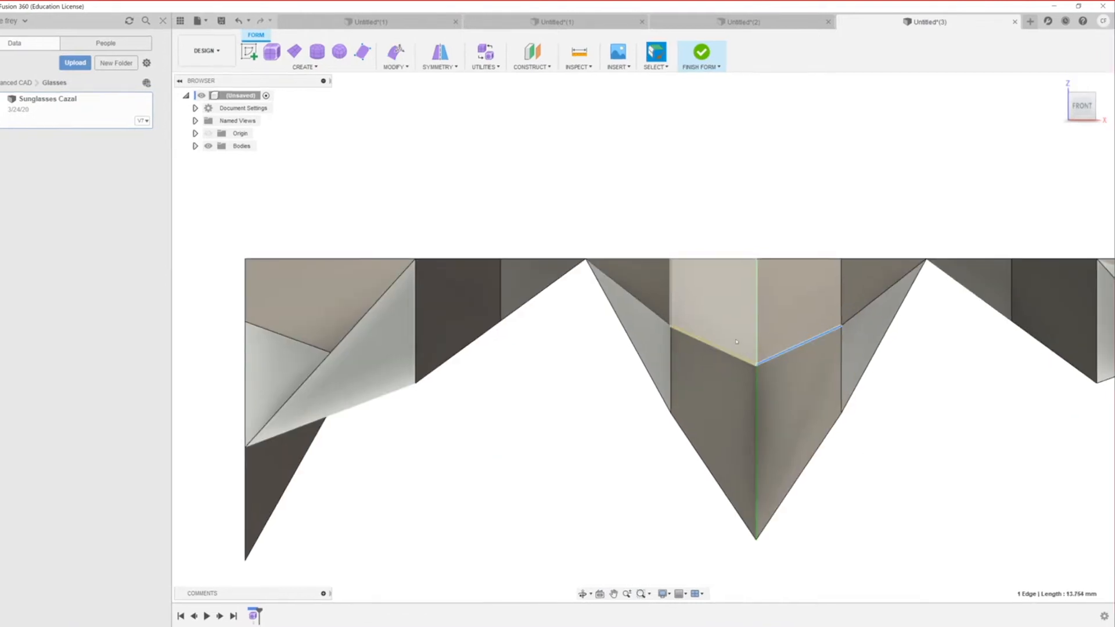
pyautogui.keyDown('shift'); pyautogui.click(725, 343); pyautogui.keyUp('shift')
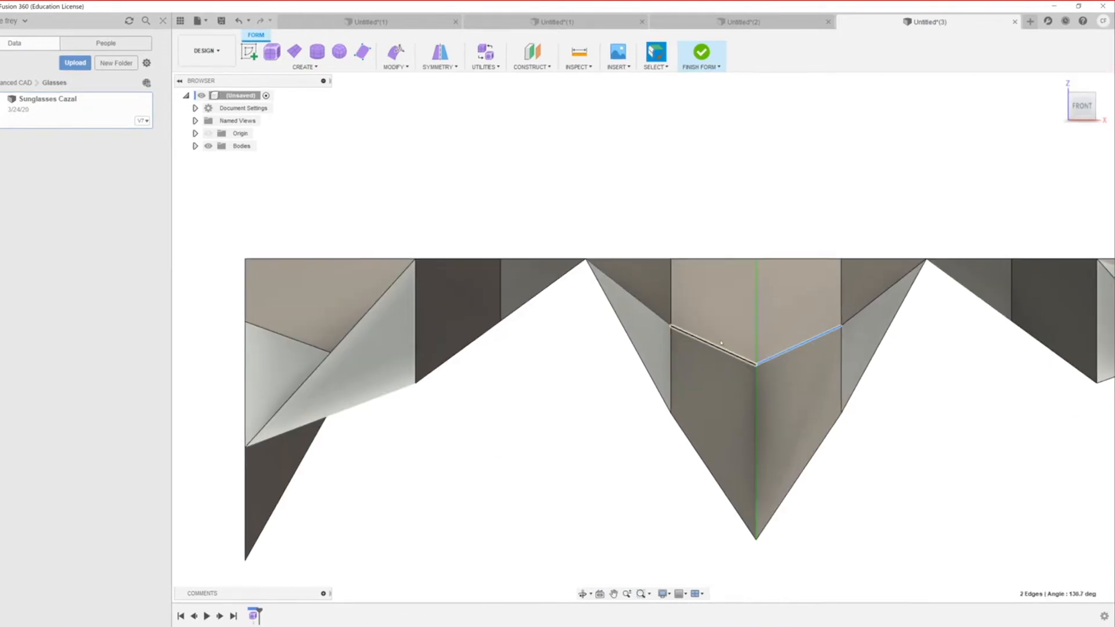
pyautogui.rightClick(757, 367)
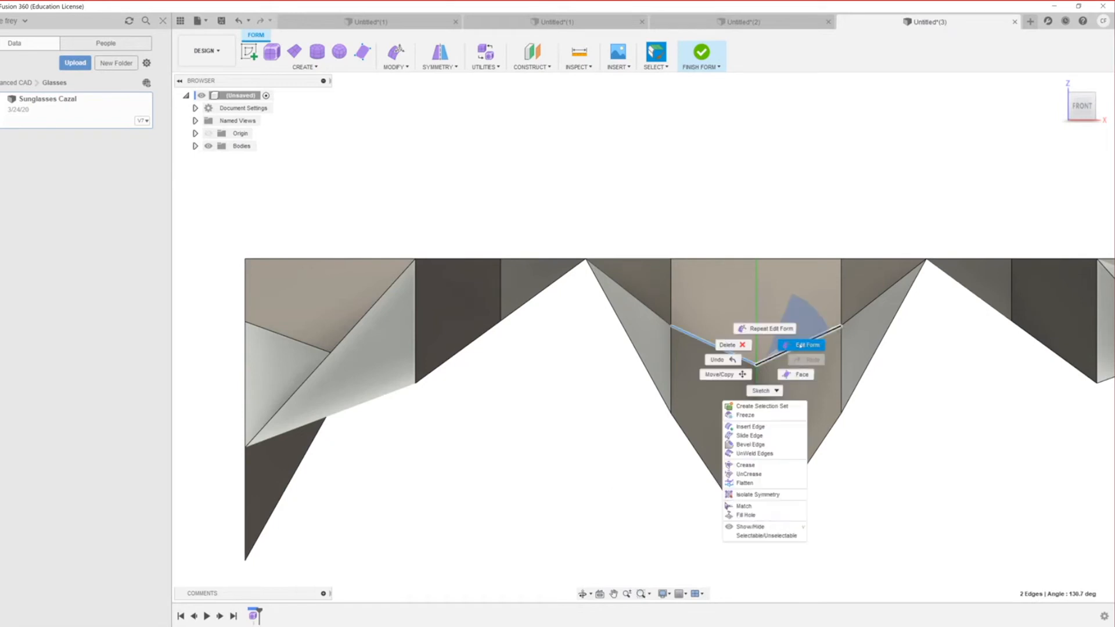
pyautogui.click(800, 344)
pyautogui.moveTo(756, 313); pyautogui.dragTo(711, 408)
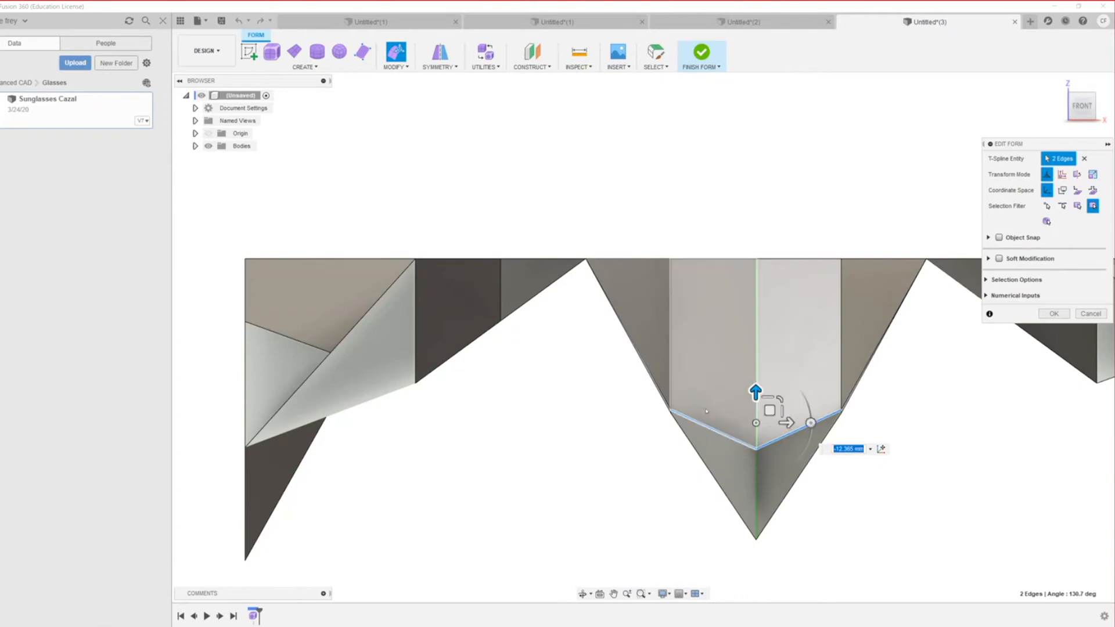
pyautogui.keyDown('shift'); pyautogui.moveTo(706, 411); pyautogui.dragTo(431, 412, button='middle'); pyautogui.keyUp('shift')
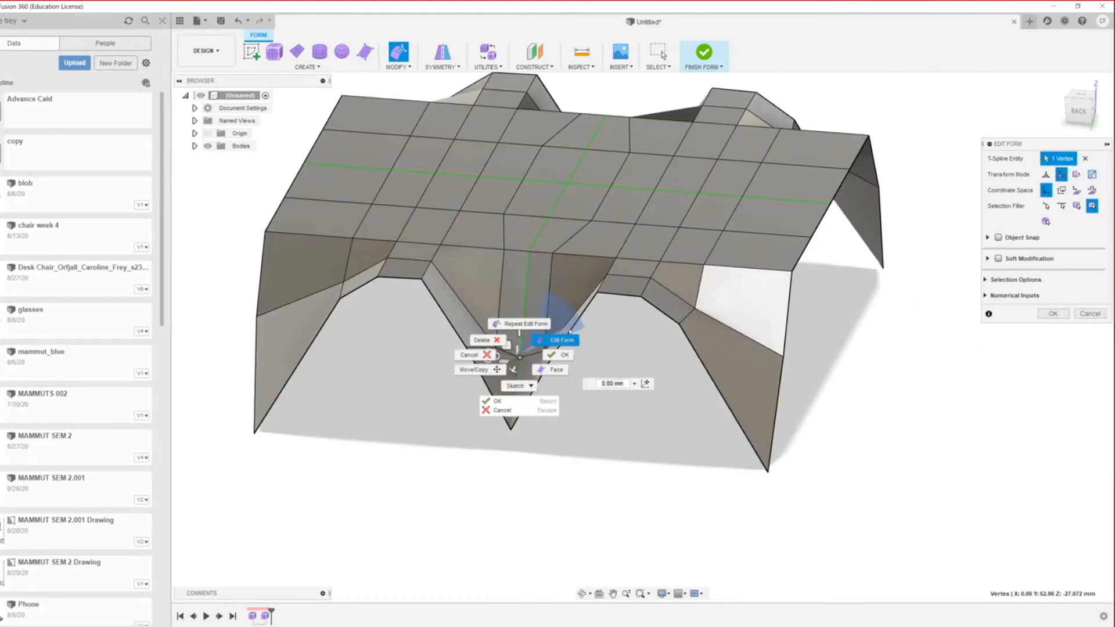
# Step: Lower the V-tip vertex by about 6 mm
pyautogui.click(557, 340)
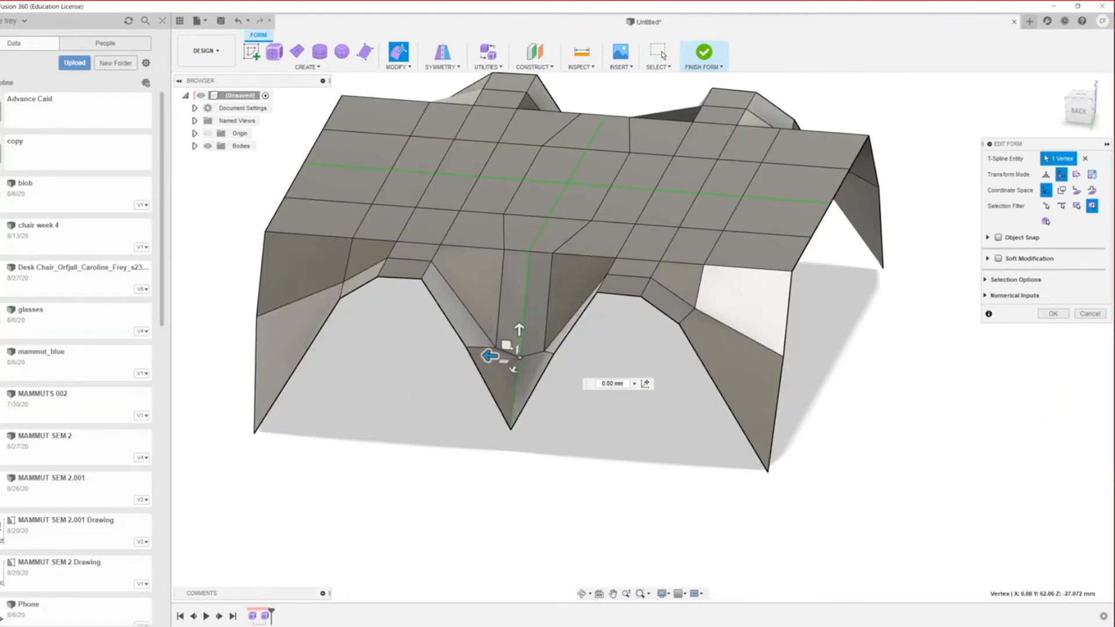
pyautogui.moveTo(519, 328); pyautogui.dragTo(555, 415)
pyautogui.scroll(-5, 556, 415)
pyautogui.scroll(4, 572, 407)
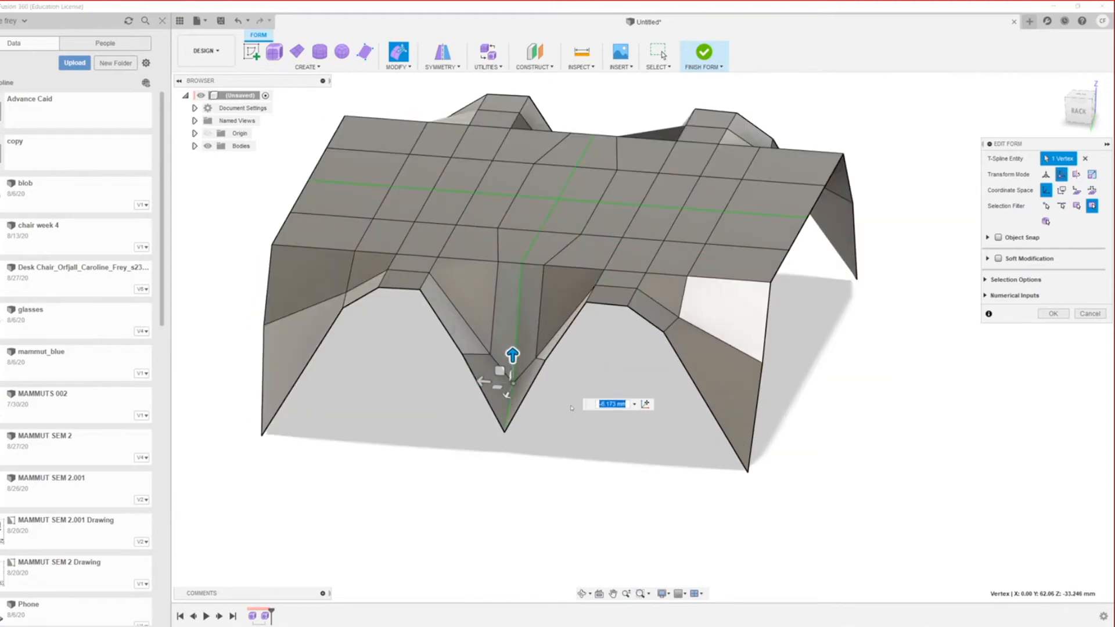
pyautogui.scroll(1, 573, 406)
pyautogui.moveTo(573, 437); pyautogui.dragTo(638, 492, button='middle')
# Step: Pull the V-tip vertex down another 16 mm, to a Z of about -49.4 mm
pyautogui.scroll(-3, 505, 325)
pyautogui.scroll(4, 393, 339)
pyautogui.scroll(2, 393, 337)
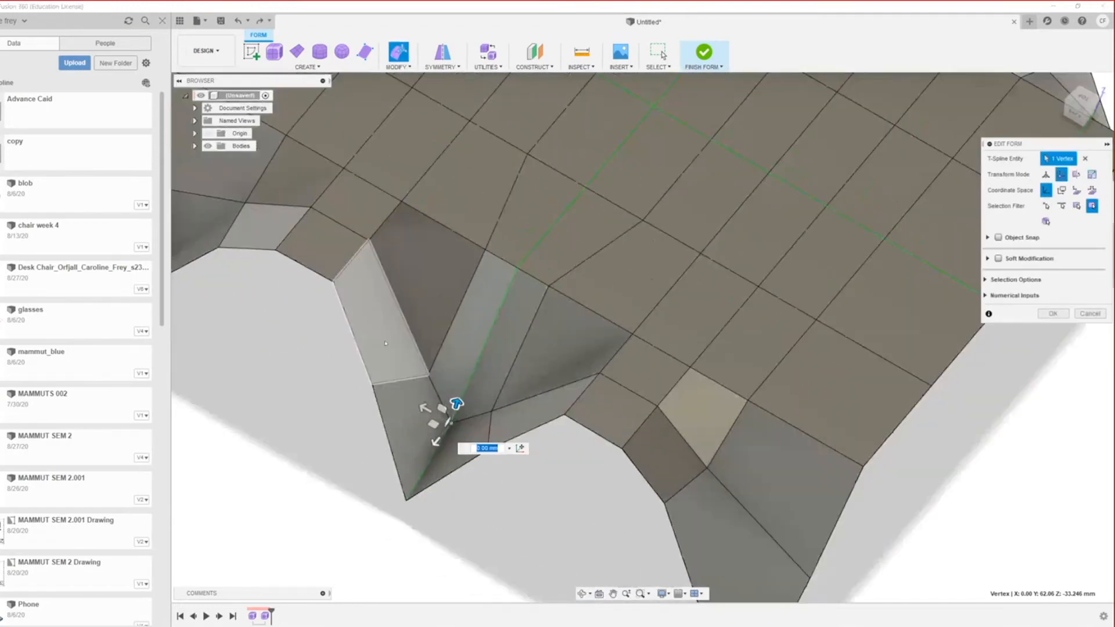
pyautogui.scroll(-5, 387, 385)
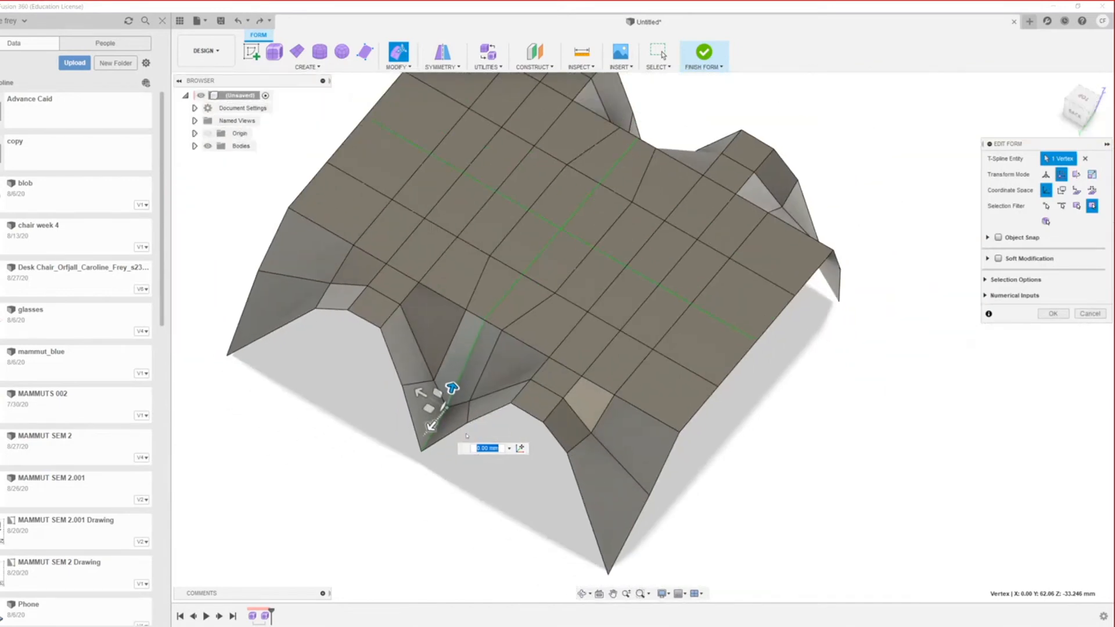
pyautogui.keyDown('shift'); pyautogui.moveTo(455, 426); pyautogui.dragTo(497, 398, button='middle'); pyautogui.keyUp('shift')
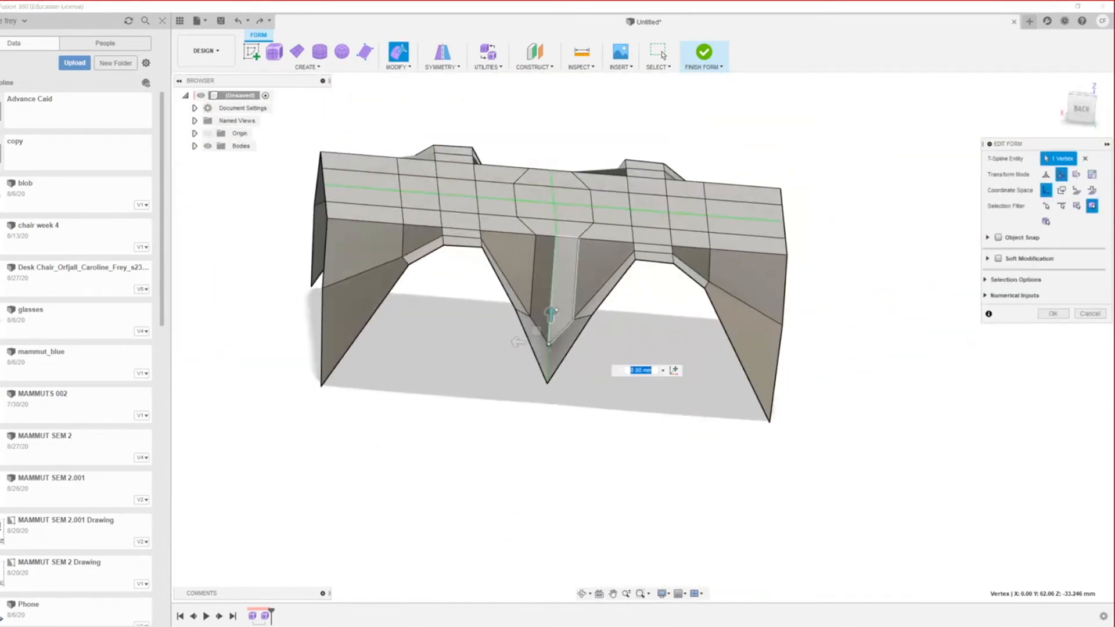
pyautogui.moveTo(551, 314); pyautogui.dragTo(546, 364)
pyautogui.keyDown('shift'); pyautogui.moveTo(521, 402); pyautogui.dragTo(518, 433, button='middle'); pyautogui.keyUp('shift')
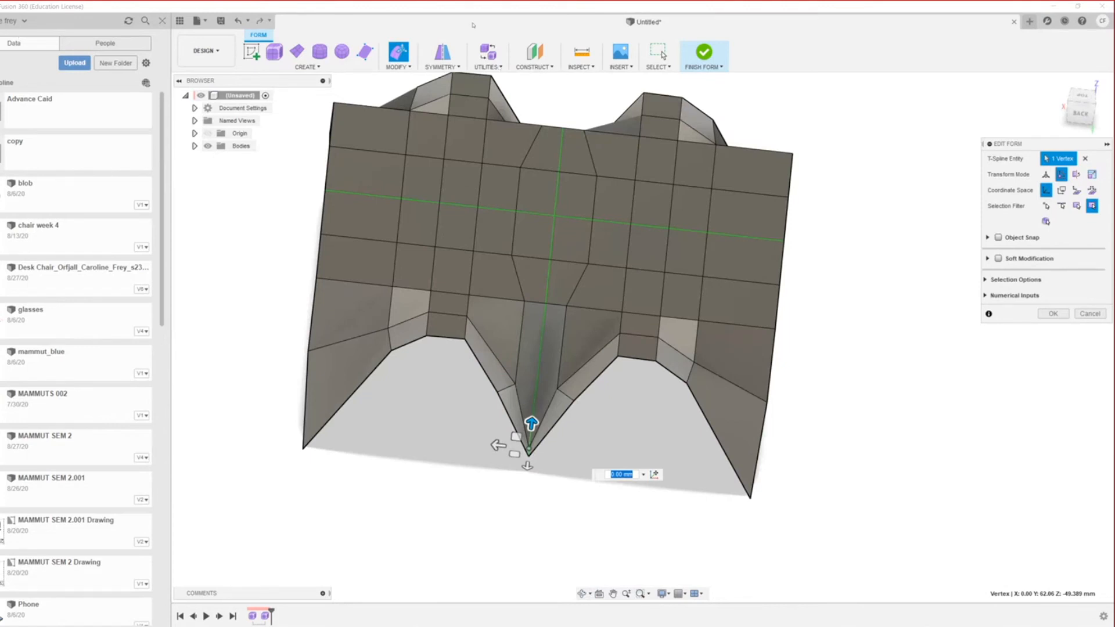
# Step: Set the T-spline body's Display Mode to Smooth
pyautogui.click(499, 67)
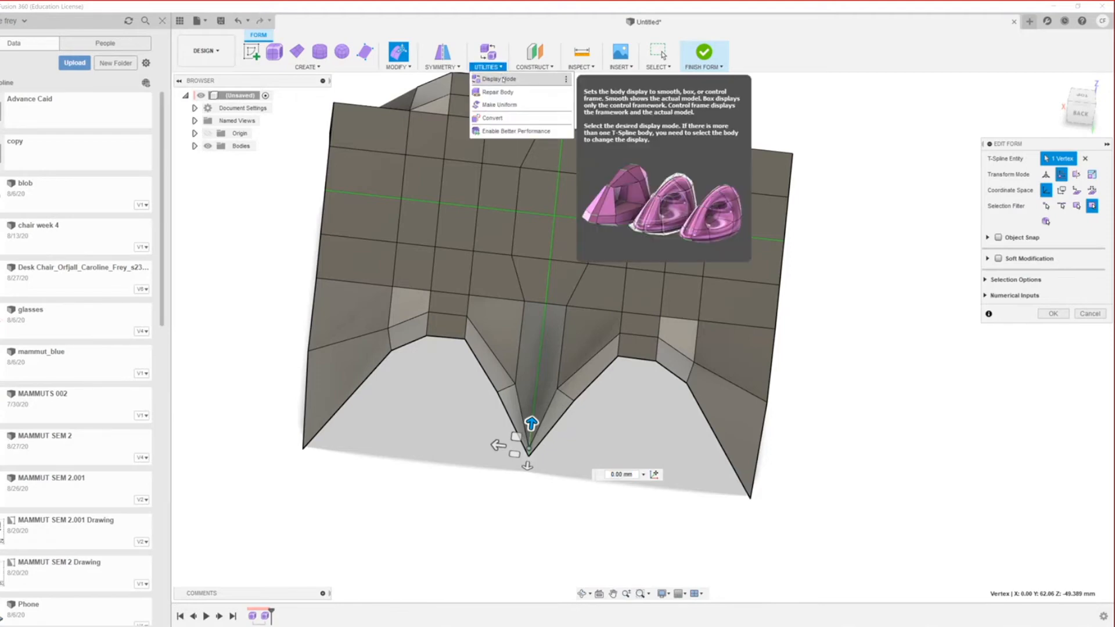
pyautogui.click(498, 77)
pyautogui.click(1067, 175)
pyautogui.scroll(3, 546, 276)
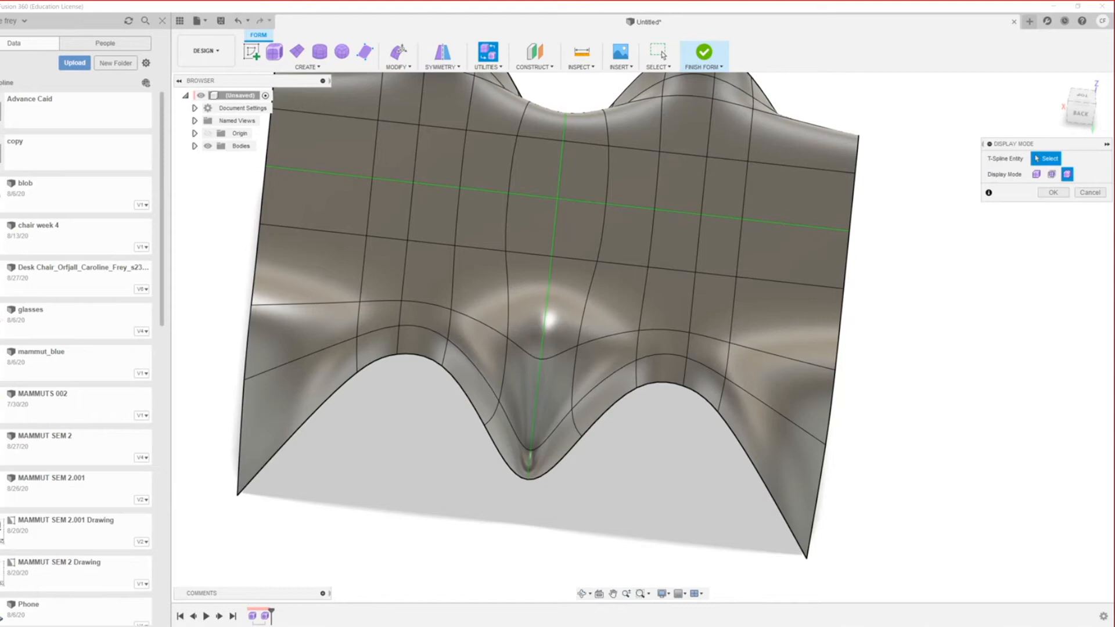
# Step: From a low back view, select a vertex on the left arch edge for quick actions
pyautogui.scroll(-3, 460, 528)
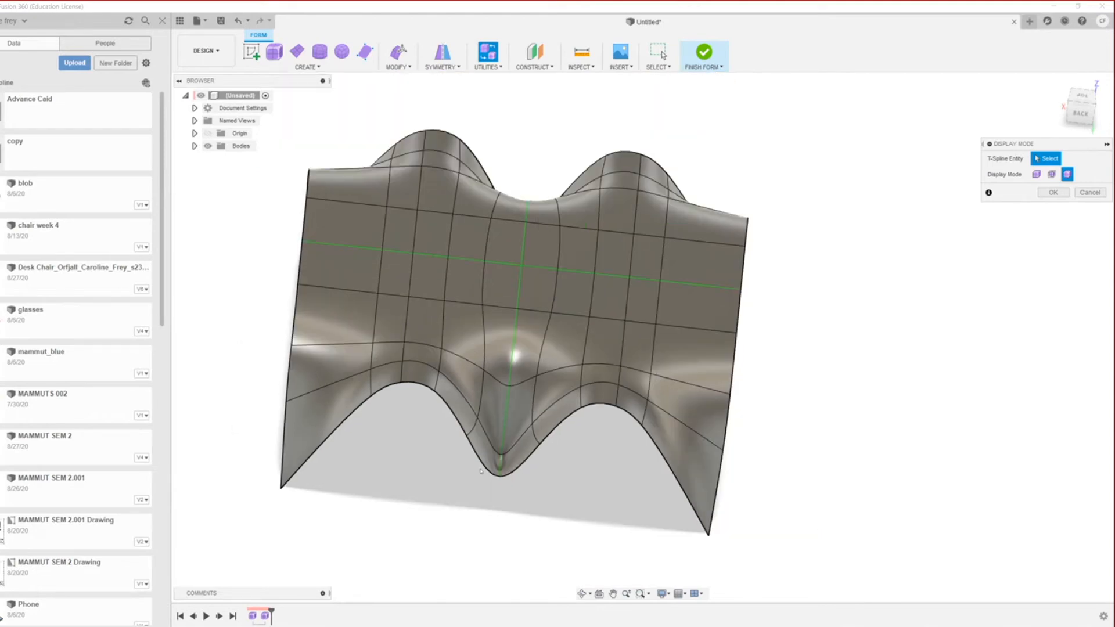
pyautogui.scroll(5, 460, 528)
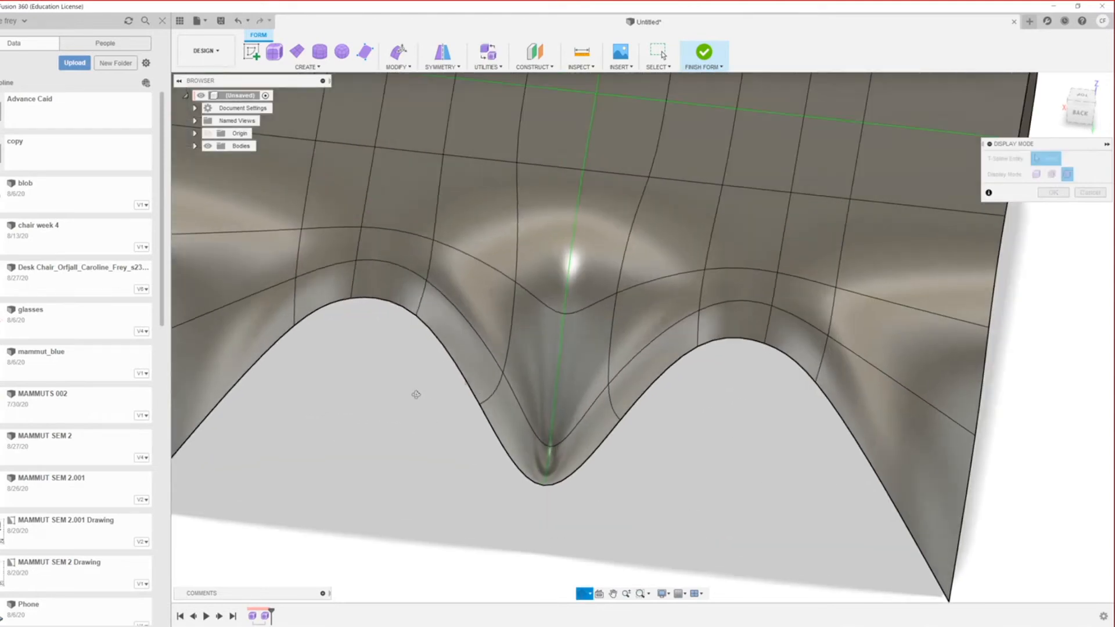
pyautogui.keyDown('shift'); pyautogui.moveTo(416, 394); pyautogui.dragTo(545, 318, button='middle'); pyautogui.keyUp('shift')
pyautogui.scroll(-5, 546, 319)
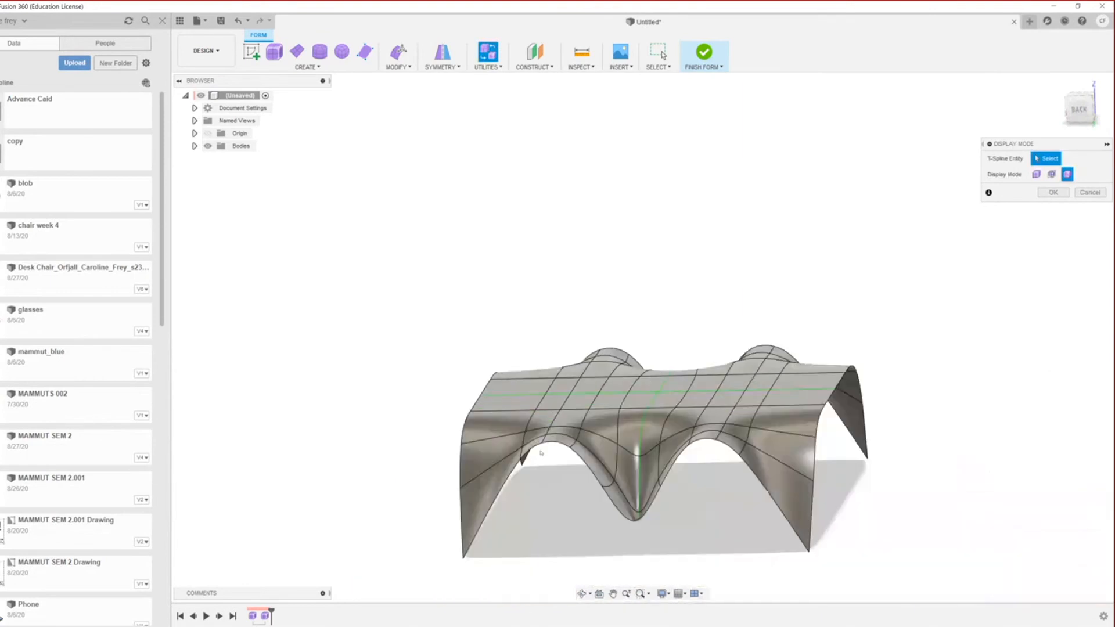
pyautogui.scroll(4, 531, 439)
pyautogui.click(522, 416)
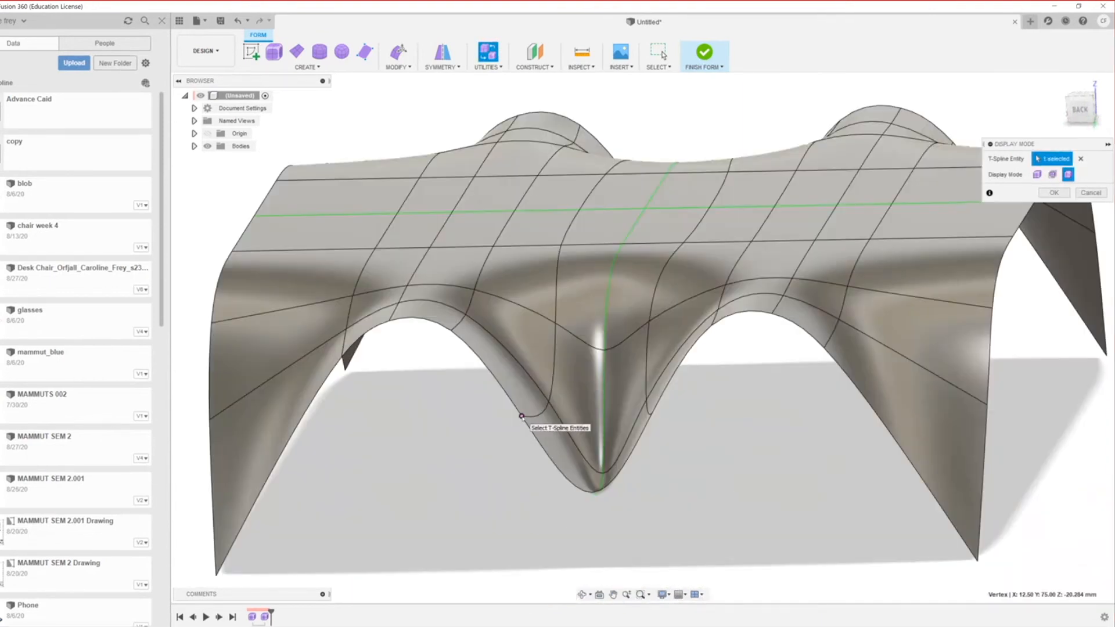
pyautogui.rightClick(521, 416)
# Step: Pull the left arch vertex inward toward the central dip with Edit Form
pyautogui.click(557, 397)
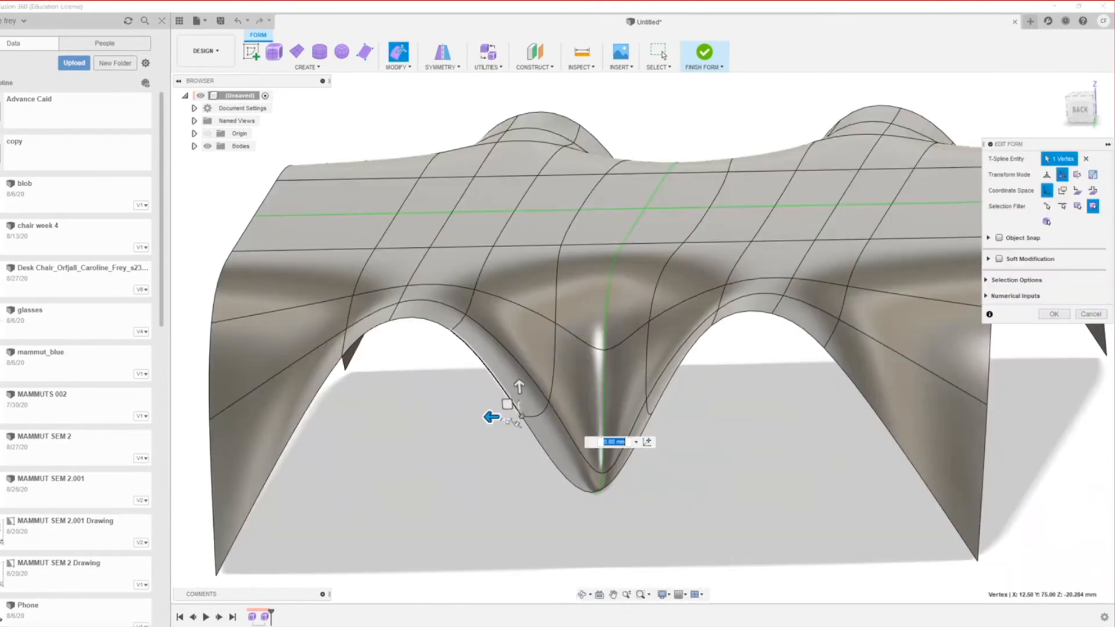
pyautogui.moveTo(507, 403); pyautogui.dragTo(506, 460)
pyautogui.scroll(-4, 560, 482)
pyautogui.scroll(3, 587, 419)
# Step: Push the dip's bottom centre vertex down about 24 mm
pyautogui.keyDown('shift'); pyautogui.moveTo(523, 401); pyautogui.dragTo(470, 444, button='middle'); pyautogui.keyUp('shift')
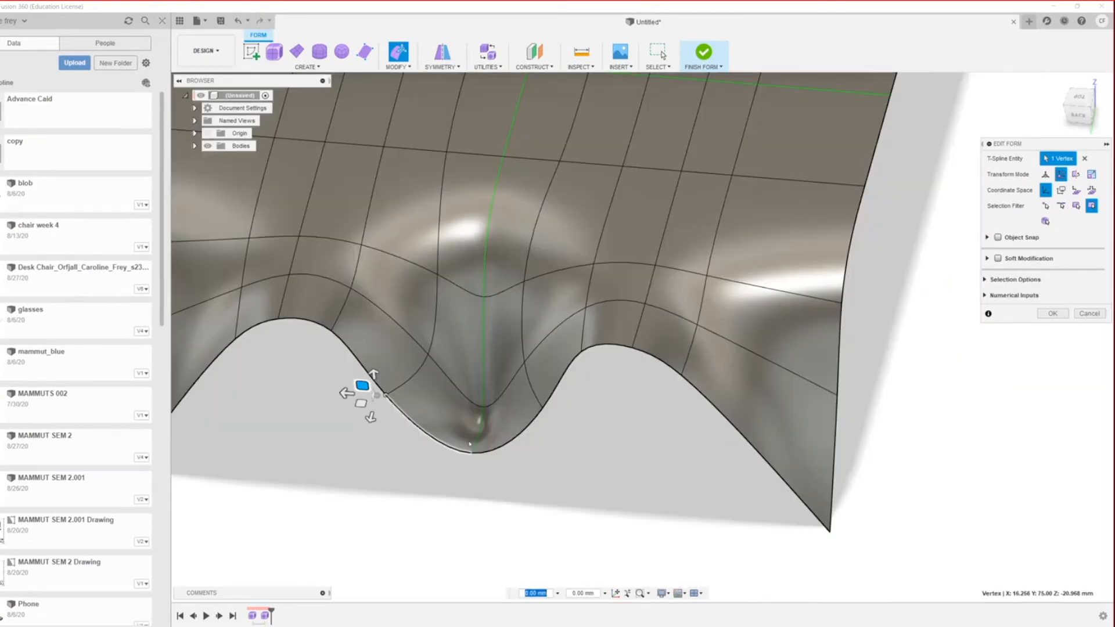
pyautogui.scroll(4, 485, 408)
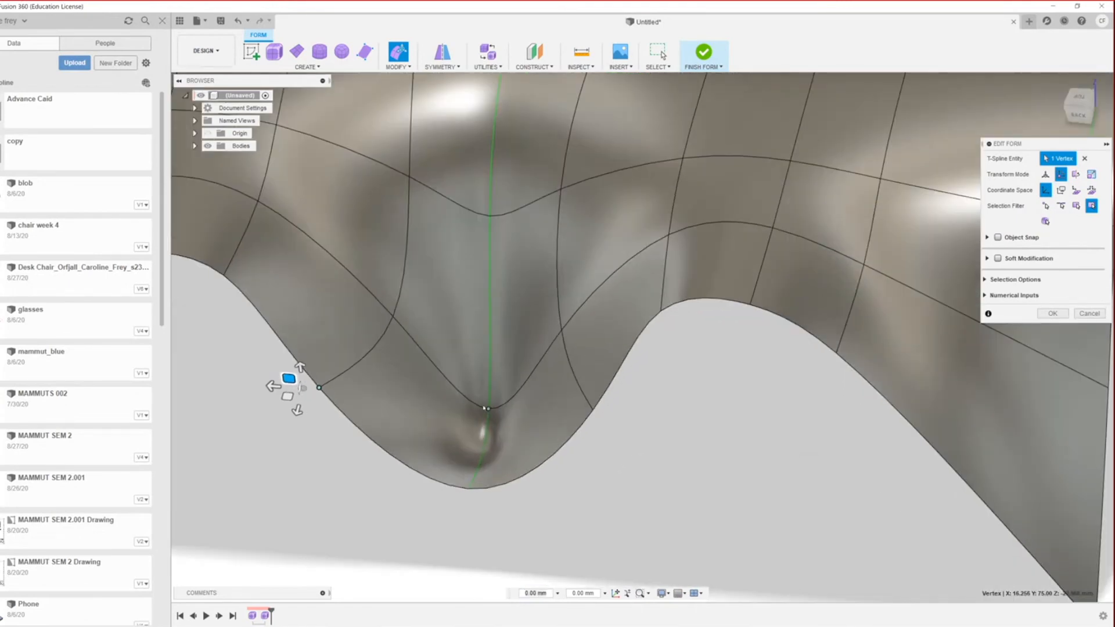
pyautogui.click(484, 408)
pyautogui.click(488, 409)
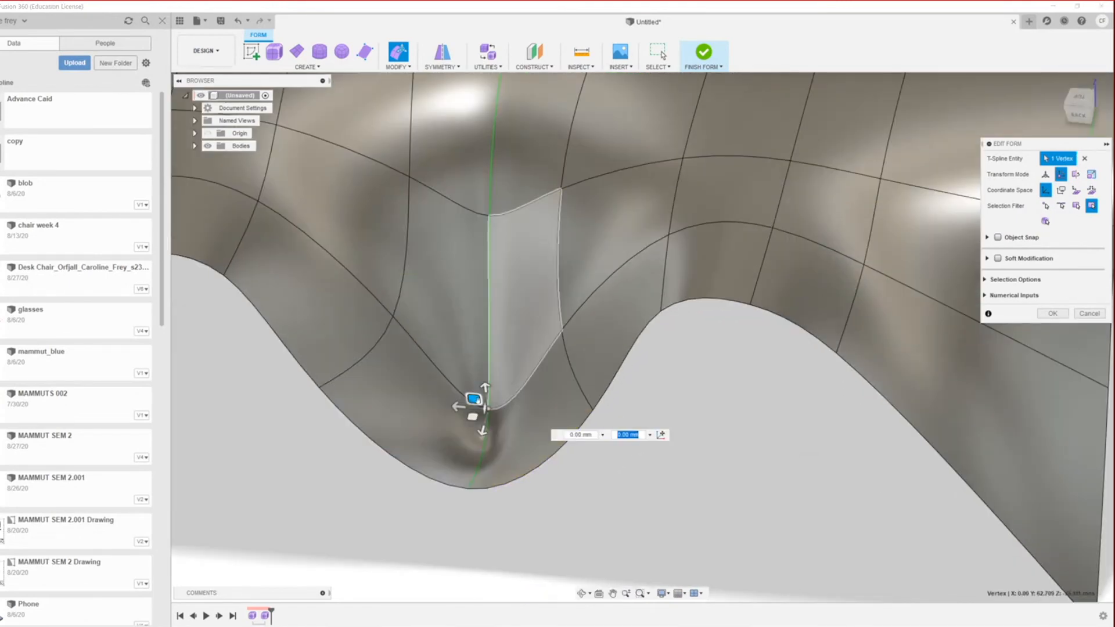
pyautogui.moveTo(486, 387); pyautogui.dragTo(492, 446)
# Step: Pull the vertex right of the dip inward toward it
pyautogui.click(562, 333)
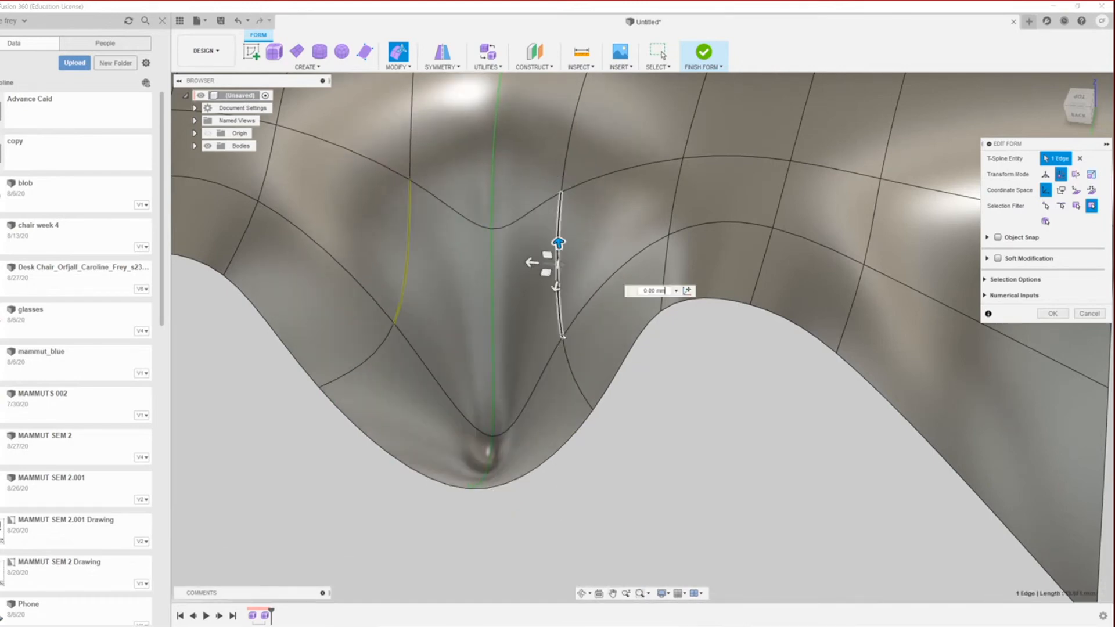
pyautogui.click(562, 337)
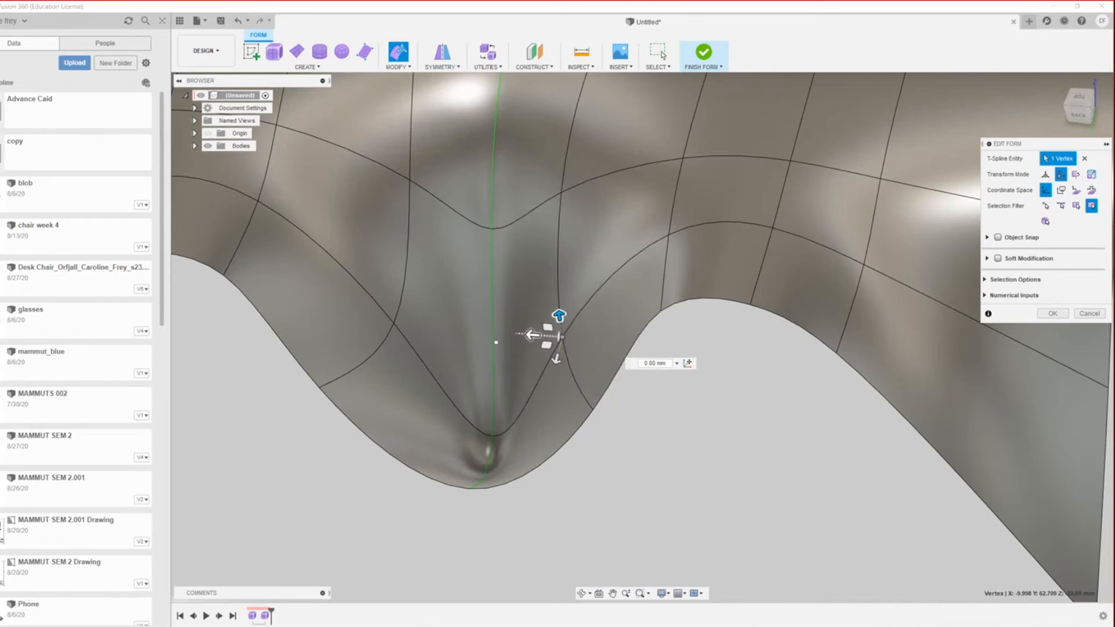
pyautogui.moveTo(533, 335); pyautogui.dragTo(571, 345)
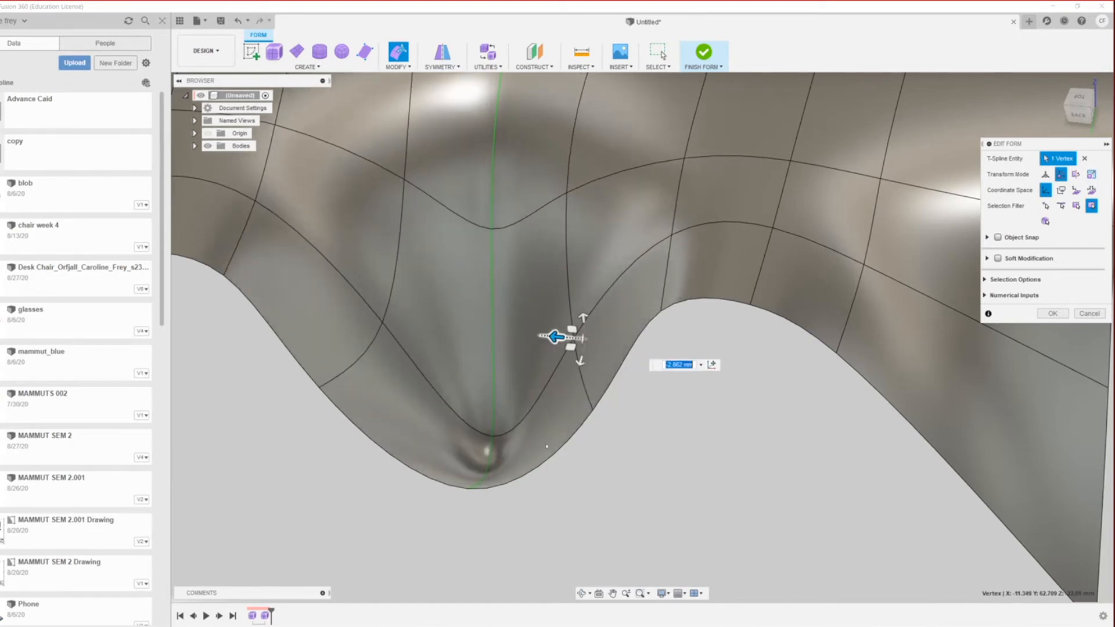
pyautogui.scroll(-4, 547, 446)
pyautogui.scroll(1, 546, 446)
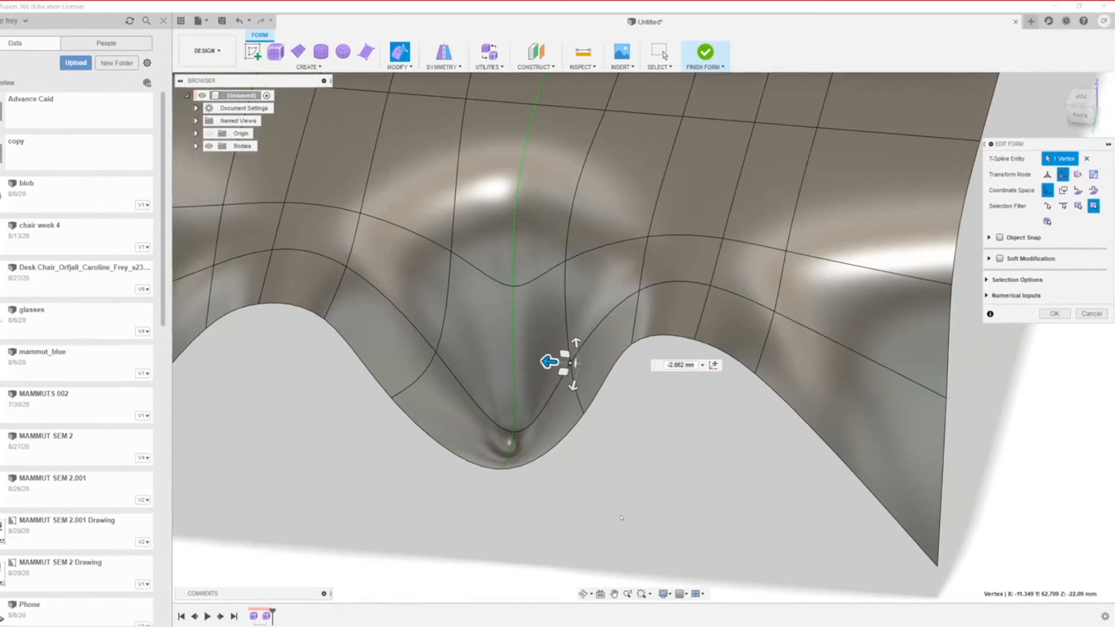
pyautogui.scroll(-8, 621, 517)
pyautogui.scroll(5, 551, 511)
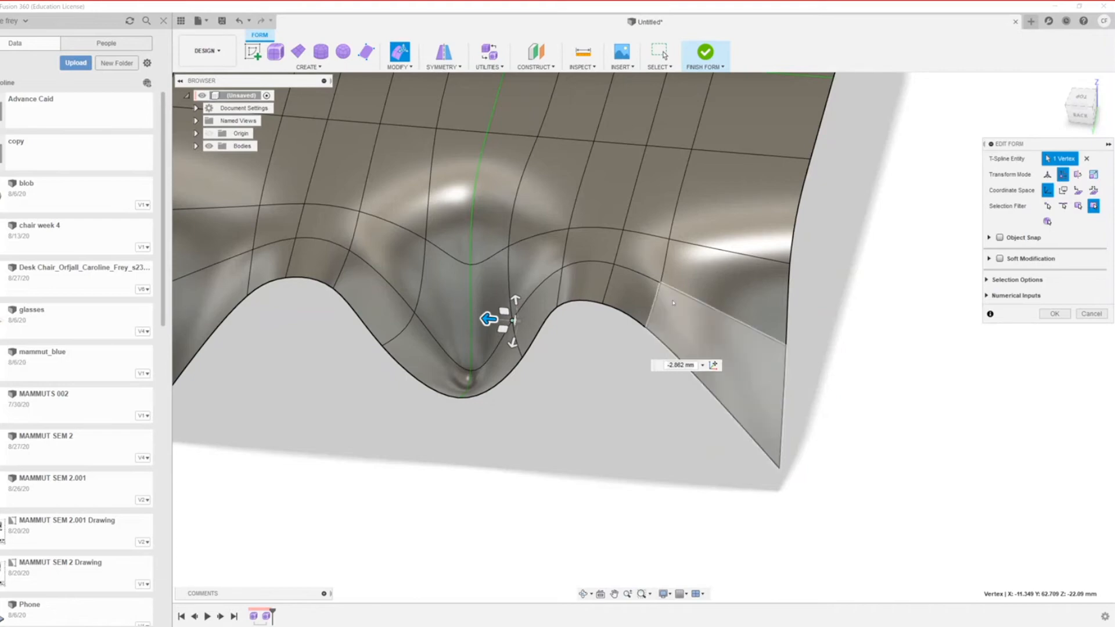
# Step: Shift a vertex beside the dip about -5.8 and 12.2 mm, rounding the V into a U
pyautogui.scroll(-5, 674, 303)
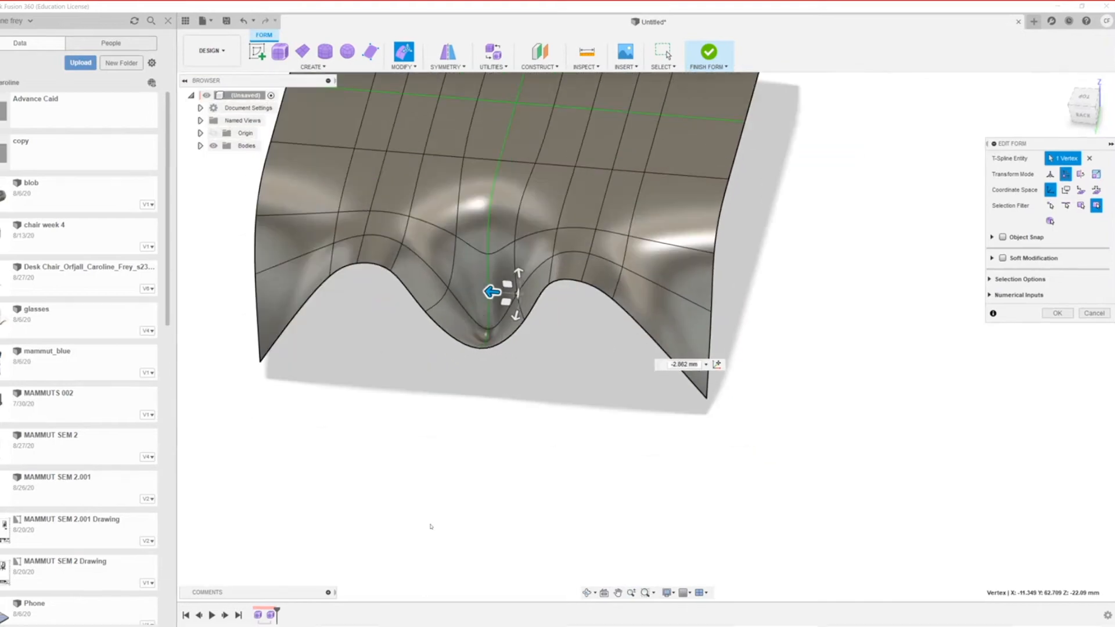
pyautogui.scroll(-2, 431, 525)
pyautogui.scroll(3, 431, 439)
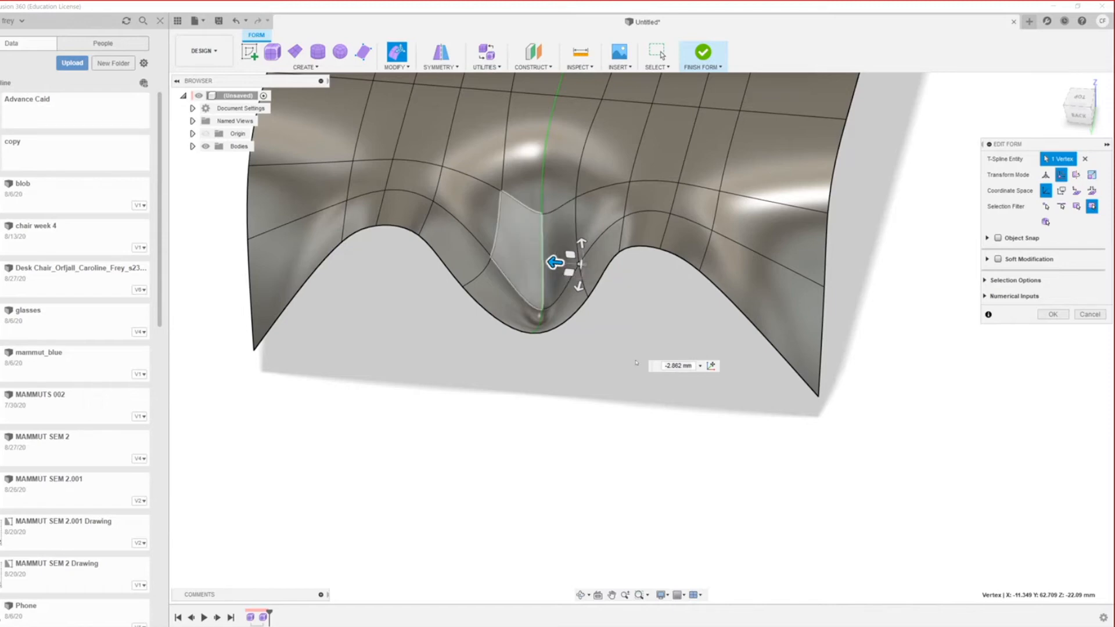
pyautogui.scroll(3, 556, 267)
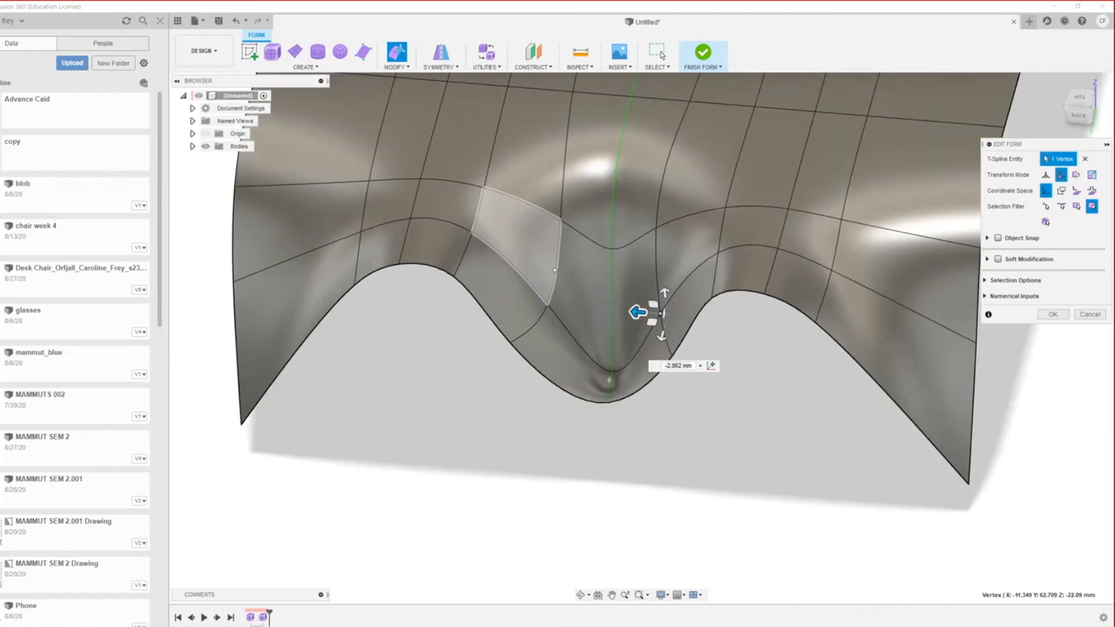
pyautogui.scroll(2, 555, 269)
pyautogui.moveTo(747, 308); pyautogui.dragTo(707, 438)
pyautogui.scroll(-2, 663, 429)
pyautogui.scroll(4, 685, 406)
pyautogui.scroll(5, 688, 406)
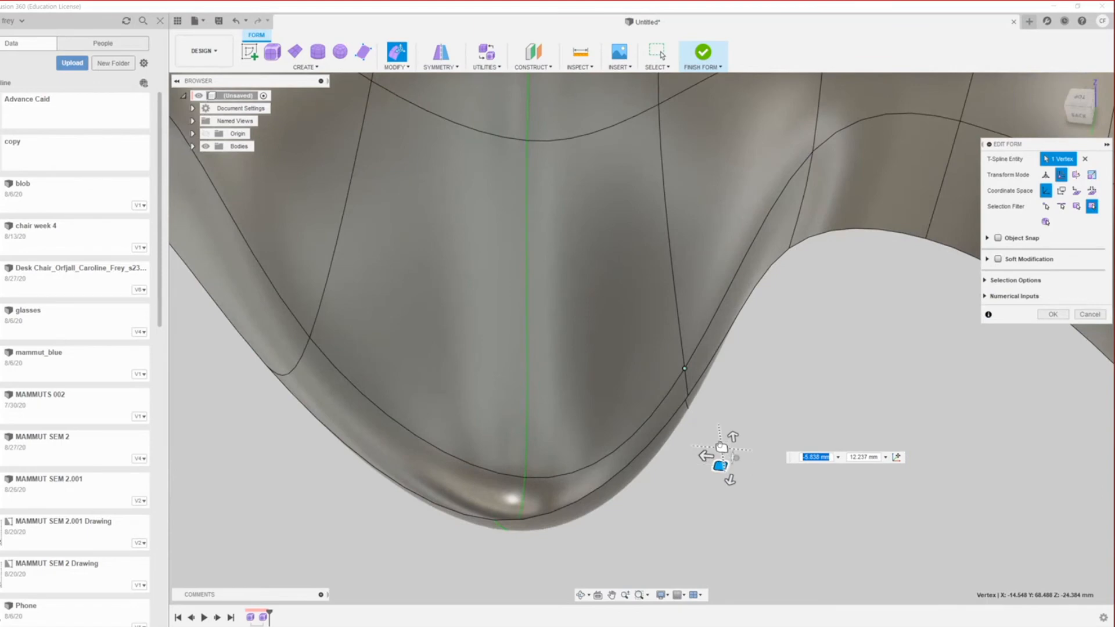
# Step: Move another vertex beside the dip 3.184 and 11.402 mm to smooth the rounded hollow
pyautogui.click(720, 447)
pyautogui.moveTo(722, 447); pyautogui.dragTo(667, 339)
pyautogui.scroll(-3, 630, 436)
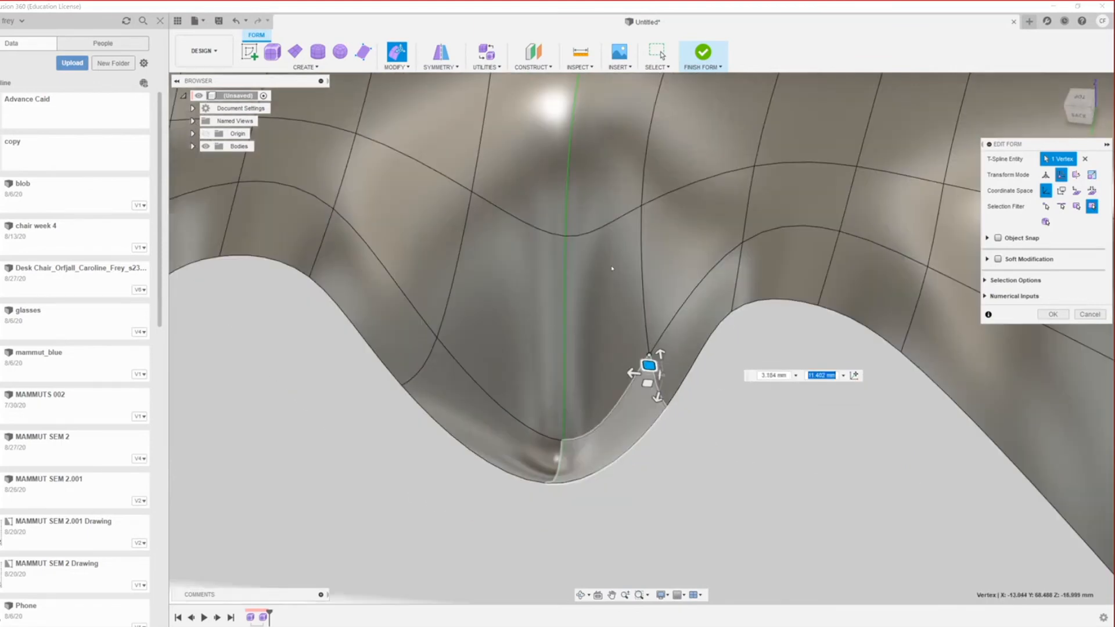
pyautogui.scroll(-5, 584, 254)
pyautogui.scroll(3, 629, 354)
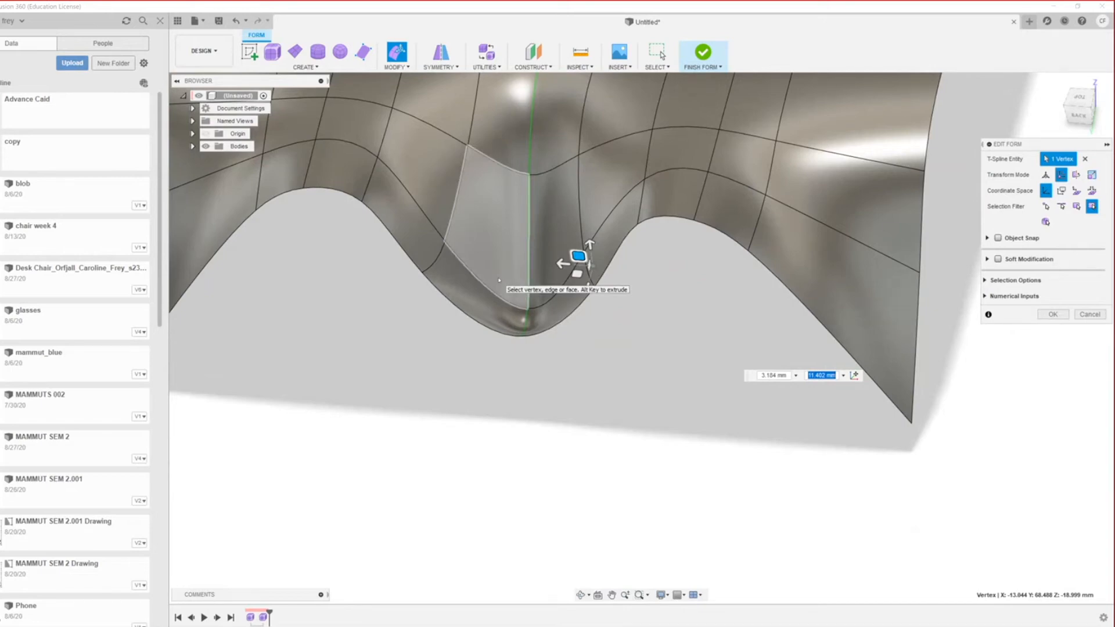
pyautogui.keyDown('shift'); pyautogui.moveTo(301, 282); pyautogui.dragTo(236, 303, button='middle'); pyautogui.keyUp('shift')
pyautogui.scroll(-1, 236, 309)
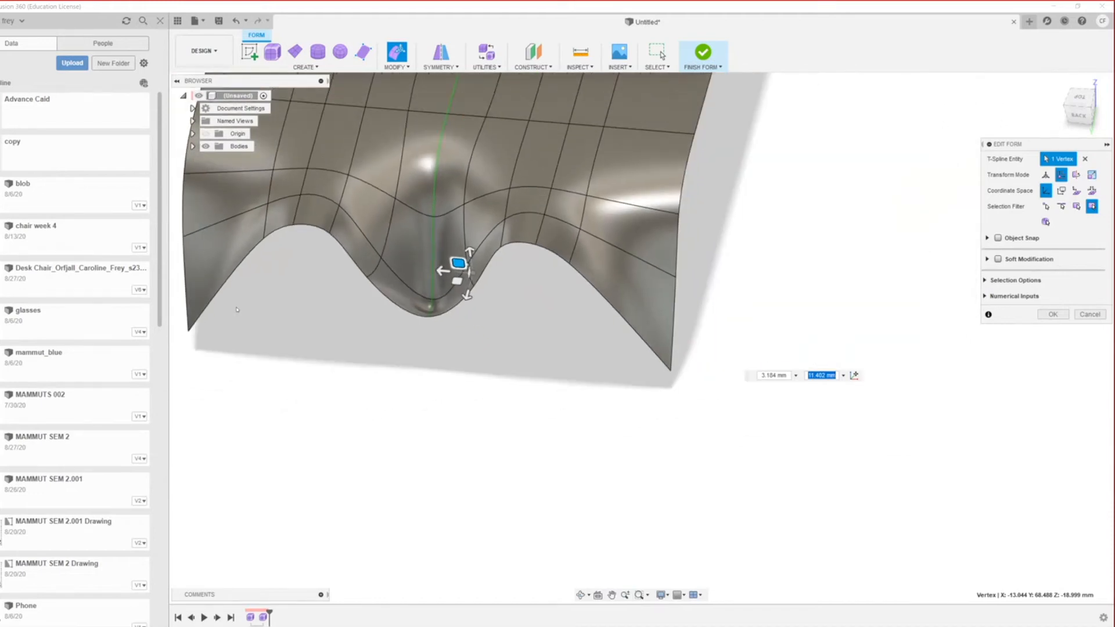
pyautogui.scroll(-3, 284, 453)
pyautogui.scroll(-3, 670, 430)
pyautogui.scroll(2, 378, 284)
pyautogui.scroll(2, 449, 424)
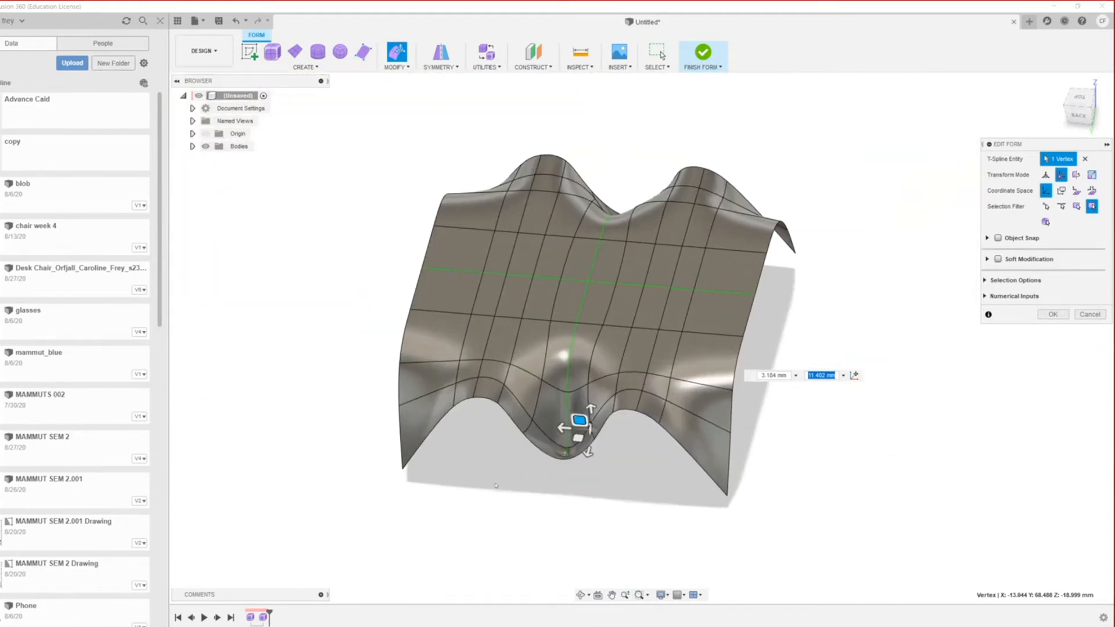
pyautogui.scroll(-1, 505, 465)
# Step: Clear the vertex selection and bring up the Inspect analyses list
pyautogui.moveTo(506, 465)
pyautogui.keyDown('shift'); pyautogui.mouseDown(button='middle')
pyautogui.moveTo(501, 446)
pyautogui.moveTo(465, 421)
pyautogui.moveTo(451, 443)
pyautogui.moveTo(525, 472)
pyautogui.moveTo(443, 442)
pyautogui.moveTo(507, 454)
pyautogui.mouseUp(button='middle'); pyautogui.keyUp('shift')
pyautogui.scroll(-2, 508, 454)
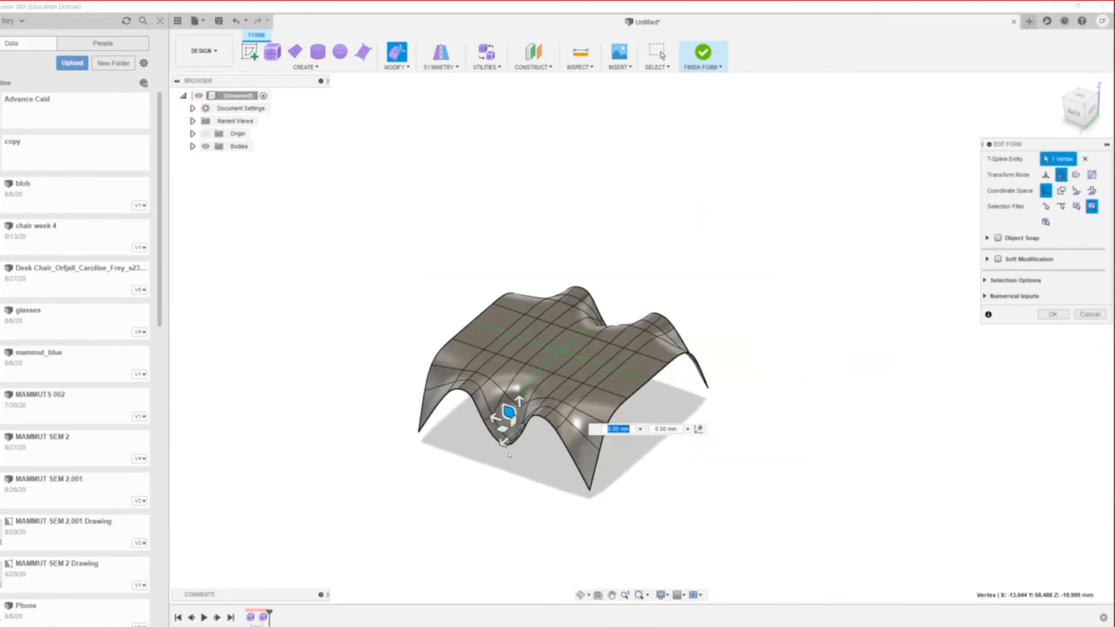
pyautogui.scroll(4, 507, 454)
pyautogui.click(535, 99)
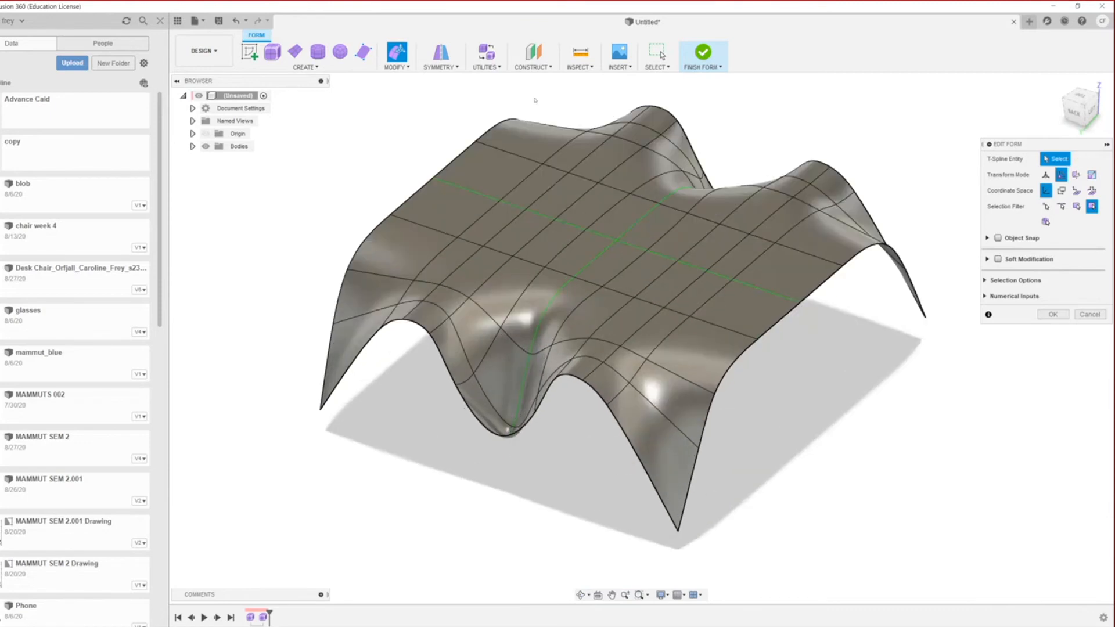
pyautogui.click(555, 67)
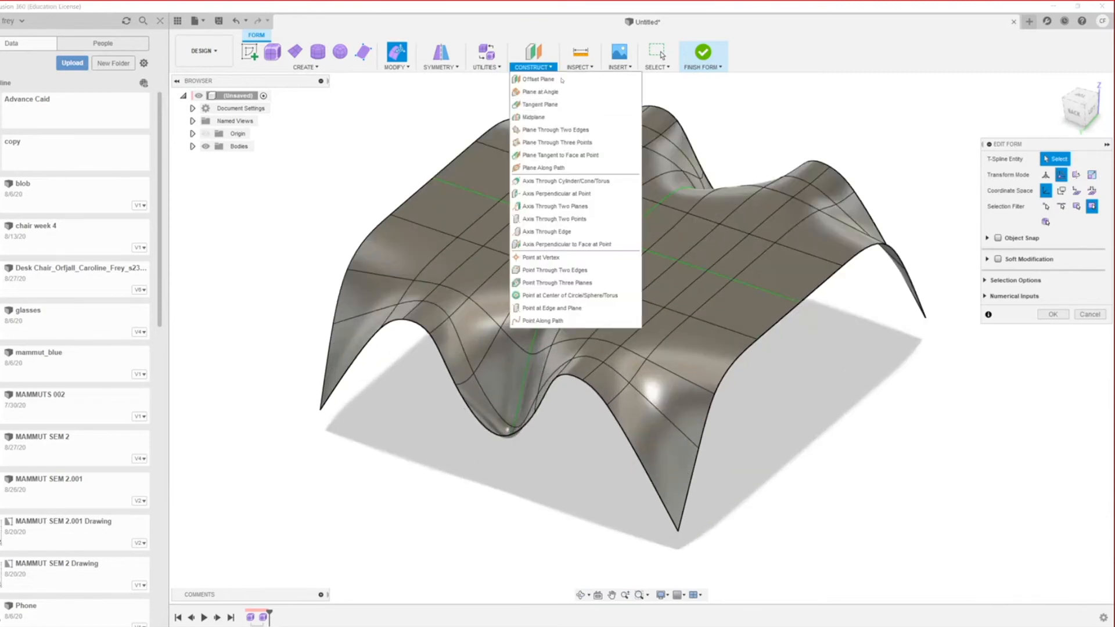
pyautogui.click(579, 66)
# Step: Apply Zebra Analysis to the canopy body with horizontal stripes at 20 repeats
pyautogui.click(589, 117)
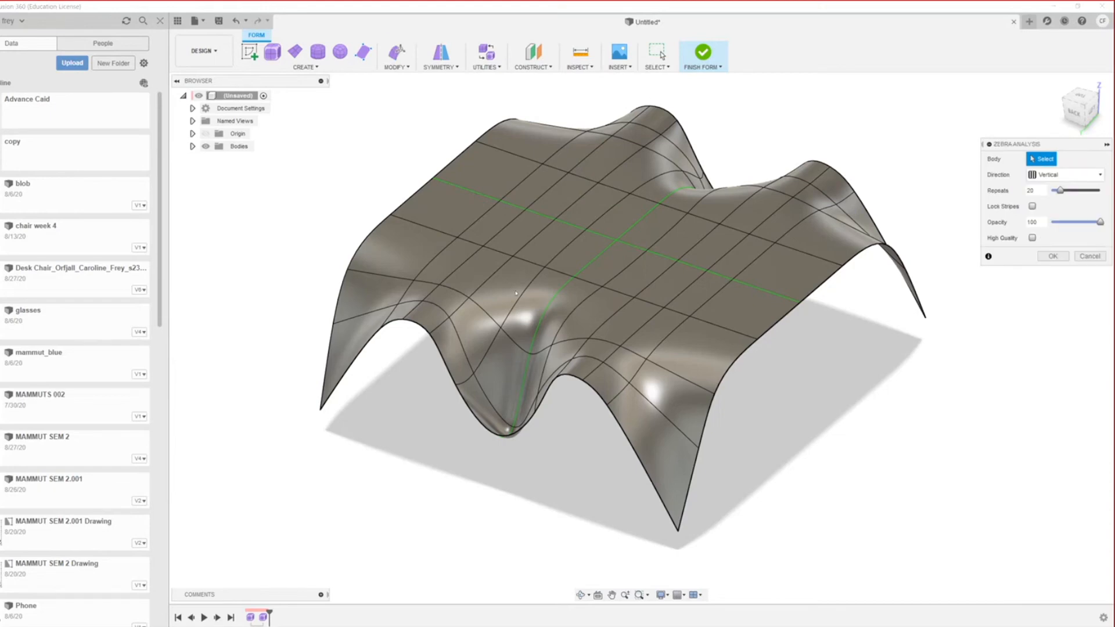
pyautogui.scroll(-3, 551, 302)
pyautogui.click(551, 301)
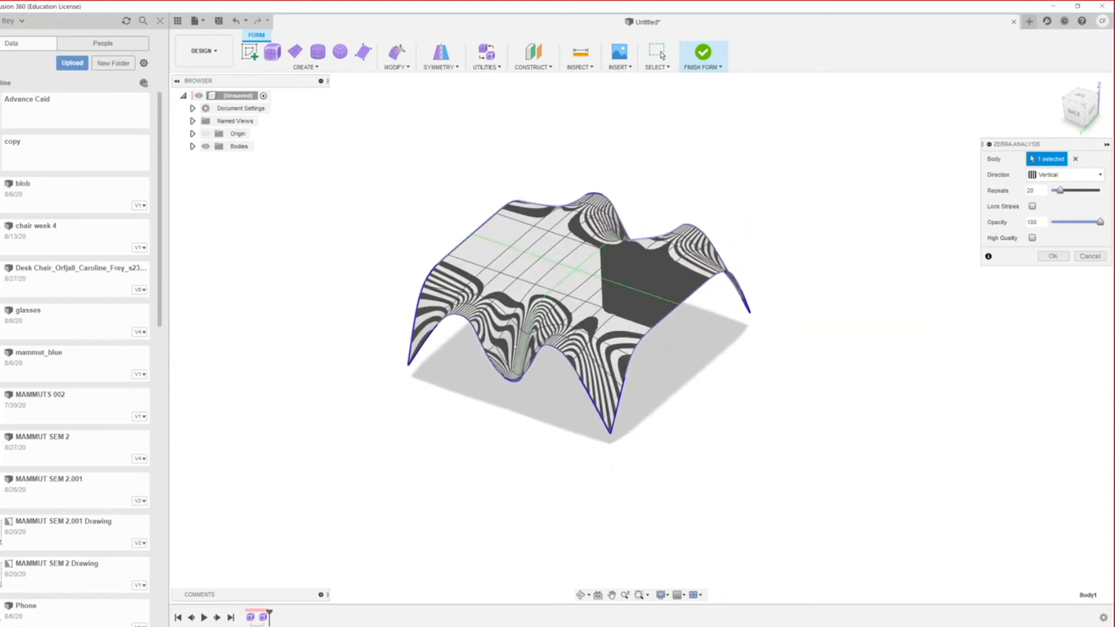
pyautogui.scroll(-2, 492, 332)
pyautogui.scroll(4, 493, 332)
pyautogui.keyDown('shift'); pyautogui.moveTo(492, 333); pyautogui.dragTo(349, 464, button='middle'); pyautogui.keyUp('shift')
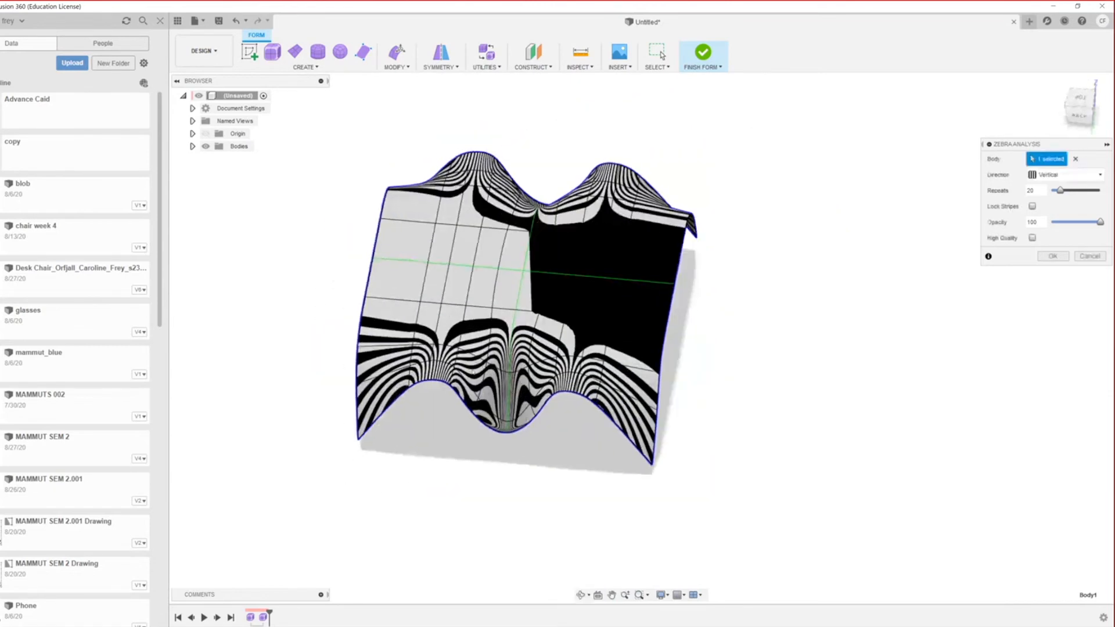
pyautogui.click(1084, 172)
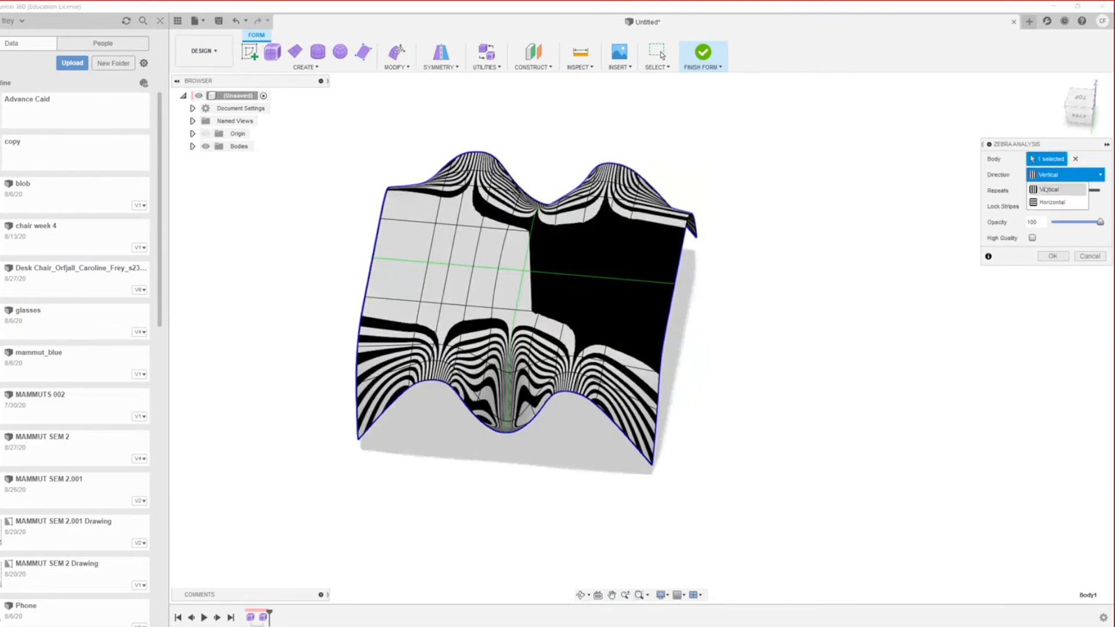
pyautogui.click(1045, 202)
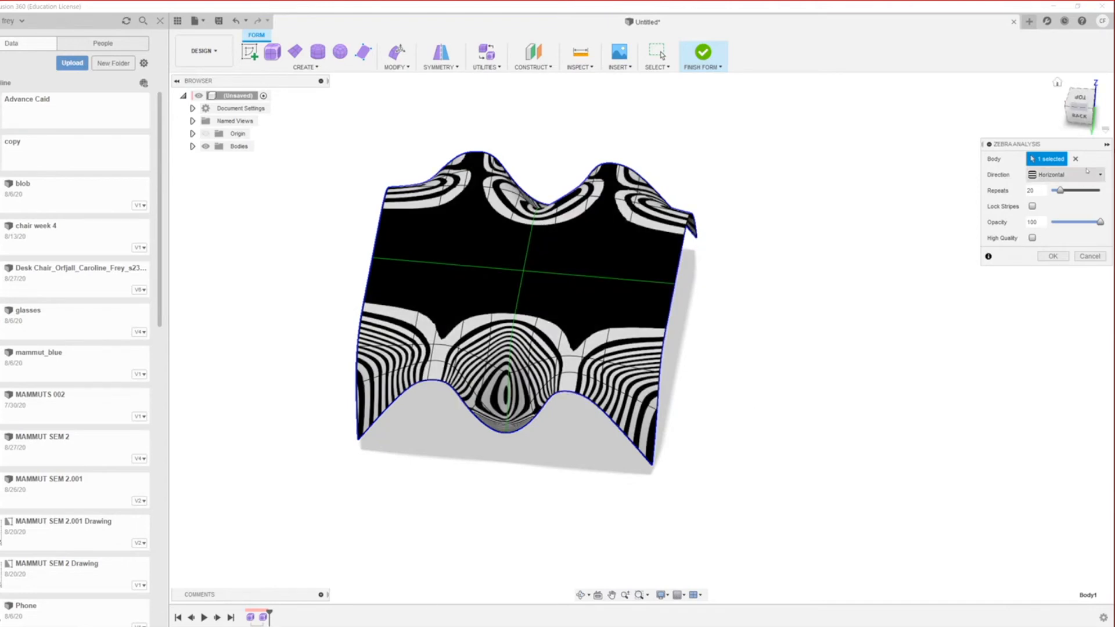
pyautogui.click(1051, 175)
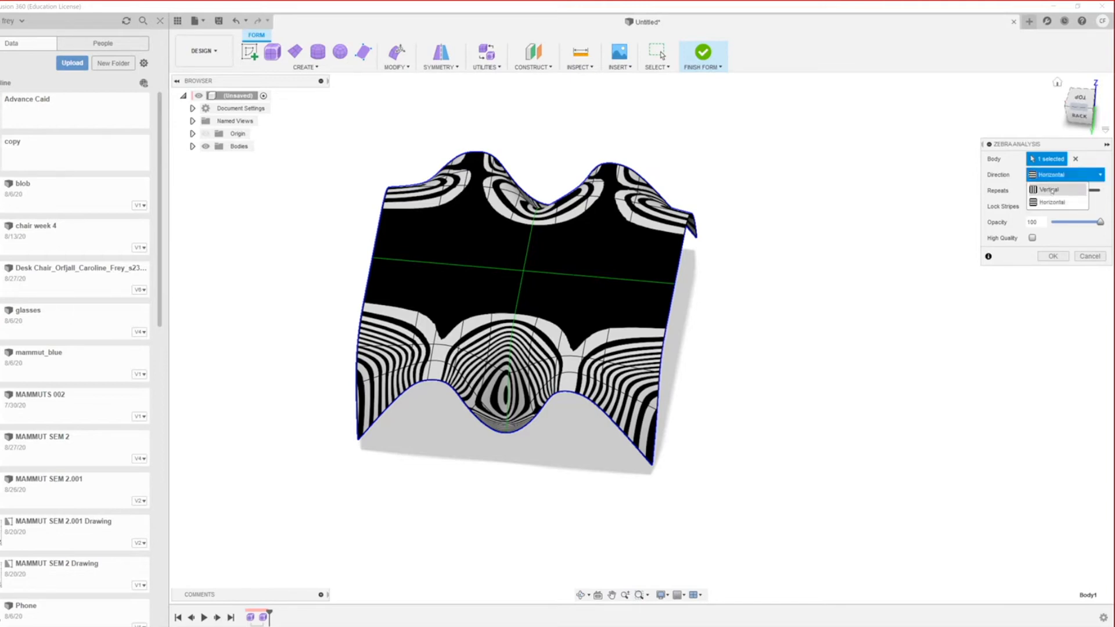
# Step: Switch the zebra stripe direction back to Vertical
pyautogui.click(1051, 190)
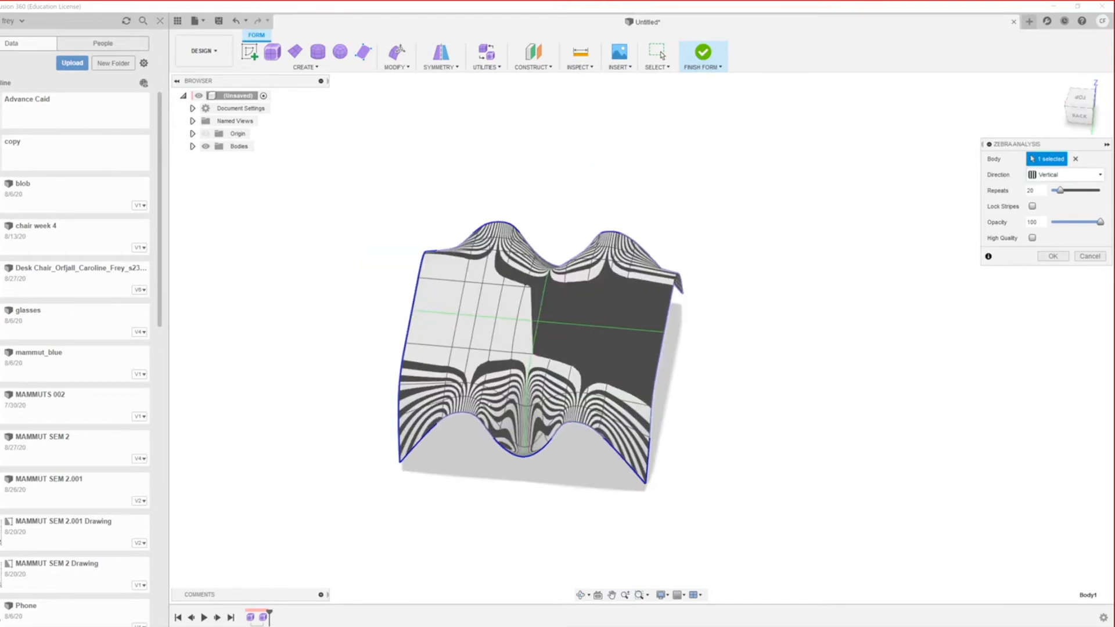
pyautogui.scroll(-3, 457, 430)
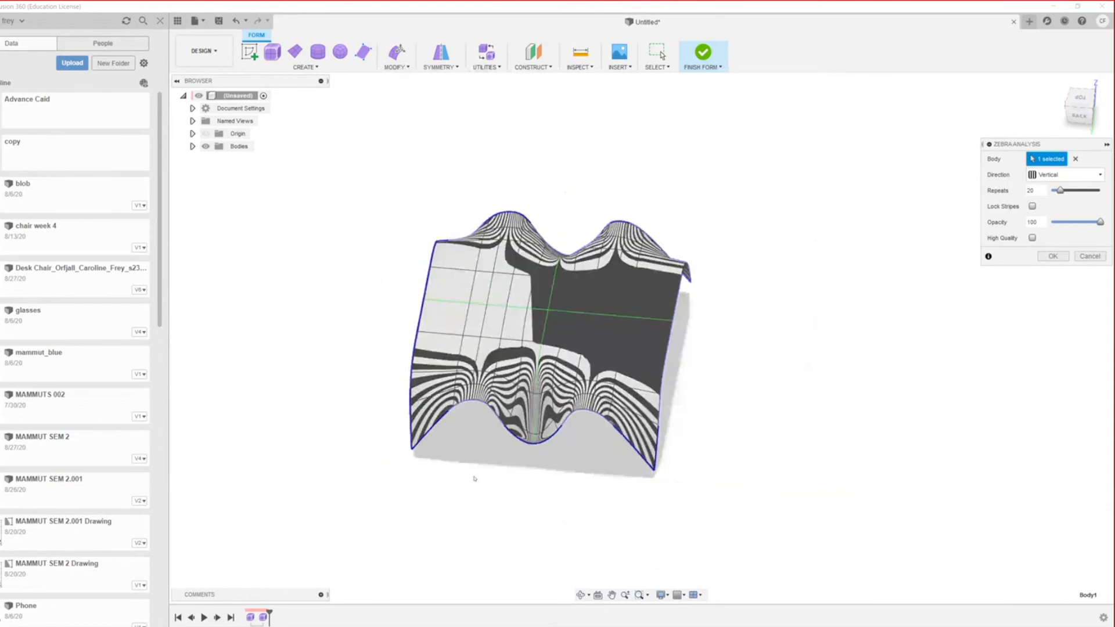
pyautogui.scroll(5, 488, 399)
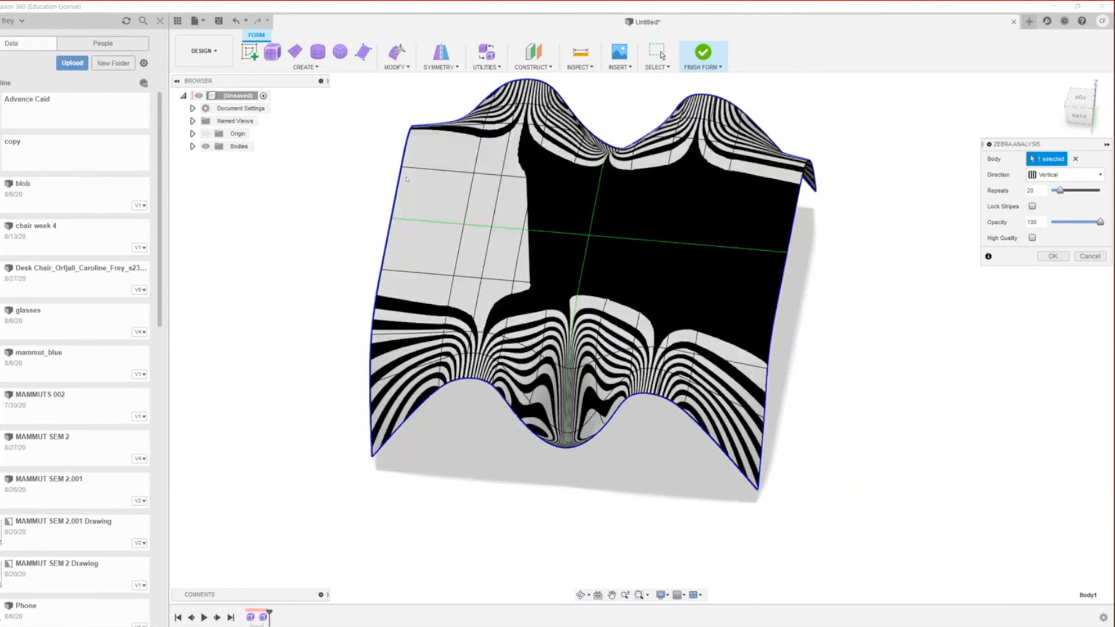
pyautogui.scroll(-5, 490, 575)
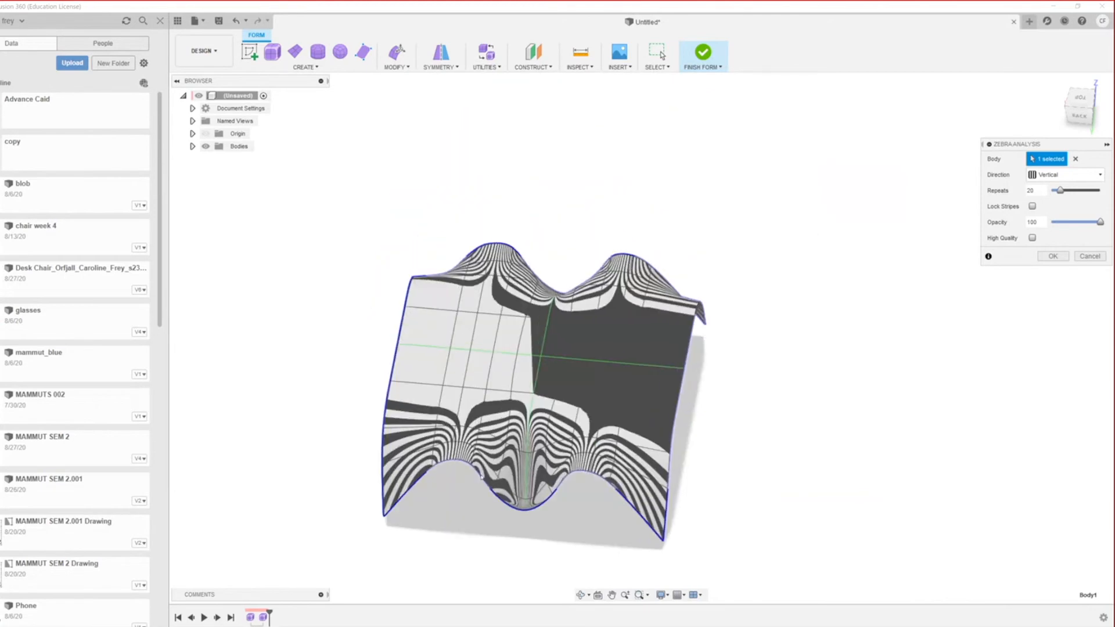
pyautogui.scroll(5, 490, 575)
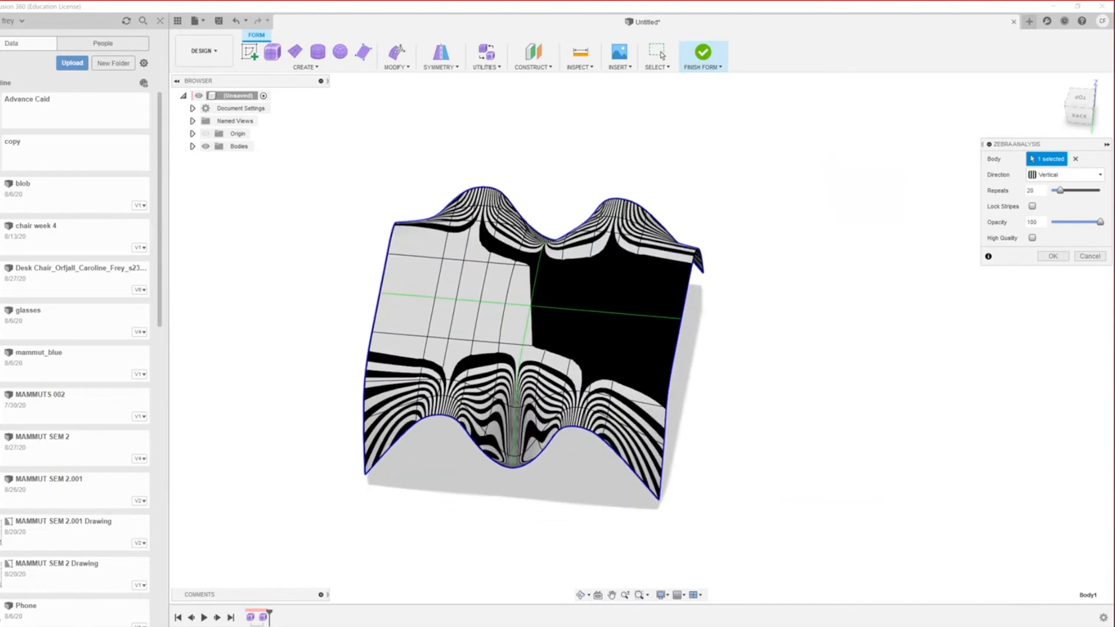
pyautogui.scroll(-2, 534, 330)
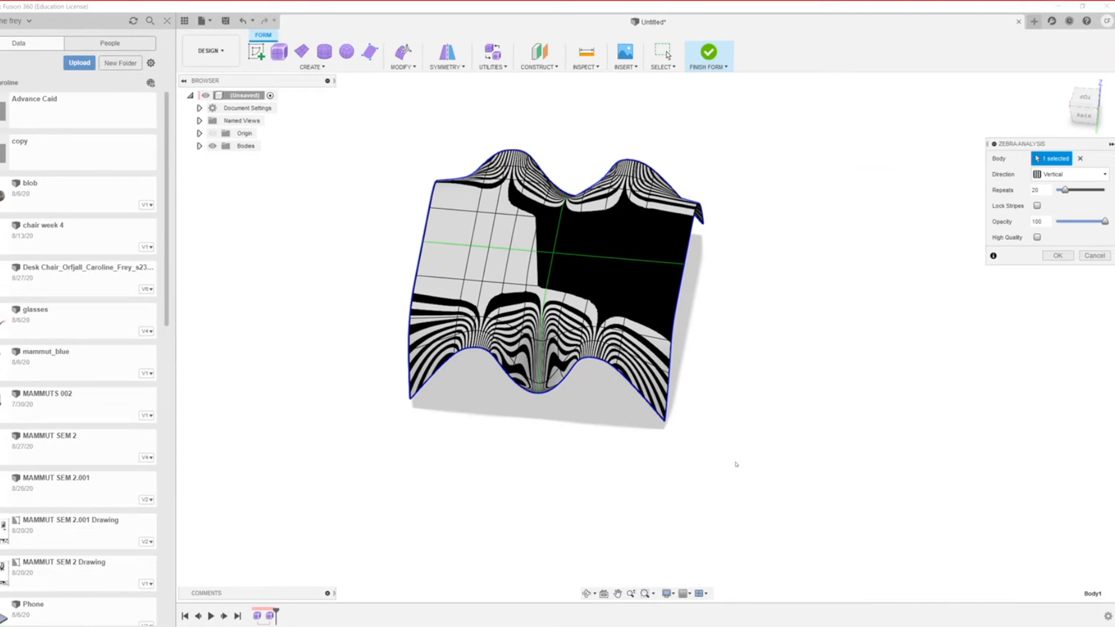
pyautogui.scroll(-3, 458, 216)
pyautogui.scroll(3, 487, 332)
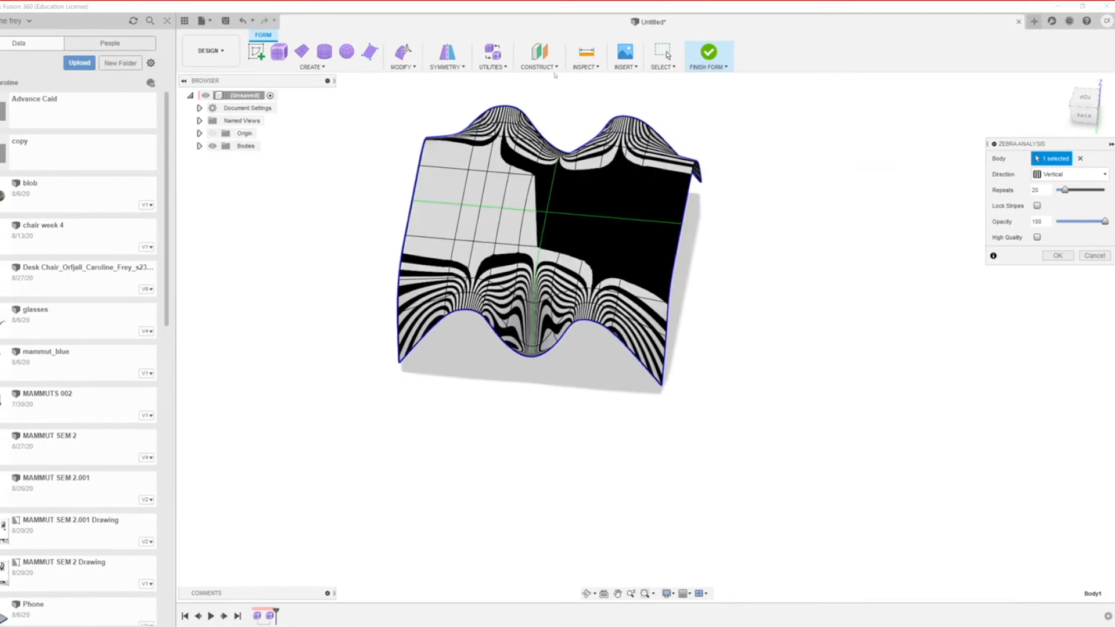
# Step: Reapply Zebra Analysis and confirm it, adding an Analysis folder to the design
pyautogui.click(540, 67)
pyautogui.click(586, 67)
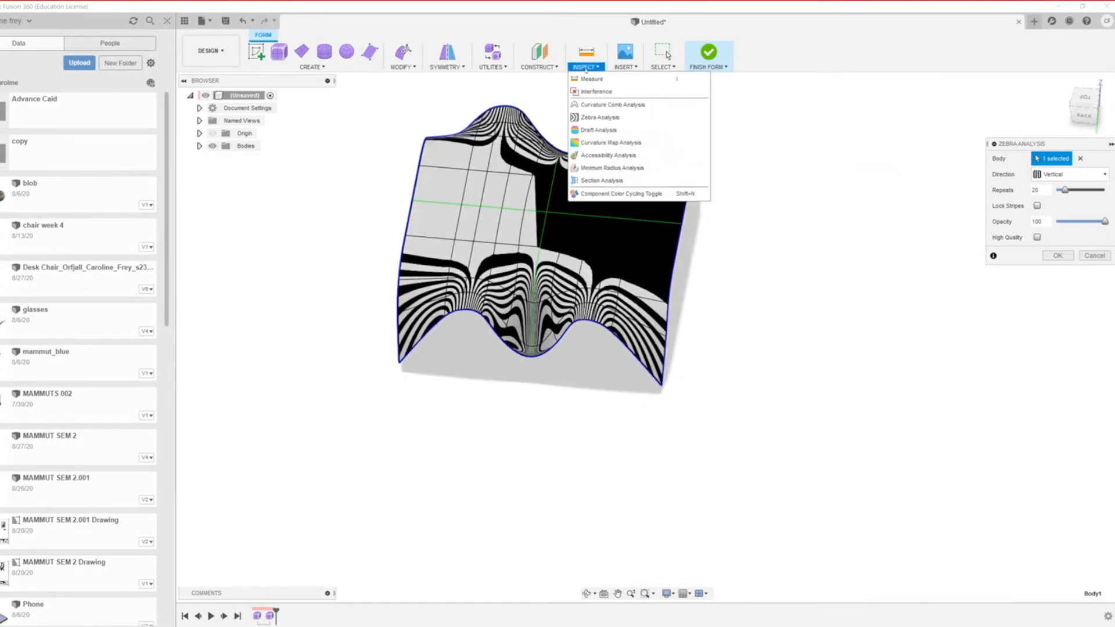
pyautogui.click(597, 119)
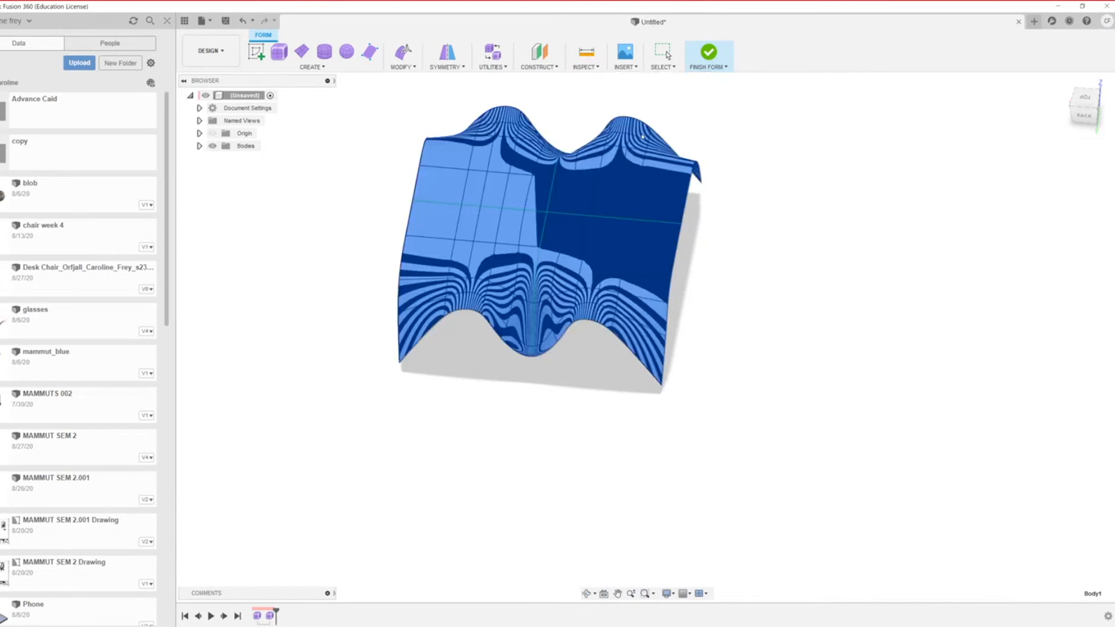
pyautogui.click(642, 137)
pyautogui.scroll(-1, 471, 335)
pyautogui.press('Return')
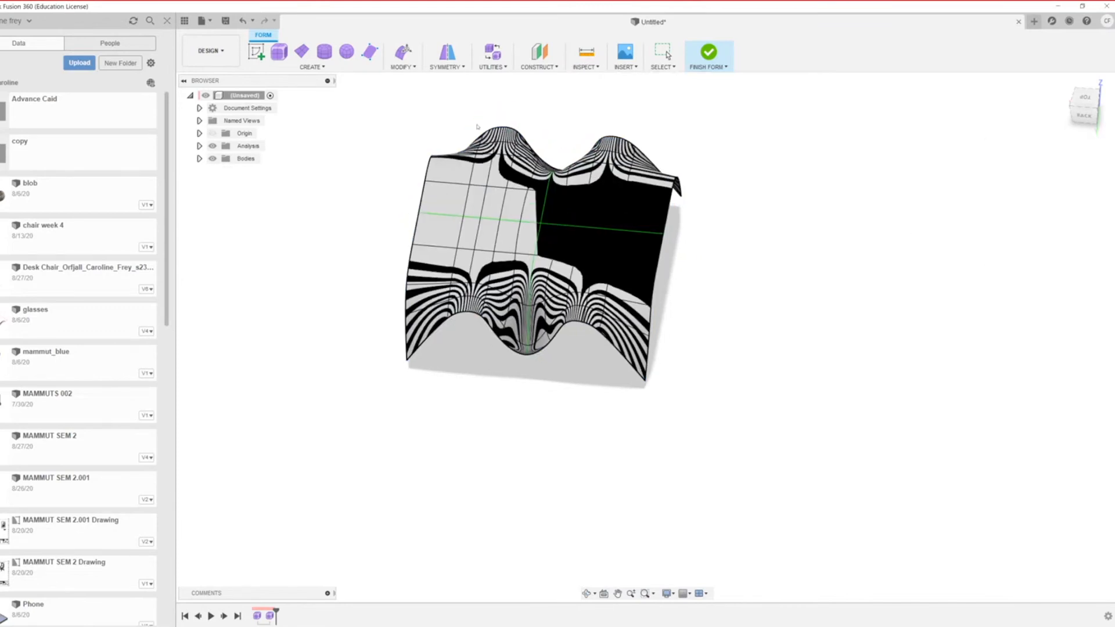
# Step: Undo the zebra analysis so the stripes and Analysis folder disappear
pyautogui.hotkey('ctrl', 'z')
pyautogui.scroll(-2, 477, 127)
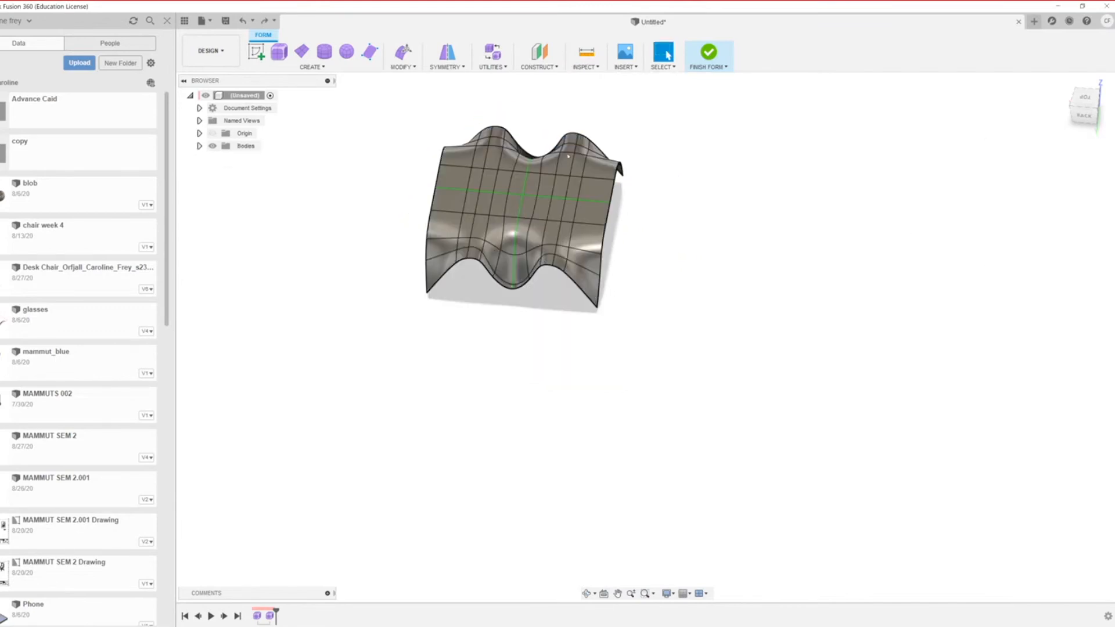
pyautogui.scroll(3, 644, 339)
pyautogui.keyDown('shift'); pyautogui.moveTo(644, 340); pyautogui.dragTo(559, 342, button='middle'); pyautogui.keyUp('shift')
pyautogui.scroll(8, 558, 349)
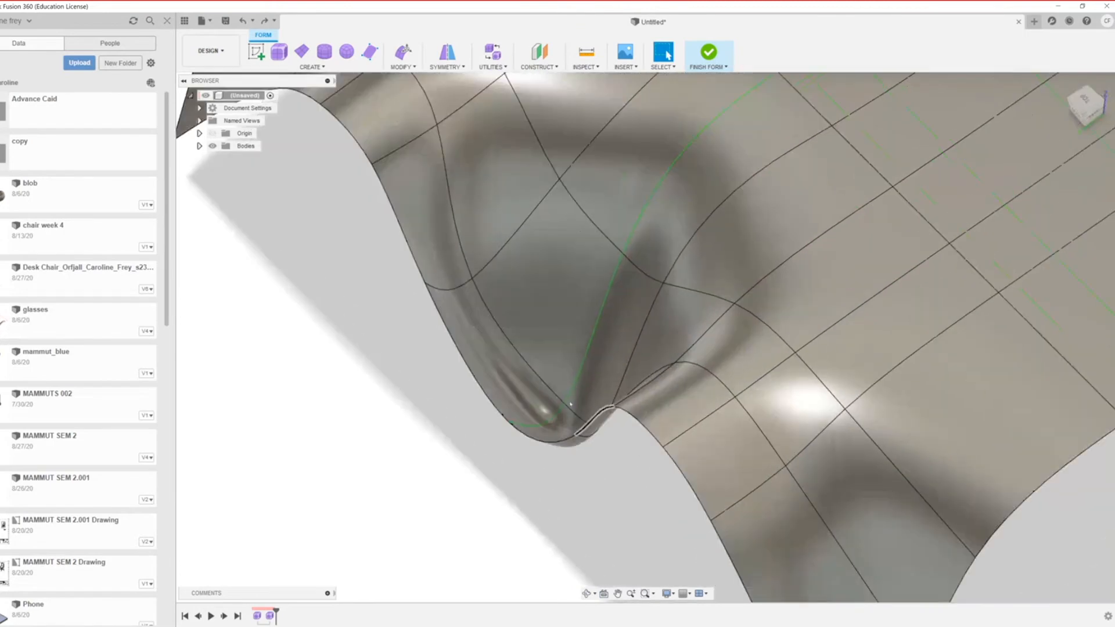
# Step: Select the face strip at the dip's bottom and inspect the dip from below
pyautogui.click(542, 410)
pyautogui.scroll(-8, 540, 415)
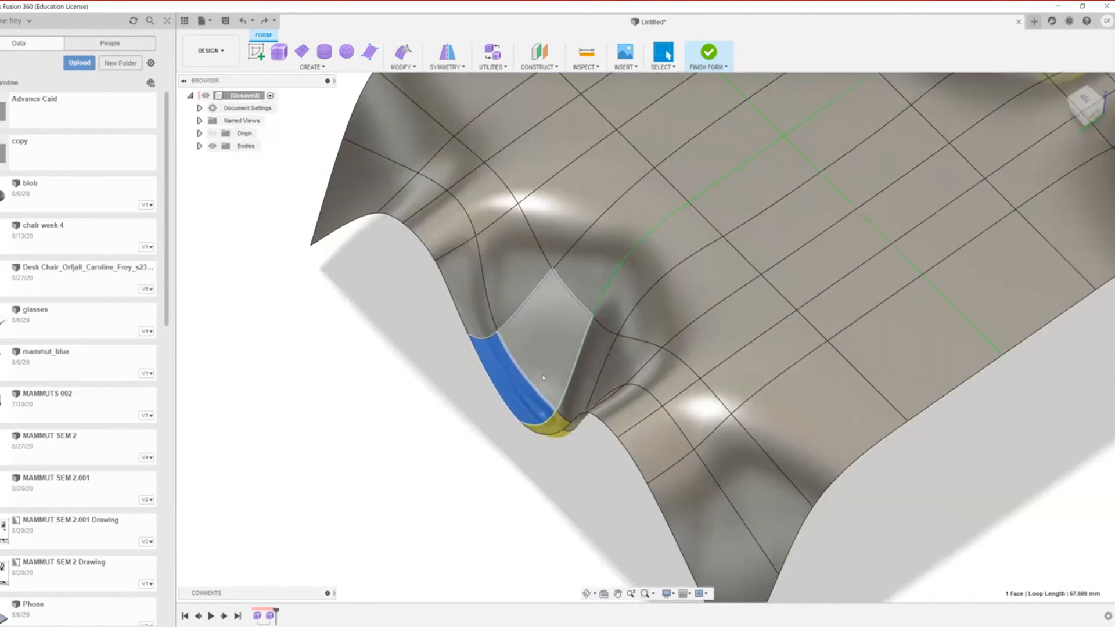
pyautogui.scroll(10, 534, 430)
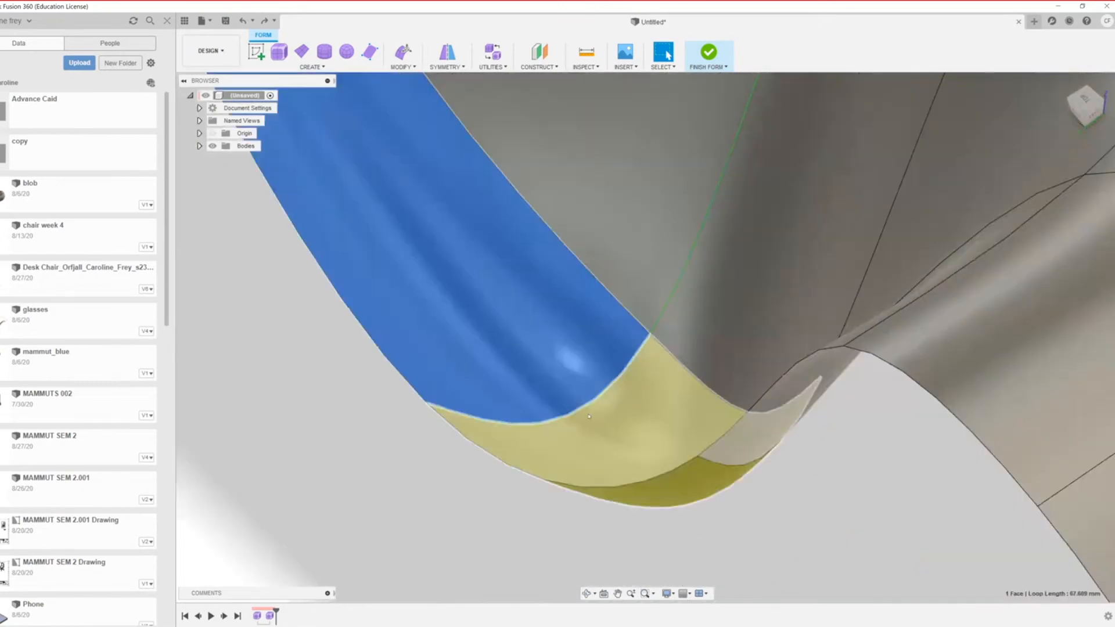
pyautogui.moveTo(534, 430)
pyautogui.keyDown('shift'); pyautogui.mouseDown(button='middle')
pyautogui.moveTo(636, 339)
pyautogui.moveTo(749, 368)
pyautogui.moveTo(727, 419)
pyautogui.moveTo(807, 415)
pyautogui.moveTo(849, 428)
pyautogui.moveTo(821, 378)
pyautogui.moveTo(735, 390)
pyautogui.moveTo(796, 424)
pyautogui.moveTo(809, 373)
pyautogui.moveTo(716, 315)
pyautogui.moveTo(689, 374)
pyautogui.moveTo(727, 286)
pyautogui.mouseUp(button='middle'); pyautogui.keyUp('shift')
pyautogui.scroll(-5, 717, 315)
pyautogui.scroll(-4, 730, 277)
pyautogui.scroll(5, 772, 434)
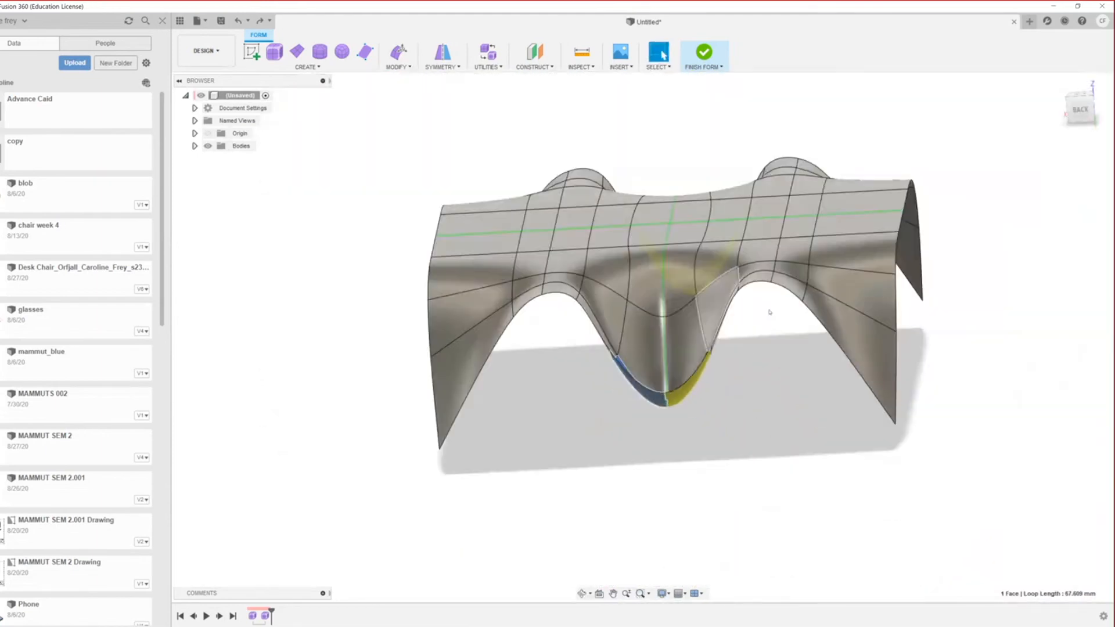
pyautogui.scroll(4, 768, 313)
pyautogui.keyDown('shift'); pyautogui.moveTo(790, 353); pyautogui.dragTo(711, 422, button='middle'); pyautogui.keyUp('shift')
pyautogui.scroll(-3, 762, 408)
pyautogui.scroll(6, 788, 417)
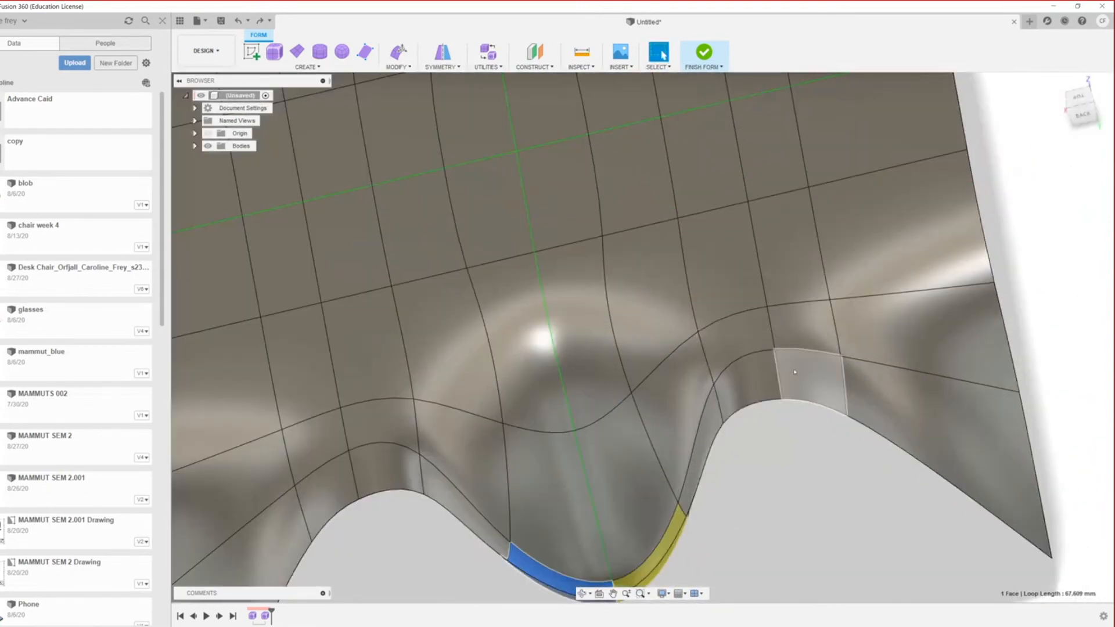
# Step: Delete an edge on the canopy's right side so the adjacent faces merge
pyautogui.keyDown('shift'); pyautogui.moveTo(794, 372); pyautogui.dragTo(617, 394, button='middle'); pyautogui.keyUp('shift')
pyautogui.scroll(-4, 617, 394)
pyautogui.scroll(6, 738, 406)
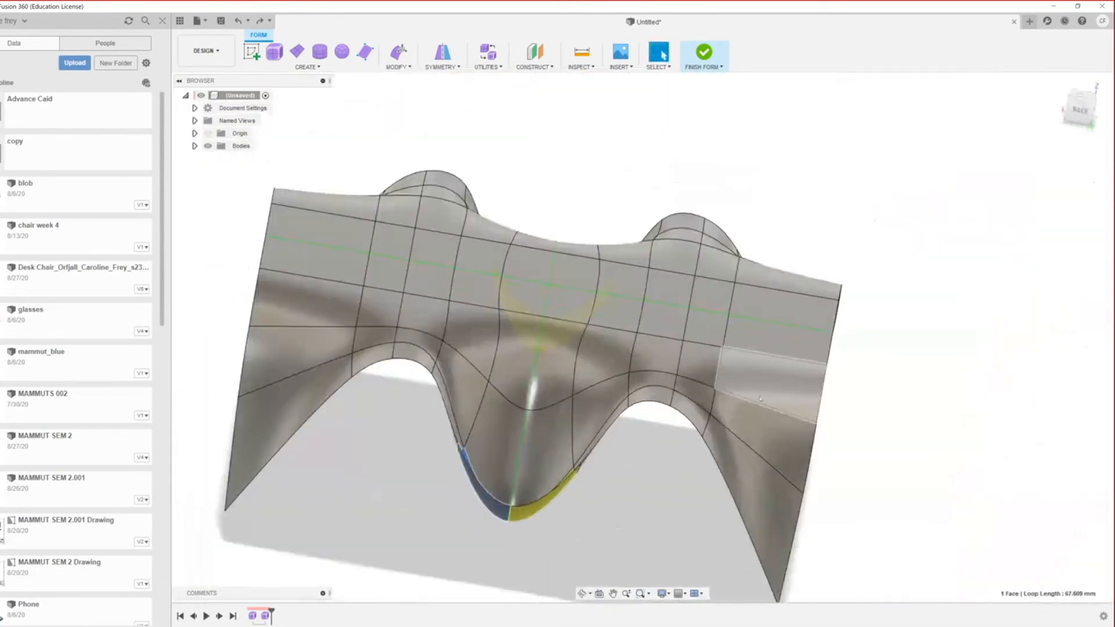
pyautogui.keyDown('shift'); pyautogui.moveTo(752, 422); pyautogui.dragTo(920, 468, button='middle'); pyautogui.keyUp('shift')
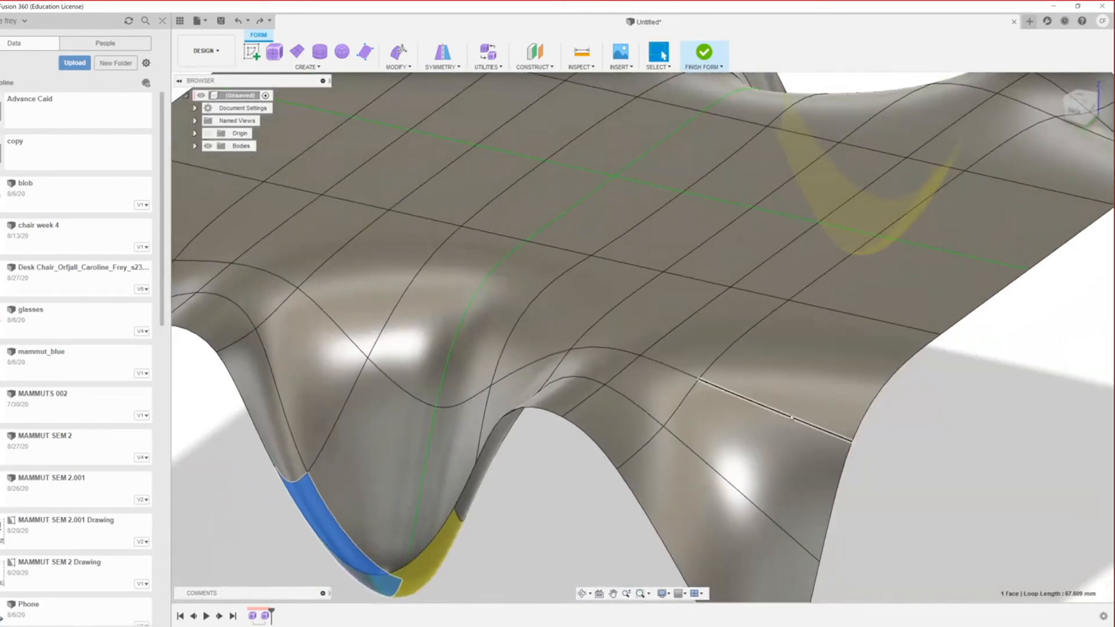
pyautogui.click(794, 418)
pyautogui.press('Delete')
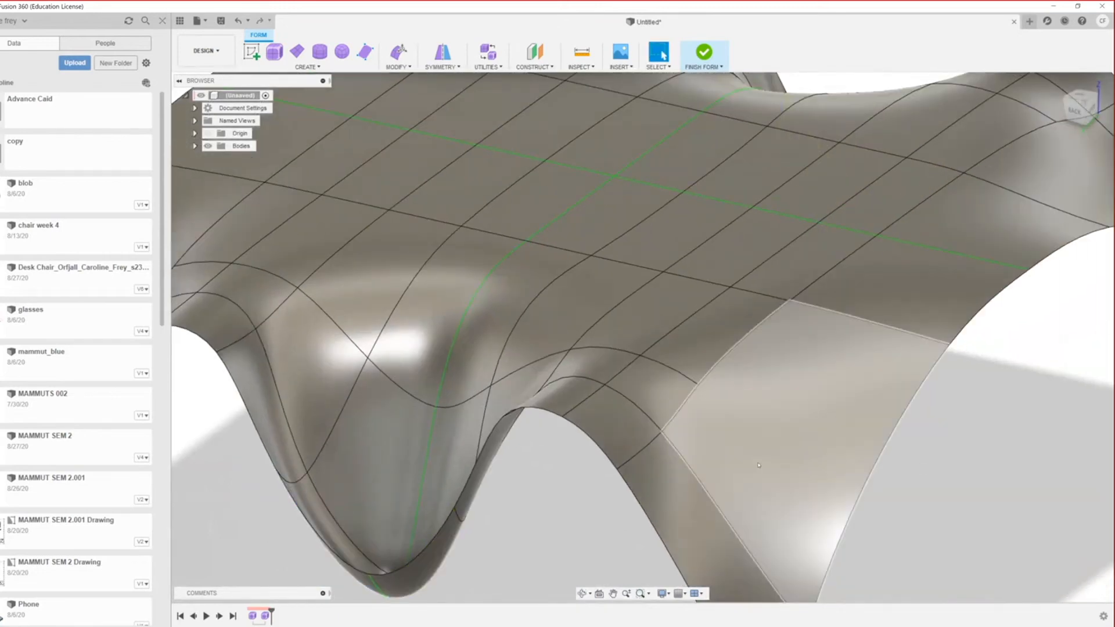
pyautogui.scroll(-5, 726, 387)
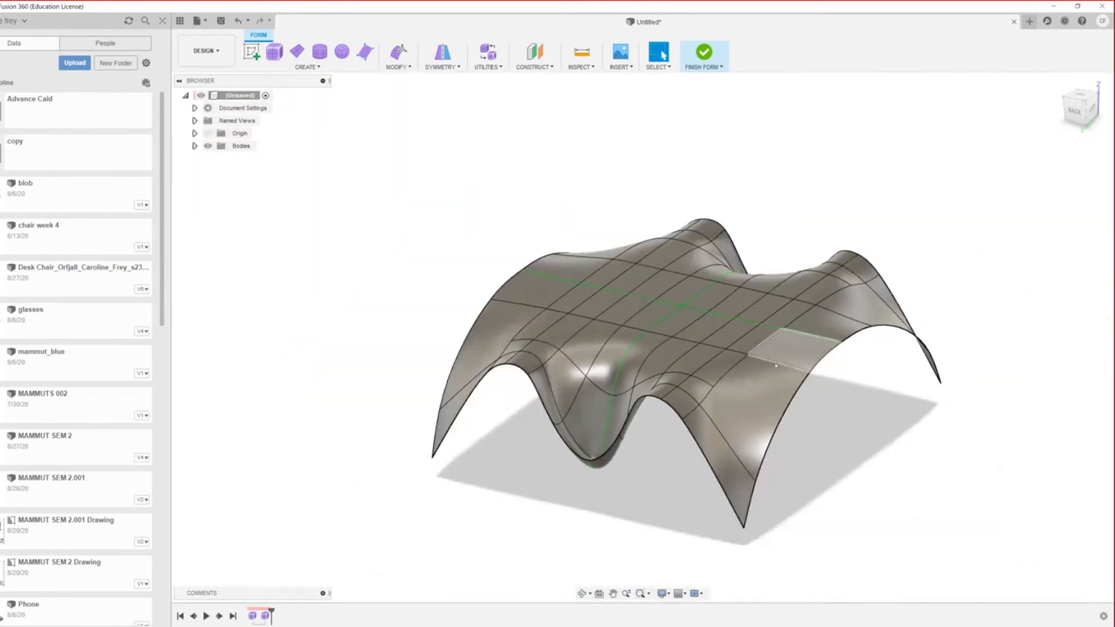
# Step: Undo the previous deletion and delete the edge near the front-right corner instead
pyautogui.hotkey('ctrl', 'z')
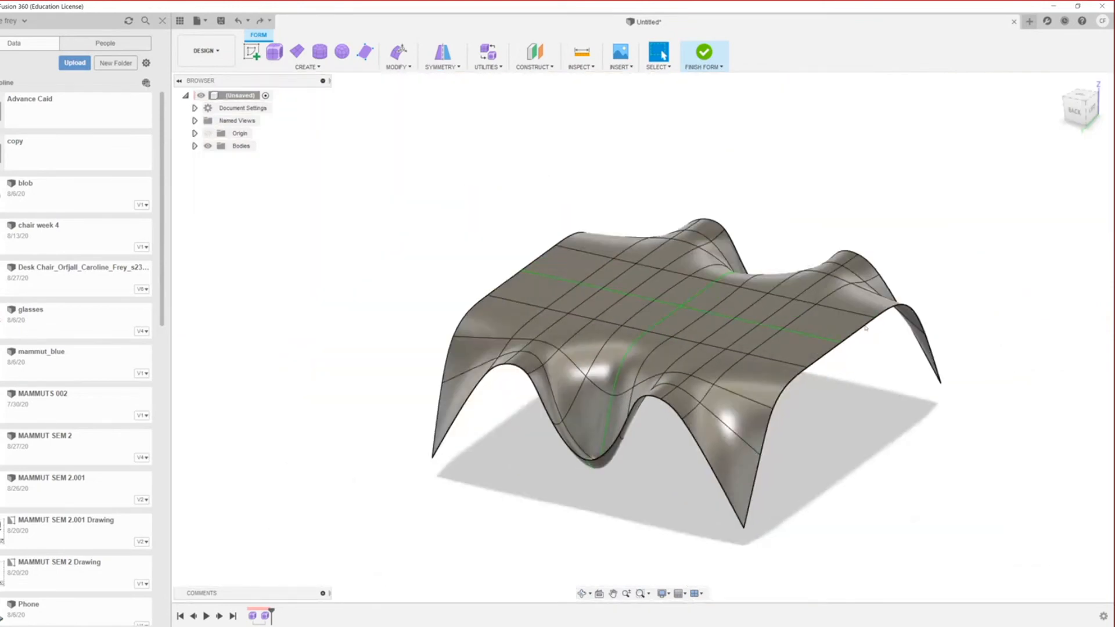
pyautogui.click(743, 397)
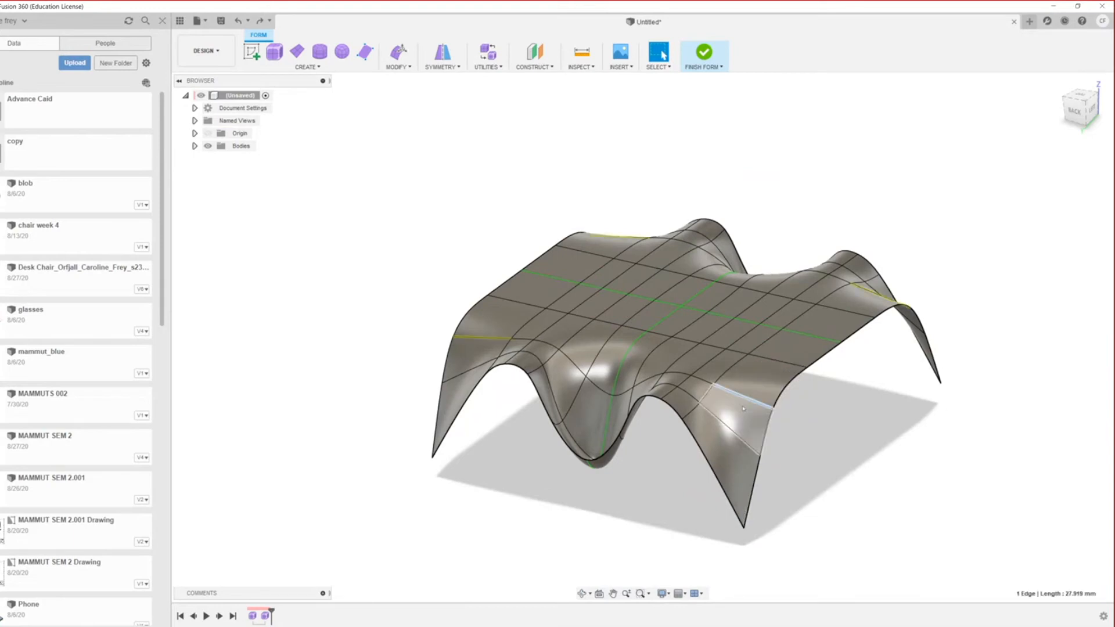
pyautogui.press('Delete')
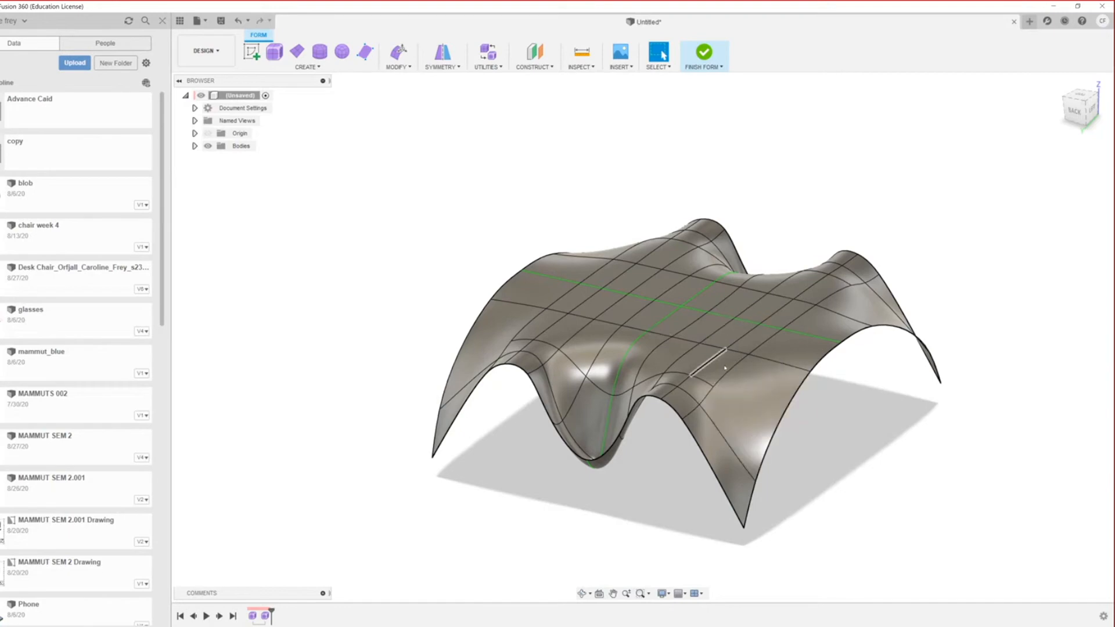
# Step: Zoom in and select an edge on the canopy's top
pyautogui.scroll(-2, 734, 370)
pyautogui.scroll(5, 735, 370)
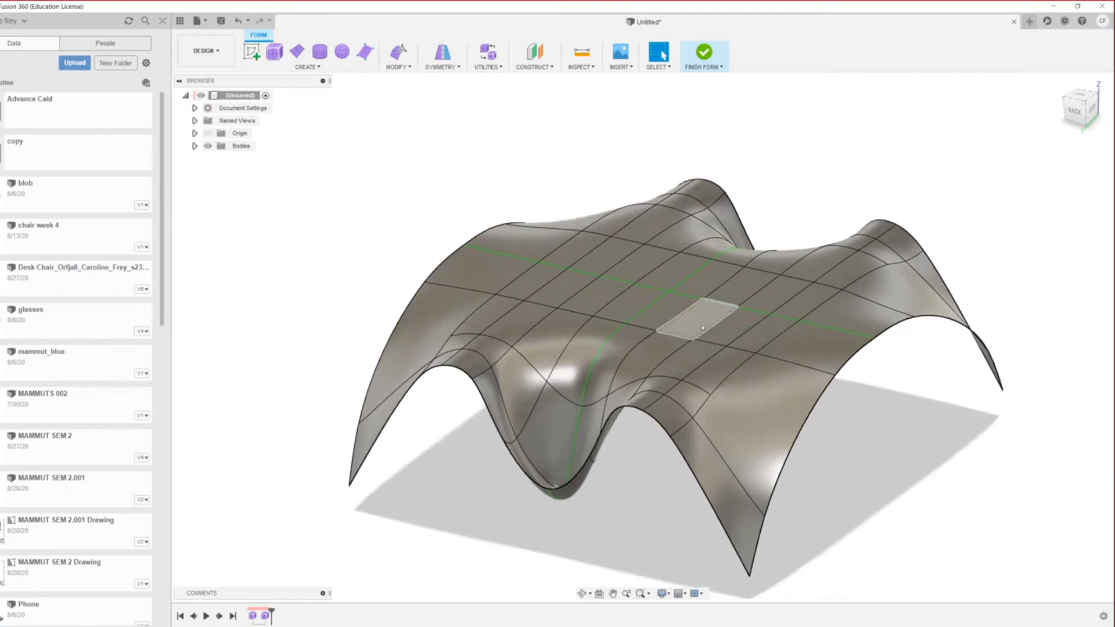
pyautogui.scroll(-4, 833, 430)
pyautogui.scroll(3, 775, 429)
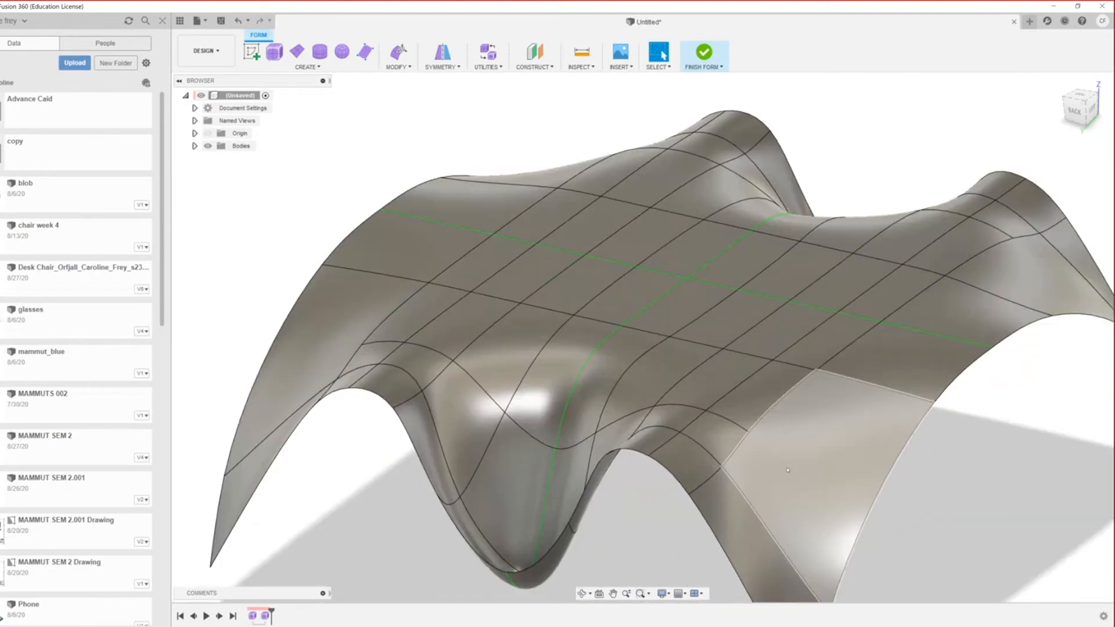
pyautogui.click(804, 341)
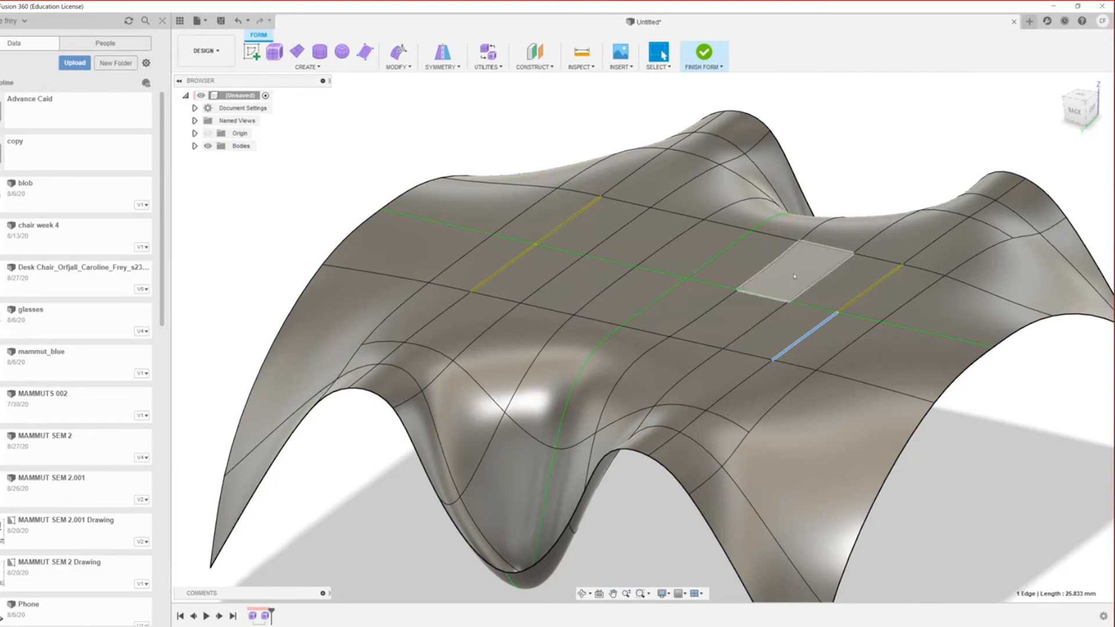
# Step: Delete the selected top edge along with its symmetric copies
pyautogui.scroll(-1, 796, 275)
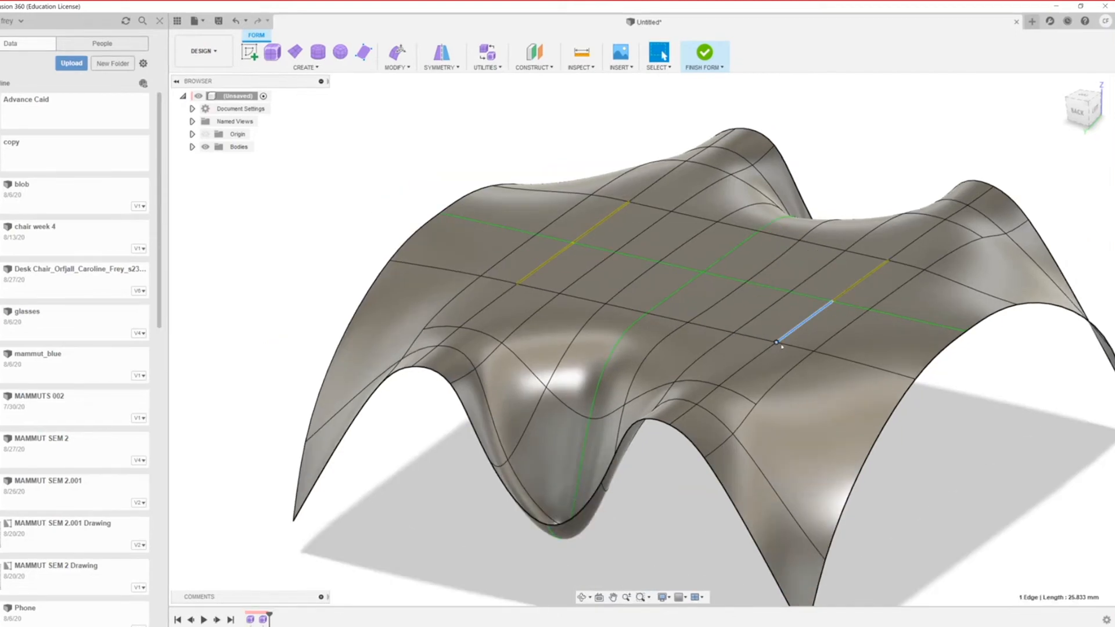
pyautogui.scroll(2, 794, 332)
pyautogui.press('Delete')
pyautogui.scroll(-3, 793, 332)
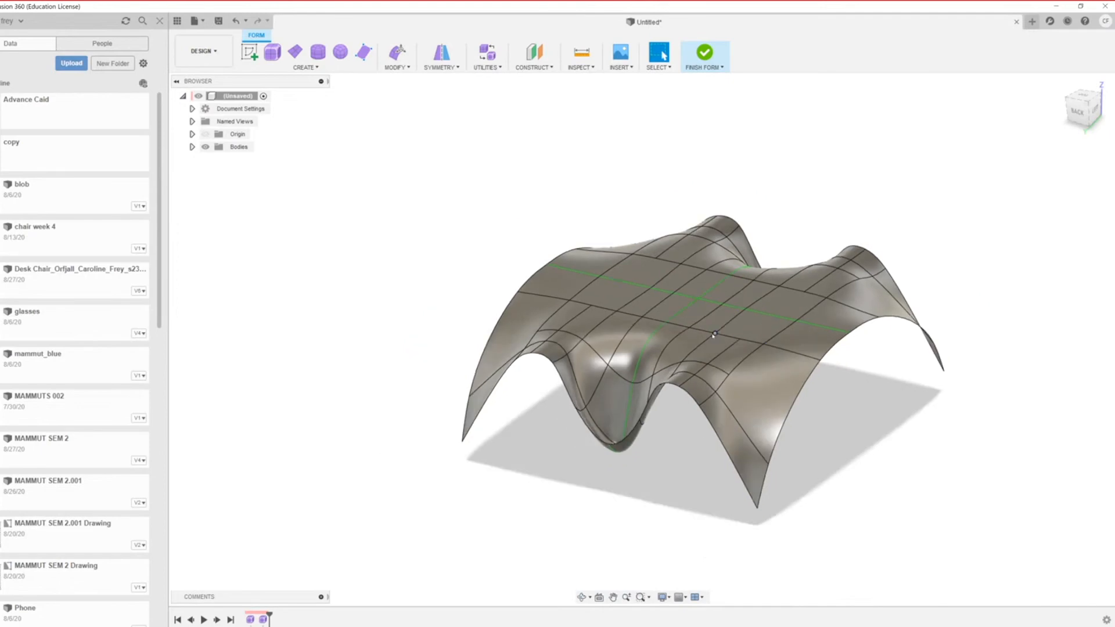
pyautogui.scroll(3, 847, 346)
pyautogui.scroll(3, 847, 346)
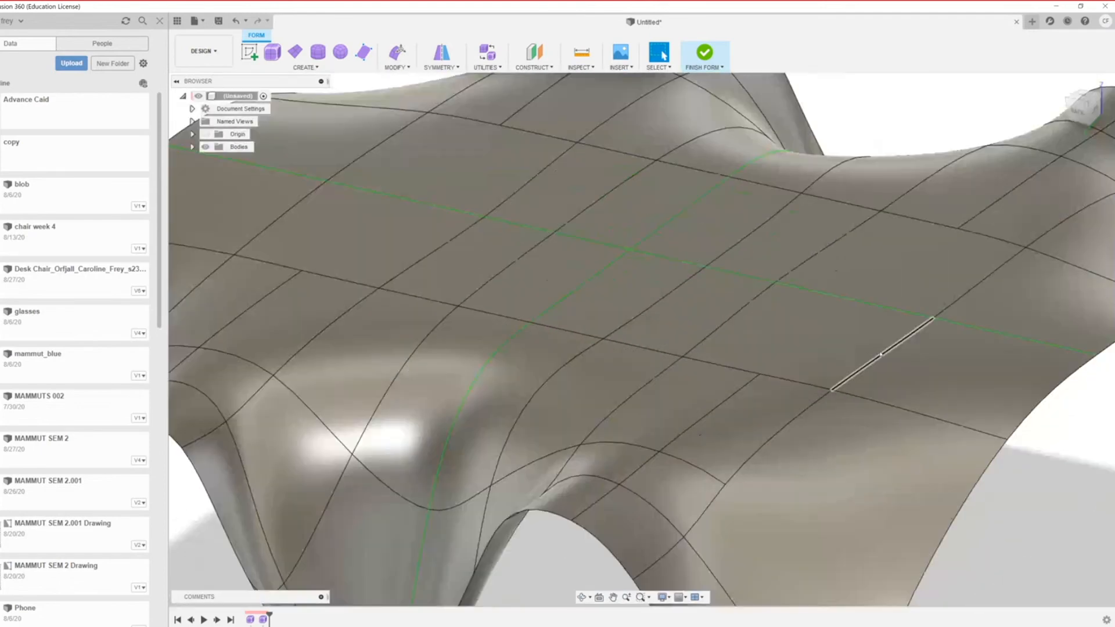
# Step: Insert a new edge at location 0.50 beside the edge on the canopy's right side
pyautogui.click(881, 353)
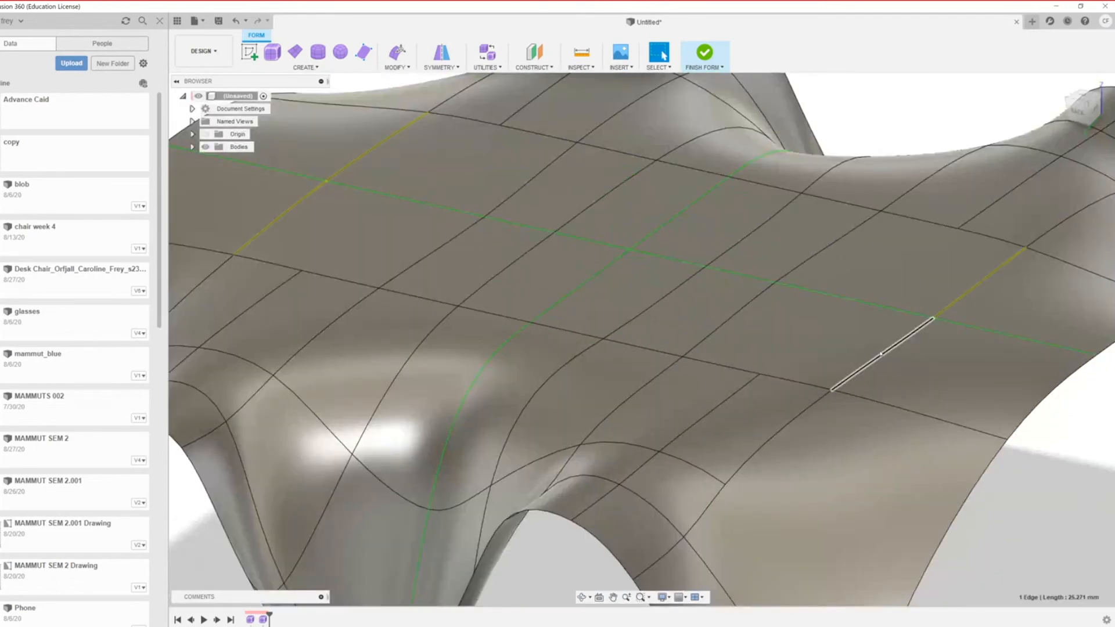
pyautogui.rightClick(881, 353)
pyautogui.click(880, 421)
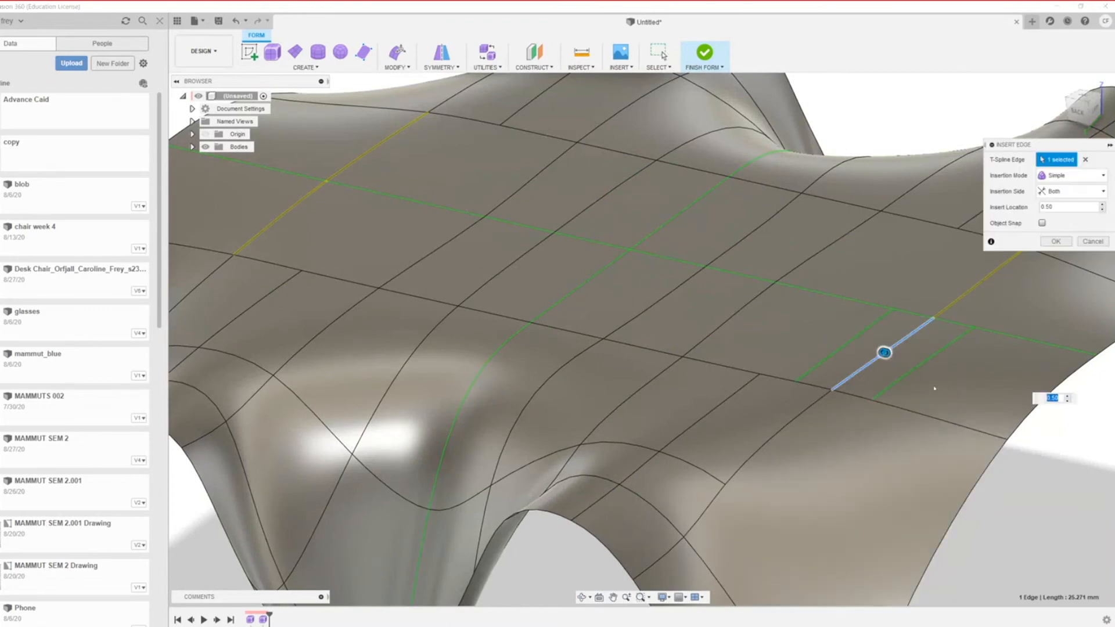
pyautogui.click(1057, 243)
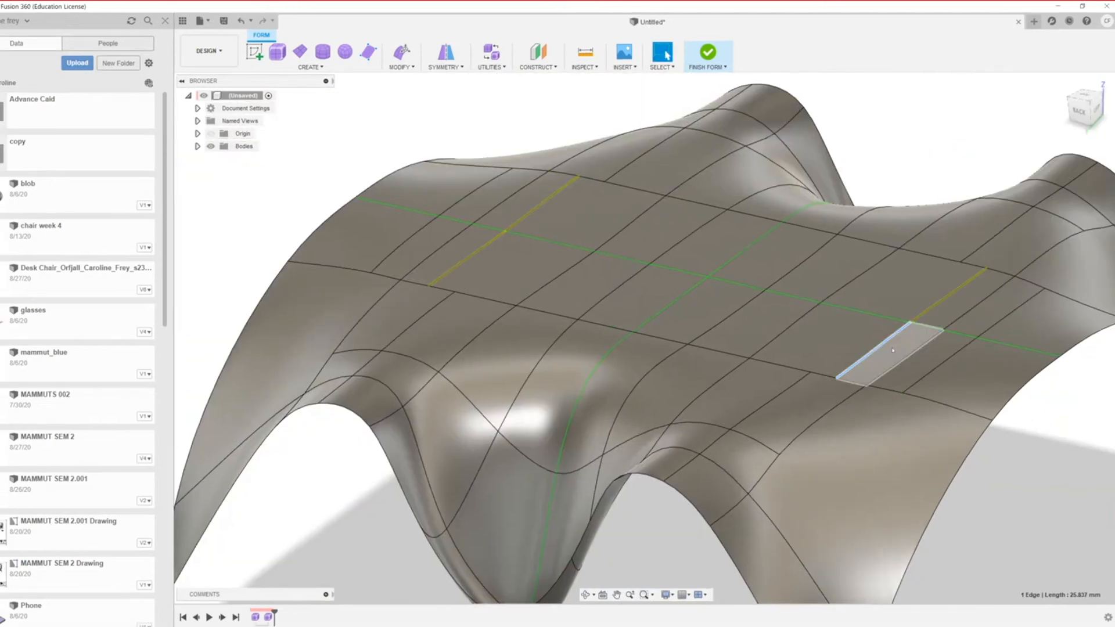
pyautogui.rightClick(884, 346)
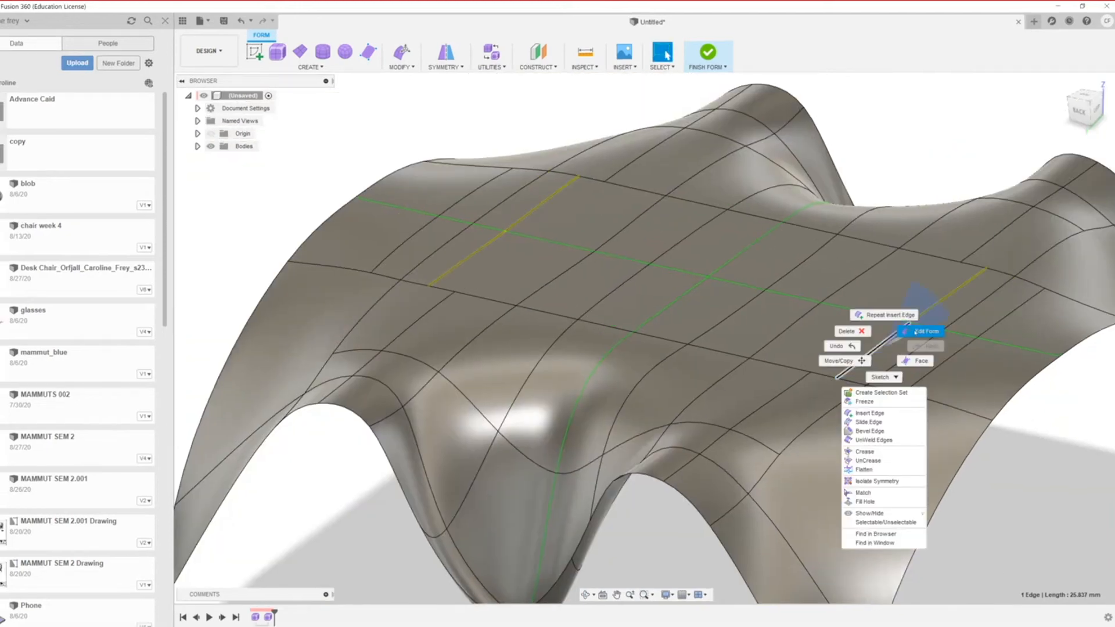
pyautogui.click(924, 331)
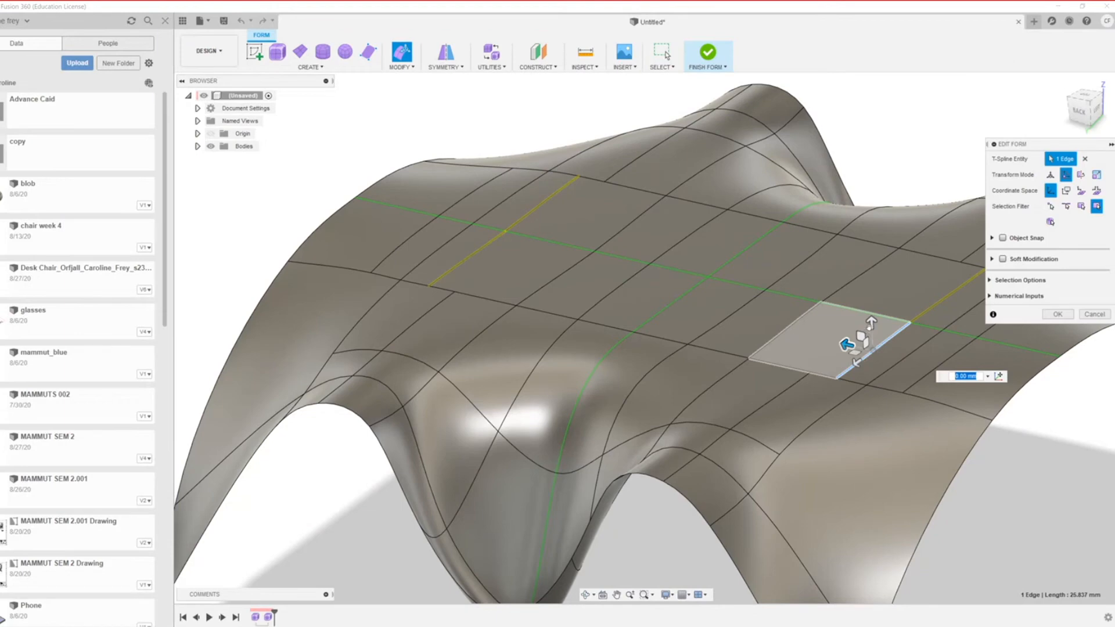
pyautogui.moveTo(870, 323); pyautogui.dragTo(872, 356)
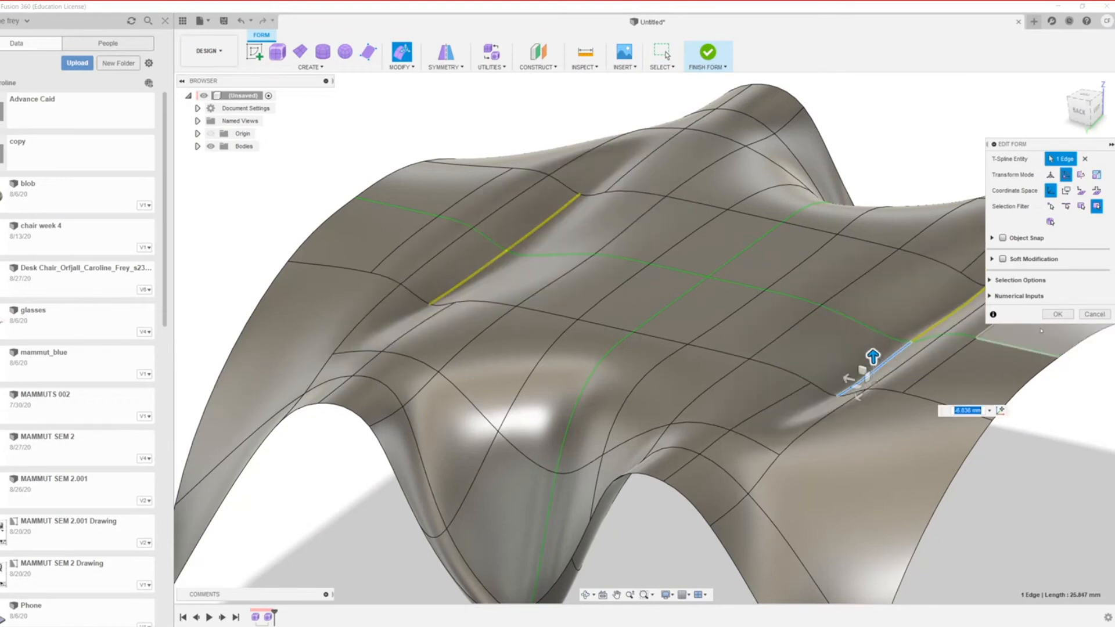
pyautogui.scroll(-5, 1041, 330)
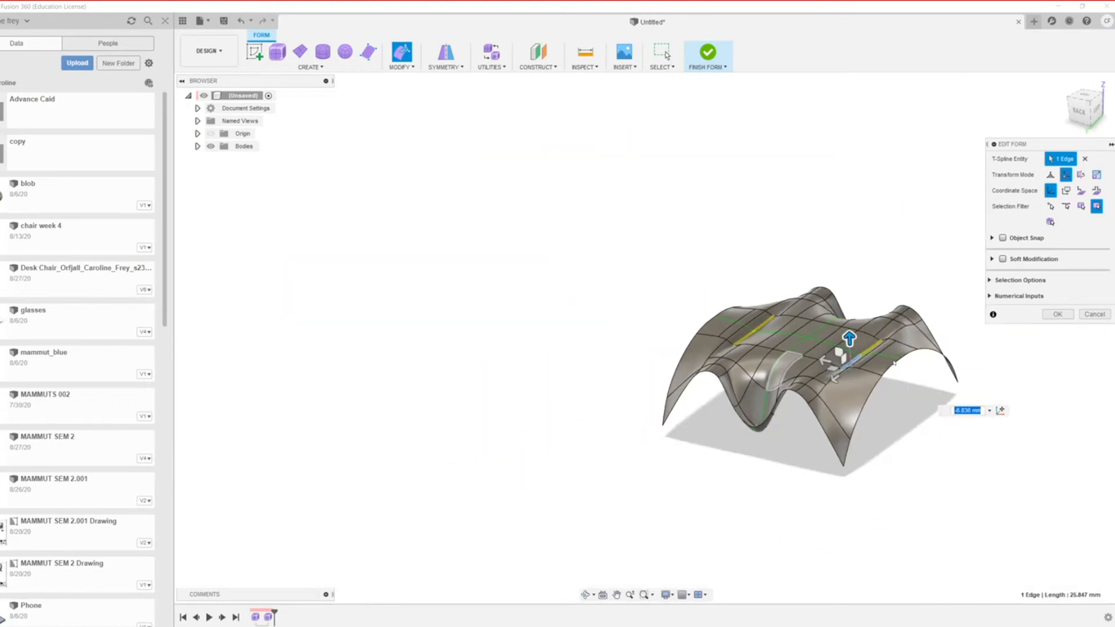
pyautogui.scroll(4, 810, 351)
pyautogui.scroll(-5, 581, 290)
pyautogui.scroll(4, 714, 360)
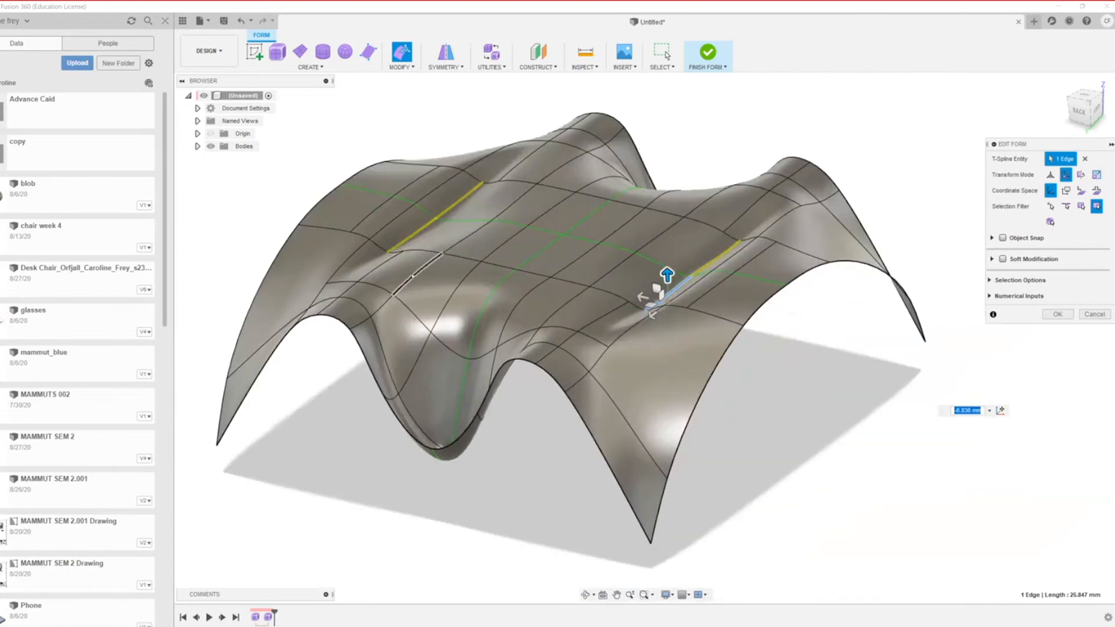
pyautogui.hotkey('ctrl', 'z')
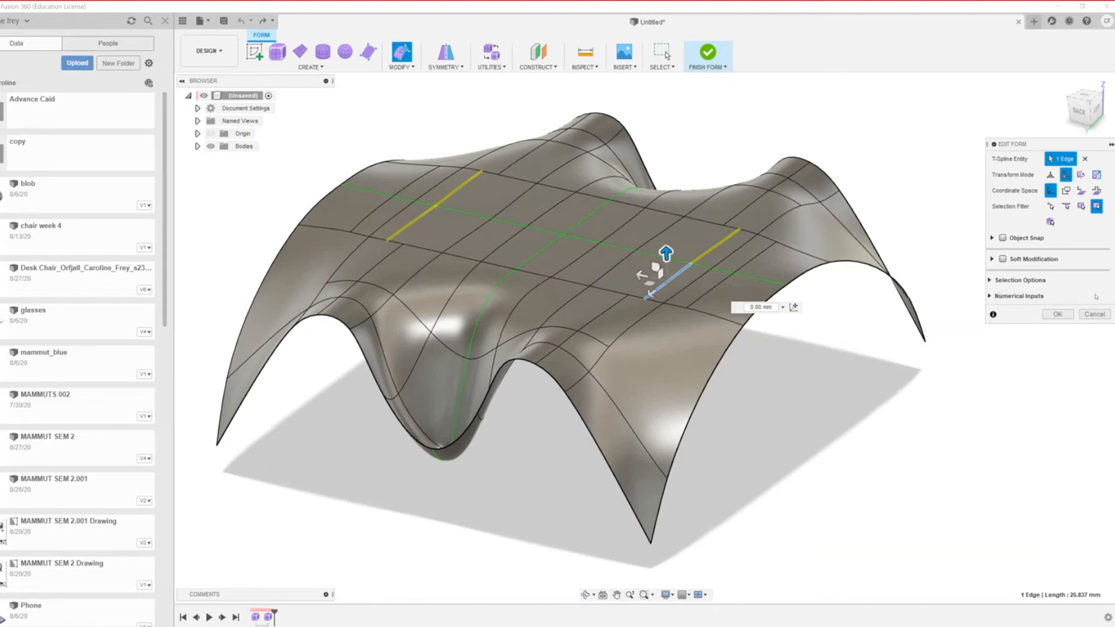
pyautogui.click(1091, 312)
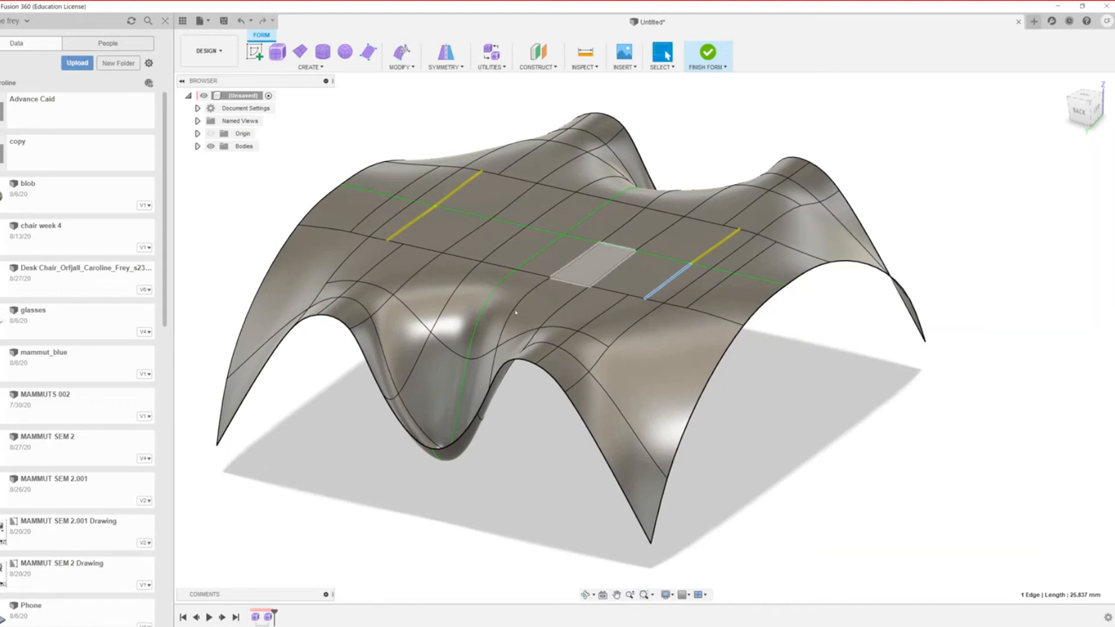
# Step: Push the selected canopy vertex down with Edit Form to dent the surface
pyautogui.scroll(-3, 515, 313)
pyautogui.scroll(6, 649, 277)
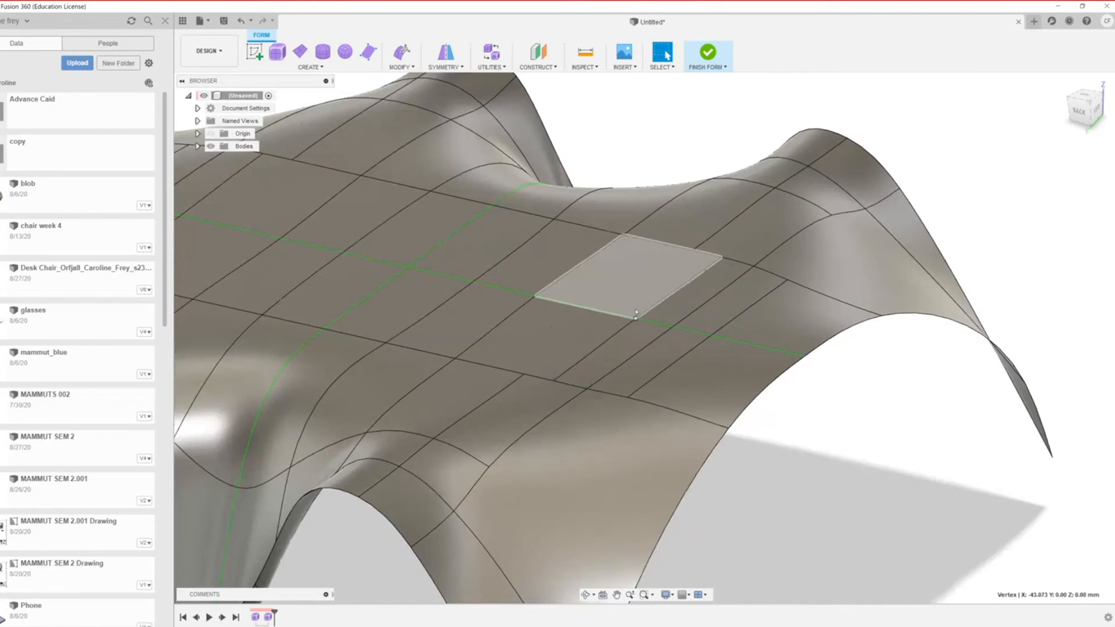
pyautogui.rightClick(635, 318)
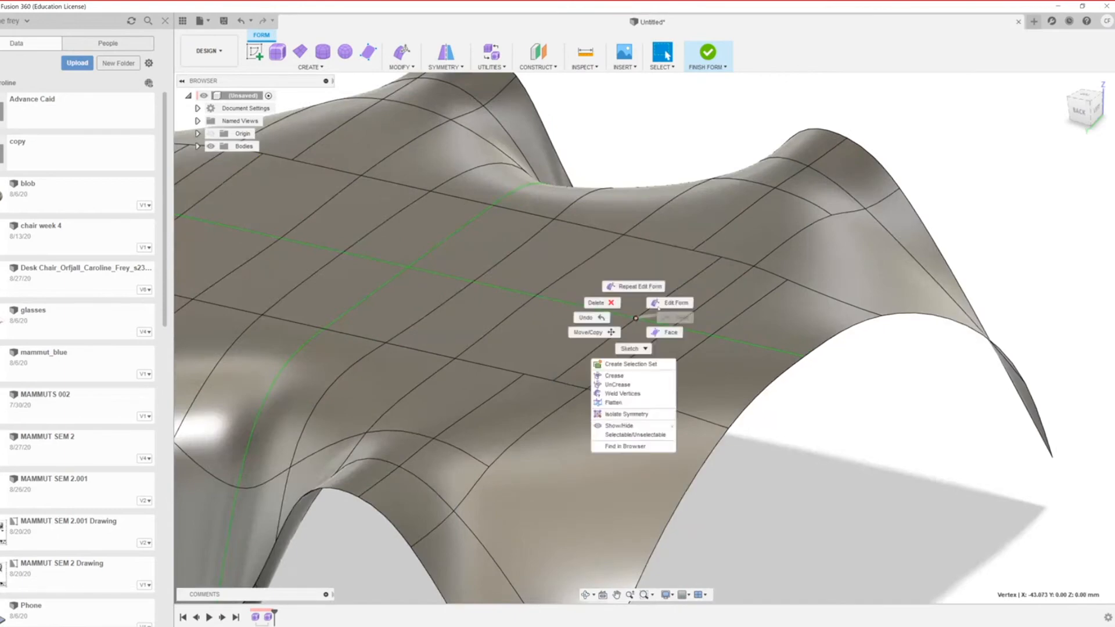
pyautogui.click(651, 303)
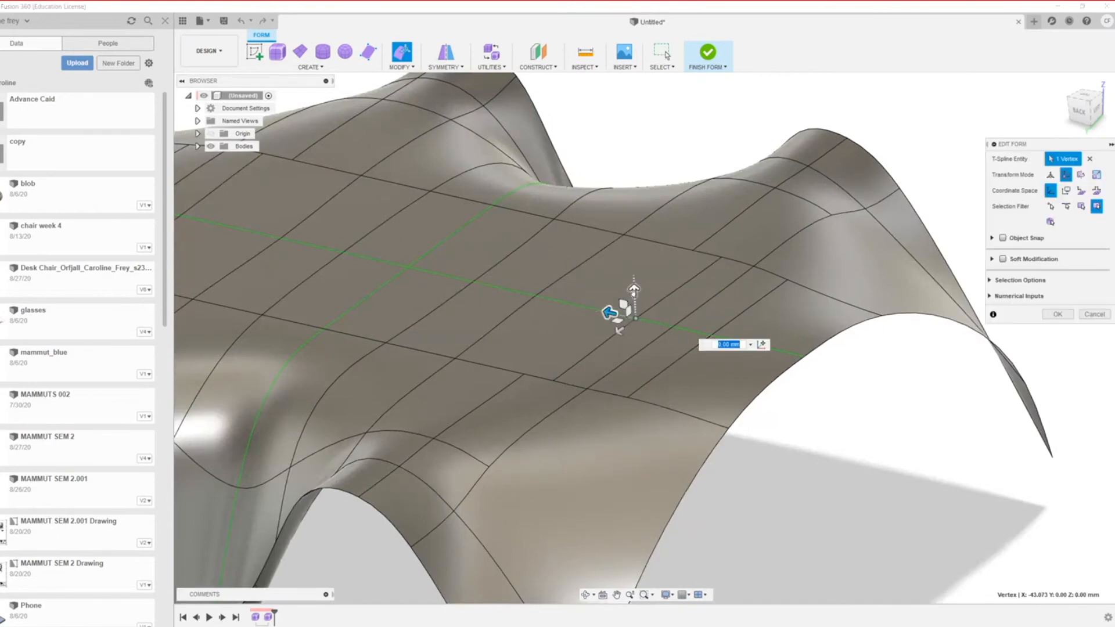
pyautogui.moveTo(633, 292); pyautogui.dragTo(747, 545)
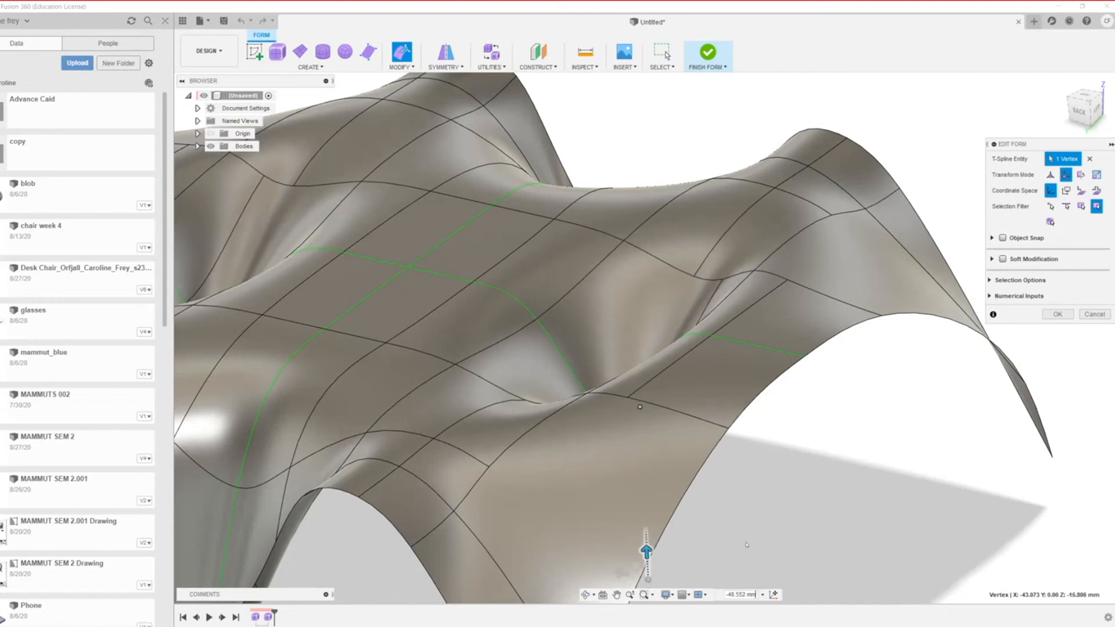
pyautogui.scroll(-8, 836, 393)
pyautogui.keyDown('shift'); pyautogui.moveTo(604, 430); pyautogui.dragTo(535, 447, button='middle'); pyautogui.keyUp('shift')
pyautogui.scroll(4, 530, 419)
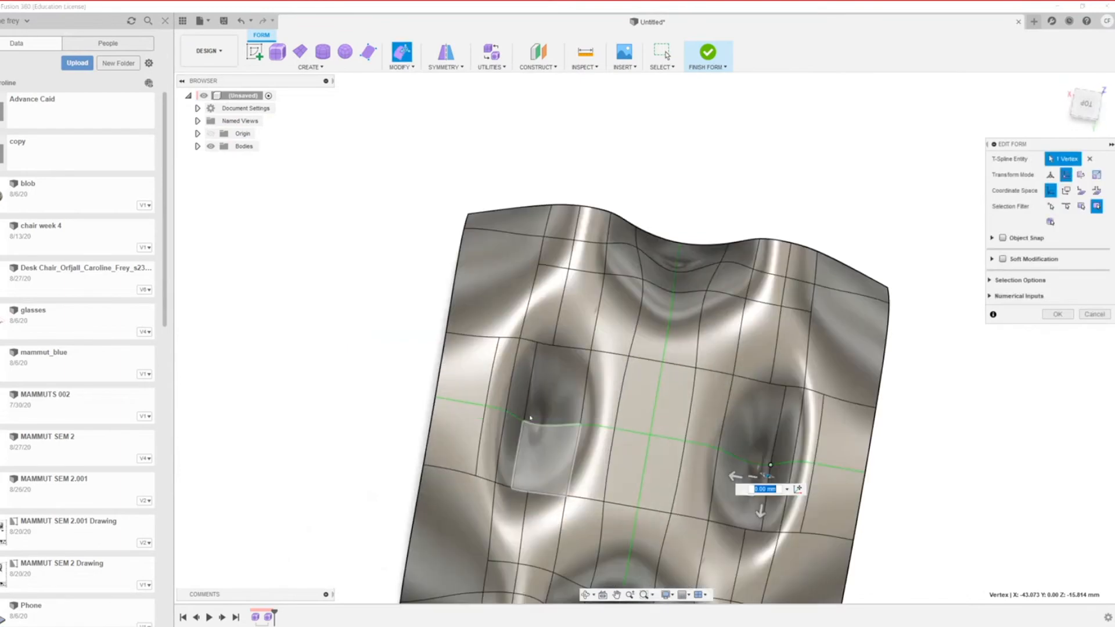
pyautogui.scroll(4, 530, 418)
pyautogui.scroll(-4, 610, 349)
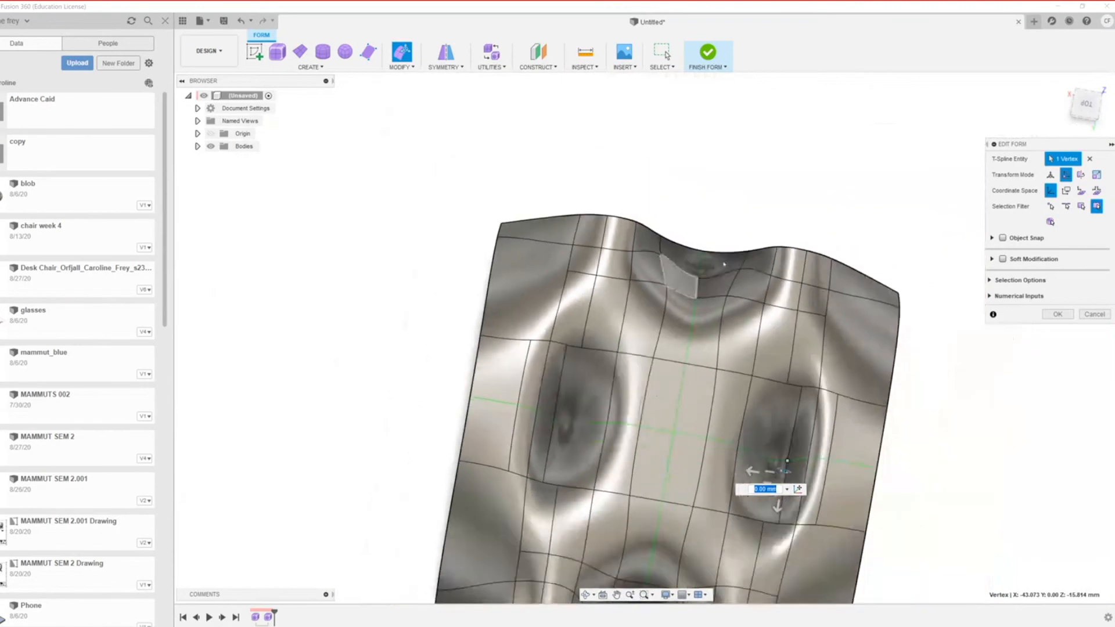
pyautogui.scroll(-4, 722, 264)
pyautogui.scroll(7, 683, 405)
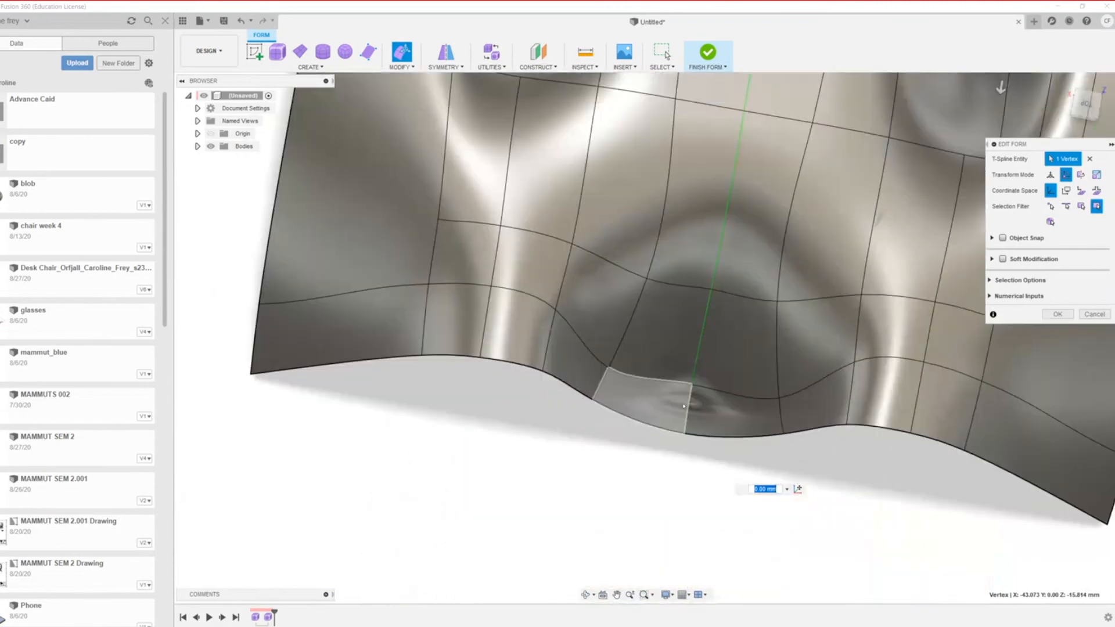
pyautogui.scroll(3, 684, 406)
pyautogui.scroll(-10, 687, 418)
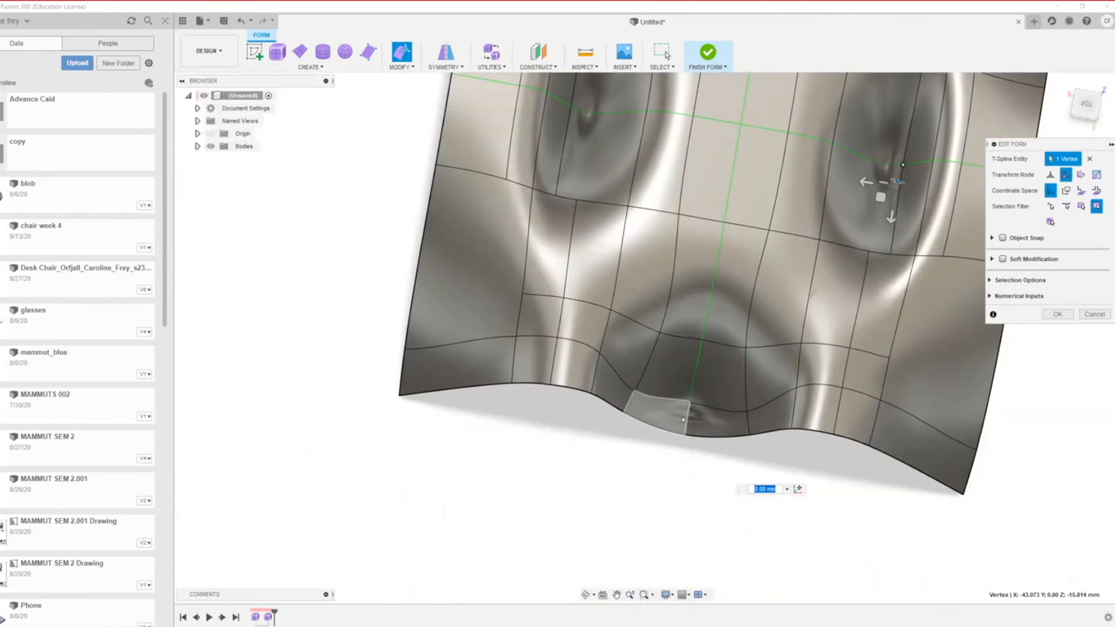
pyautogui.scroll(3, 824, 386)
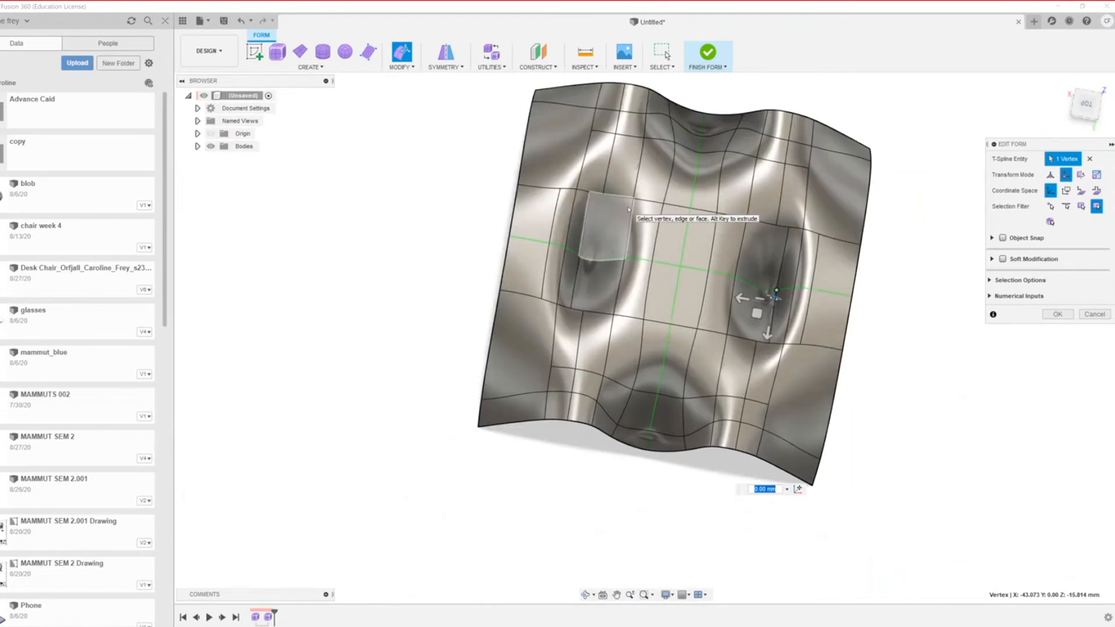
# Step: Adjust the vertex to sit at about Z -7.3 mm and review the reshaped canopy
pyautogui.scroll(-1, 585, 260)
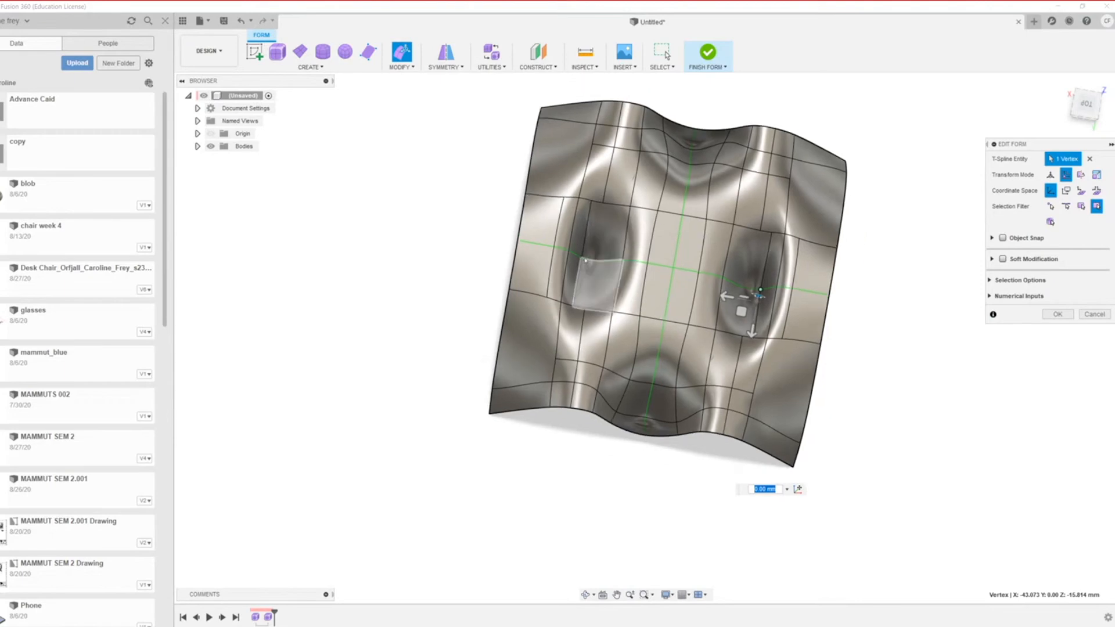
pyautogui.scroll(2, 585, 260)
pyautogui.scroll(3, 584, 257)
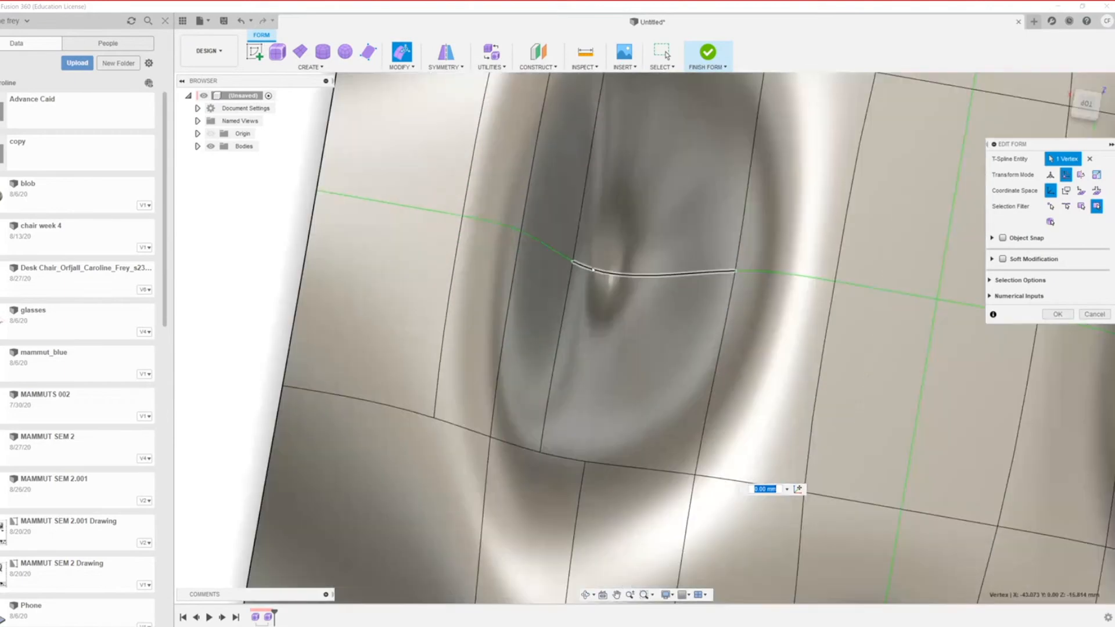
pyautogui.scroll(-5, 577, 269)
pyautogui.scroll(4, 557, 284)
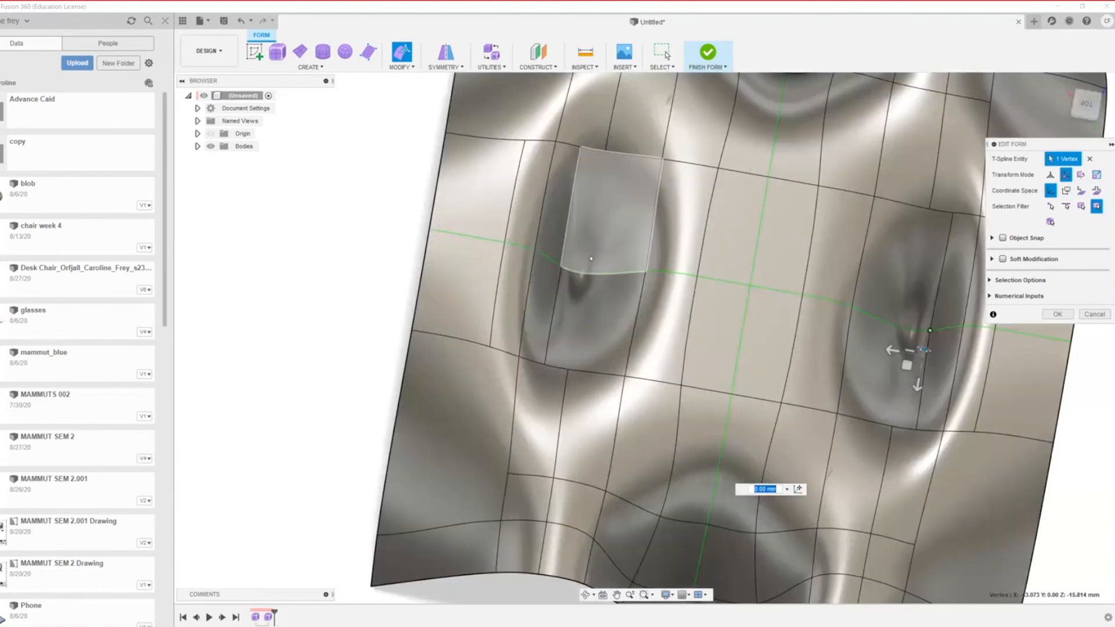
pyautogui.scroll(-3, 833, 351)
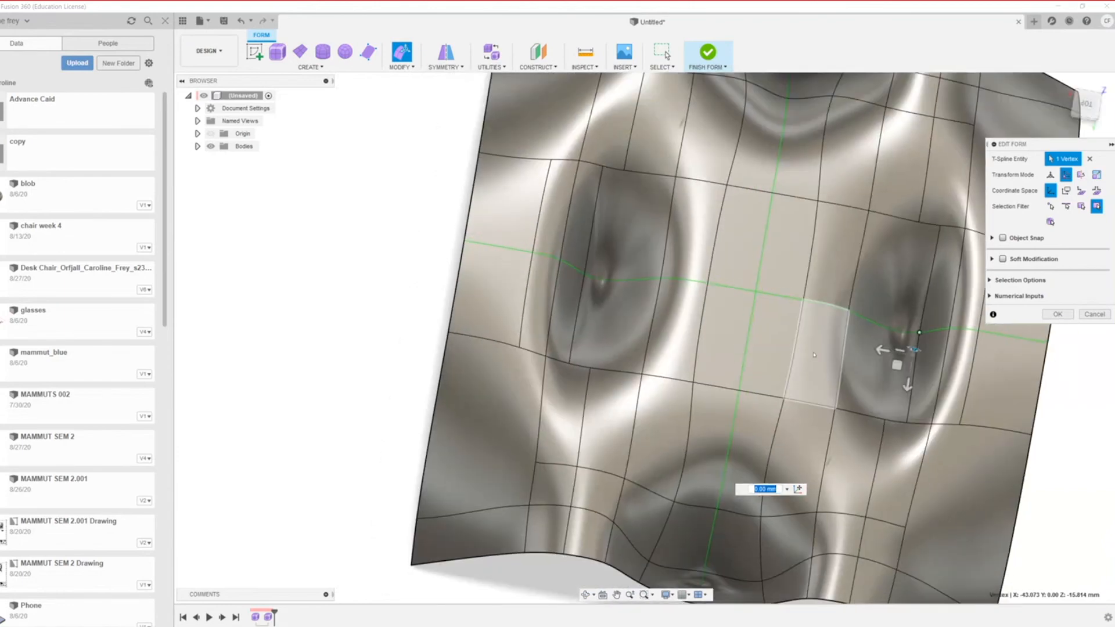
pyautogui.moveTo(900, 338); pyautogui.dragTo(914, 339)
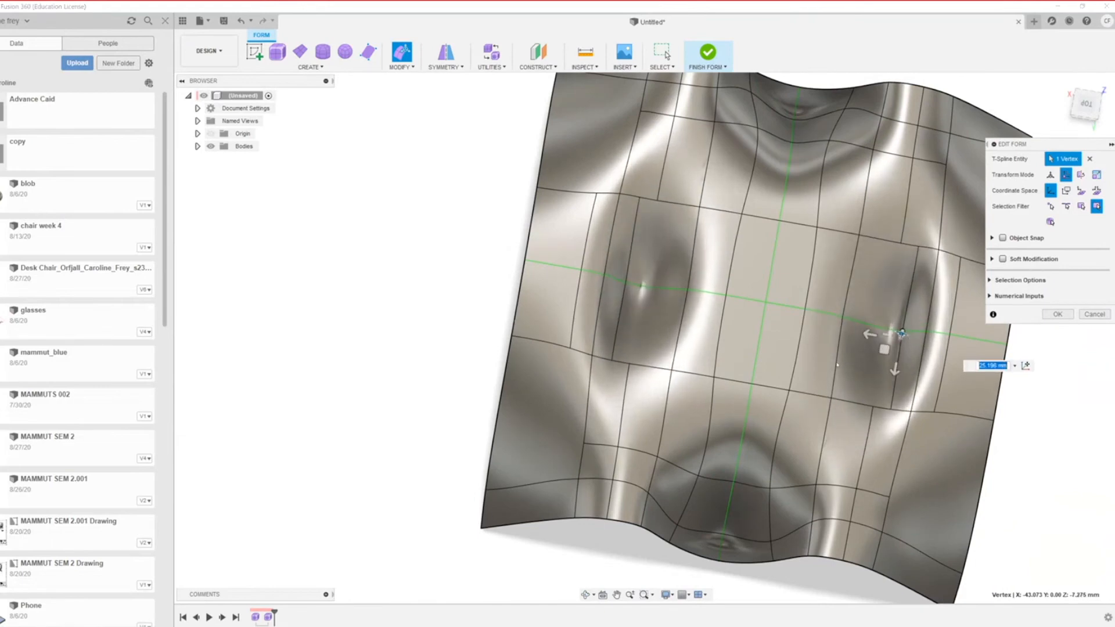
pyautogui.scroll(-3, 837, 364)
pyautogui.keyDown('shift'); pyautogui.moveTo(955, 459); pyautogui.dragTo(871, 377, button='middle'); pyautogui.keyUp('shift')
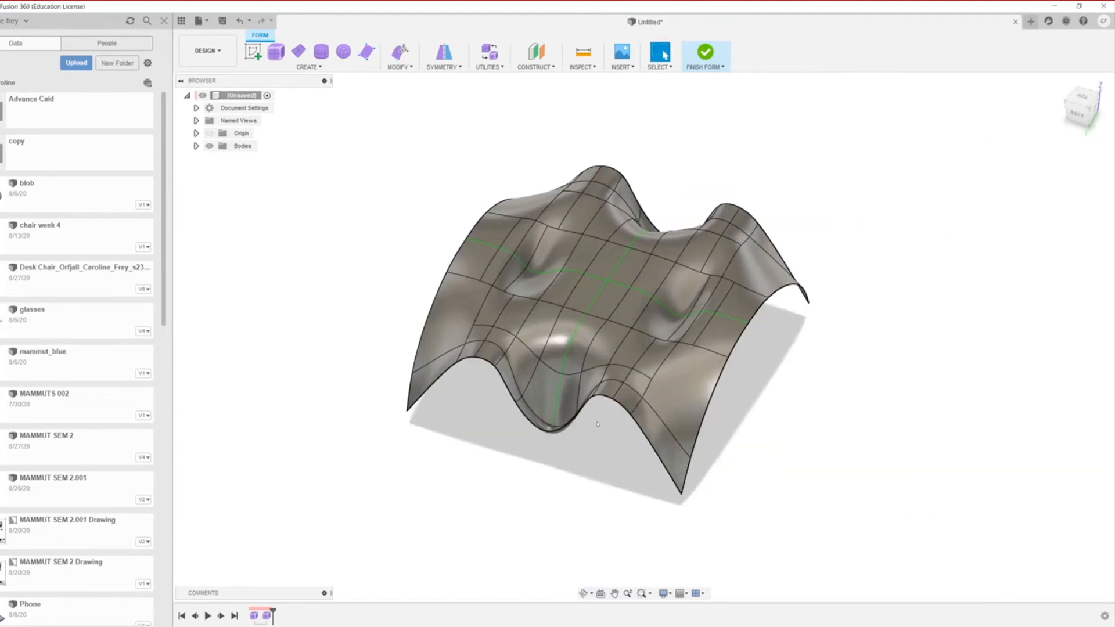
pyautogui.scroll(3, 606, 401)
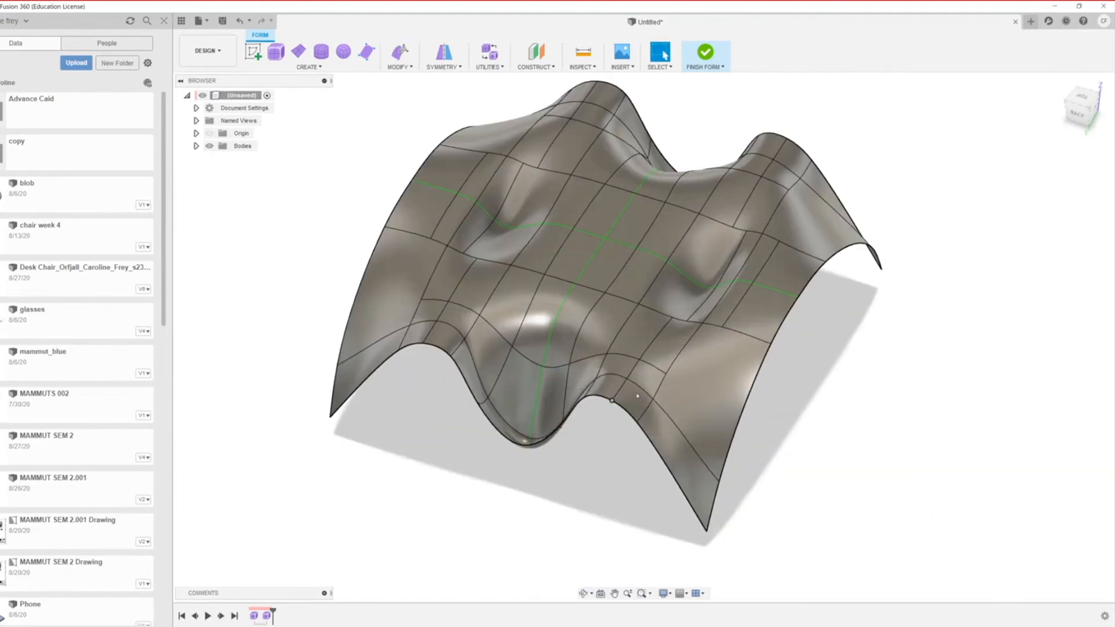
# Step: Lower the vertex beside the front dip by 6.094 mm with Edit Form and commit
pyautogui.click(645, 317)
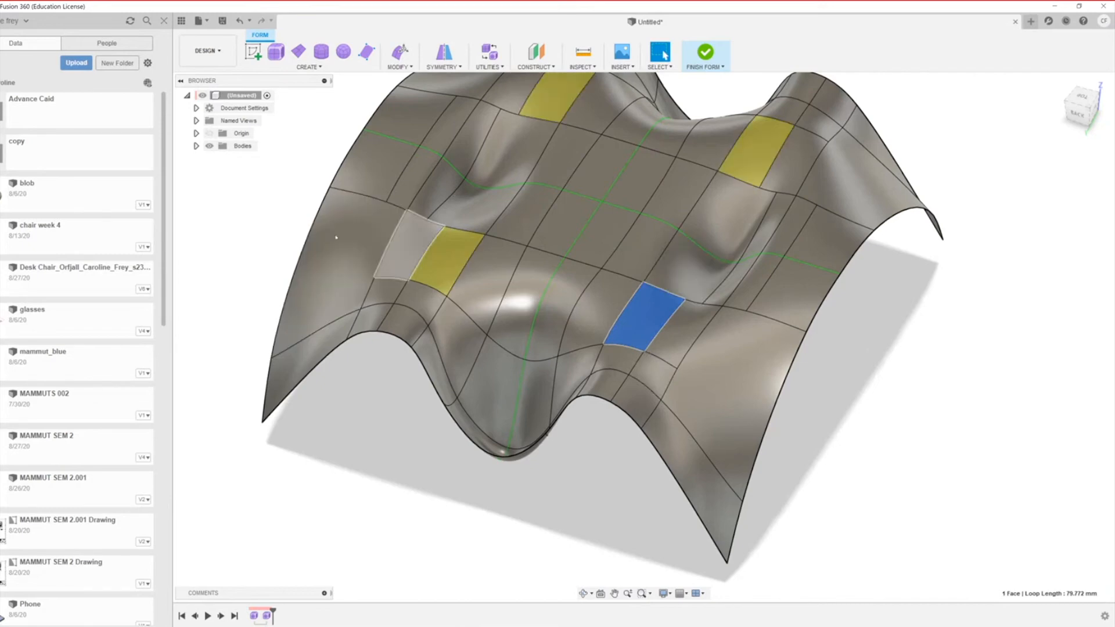
pyautogui.scroll(2, 699, 572)
pyautogui.click(628, 287)
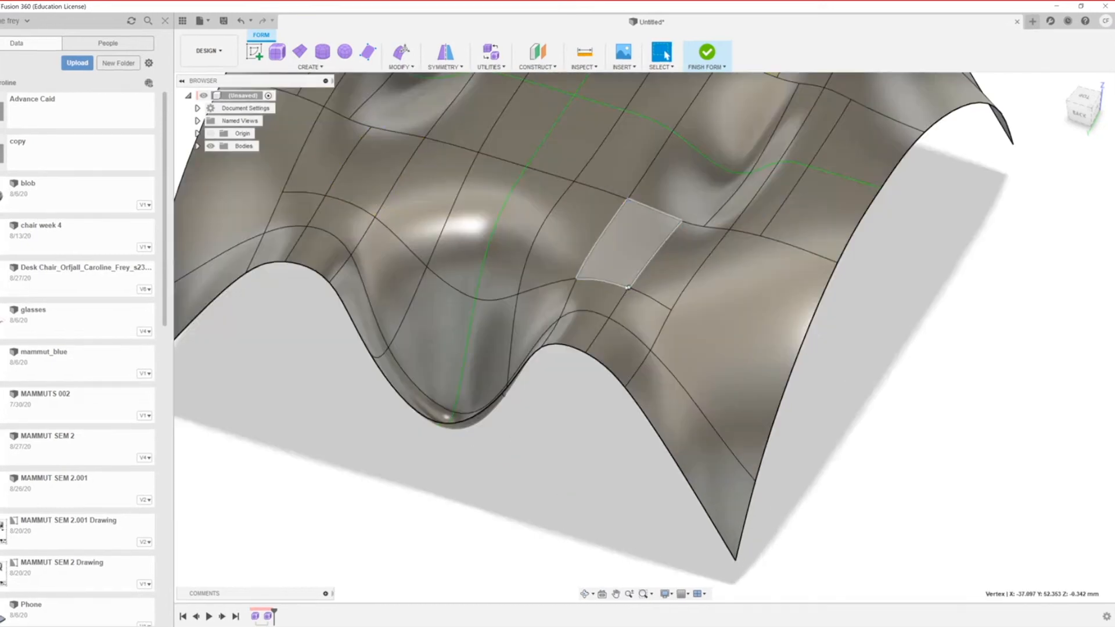
pyautogui.rightClick(627, 287)
pyautogui.click(668, 270)
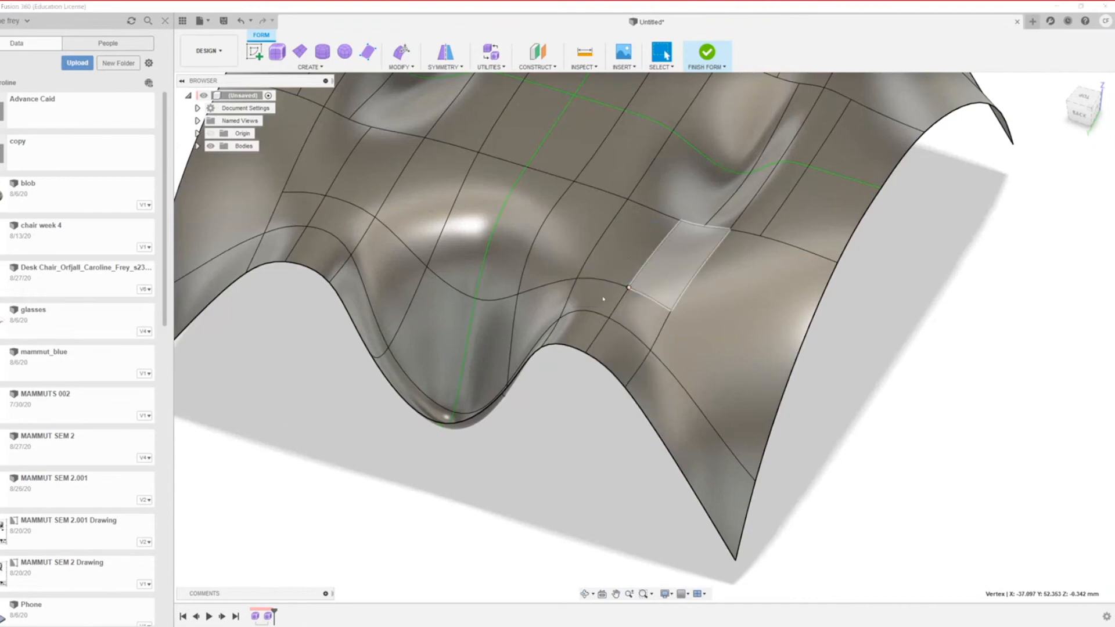
pyautogui.moveTo(629, 267); pyautogui.dragTo(629, 297)
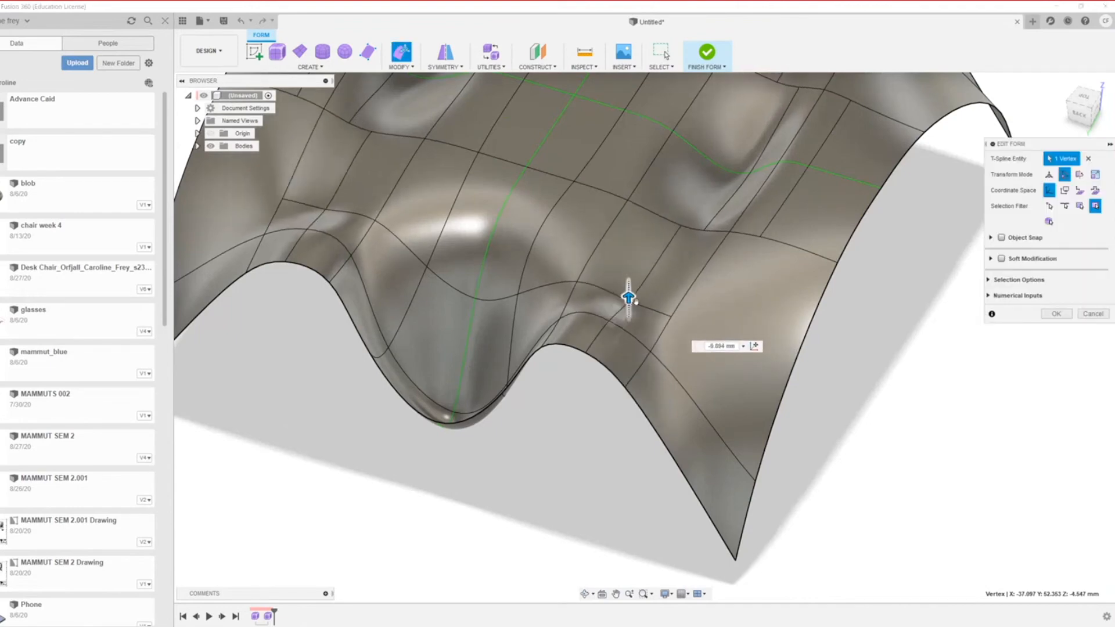
pyautogui.click(1056, 313)
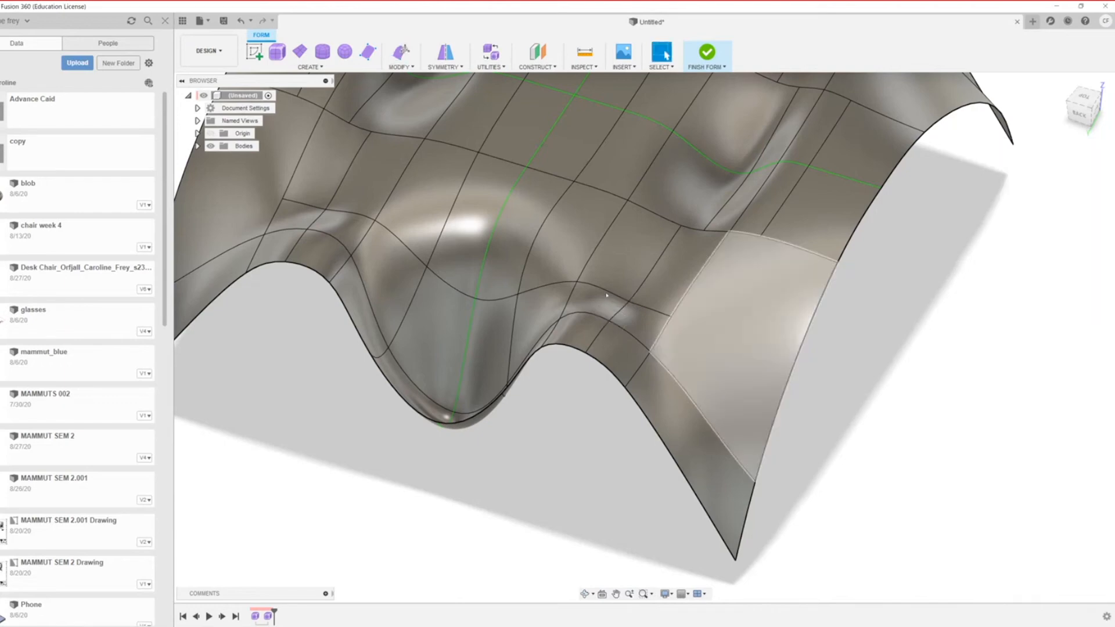
pyautogui.scroll(-5, 607, 329)
pyautogui.scroll(6, 606, 328)
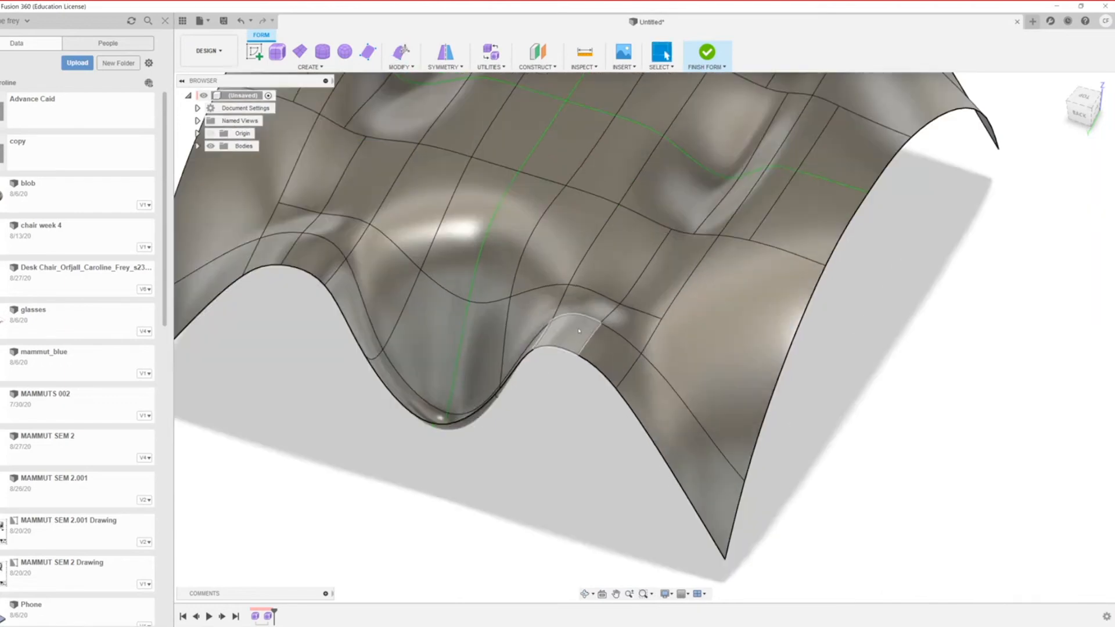
pyautogui.scroll(-3, 726, 427)
pyautogui.scroll(-3, 522, 379)
pyautogui.scroll(4, 616, 325)
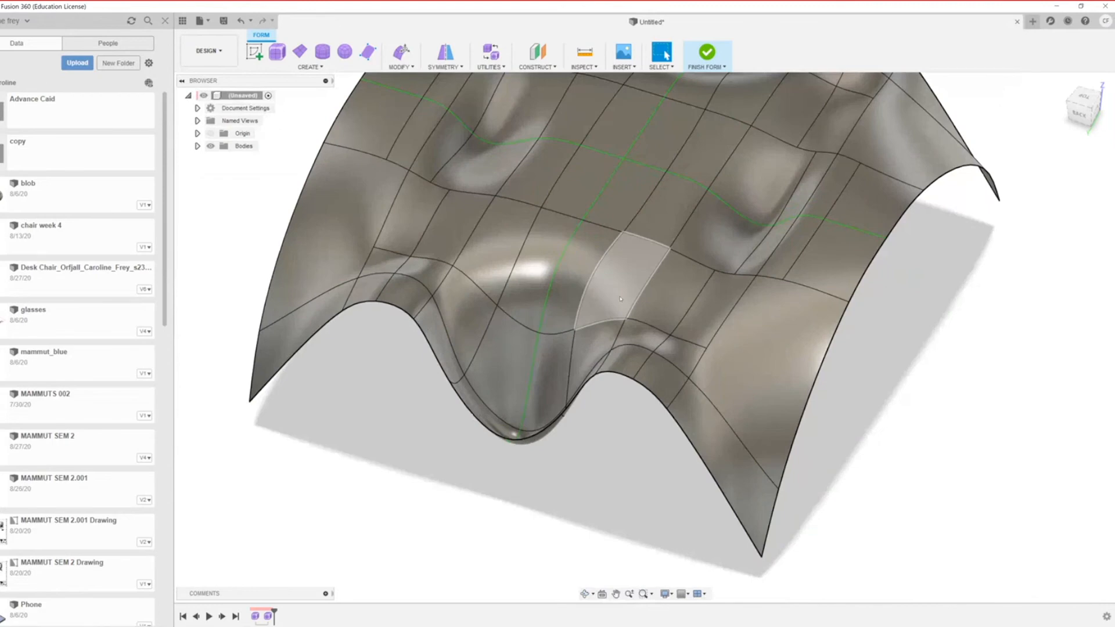
pyautogui.scroll(-2, 625, 294)
pyautogui.scroll(2, 626, 294)
pyautogui.scroll(-4, 620, 280)
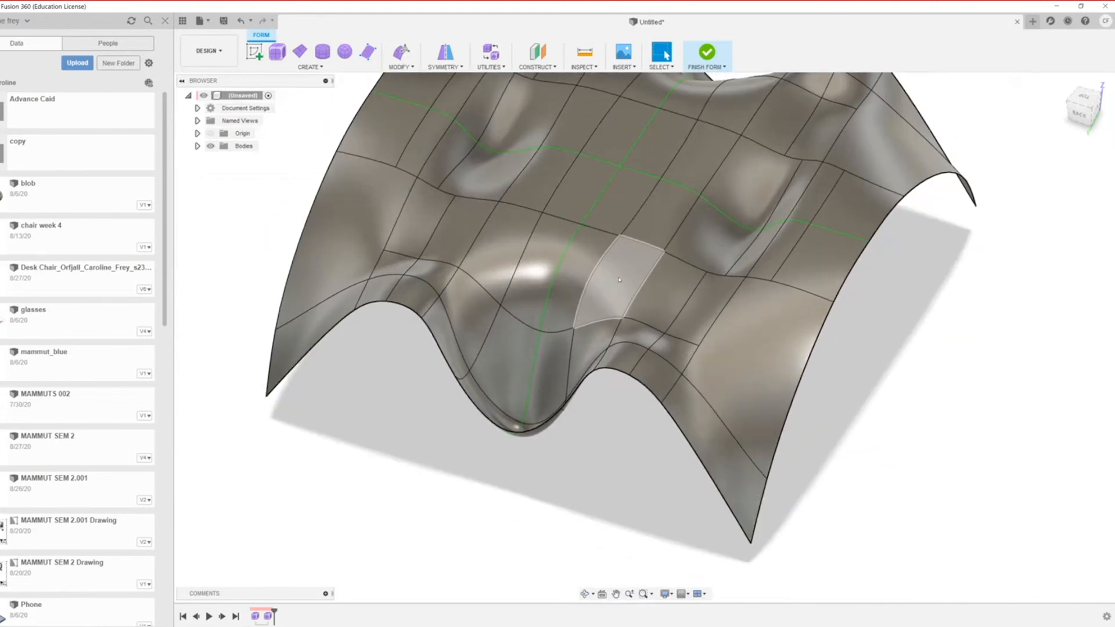
pyautogui.scroll(2, 599, 254)
pyautogui.scroll(-3, 593, 282)
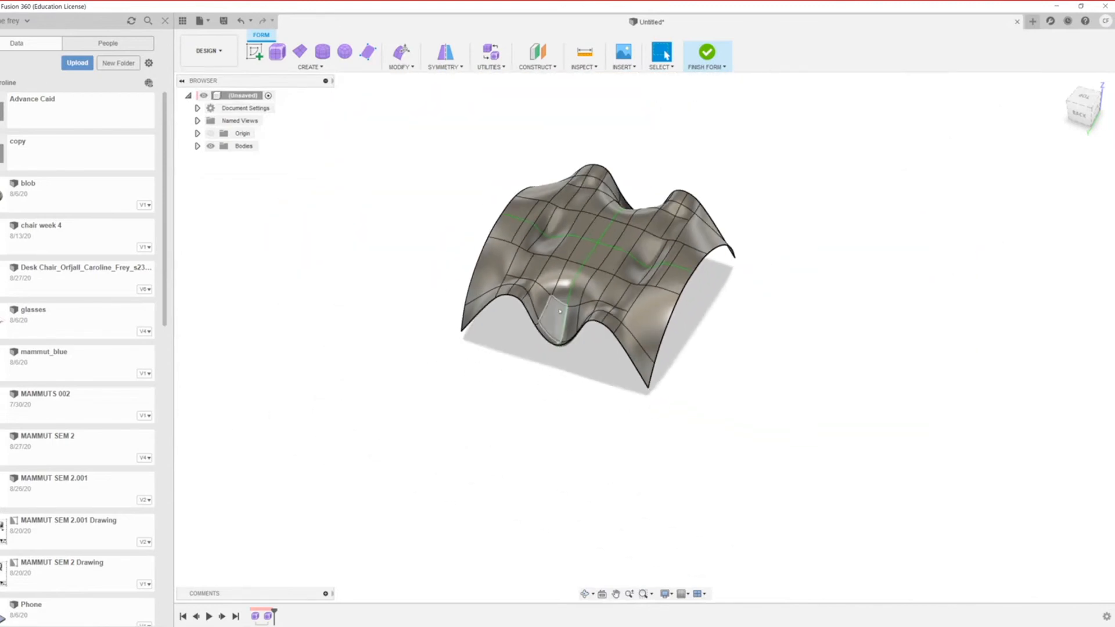
pyautogui.scroll(3, 586, 311)
pyautogui.scroll(2, 586, 312)
pyautogui.scroll(-5, 583, 217)
pyautogui.scroll(2, 583, 216)
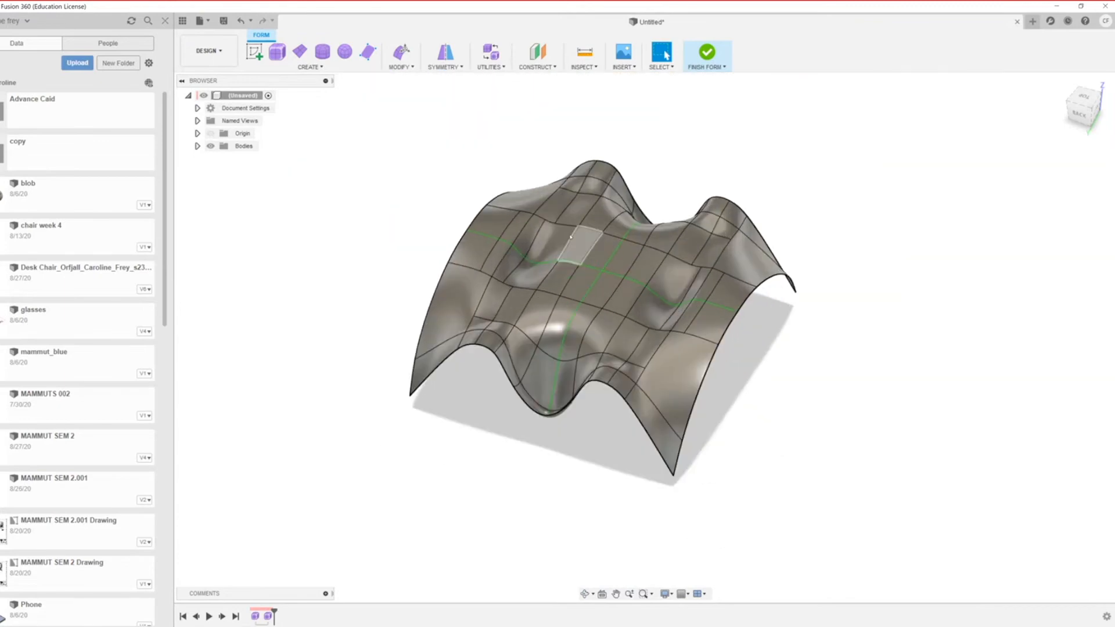
pyautogui.scroll(2, 570, 237)
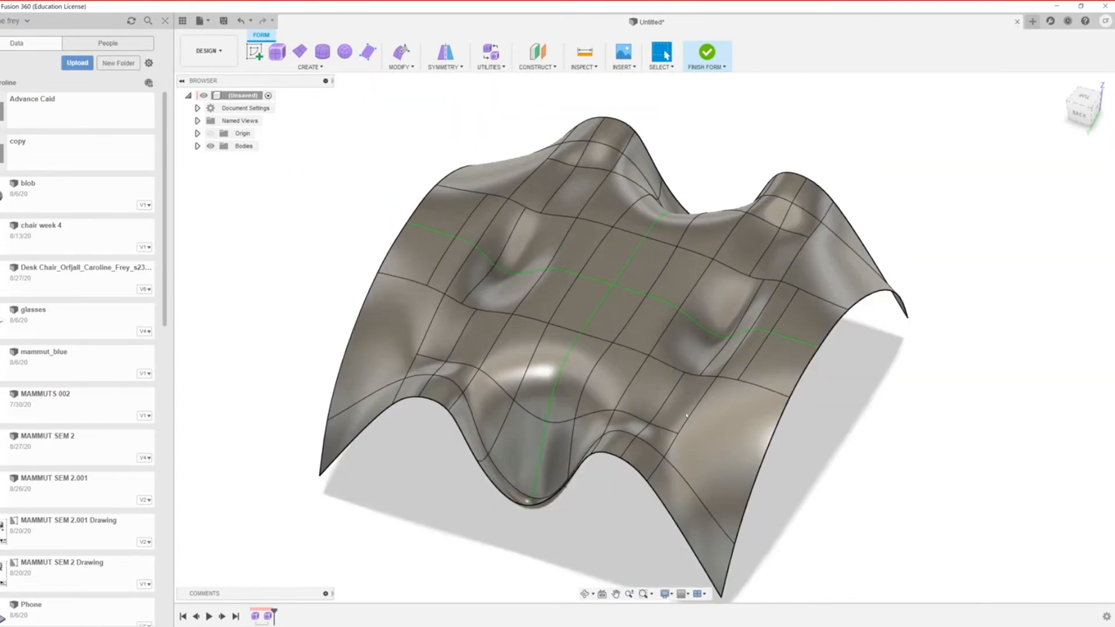
pyautogui.scroll(-3, 686, 415)
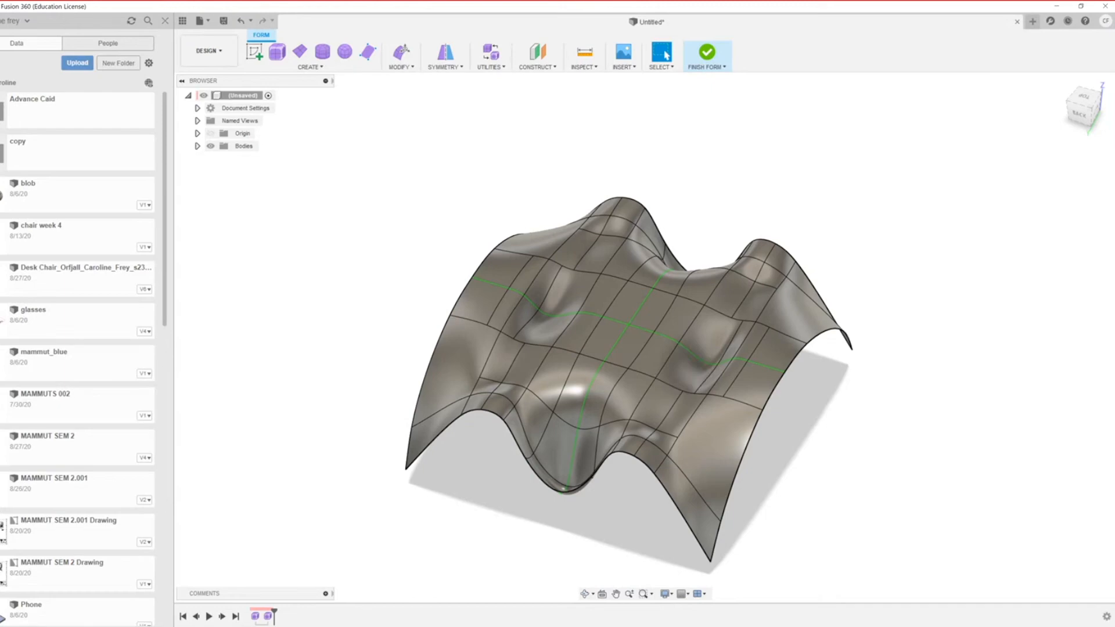
pyautogui.scroll(-2, 649, 432)
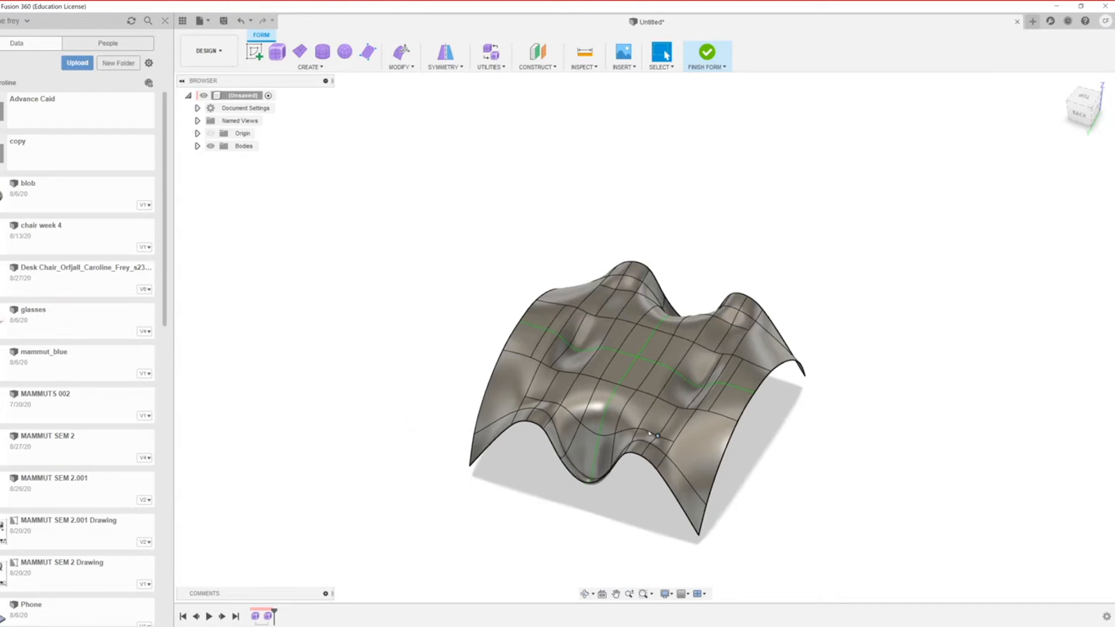
pyautogui.scroll(3, 649, 433)
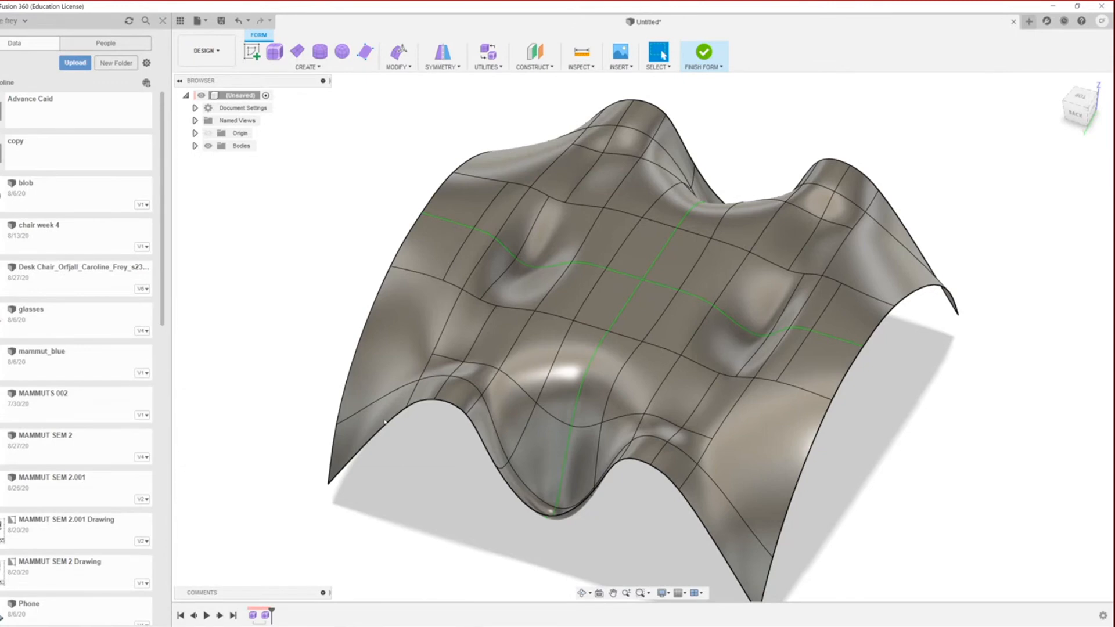
pyautogui.scroll(-5, 584, 456)
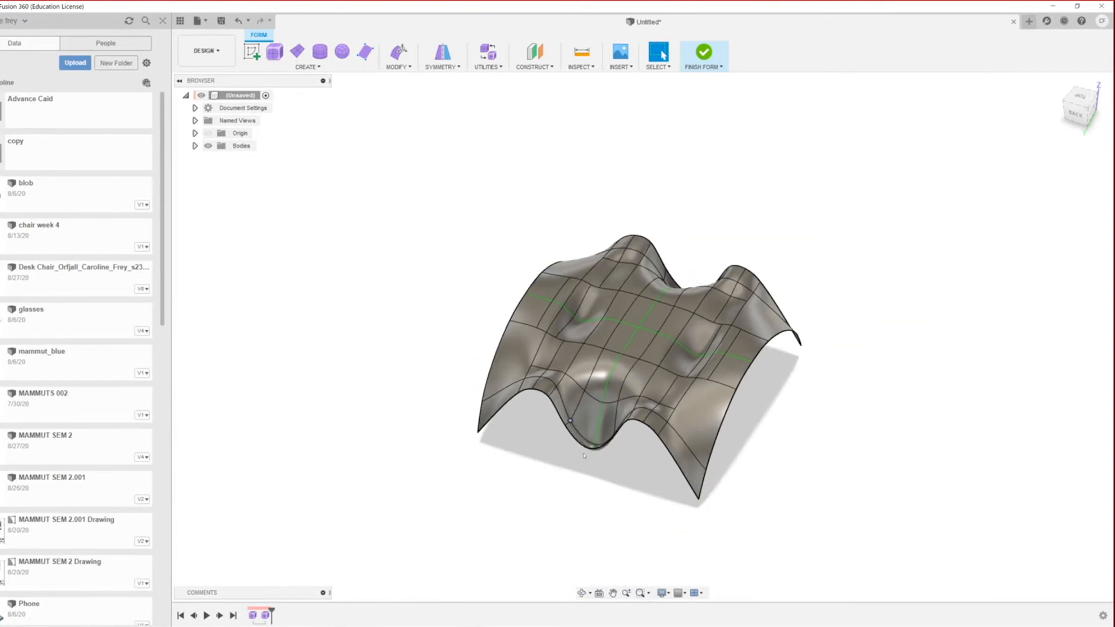
pyautogui.scroll(4, 584, 455)
pyautogui.scroll(-3, 584, 456)
pyautogui.scroll(3, 556, 415)
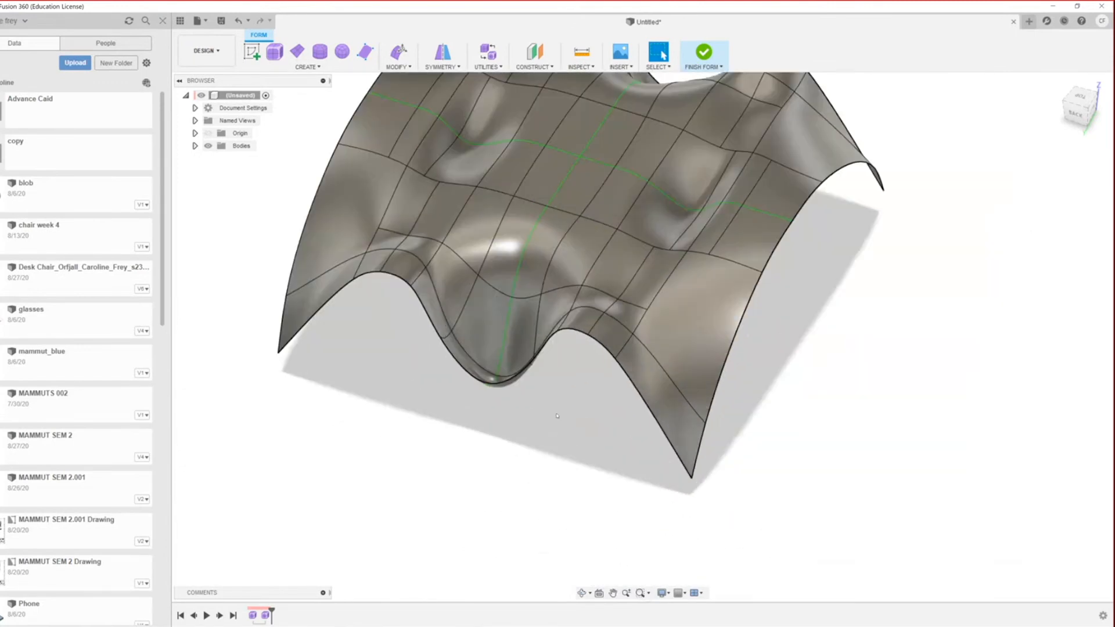
pyautogui.scroll(-3, 522, 515)
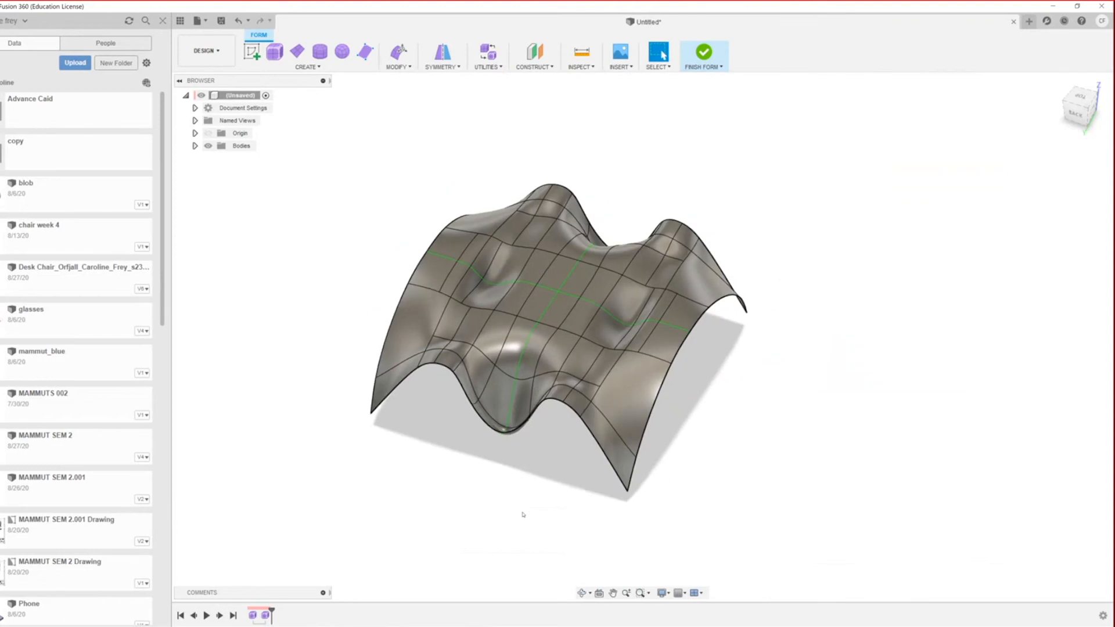
pyautogui.scroll(3, 521, 505)
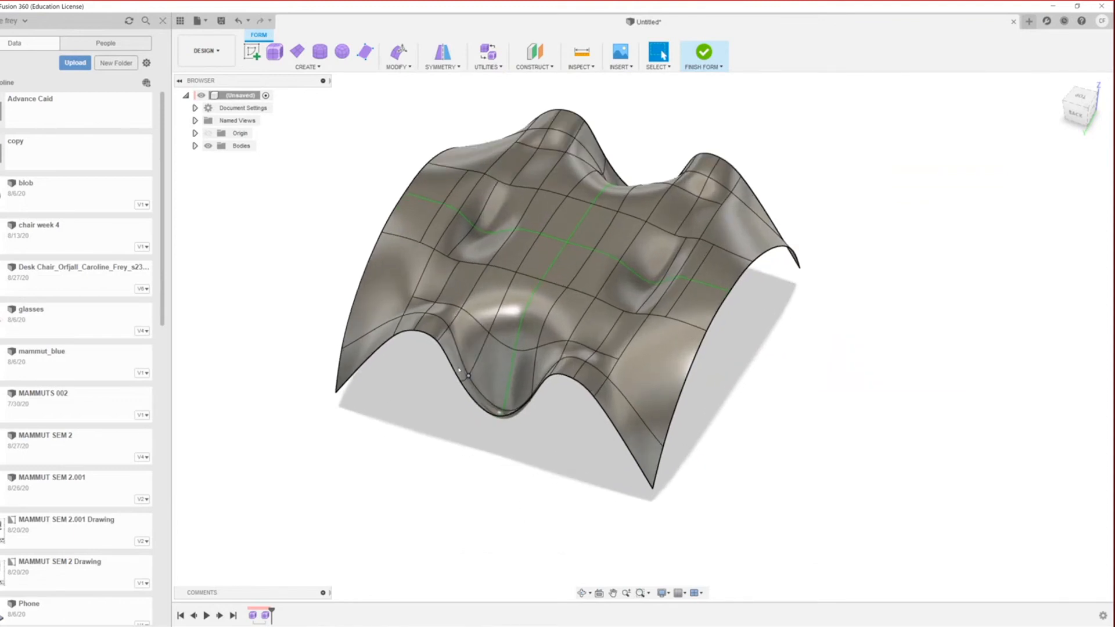
pyautogui.scroll(-2, 434, 345)
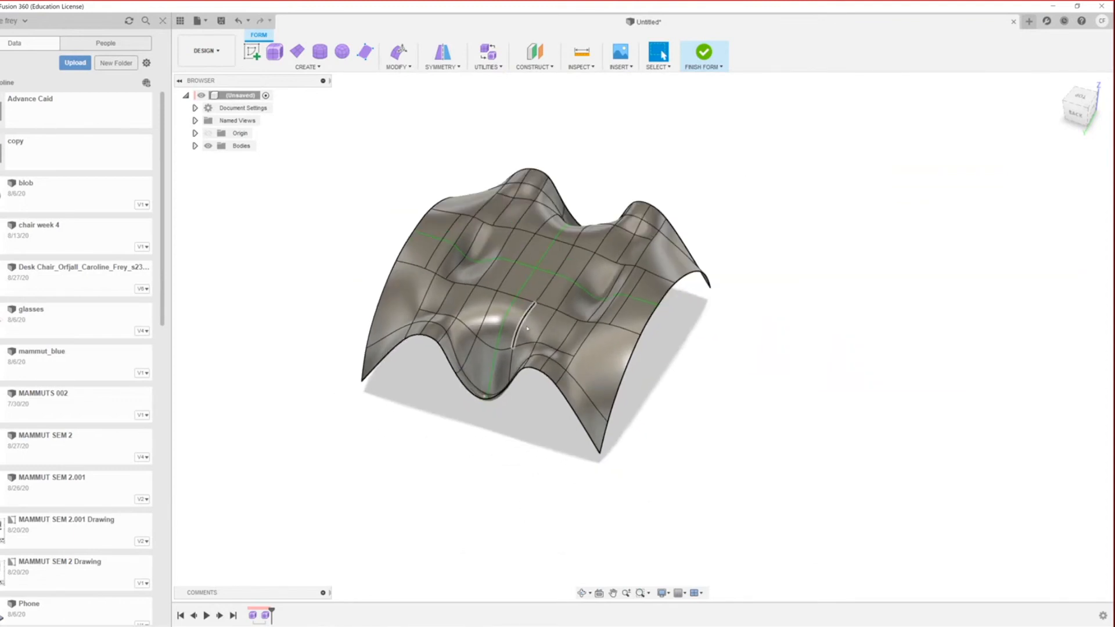
pyautogui.scroll(3, 527, 329)
pyautogui.scroll(-2, 462, 394)
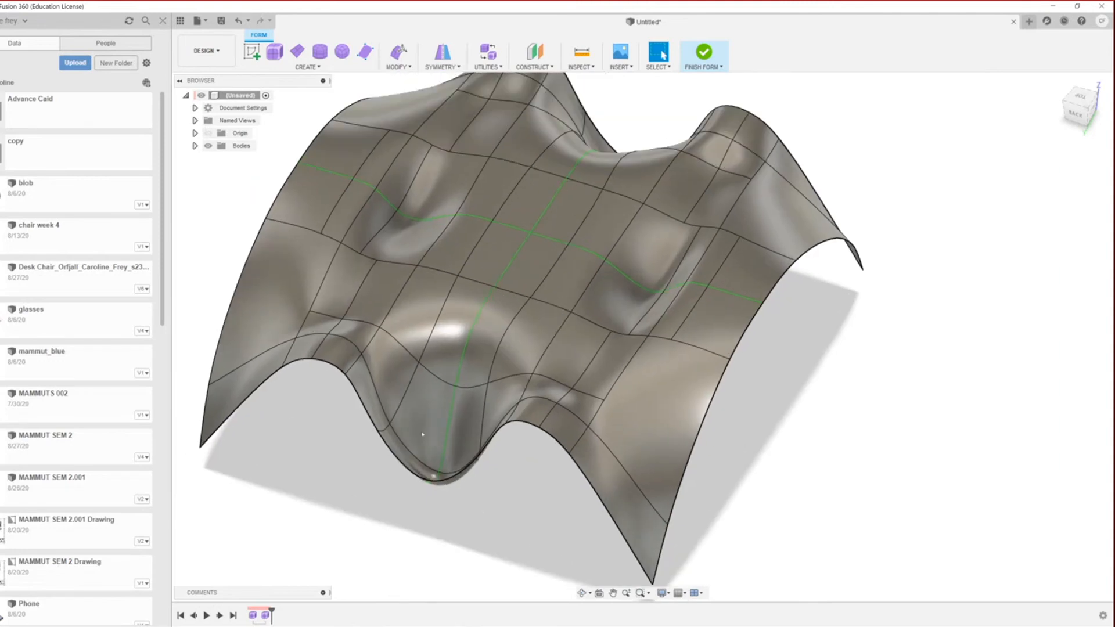
pyautogui.scroll(-2, 463, 394)
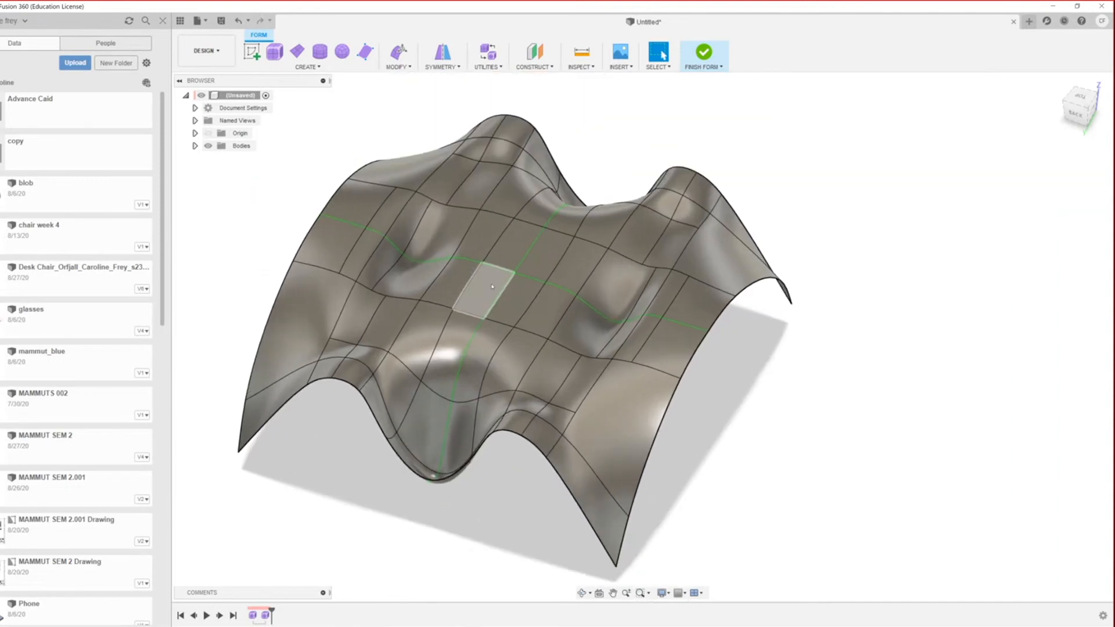
# Step: Undo the vertex edits that dented the canopy's middle, then zoom to check the smoothed top
pyautogui.hotkey('ctrl', 'z')
pyautogui.hotkey('ctrl', 'z')
pyautogui.hotkey('ctrl', 'z')
pyautogui.hotkey('ctrl', 'z')
pyautogui.hotkey('ctrl', 'z')
pyautogui.hotkey('ctrl', 'z')
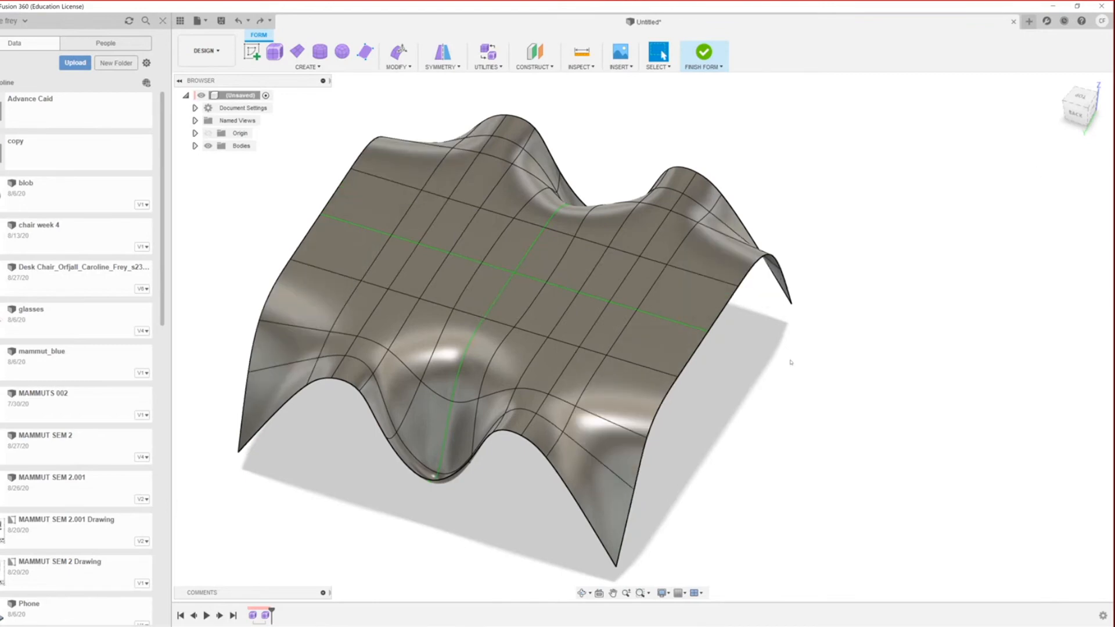
pyautogui.scroll(-6, 790, 362)
pyautogui.scroll(5, 594, 409)
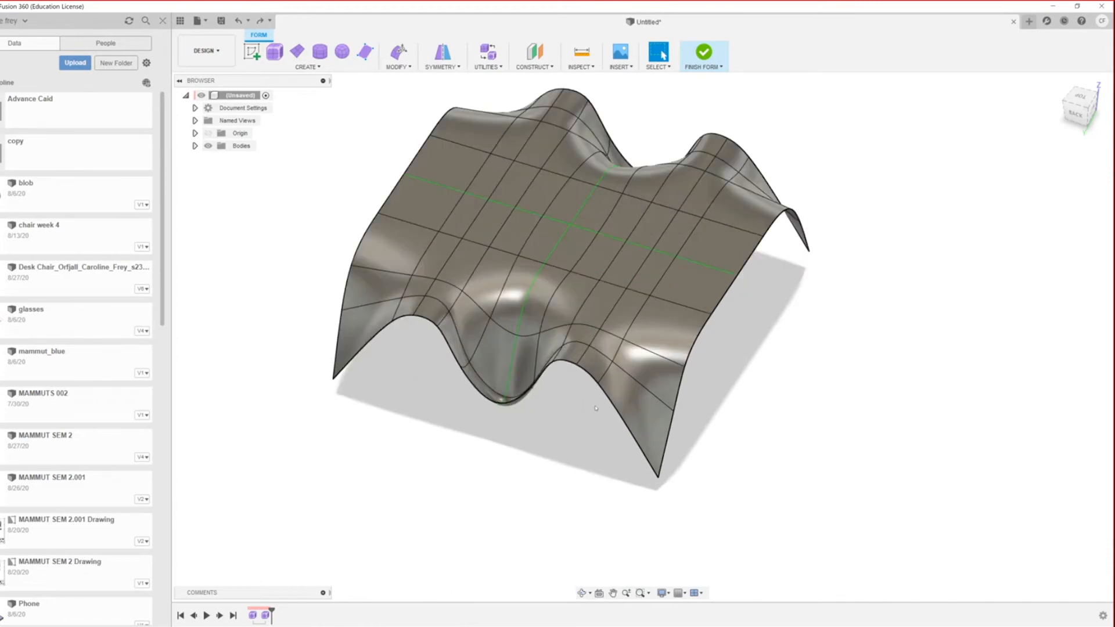
pyautogui.scroll(2, 595, 408)
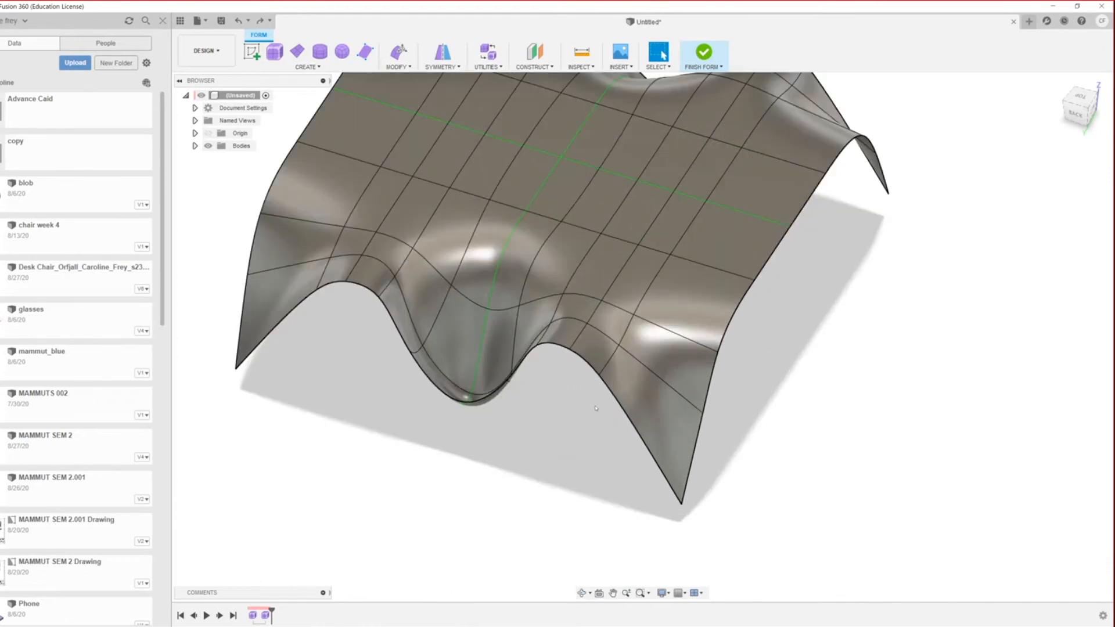
pyautogui.scroll(-3, 595, 408)
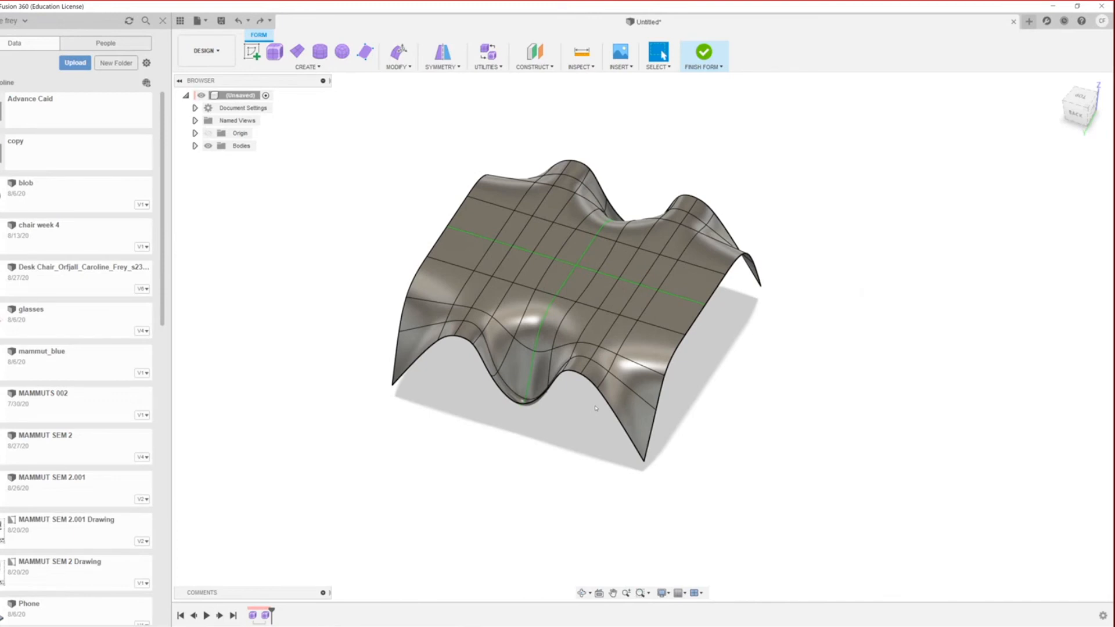
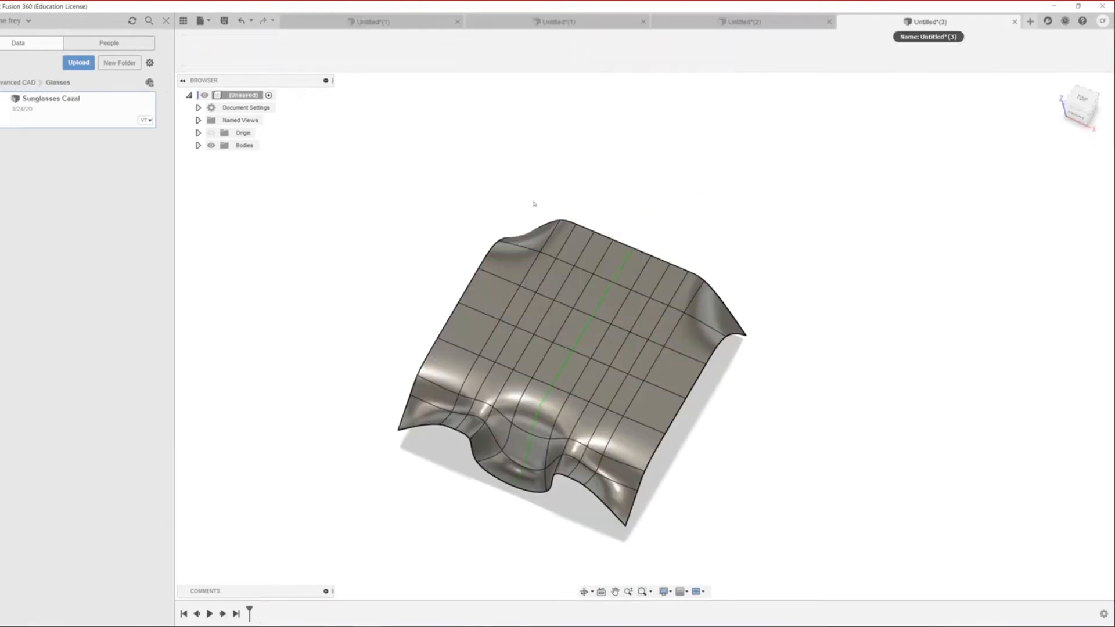
# Step: Switch to the blank Untitled(4) design tab
pyautogui.click(943, 22)
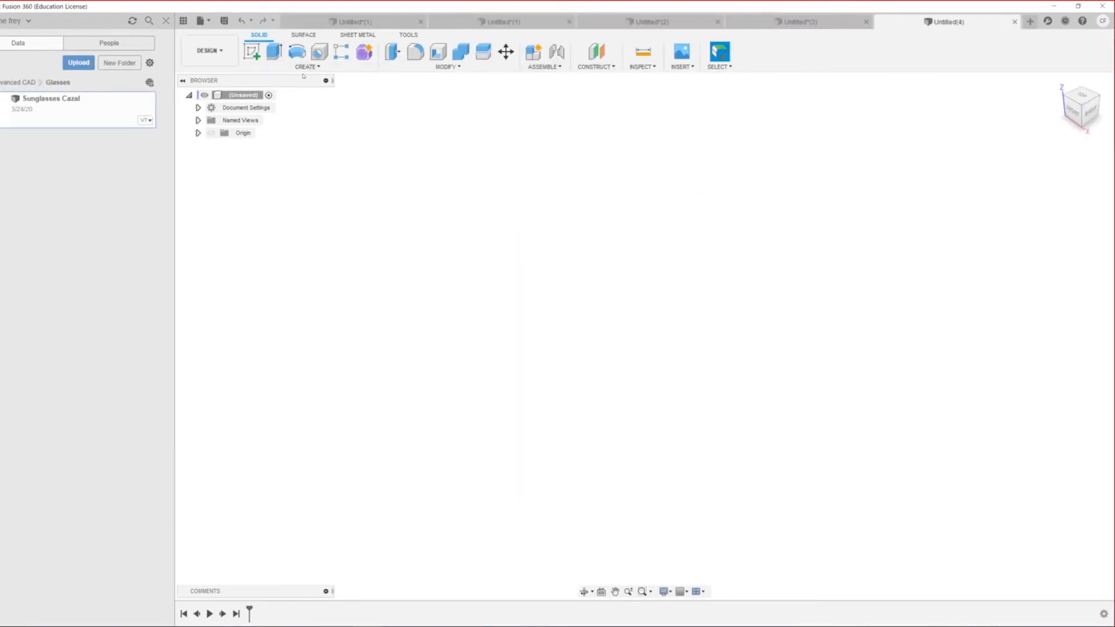
# Step: Create a 2×2-face T-spline plane on the ground plane, centred on the origin, about 128.5 × 134.1 mm
pyautogui.click(365, 52)
pyautogui.click(297, 51)
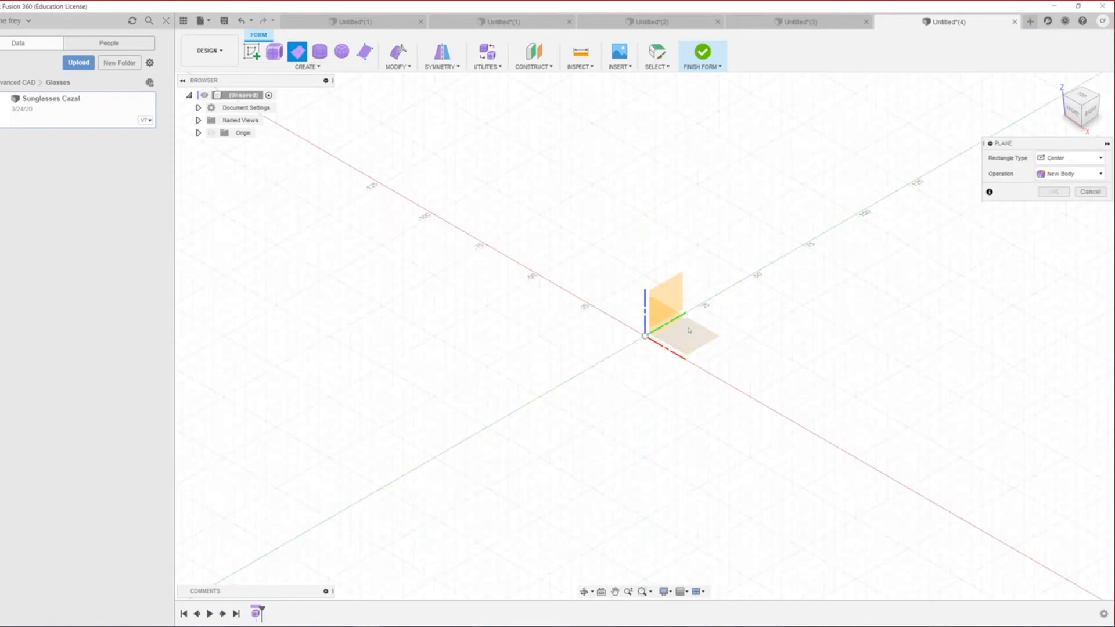
pyautogui.click(689, 333)
pyautogui.click(644, 336)
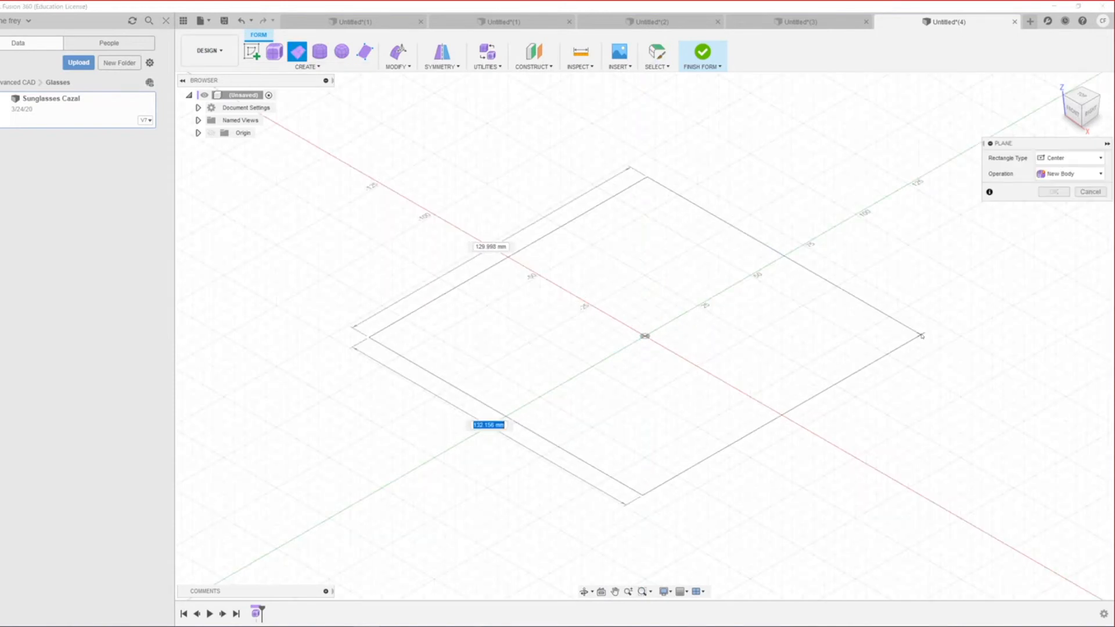
pyautogui.click(922, 333)
pyautogui.scroll(-3, 752, 474)
pyautogui.scroll(3, 645, 425)
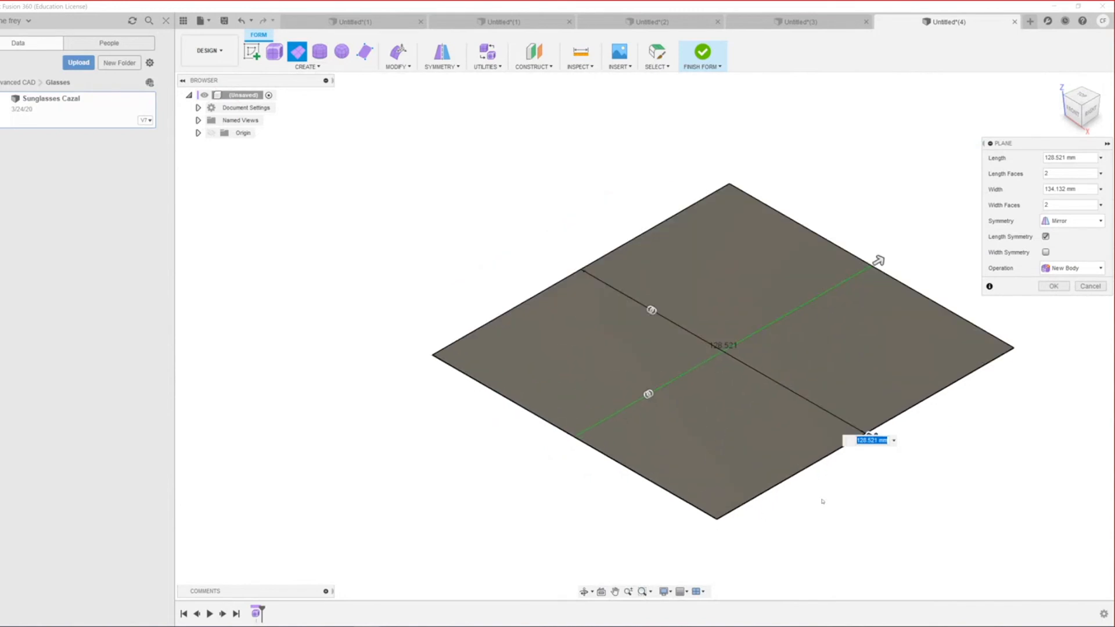
pyautogui.keyDown('shift'); pyautogui.moveTo(625, 365); pyautogui.dragTo(685, 378, button='middle'); pyautogui.keyUp('shift')
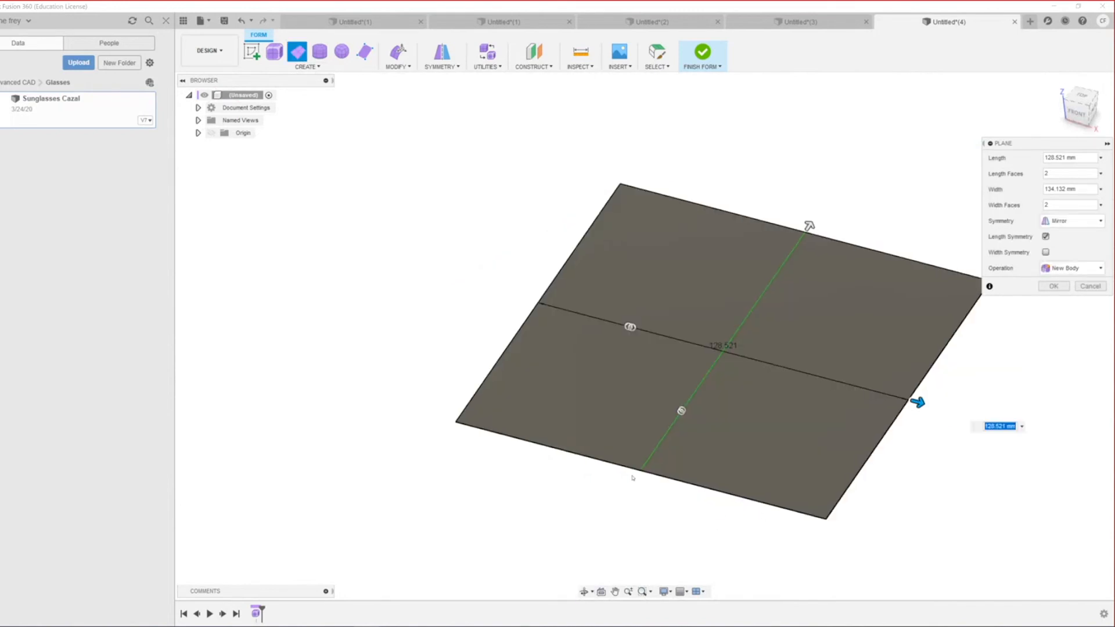
pyautogui.scroll(-5, 630, 477)
pyautogui.scroll(3, 749, 531)
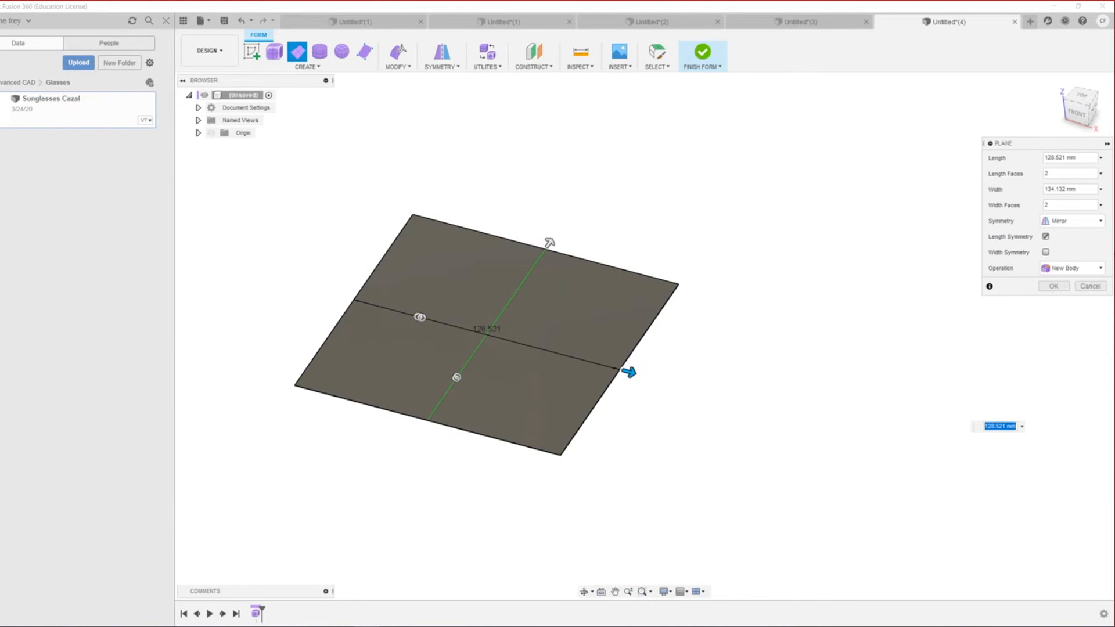
pyautogui.click(1053, 287)
pyautogui.scroll(-3, 406, 485)
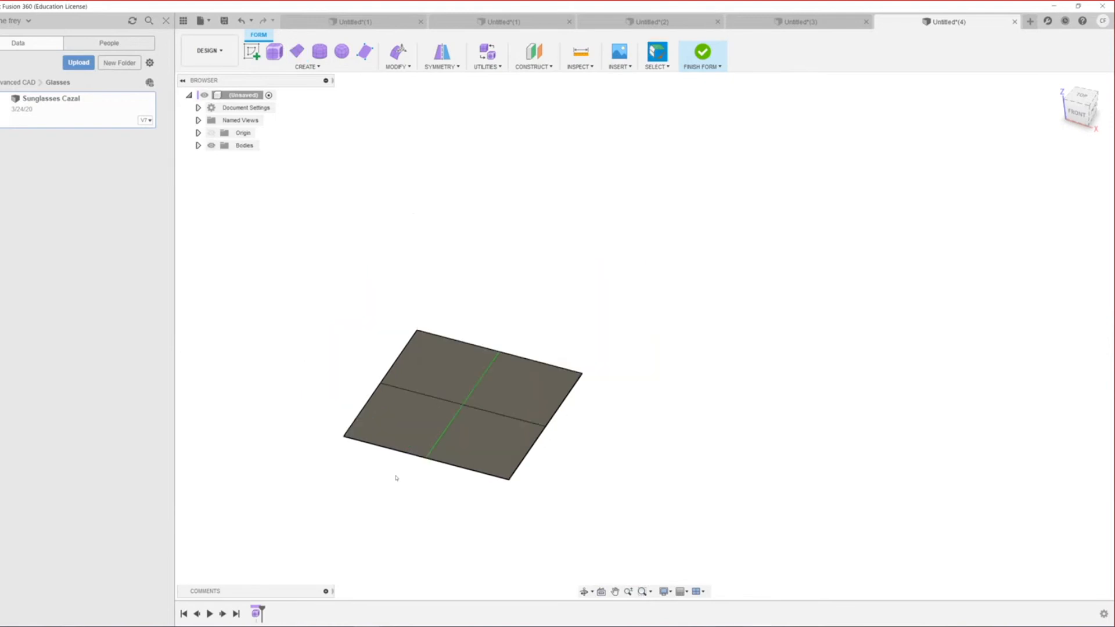
pyautogui.scroll(4, 348, 511)
# Step: Select two outer edges, try bending them upward with Edit Form, then undo the bend
pyautogui.click(707, 462)
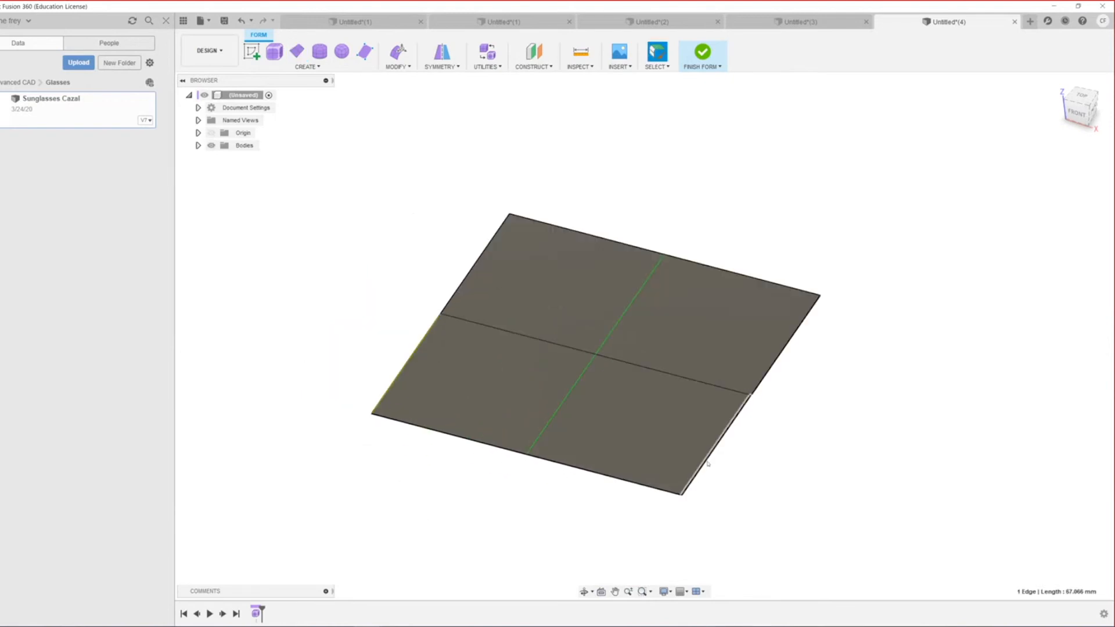
pyautogui.keyDown('shift'); pyautogui.click(764, 382); pyautogui.keyUp('shift')
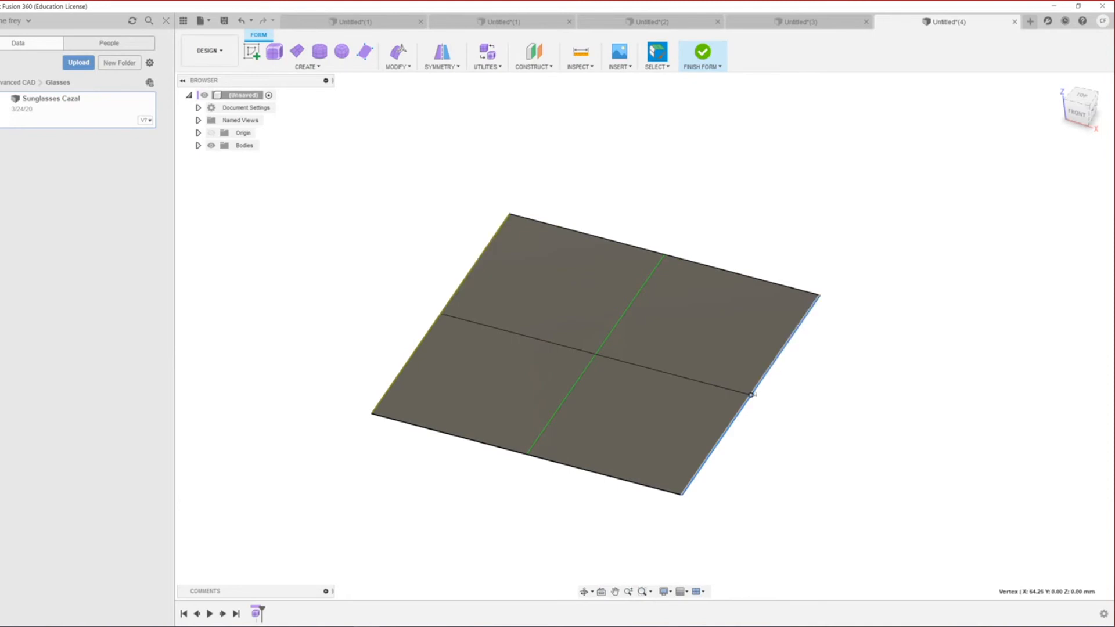
pyautogui.rightClick(751, 395)
pyautogui.click(769, 379)
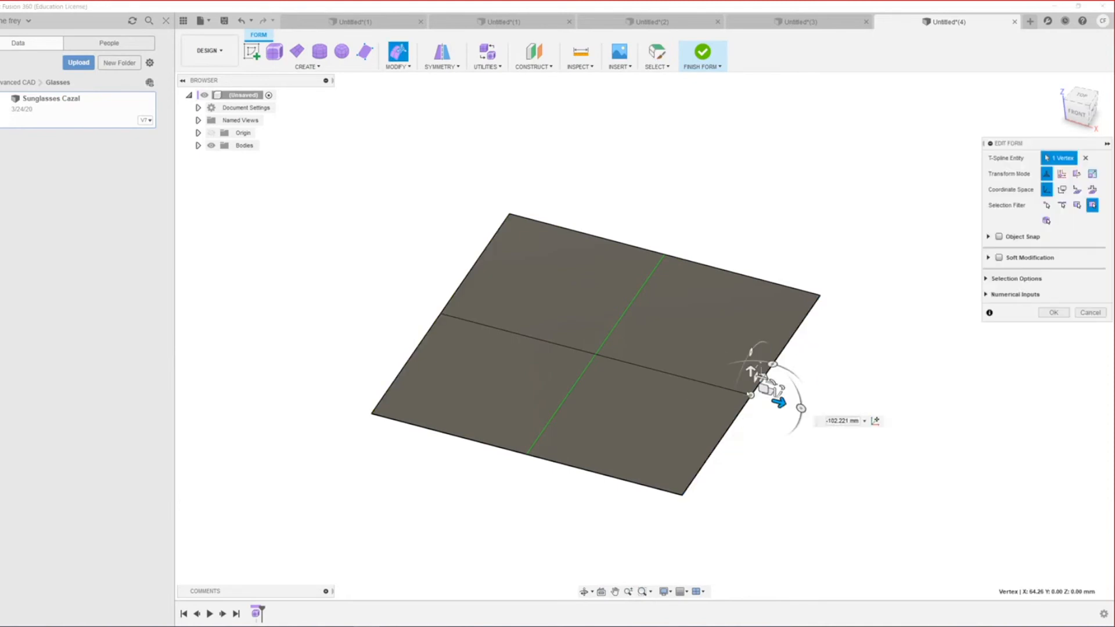
pyautogui.write('2.54')
pyautogui.moveTo(751, 370); pyautogui.dragTo(749, 303)
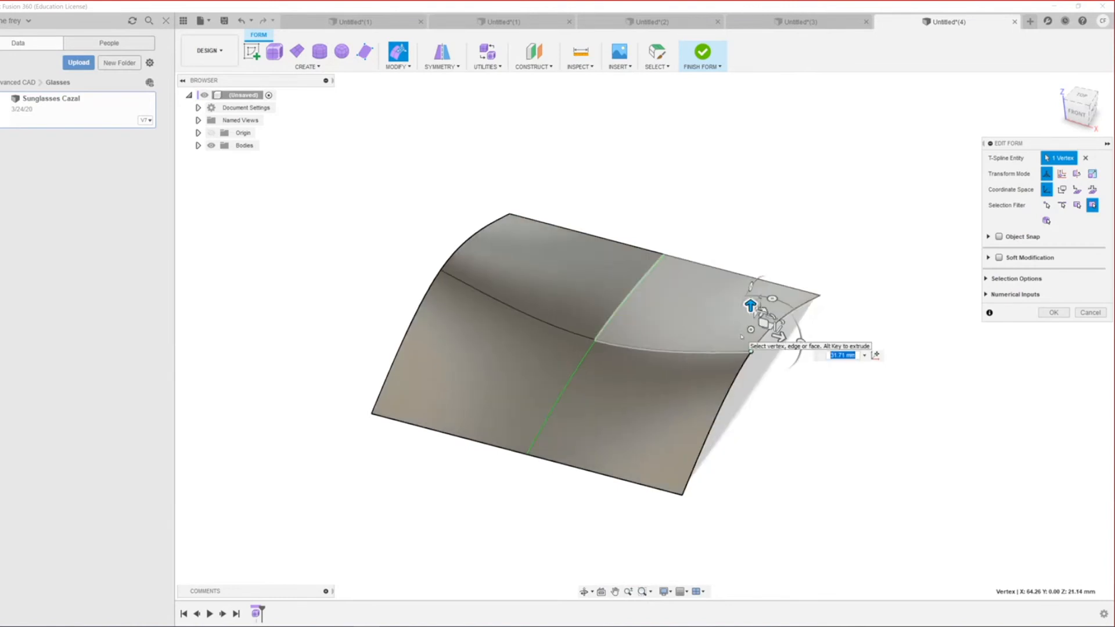
pyautogui.hotkey('ctrl', 'z')
# Step: Pull the plane's right boundary edges down about 60.7 mm into an arch
pyautogui.press('Escape')
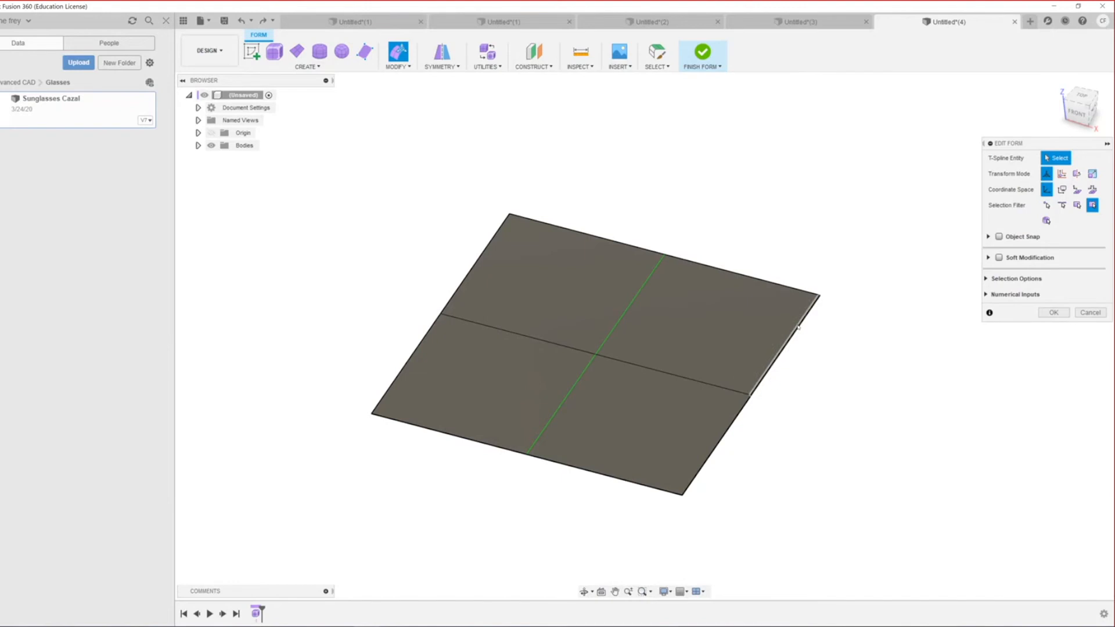
pyautogui.click(798, 329)
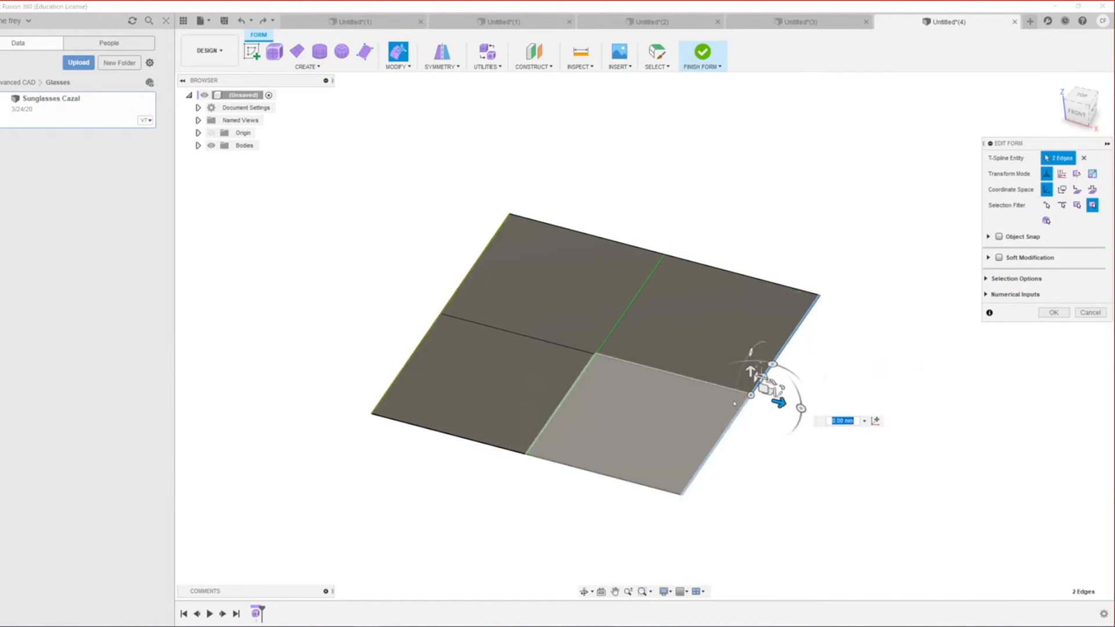
pyautogui.keyDown('alt'); pyautogui.moveTo(751, 372); pyautogui.dragTo(750, 517); pyautogui.keyUp('alt')
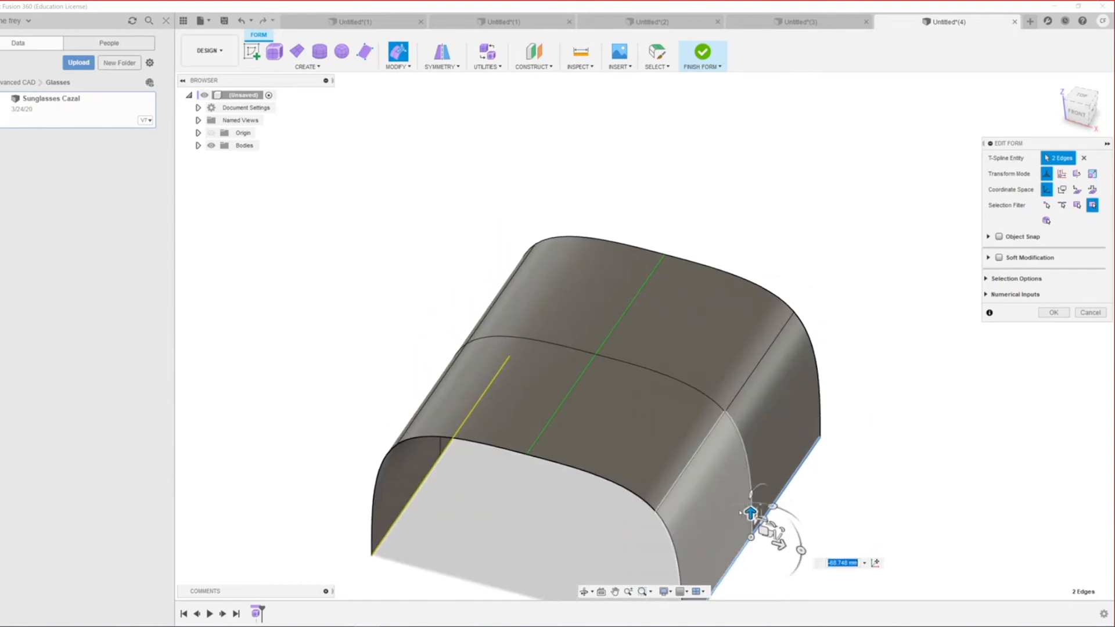
# Step: Stretch the arch's edges further down and push them outward into a wave
pyautogui.scroll(-4, 687, 412)
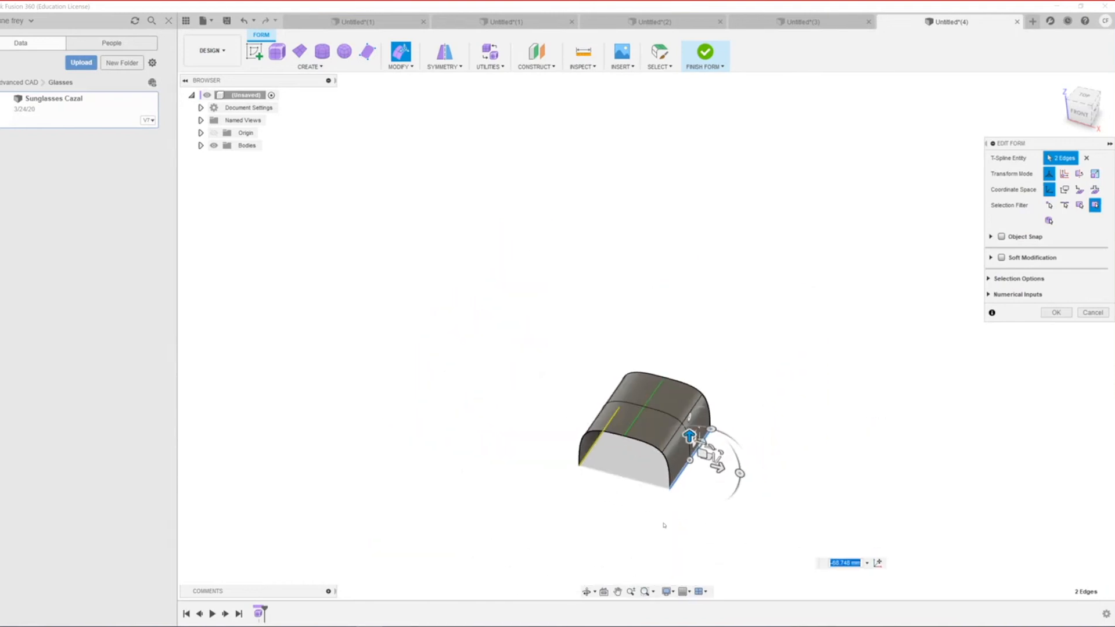
pyautogui.moveTo(665, 525); pyautogui.dragTo(642, 508, button='middle')
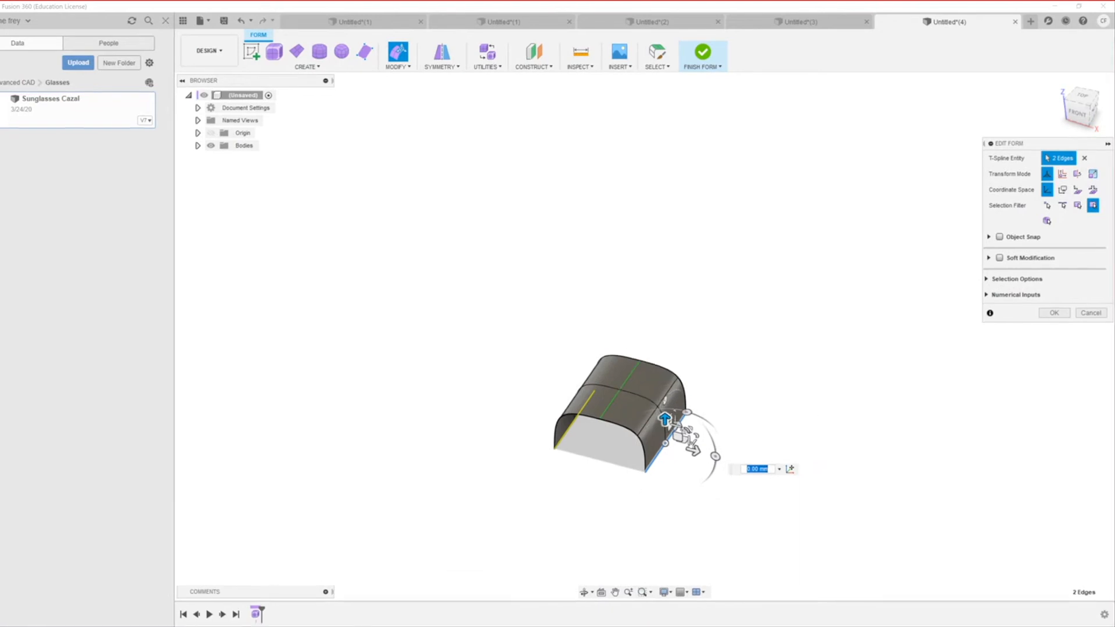
pyautogui.scroll(5, 664, 399)
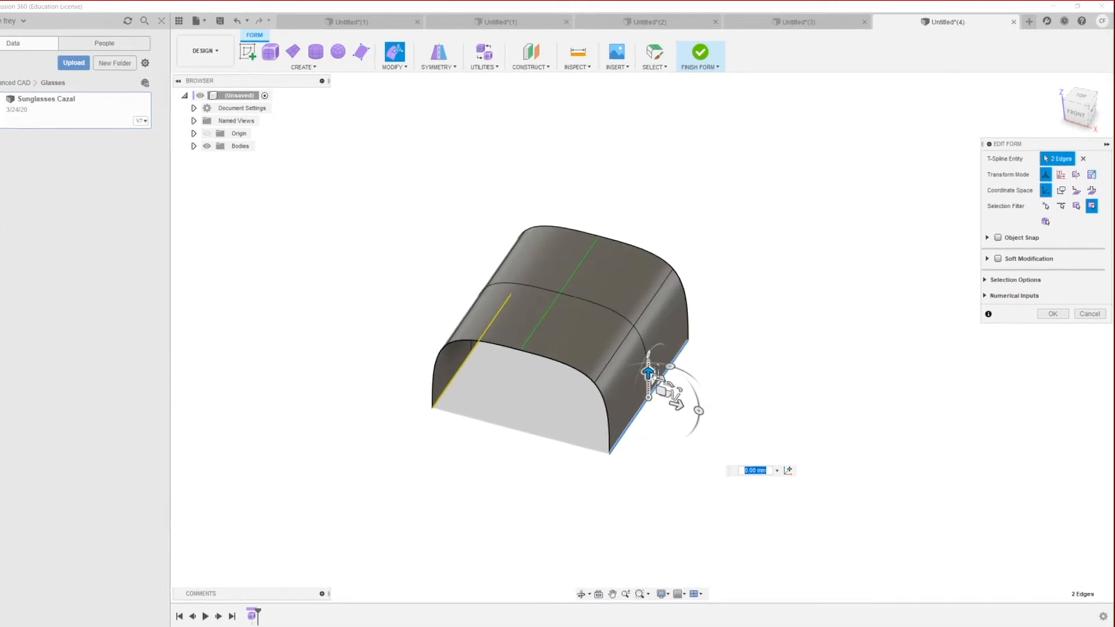
pyautogui.moveTo(648, 372); pyautogui.dragTo(647, 496)
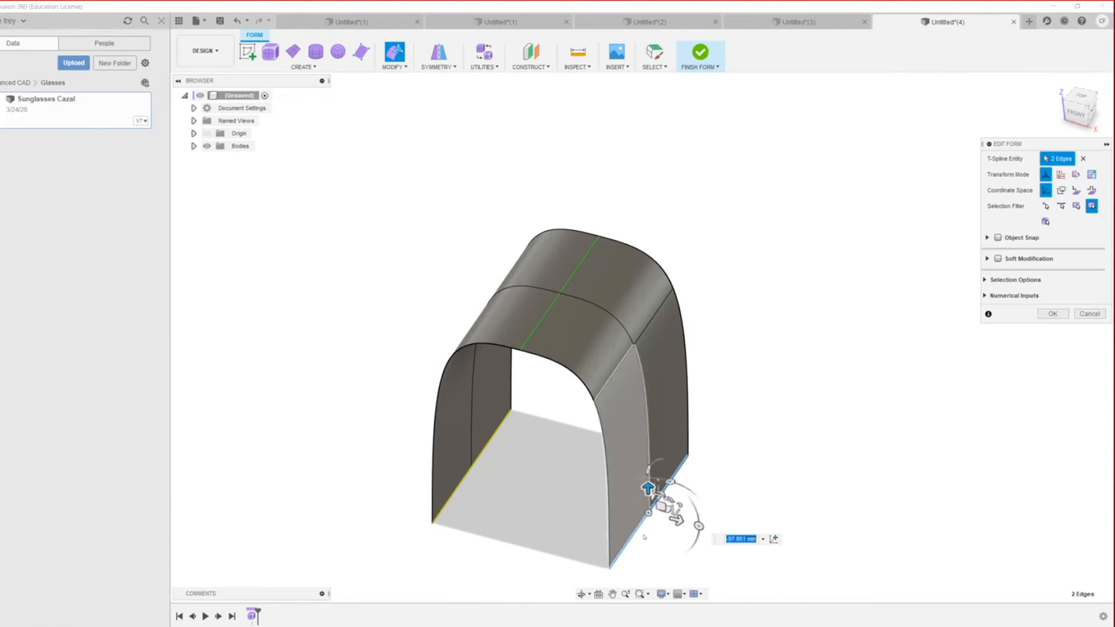
pyautogui.scroll(2, 668, 540)
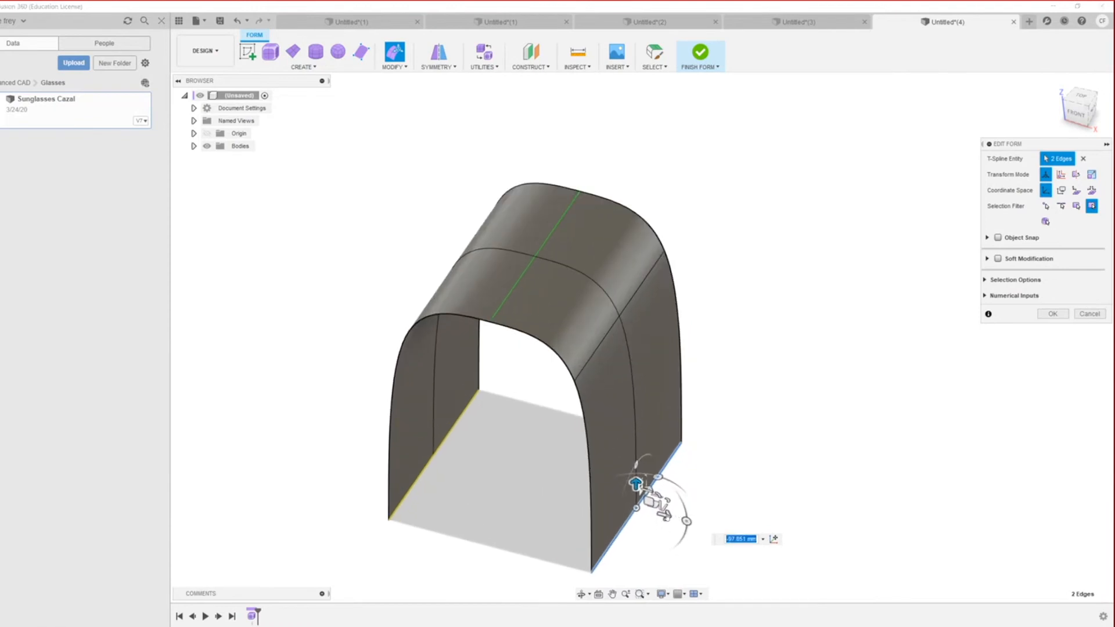
pyautogui.moveTo(664, 514); pyautogui.dragTo(847, 556)
# Step: Lift the outer edges about 115.98 mm into an upward lip
pyautogui.scroll(-3, 800, 527)
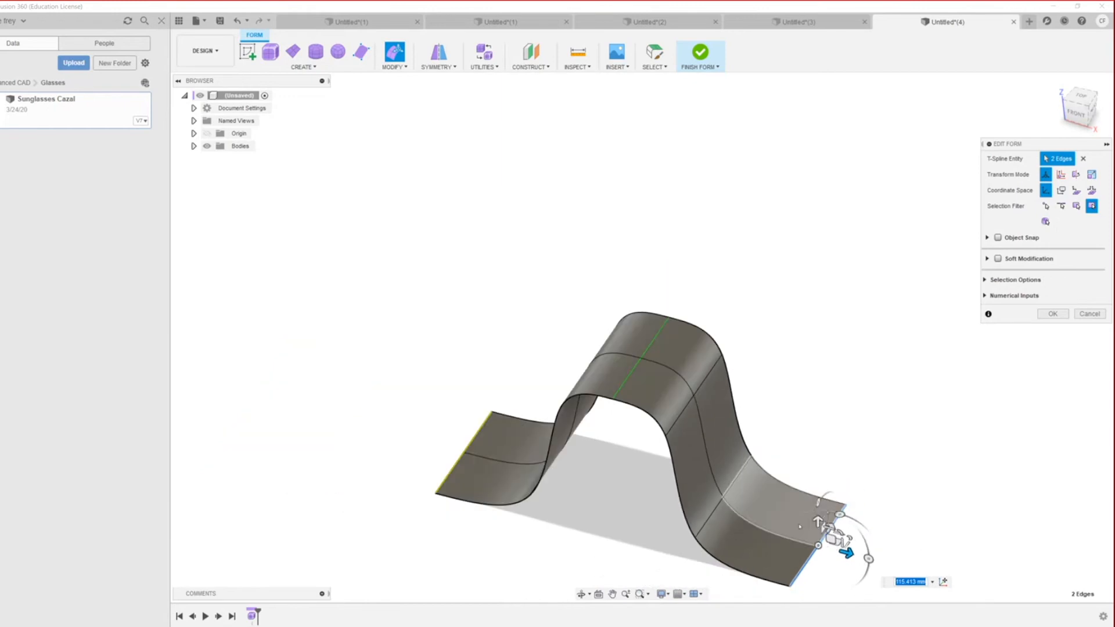
pyautogui.scroll(4, 800, 526)
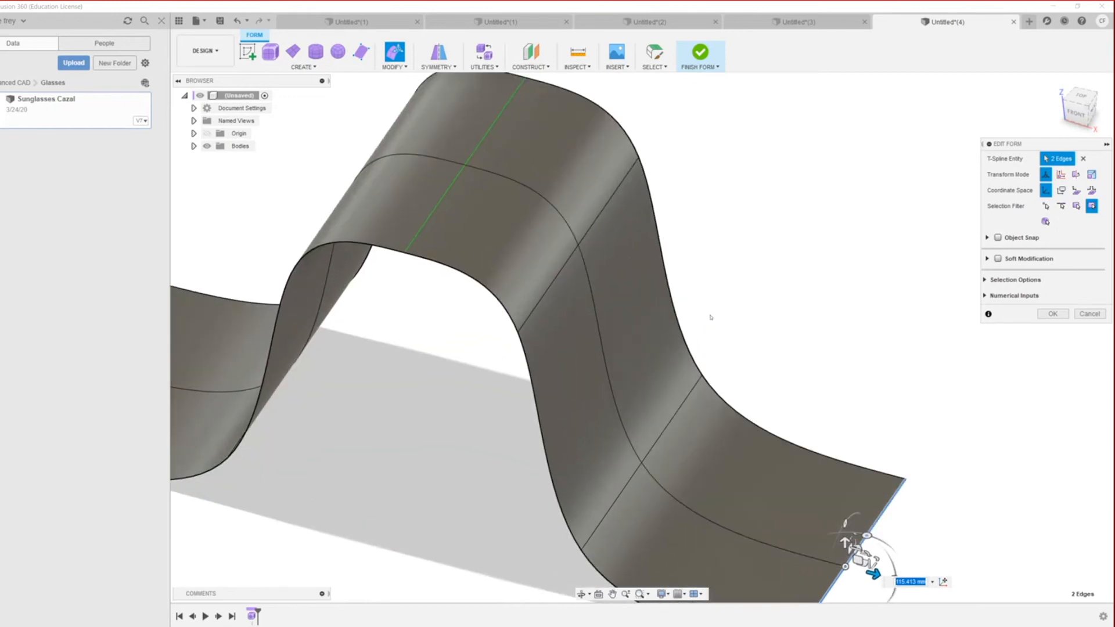
pyautogui.scroll(3, 711, 317)
pyautogui.scroll(-5, 825, 525)
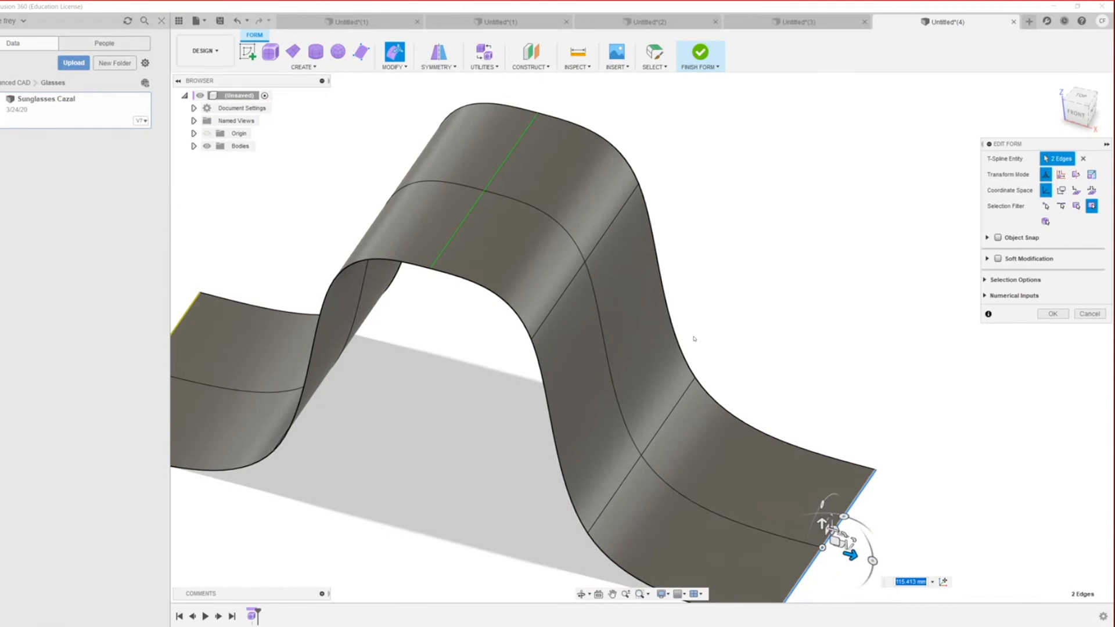
pyautogui.scroll(3, 757, 444)
pyautogui.moveTo(776, 413); pyautogui.dragTo(778, 150)
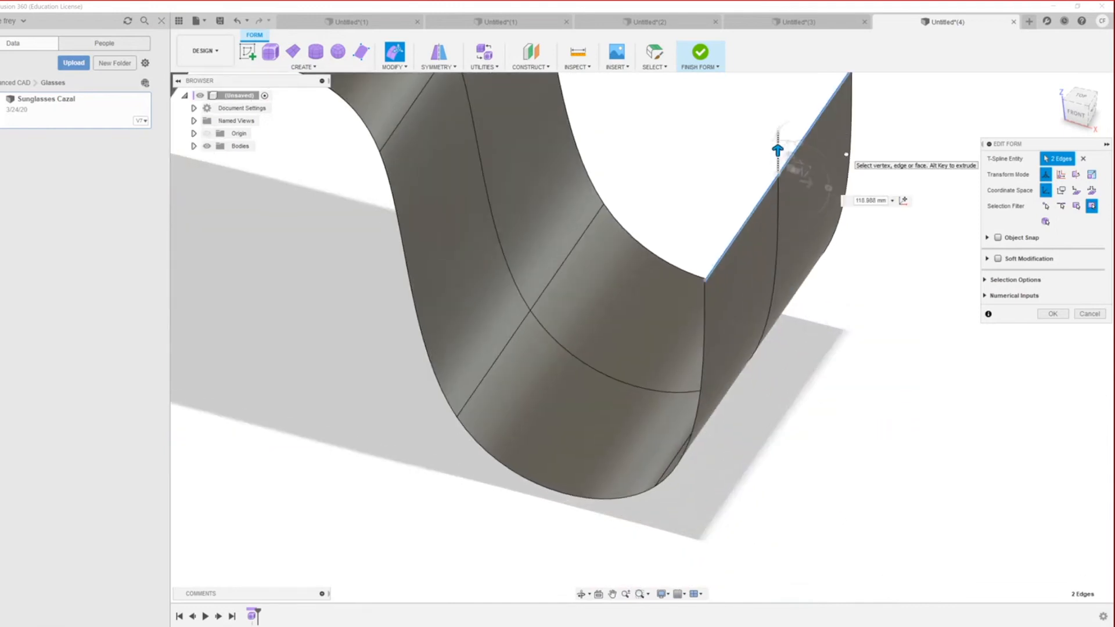
pyautogui.scroll(-5, 695, 474)
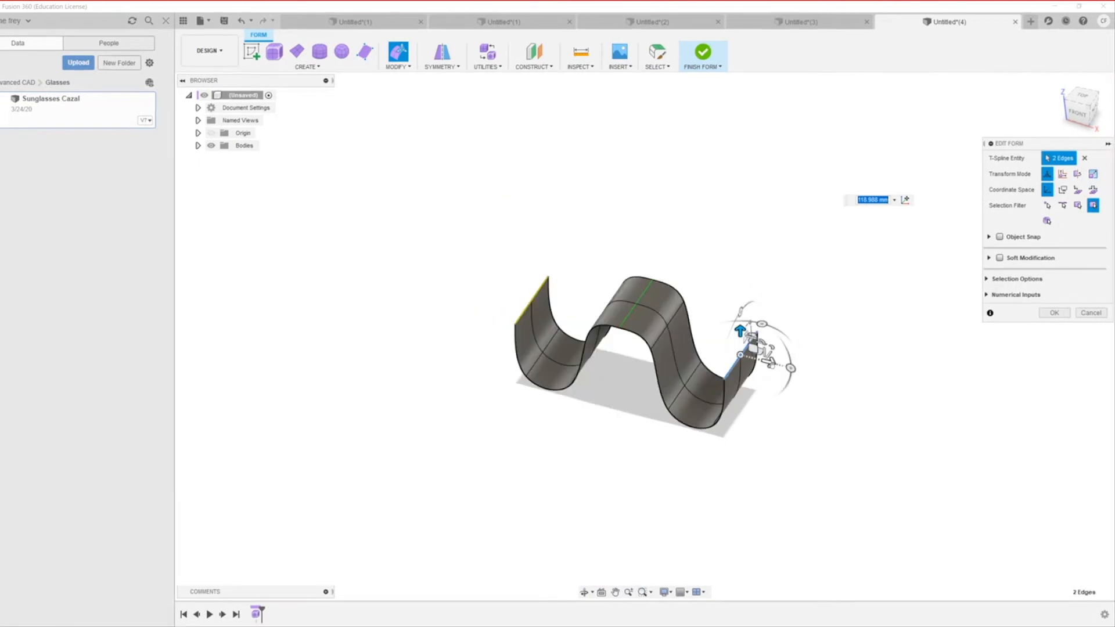
# Step: Nudge the lip edges inward, then clear the face selection
pyautogui.click(748, 367)
pyautogui.moveTo(768, 363); pyautogui.dragTo(735, 356)
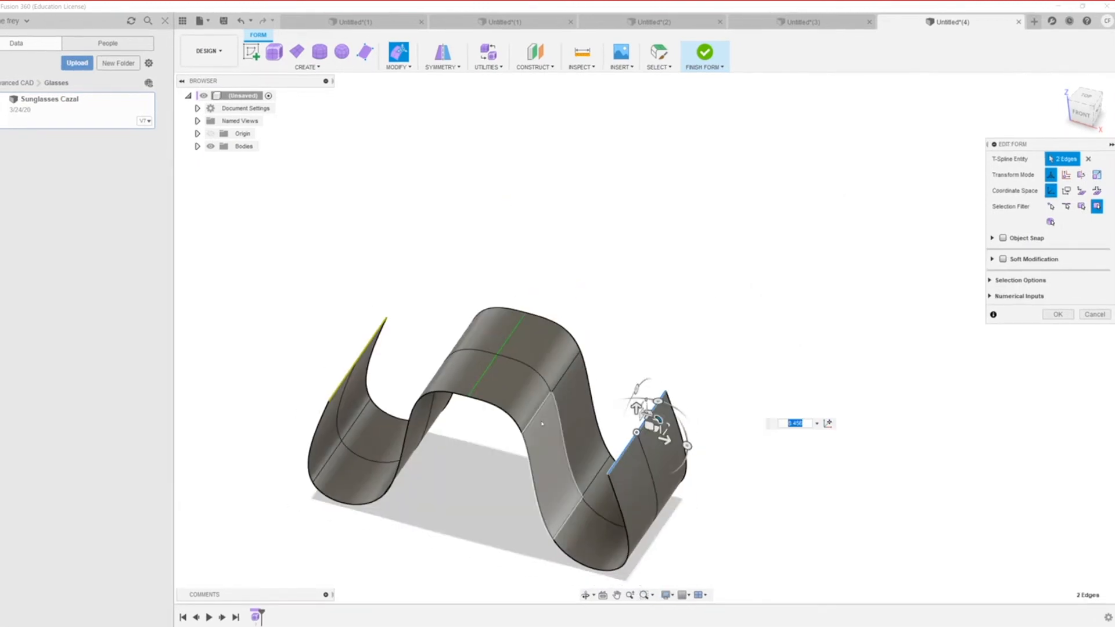
pyautogui.scroll(-2, 598, 436)
pyautogui.scroll(5, 604, 453)
pyautogui.scroll(1, 622, 409)
pyautogui.click(661, 355)
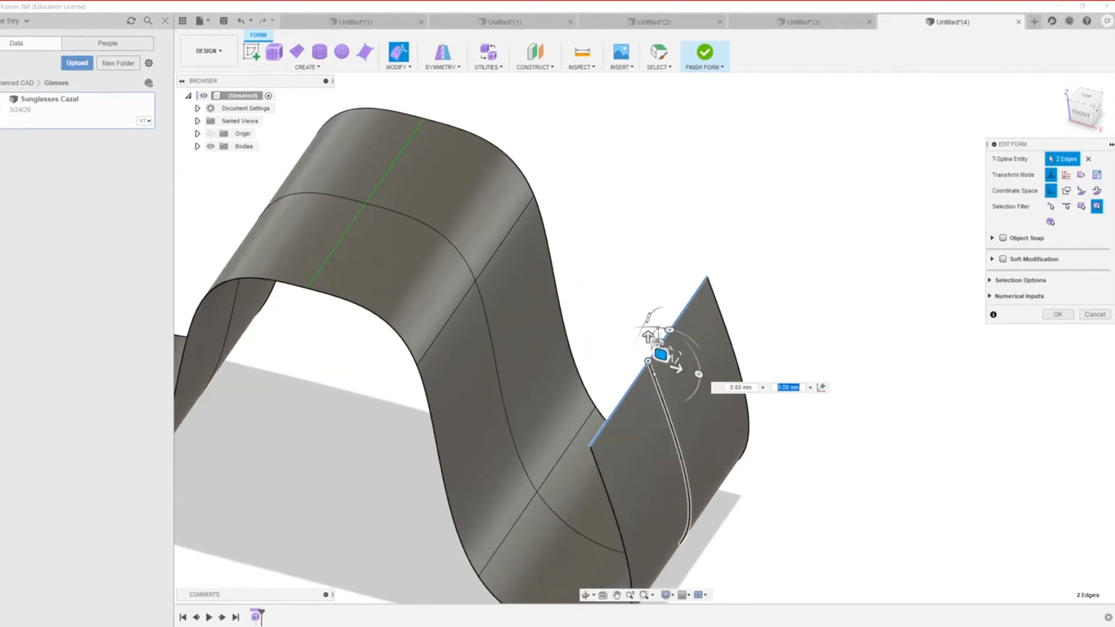
pyautogui.click(632, 445)
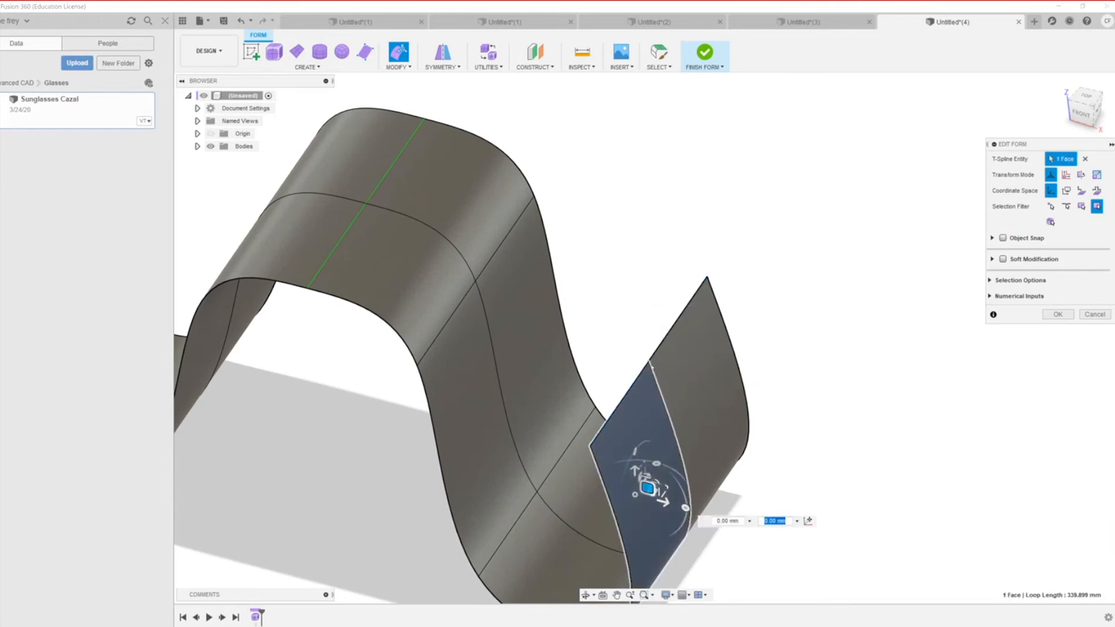
pyautogui.click(673, 270)
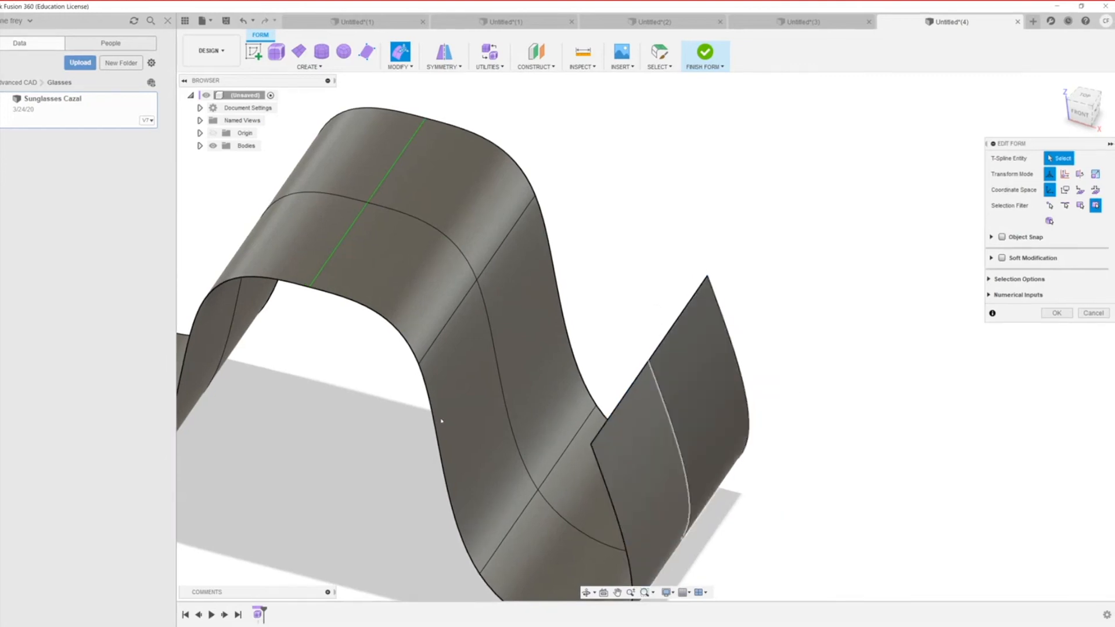
pyautogui.scroll(-2, 481, 567)
pyautogui.scroll(-3, 601, 439)
pyautogui.scroll(5, 604, 453)
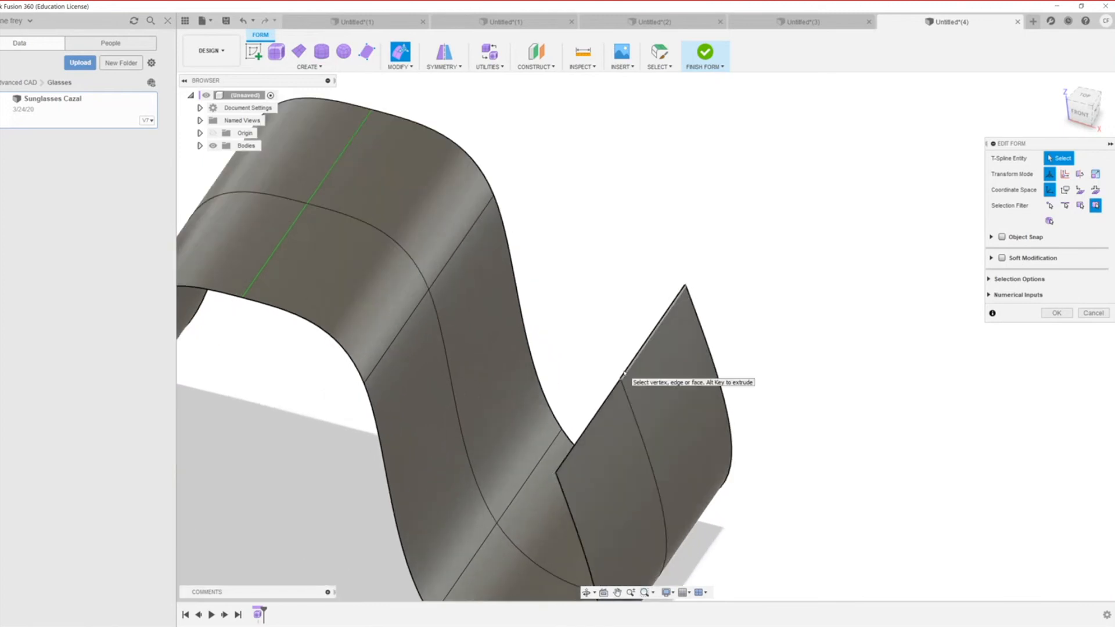
# Step: Raise both halves of the band's end edge about 7 mm and shift them outward about 5 mm
pyautogui.click(624, 375)
pyautogui.keyDown('shift'); pyautogui.click(603, 405); pyautogui.keyUp('shift')
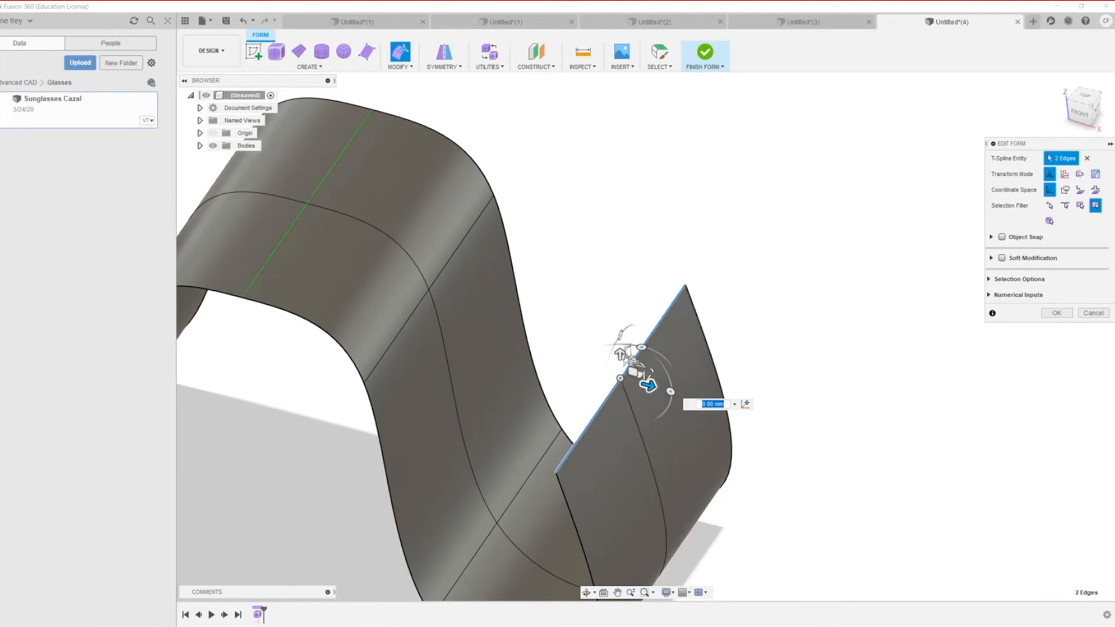
pyautogui.moveTo(619, 354)
pyautogui.mouseDown()
pyautogui.moveTo(619, 326)
pyautogui.moveTo(620, 340)
pyautogui.mouseUp()
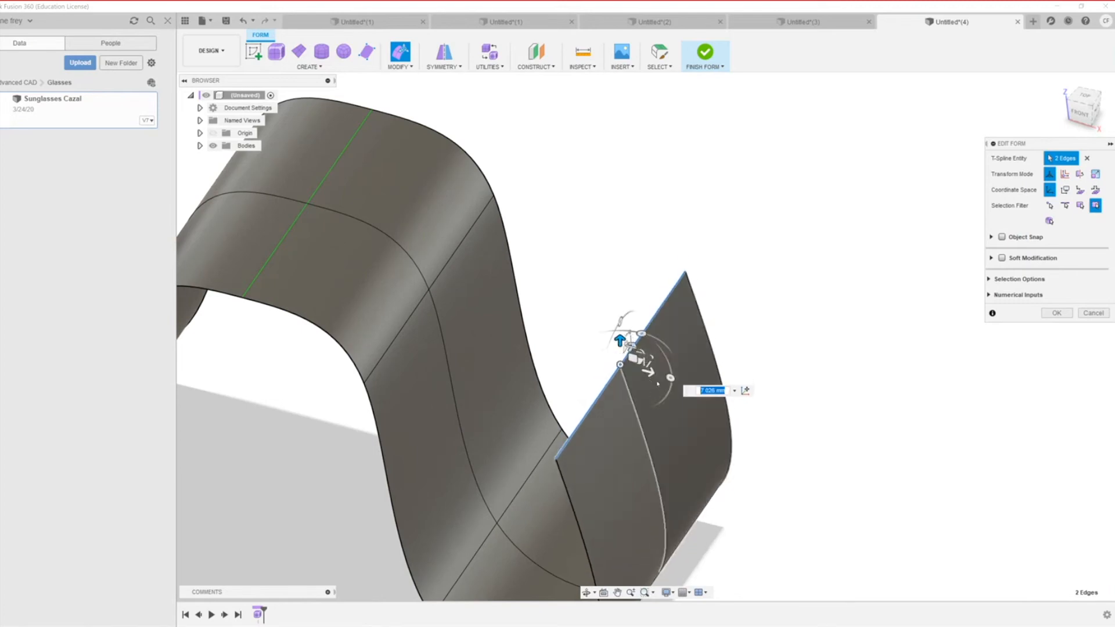
pyautogui.moveTo(647, 373); pyautogui.dragTo(668, 378)
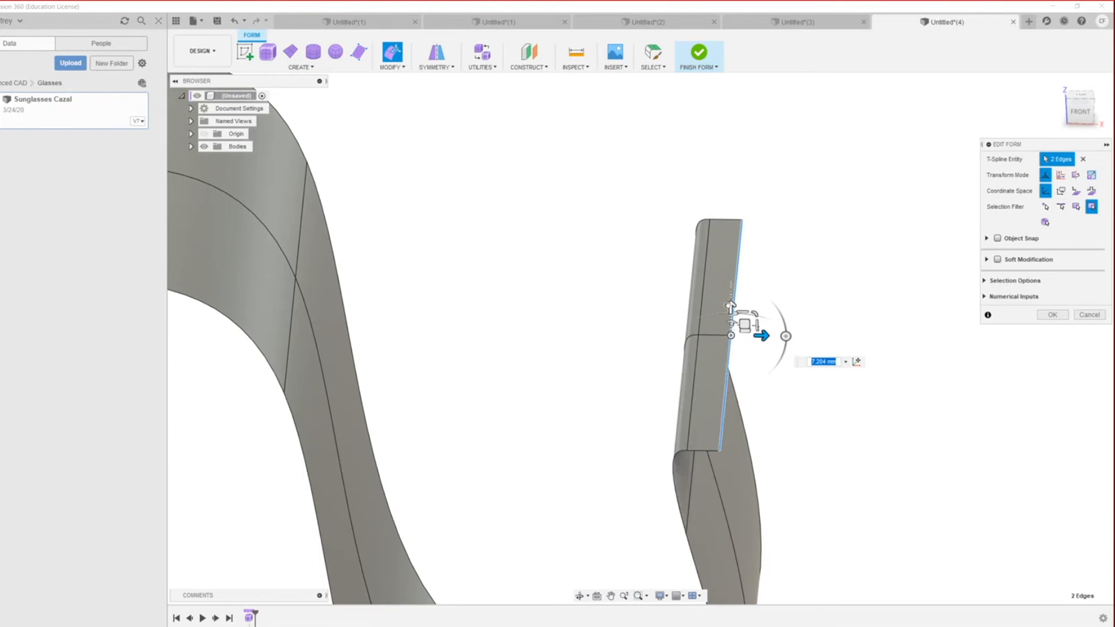
# Step: Scale the end edges and pull them up from about 98 mm to 316 mm
pyautogui.keyDown('alt'); pyautogui.moveTo(743, 312); pyautogui.dragTo(730, 182); pyautogui.keyUp('alt')
pyautogui.scroll(-3, 655, 391)
pyautogui.scroll(-3, 694, 433)
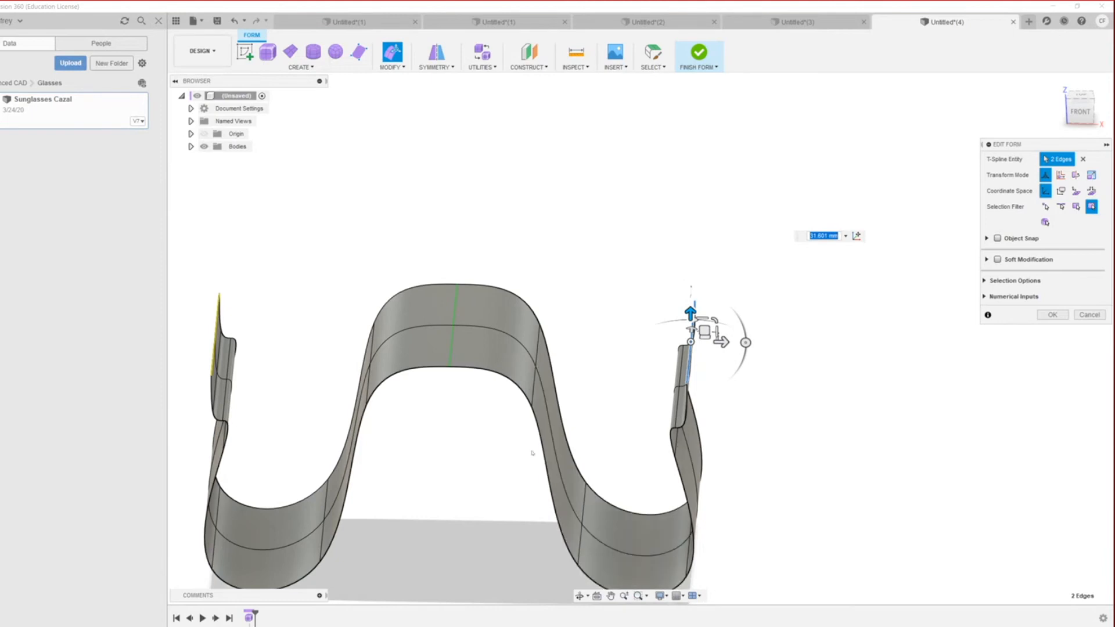
pyautogui.moveTo(691, 316); pyautogui.dragTo(586, 246)
pyautogui.scroll(-5, 482, 343)
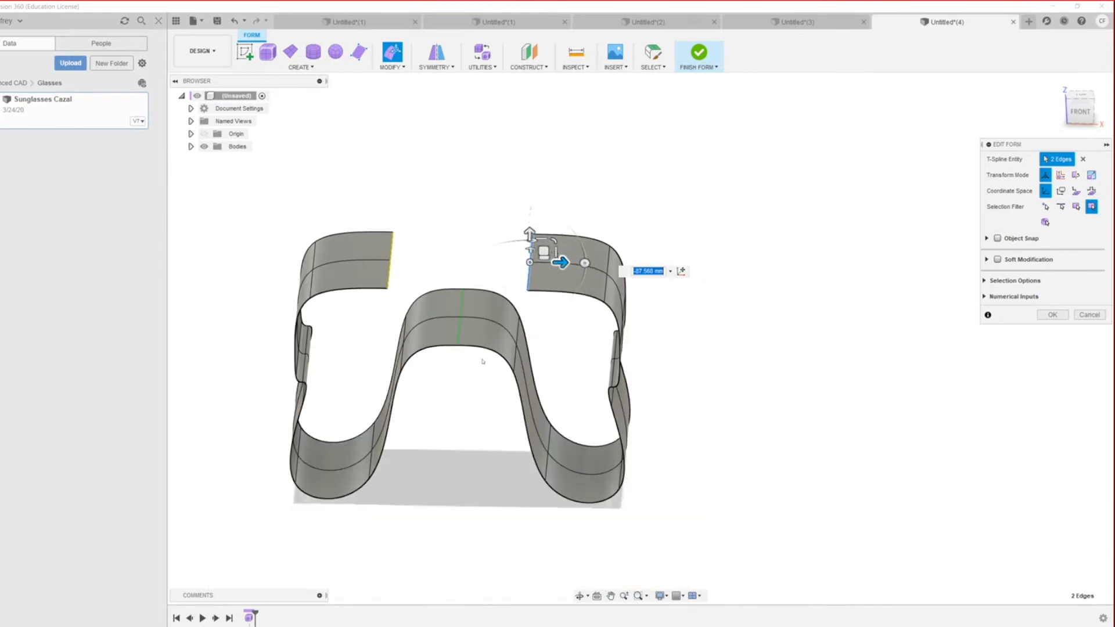
pyautogui.scroll(-1, 476, 376)
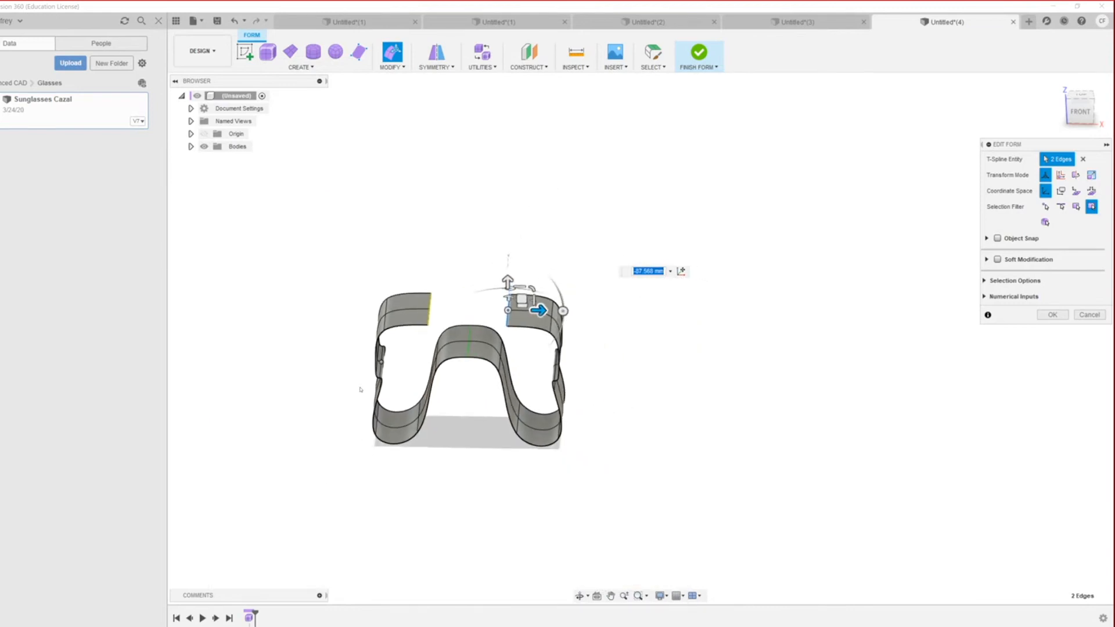
pyautogui.scroll(-1, 357, 387)
pyautogui.scroll(1, 498, 316)
pyautogui.scroll(2, 465, 332)
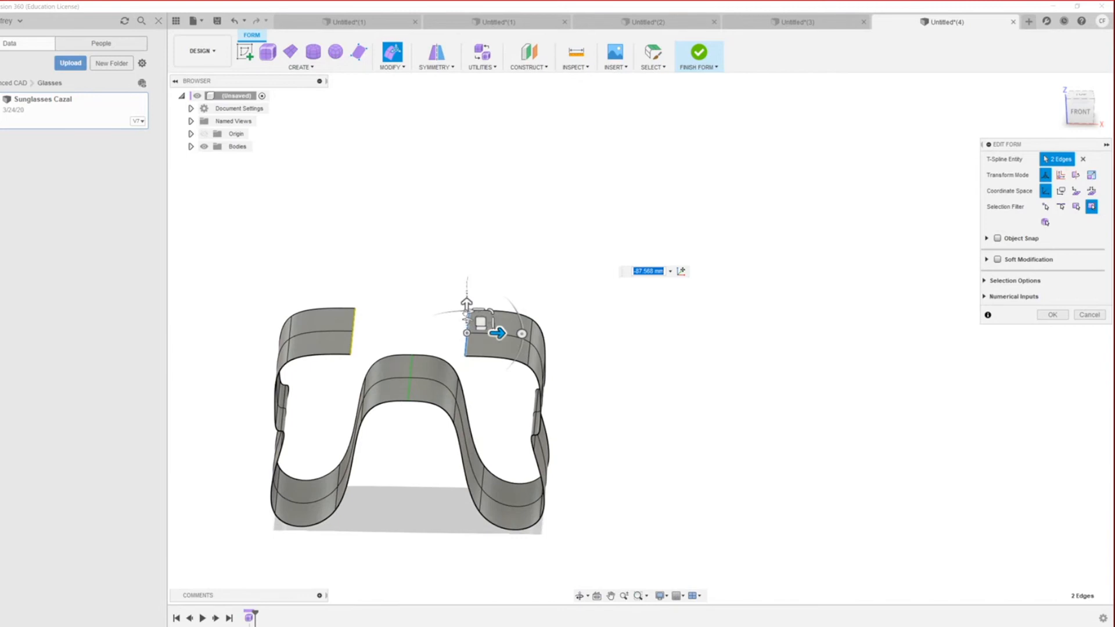
pyautogui.moveTo(466, 303); pyautogui.dragTo(466, 248)
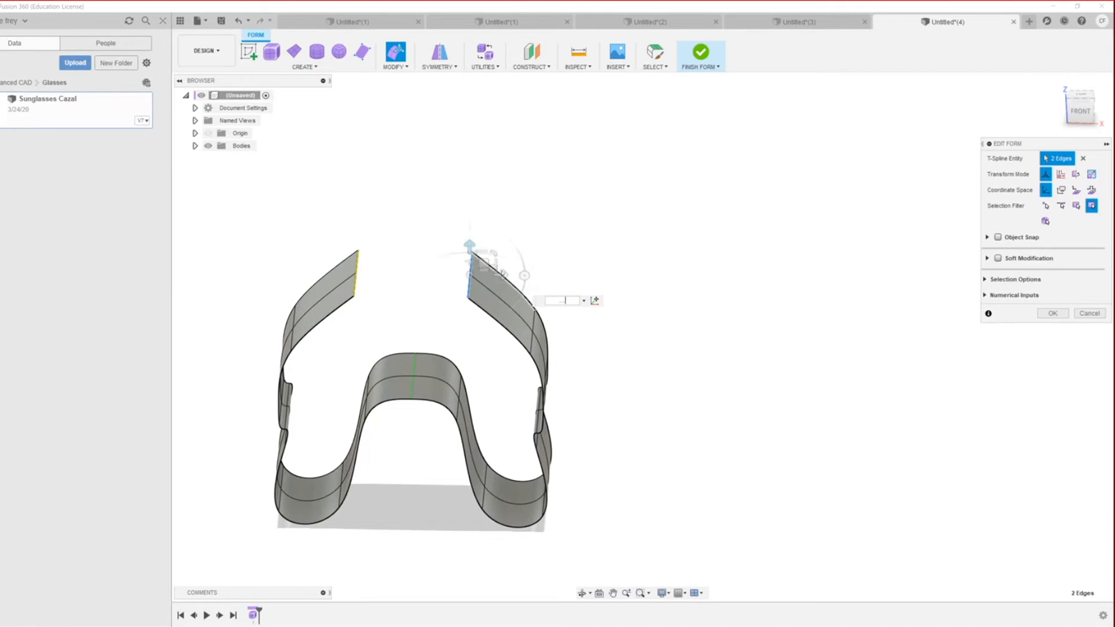
# Step: Tilt both top flap faces inward about -68 mm to form a peak
pyautogui.keyDown('shift'); pyautogui.click(488, 275); pyautogui.keyUp('shift')
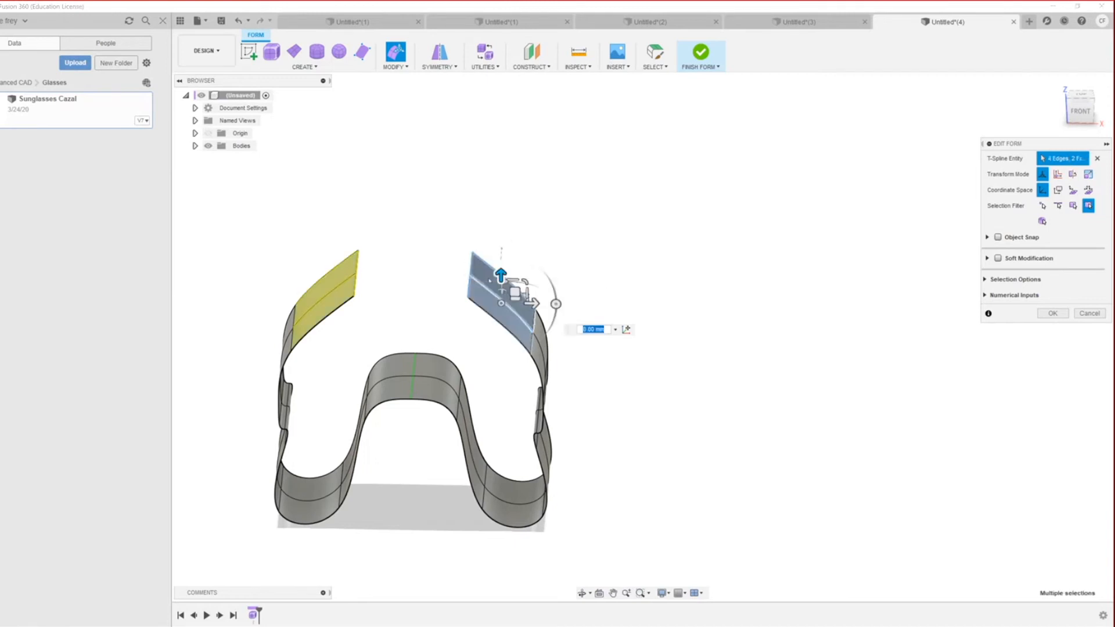
pyautogui.moveTo(531, 302); pyautogui.dragTo(473, 303)
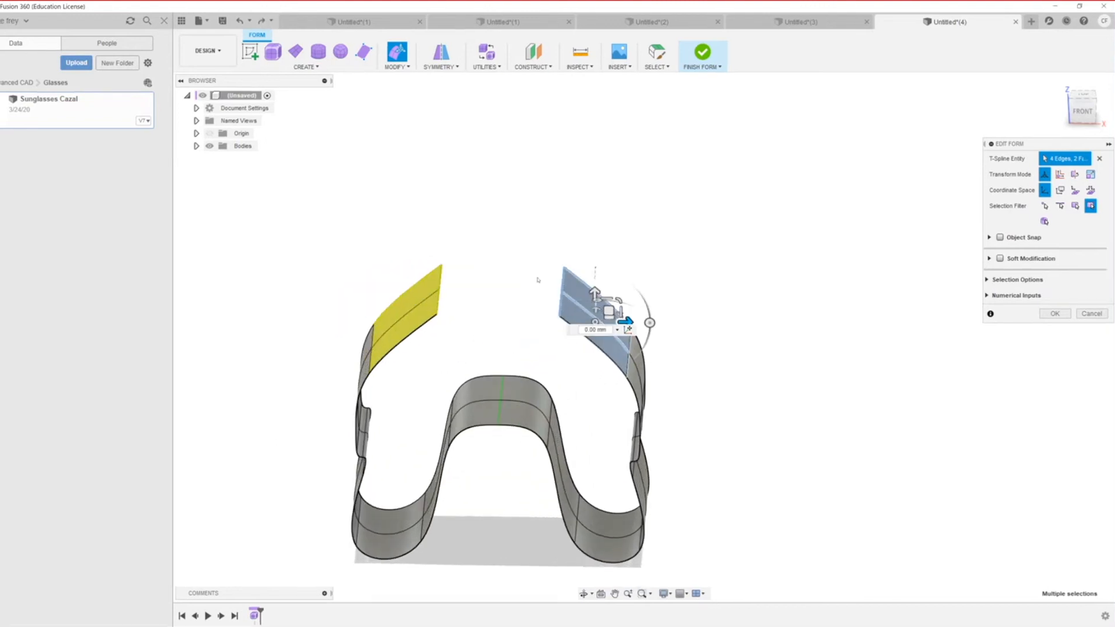
pyautogui.click(555, 295)
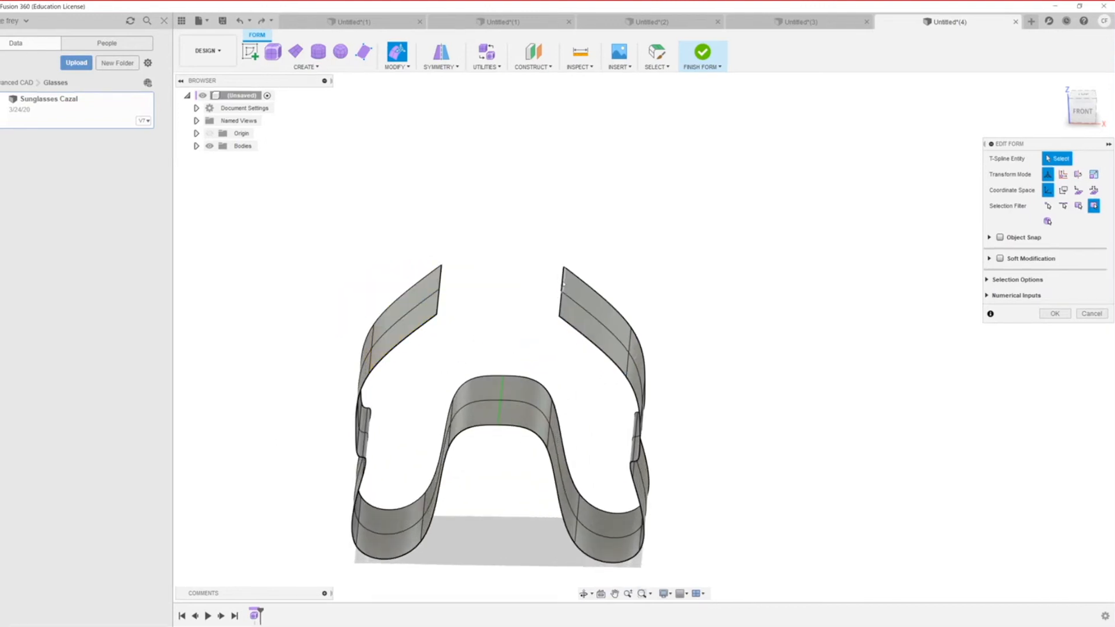
# Step: Move the right flap's two top edges inward about -34 mm and finish the edit
pyautogui.click(562, 284)
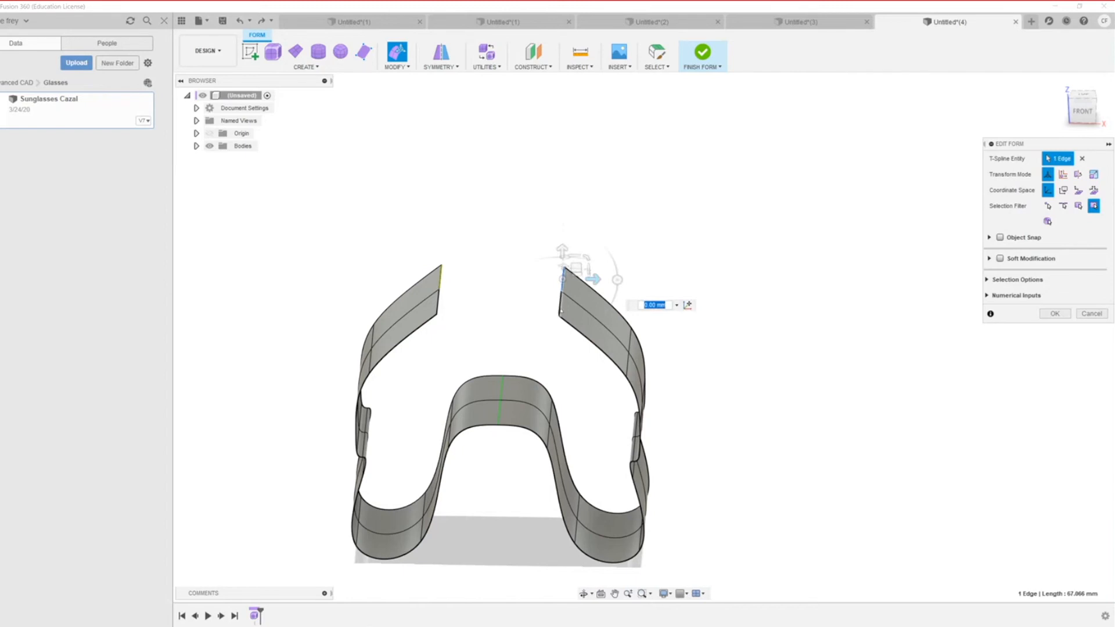
pyautogui.keyDown('shift'); pyautogui.click(560, 305); pyautogui.keyUp('shift')
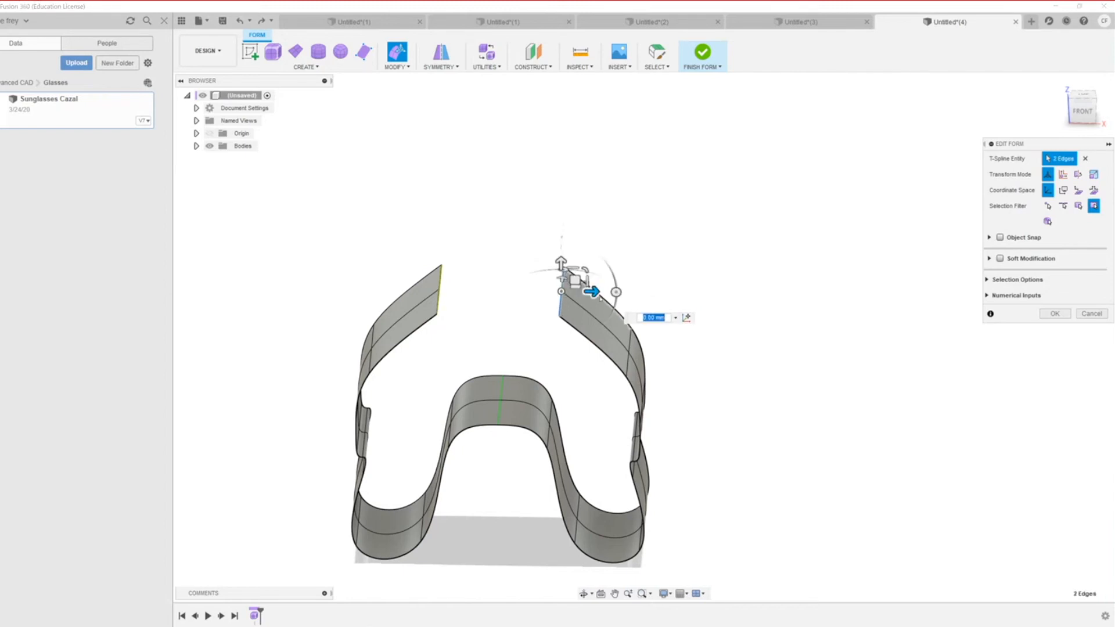
pyautogui.moveTo(592, 291); pyautogui.dragTo(545, 309)
pyautogui.scroll(-2, 460, 375)
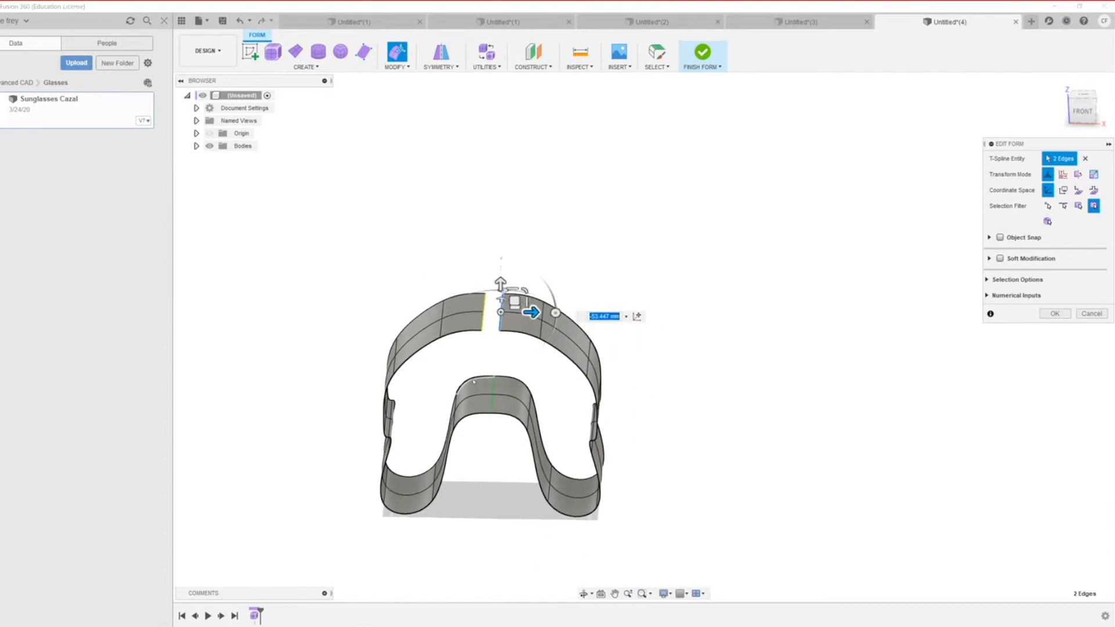
pyautogui.press('Return')
# Step: Orbit to an angled view and select the arch's top edge
pyautogui.scroll(-2, 520, 465)
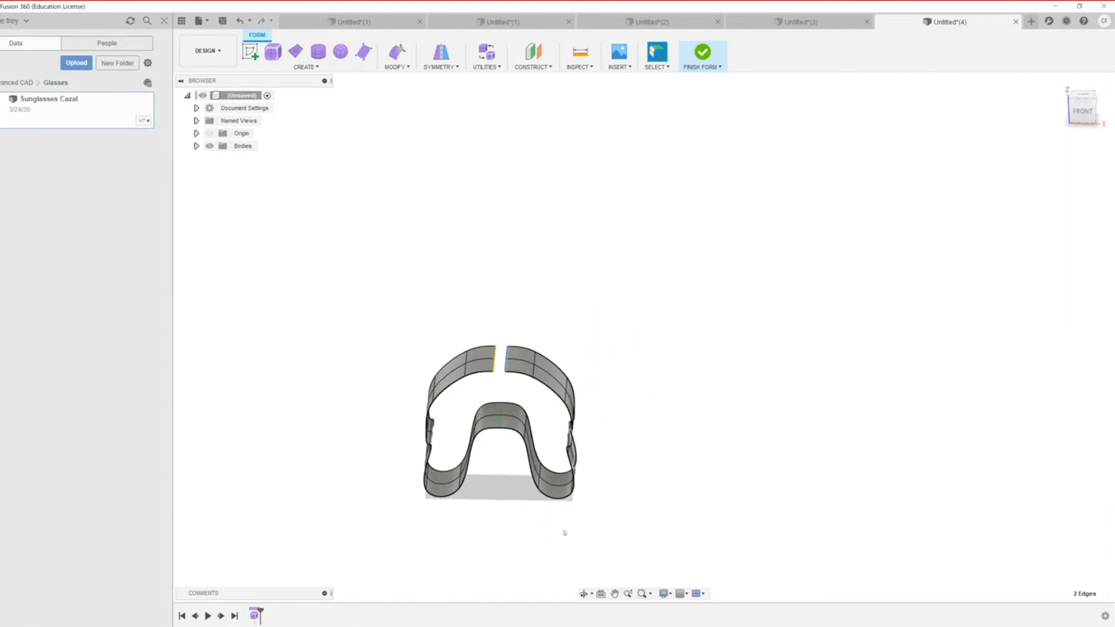
pyautogui.scroll(-3, 564, 533)
pyautogui.keyDown('shift'); pyautogui.moveTo(576, 528); pyautogui.dragTo(462, 493, button='middle'); pyautogui.keyUp('shift')
pyautogui.scroll(-1, 451, 458)
pyautogui.scroll(4, 521, 463)
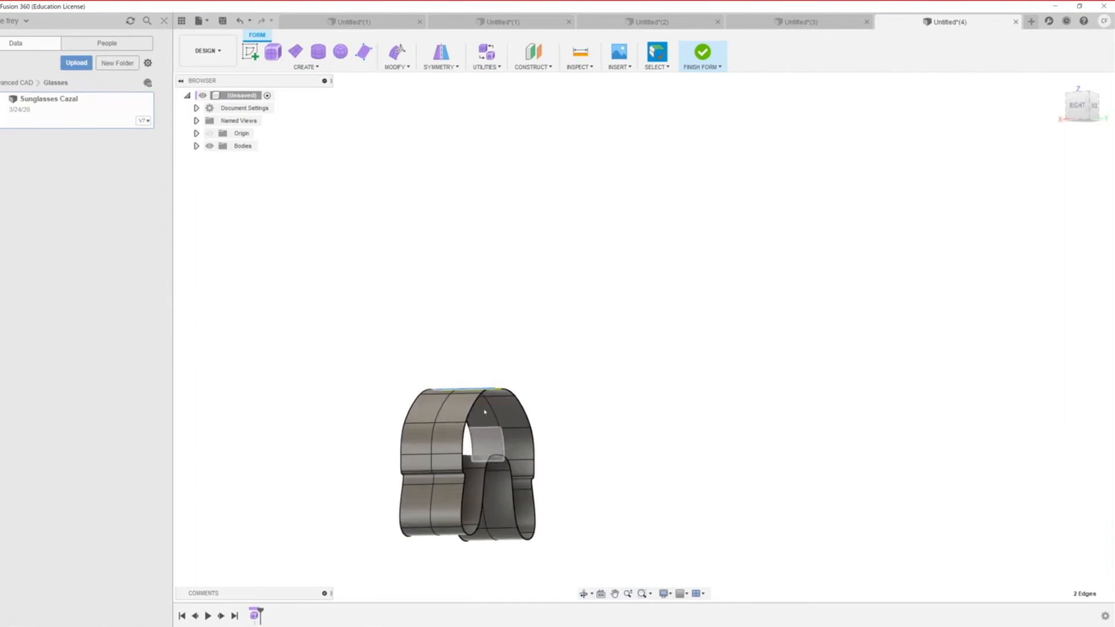
pyautogui.click(480, 399)
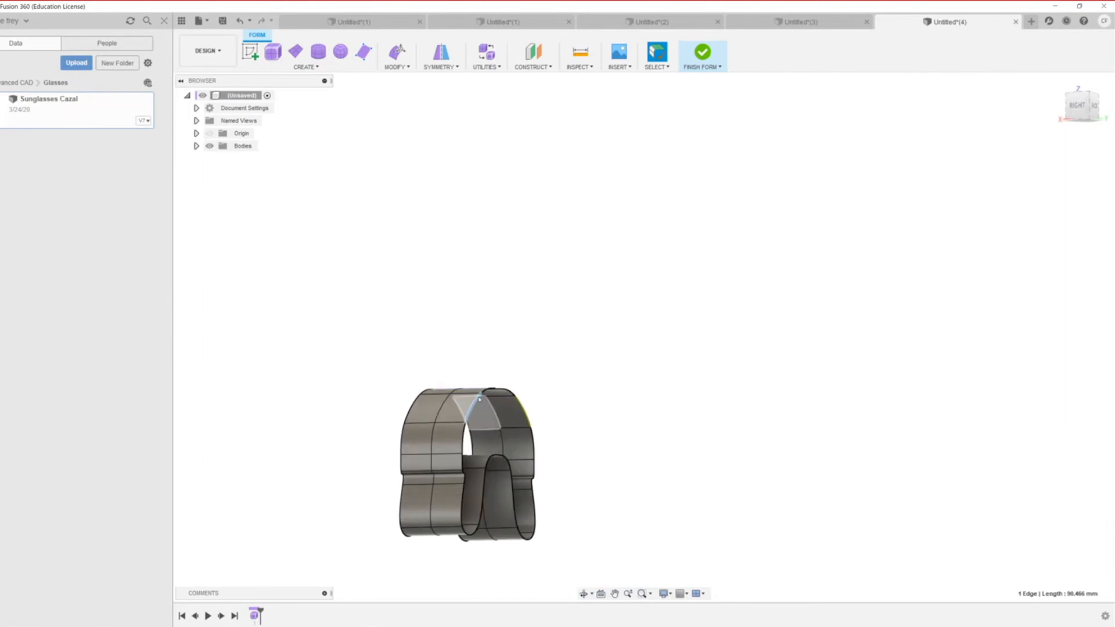
# Step: Push the arch's top edge outward to 105.543 mm with Edit Form
pyautogui.rightClick(471, 400)
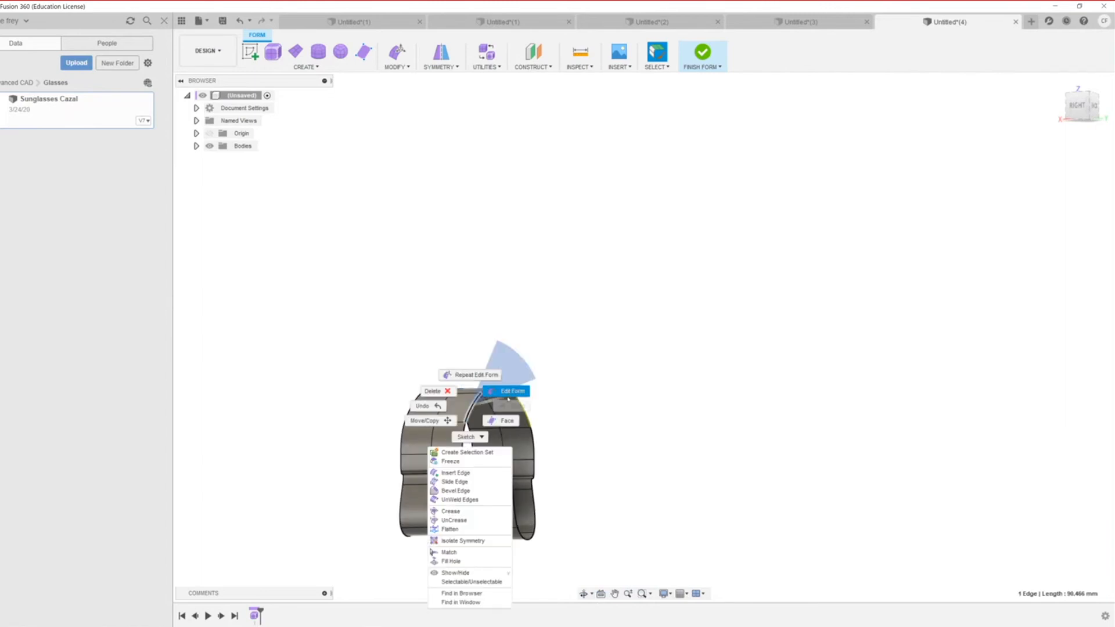
pyautogui.click(511, 390)
pyautogui.moveTo(503, 408); pyautogui.dragTo(552, 408)
pyautogui.scroll(-3, 433, 482)
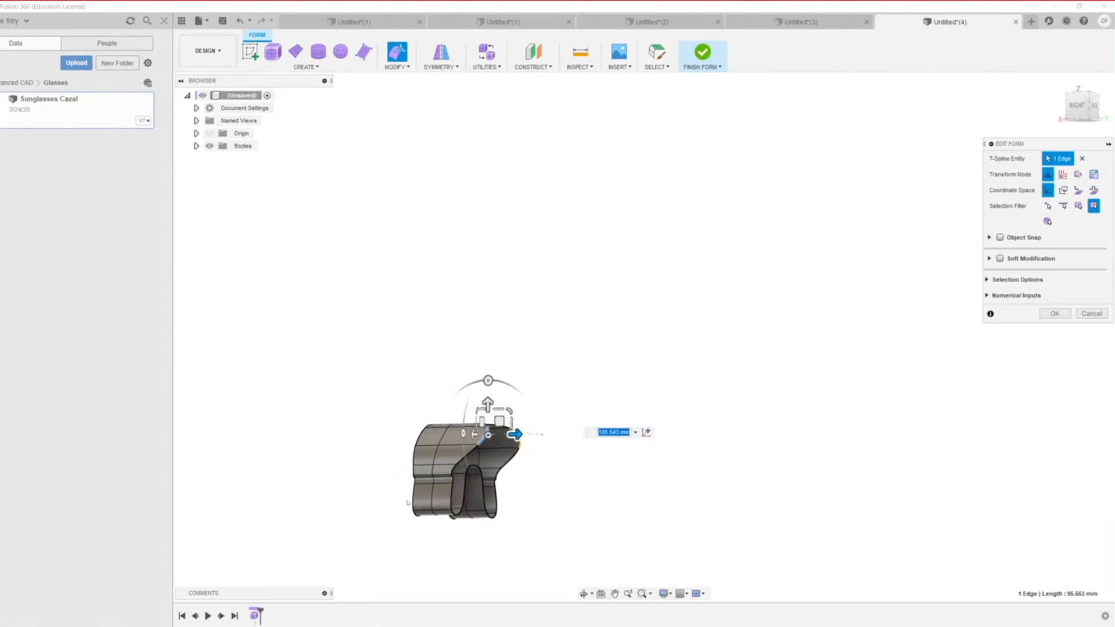
pyautogui.scroll(2, 434, 509)
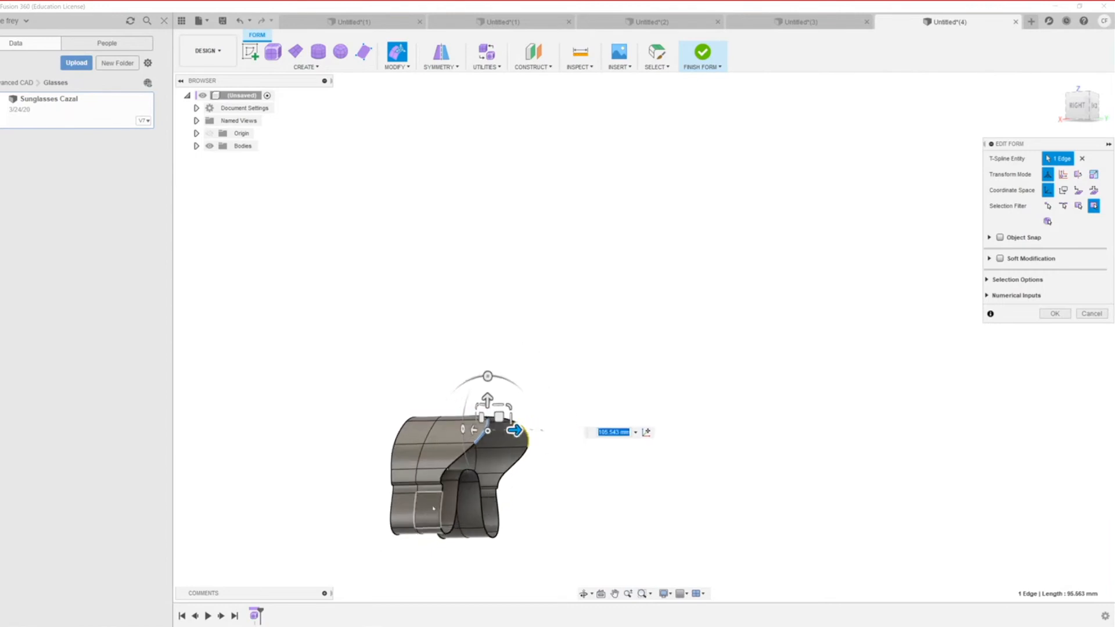
# Step: Select a second curved inner edge and push both curved edges outward
pyautogui.keyDown('shift'); pyautogui.moveTo(433, 509); pyautogui.dragTo(399, 475, button='middle'); pyautogui.keyUp('shift')
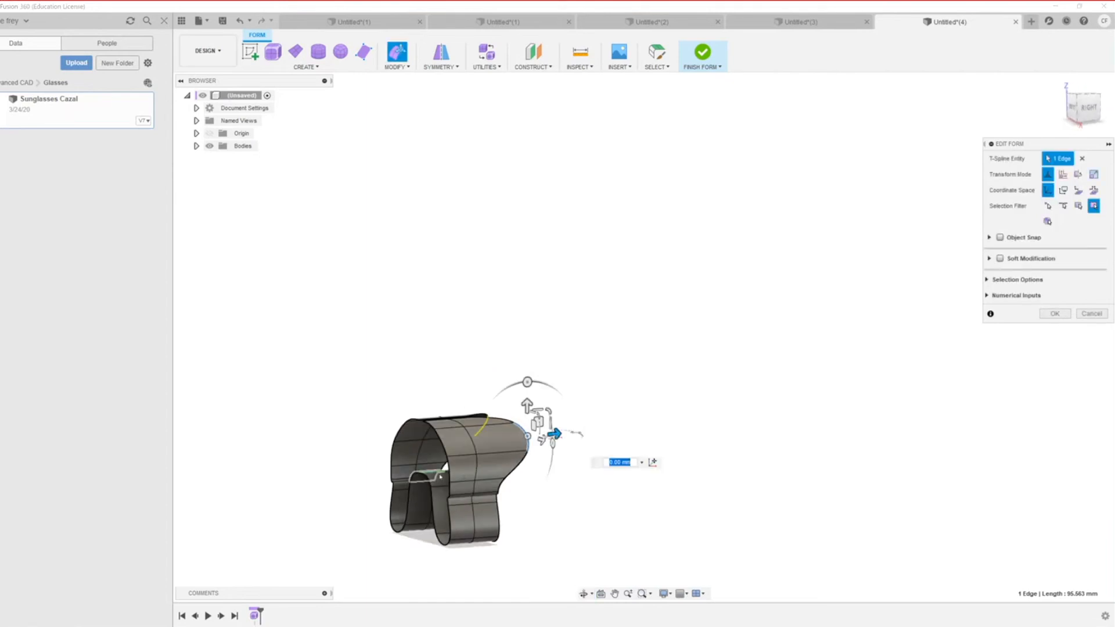
pyautogui.scroll(5, 441, 476)
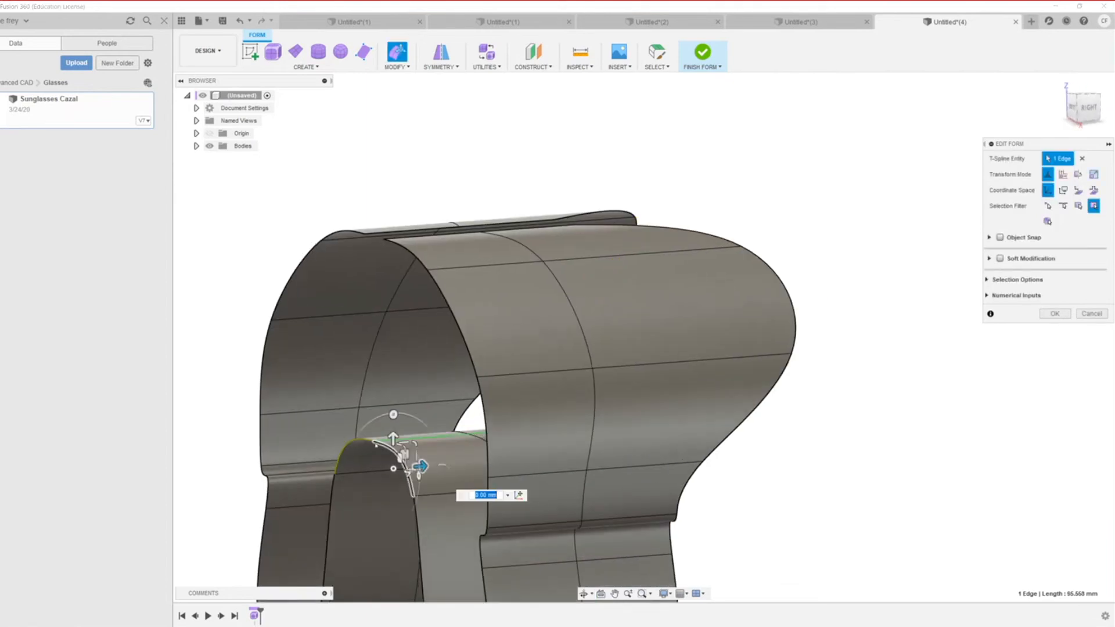
pyautogui.keyDown('shift'); pyautogui.click(404, 464); pyautogui.keyUp('shift')
pyautogui.moveTo(401, 467); pyautogui.dragTo(397, 457)
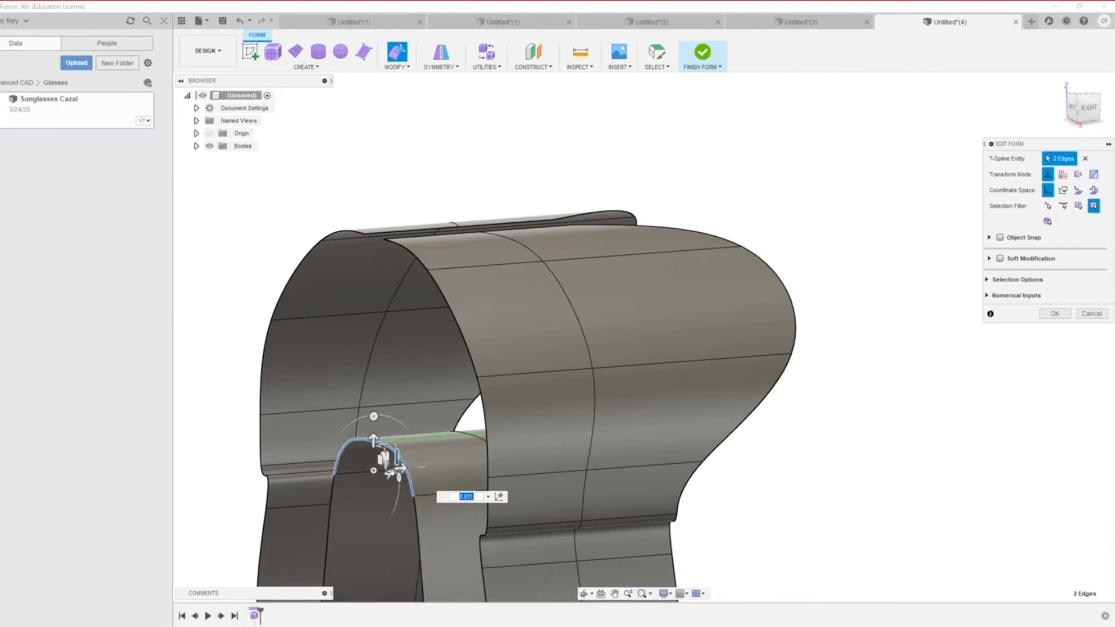
pyautogui.scroll(-3, 389, 474)
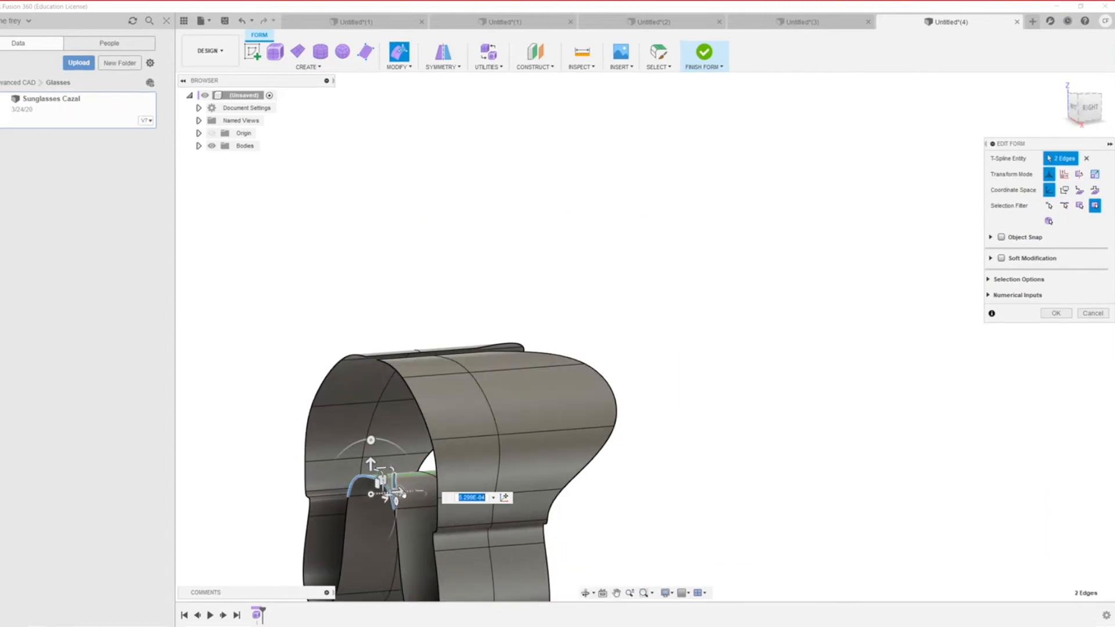
pyautogui.moveTo(398, 494); pyautogui.dragTo(410, 504)
pyautogui.scroll(-2, 361, 526)
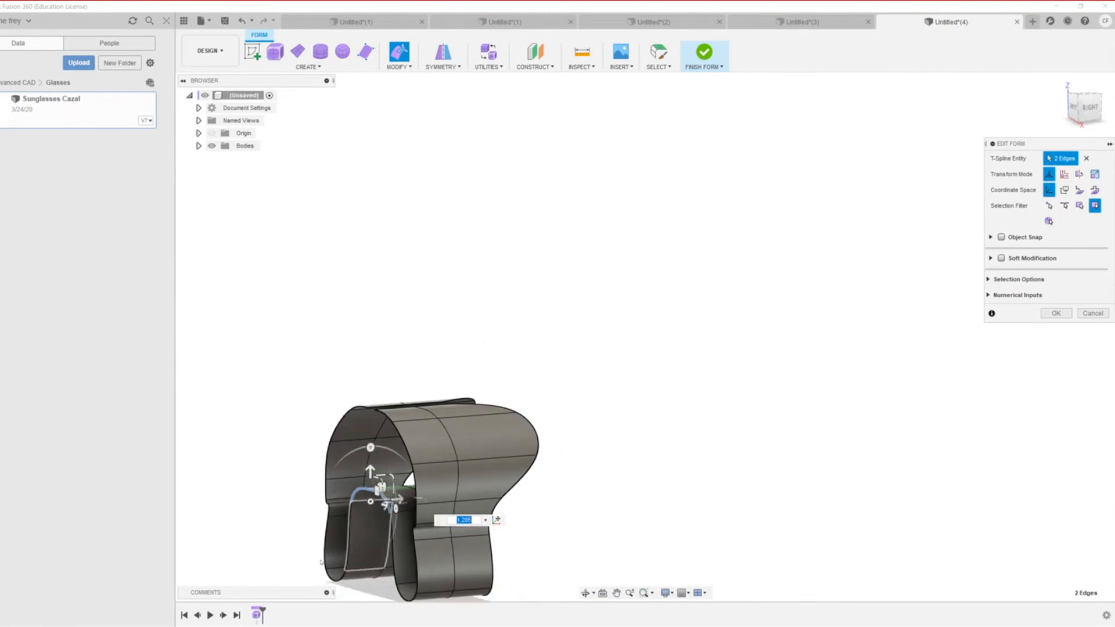
pyautogui.scroll(-1, 325, 540)
# Step: Orbit to a tilted front view and clear the edge selection to review the fold
pyautogui.keyDown('shift'); pyautogui.moveTo(359, 542); pyautogui.dragTo(543, 517, button='middle'); pyautogui.keyUp('shift')
pyautogui.scroll(-2, 473, 532)
pyautogui.scroll(3, 474, 532)
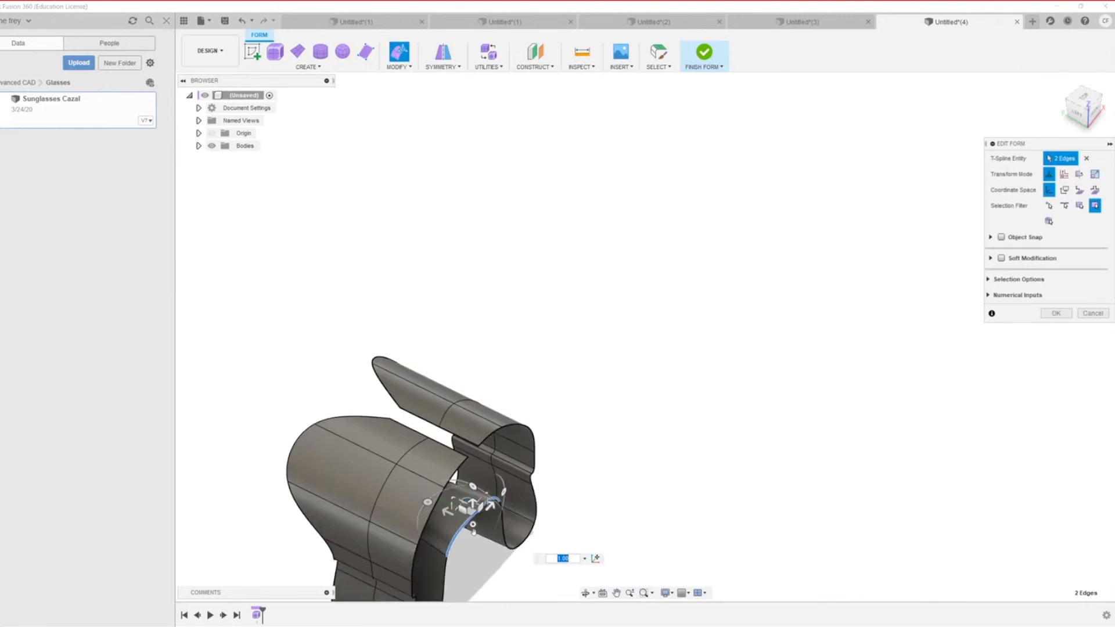
pyautogui.scroll(3, 473, 532)
pyautogui.click(479, 540)
pyautogui.scroll(-2, 472, 527)
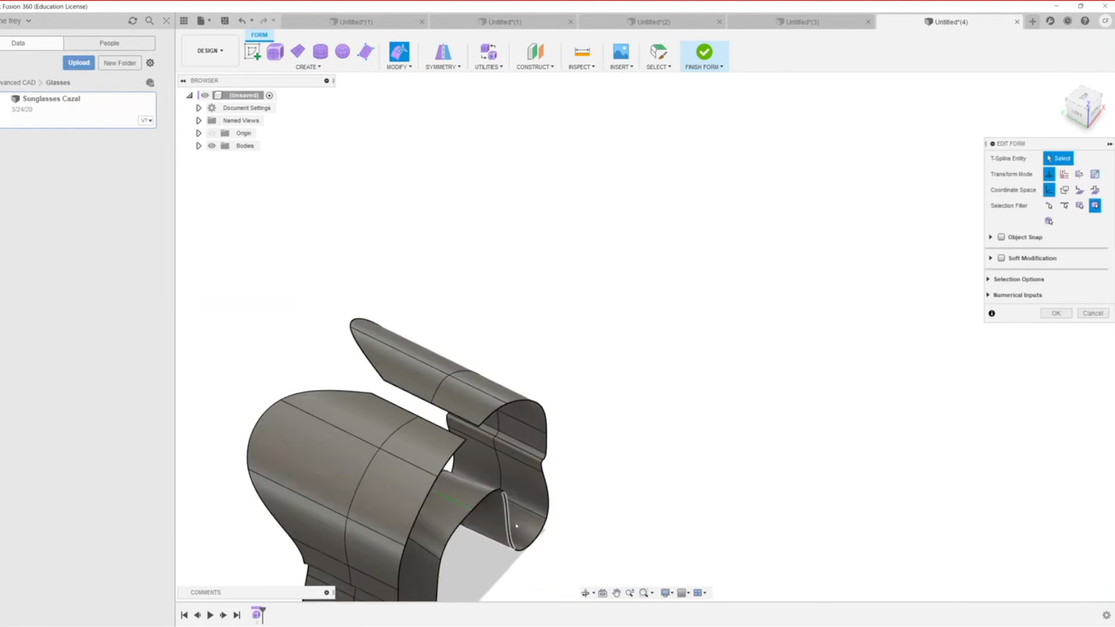
pyautogui.scroll(-1, 412, 477)
pyautogui.scroll(1, 374, 375)
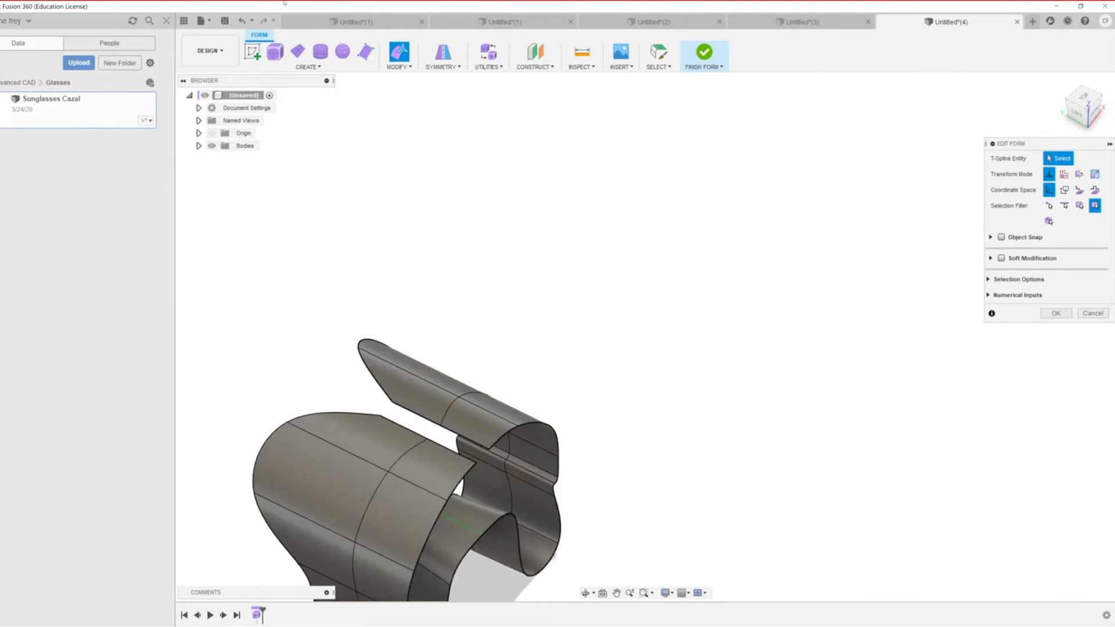
# Step: Merge two pairs of flap edges with Merge Edge to close the band into a loop
pyautogui.click(399, 67)
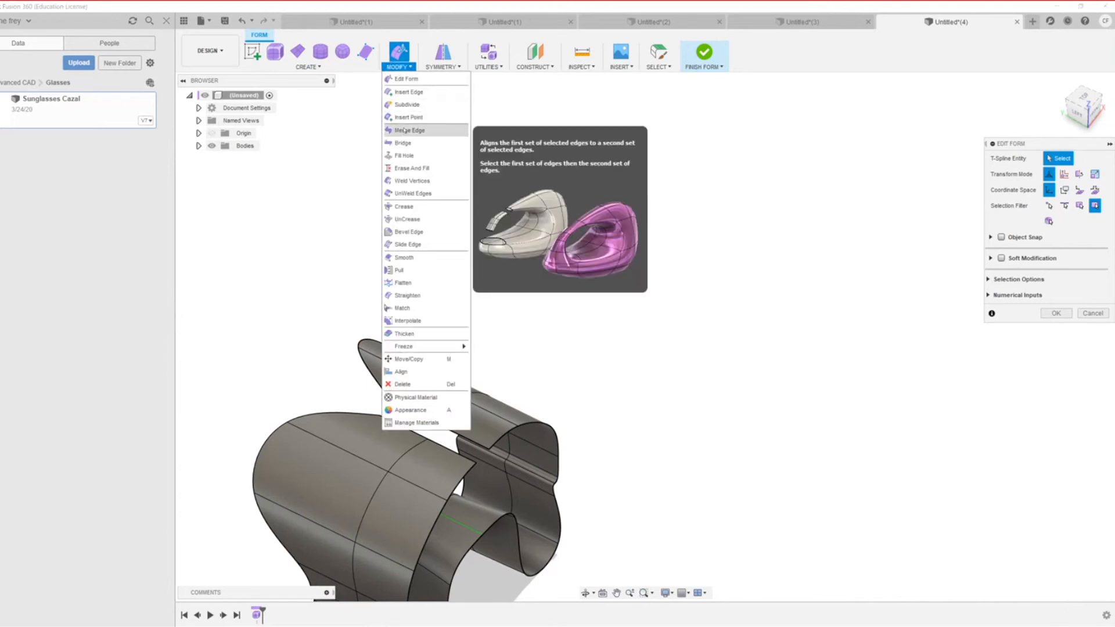
pyautogui.click(408, 131)
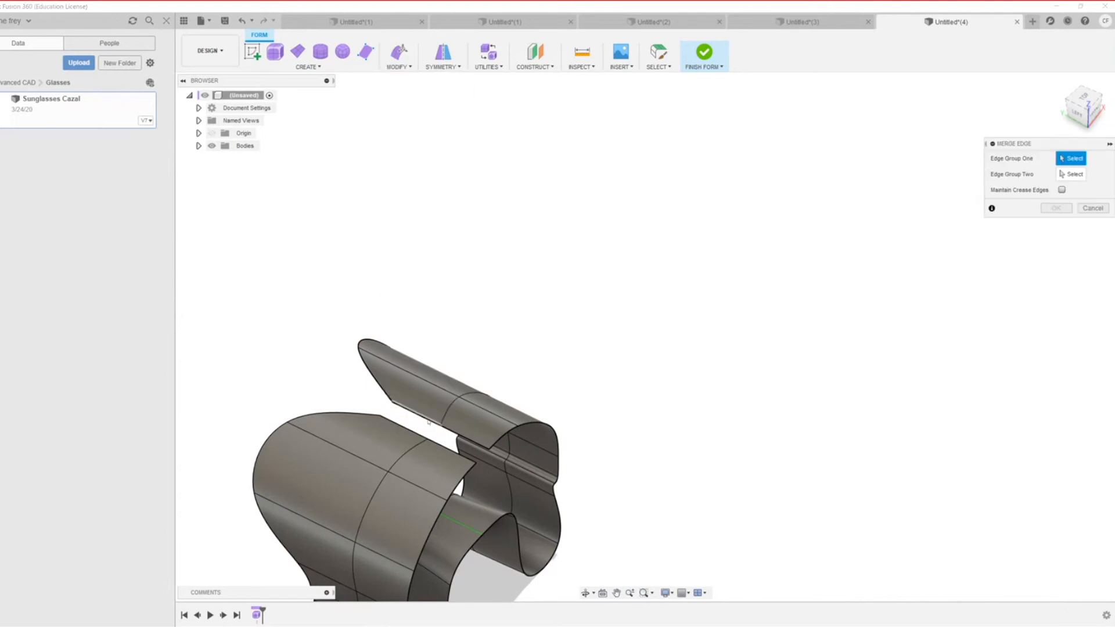
pyautogui.scroll(-3, 432, 420)
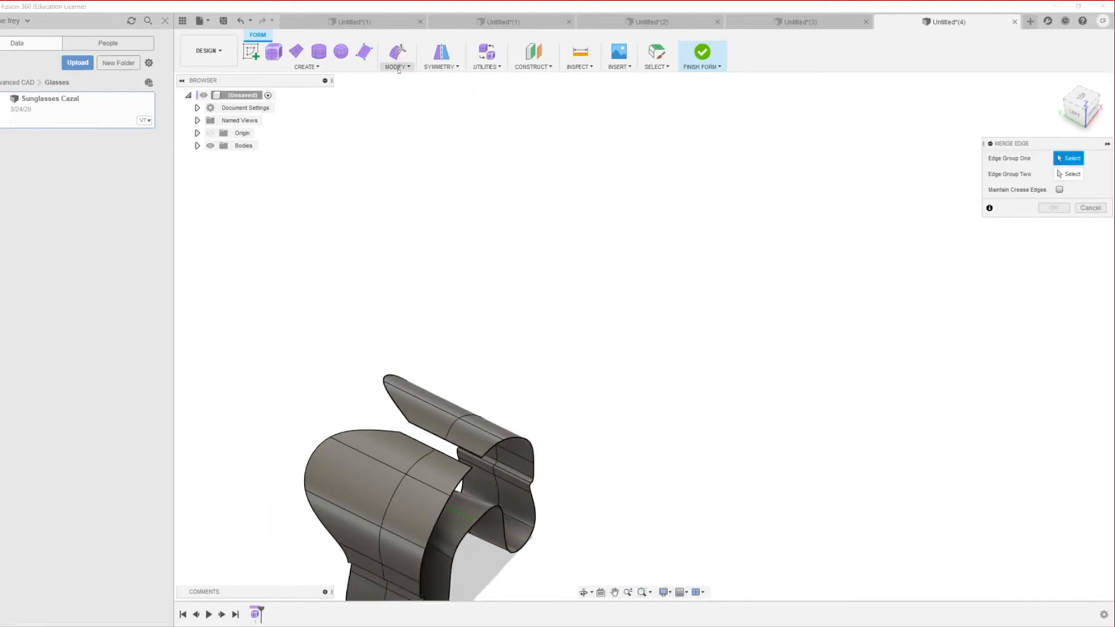
pyautogui.click(399, 67)
pyautogui.scroll(4, 590, 298)
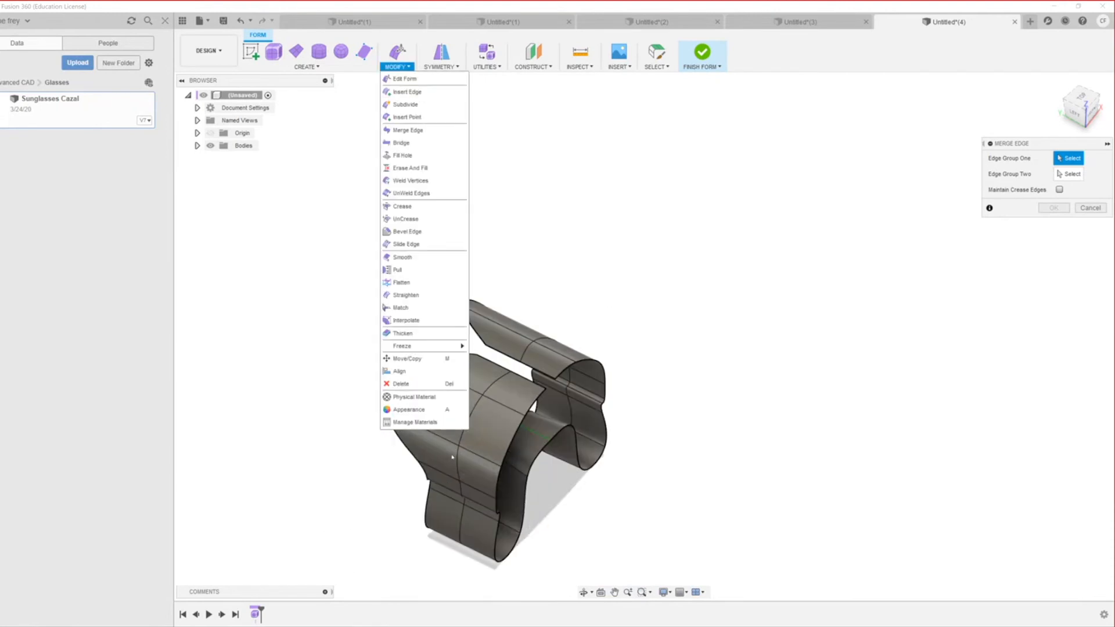
pyautogui.click(418, 130)
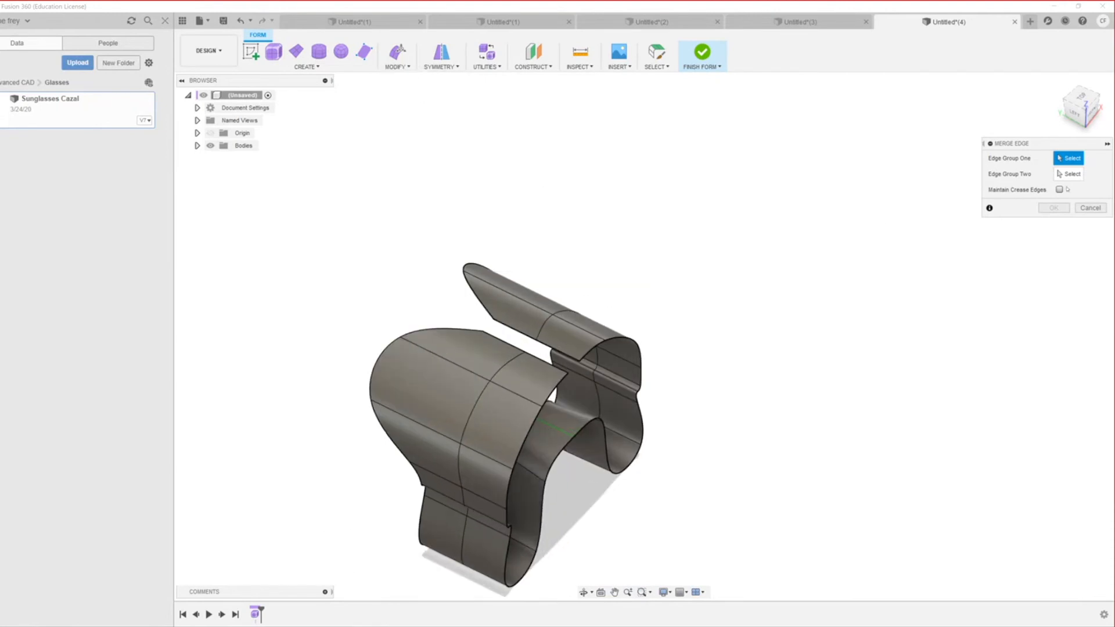
pyautogui.click(509, 328)
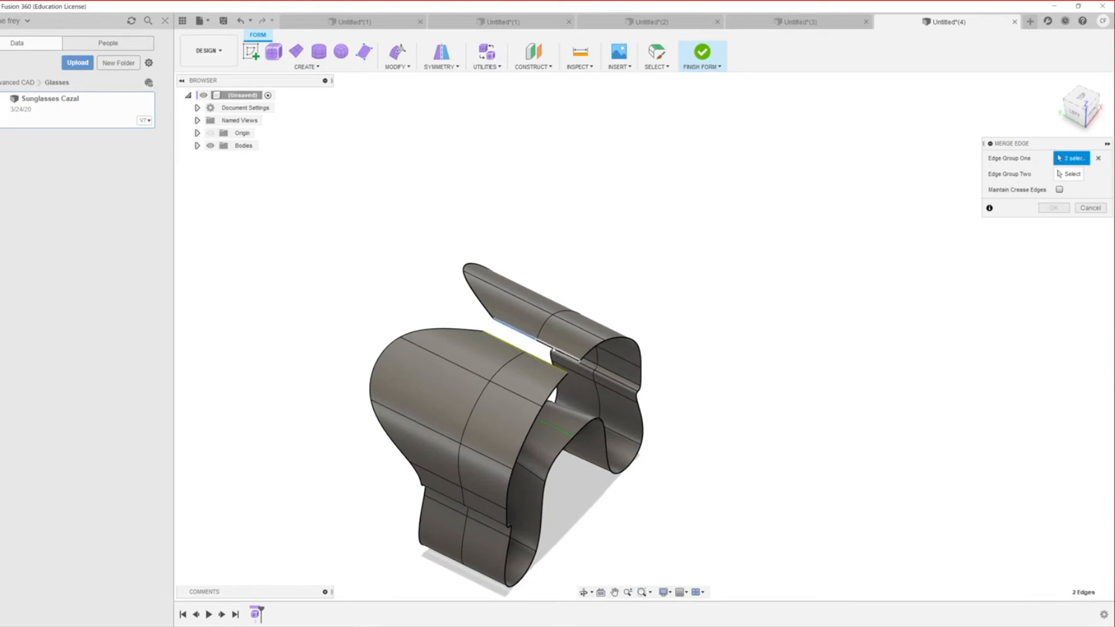
pyautogui.click(555, 352)
pyautogui.scroll(-2, 566, 379)
pyautogui.click(1060, 175)
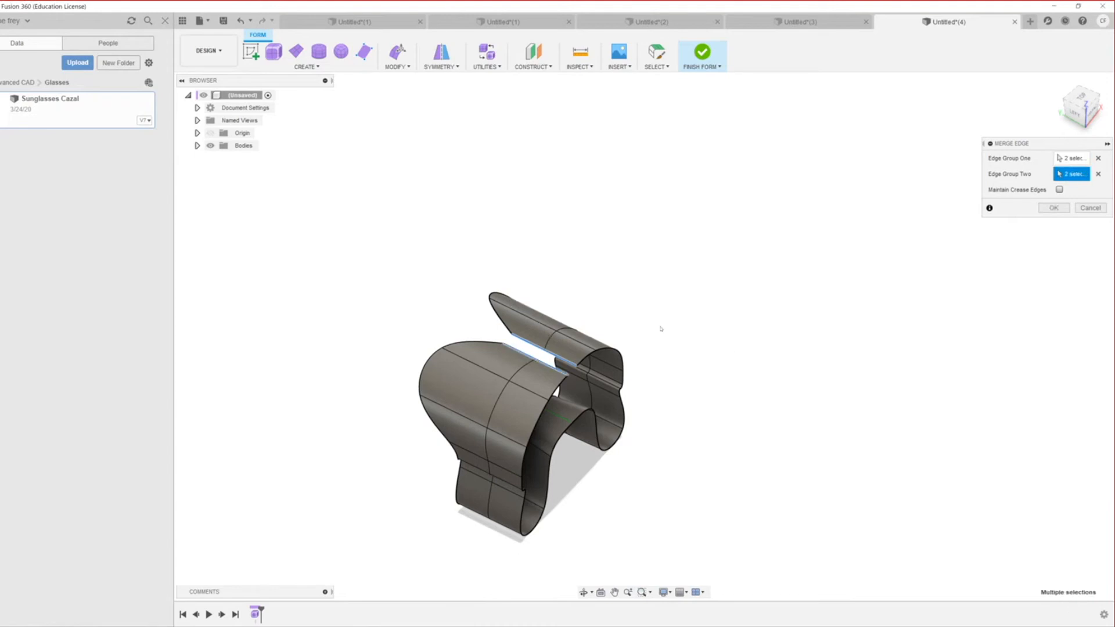
pyautogui.click(1053, 208)
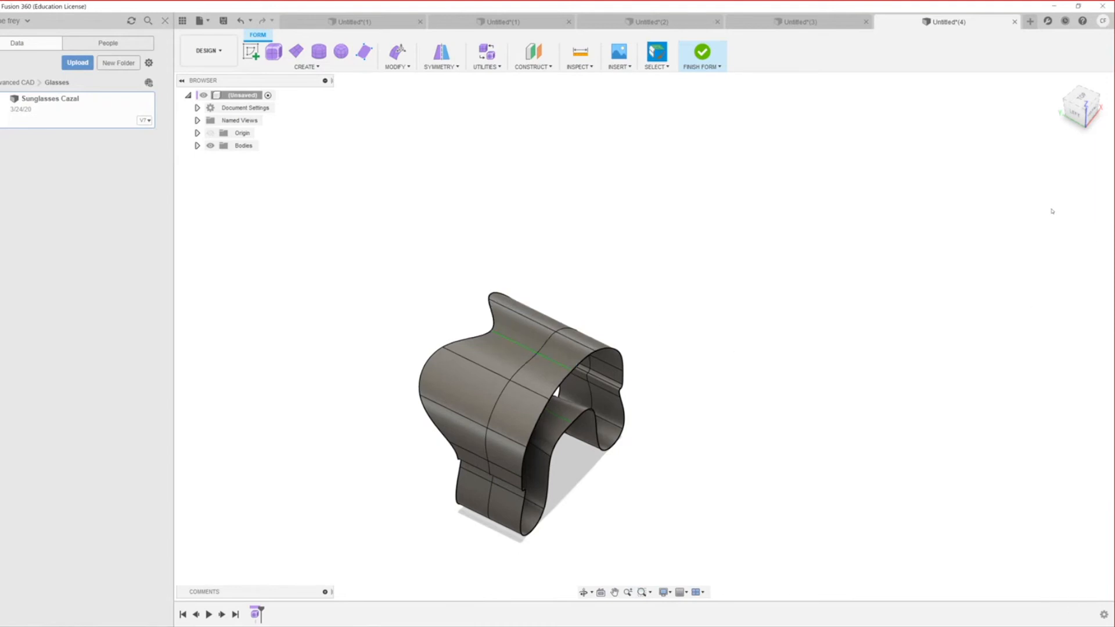
pyautogui.scroll(-1, 829, 344)
# Step: Raise the band's right upper edge about 39.9 mm, mirrored on the left, and commit
pyautogui.scroll(-3, 727, 424)
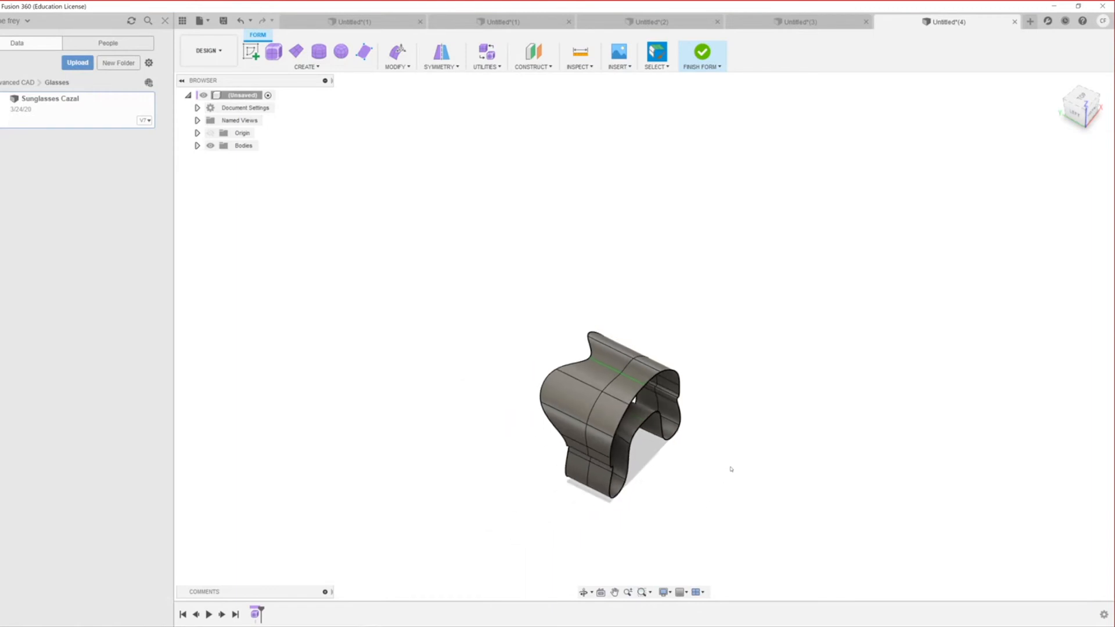
pyautogui.keyDown('shift'); pyautogui.moveTo(606, 407); pyautogui.dragTo(619, 481, button='middle'); pyautogui.keyUp('shift')
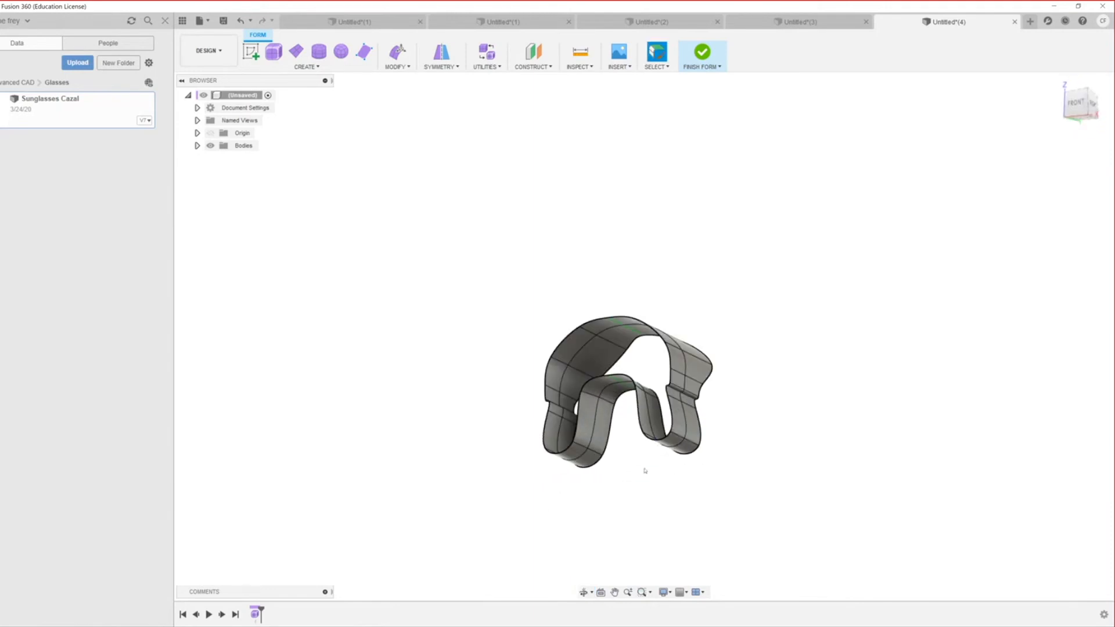
pyautogui.keyDown('shift'); pyautogui.moveTo(683, 459); pyautogui.dragTo(642, 430, button='middle'); pyautogui.keyUp('shift')
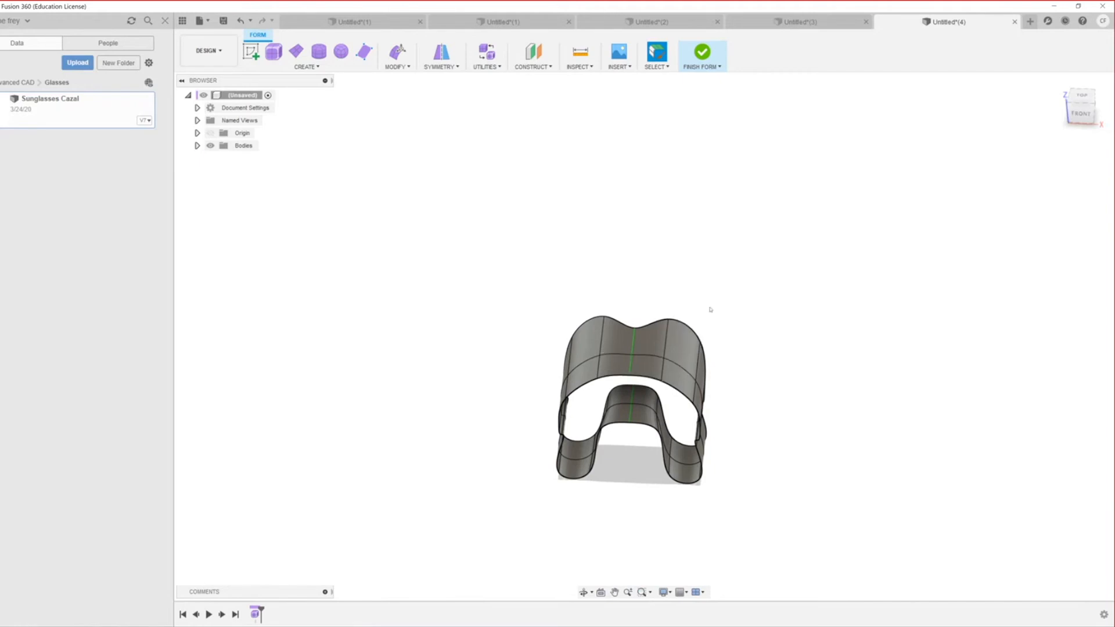
pyautogui.scroll(3, 685, 515)
pyautogui.scroll(4, 689, 477)
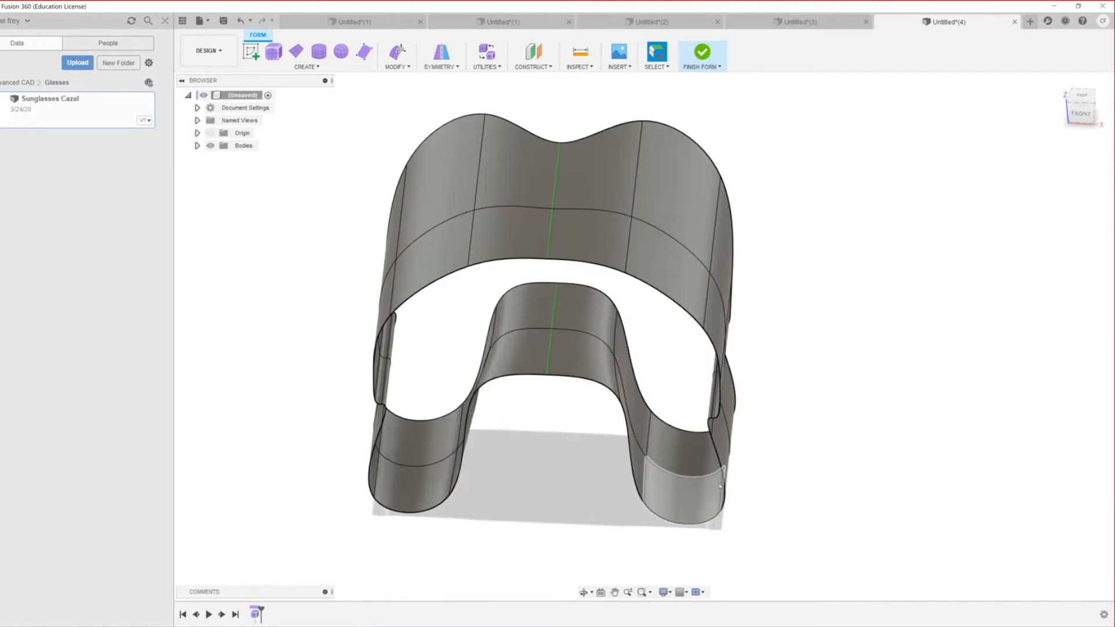
pyautogui.click(638, 184)
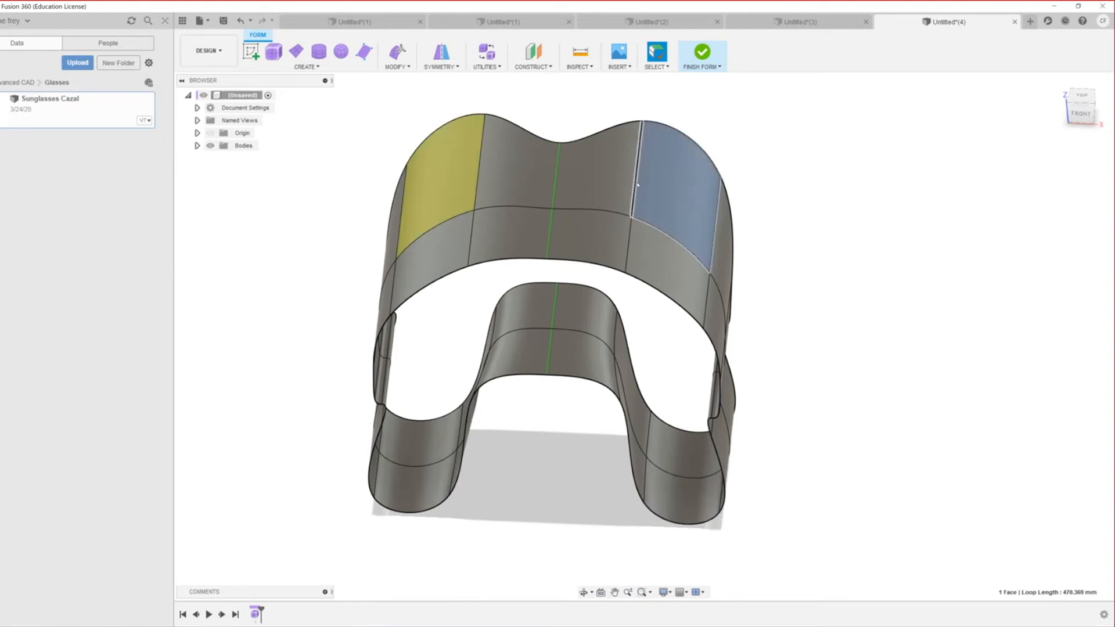
pyautogui.rightClick(635, 181)
pyautogui.click(642, 149)
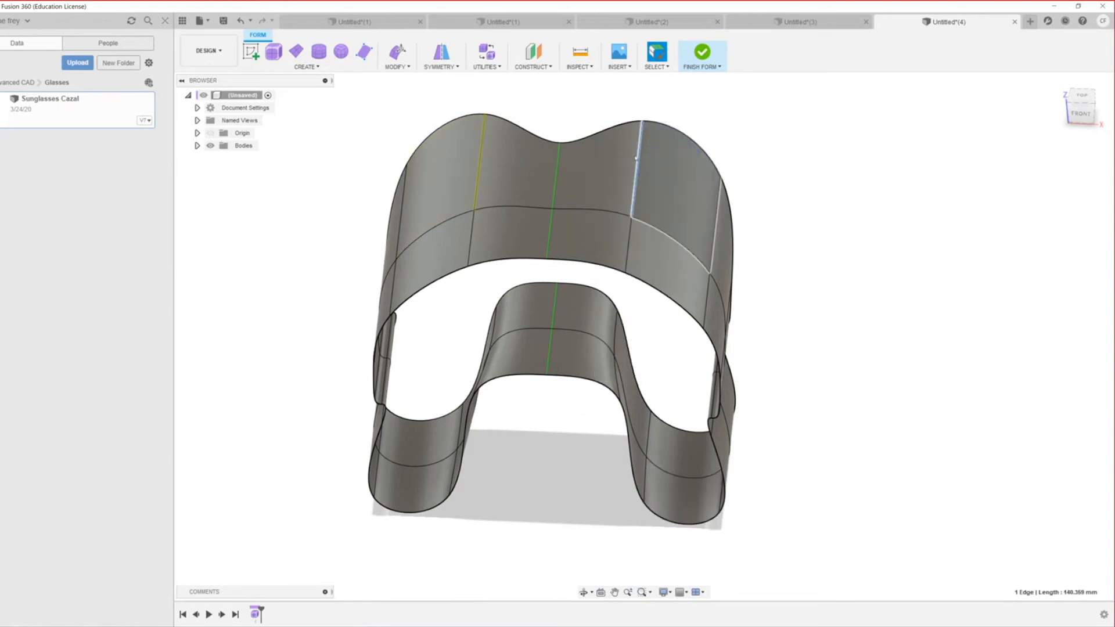
pyautogui.moveTo(636, 144); pyautogui.dragTo(637, 108)
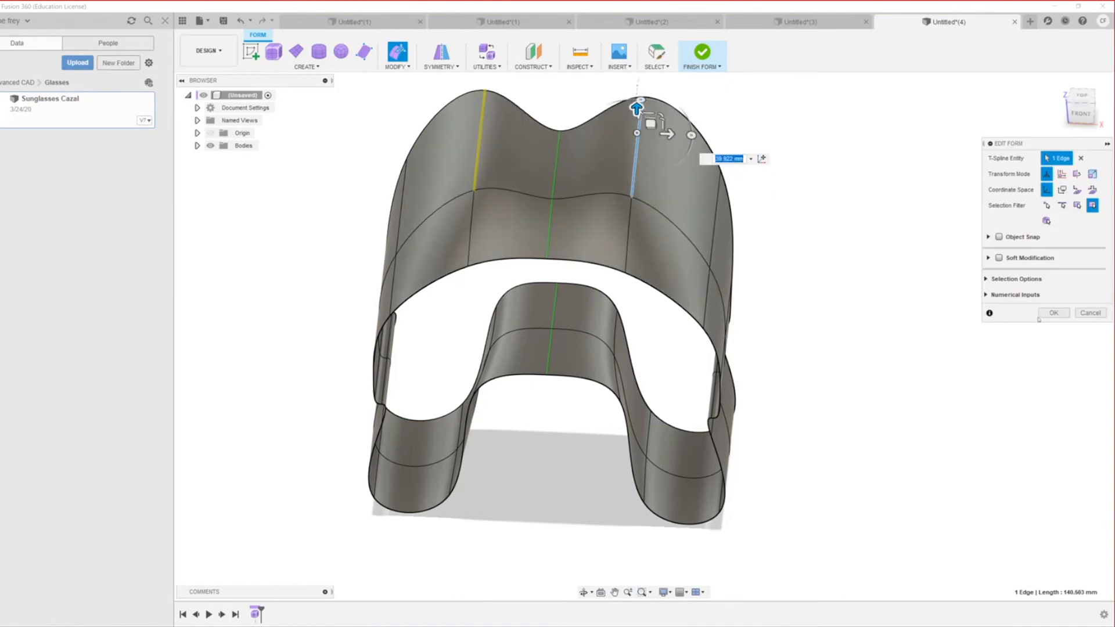
pyautogui.click(1045, 313)
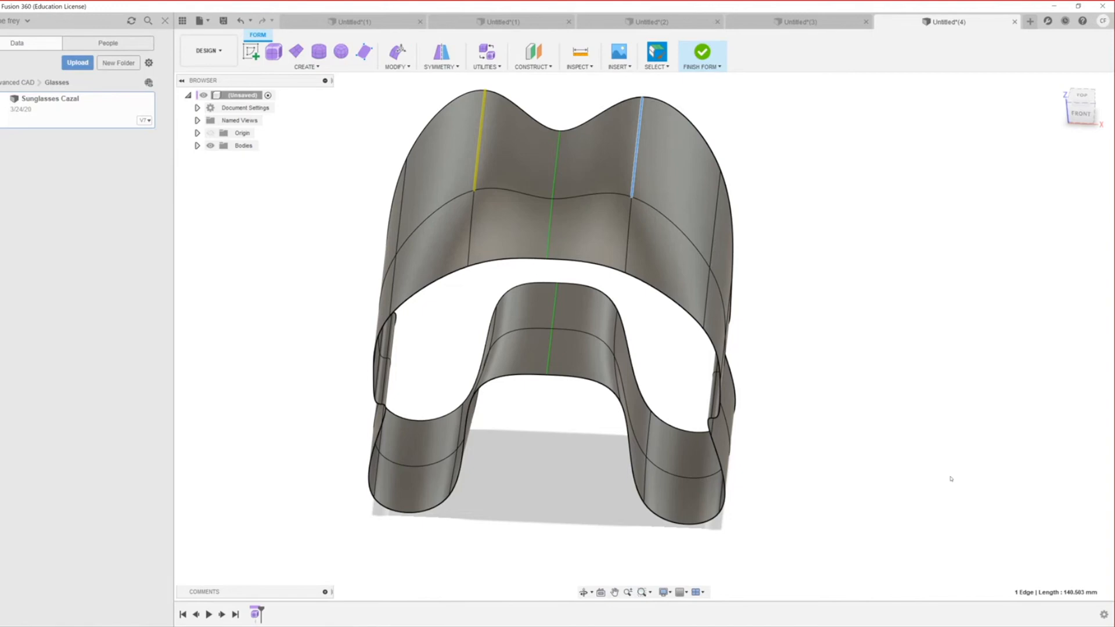
pyautogui.scroll(-5, 946, 474)
pyautogui.scroll(3, 965, 449)
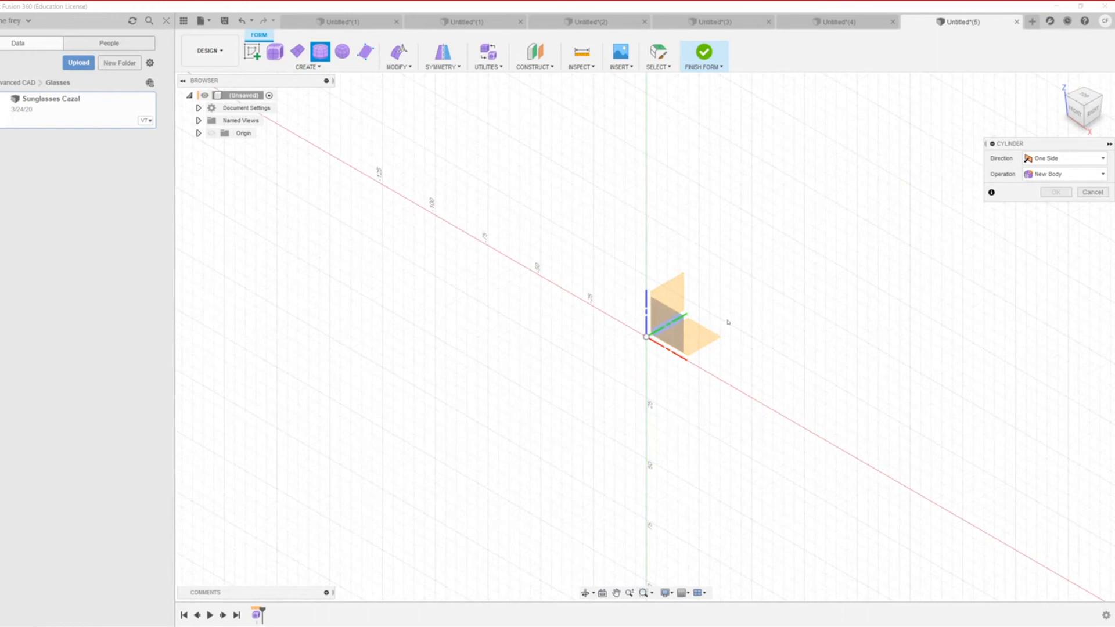
# Step: Create a T-spline cylinder at the origin, 89.208 mm across, one height face, about 61 mm tall
pyautogui.click(699, 332)
pyautogui.click(646, 338)
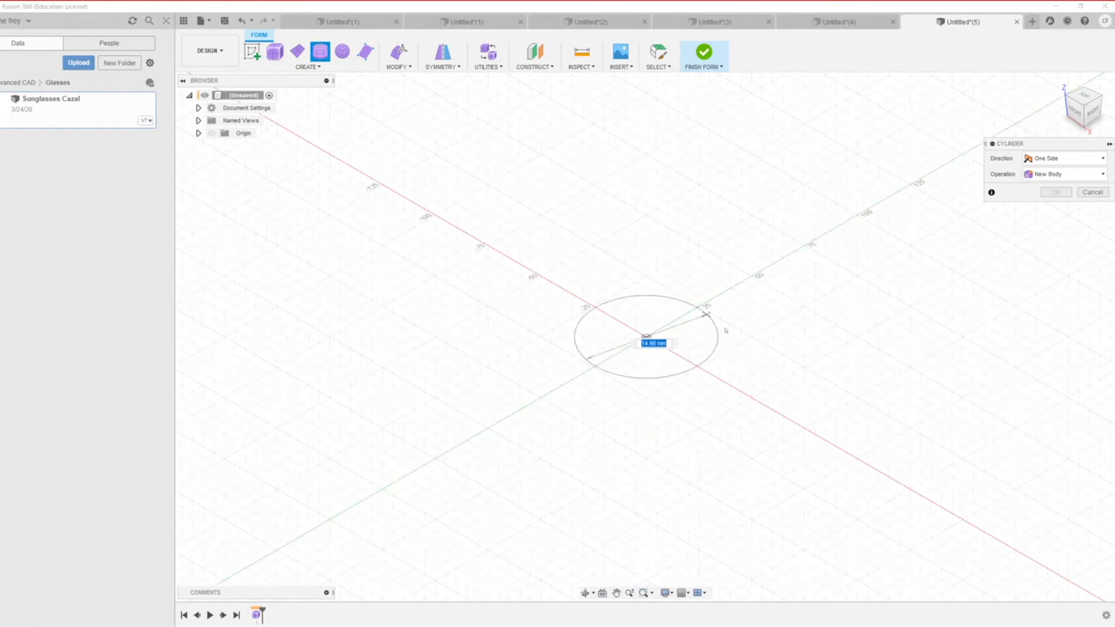
pyautogui.click(746, 286)
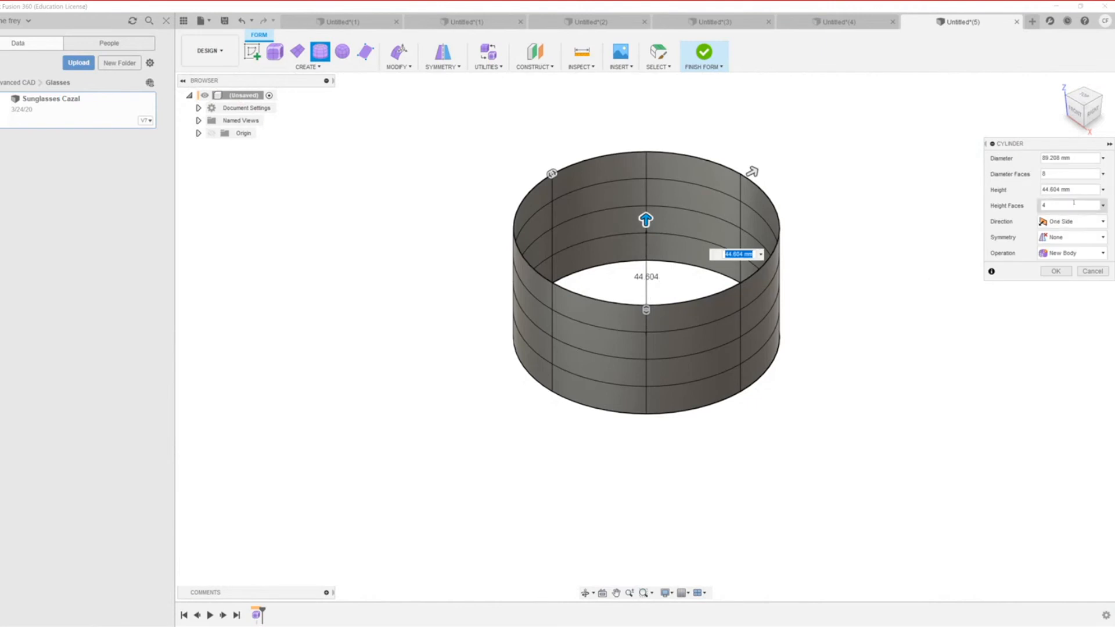
pyautogui.write('1')
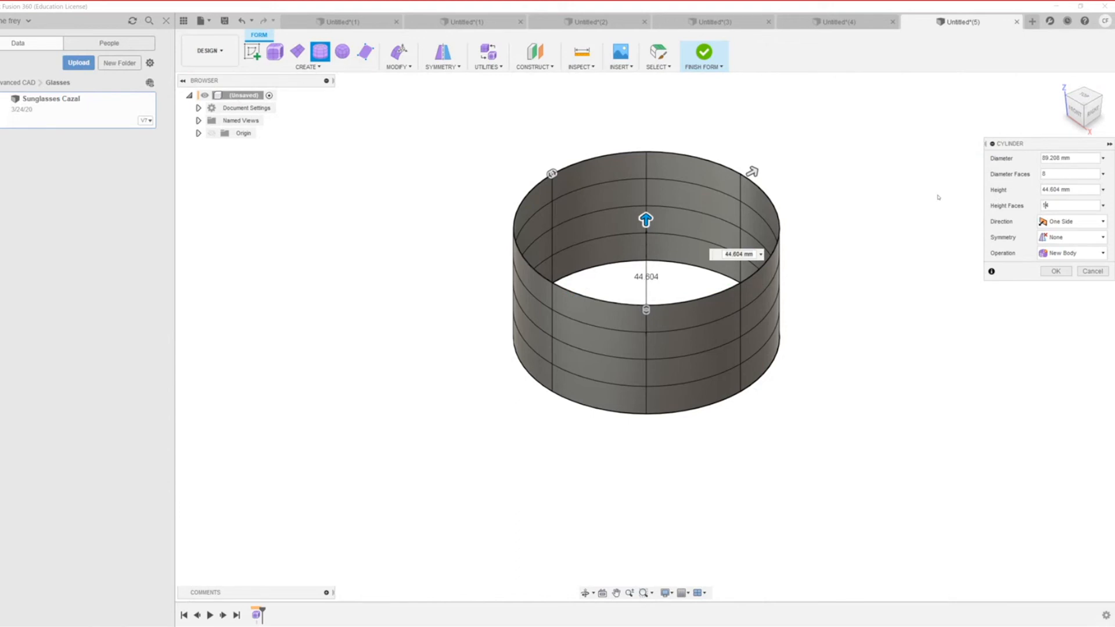
pyautogui.write('4')
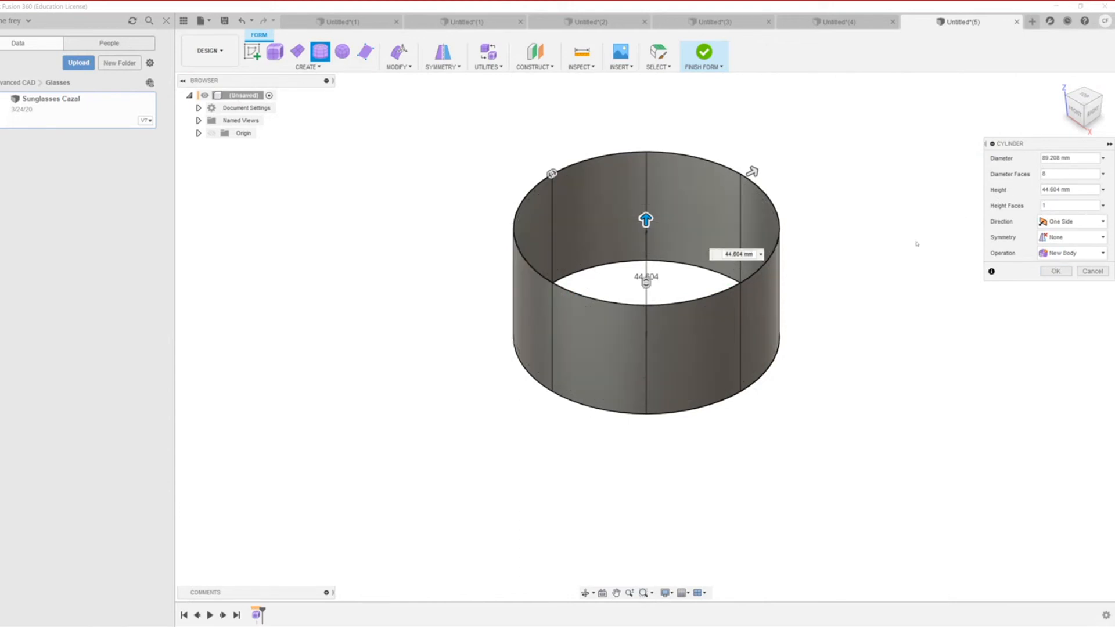
pyautogui.scroll(-3, 804, 261)
pyautogui.scroll(5, 563, 307)
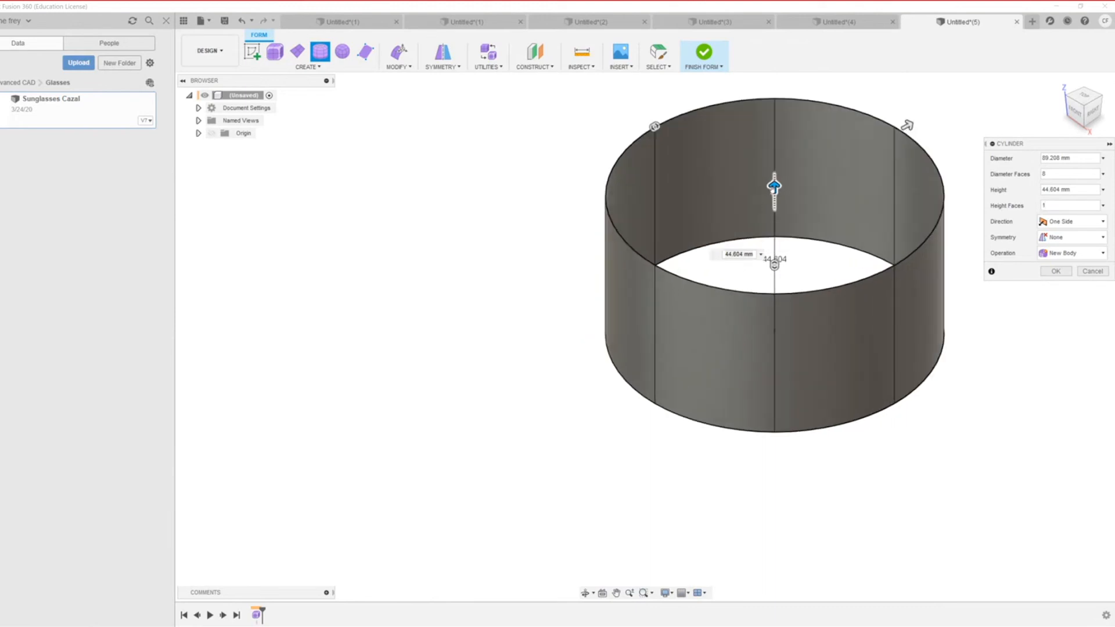
pyautogui.moveTo(774, 185); pyautogui.dragTo(773, 143)
pyautogui.scroll(-3, 622, 273)
pyautogui.scroll(2, 876, 281)
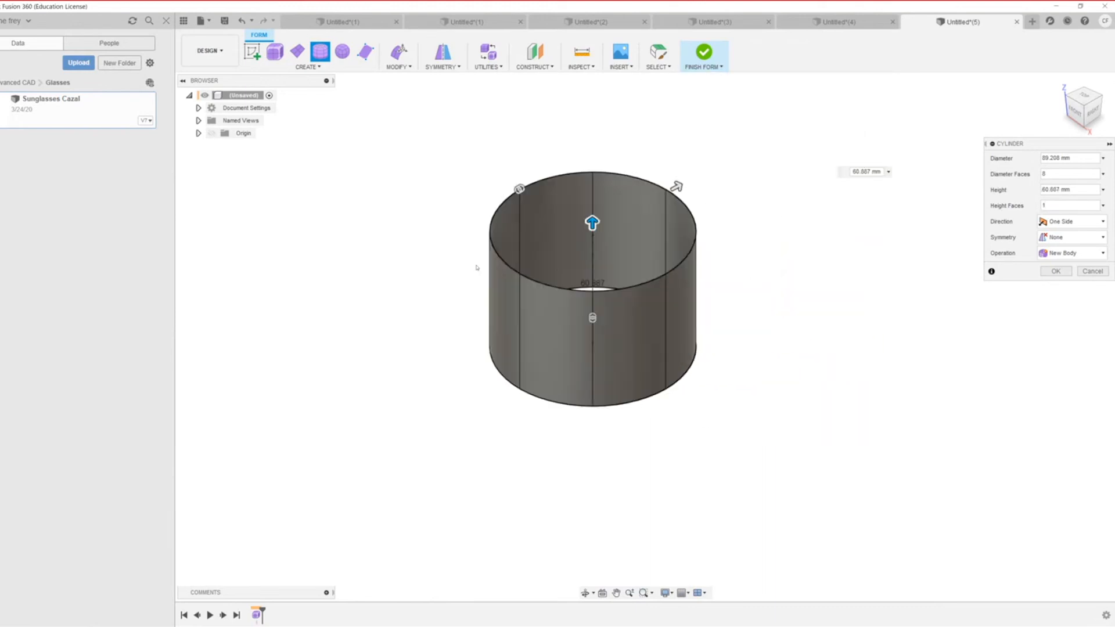
pyautogui.click(1056, 271)
pyautogui.scroll(3, 646, 291)
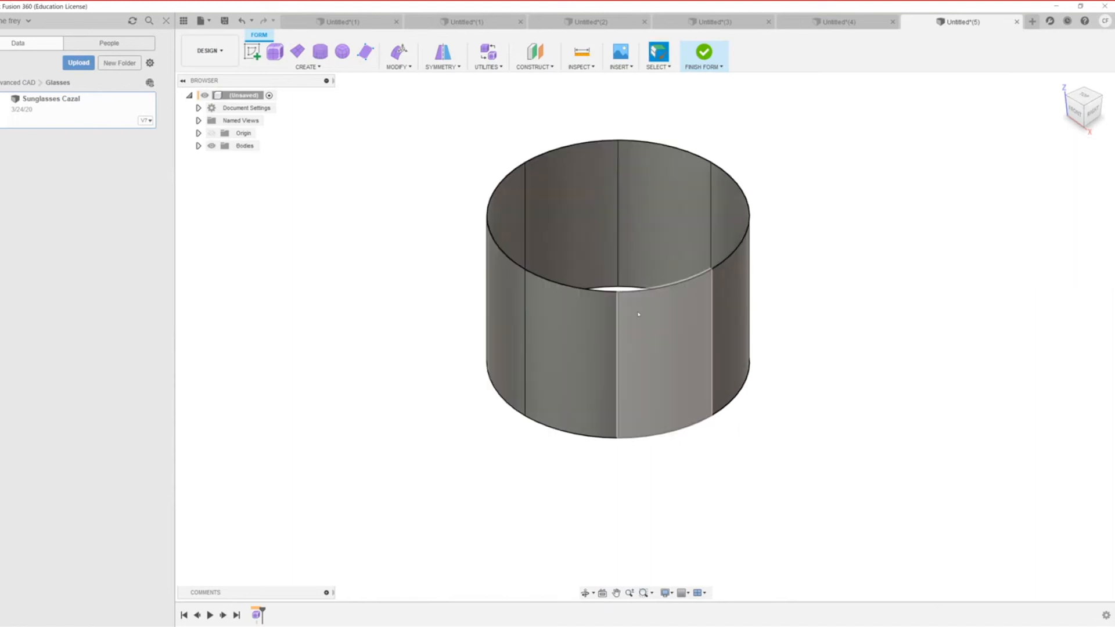
# Step: Start Edit Form on the cylinder and select its entire top rim loop
pyautogui.rightClick(646, 291)
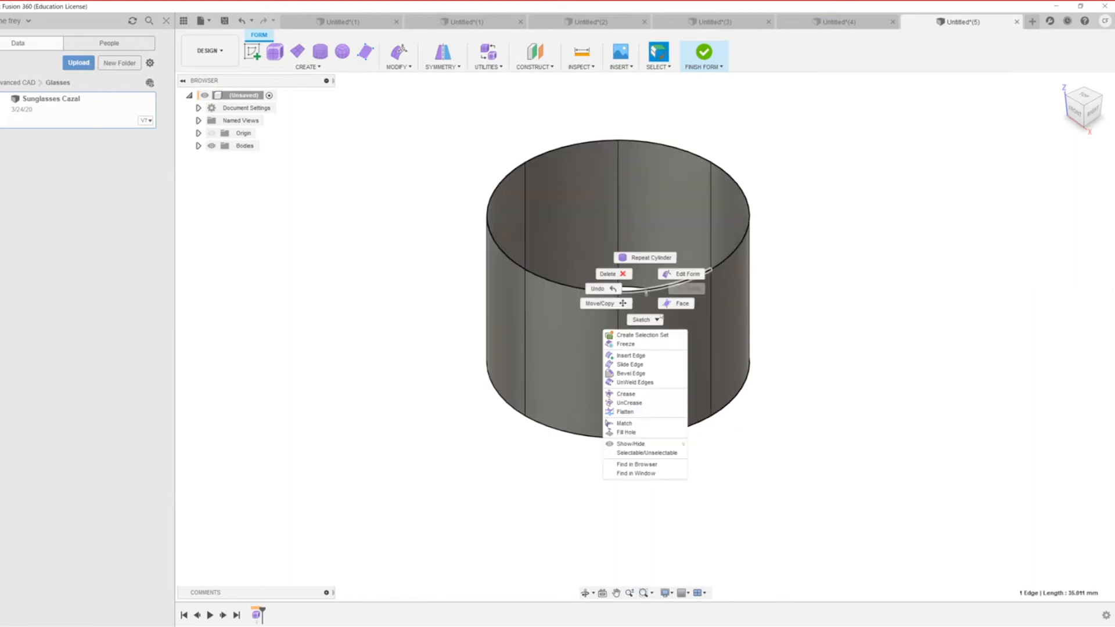
pyautogui.click(687, 269)
pyautogui.scroll(-5, 624, 304)
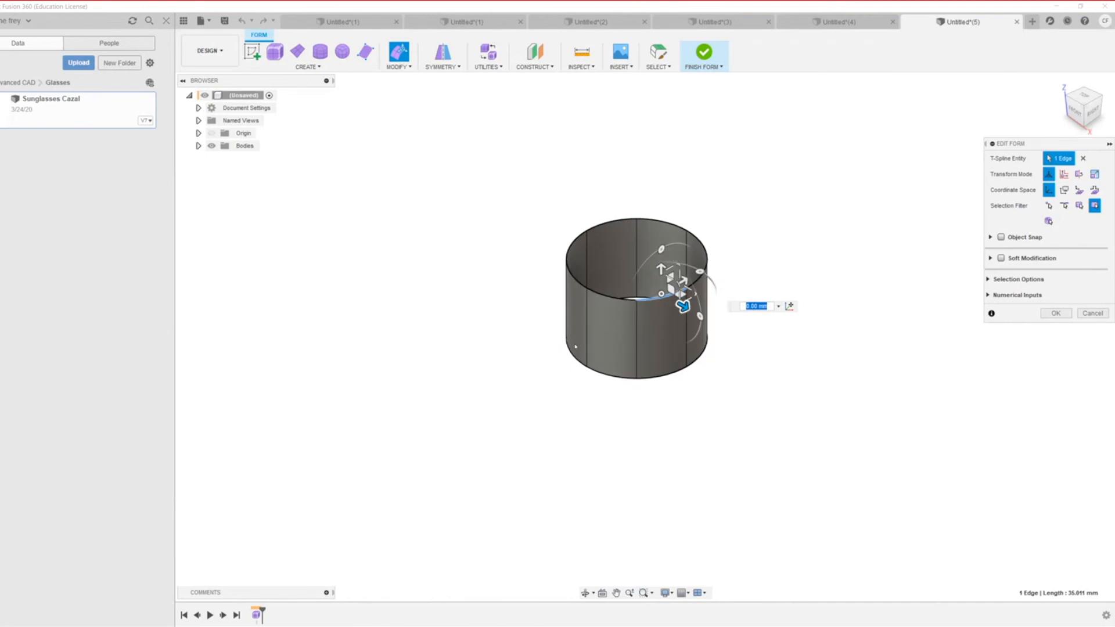
pyautogui.click(549, 287)
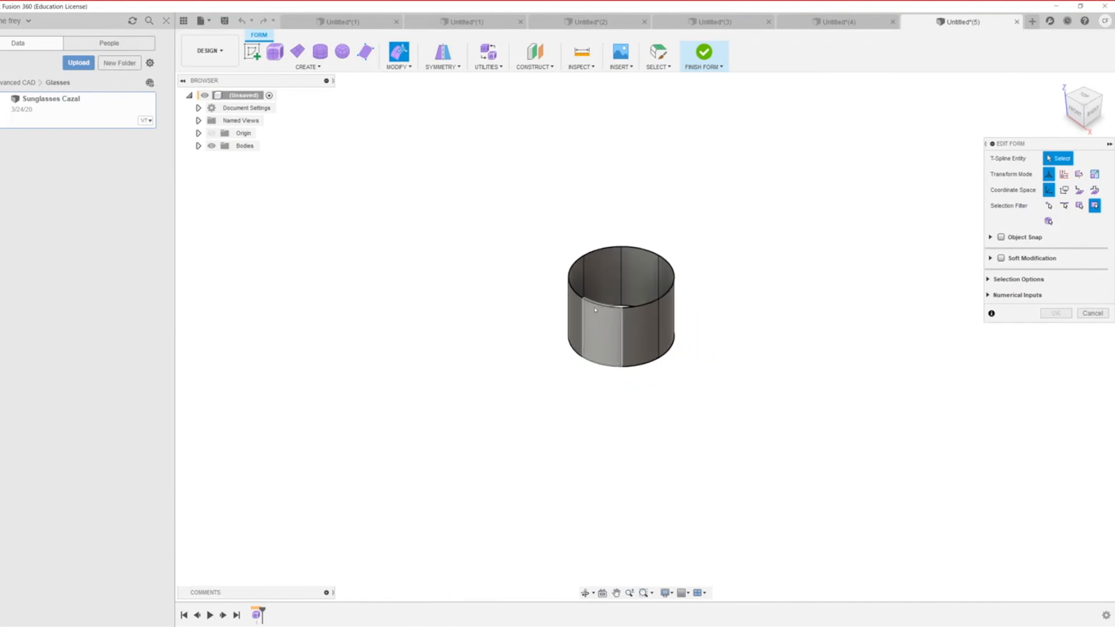
pyautogui.click(579, 301)
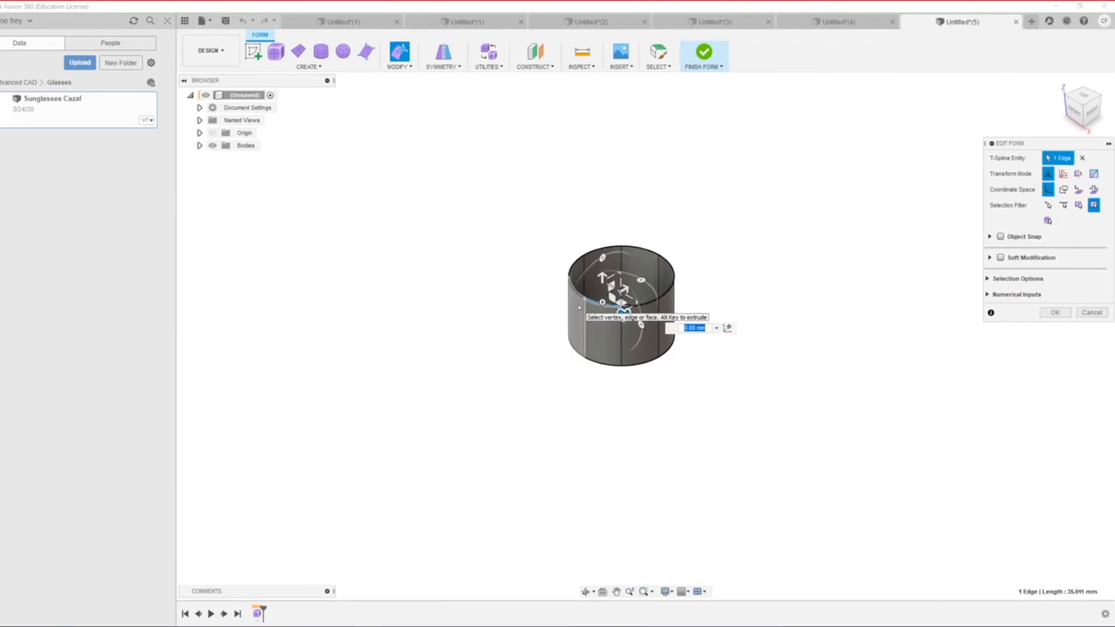
pyautogui.scroll(3, 579, 307)
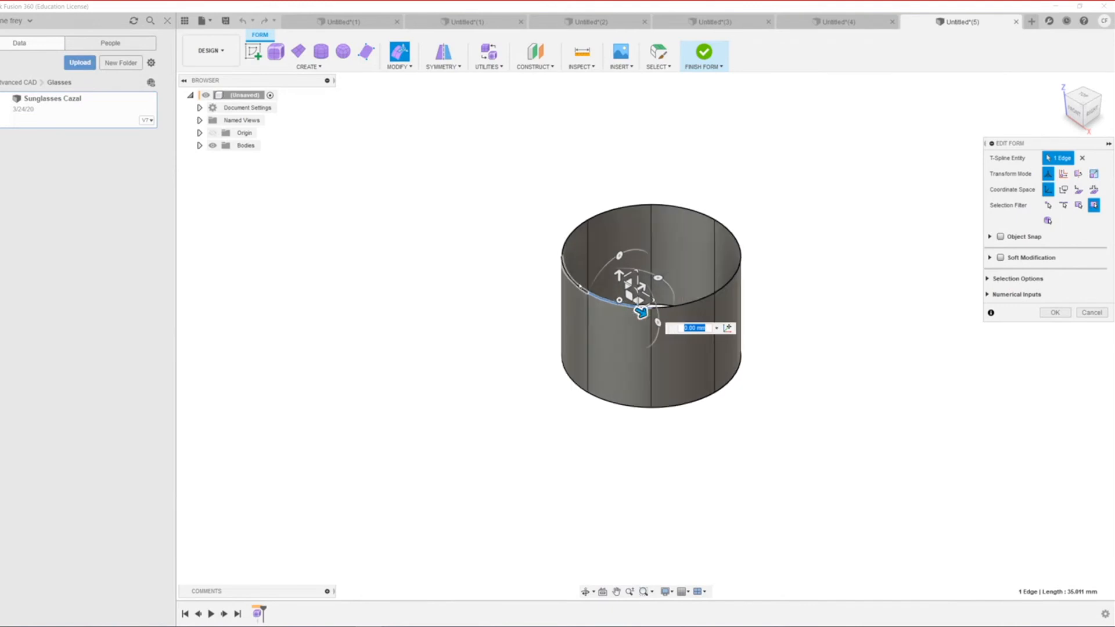
pyautogui.doubleClick(569, 288)
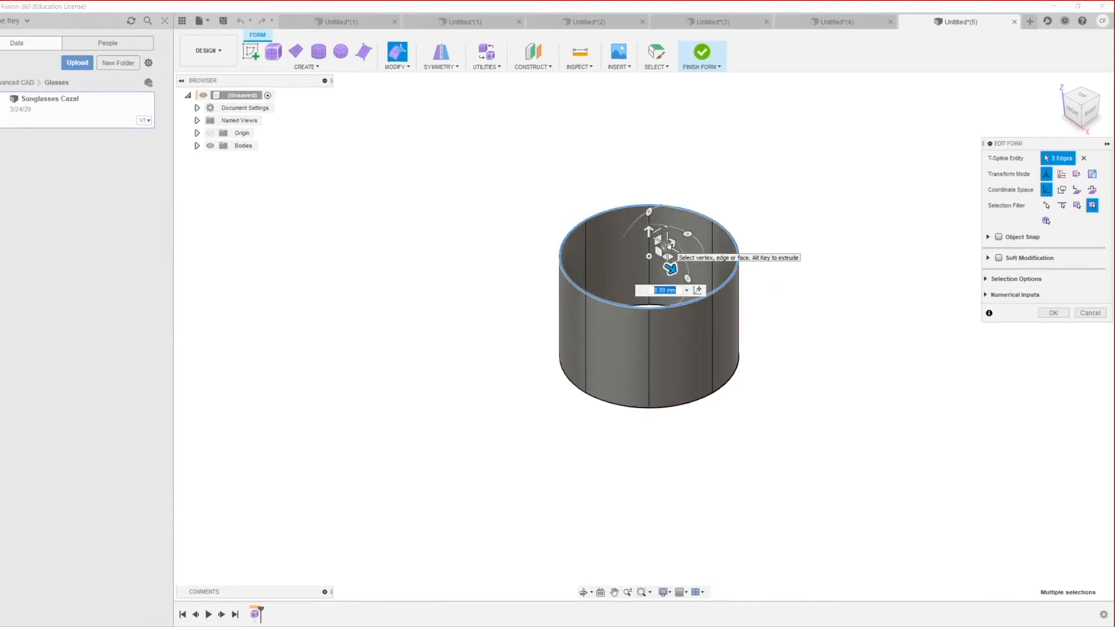
# Step: Try scaling, tilting and twisting the top rim, then rotate it -360 degrees to restore it
pyautogui.moveTo(666, 246)
pyautogui.mouseDown()
pyautogui.moveTo(639, 264)
pyautogui.moveTo(720, 242)
pyautogui.moveTo(719, 259)
pyautogui.moveTo(630, 258)
pyautogui.moveTo(675, 261)
pyautogui.mouseUp()
pyautogui.scroll(-3, 686, 273)
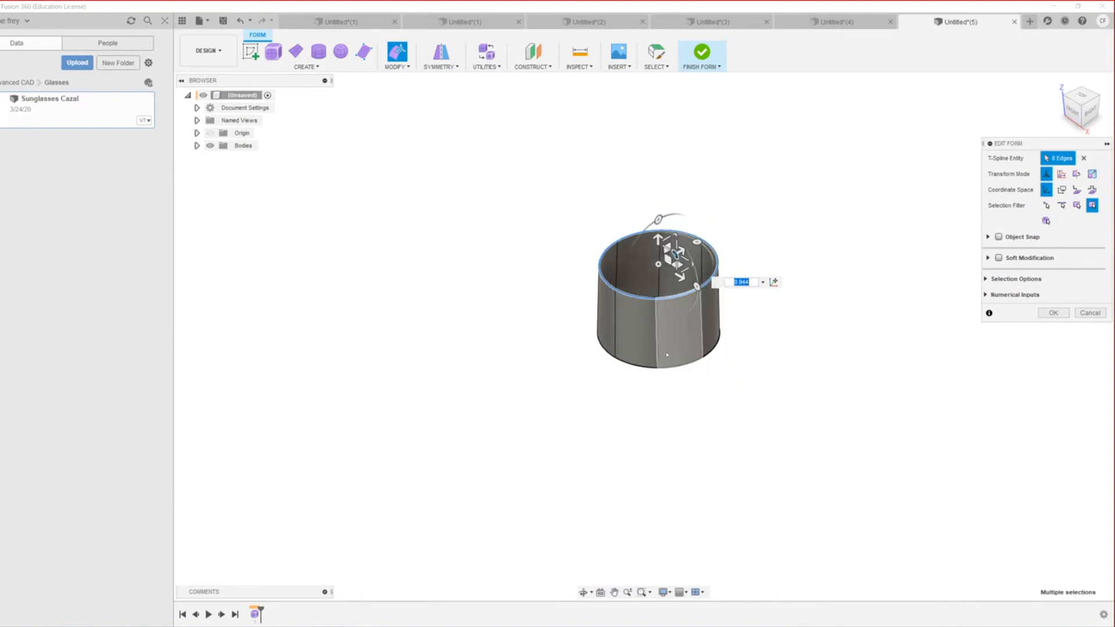
pyautogui.scroll(4, 675, 349)
pyautogui.moveTo(670, 198); pyautogui.dragTo(642, 199)
pyautogui.scroll(-2, 634, 280)
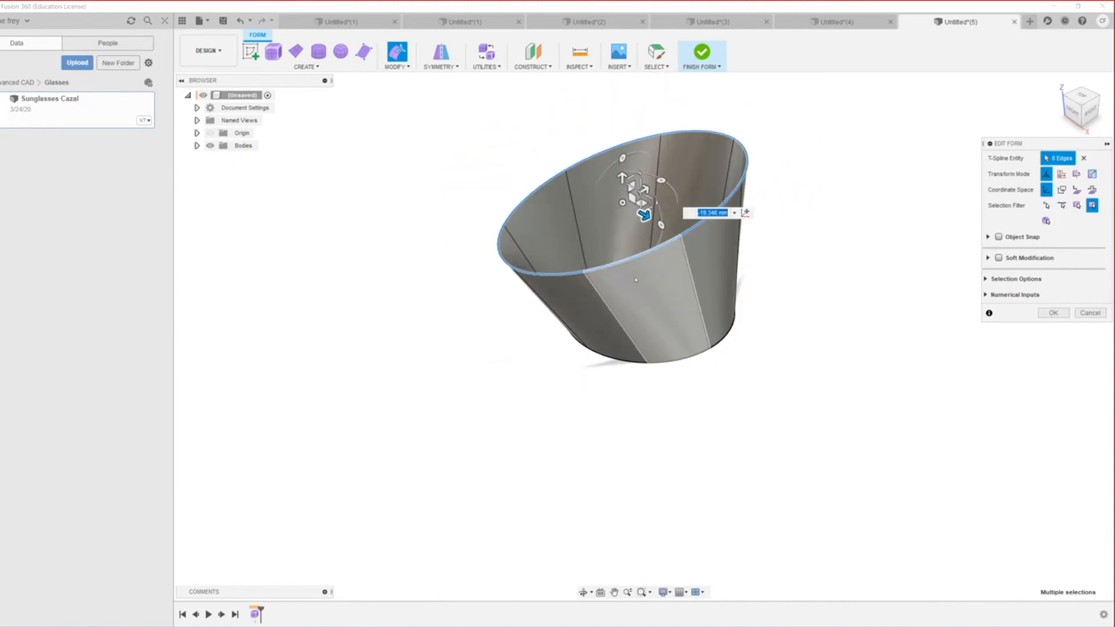
pyautogui.keyDown('shift'); pyautogui.moveTo(654, 285); pyautogui.dragTo(737, 346, button='middle'); pyautogui.keyUp('shift')
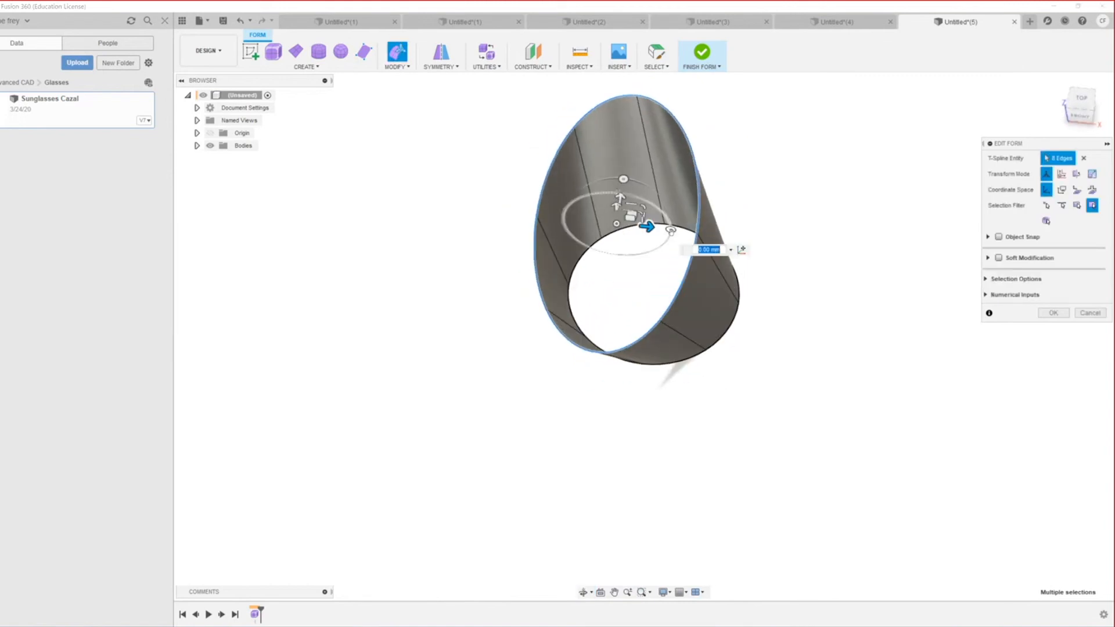
pyautogui.moveTo(671, 229); pyautogui.dragTo(728, 167)
pyautogui.scroll(-2, 761, 249)
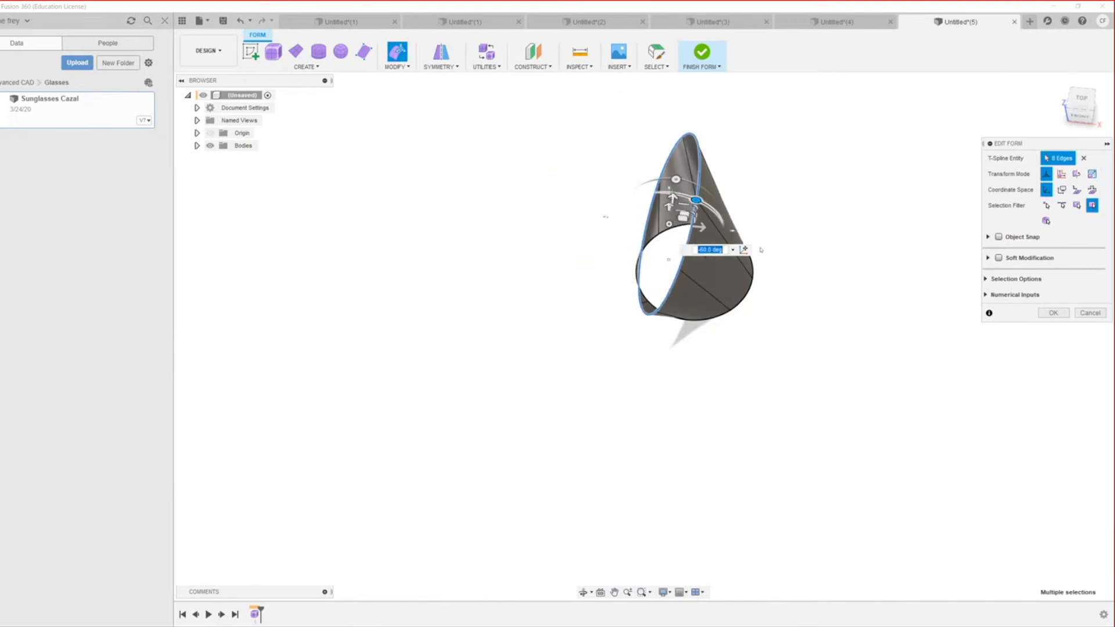
pyautogui.scroll(4, 701, 282)
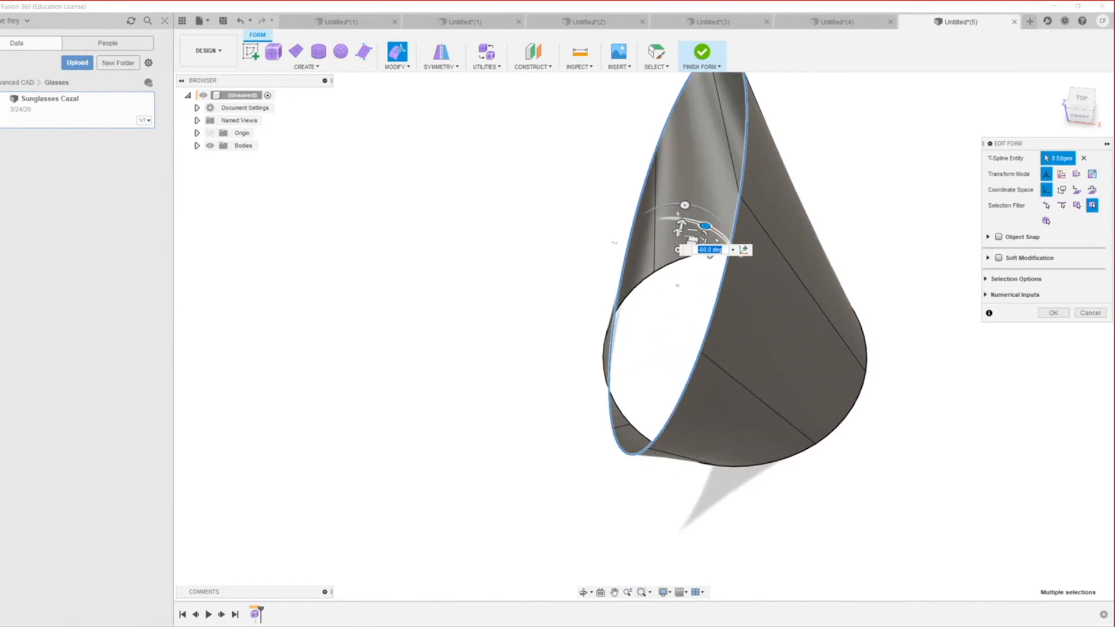
pyautogui.scroll(-3, 702, 283)
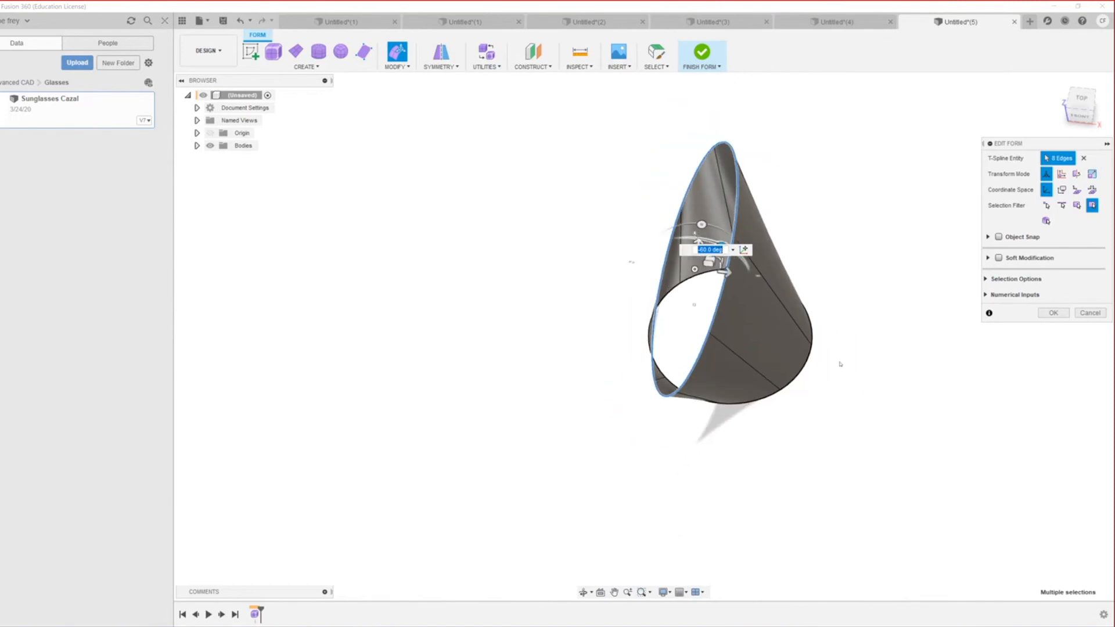
pyautogui.scroll(-2, 892, 357)
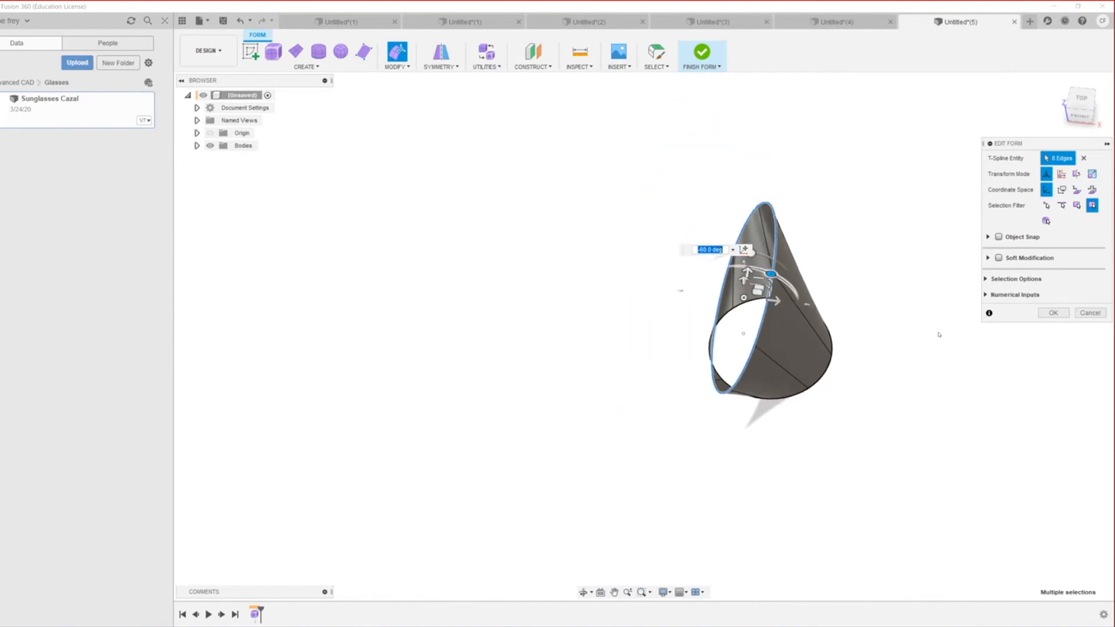
pyautogui.write('-360')
pyautogui.press('Return')
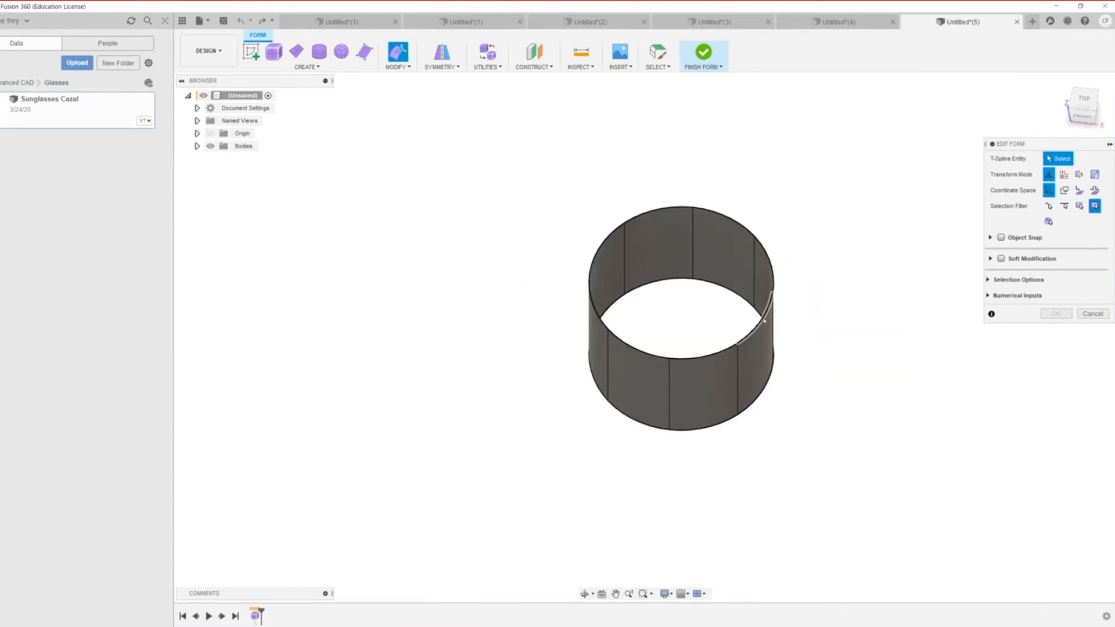
# Step: Reselect the top rim loop, shift it sideways and enlarge it uniformly outward
pyautogui.doubleClick(764, 320)
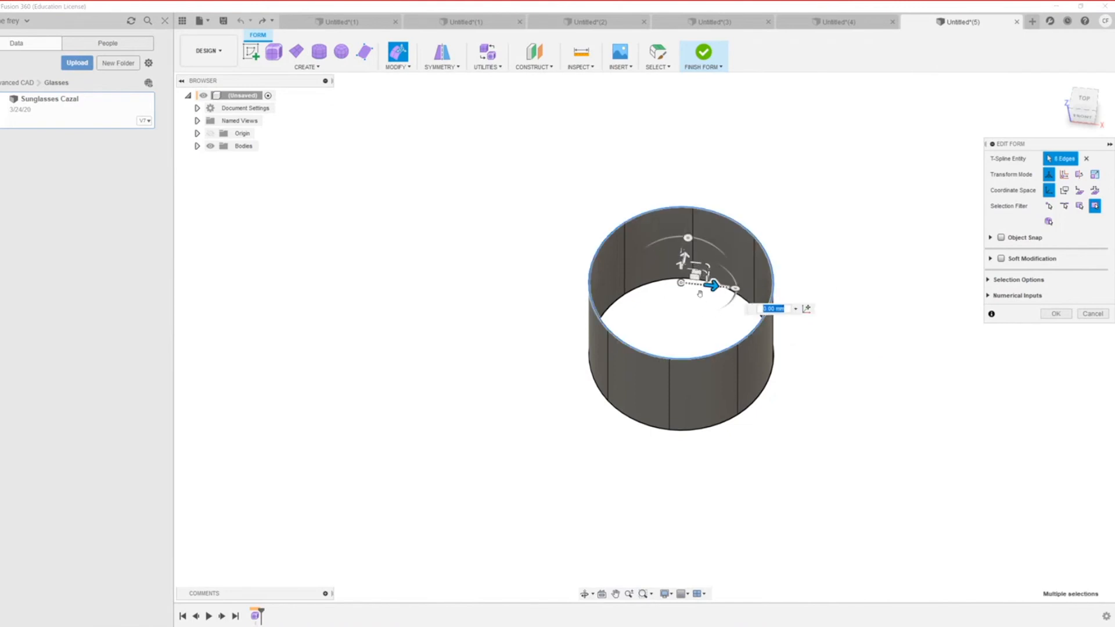
pyautogui.scroll(4, 703, 296)
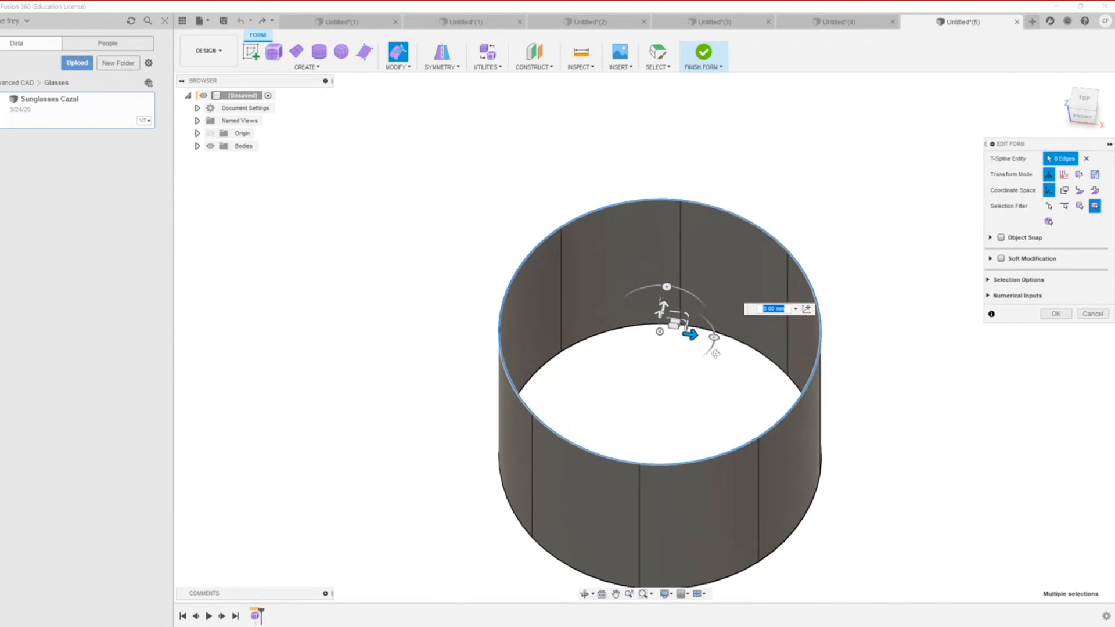
pyautogui.keyDown('shift'); pyautogui.moveTo(715, 354); pyautogui.dragTo(709, 363, button='middle'); pyautogui.keyUp('shift')
pyautogui.moveTo(661, 369); pyautogui.dragTo(672, 392)
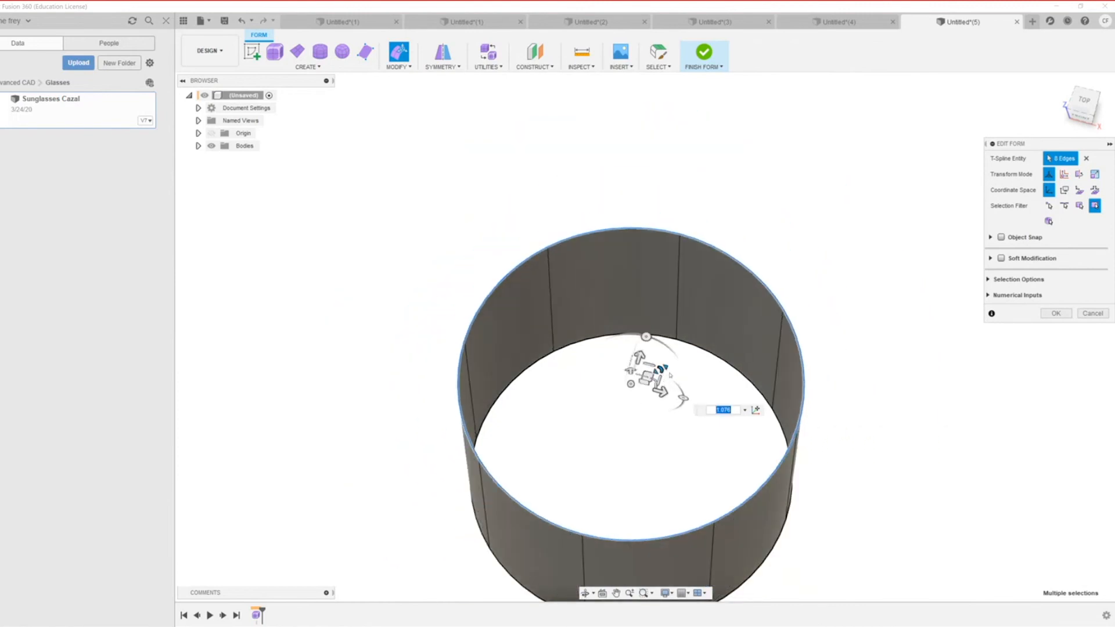
pyautogui.click(664, 372)
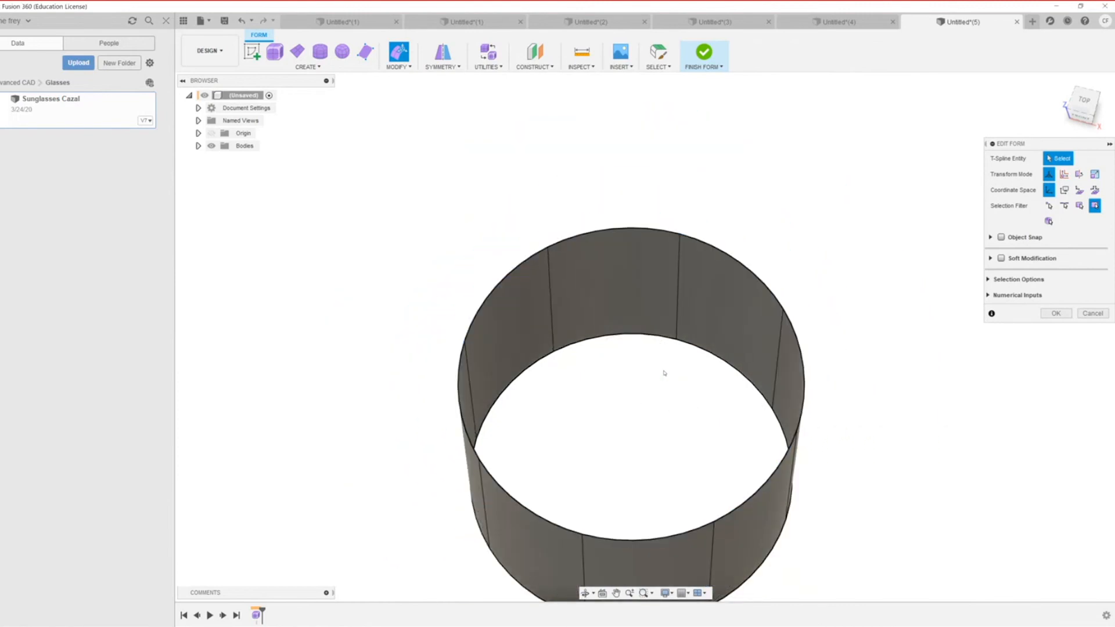
pyautogui.doubleClick(775, 475)
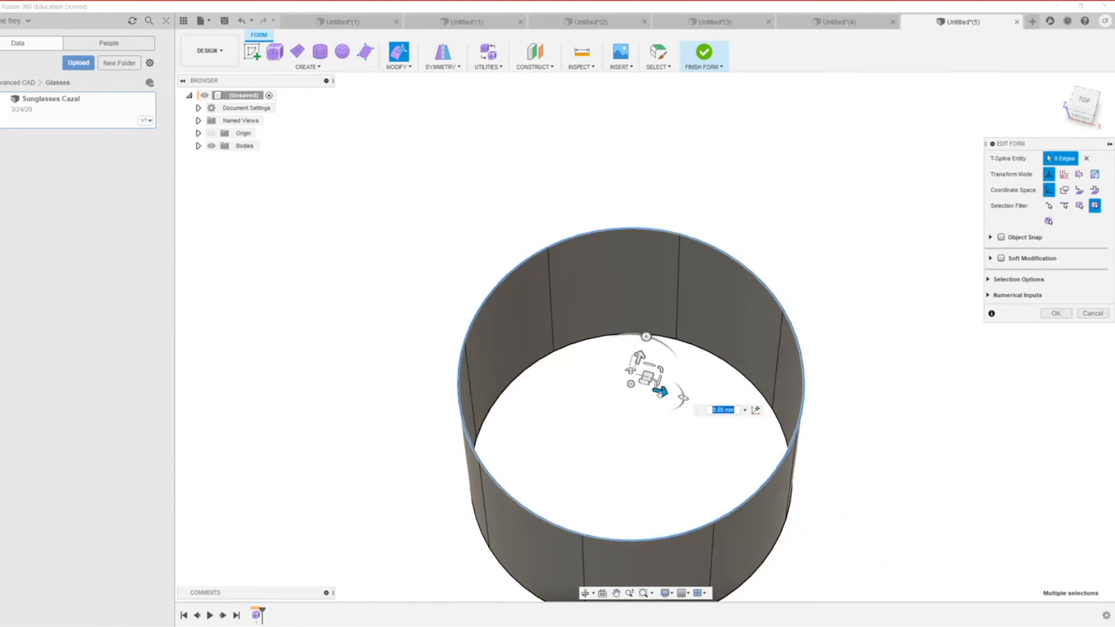
pyautogui.moveTo(660, 394); pyautogui.dragTo(594, 399)
pyautogui.moveTo(596, 353); pyautogui.dragTo(621, 388)
# Step: Raise the widened top rim into a tapered cup, then move the rim loop sideways
pyautogui.keyDown('shift'); pyautogui.moveTo(557, 507); pyautogui.dragTo(540, 446, button='middle'); pyautogui.keyUp('shift')
pyautogui.scroll(3, 538, 444)
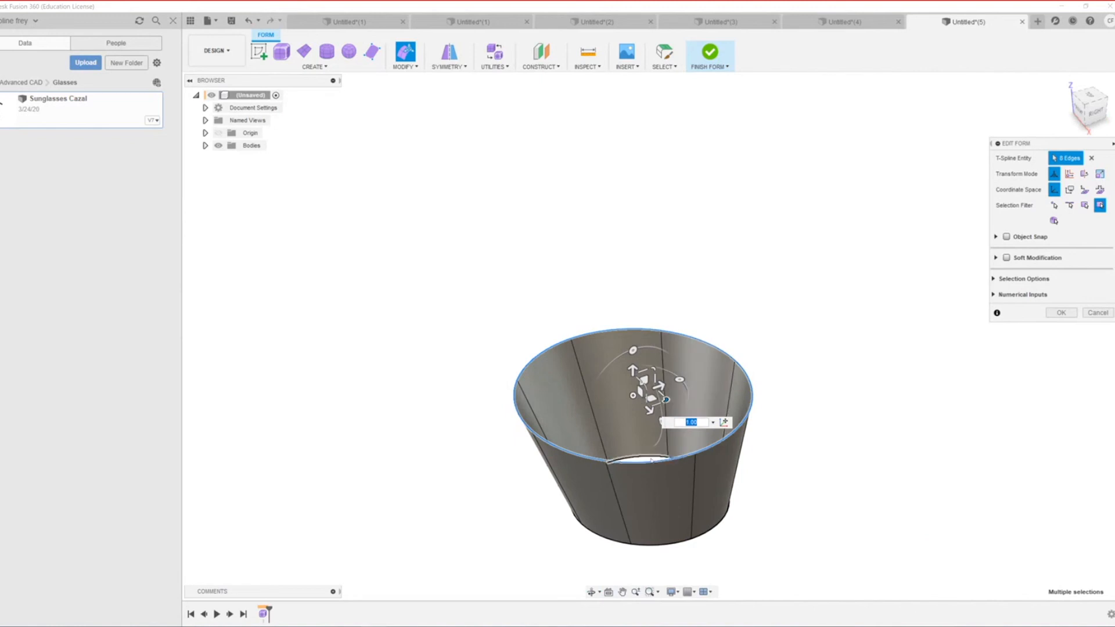
pyautogui.moveTo(634, 368); pyautogui.dragTo(632, 314)
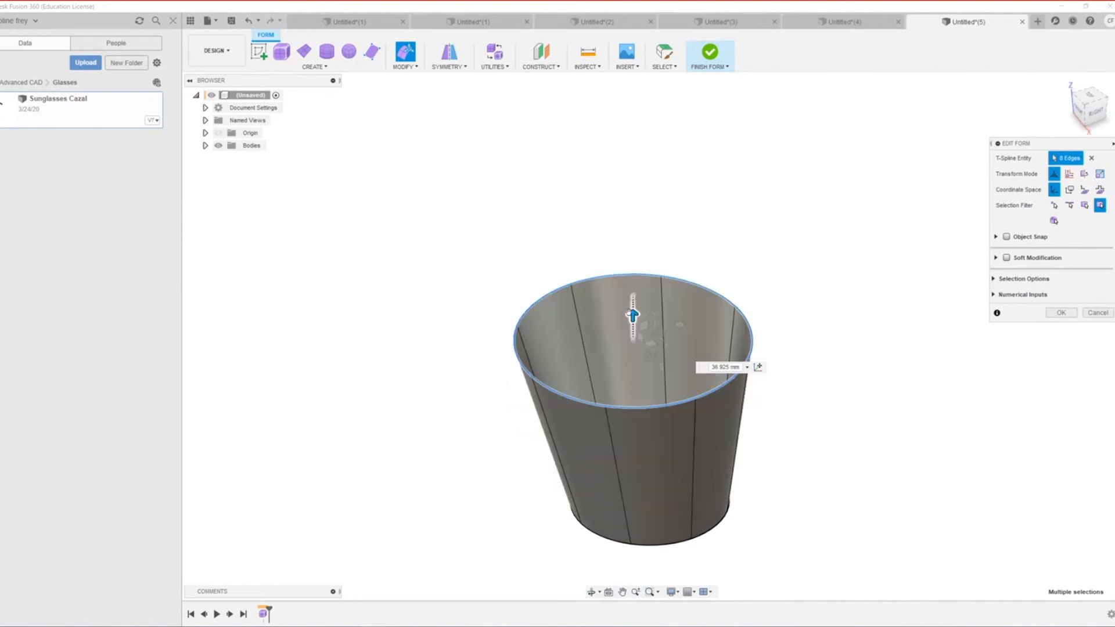
pyautogui.scroll(-2, 664, 473)
pyautogui.scroll(3, 688, 441)
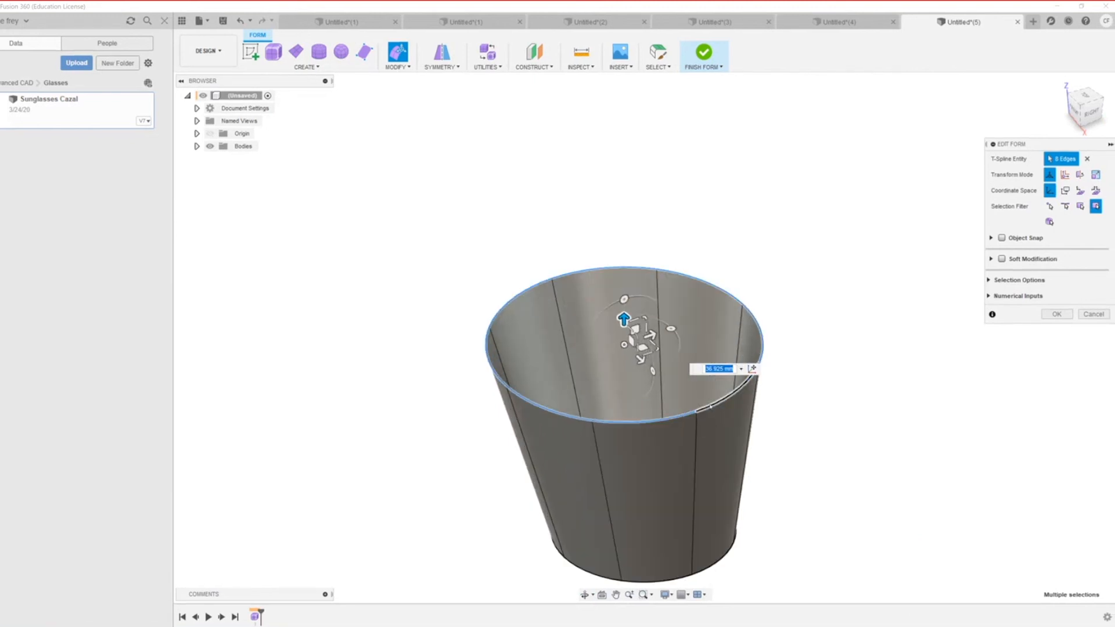
pyautogui.click(708, 410)
pyautogui.scroll(2, 709, 407)
pyautogui.doubleClick(765, 304)
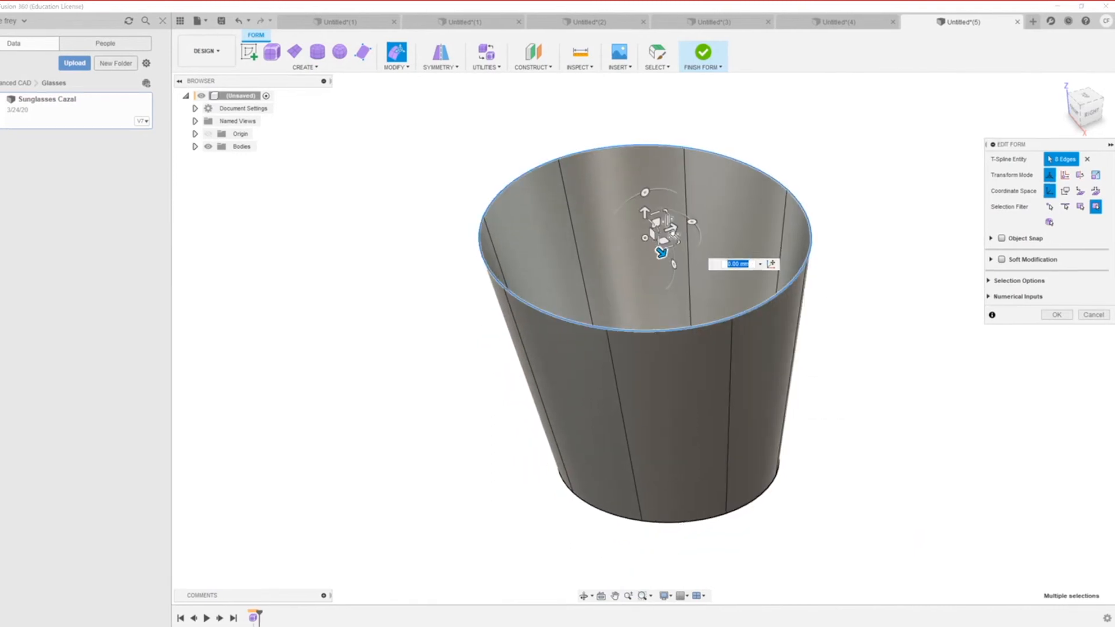
pyautogui.moveTo(659, 255)
pyautogui.mouseDown()
pyautogui.moveTo(639, 235)
pyautogui.moveTo(646, 243)
pyautogui.mouseUp()
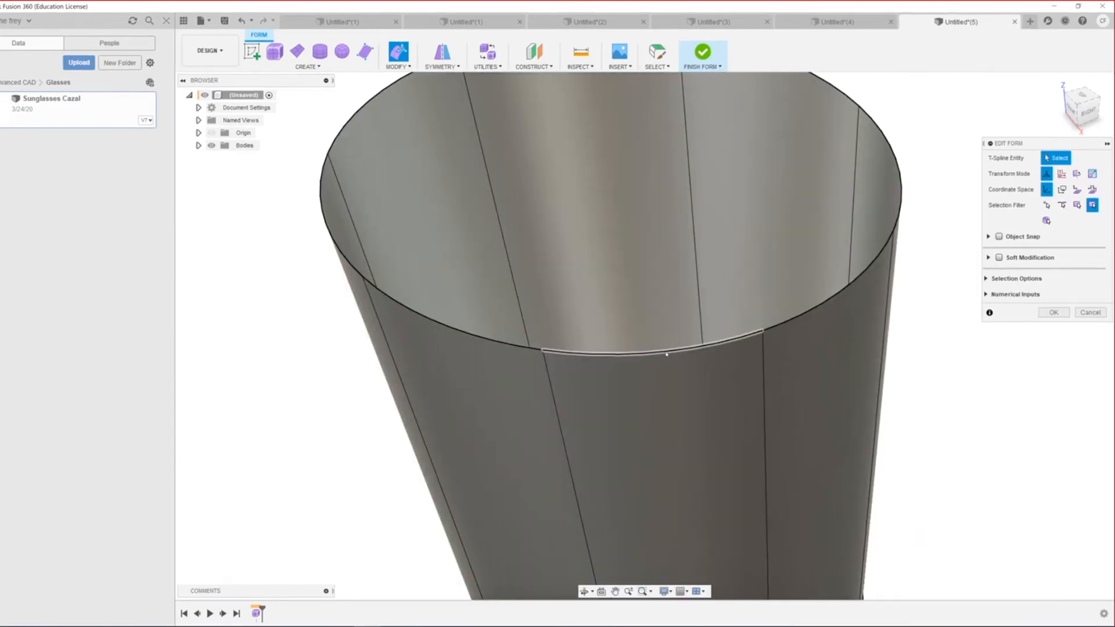
# Step: Offset the whole rim loop about -4.687 mm so the upper wall bulges and the opening slants
pyautogui.doubleClick(666, 353)
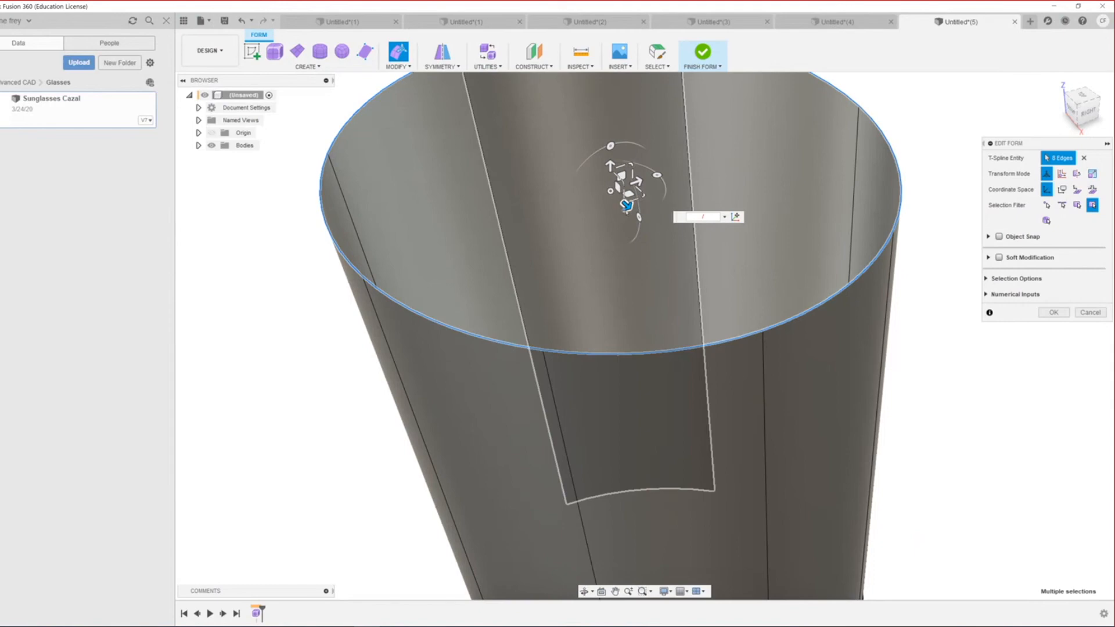
pyautogui.click(622, 296)
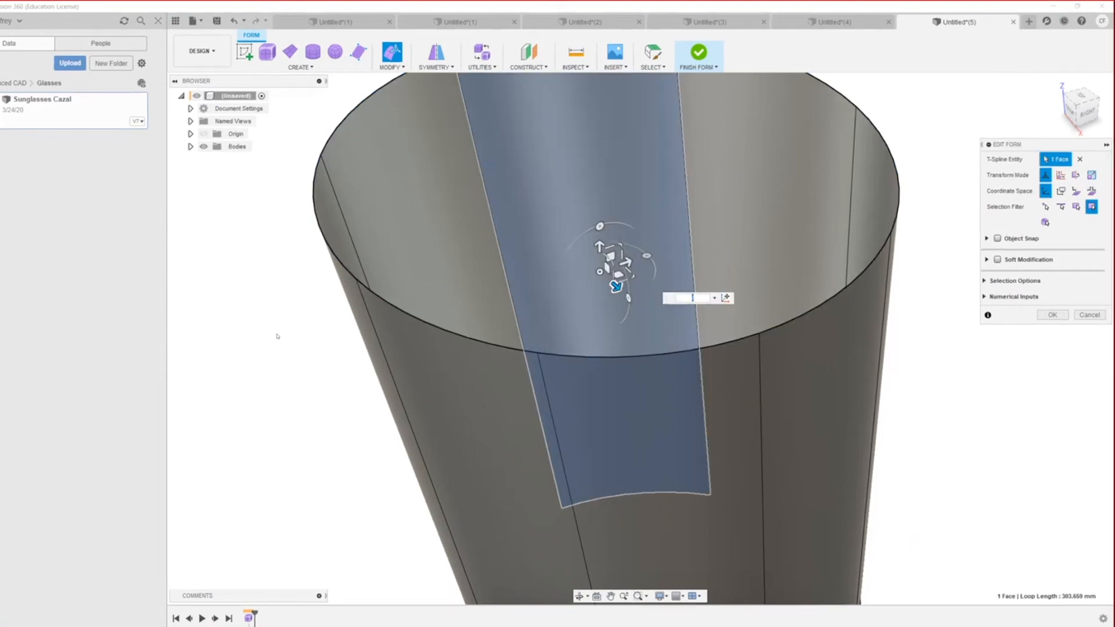
pyautogui.click(278, 337)
pyautogui.scroll(-3, 528, 389)
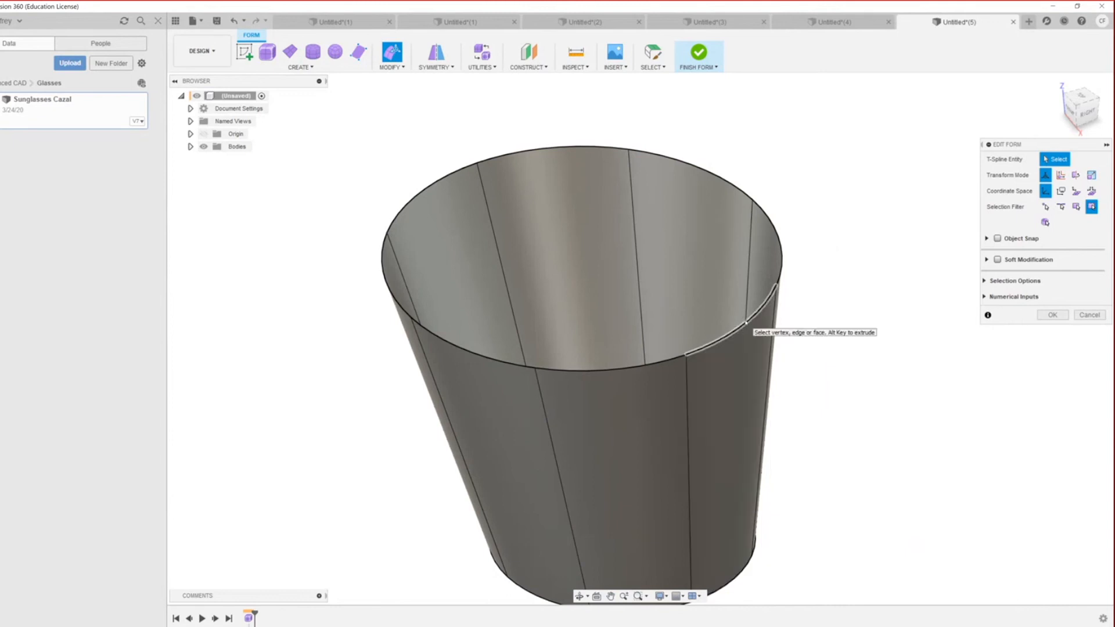
pyautogui.doubleClick(747, 323)
pyautogui.scroll(-2, 748, 323)
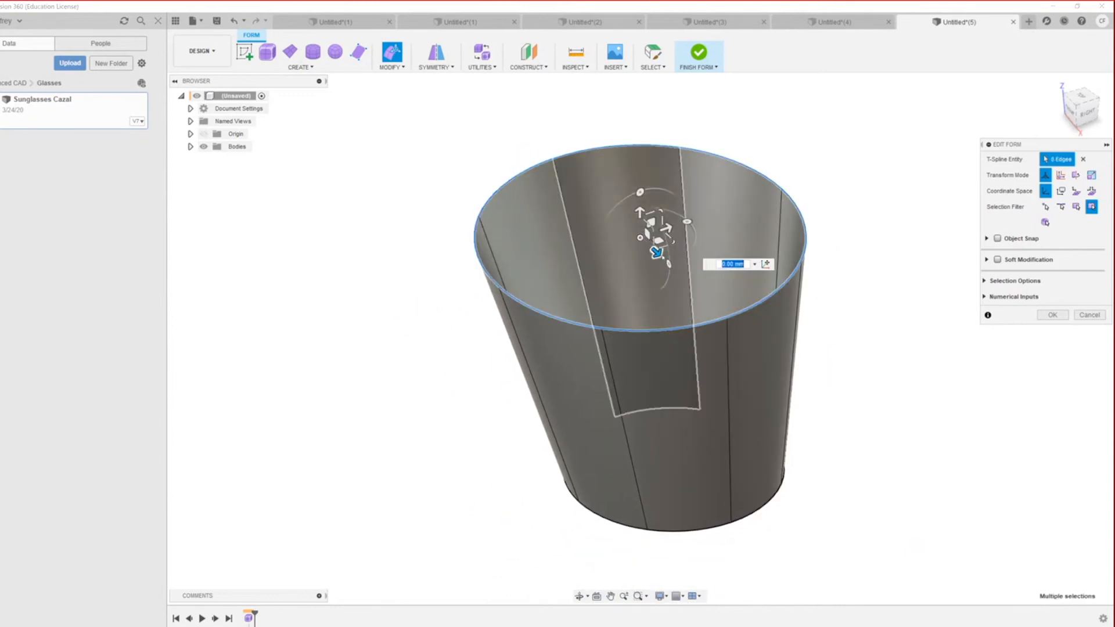
pyautogui.moveTo(656, 252); pyautogui.dragTo(626, 224)
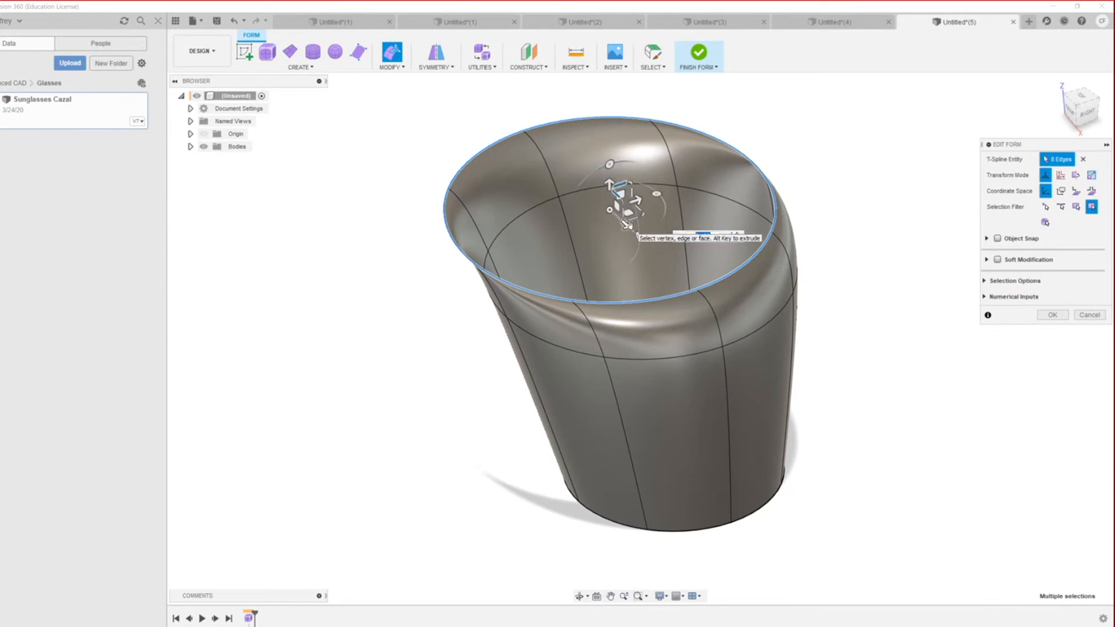
# Step: Undo the tilt, shrink the top rim and lift it about 46.901 mm into a narrow bottle neck
pyautogui.hotkey('ctrl', 'z')
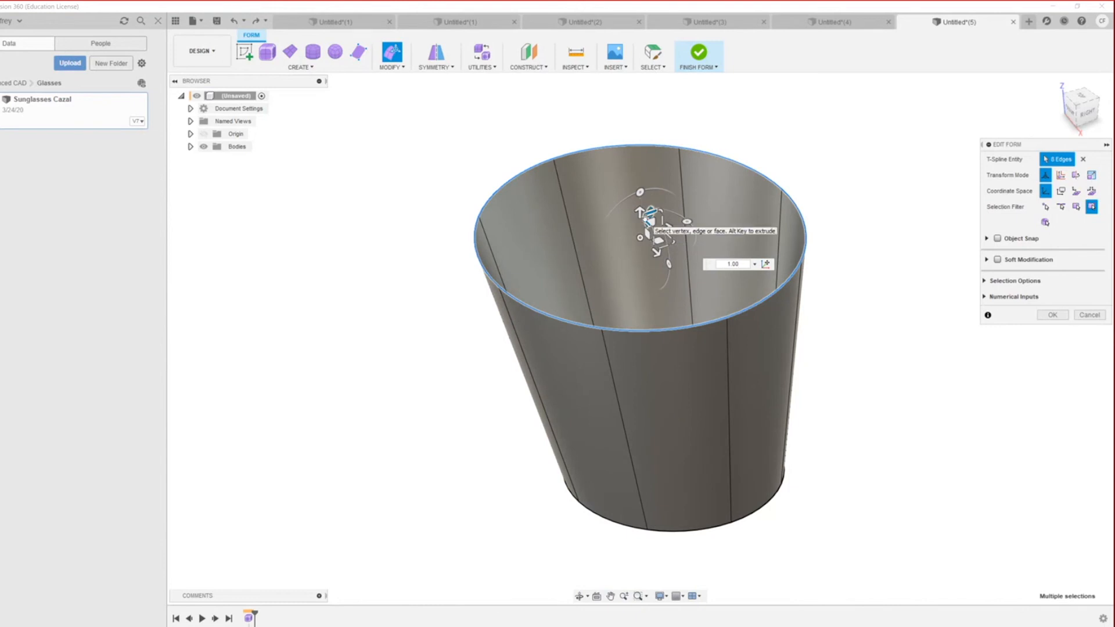
pyautogui.moveTo(665, 228); pyautogui.dragTo(670, 114)
pyautogui.scroll(-3, 671, 114)
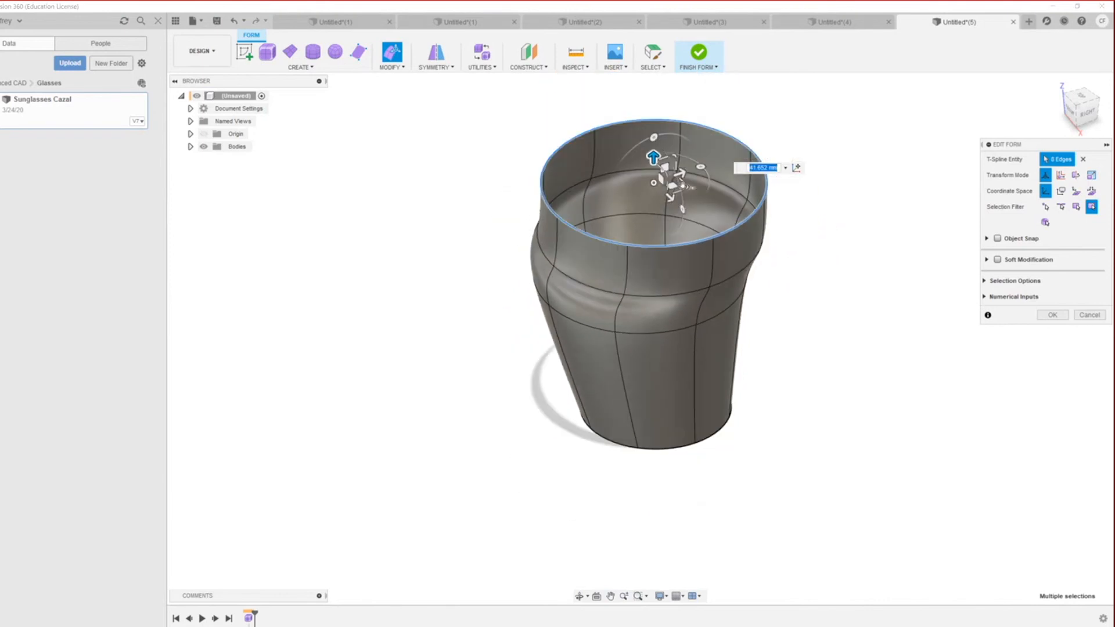
pyautogui.moveTo(688, 188); pyautogui.dragTo(675, 247)
pyautogui.scroll(3, 664, 140)
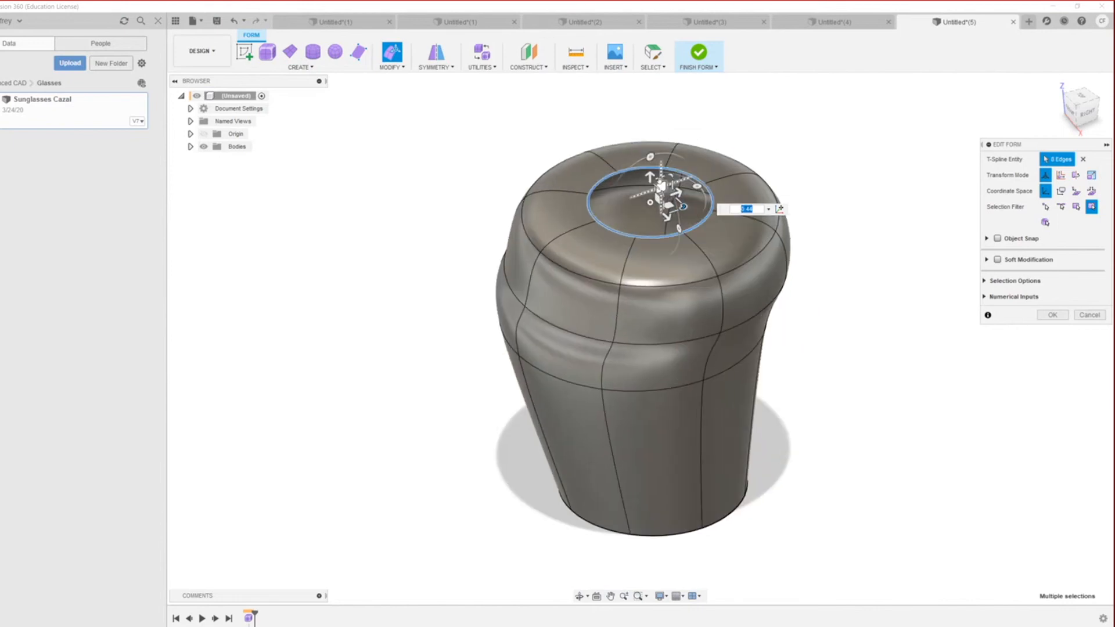
pyautogui.moveTo(646, 181); pyautogui.dragTo(646, 81)
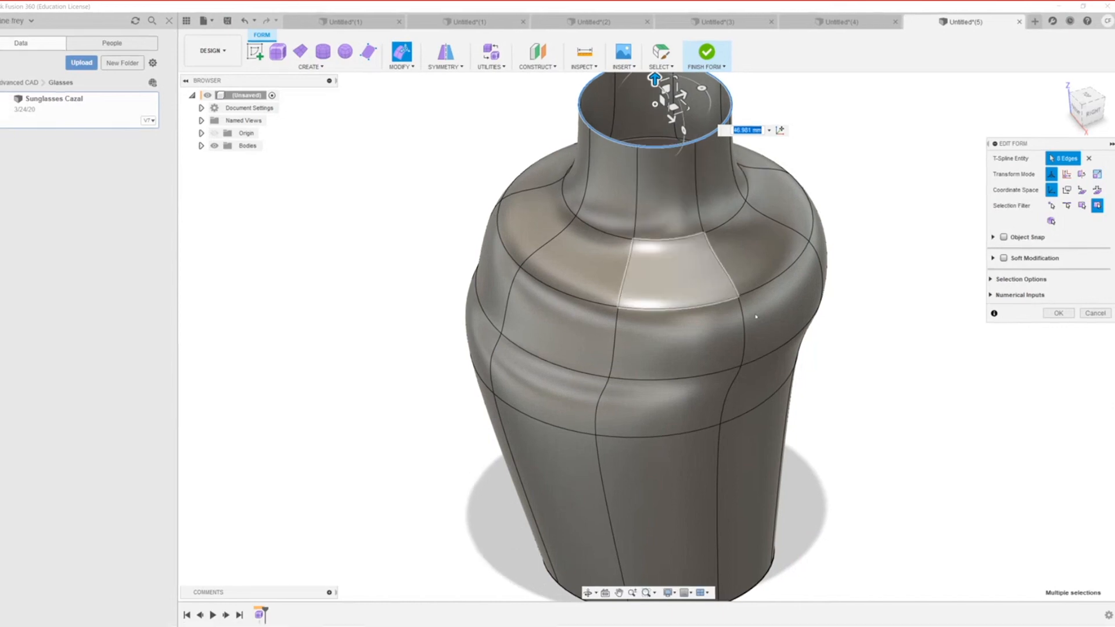
pyautogui.scroll(-2, 751, 302)
pyautogui.scroll(-2, 720, 305)
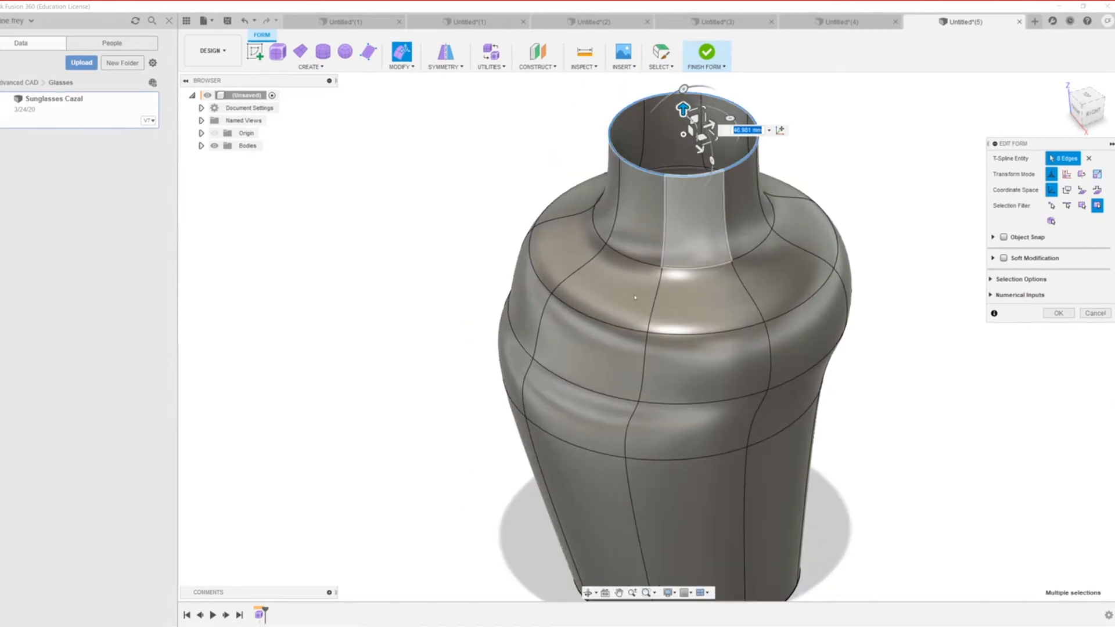
pyautogui.scroll(3, 650, 255)
pyautogui.scroll(-2, 598, 423)
pyautogui.scroll(-4, 598, 423)
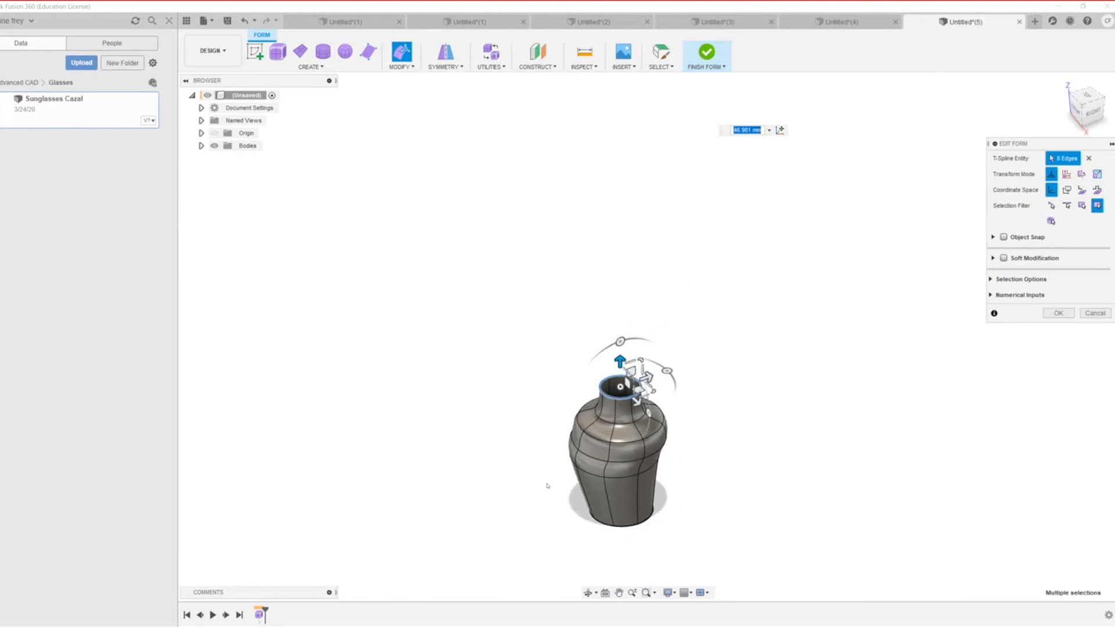
pyautogui.scroll(5, 609, 482)
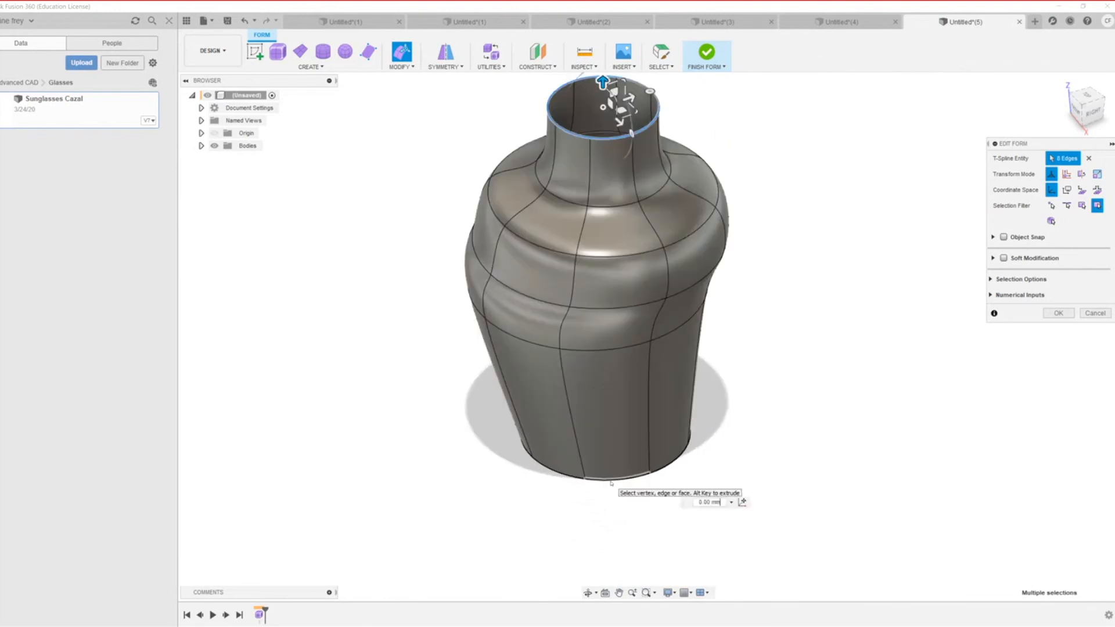
# Step: Select the bottom edge loop, undo a trial flare, and tilt the loop about 3.8 degrees
pyautogui.click(609, 479)
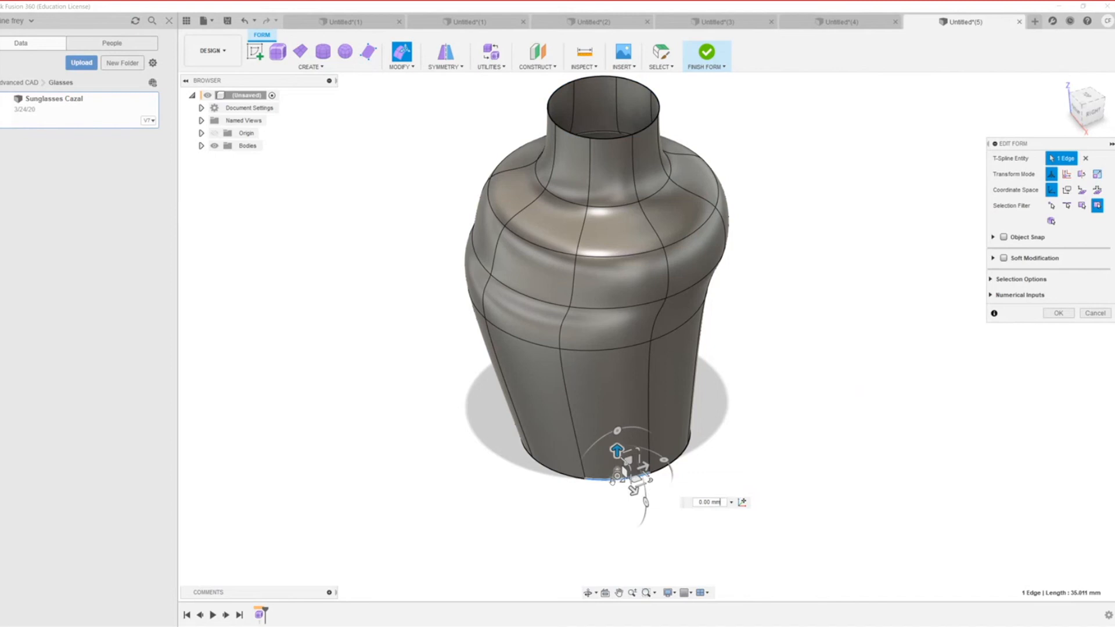
pyautogui.doubleClick(604, 481)
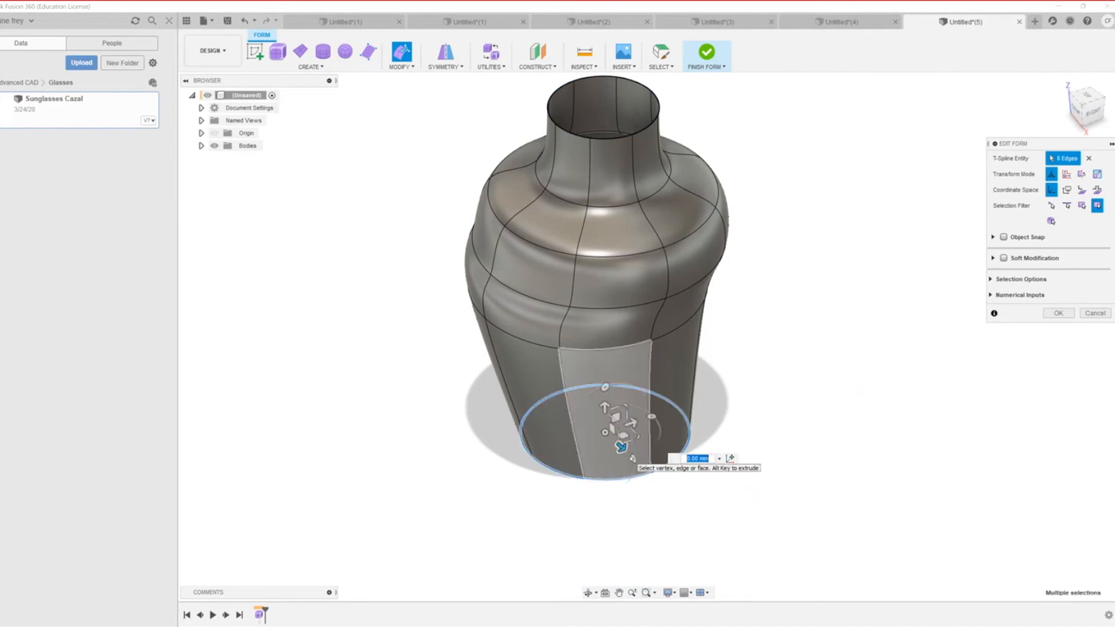
pyautogui.moveTo(632, 457); pyautogui.dragTo(666, 490)
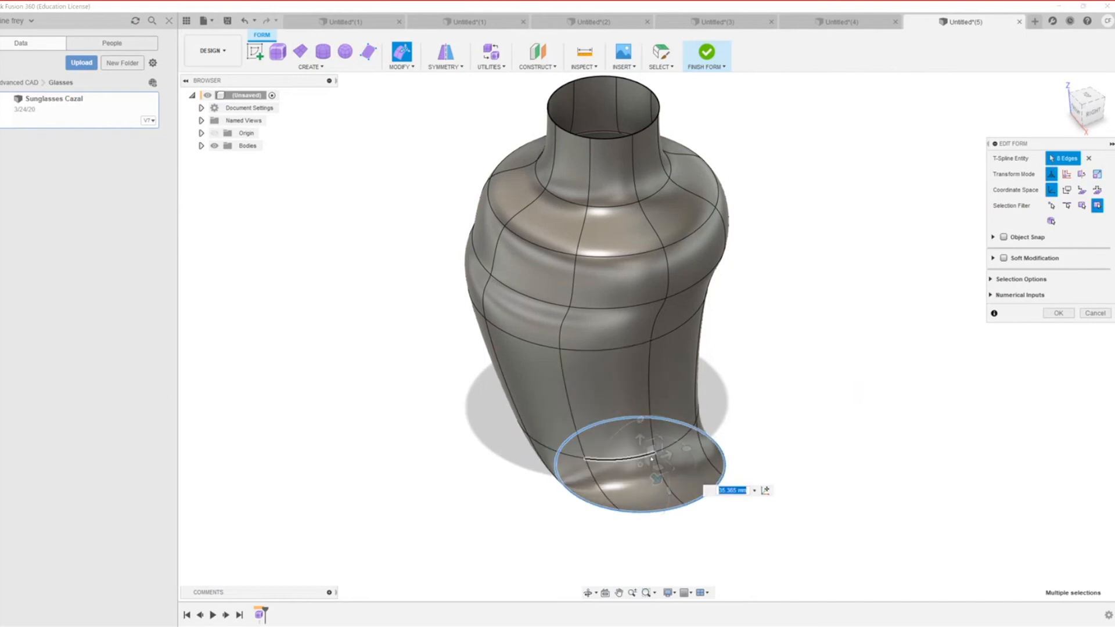
pyautogui.hotkey('ctrl', 'z')
pyautogui.moveTo(633, 460); pyautogui.dragTo(650, 482)
pyautogui.scroll(-6, 706, 527)
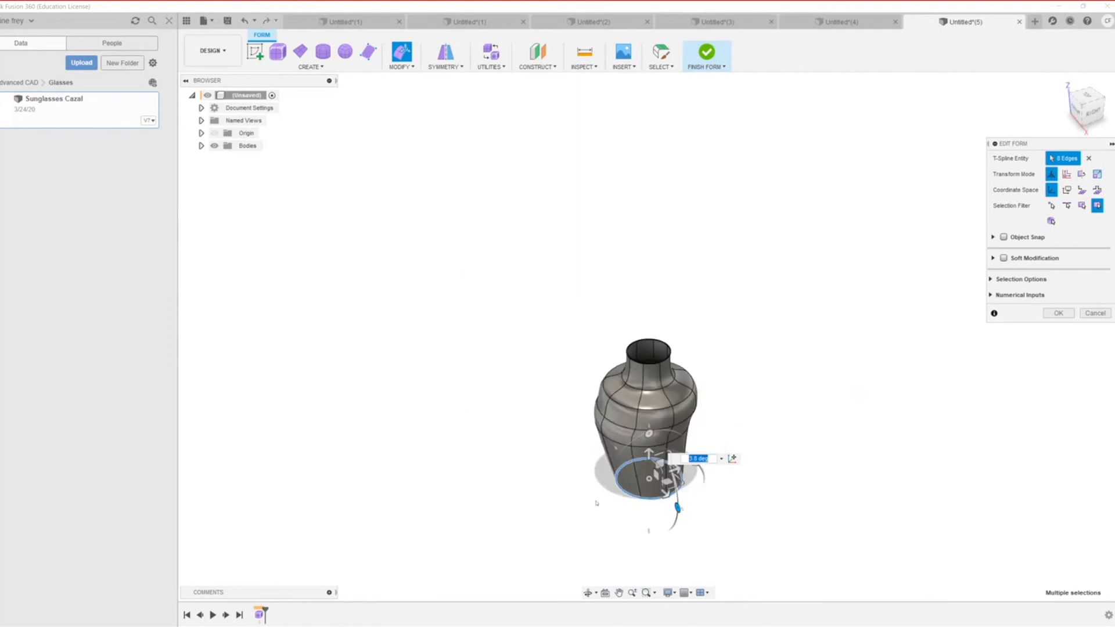
pyautogui.scroll(5, 639, 407)
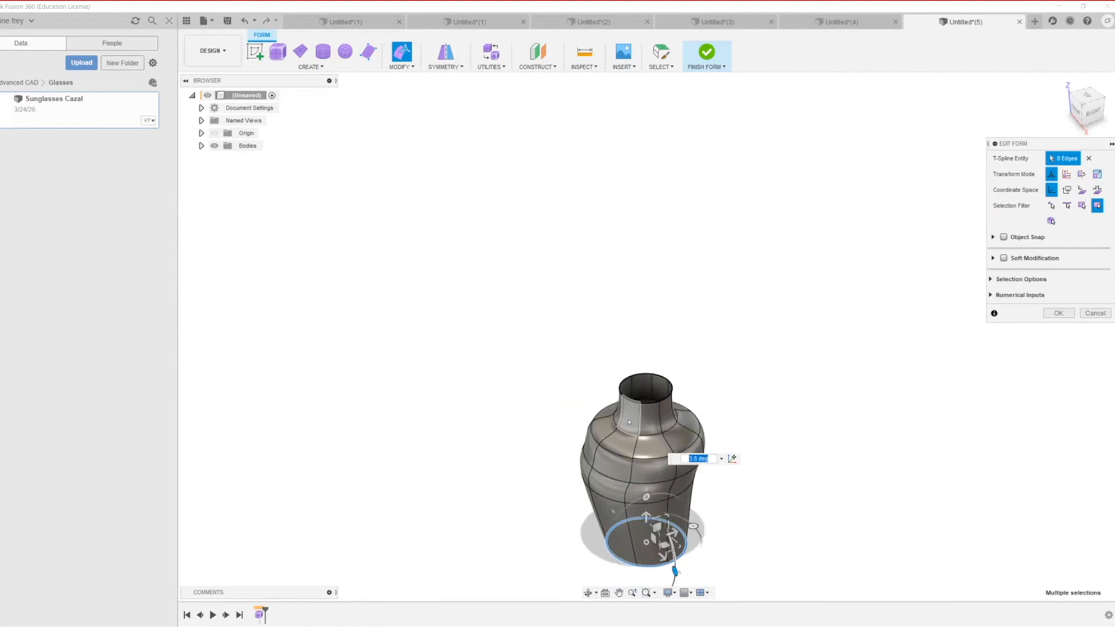
pyautogui.click(660, 395)
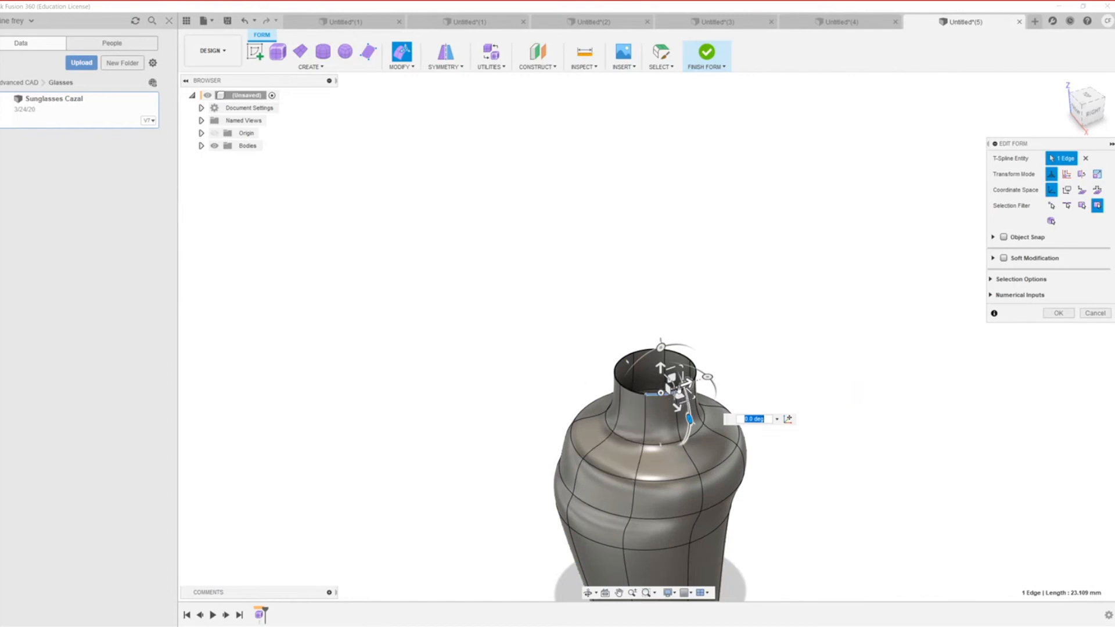
# Step: Try stretching the neck-base edge, then undo it and clear the selection
pyautogui.scroll(-1, 695, 402)
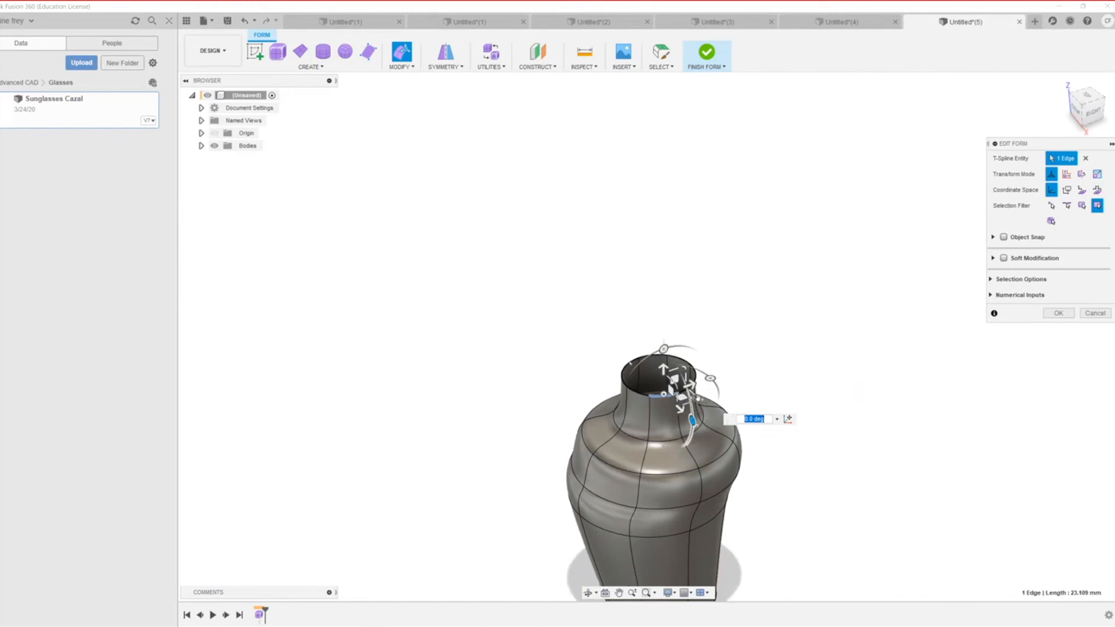
pyautogui.click(691, 398)
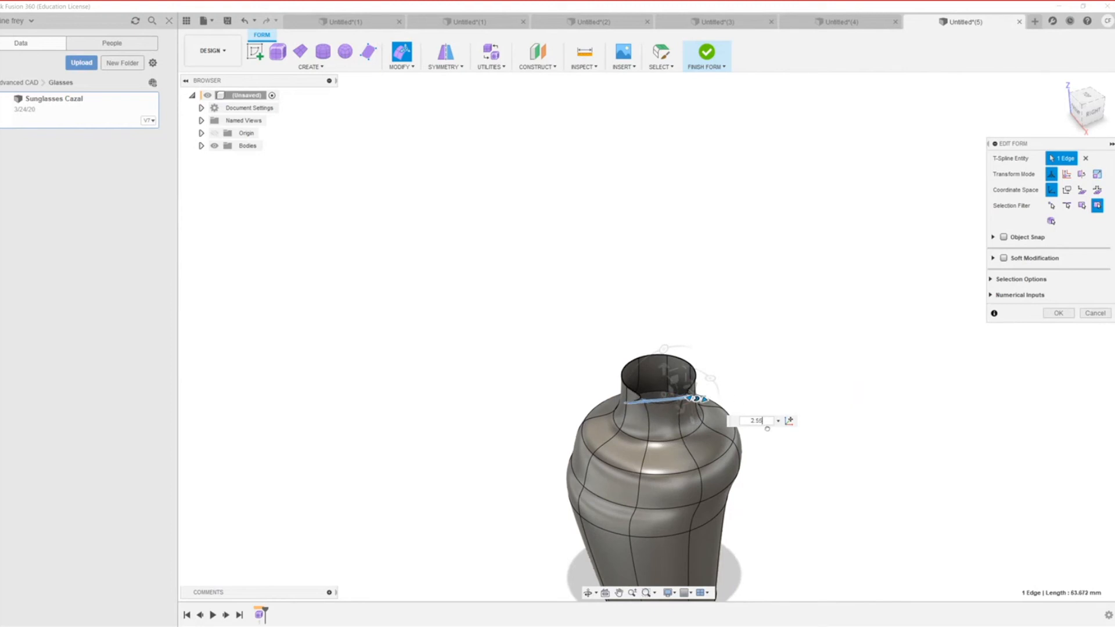
pyautogui.hotkey('ctrl', 'z')
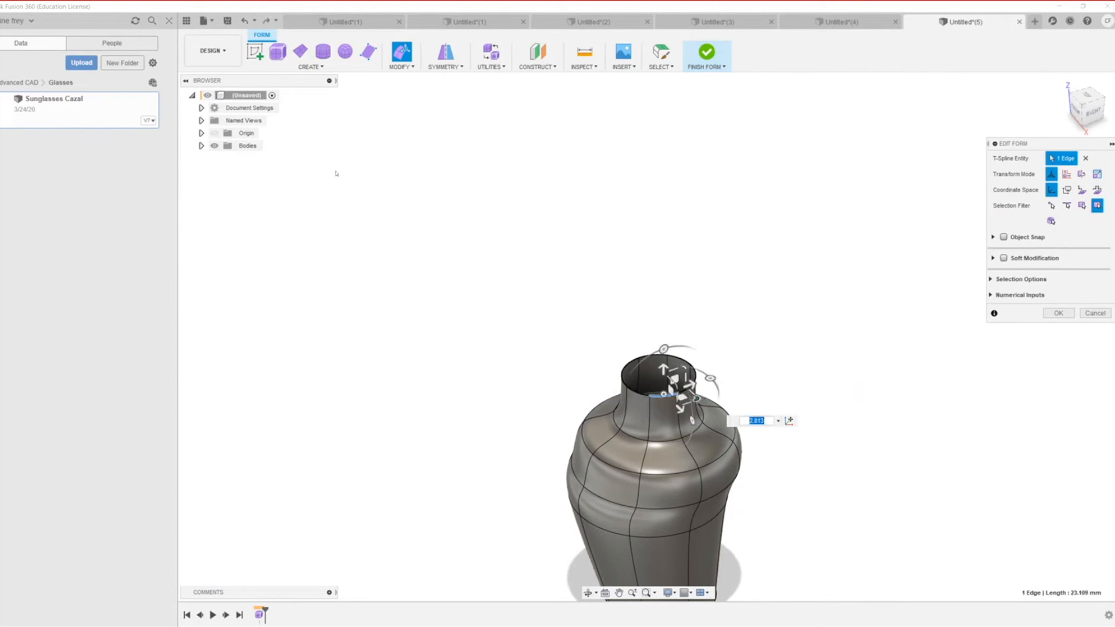
pyautogui.scroll(-3, 252, 378)
pyautogui.scroll(6, 225, 374)
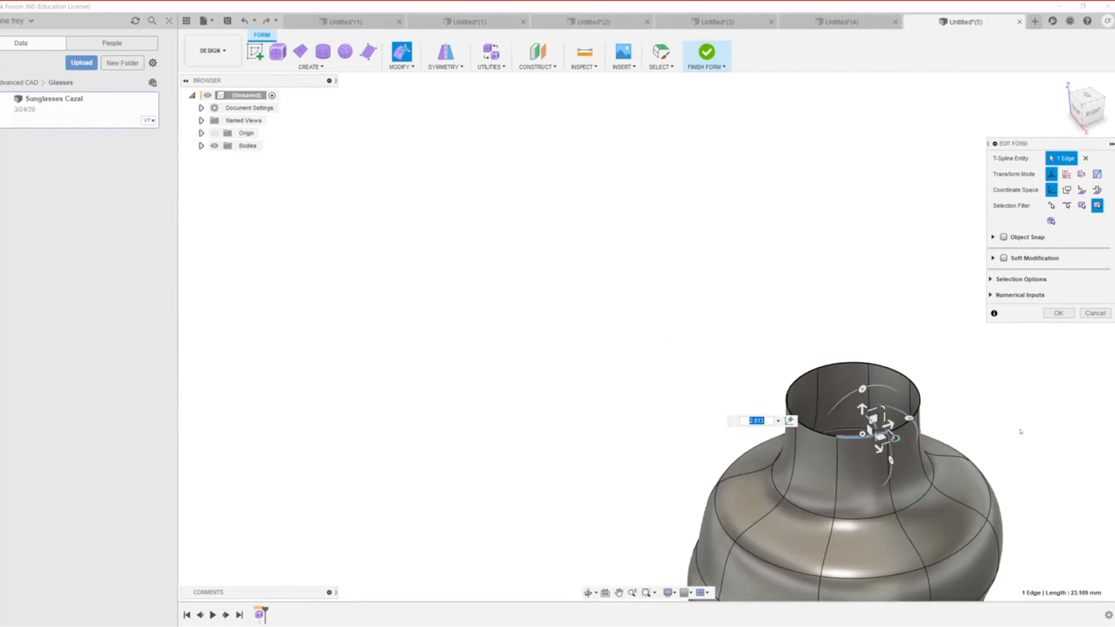
pyautogui.click(695, 350)
pyautogui.scroll(2, 888, 451)
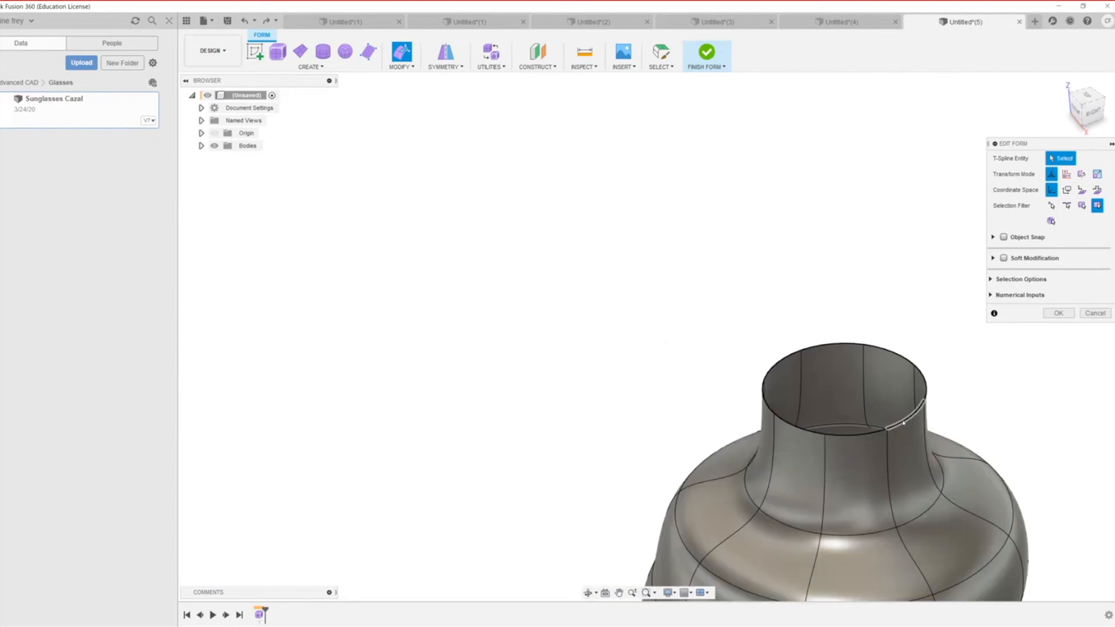
# Step: Scale the top rim loop outward and raise it about 117 mm into a tall goblet bowl
pyautogui.doubleClick(903, 423)
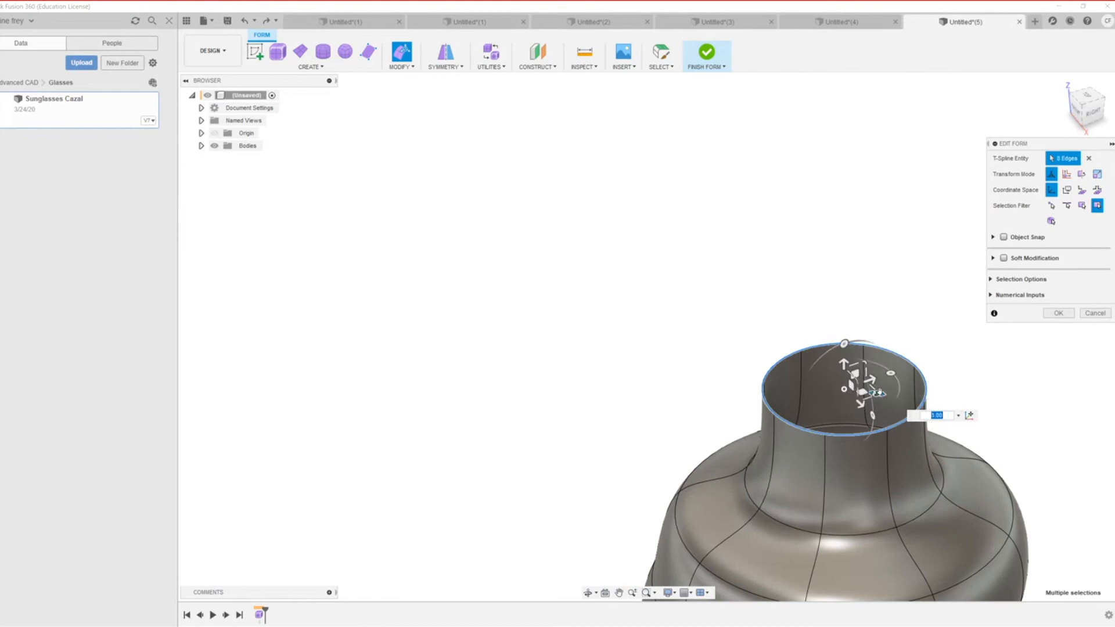
pyautogui.moveTo(878, 393); pyautogui.dragTo(974, 403)
pyautogui.scroll(-3, 785, 394)
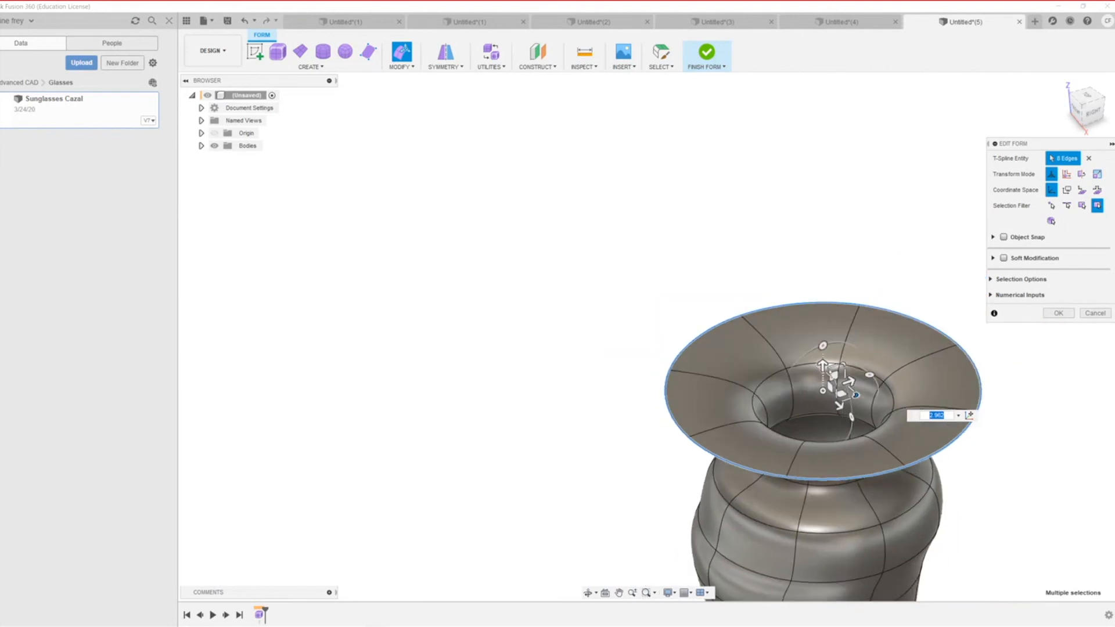
pyautogui.moveTo(823, 365); pyautogui.dragTo(821, 185)
pyautogui.scroll(-3, 731, 302)
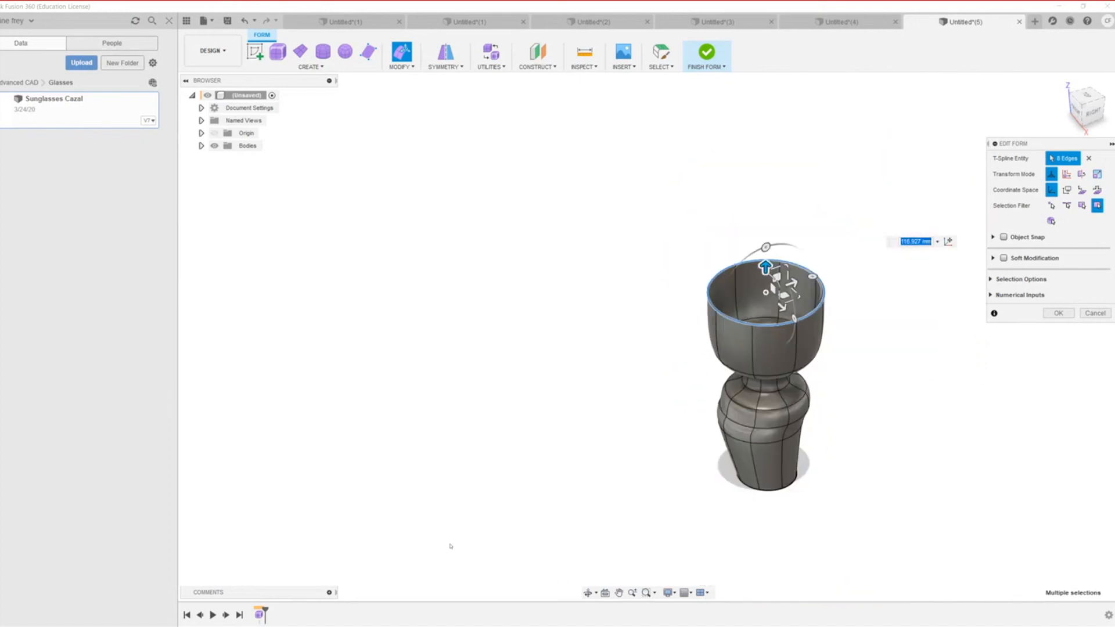
pyautogui.press('Return')
# Step: Apply 8-sided circular symmetry to the goblet form after trying 2- and 4-sided options
pyautogui.click(933, 385)
pyautogui.scroll(3, 879, 349)
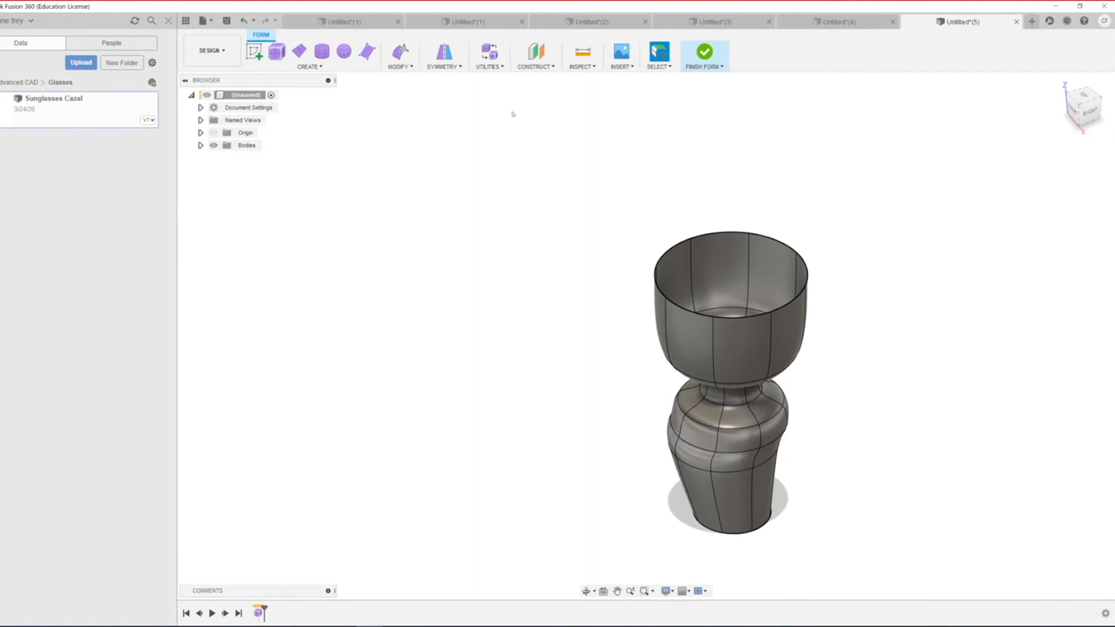
pyautogui.click(462, 67)
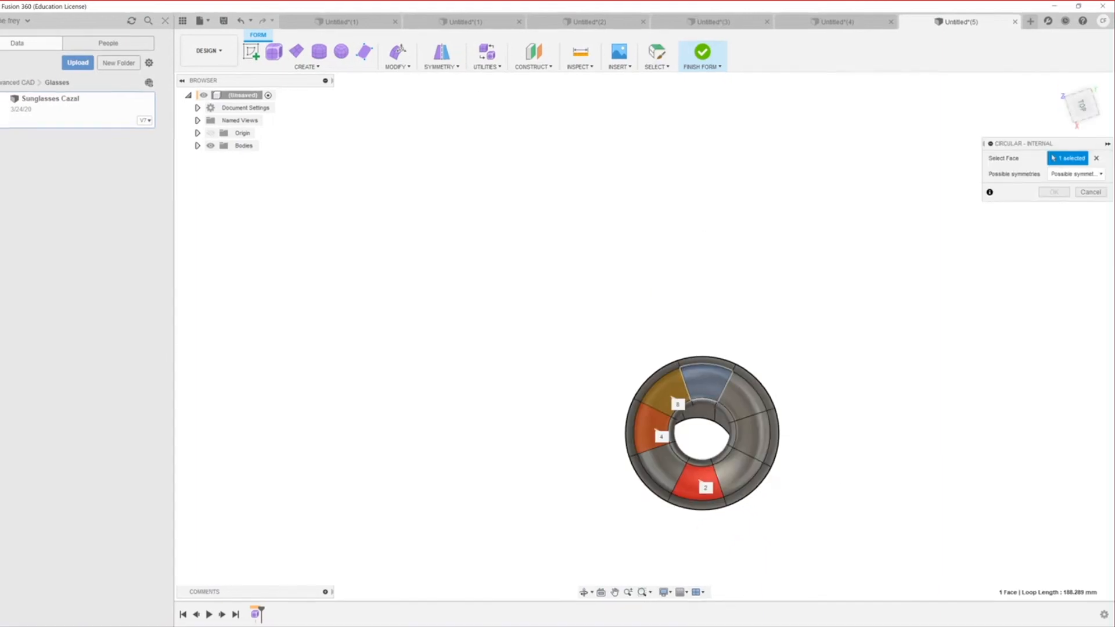
pyautogui.click(1060, 173)
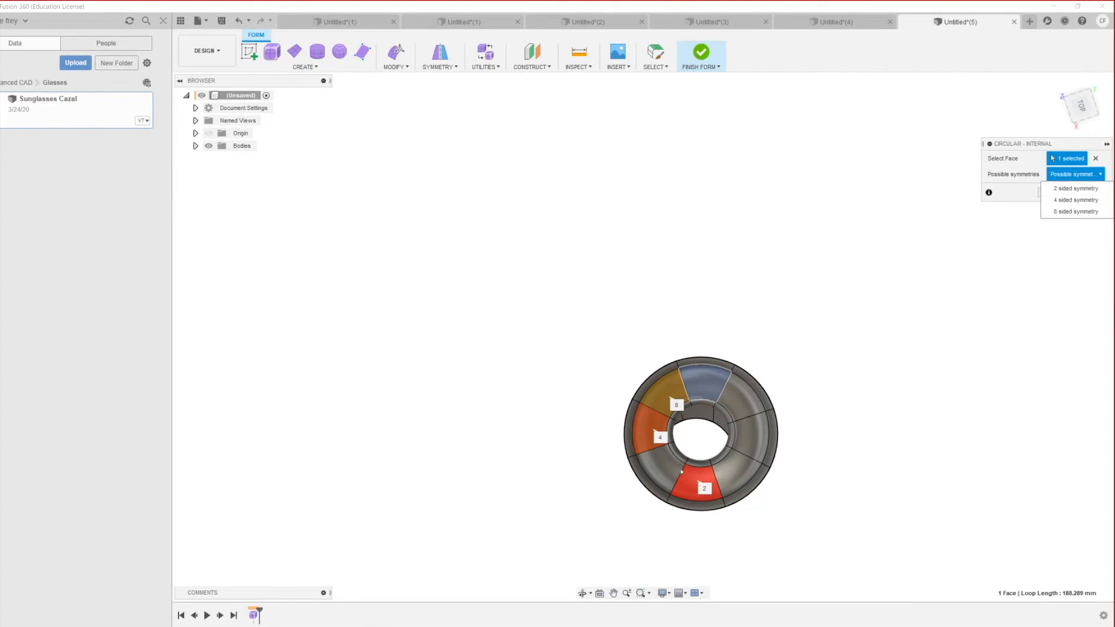
pyautogui.click(1068, 188)
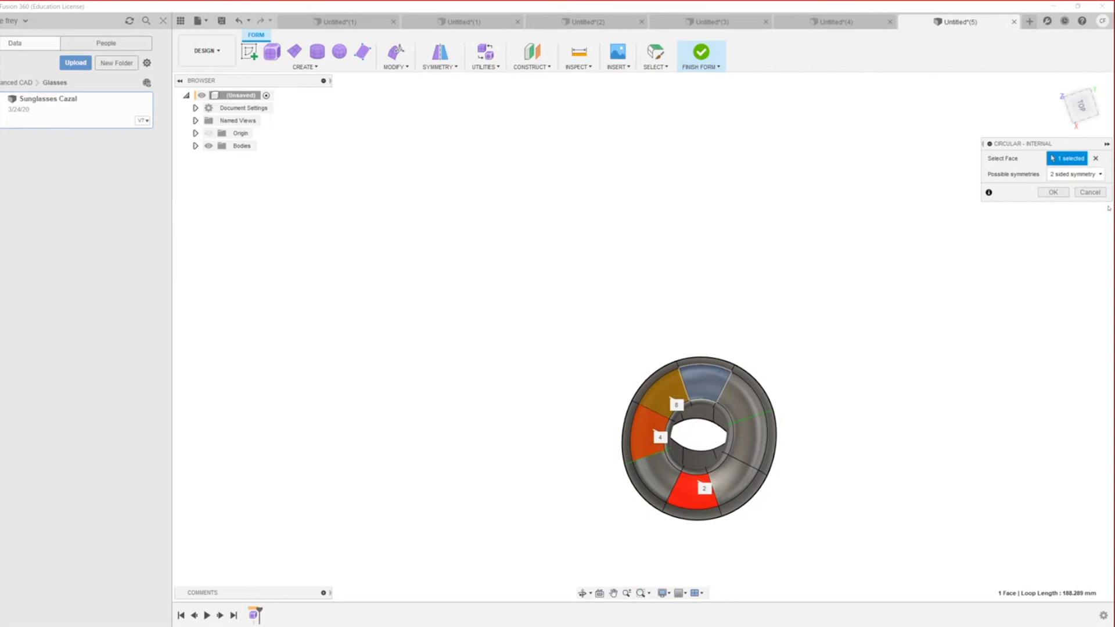
pyautogui.click(1075, 174)
pyautogui.click(1066, 202)
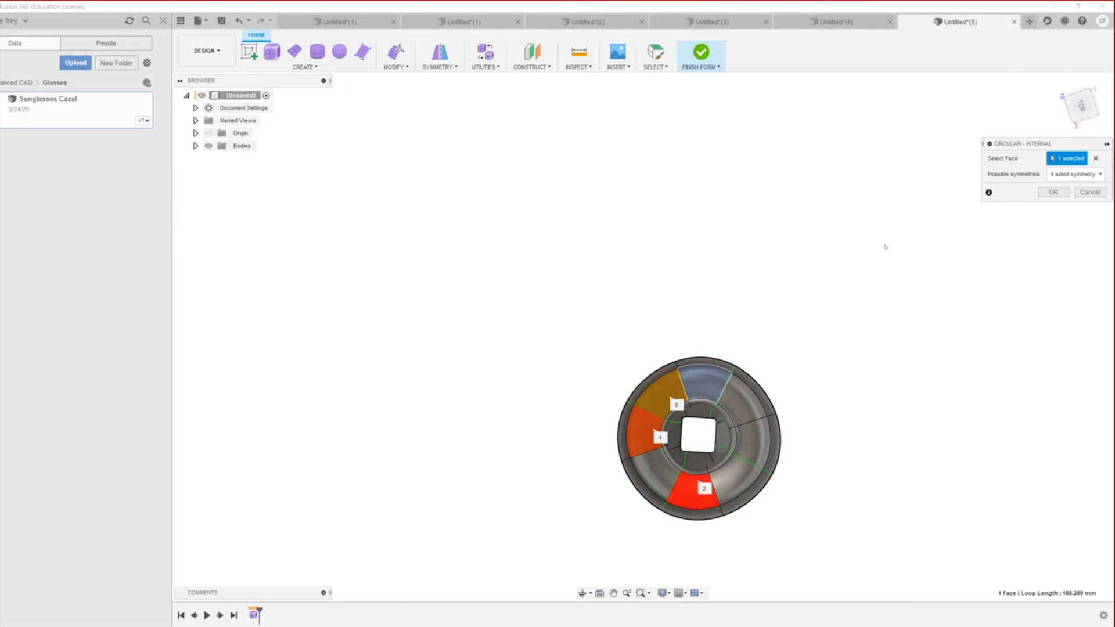
pyautogui.click(1074, 174)
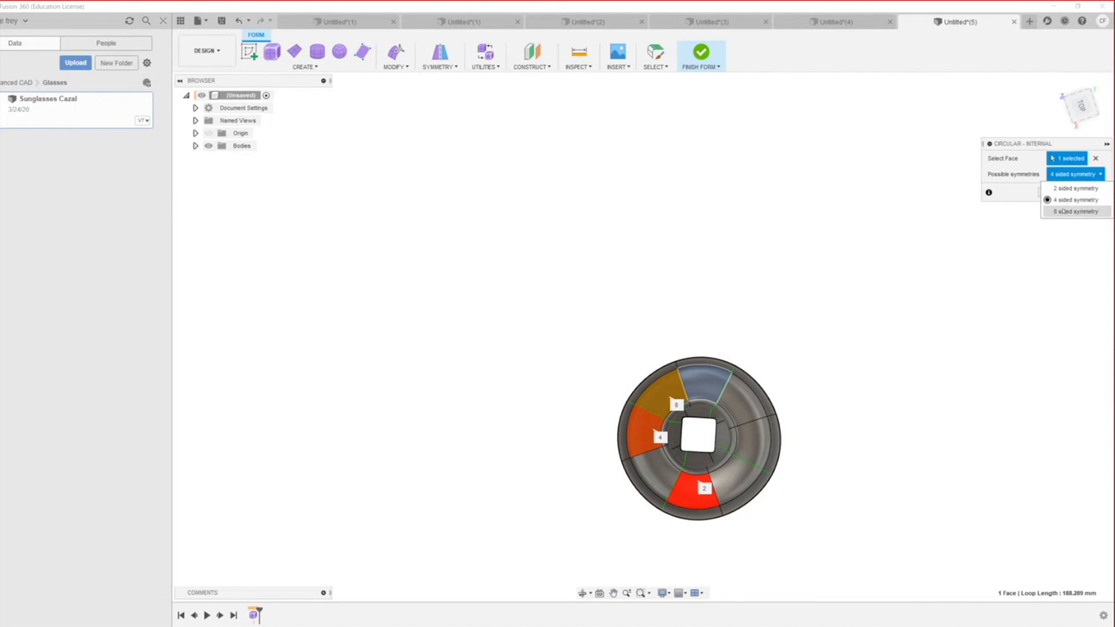
pyautogui.click(1065, 209)
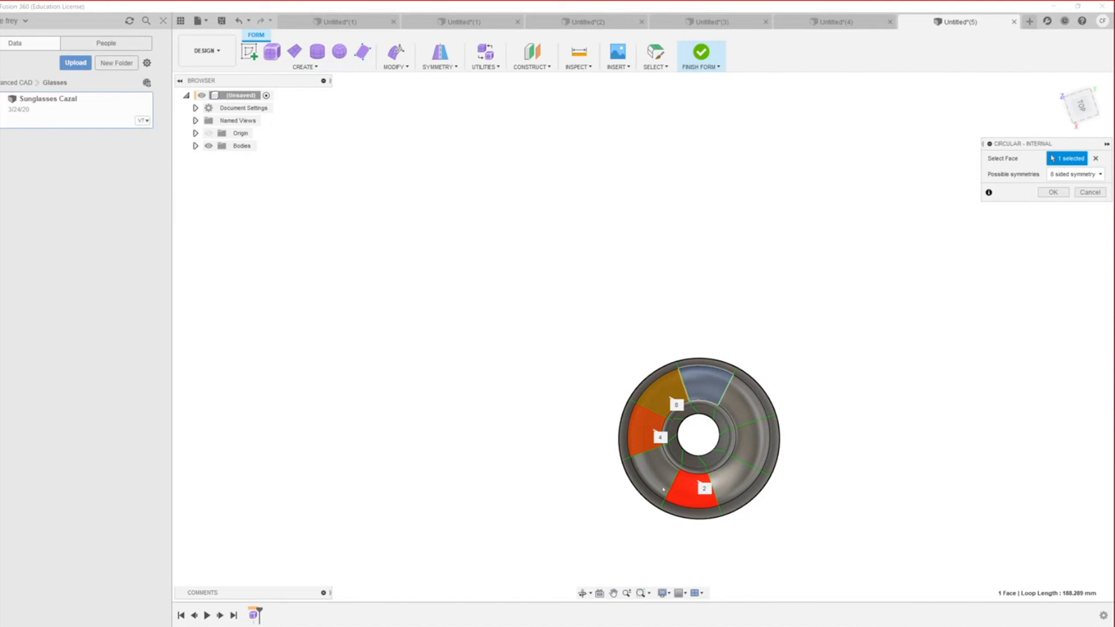
pyautogui.scroll(5, 634, 506)
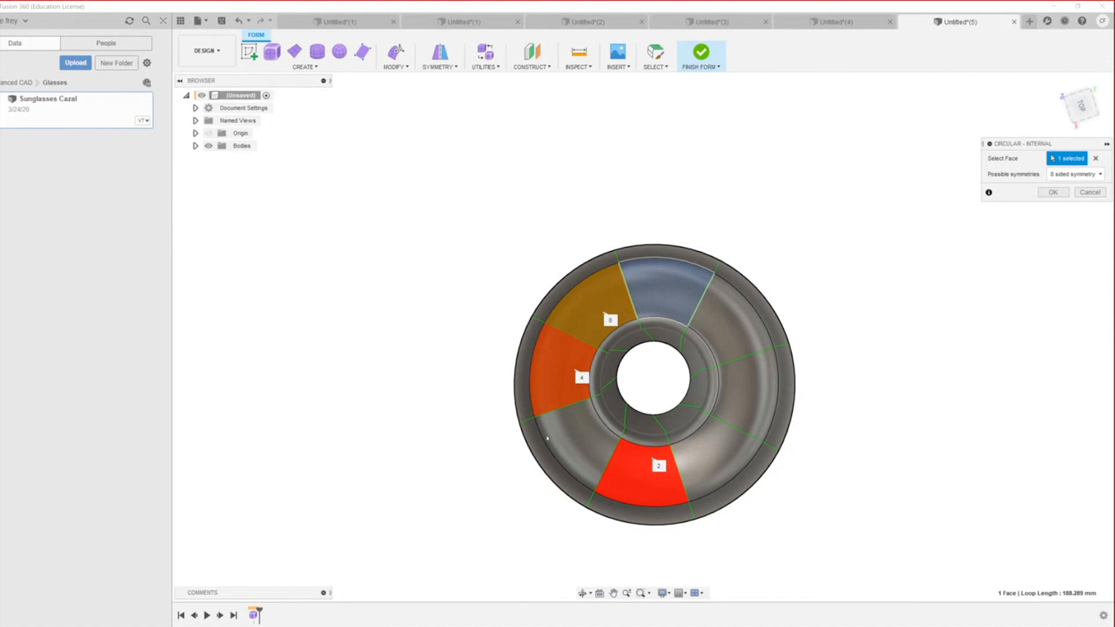
pyautogui.click(1053, 192)
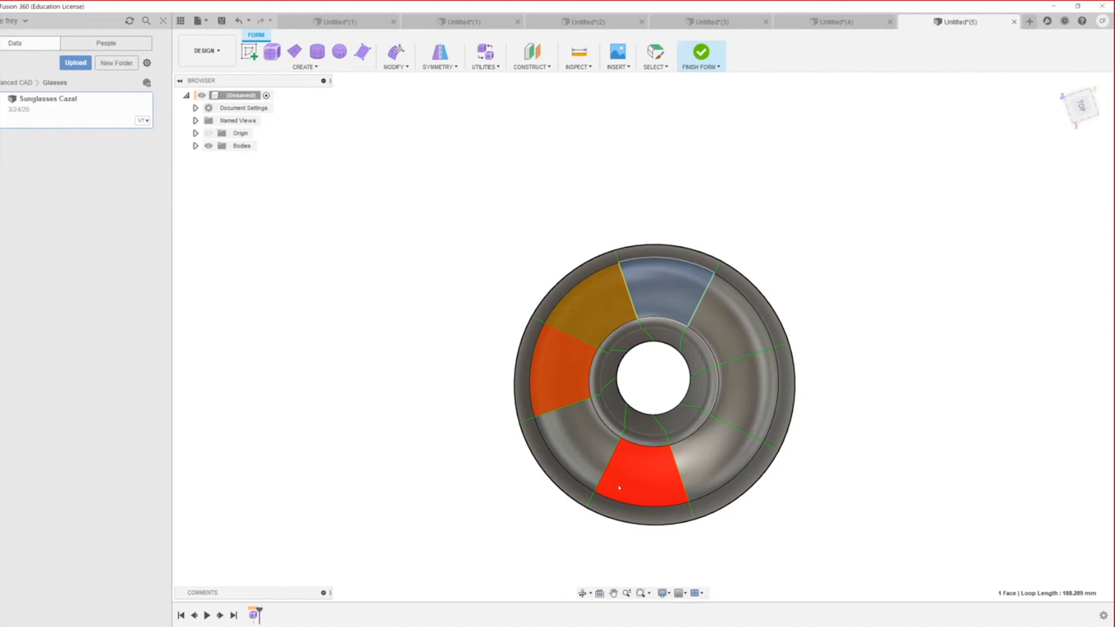
pyautogui.scroll(-2, 622, 531)
pyautogui.scroll(4, 599, 514)
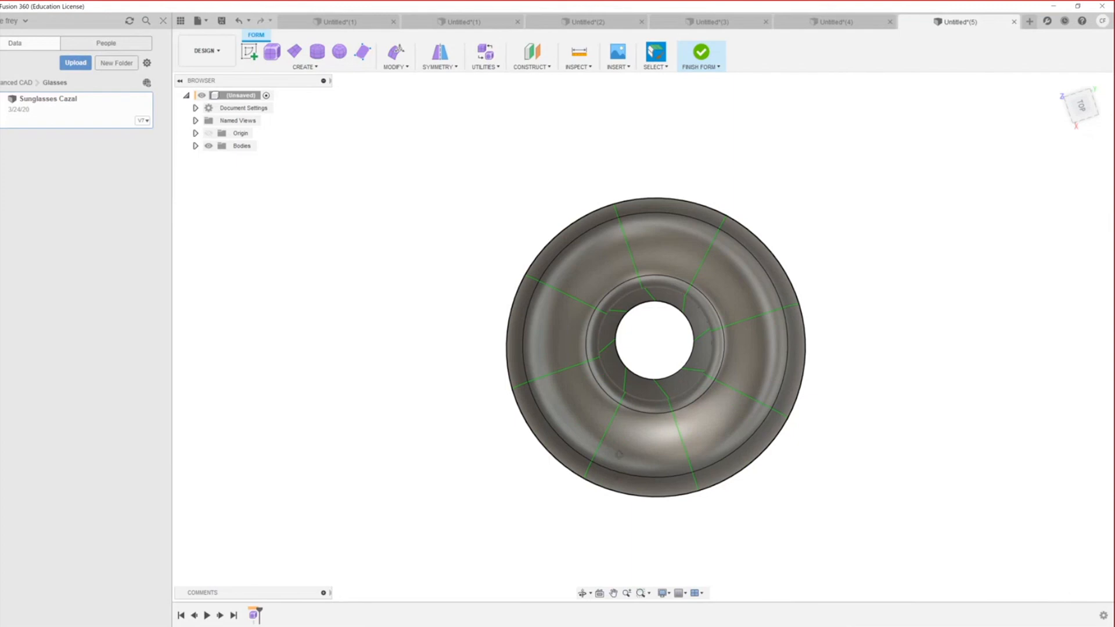
# Step: Select the bowl's top rim loop and view the goblet side-on to inspect its profile
pyautogui.keyDown('shift'); pyautogui.moveTo(619, 454); pyautogui.dragTo(630, 406, button='middle'); pyautogui.keyUp('shift')
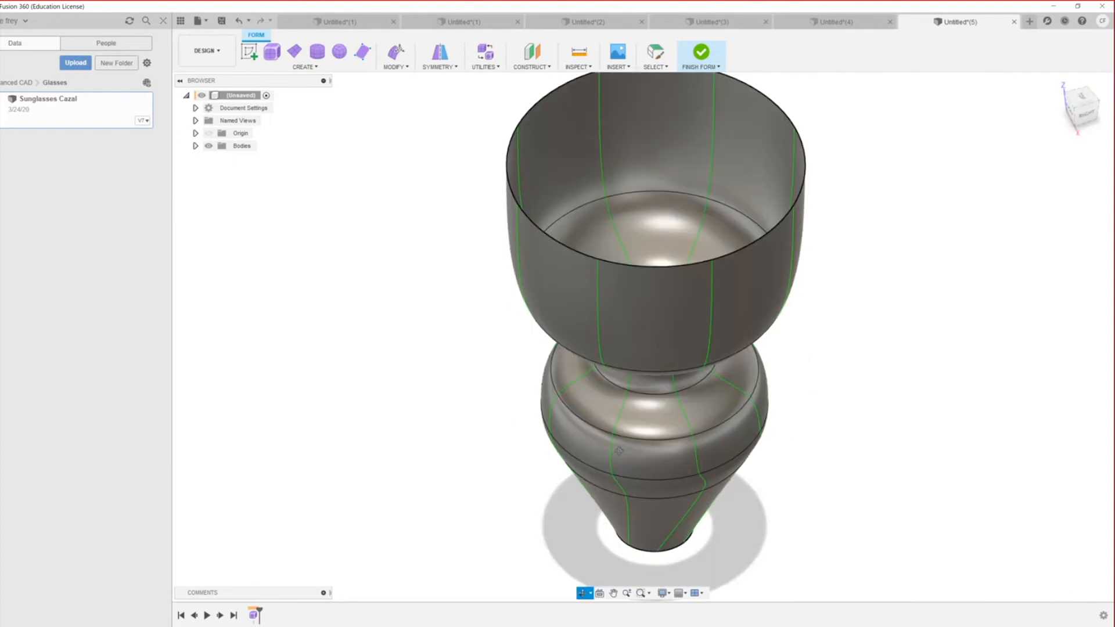
pyautogui.doubleClick(584, 244)
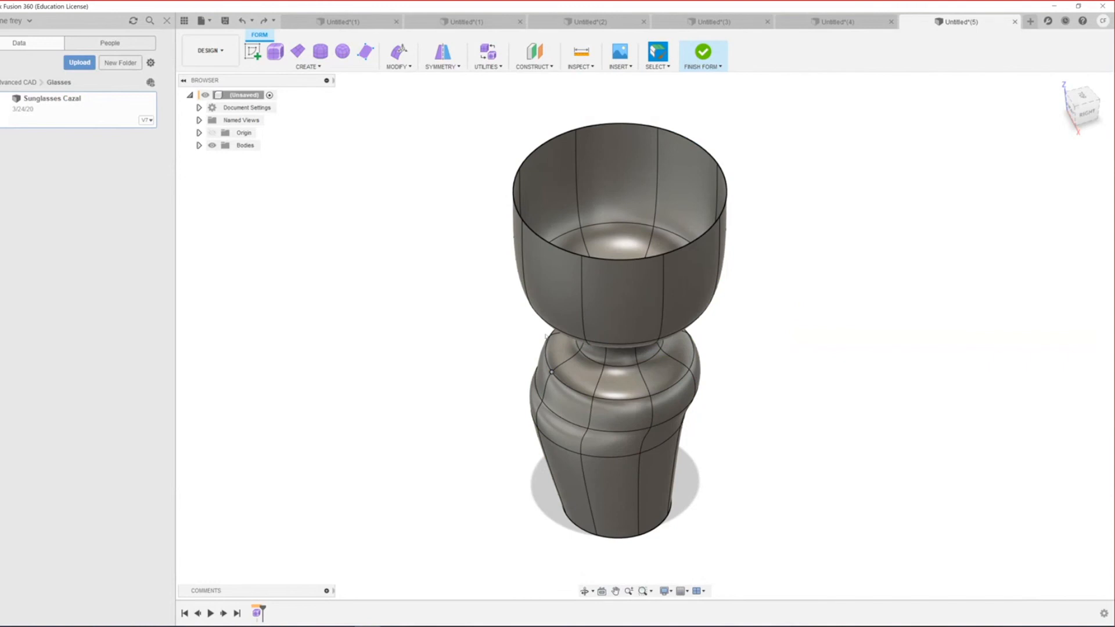
pyautogui.keyDown('shift'); pyautogui.moveTo(546, 337); pyautogui.dragTo(574, 327, button='middle'); pyautogui.keyUp('shift')
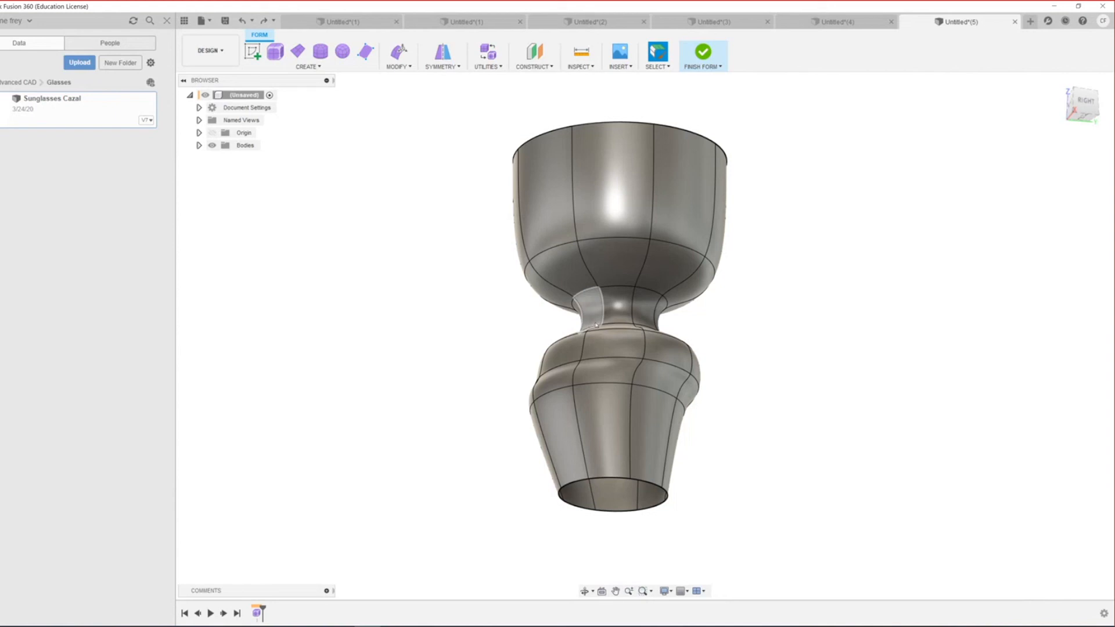
pyautogui.scroll(-3, 616, 286)
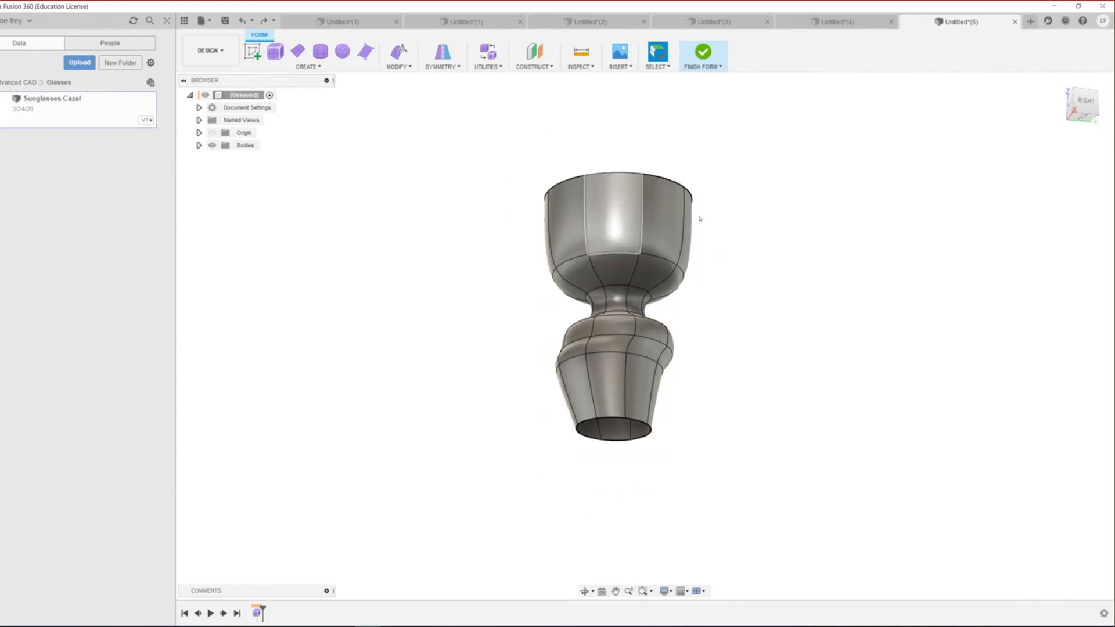
pyautogui.scroll(5, 699, 219)
pyautogui.keyDown('shift'); pyautogui.moveTo(513, 258); pyautogui.dragTo(664, 201, button='middle'); pyautogui.keyUp('shift')
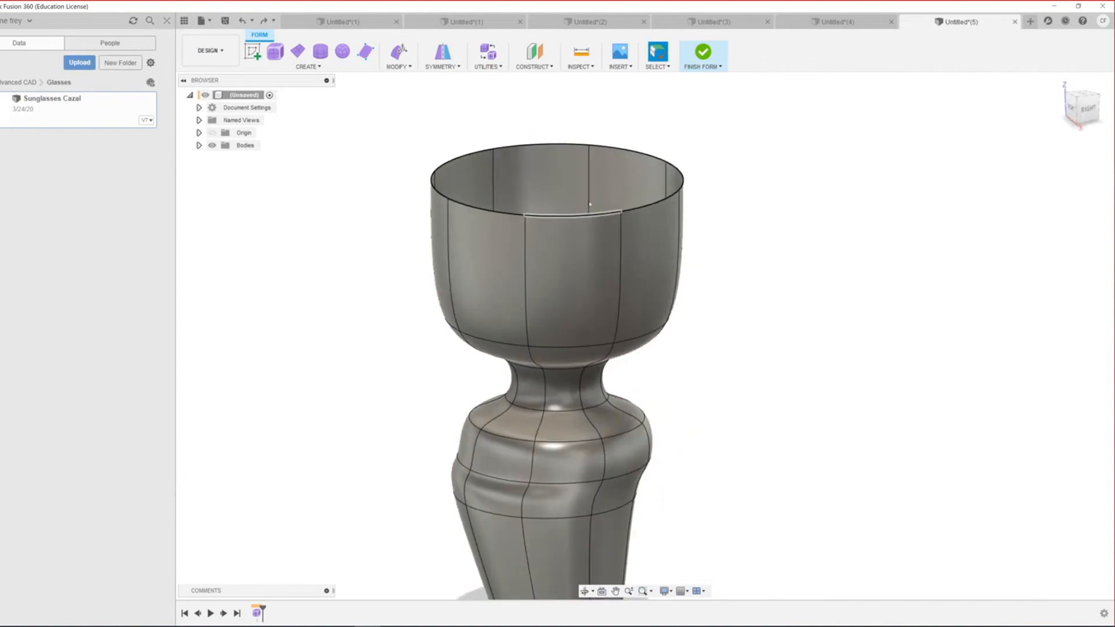
# Step: Scale the goblet's top rim outward about 1.543 times and fine-tune it into a flared funnel
pyautogui.doubleClick(665, 201)
pyautogui.rightClick(665, 201)
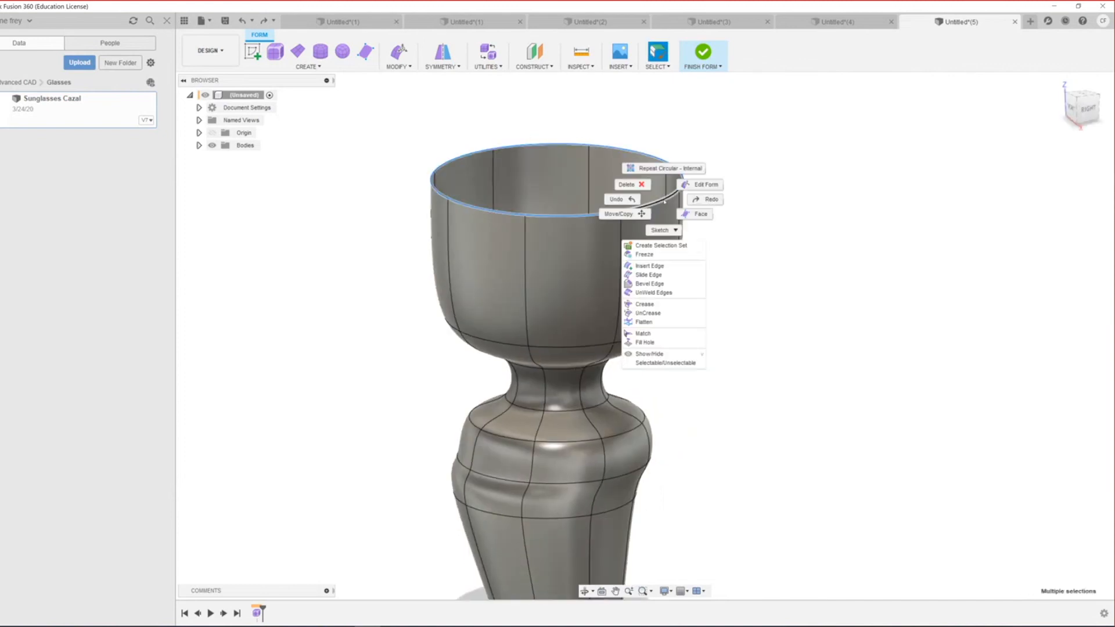
pyautogui.press('Escape')
pyautogui.scroll(-1, 641, 198)
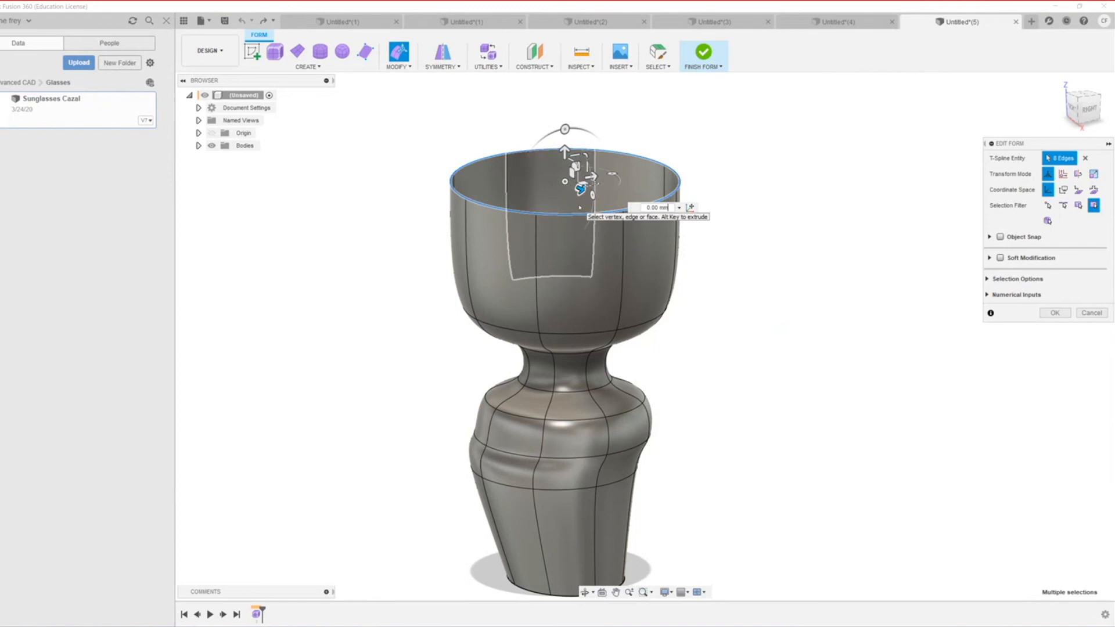
pyautogui.keyDown('shift'); pyautogui.moveTo(579, 207); pyautogui.dragTo(578, 285, button='middle'); pyautogui.keyUp('shift')
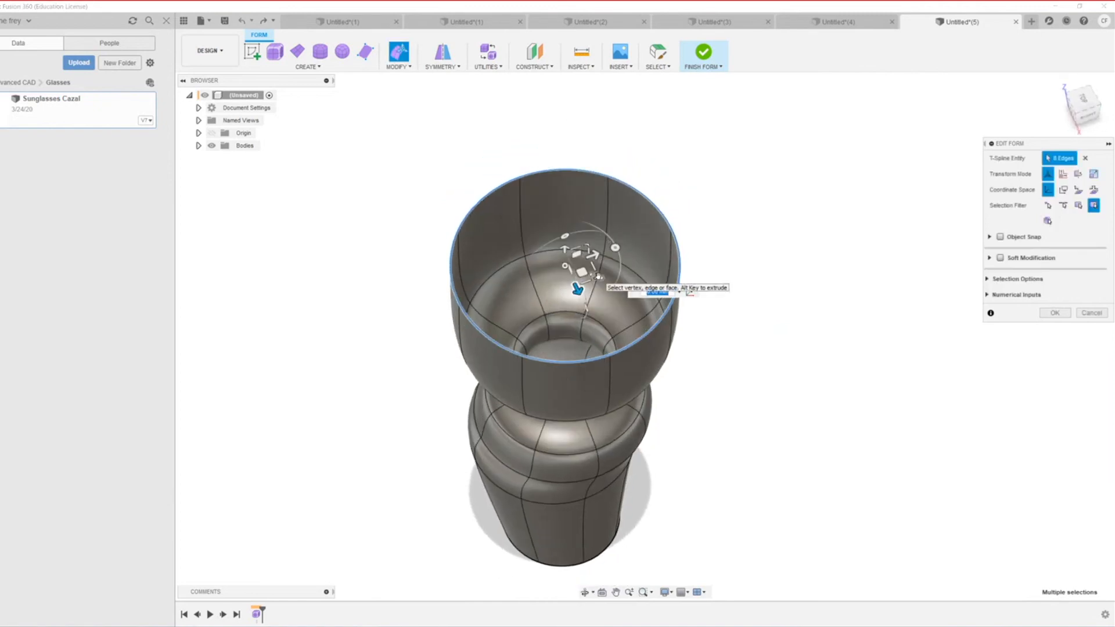
pyautogui.moveTo(596, 277); pyautogui.dragTo(955, 456)
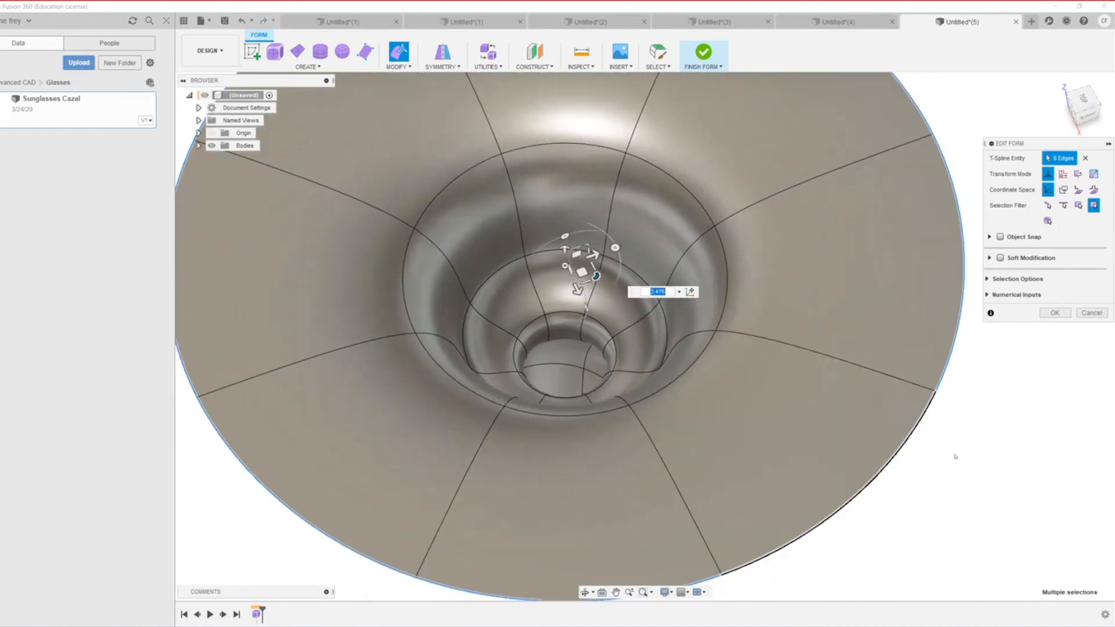
pyautogui.scroll(-3, 955, 456)
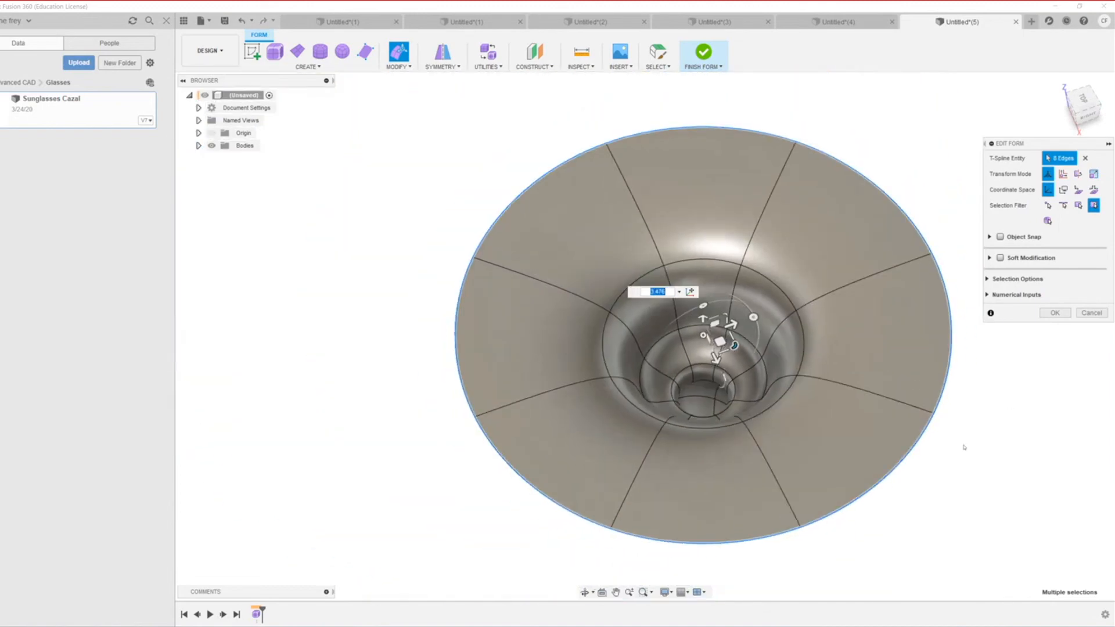
pyautogui.scroll(-4, 964, 450)
pyautogui.moveTo(960, 450); pyautogui.dragTo(943, 440)
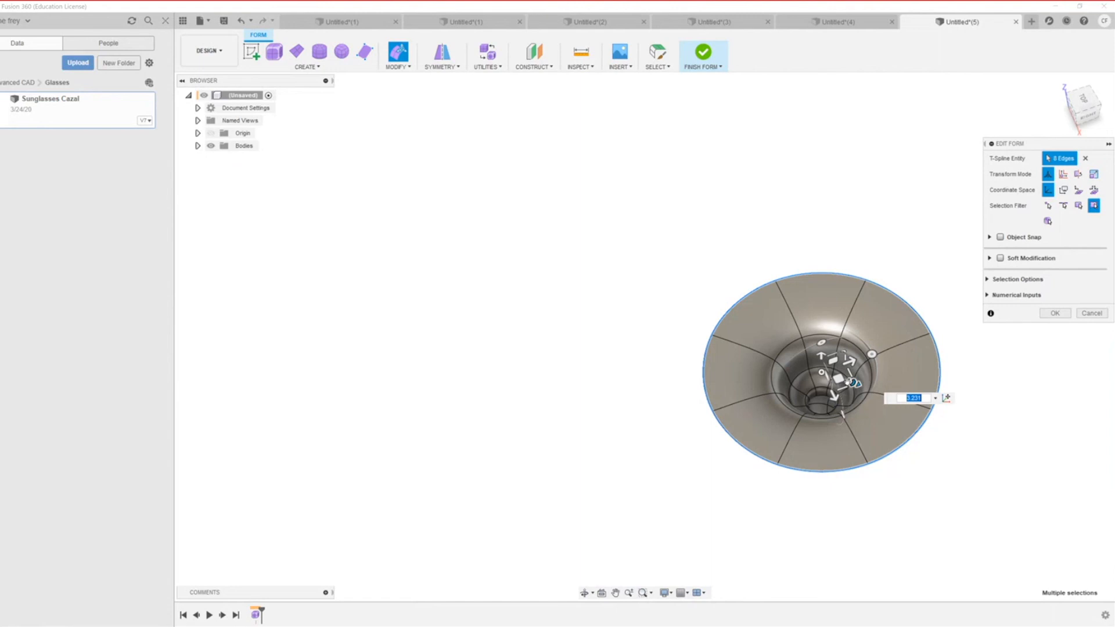
pyautogui.moveTo(852, 381); pyautogui.dragTo(816, 360)
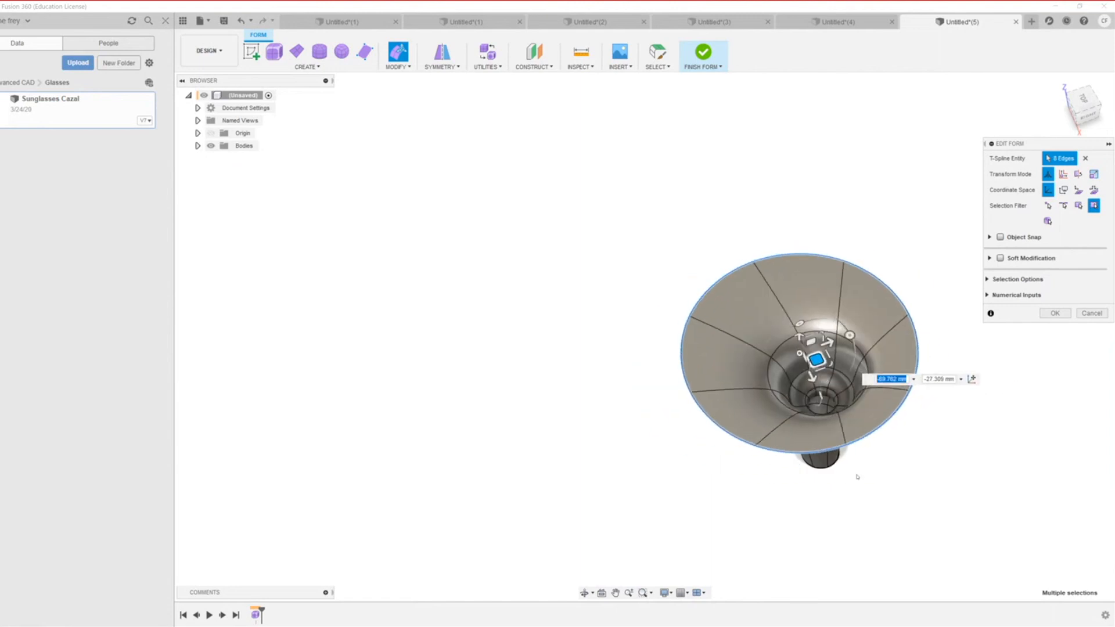
pyautogui.scroll(-4, 857, 476)
pyautogui.scroll(4, 893, 507)
pyautogui.press('Return')
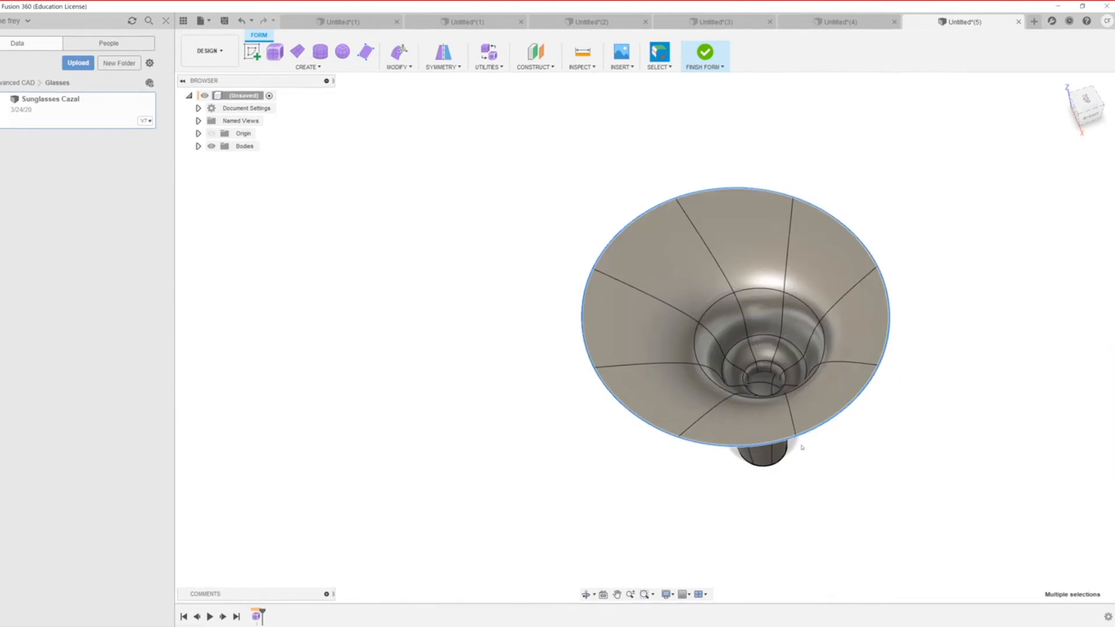
# Step: Reselect the funnel's outer rim loop in Edit Form and widen it much further
pyautogui.doubleClick(812, 431)
pyautogui.rightClick(812, 430)
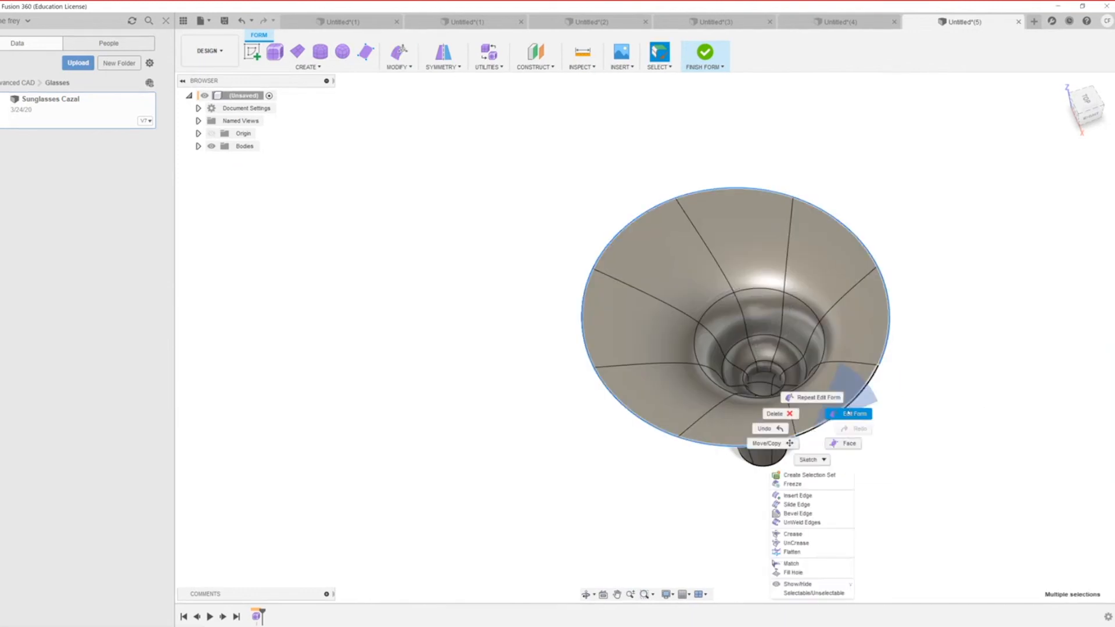
pyautogui.click(825, 417)
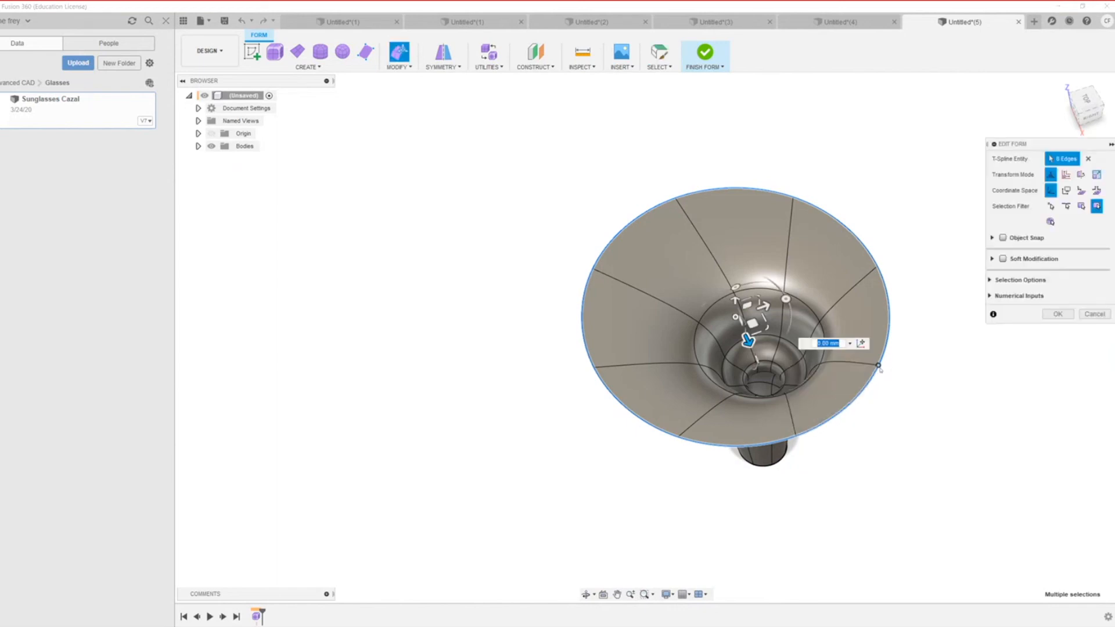
pyautogui.moveTo(763, 318)
pyautogui.mouseDown()
pyautogui.moveTo(789, 320)
pyautogui.moveTo(771, 319)
pyautogui.mouseUp()
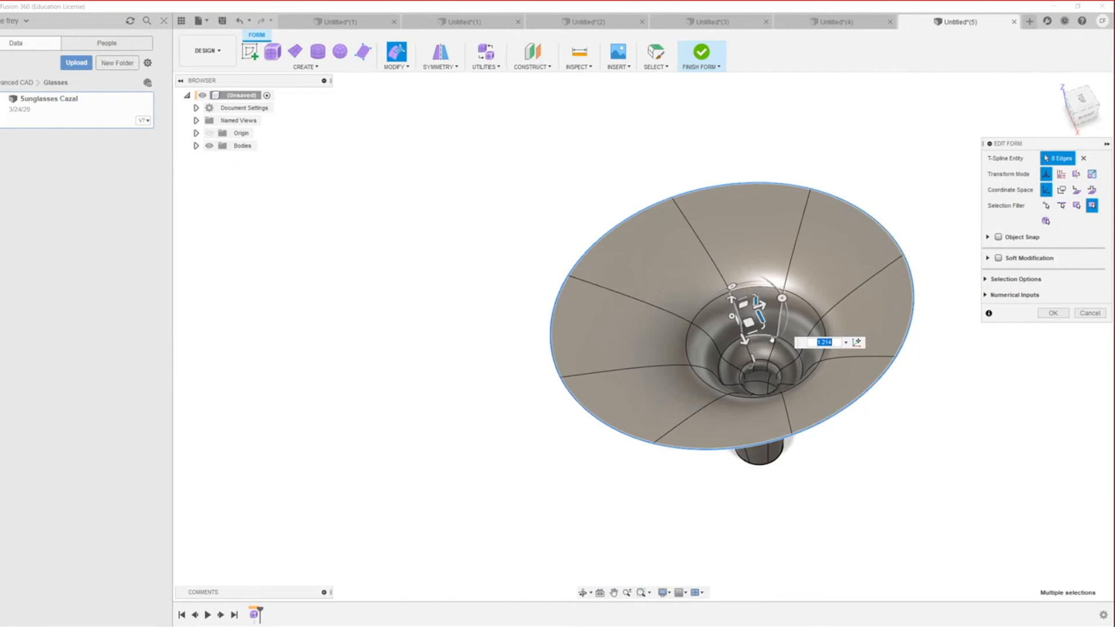
pyautogui.scroll(-1, 807, 420)
pyautogui.scroll(-1, 807, 420)
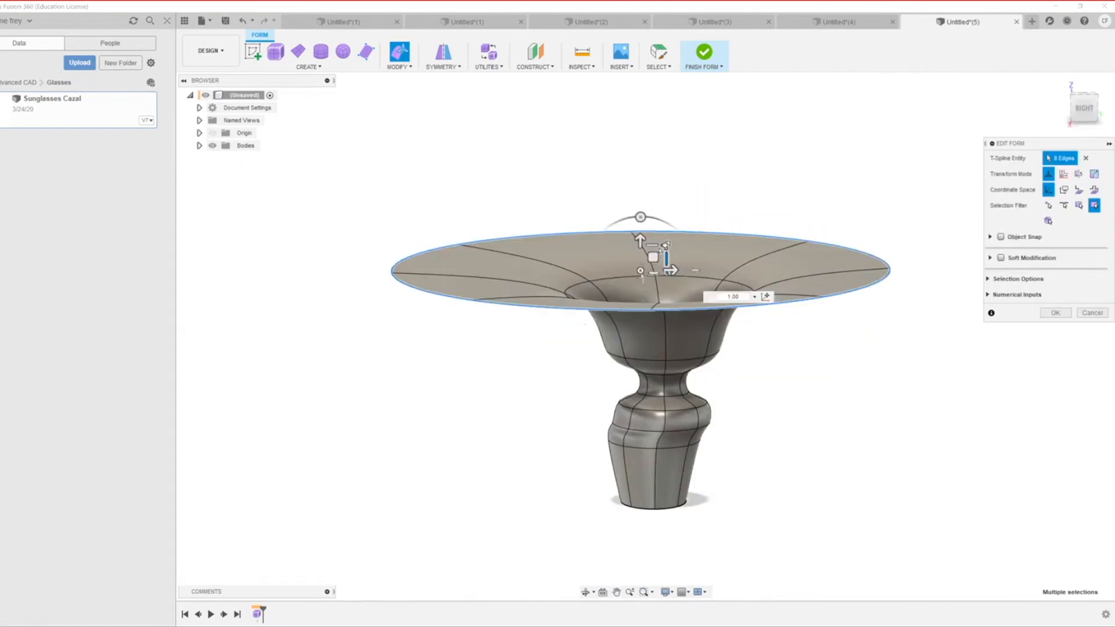
pyautogui.moveTo(652, 248)
pyautogui.mouseDown()
pyautogui.moveTo(682, 206)
pyautogui.moveTo(653, 261)
pyautogui.mouseUp()
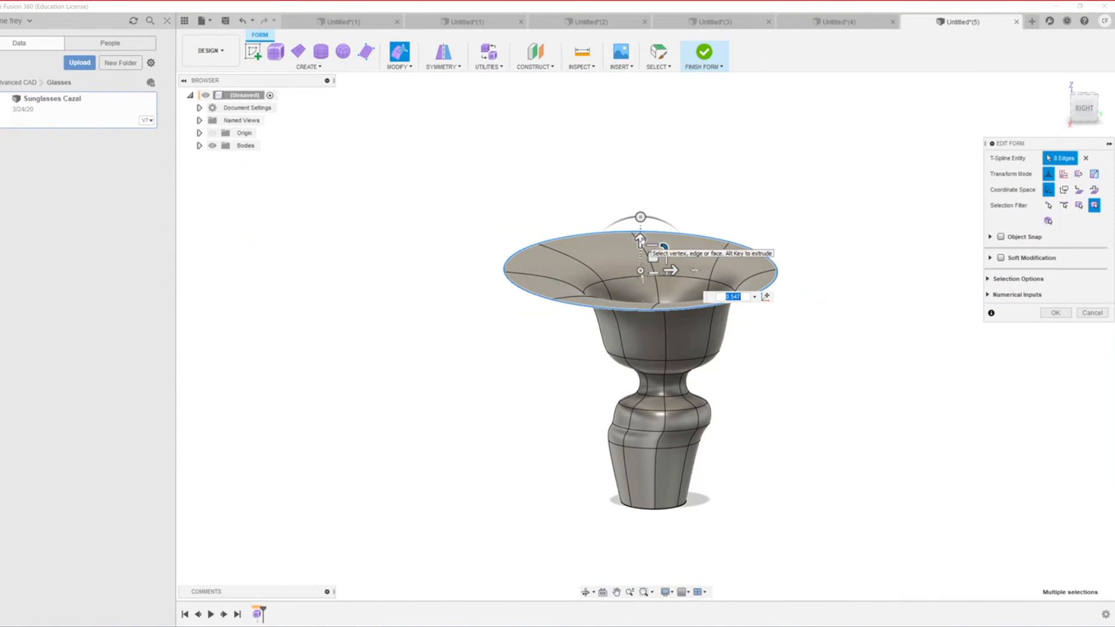
# Step: Raise the flared rim higher with the vertical arrow, undoing an accidental sideways shift
pyautogui.click(641, 239)
pyautogui.moveTo(641, 239); pyautogui.dragTo(637, 192)
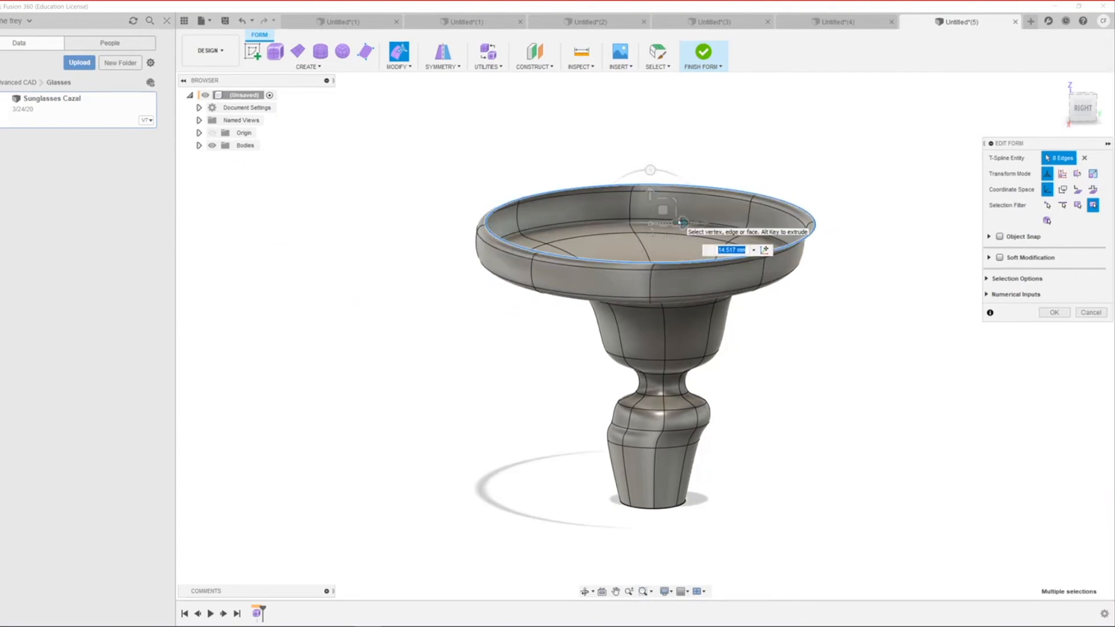
pyautogui.hotkey('ctrl', 'z')
# Step: Scale the outer rim edges outward to 1.453
pyautogui.moveTo(676, 233); pyautogui.dragTo(672, 257, button='middle')
pyautogui.scroll(1, 606, 242)
pyautogui.moveTo(588, 224); pyautogui.dragTo(686, 483, button='middle')
pyautogui.scroll(5, 686, 483)
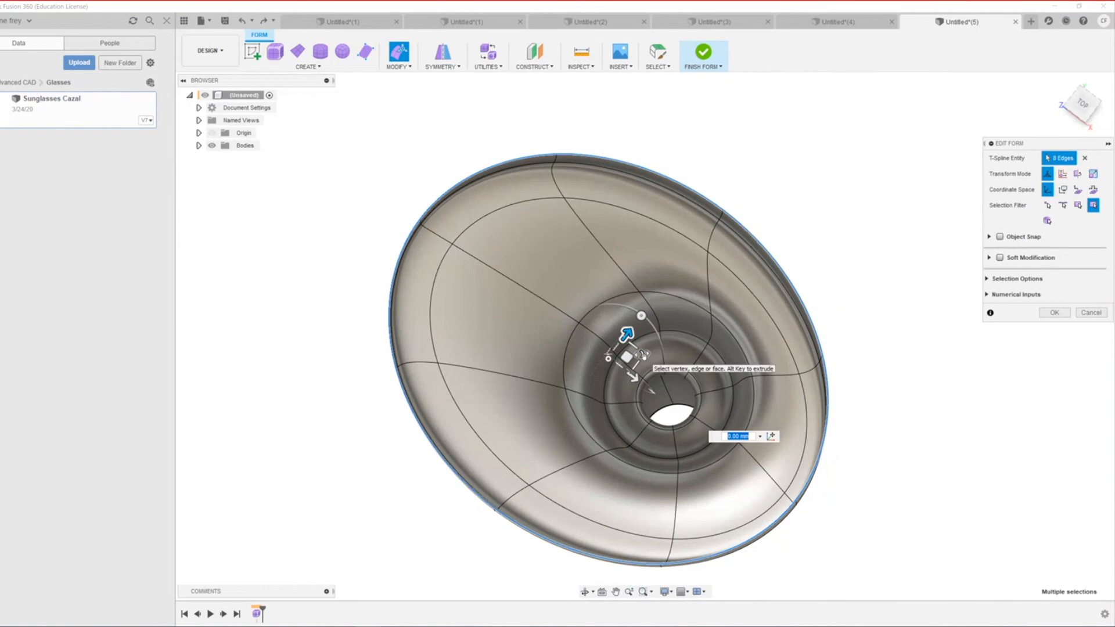
pyautogui.moveTo(643, 354); pyautogui.dragTo(657, 356)
# Step: Rotate one outer rim edge about -22° and check the shallow dish from below and the side
pyautogui.click(845, 357)
pyautogui.moveTo(878, 314)
pyautogui.mouseDown()
pyautogui.moveTo(893, 361)
pyautogui.moveTo(888, 319)
pyautogui.moveTo(889, 331)
pyautogui.mouseUp()
pyautogui.scroll(-6, 654, 430)
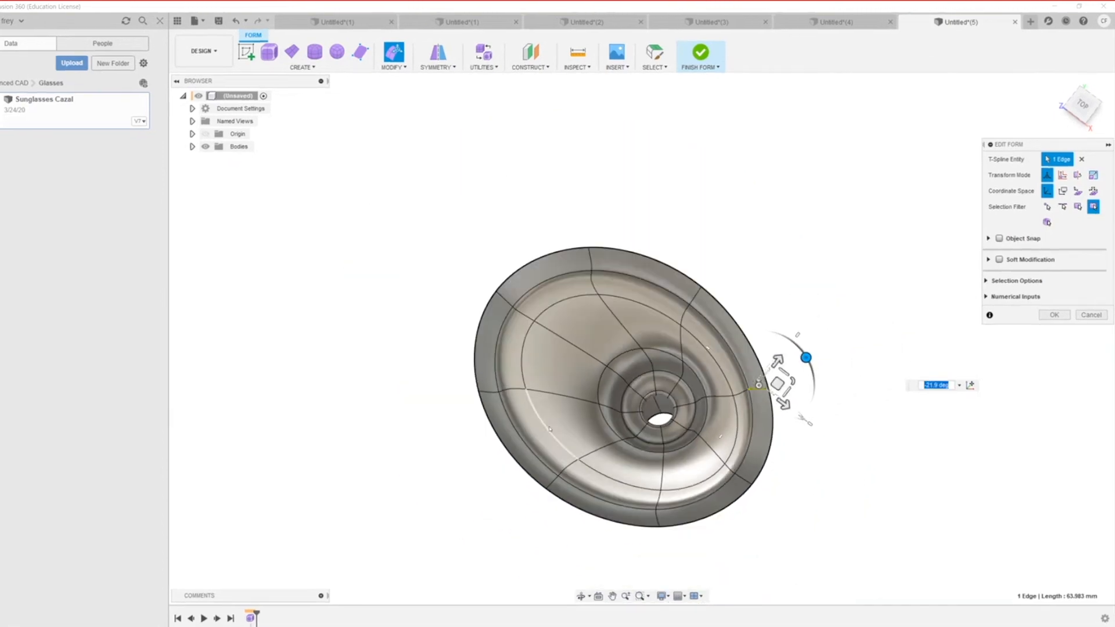
pyautogui.keyDown('shift'); pyautogui.moveTo(552, 426); pyautogui.dragTo(534, 401, button='middle'); pyautogui.keyUp('shift')
pyautogui.keyDown('shift'); pyautogui.moveTo(524, 377); pyautogui.dragTo(532, 375, button='middle'); pyautogui.keyUp('shift')
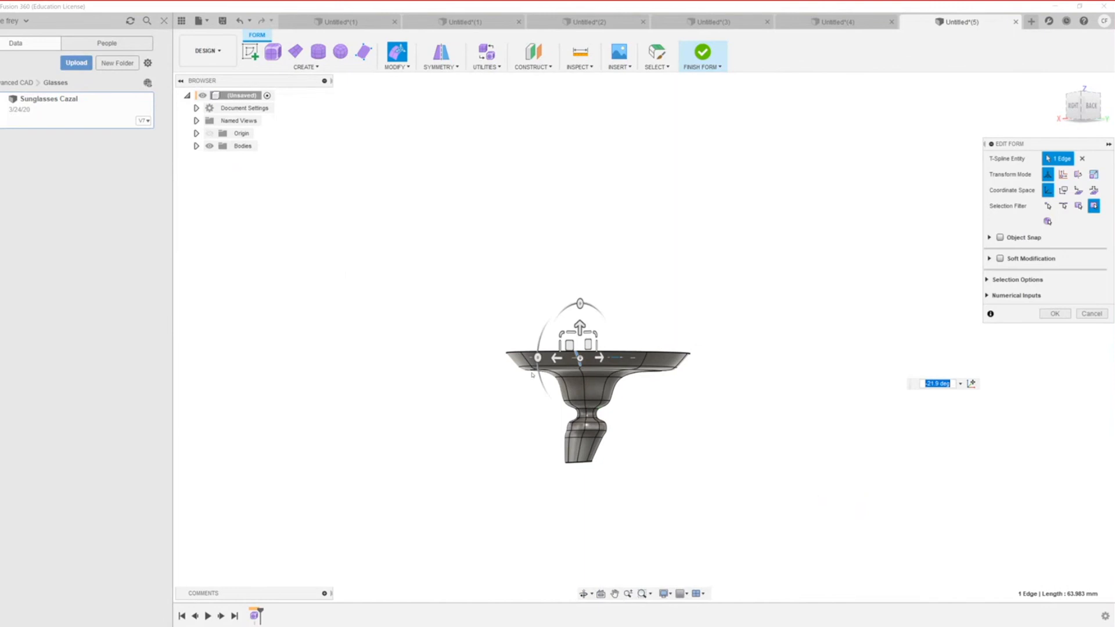
pyautogui.scroll(-2, 581, 443)
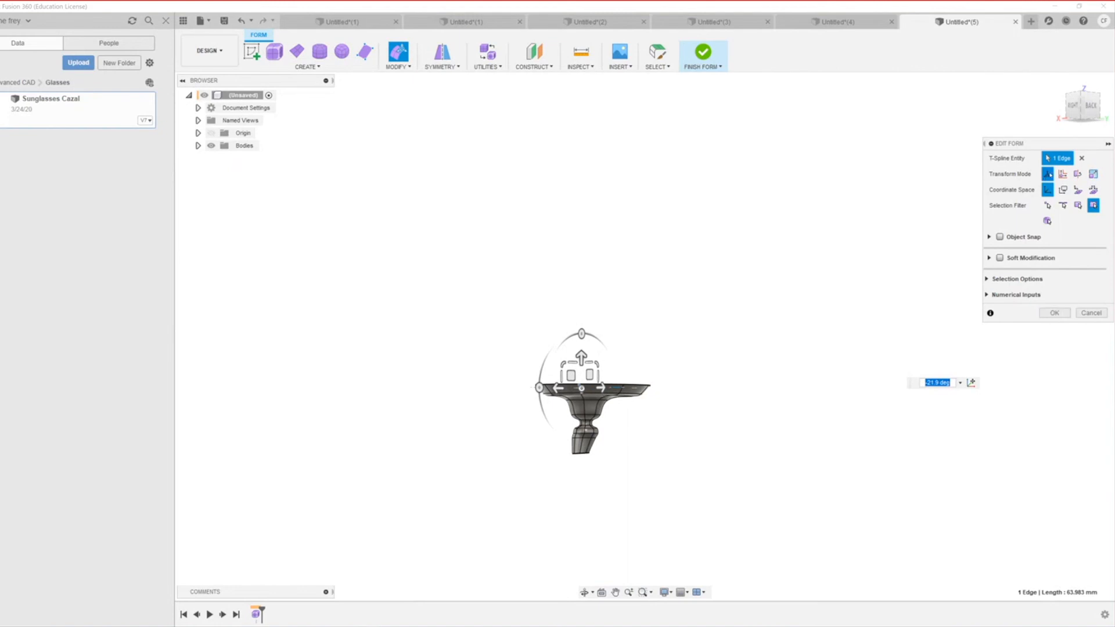
pyautogui.scroll(5, 613, 467)
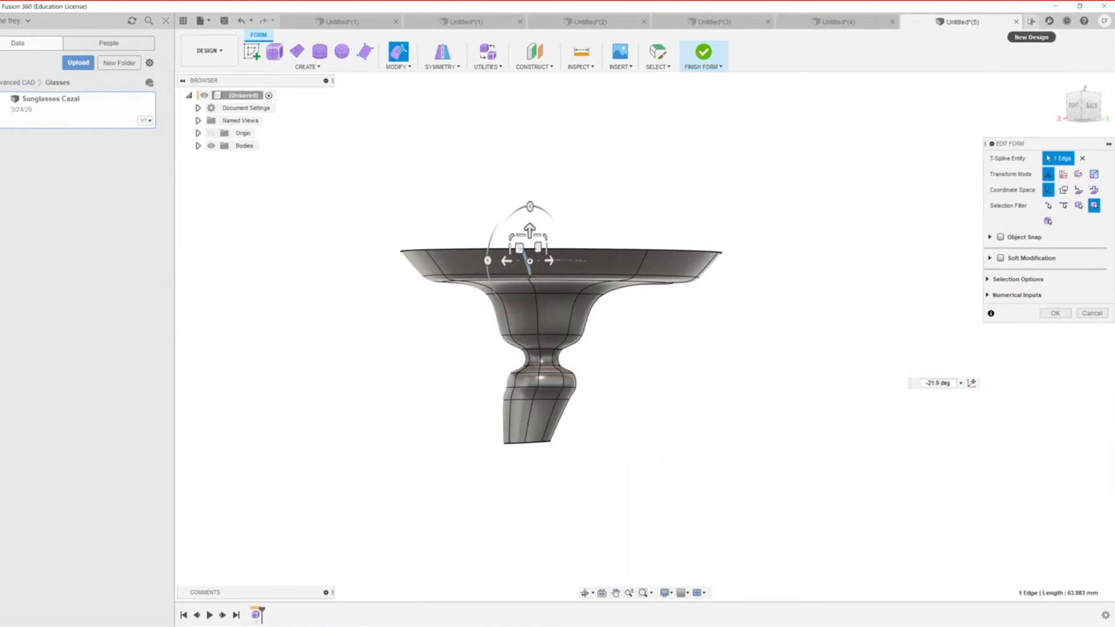
# Step: Start a new design and place a 200 mm quadball centred at the origin on the ground plane
pyautogui.click(1031, 22)
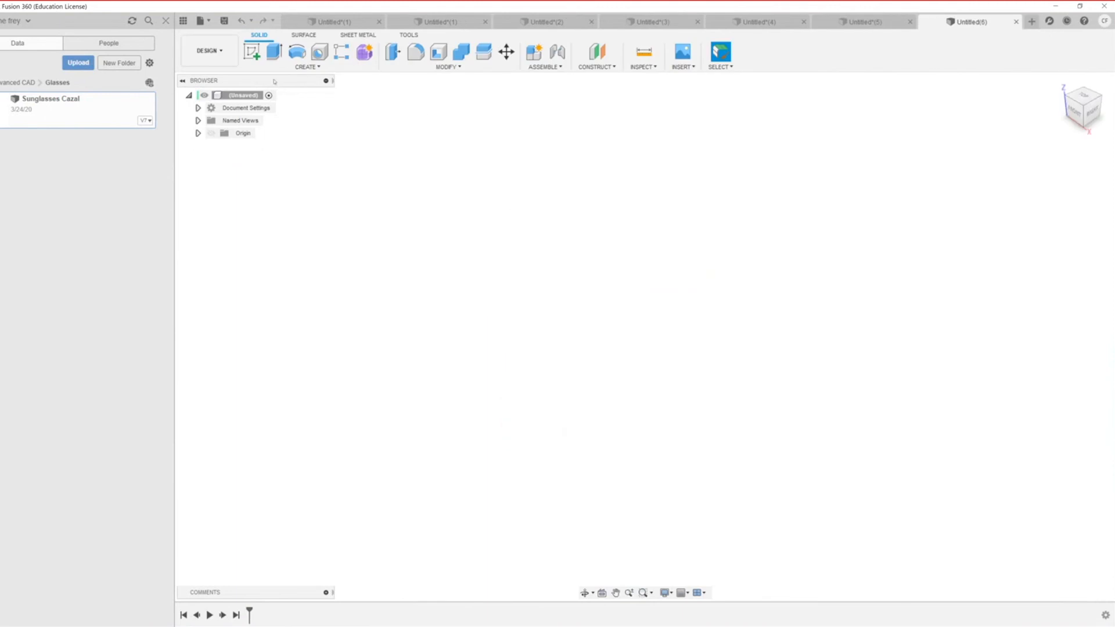
pyautogui.click(364, 52)
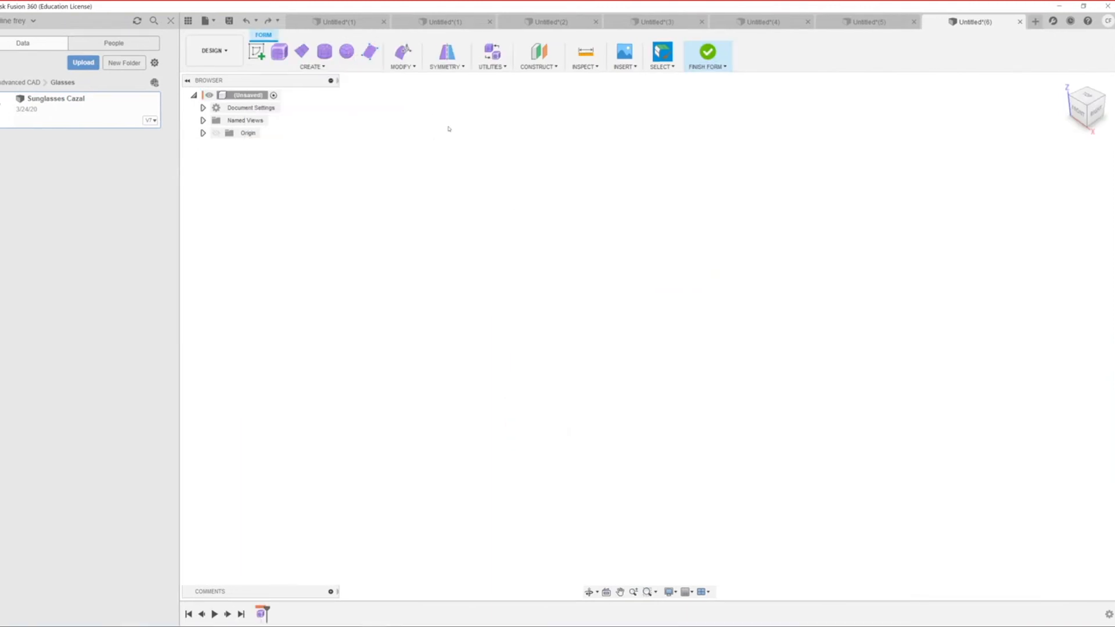
pyautogui.click(347, 52)
pyautogui.click(644, 258)
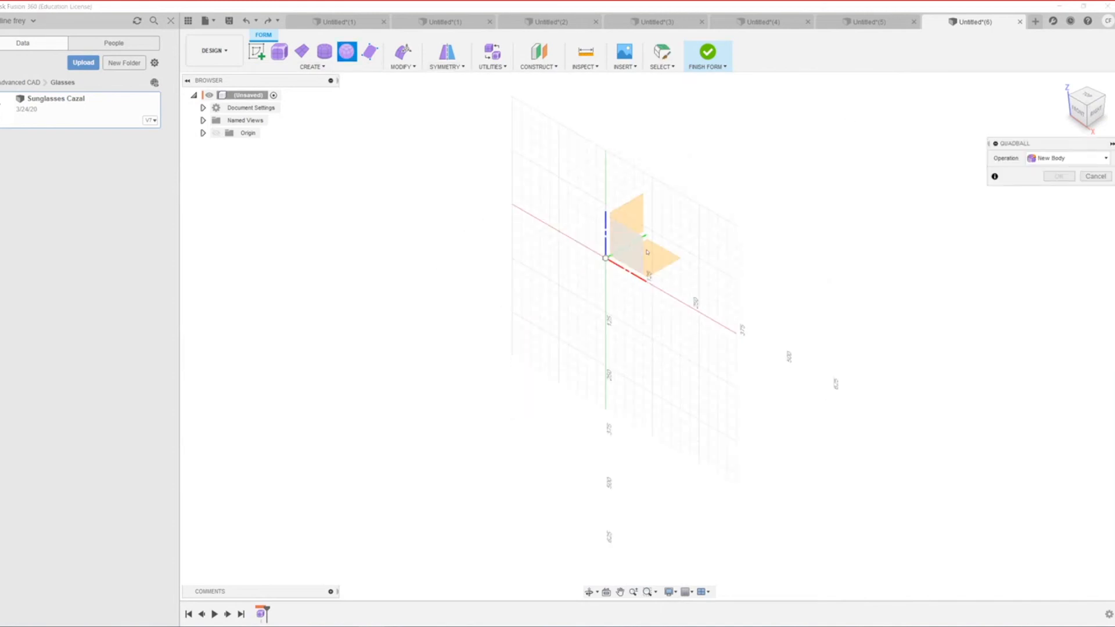
pyautogui.click(605, 255)
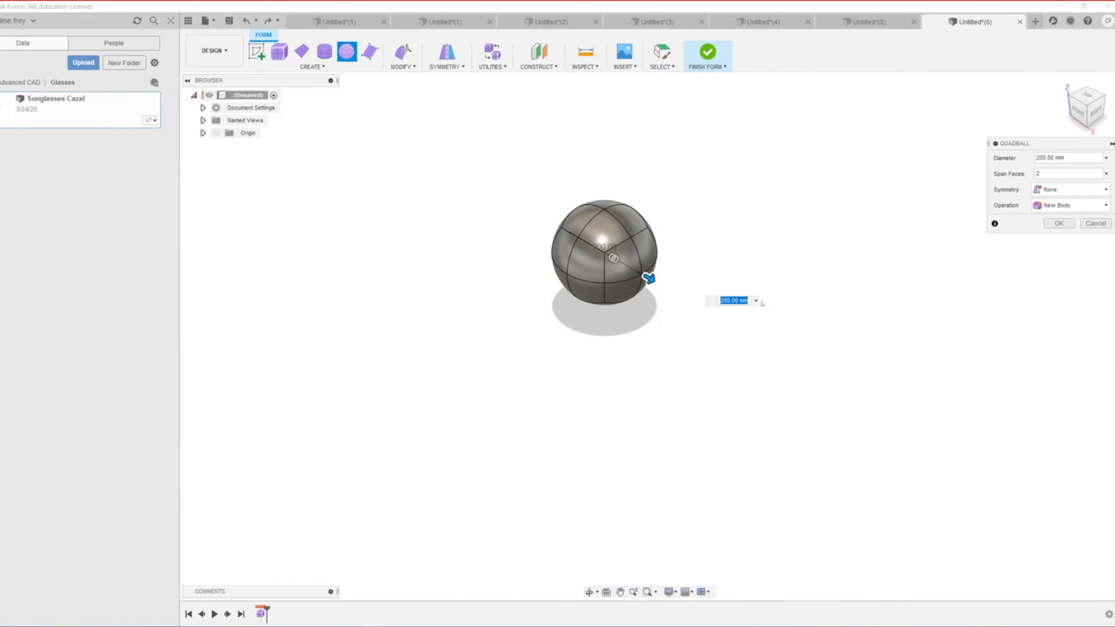
pyautogui.press('Return')
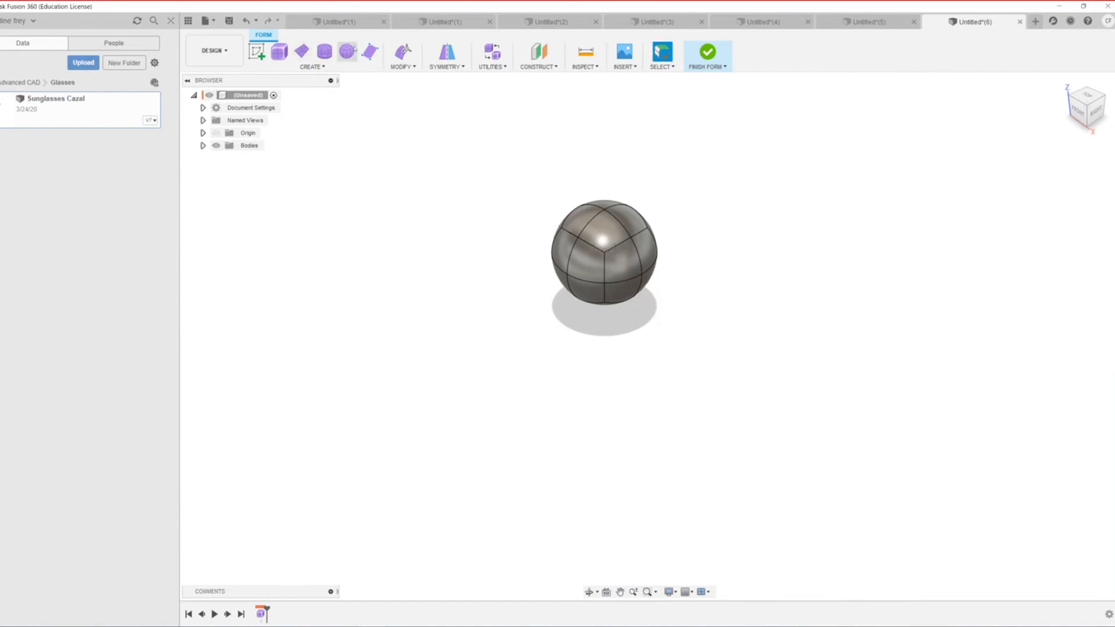
pyautogui.click(312, 67)
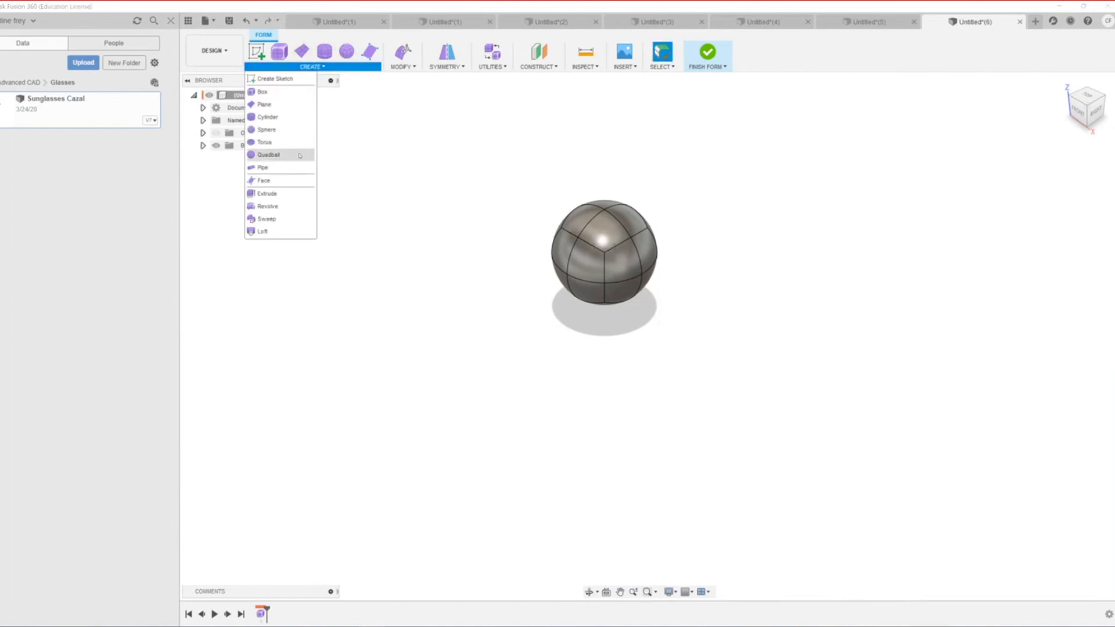
# Step: Create a second T-spline sphere on the grid plane beside the quadball
pyautogui.click(268, 129)
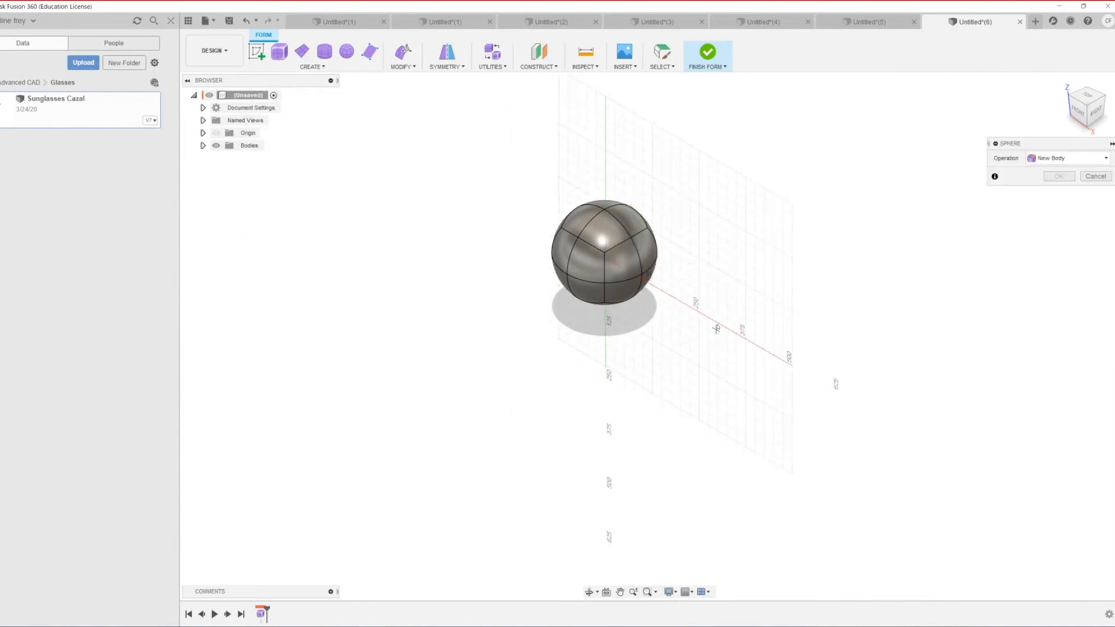
pyautogui.click(716, 321)
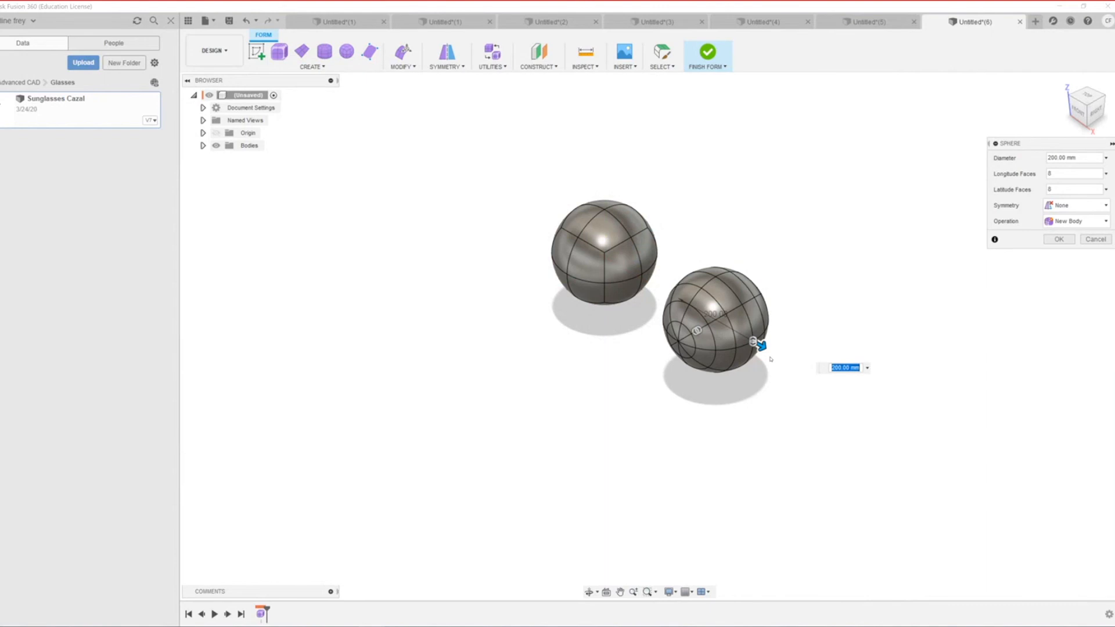
pyautogui.press('Return')
pyautogui.scroll(-3, 736, 371)
pyautogui.scroll(4, 710, 368)
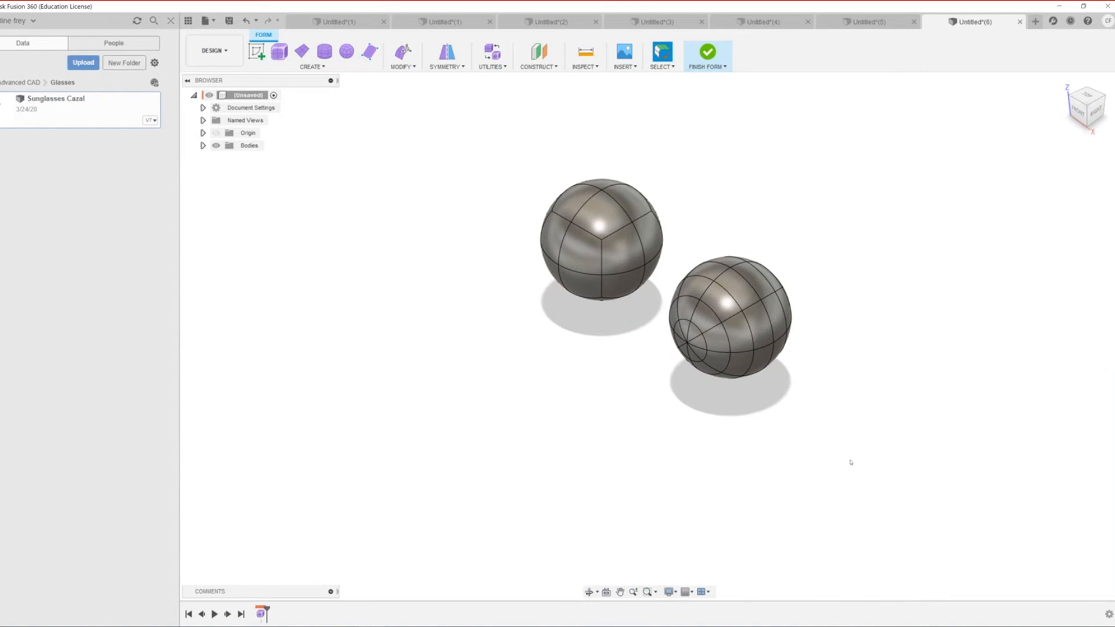
pyautogui.scroll(-2, 851, 463)
pyautogui.scroll(4, 785, 416)
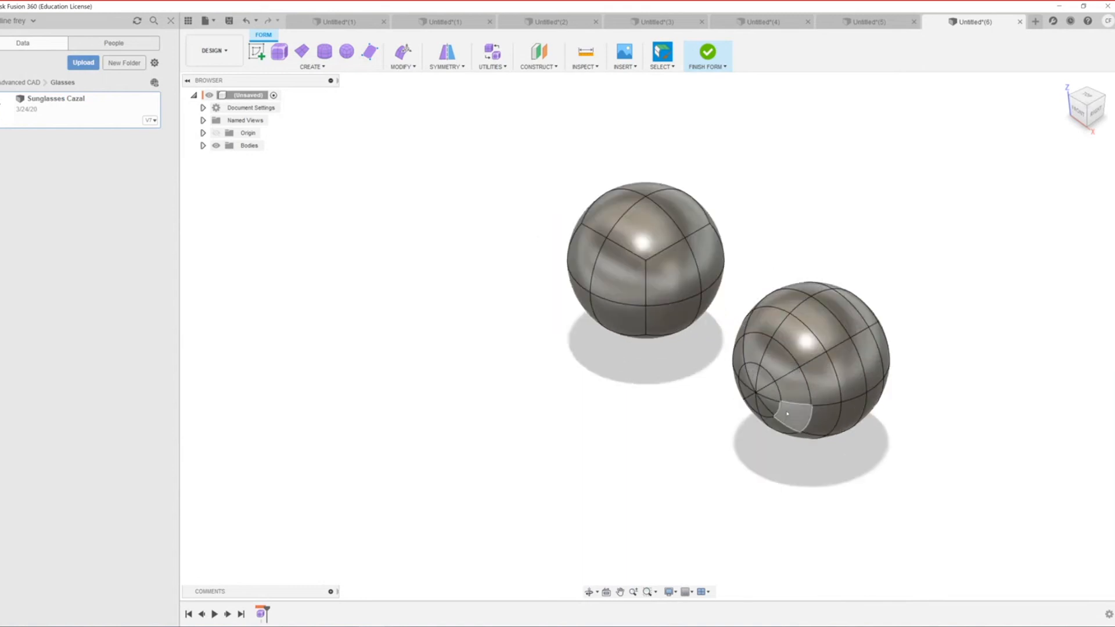
pyautogui.scroll(-1, 784, 418)
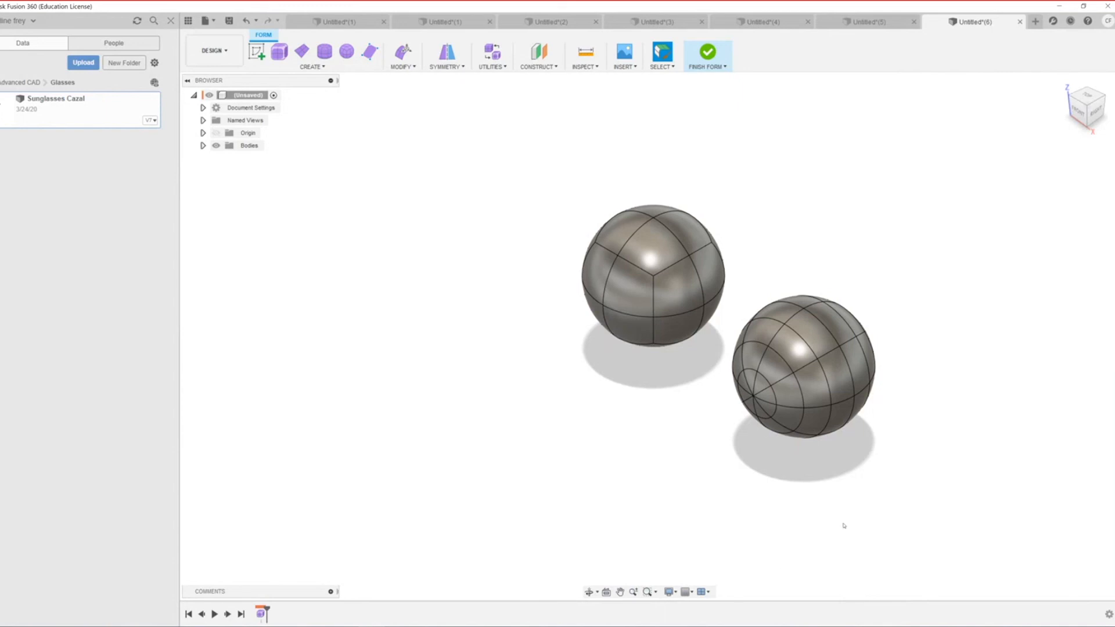
pyautogui.scroll(-3, 772, 444)
pyautogui.scroll(6, 776, 376)
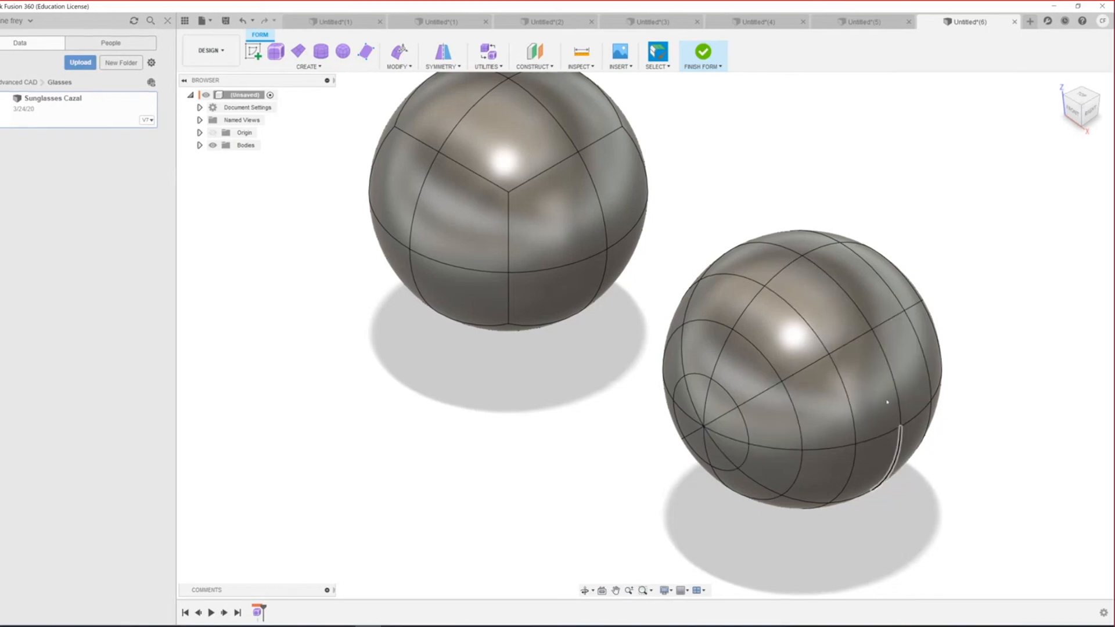
# Step: Show the quadball's control cage with Ctrl+2, then switch it to box display with Ctrl+1
pyautogui.keyDown('shift'); pyautogui.moveTo(736, 425); pyautogui.dragTo(778, 448, button='middle'); pyautogui.keyUp('shift')
pyautogui.scroll(-5, 795, 459)
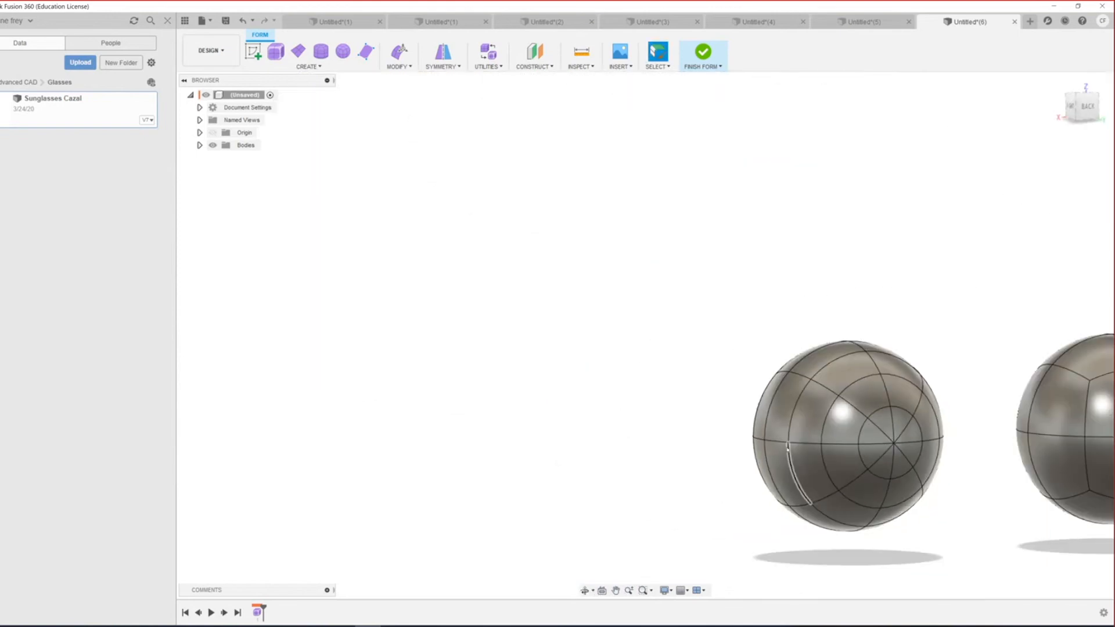
pyautogui.scroll(3, 920, 446)
pyautogui.click(981, 399)
pyautogui.keyDown('shift'); pyautogui.moveTo(813, 451); pyautogui.dragTo(926, 427, button='middle'); pyautogui.keyUp('shift')
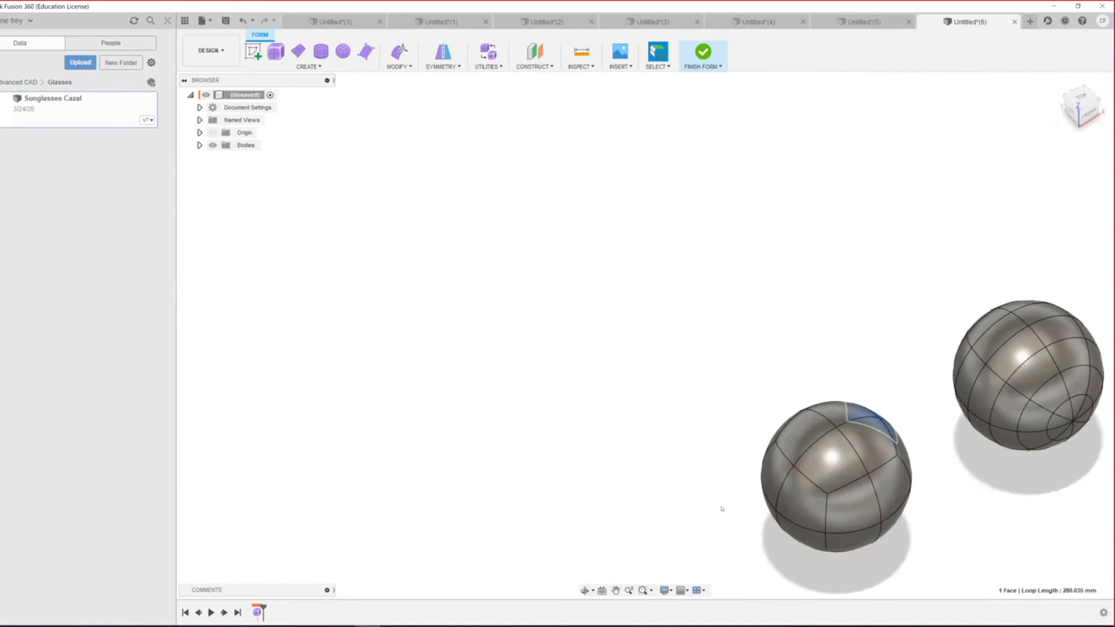
pyautogui.scroll(3, 813, 510)
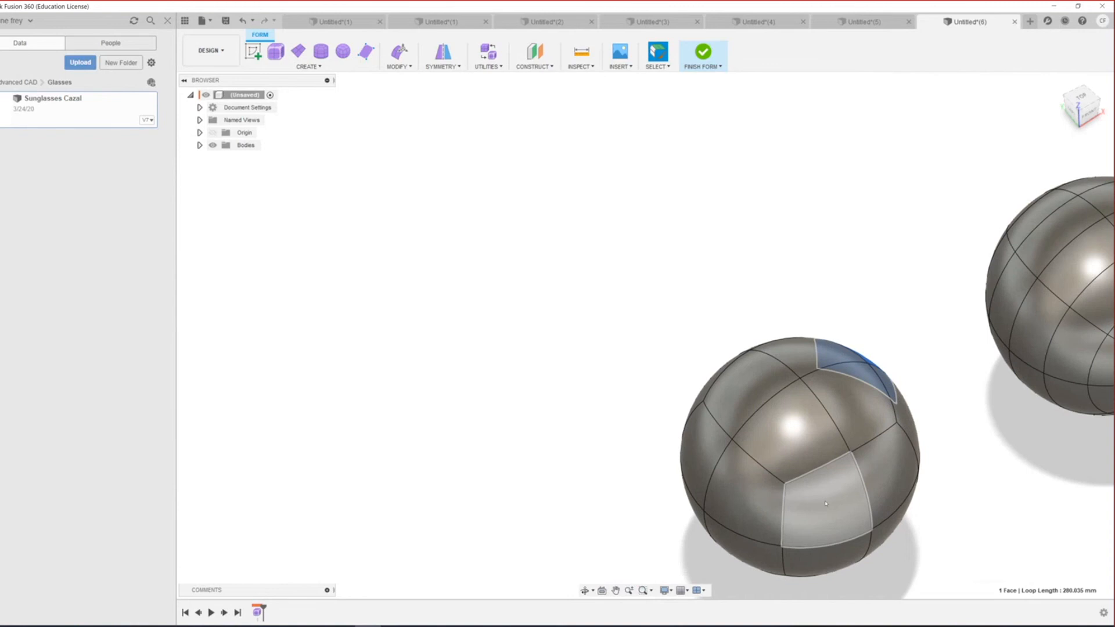
pyautogui.hotkey('ctrl', '2')
pyautogui.hotkey('ctrl', '1')
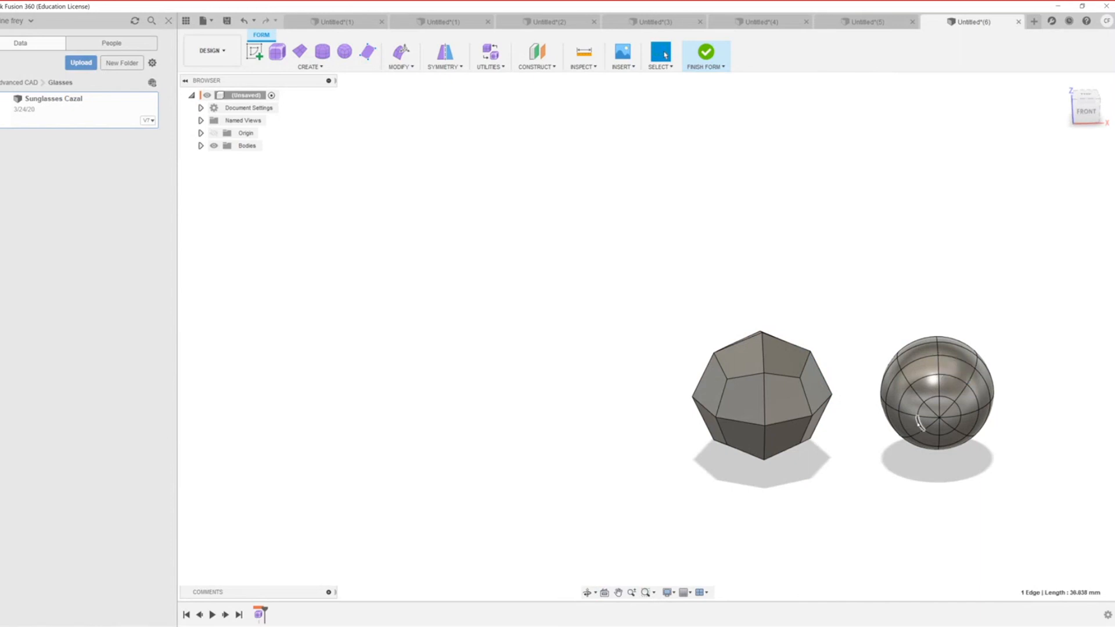
# Step: Switch the second sphere to box display and orbit around to compare both faceted bodies
pyautogui.click(910, 402)
pyautogui.click(958, 372)
pyautogui.hotkey('alt', '1')
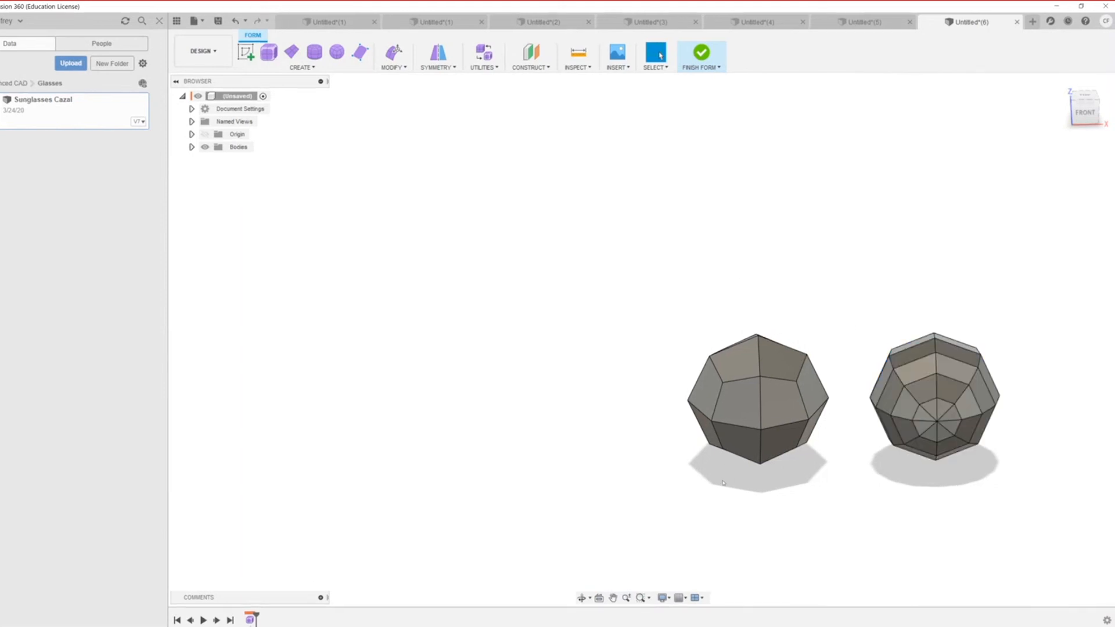
pyautogui.scroll(5, 723, 482)
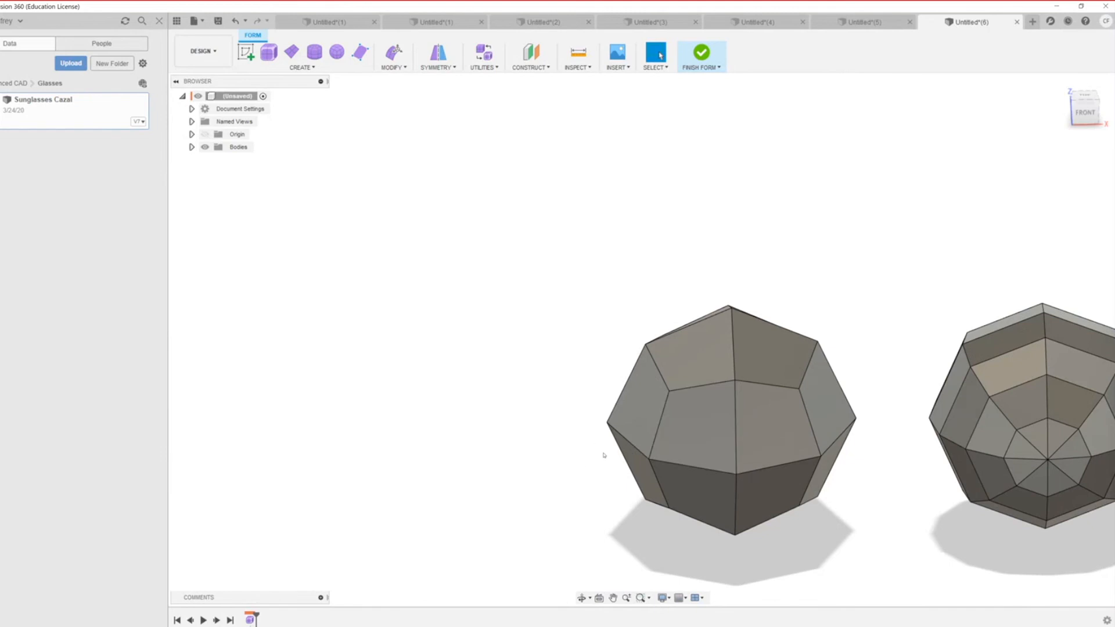
pyautogui.keyDown('shift'); pyautogui.moveTo(610, 456); pyautogui.dragTo(649, 391, button='middle'); pyautogui.keyUp('shift')
pyautogui.keyDown('shift'); pyautogui.moveTo(882, 524); pyautogui.dragTo(777, 525, button='middle'); pyautogui.keyUp('shift')
pyautogui.moveTo(799, 487); pyautogui.dragTo(830, 389, button='middle')
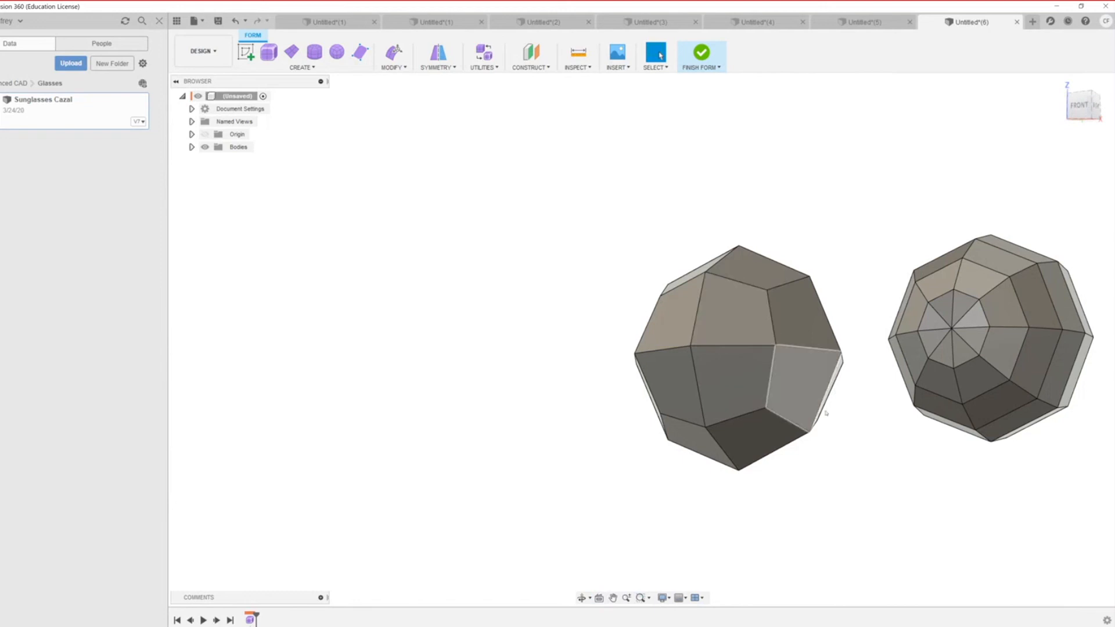
pyautogui.keyDown('shift'); pyautogui.moveTo(819, 400); pyautogui.dragTo(727, 240, button='middle'); pyautogui.keyUp('shift')
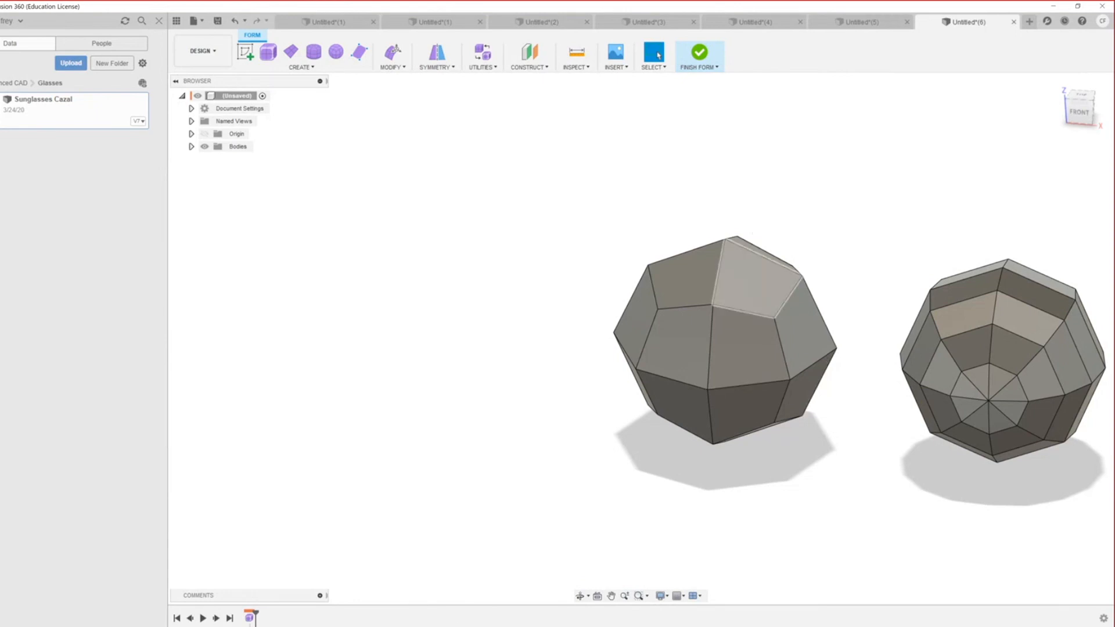
# Step: Return both bodies to smooth display and window-select the two spheres
pyautogui.click(664, 357)
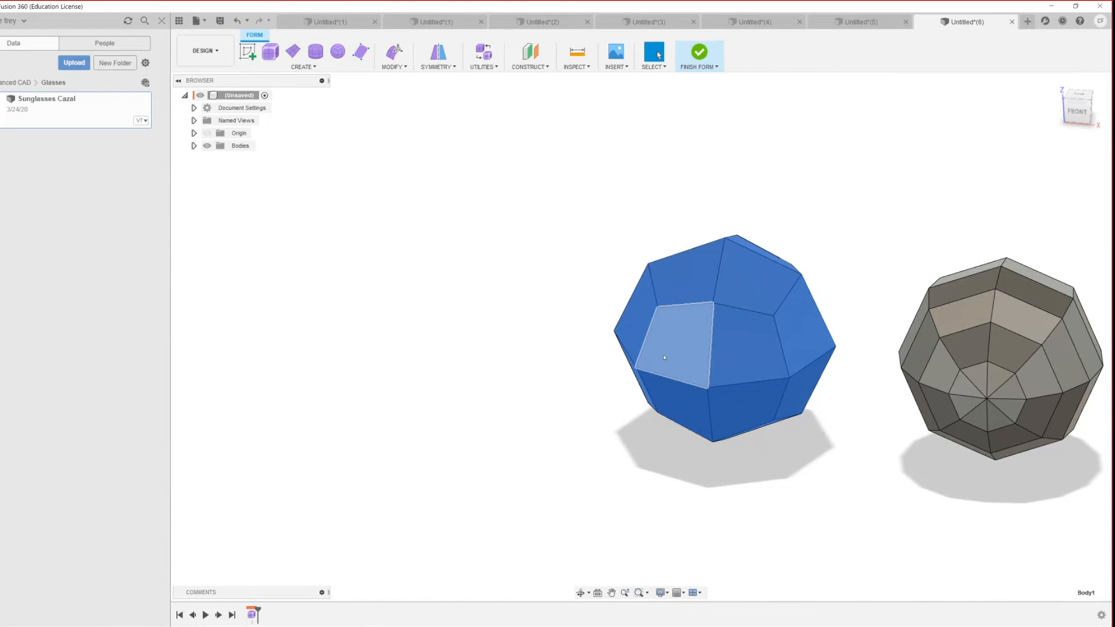
pyautogui.hotkey('alt', '2')
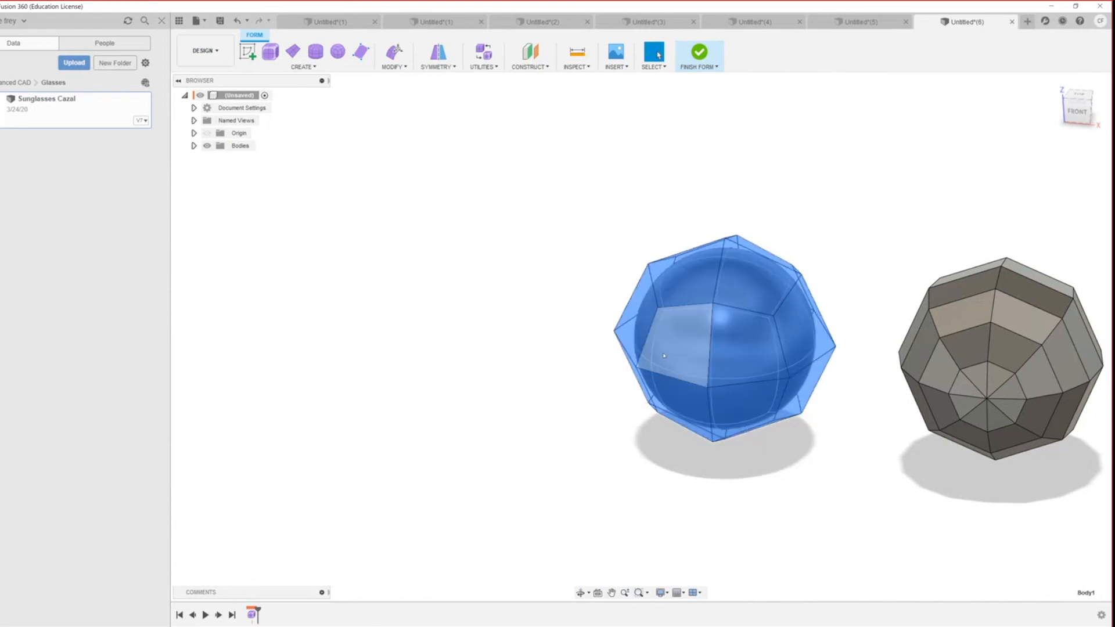
pyautogui.hotkey('alt', '3')
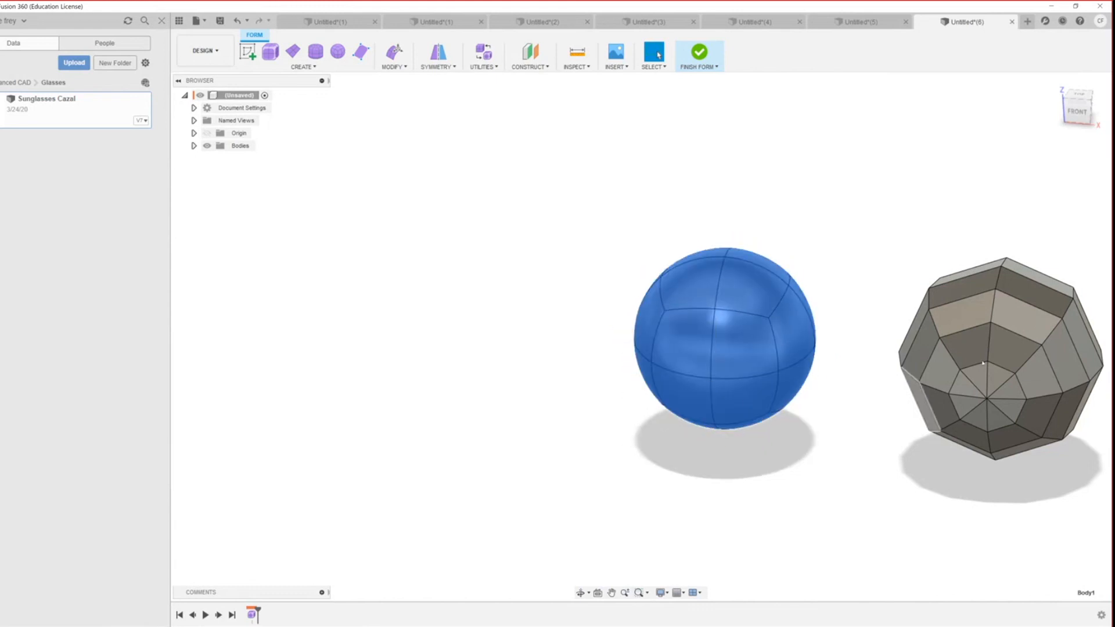
pyautogui.click(979, 343)
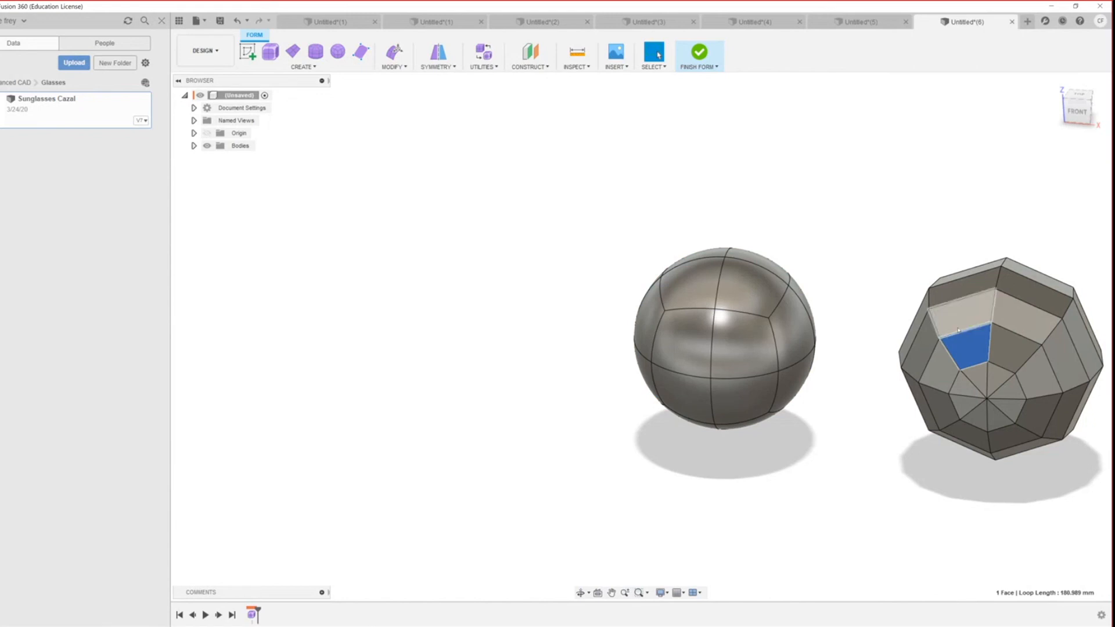
pyautogui.hotkey('alt', '3')
pyautogui.click(803, 515)
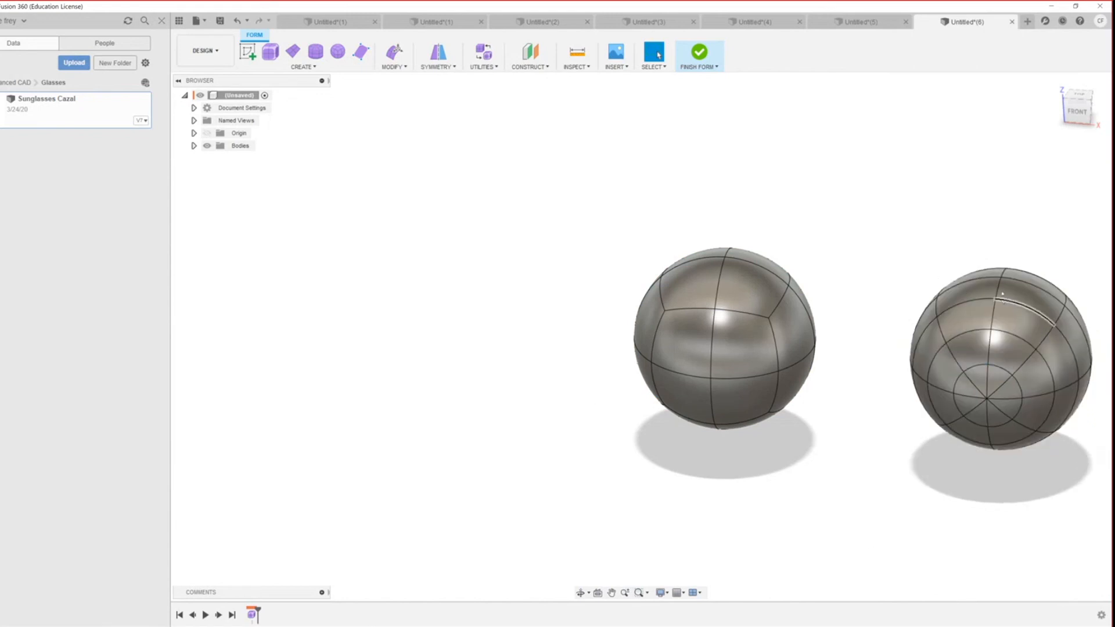
pyautogui.moveTo(1084, 506); pyautogui.dragTo(550, 202)
pyautogui.click(531, 66)
pyautogui.click(578, 67)
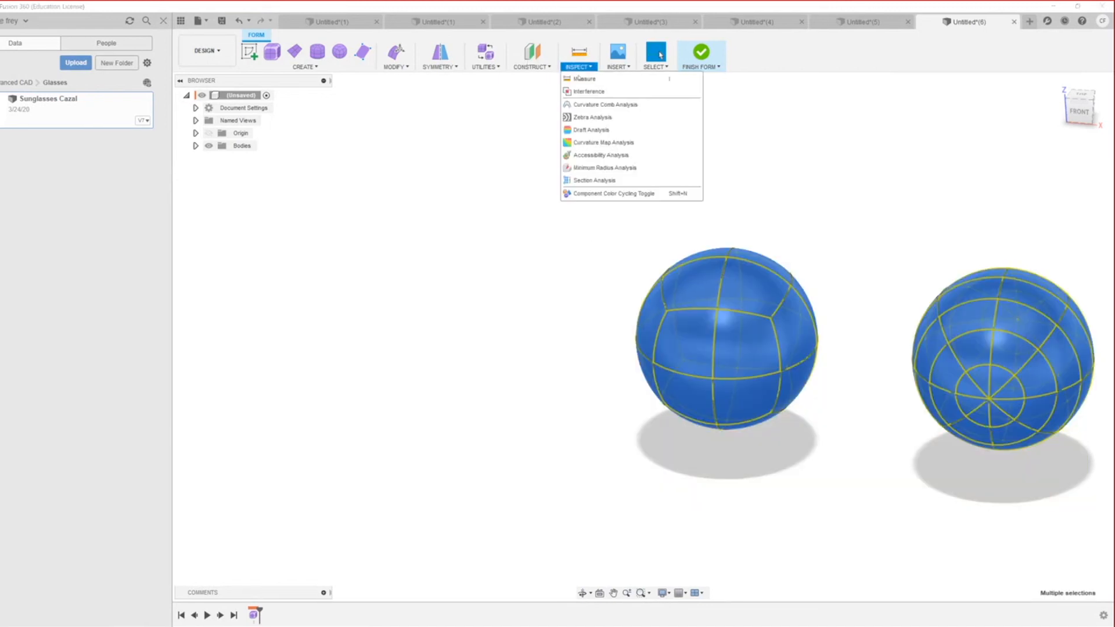
pyautogui.click(592, 117)
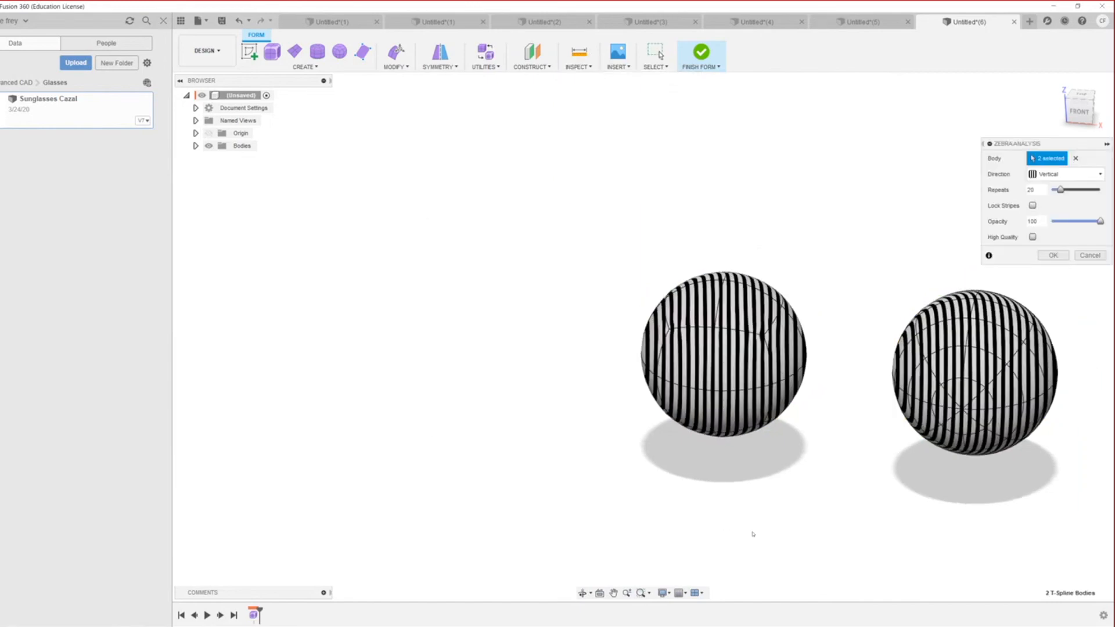
pyautogui.scroll(-3, 751, 532)
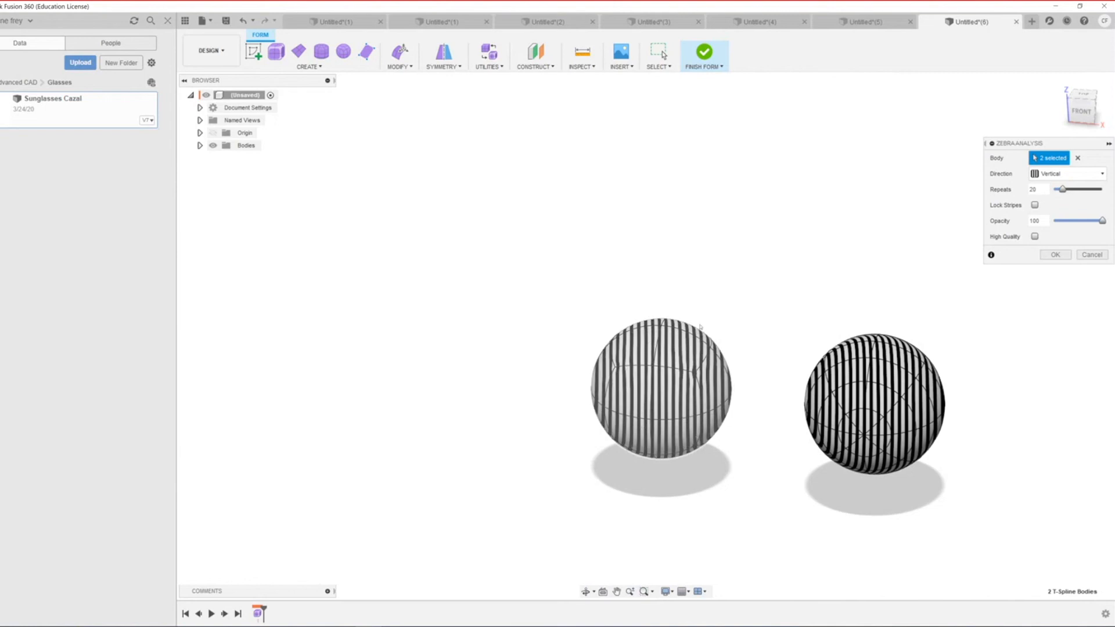
pyautogui.keyDown('shift'); pyautogui.moveTo(656, 380); pyautogui.dragTo(983, 302, button='middle'); pyautogui.keyUp('shift')
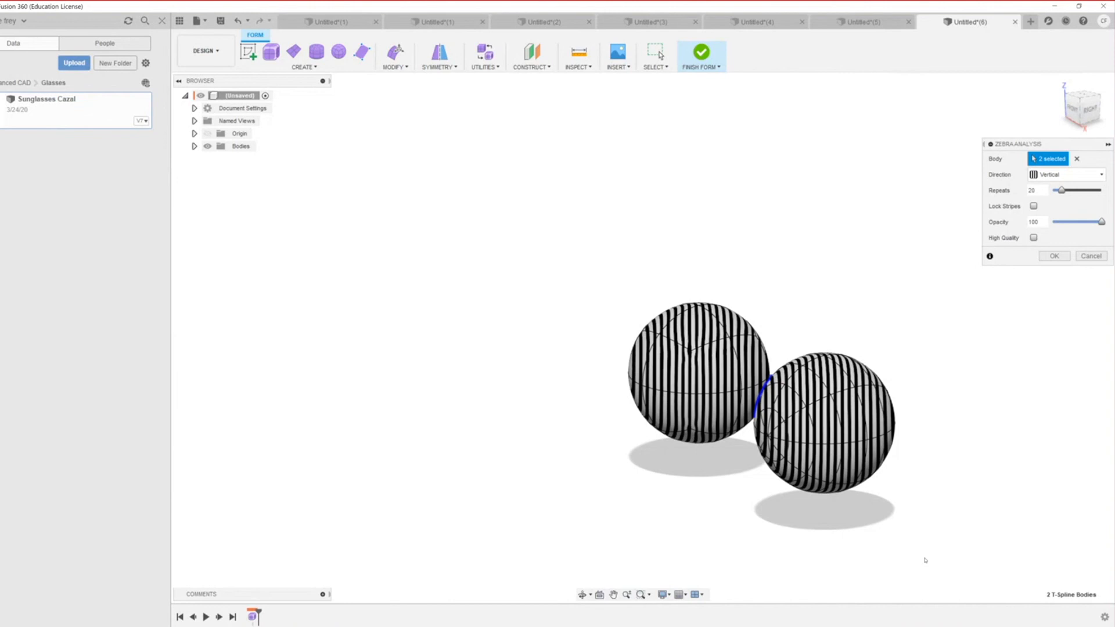
pyautogui.scroll(-2, 826, 596)
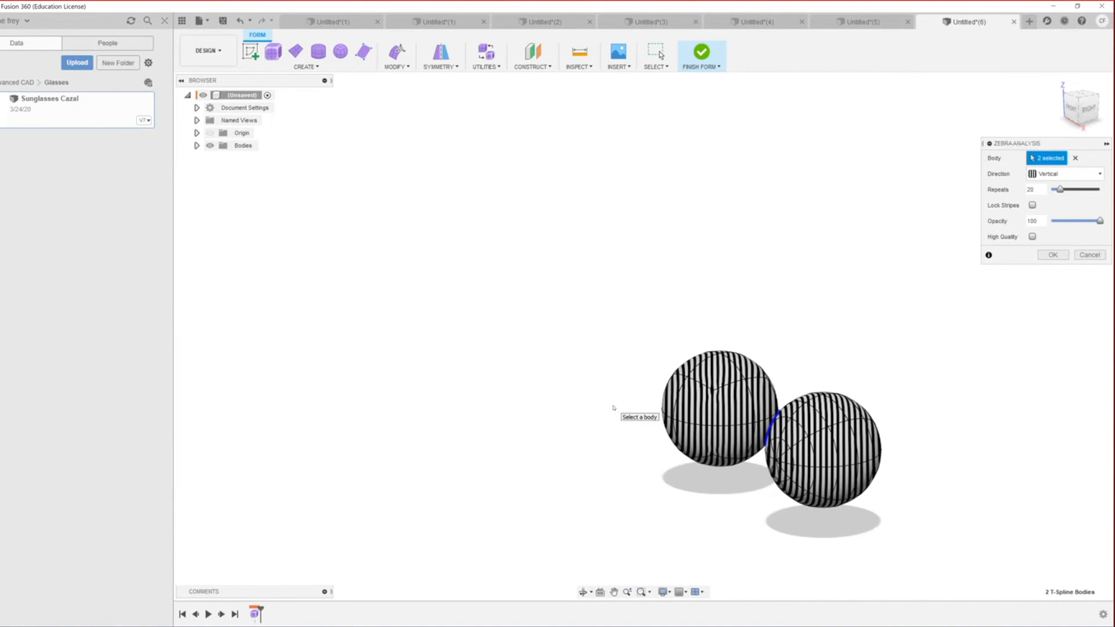
pyautogui.press('Escape')
pyautogui.scroll(-2, 709, 515)
pyautogui.scroll(4, 678, 401)
pyautogui.scroll(2, 677, 398)
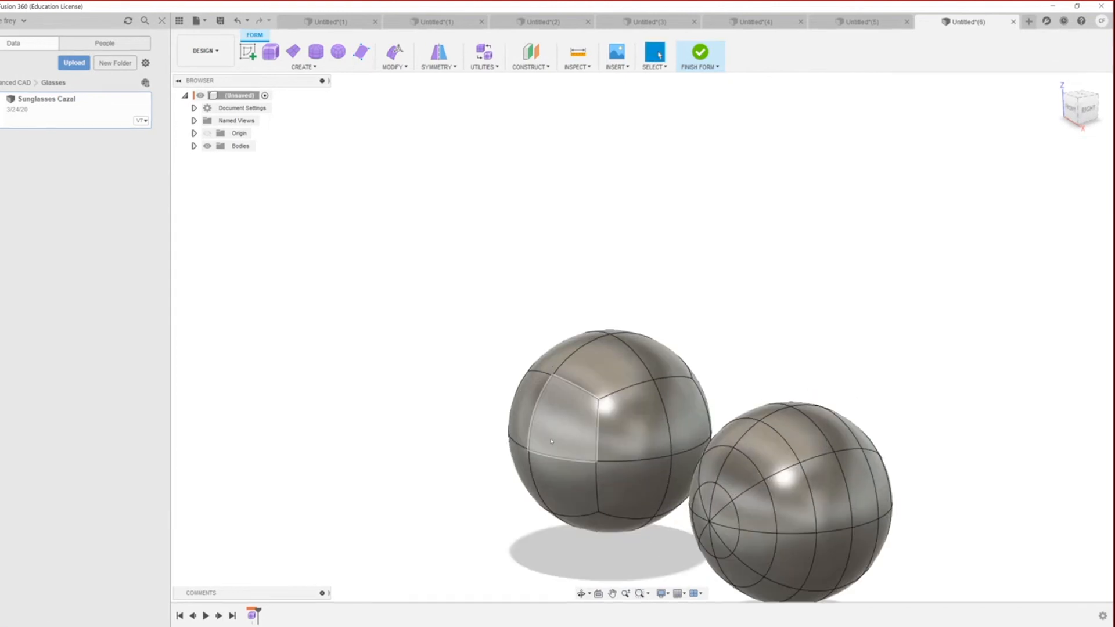
# Step: Select four faces on the left sphere and pull them left to stretch it
pyautogui.click(561, 417)
pyautogui.keyDown('ctrl'); pyautogui.click(552, 476); pyautogui.keyUp('ctrl')
pyautogui.keyDown('ctrl'); pyautogui.click(523, 417); pyautogui.keyUp('ctrl')
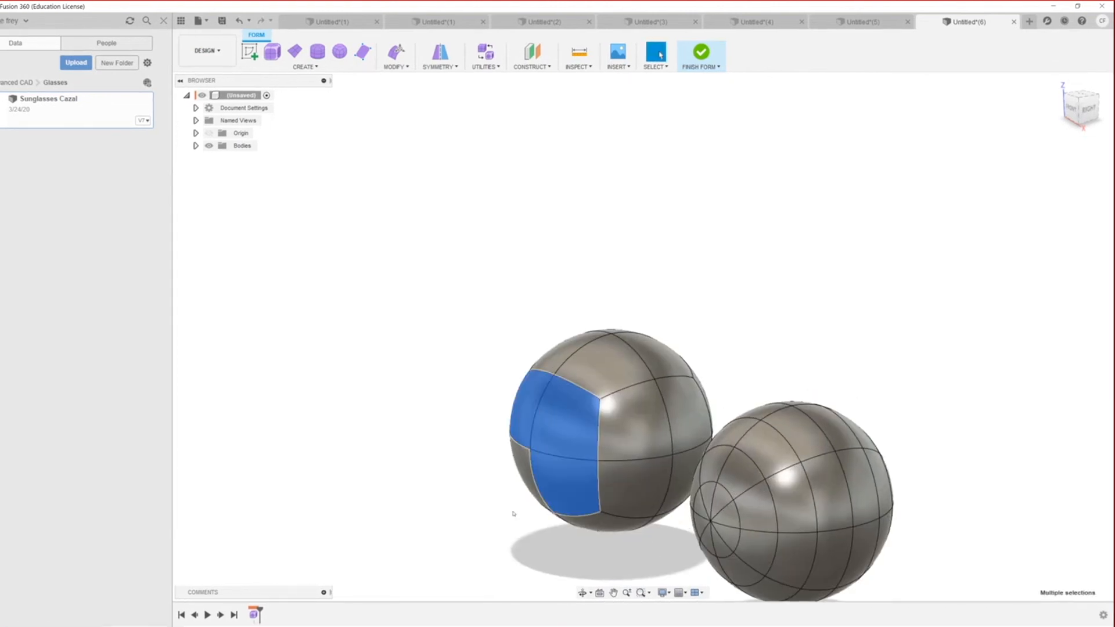
pyautogui.keyDown('ctrl'); pyautogui.click(524, 462); pyautogui.keyUp('ctrl')
pyautogui.rightClick(527, 458)
pyautogui.click(569, 428)
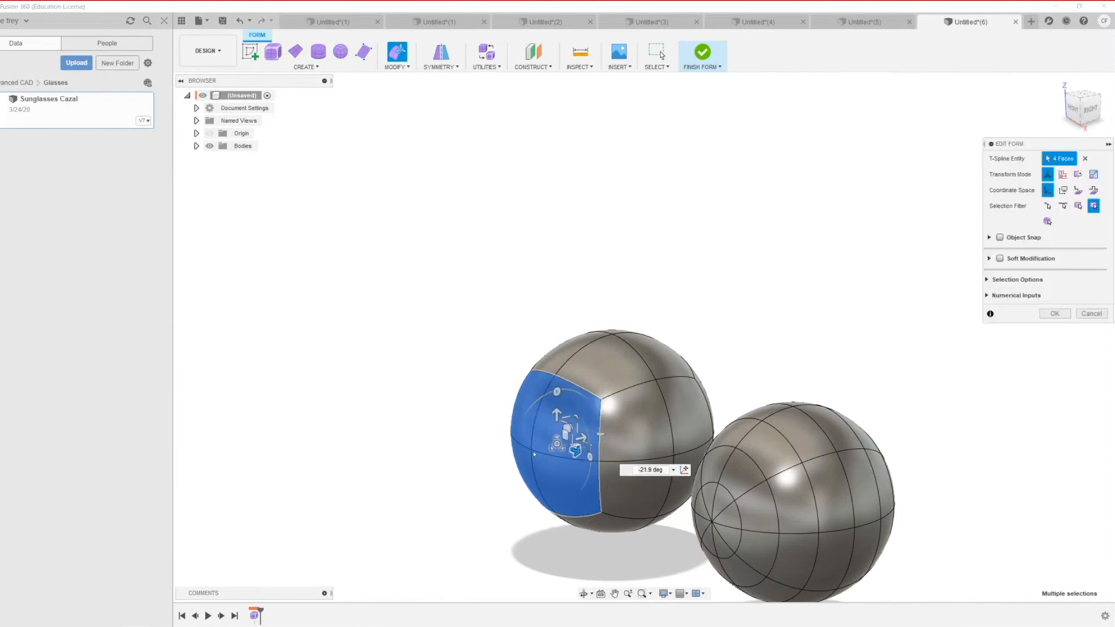
pyautogui.moveTo(577, 437); pyautogui.dragTo(424, 473)
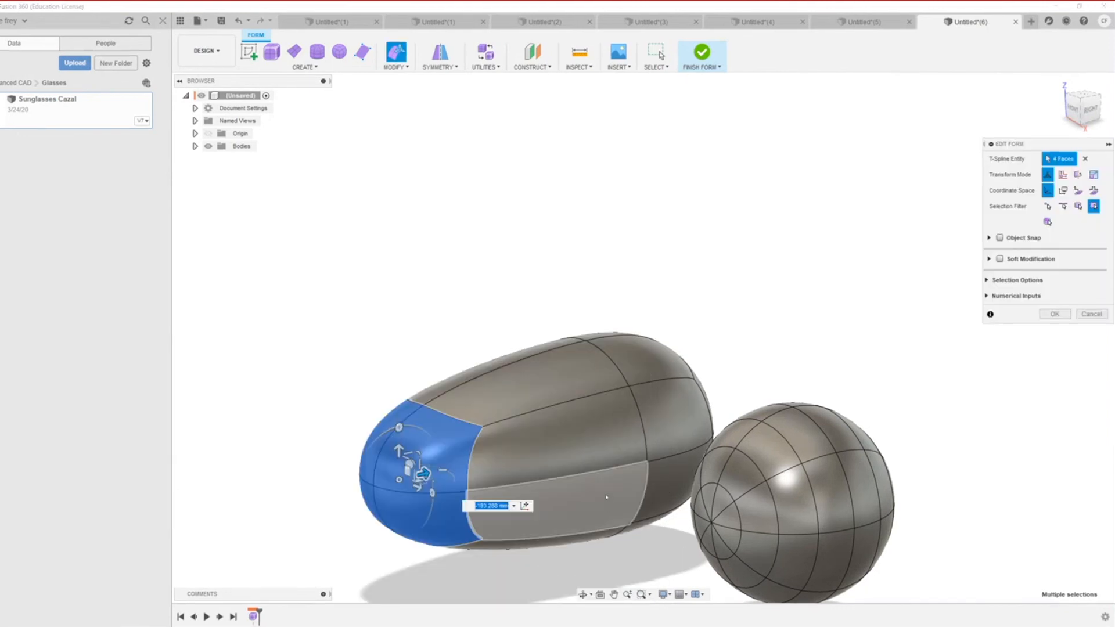
pyautogui.scroll(-5, 459, 534)
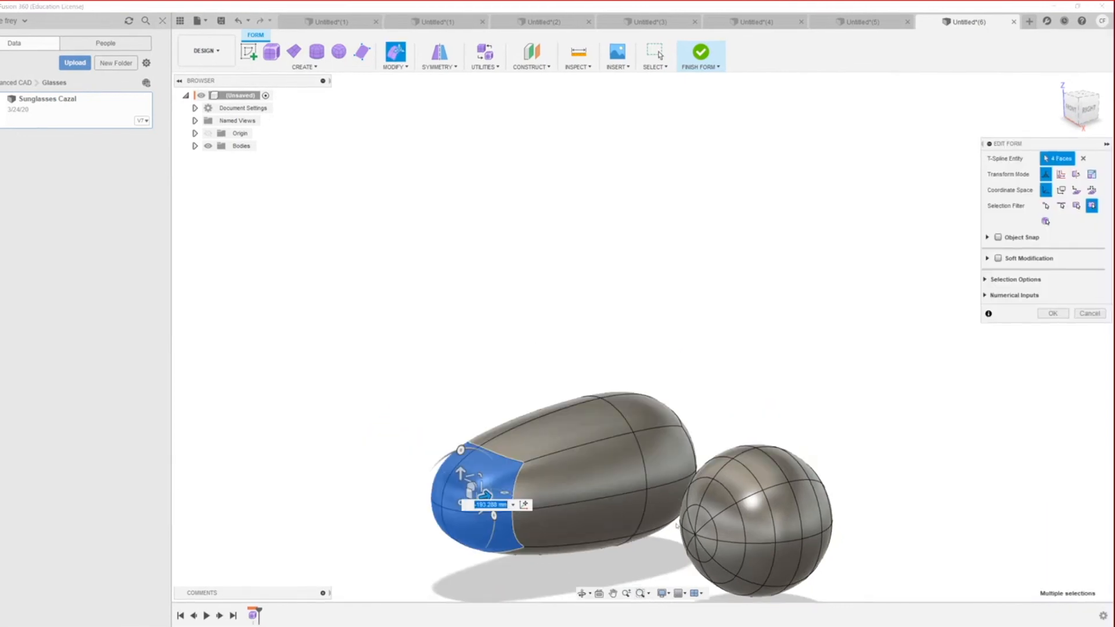
pyautogui.click(375, 401)
pyautogui.keyDown('shift'); pyautogui.moveTo(378, 405); pyautogui.dragTo(401, 508, button='middle'); pyautogui.keyUp('shift')
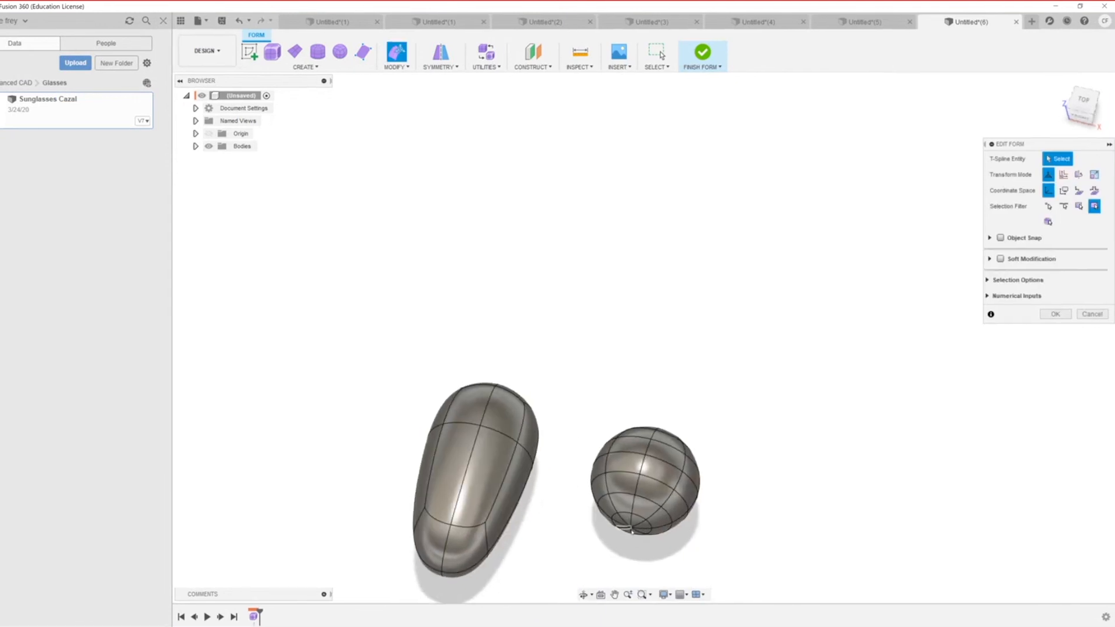
pyautogui.scroll(4, 631, 530)
# Step: Pull the sphere's bottom ring of faces downward into a long teardrop
pyautogui.click(618, 535)
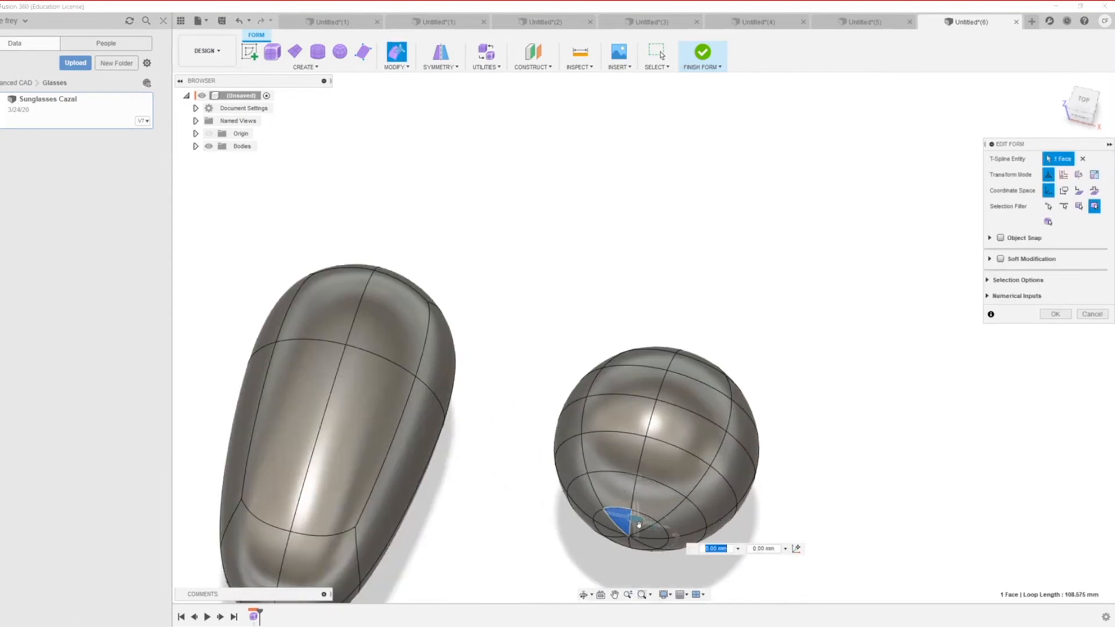
pyautogui.moveTo(632, 525); pyautogui.dragTo(613, 563)
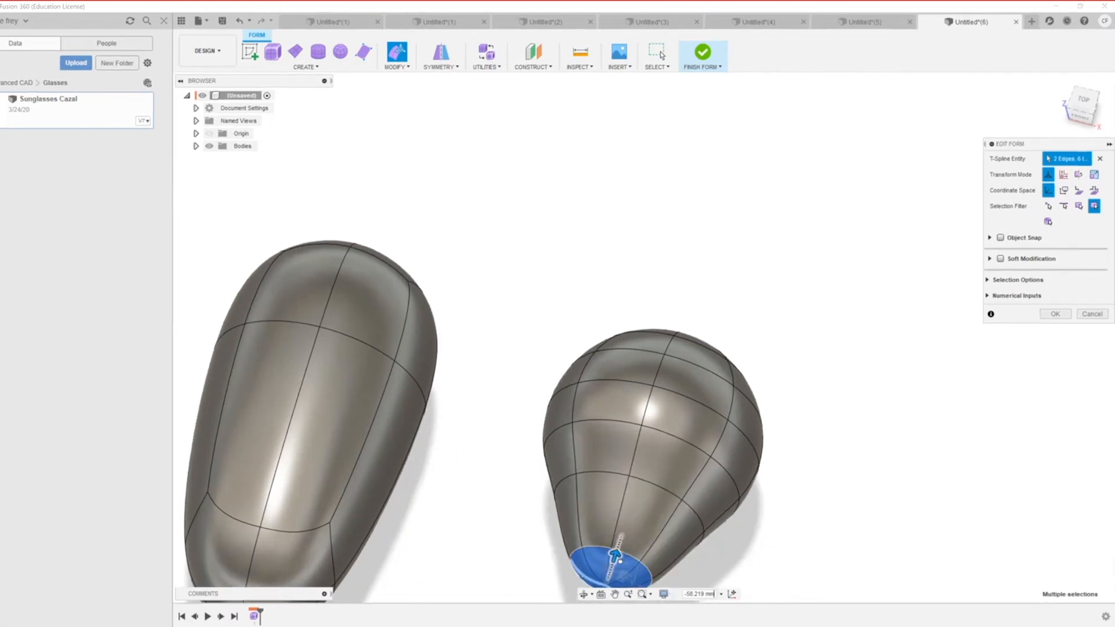
pyautogui.scroll(-8, 689, 452)
pyautogui.scroll(2, 632, 449)
pyautogui.scroll(3, 631, 448)
pyautogui.moveTo(621, 390); pyautogui.dragTo(606, 436)
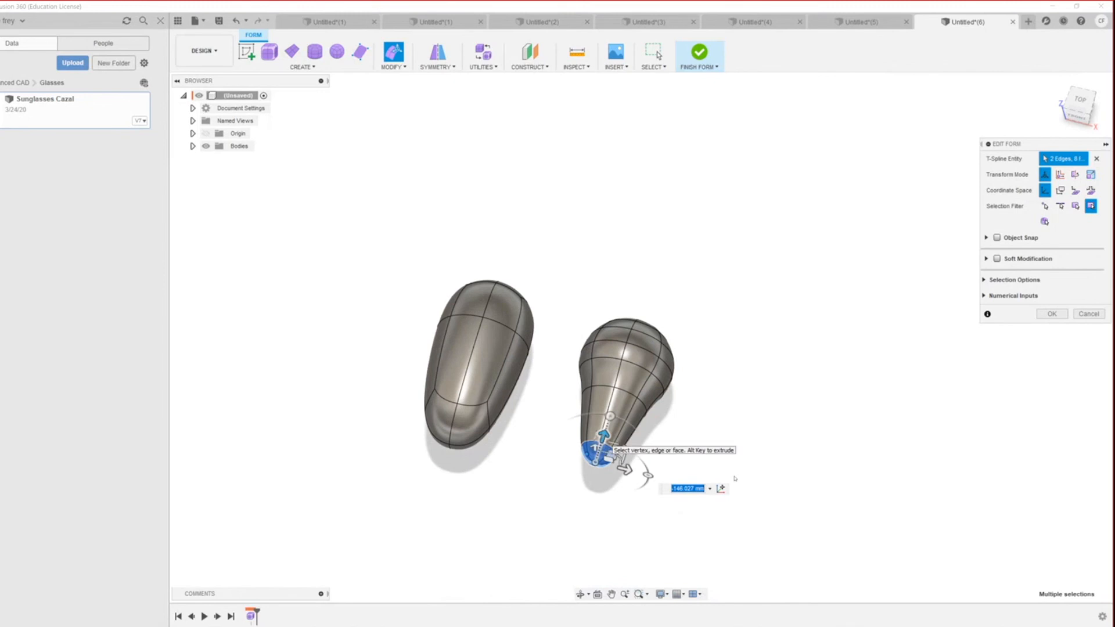
pyautogui.click(769, 458)
# Step: Pull four end faces of the right body down and stretch them into a tapered neck
pyautogui.click(667, 371)
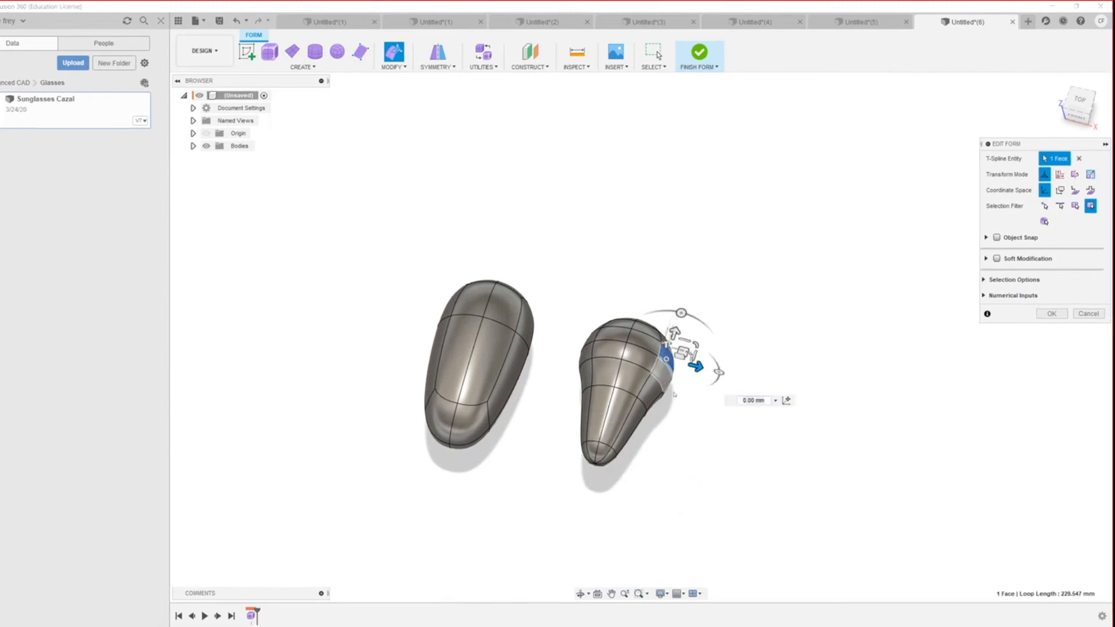
pyautogui.keyDown('shift'); pyautogui.moveTo(706, 422); pyautogui.dragTo(581, 380, button='middle'); pyautogui.keyUp('shift')
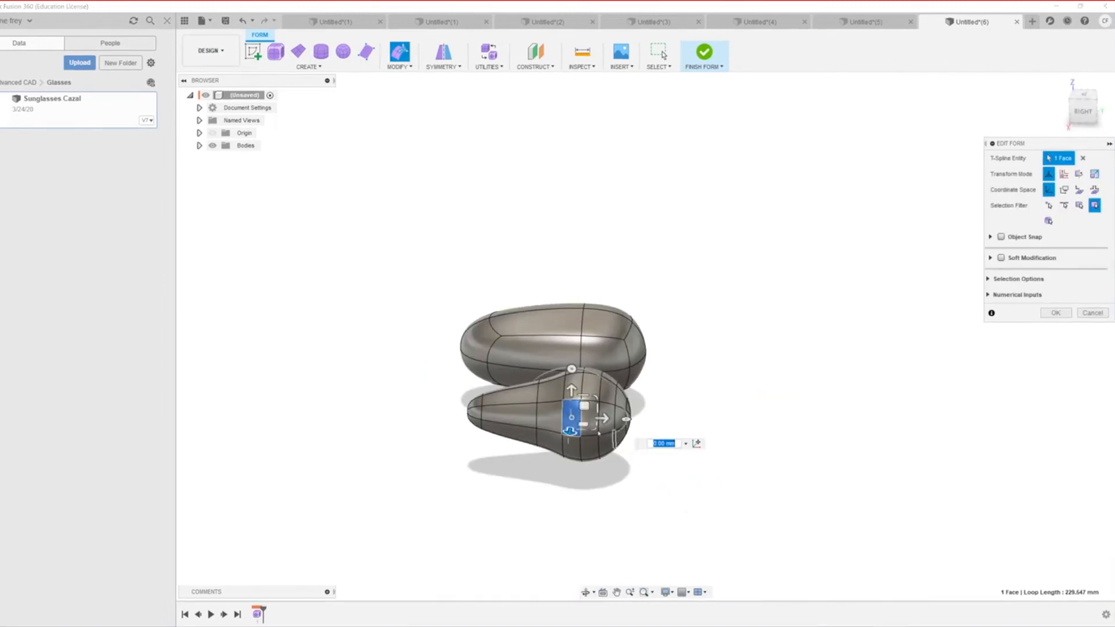
pyautogui.keyDown('shift'); pyautogui.click(586, 417); pyautogui.keyUp('shift')
pyautogui.keyDown('shift'); pyautogui.click(586, 446); pyautogui.keyUp('shift')
pyautogui.keyDown('shift'); pyautogui.click(570, 446); pyautogui.keyUp('shift')
pyautogui.moveTo(577, 446); pyautogui.dragTo(569, 513)
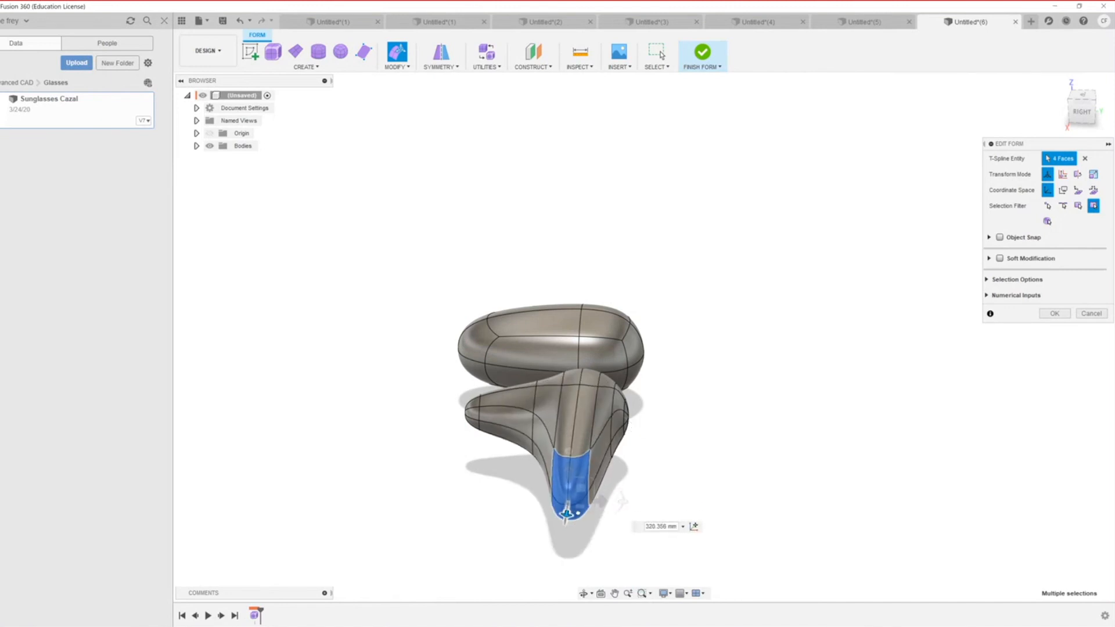
pyautogui.scroll(-3, 502, 499)
pyautogui.keyDown('shift'); pyautogui.moveTo(501, 499); pyautogui.dragTo(571, 495, button='middle'); pyautogui.keyUp('shift')
pyautogui.scroll(2, 443, 476)
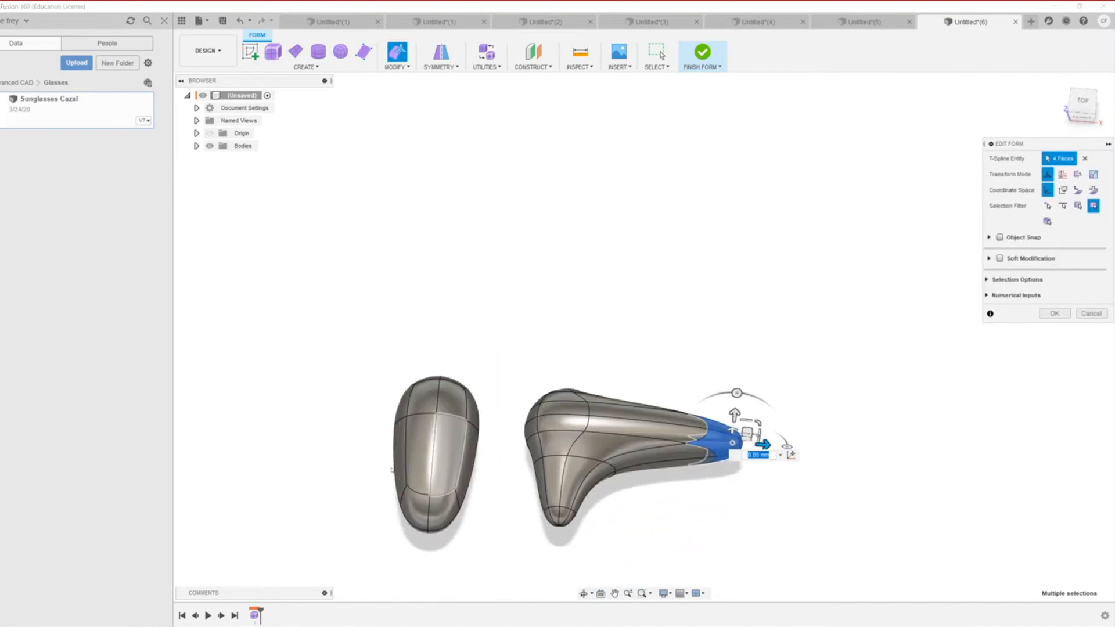
pyautogui.scroll(3, 392, 469)
# Step: Select faces on the left body and push them in to flatten it
pyautogui.keyDown('shift'); pyautogui.moveTo(408, 438); pyautogui.dragTo(475, 446, button='middle'); pyautogui.keyUp('shift')
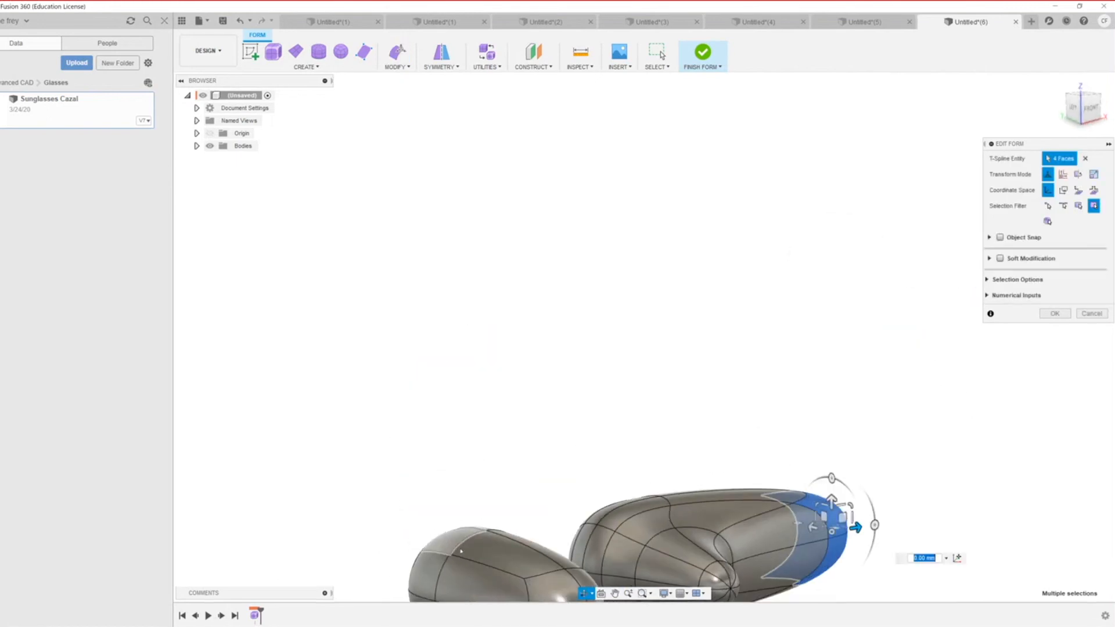
pyautogui.click(430, 570)
pyautogui.keyDown('ctrl'); pyautogui.click(481, 570); pyautogui.keyUp('ctrl')
pyautogui.scroll(-2, 480, 558)
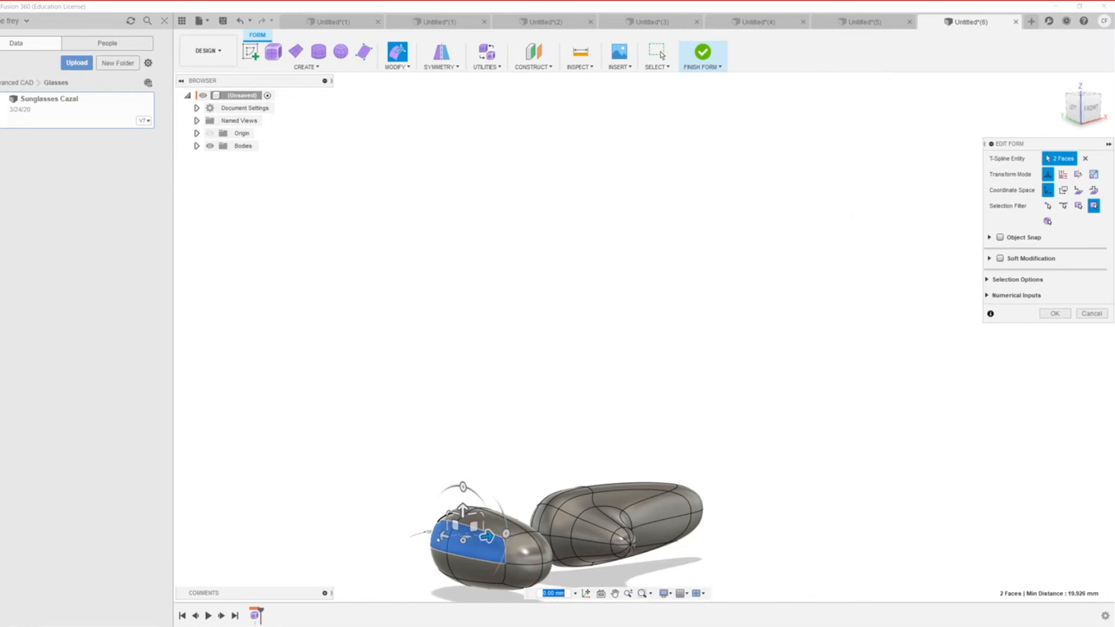
pyautogui.keyDown('ctrl'); pyautogui.click(444, 572); pyautogui.keyUp('ctrl')
pyautogui.keyDown('ctrl'); pyautogui.click(478, 581); pyautogui.keyUp('ctrl')
pyautogui.keyDown('ctrl'); pyautogui.click(480, 573); pyautogui.keyUp('ctrl')
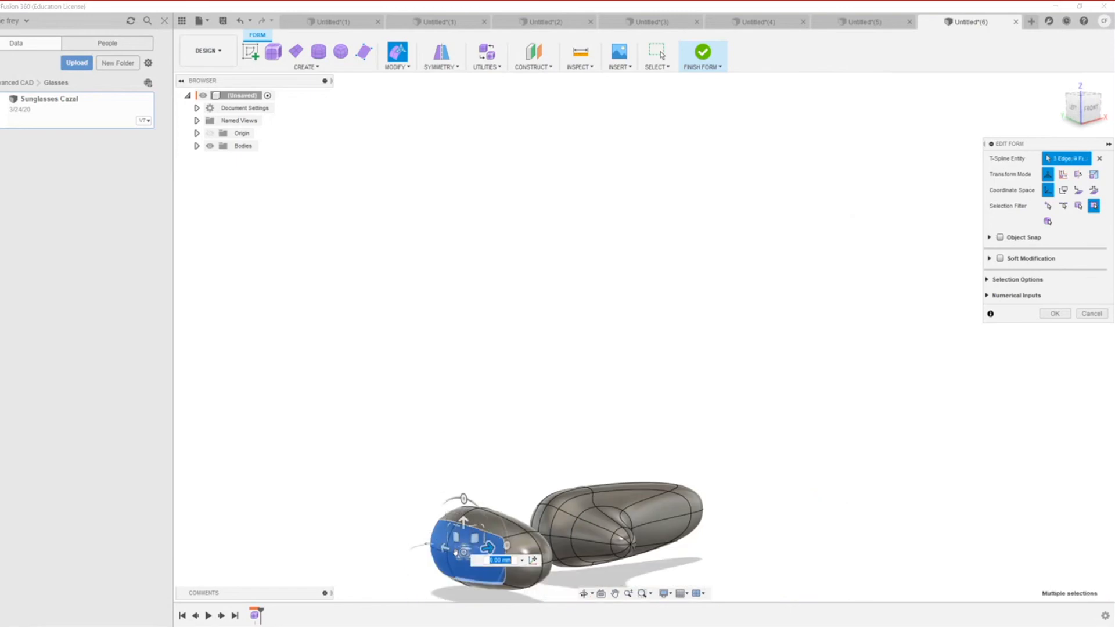
pyautogui.moveTo(486, 551); pyautogui.dragTo(431, 560)
pyautogui.scroll(-2, 477, 570)
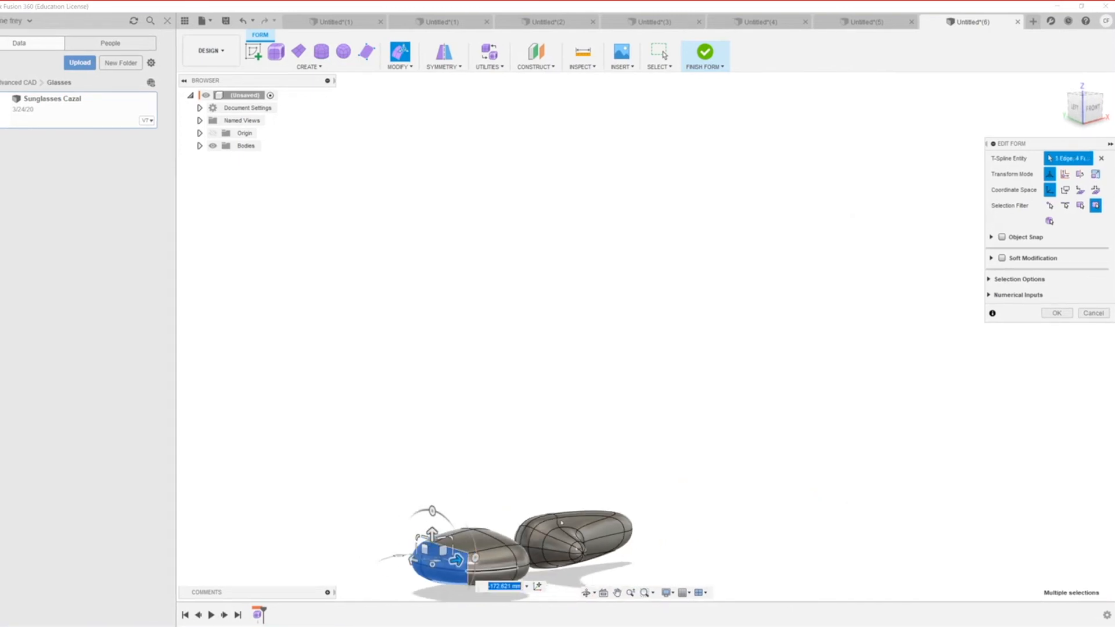
# Step: Orbit around the two reshaped bodies to inspect them from above and behind
pyautogui.keyDown('shift'); pyautogui.moveTo(564, 511); pyautogui.dragTo(515, 549, button='middle'); pyautogui.keyUp('shift')
pyautogui.scroll(-4, 458, 555)
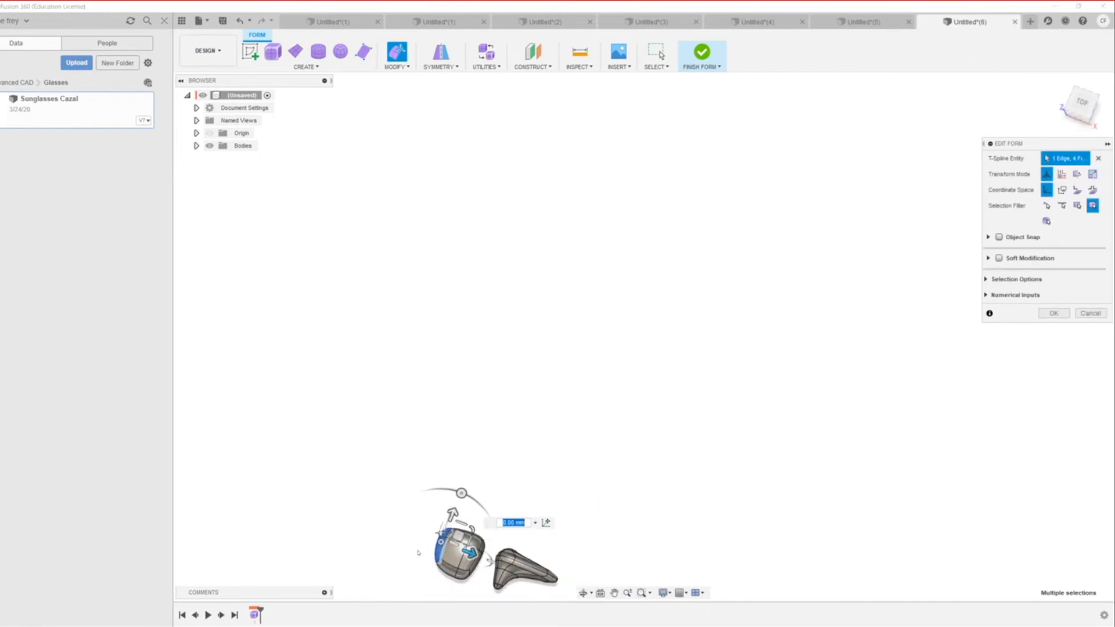
pyautogui.scroll(3, 476, 413)
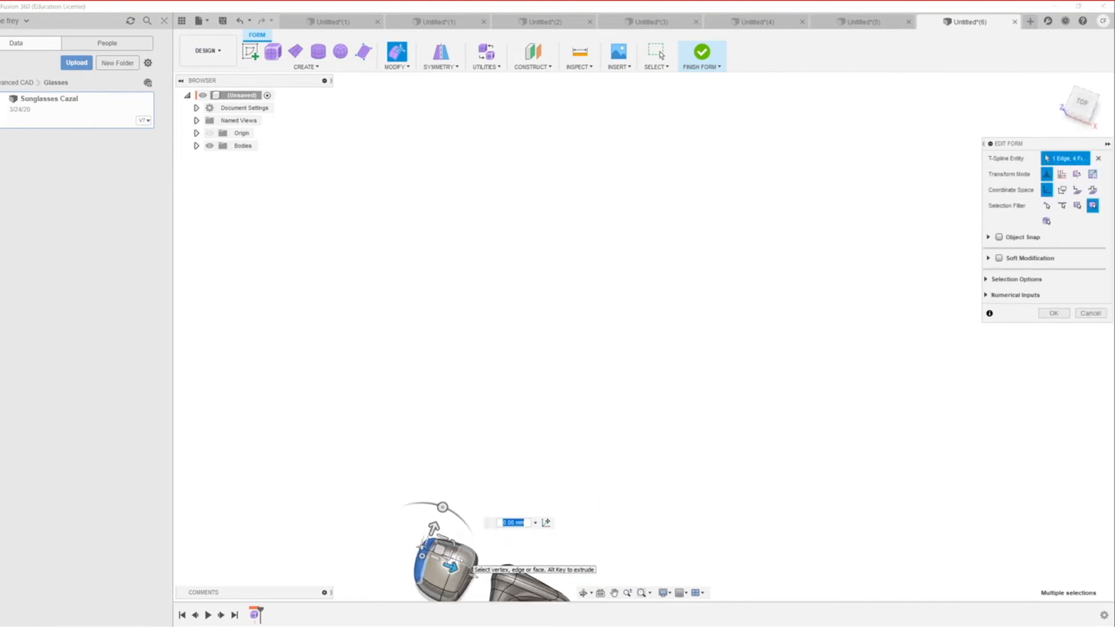
pyautogui.scroll(-5, 504, 505)
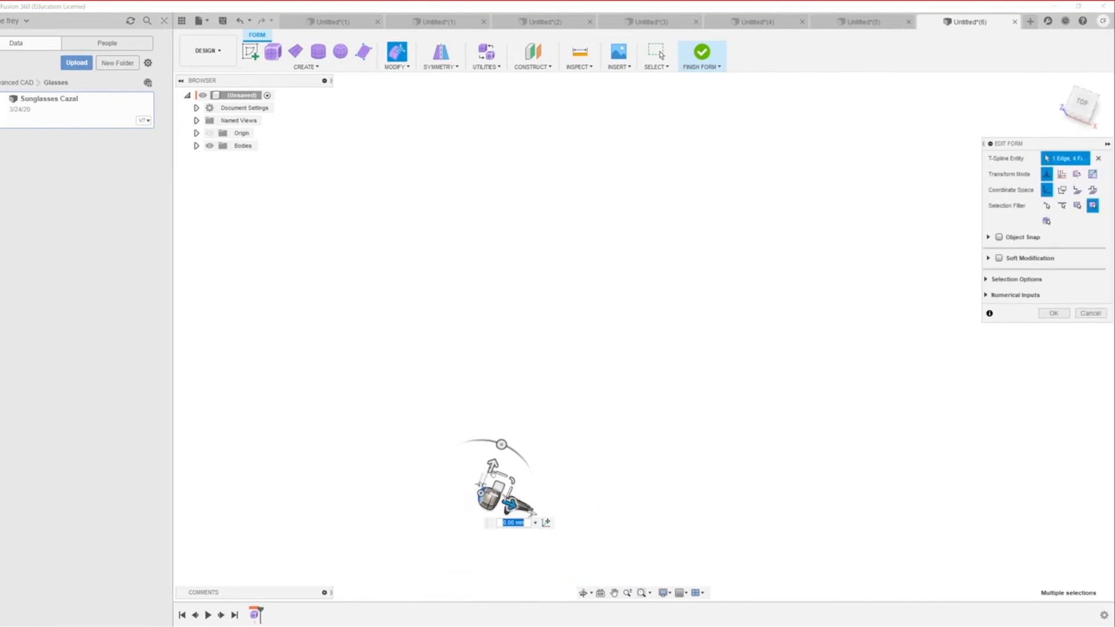
pyautogui.scroll(5, 494, 474)
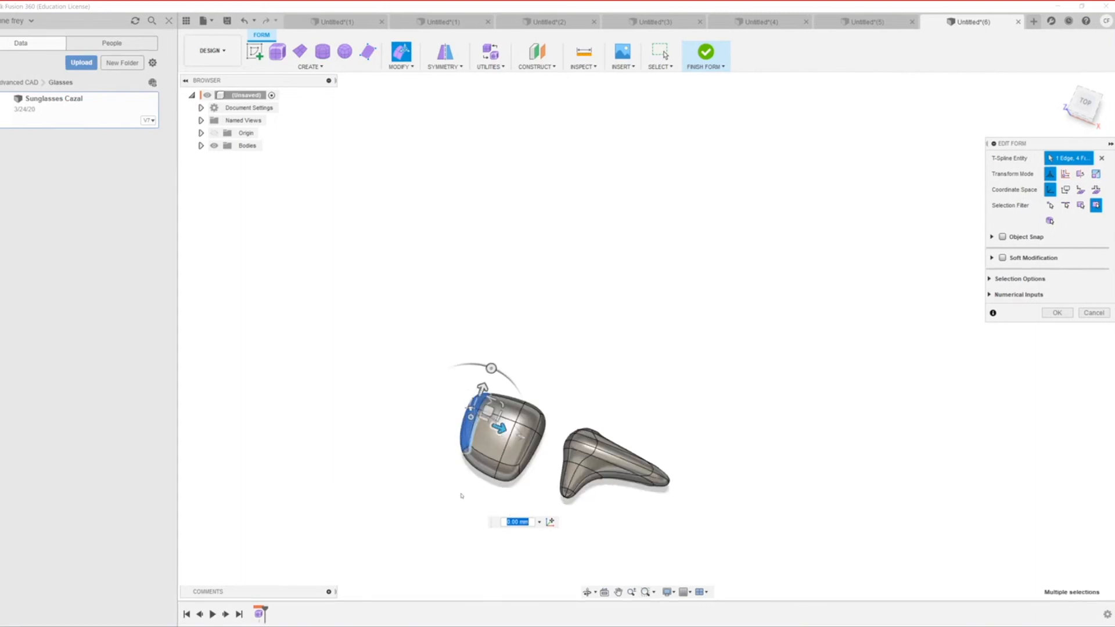
pyautogui.scroll(5, 461, 495)
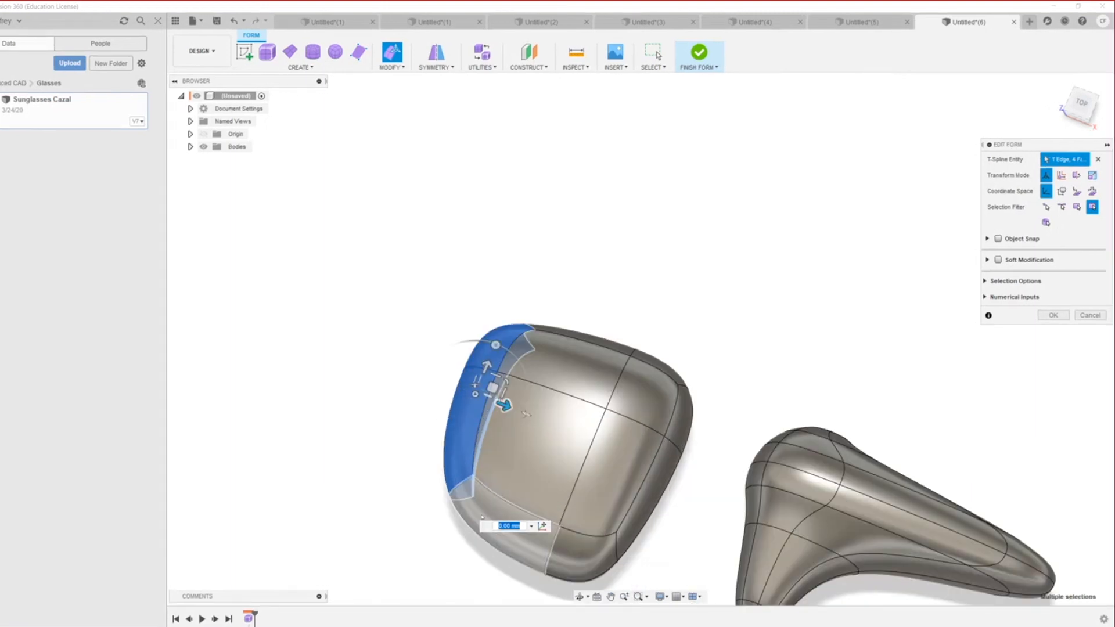
pyautogui.scroll(2, 481, 517)
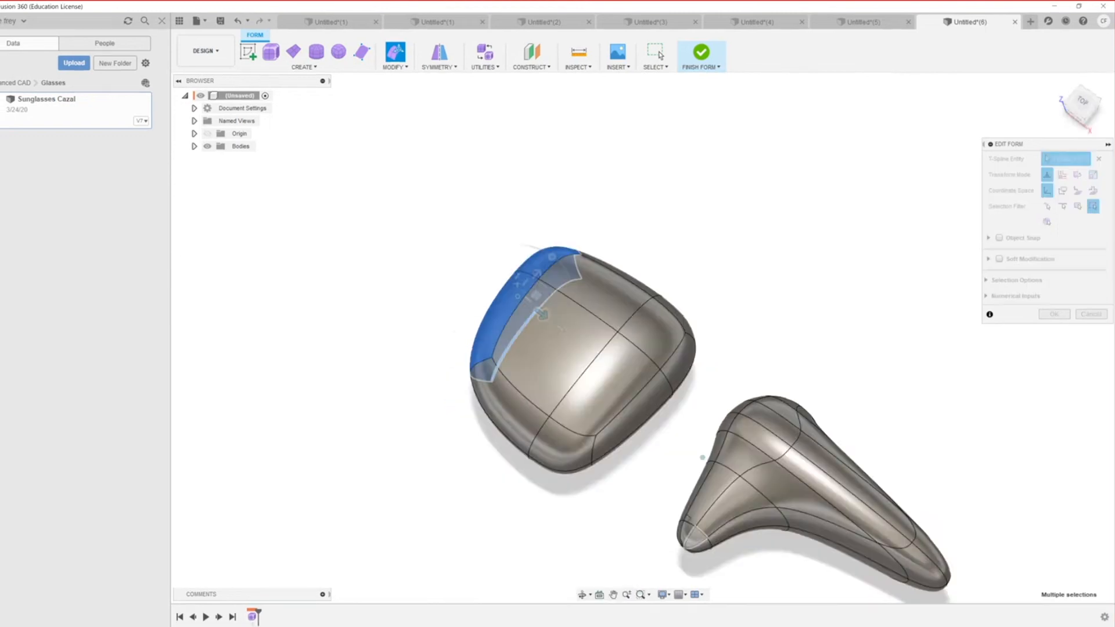
pyautogui.keyDown('shift'); pyautogui.moveTo(703, 457); pyautogui.dragTo(522, 302, button='middle'); pyautogui.keyUp('shift')
pyautogui.keyDown('shift'); pyautogui.moveTo(685, 406); pyautogui.dragTo(586, 500, button='middle'); pyautogui.keyUp('shift')
pyautogui.scroll(-3, 681, 512)
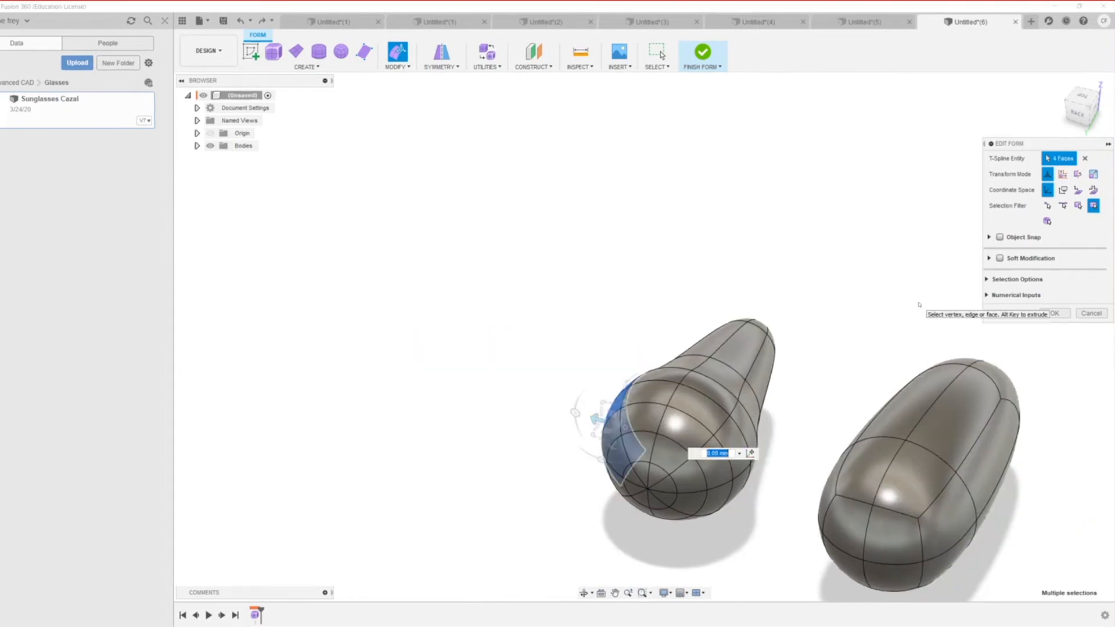
# Step: Undo the stretches and delete faces on the right sphere to open a hole
pyautogui.hotkey('ctrl', 'z')
pyautogui.hotkey('ctrl', 'z')
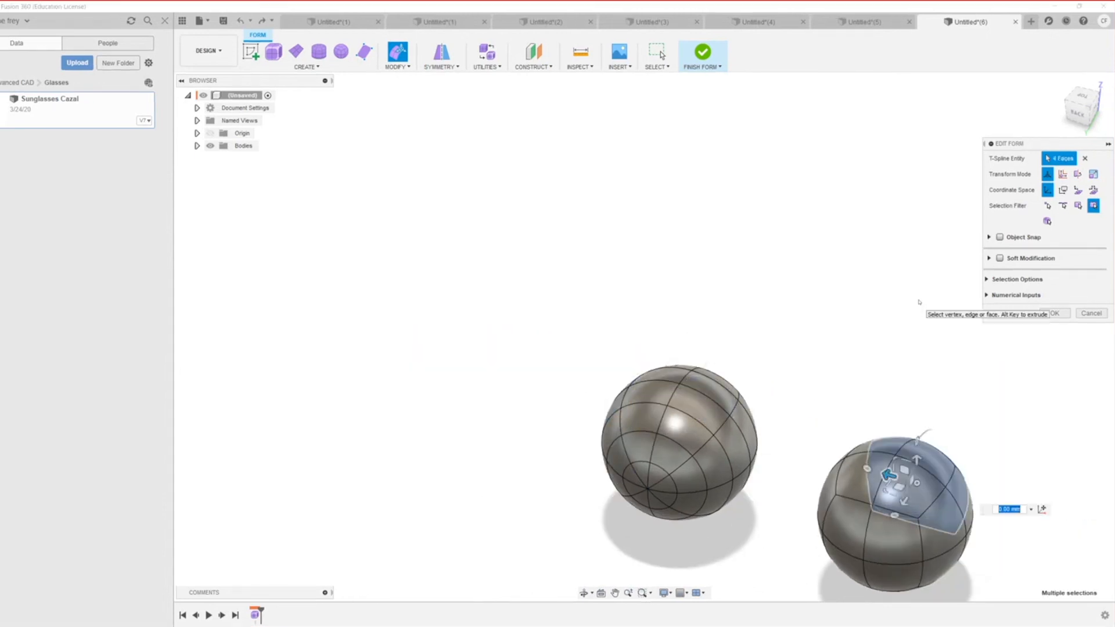
pyautogui.press('Delete')
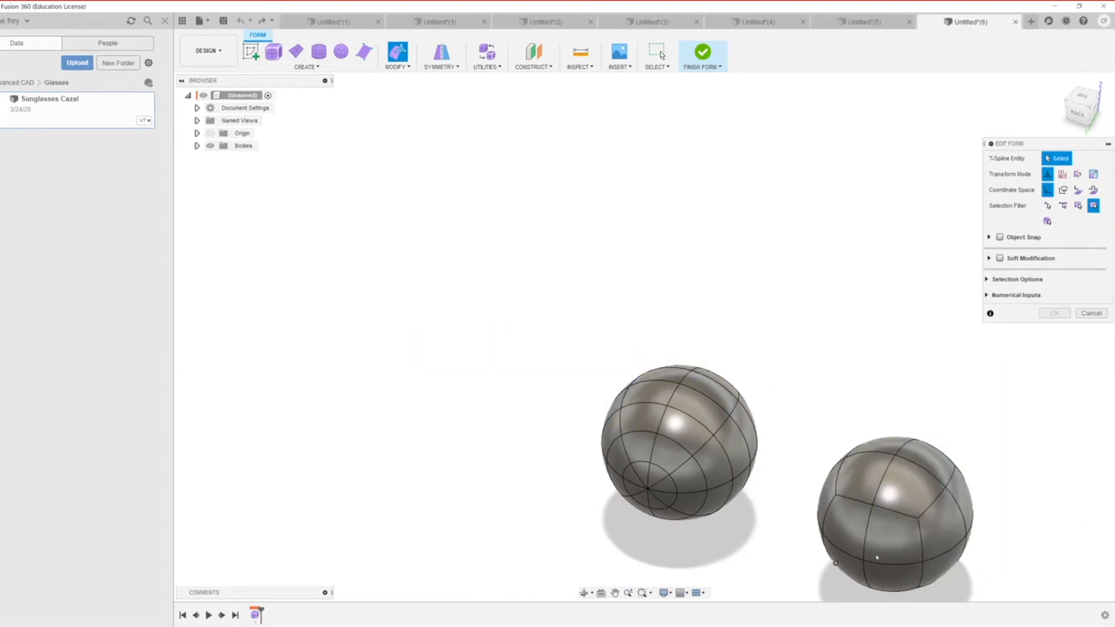
pyautogui.click(835, 522)
pyautogui.rightClick(838, 525)
pyautogui.click(822, 518)
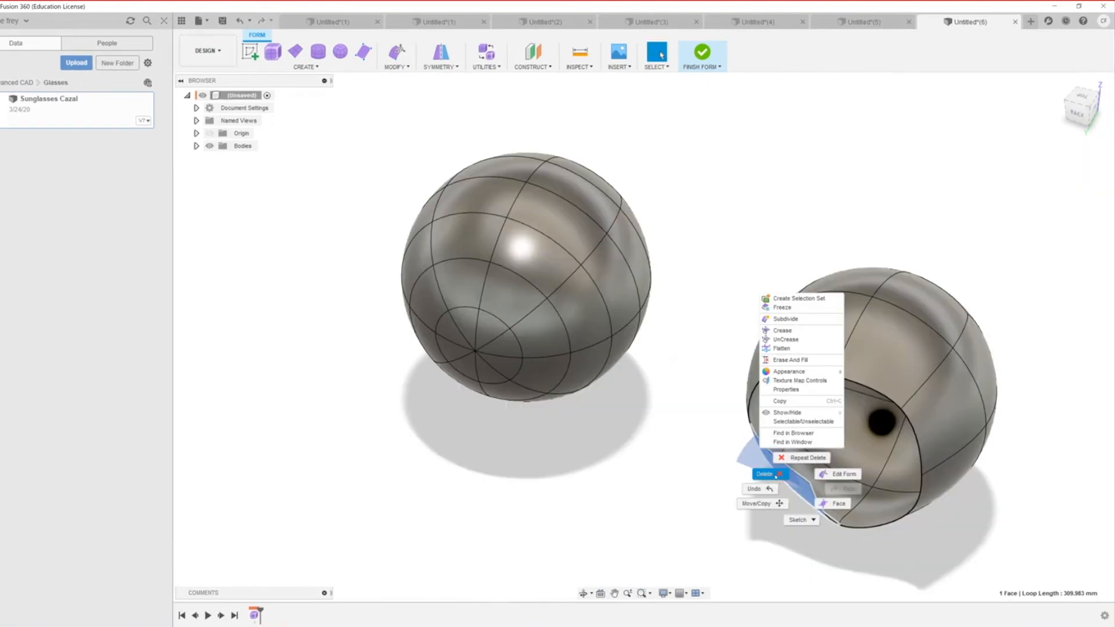
pyautogui.click(776, 476)
pyautogui.scroll(-3, 839, 489)
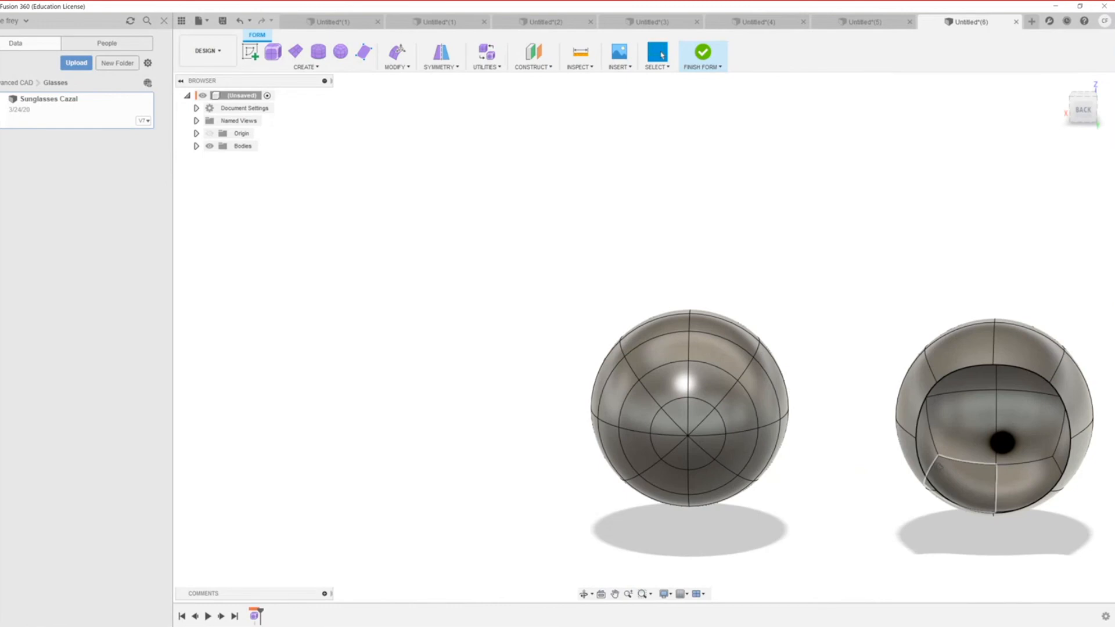
# Step: Remove faces from the left sphere to open it, then view both openings from below
pyautogui.keyDown('shift'); pyautogui.moveTo(964, 481); pyautogui.dragTo(784, 459, button='middle'); pyautogui.keyUp('shift')
pyautogui.scroll(-2, 784, 491)
pyautogui.scroll(-2, 785, 493)
pyautogui.moveTo(733, 436); pyautogui.dragTo(789, 455, button='middle')
pyautogui.click(788, 456)
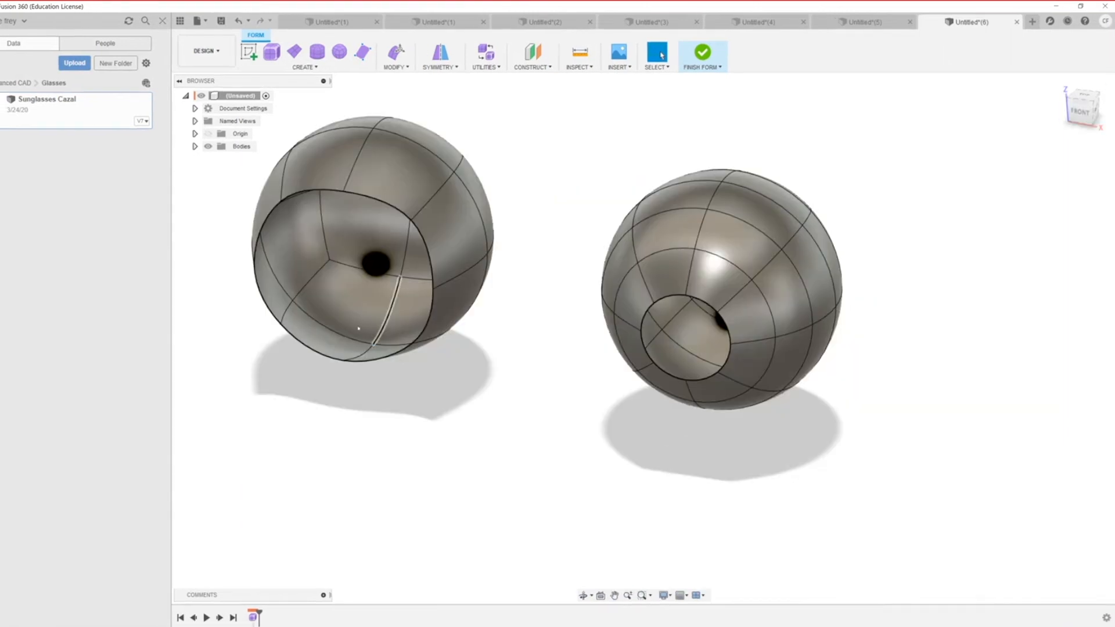
pyautogui.scroll(-5, 483, 404)
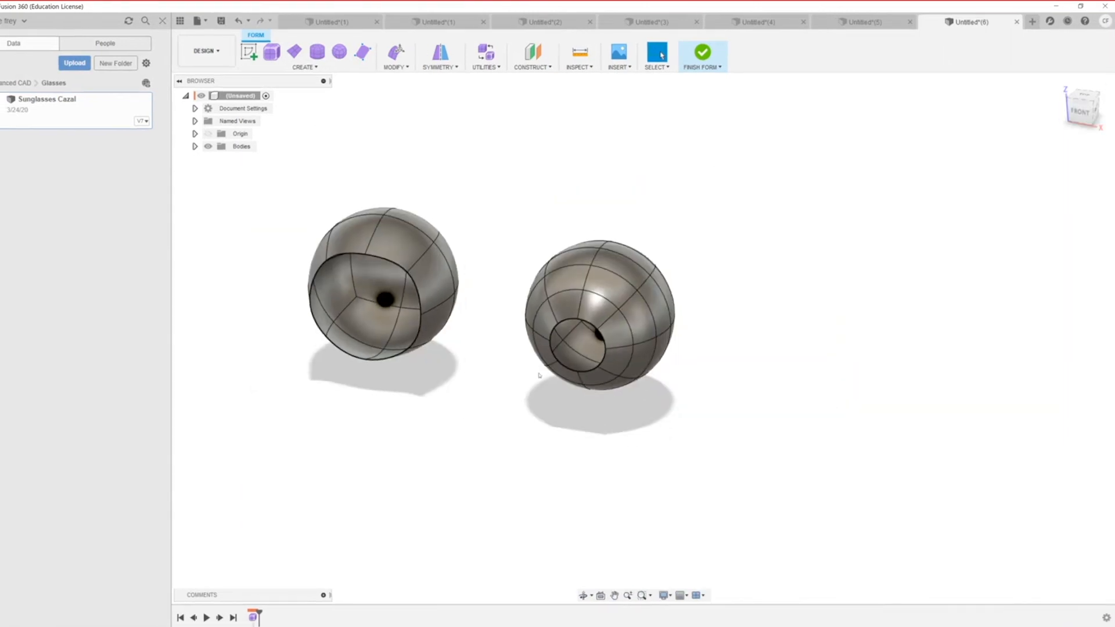
pyautogui.scroll(5, 483, 404)
pyautogui.keyDown('shift'); pyautogui.moveTo(449, 412); pyautogui.dragTo(401, 398, button='middle'); pyautogui.keyUp('shift')
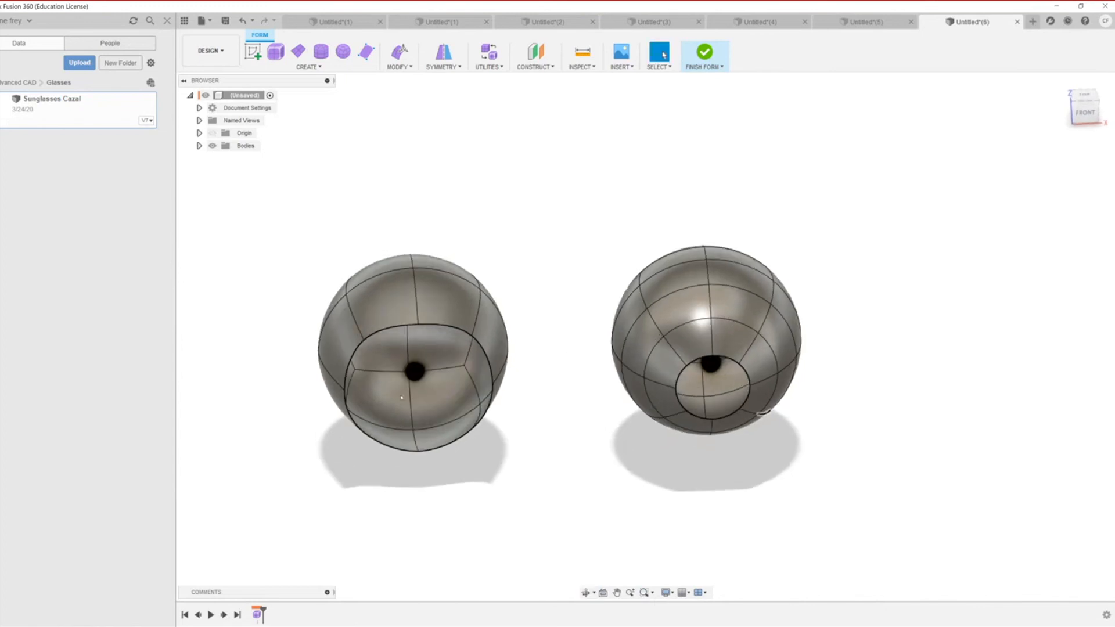
pyautogui.keyDown('shift'); pyautogui.moveTo(449, 513); pyautogui.dragTo(464, 416, button='middle'); pyautogui.keyUp('shift')
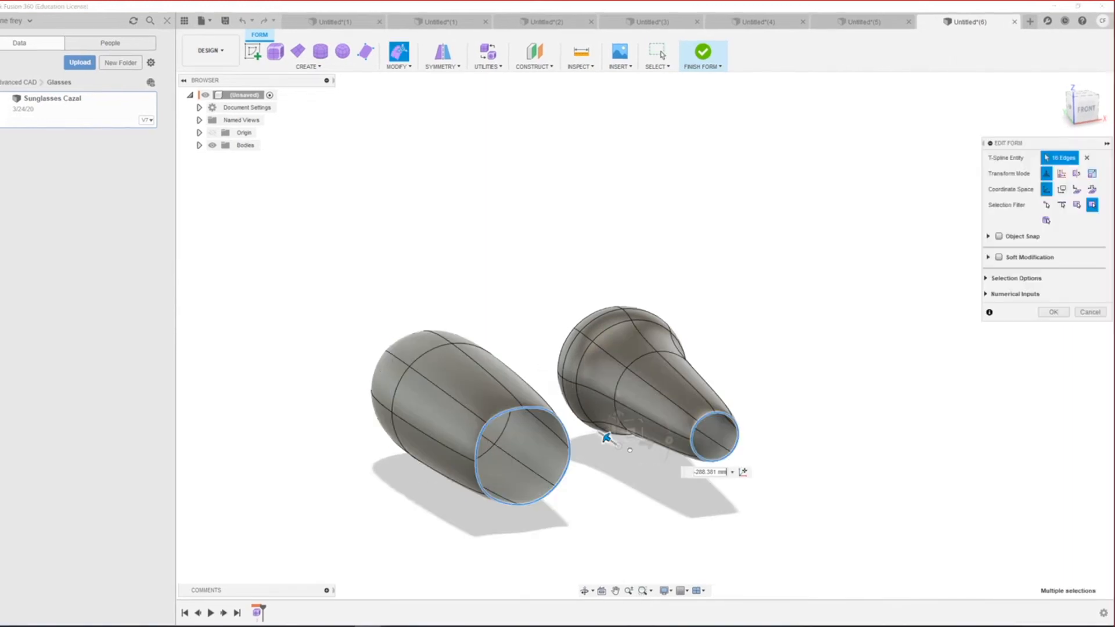
pyautogui.scroll(-3, 714, 482)
pyautogui.scroll(-2, 637, 501)
pyautogui.keyDown('shift'); pyautogui.moveTo(593, 507); pyautogui.dragTo(719, 525, button='middle'); pyautogui.keyUp('shift')
pyautogui.scroll(5, 727, 495)
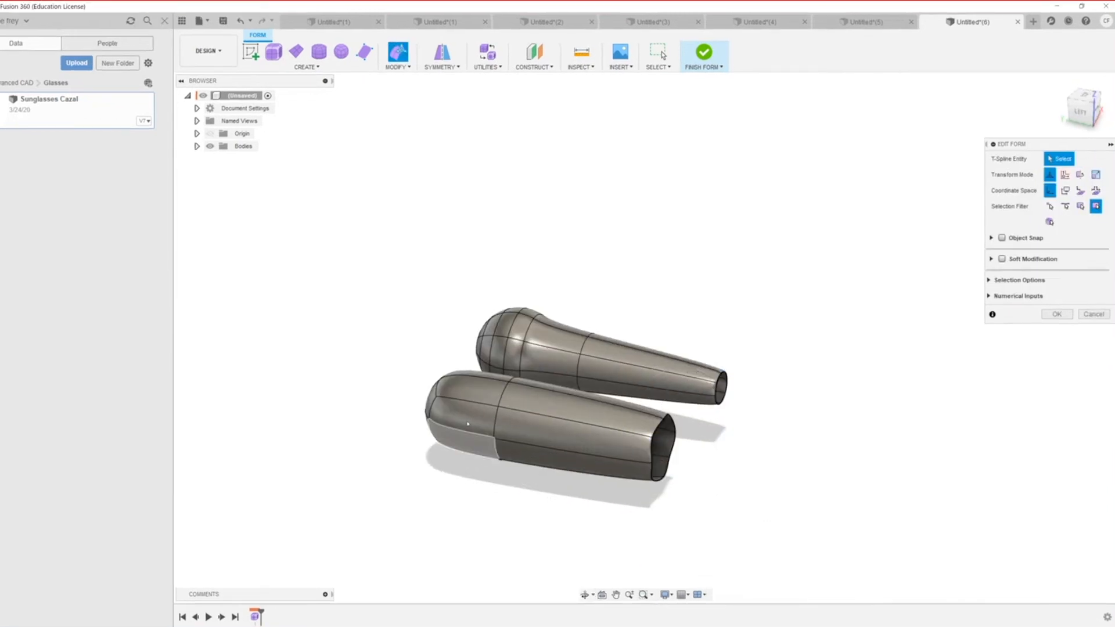
pyautogui.click(473, 419)
pyautogui.keyDown('shift'); pyautogui.click(472, 384); pyautogui.keyUp('shift')
pyautogui.keyDown('shift'); pyautogui.click(476, 444); pyautogui.keyUp('shift')
pyautogui.scroll(-4, 488, 434)
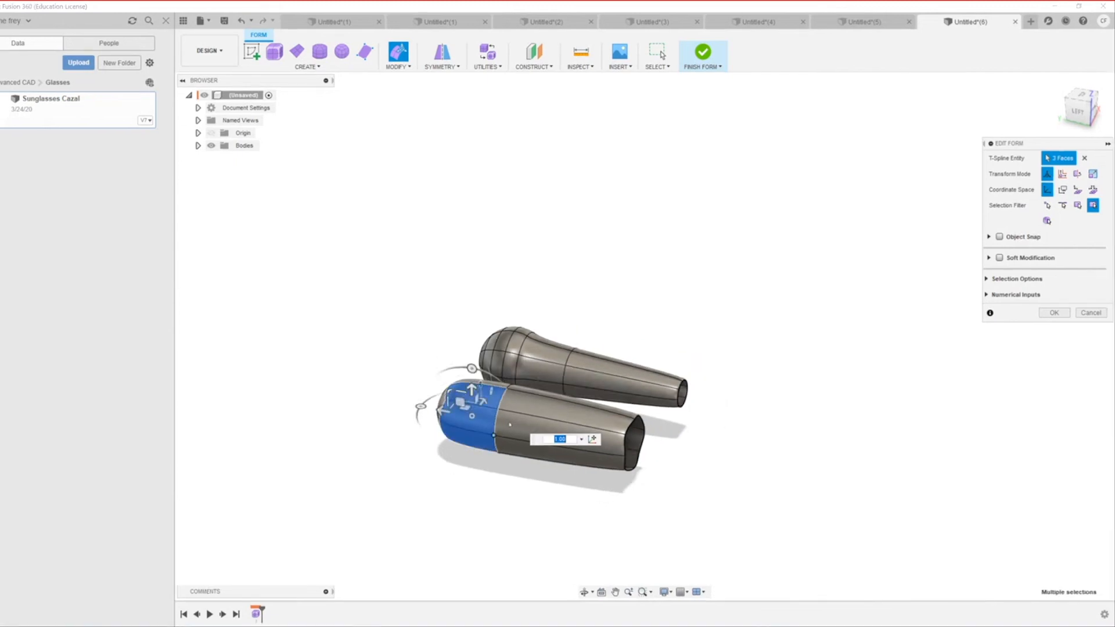
pyautogui.keyDown('shift'); pyautogui.moveTo(413, 490); pyautogui.dragTo(492, 397, button='middle'); pyautogui.keyUp('shift')
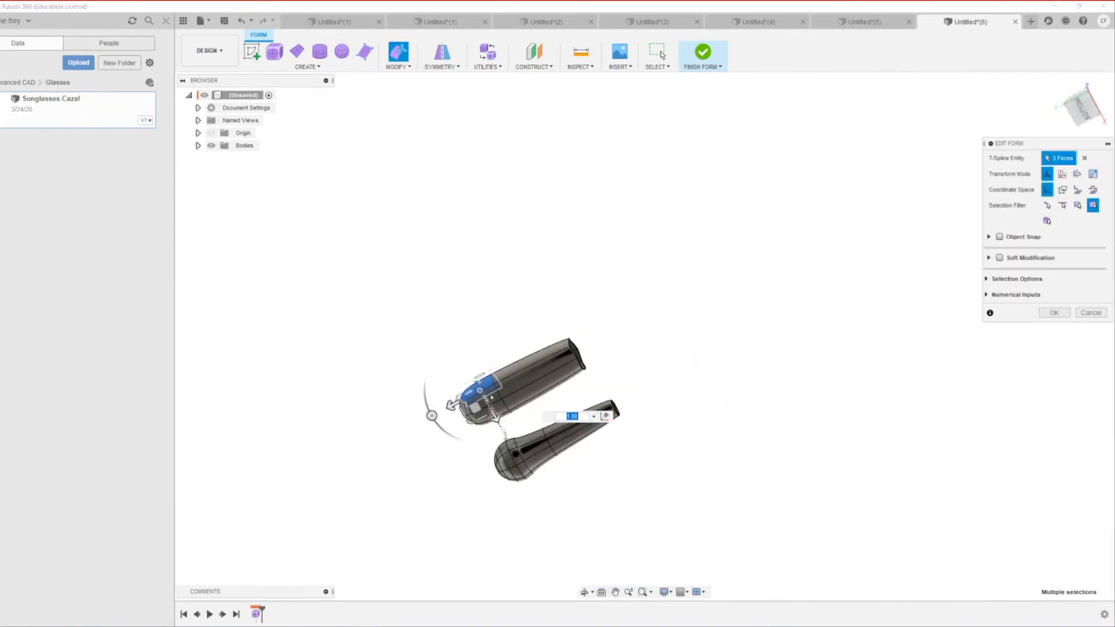
pyautogui.scroll(5, 485, 390)
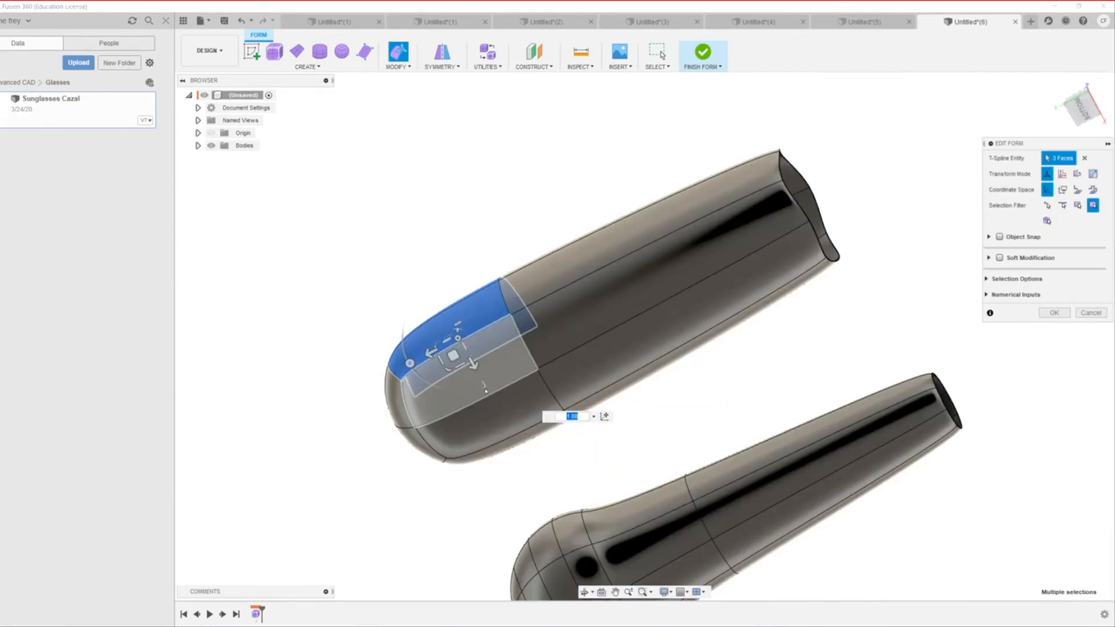
pyautogui.scroll(2, 486, 390)
pyautogui.keyDown('shift'); pyautogui.click(537, 414); pyautogui.keyUp('shift')
pyautogui.keyDown('shift'); pyautogui.click(589, 447); pyautogui.keyUp('shift')
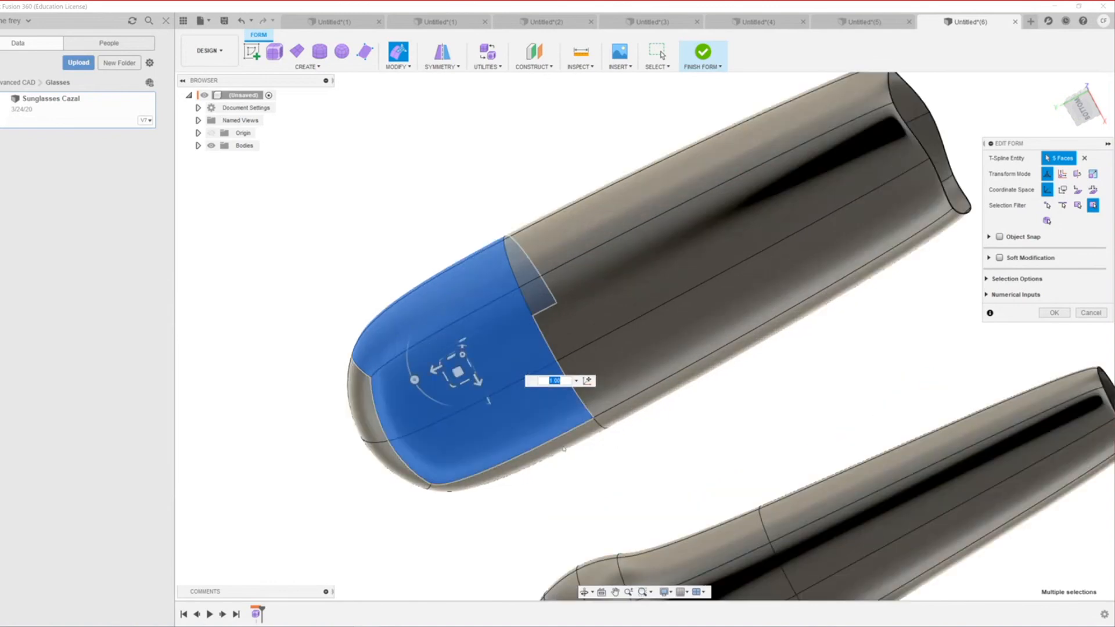
pyautogui.keyDown('shift'); pyautogui.moveTo(588, 444); pyautogui.dragTo(627, 291, button='middle'); pyautogui.keyUp('shift')
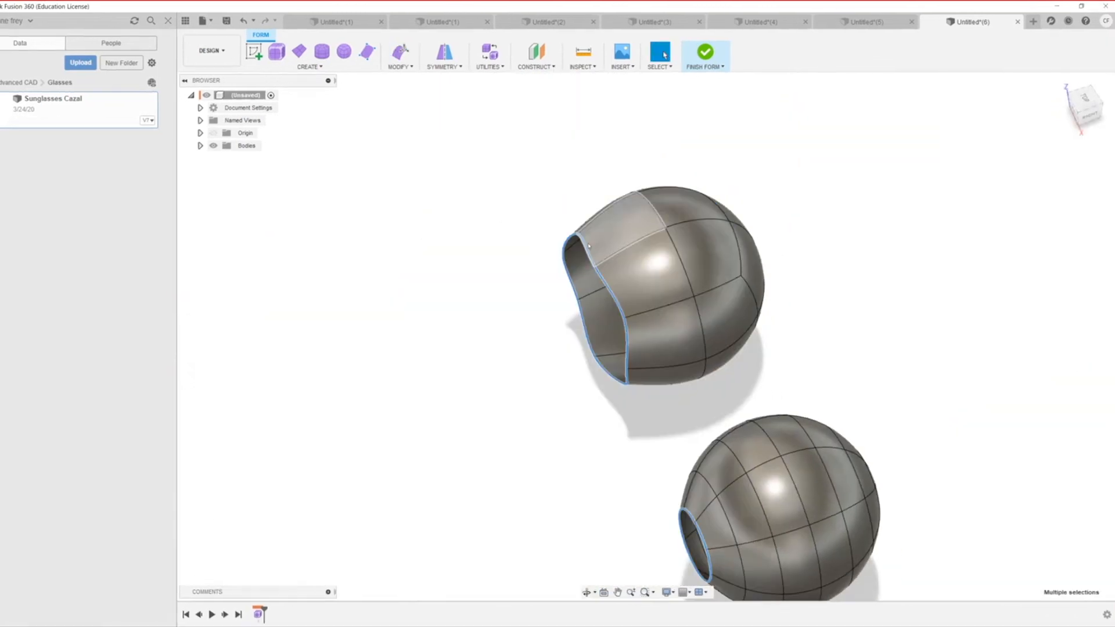
pyautogui.scroll(-4, 627, 391)
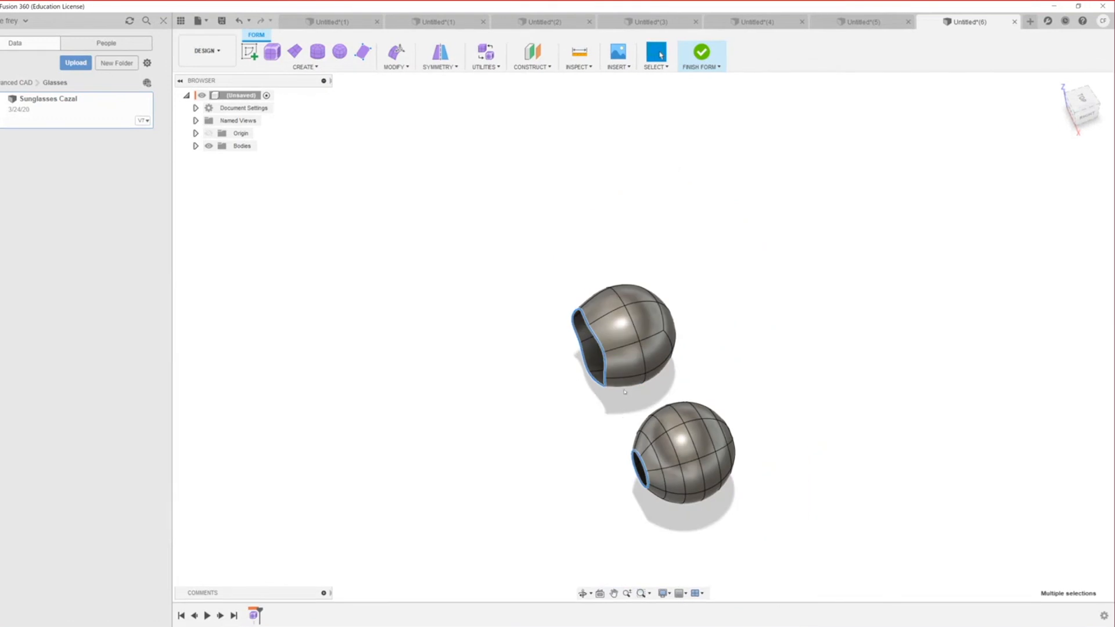